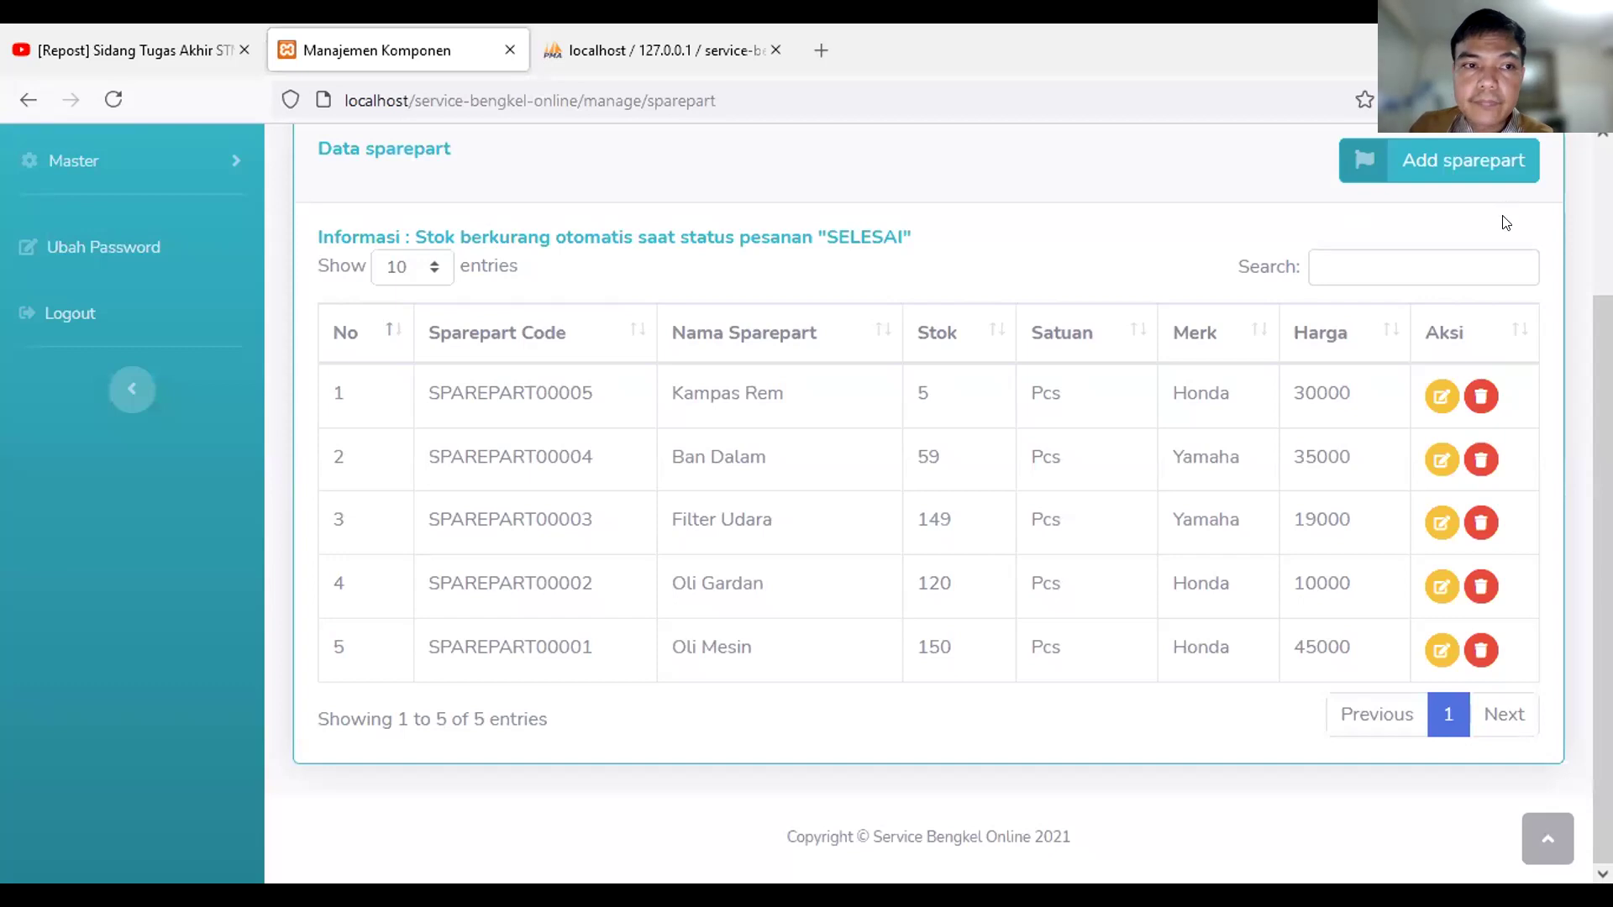
# Step: Scroll up the sparepart table listing five parts with stock, unit, brand and price
pyautogui.scroll(3, 1504, 220)
# Step: Log out from the user dropdown and confirm in the 'Yakin Keluar ?' dialog
pyautogui.click(1466, 254)
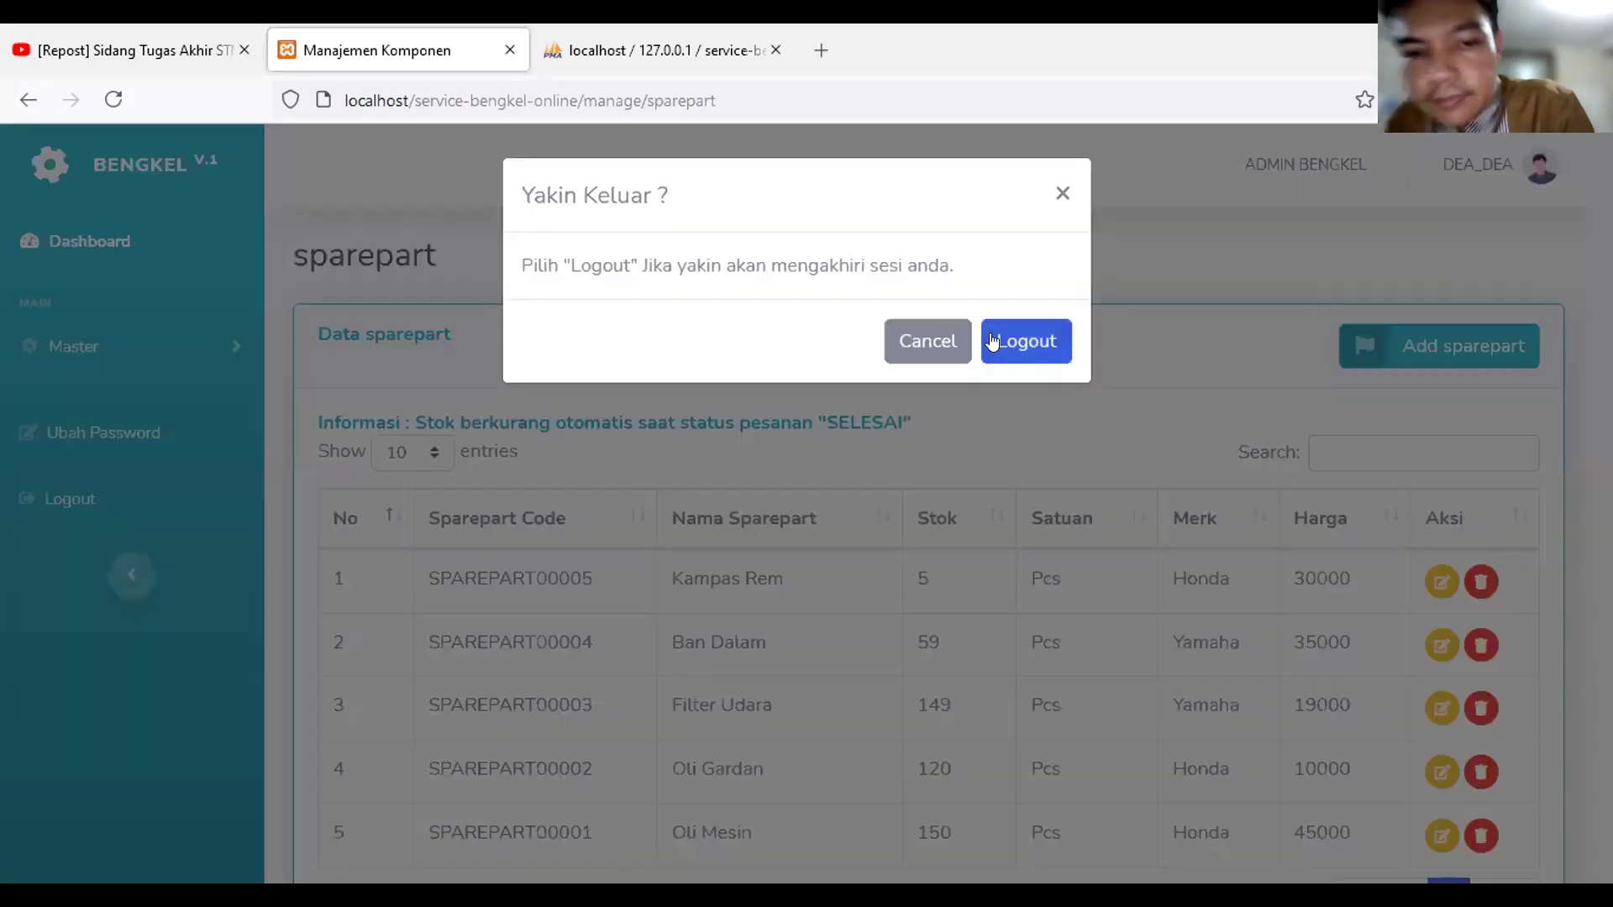
pyautogui.click(1008, 339)
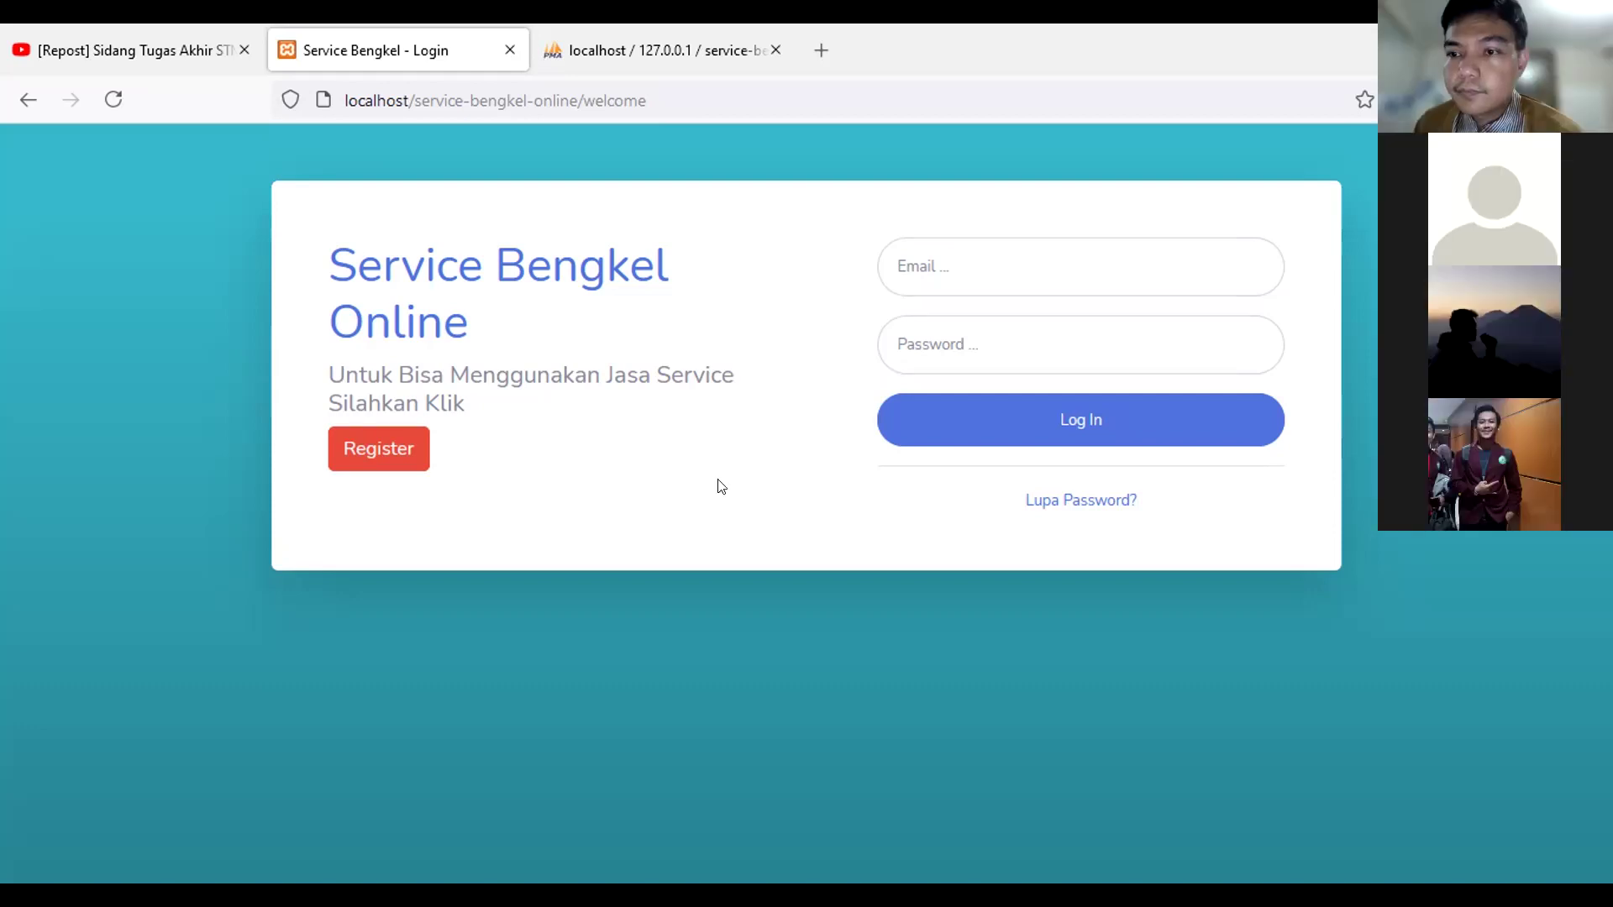
# Step: Open the customer registration form from the login page's Register link
pyautogui.click(384, 455)
pyautogui.click(384, 455)
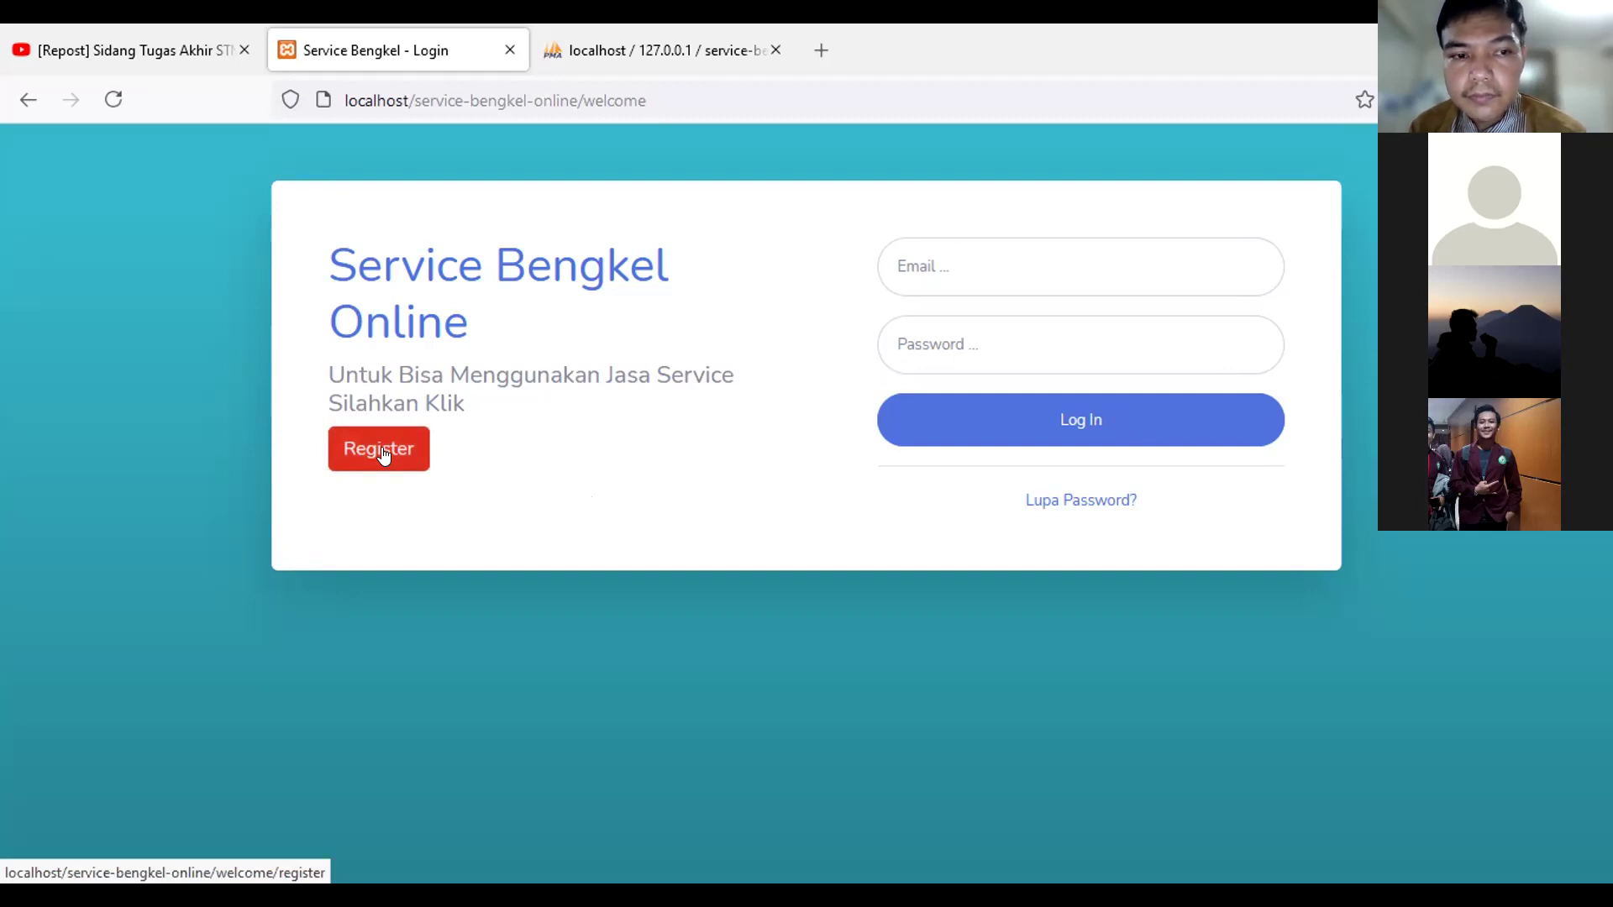
pyautogui.click(384, 455)
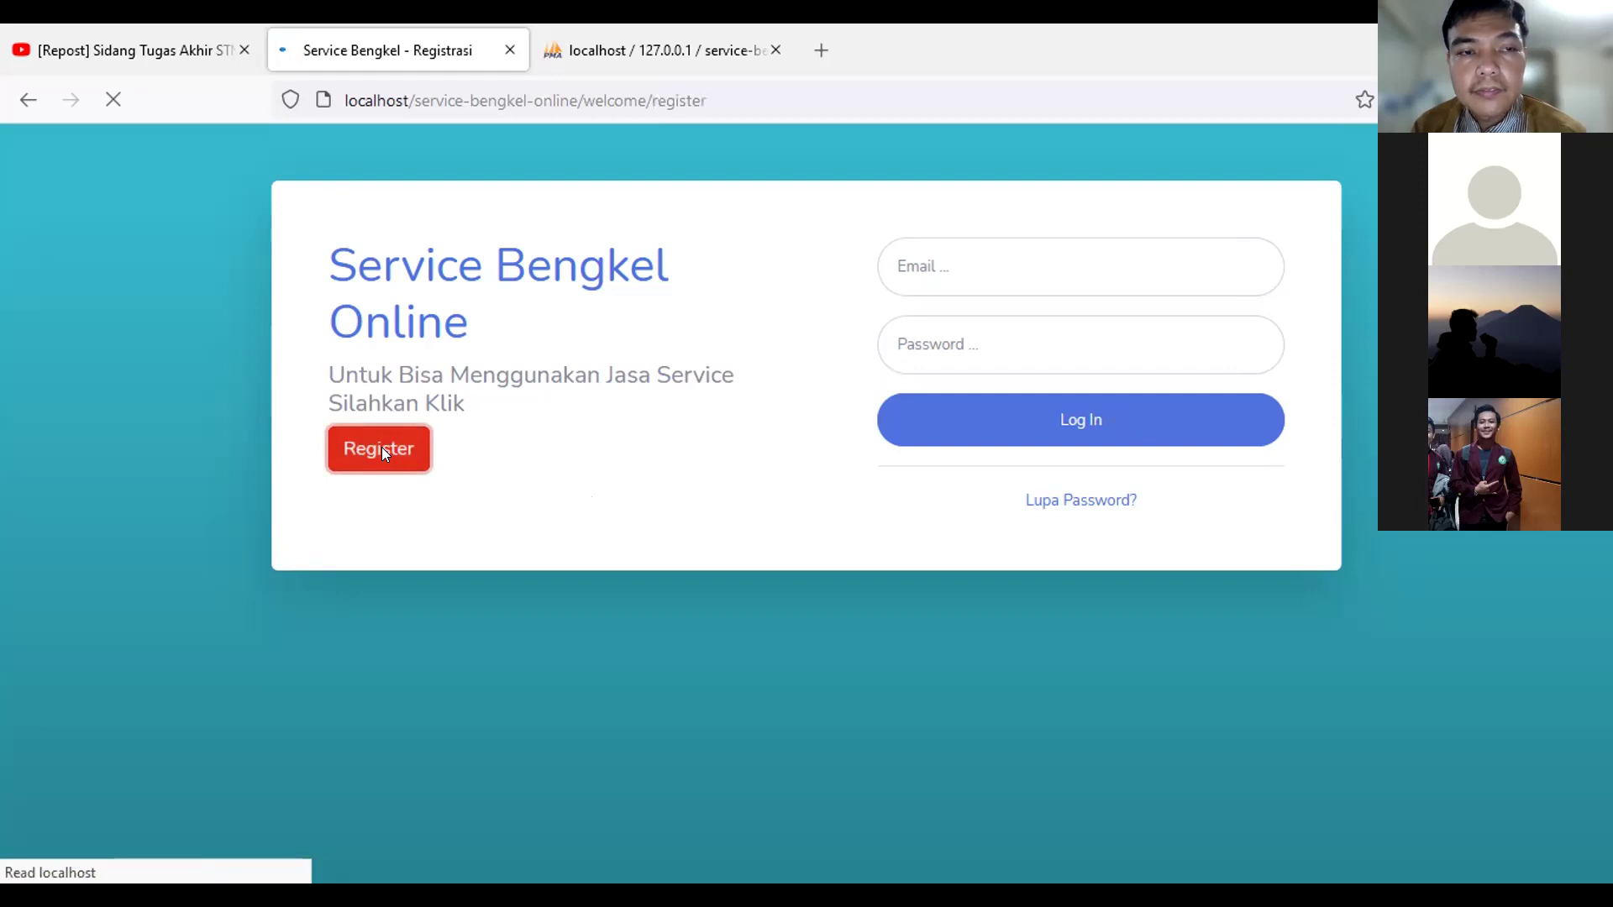
pyautogui.scroll(-2, 727, 407)
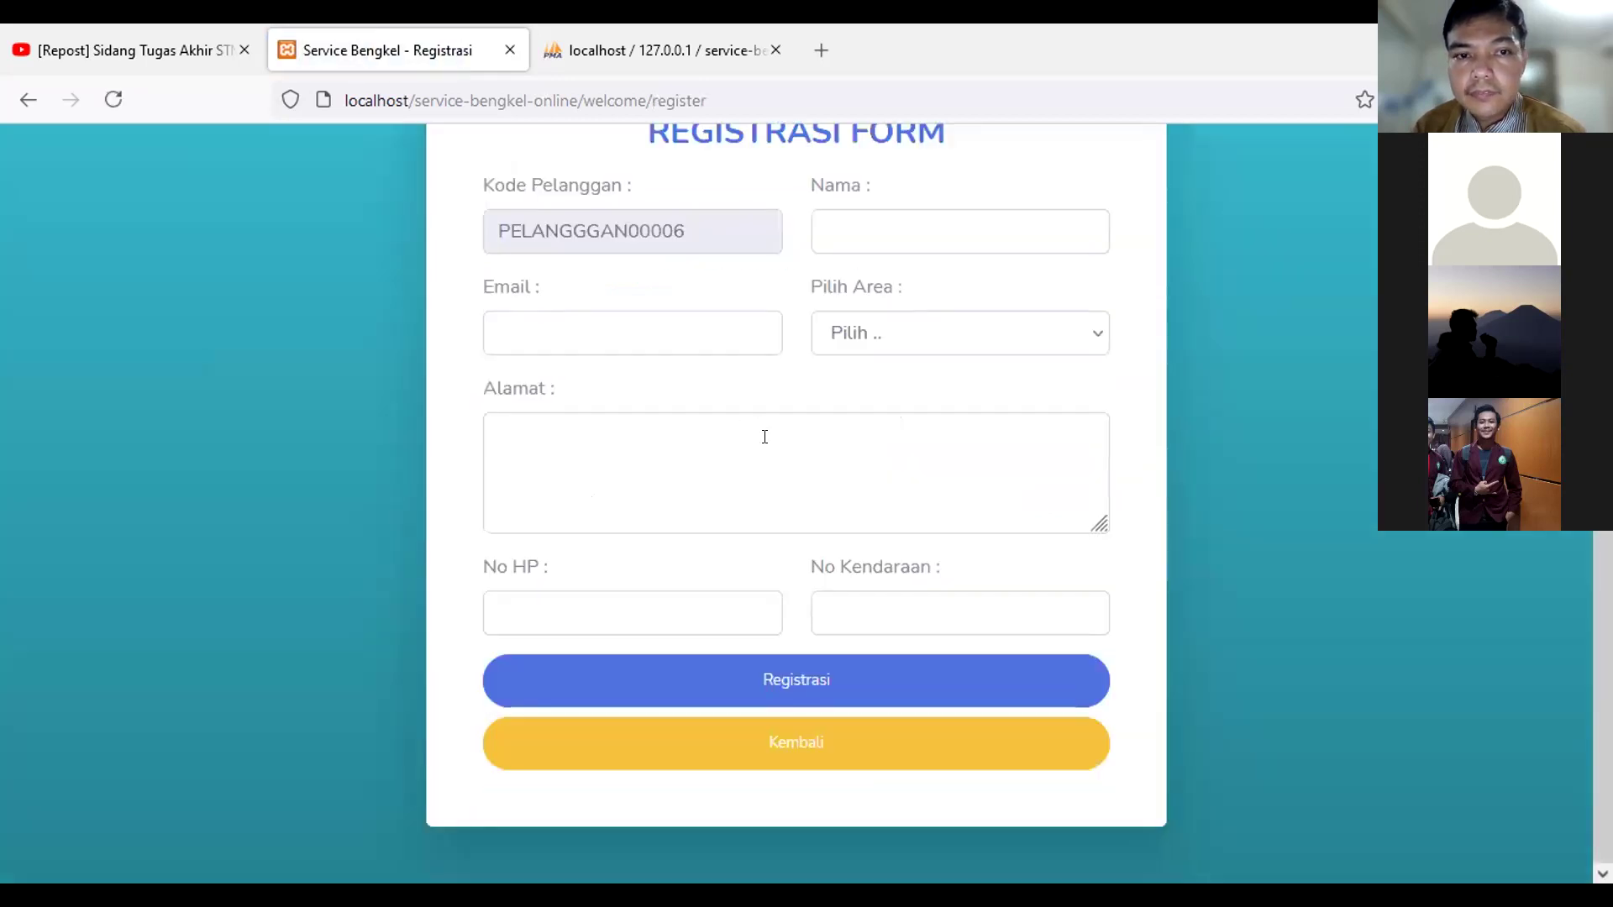
pyautogui.scroll(2, 764, 437)
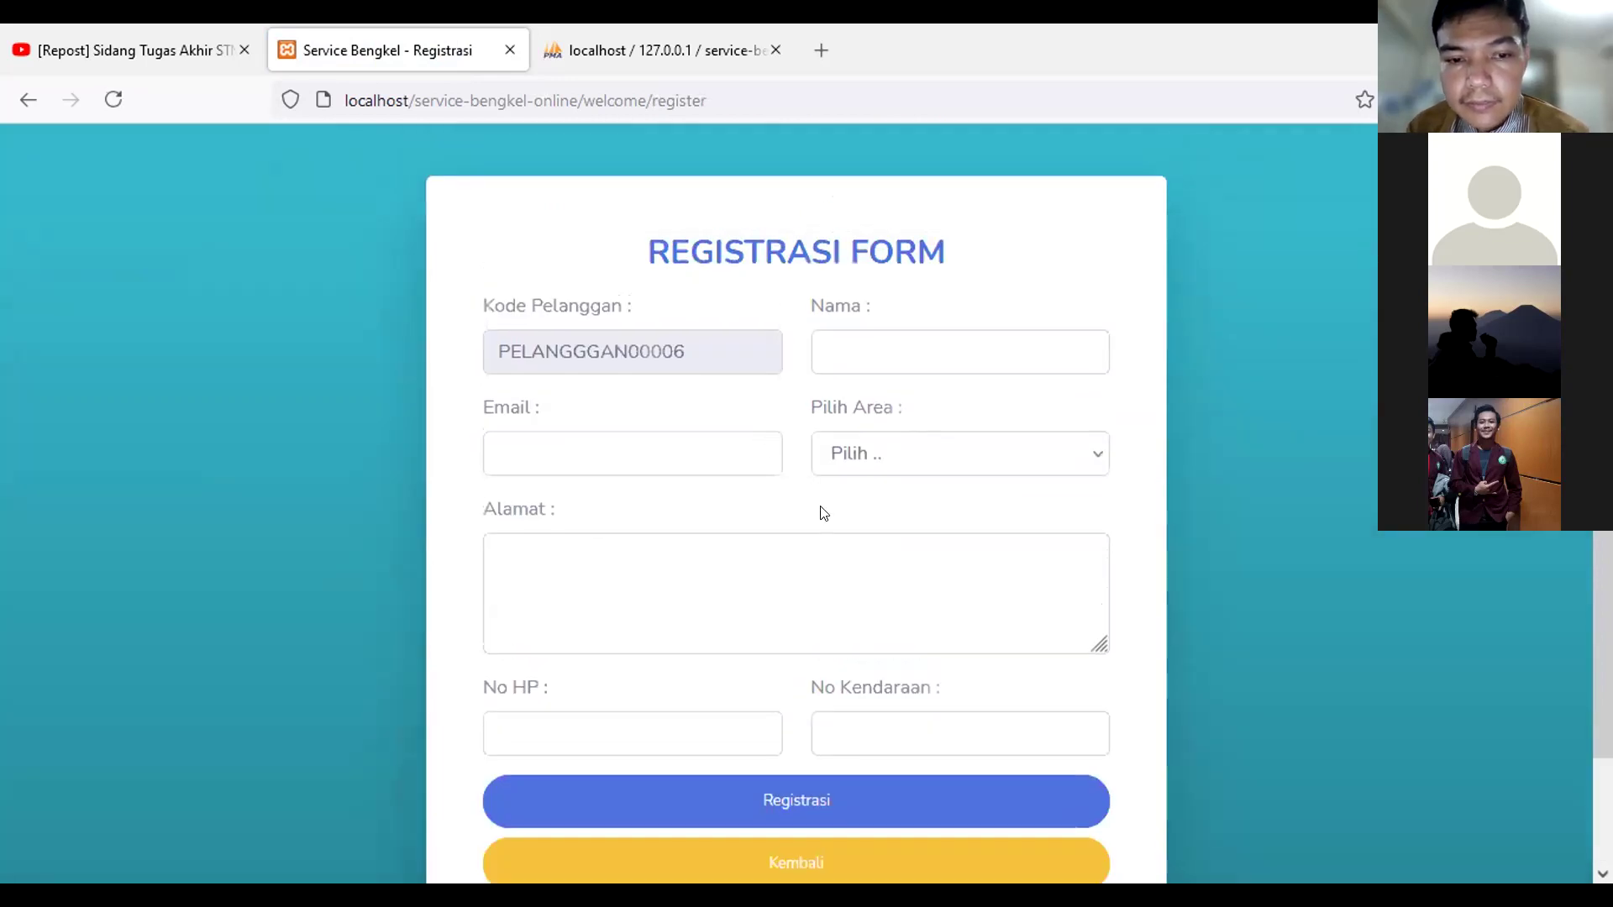
pyautogui.scroll(-2, 831, 521)
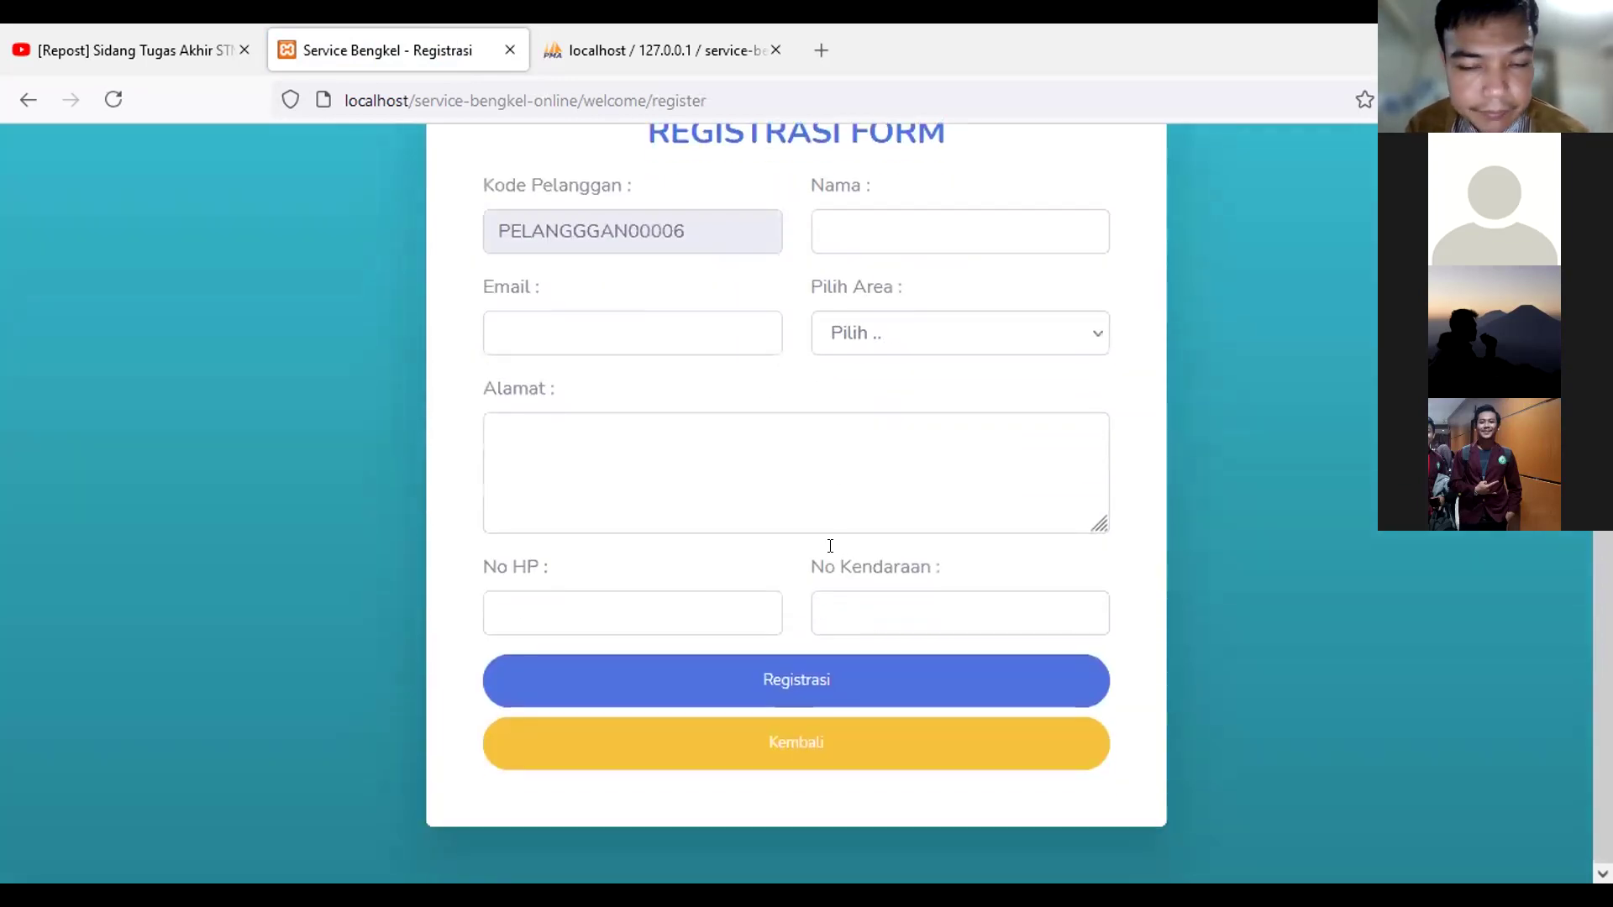
pyautogui.scroll(2, 830, 550)
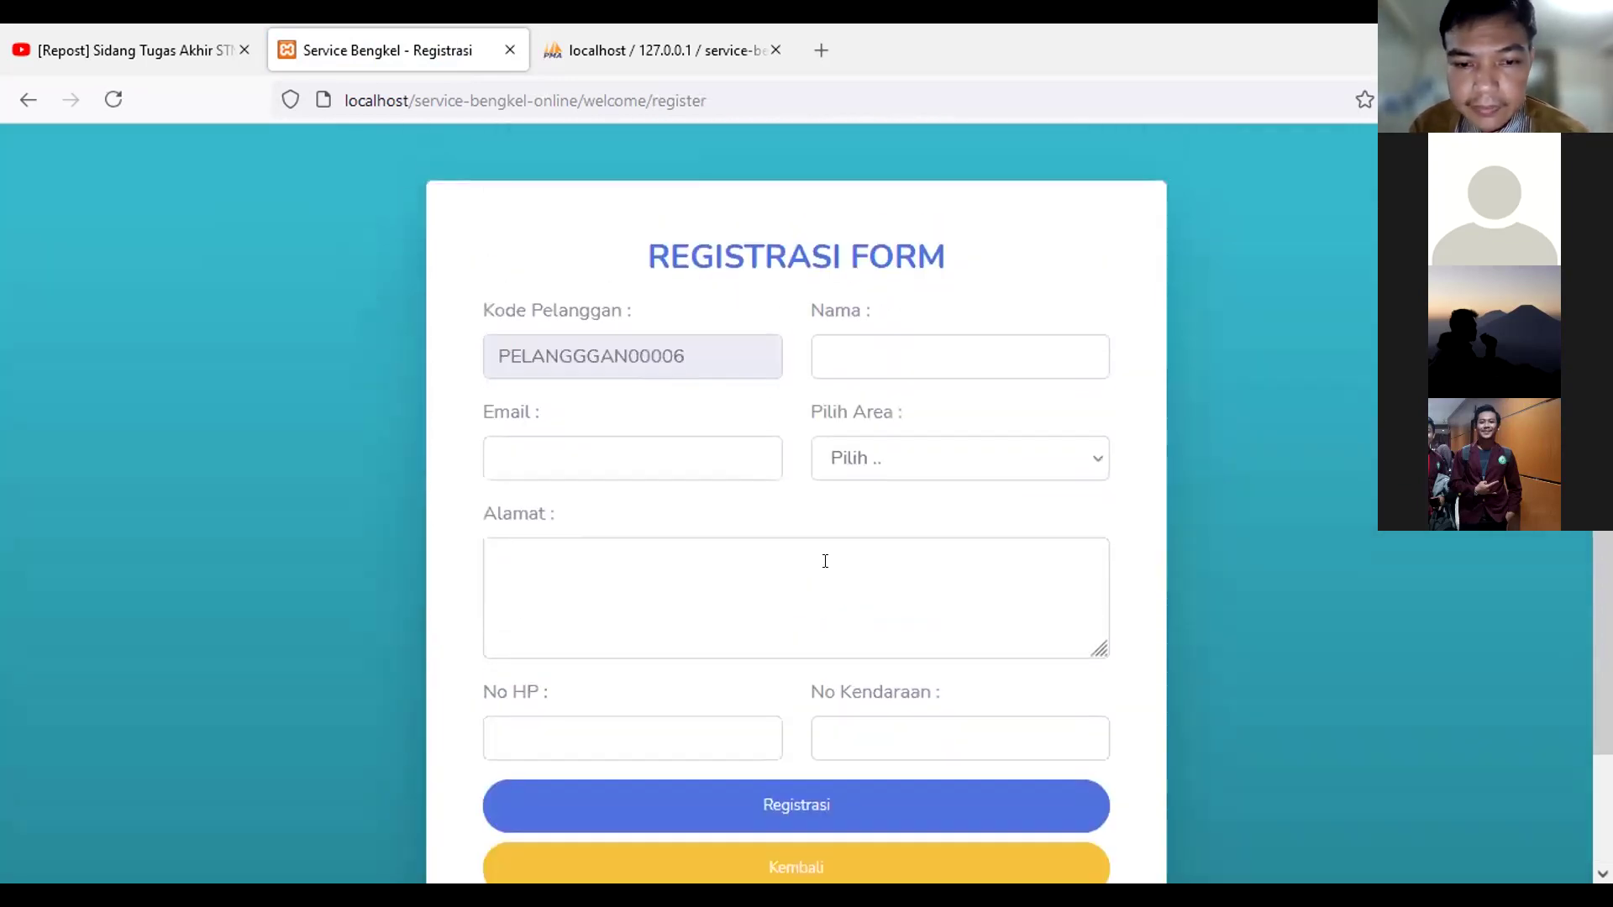
# Step: Enter the customer's name and e-mail, and choose Bitung in Pilih Area
pyautogui.click(839, 361)
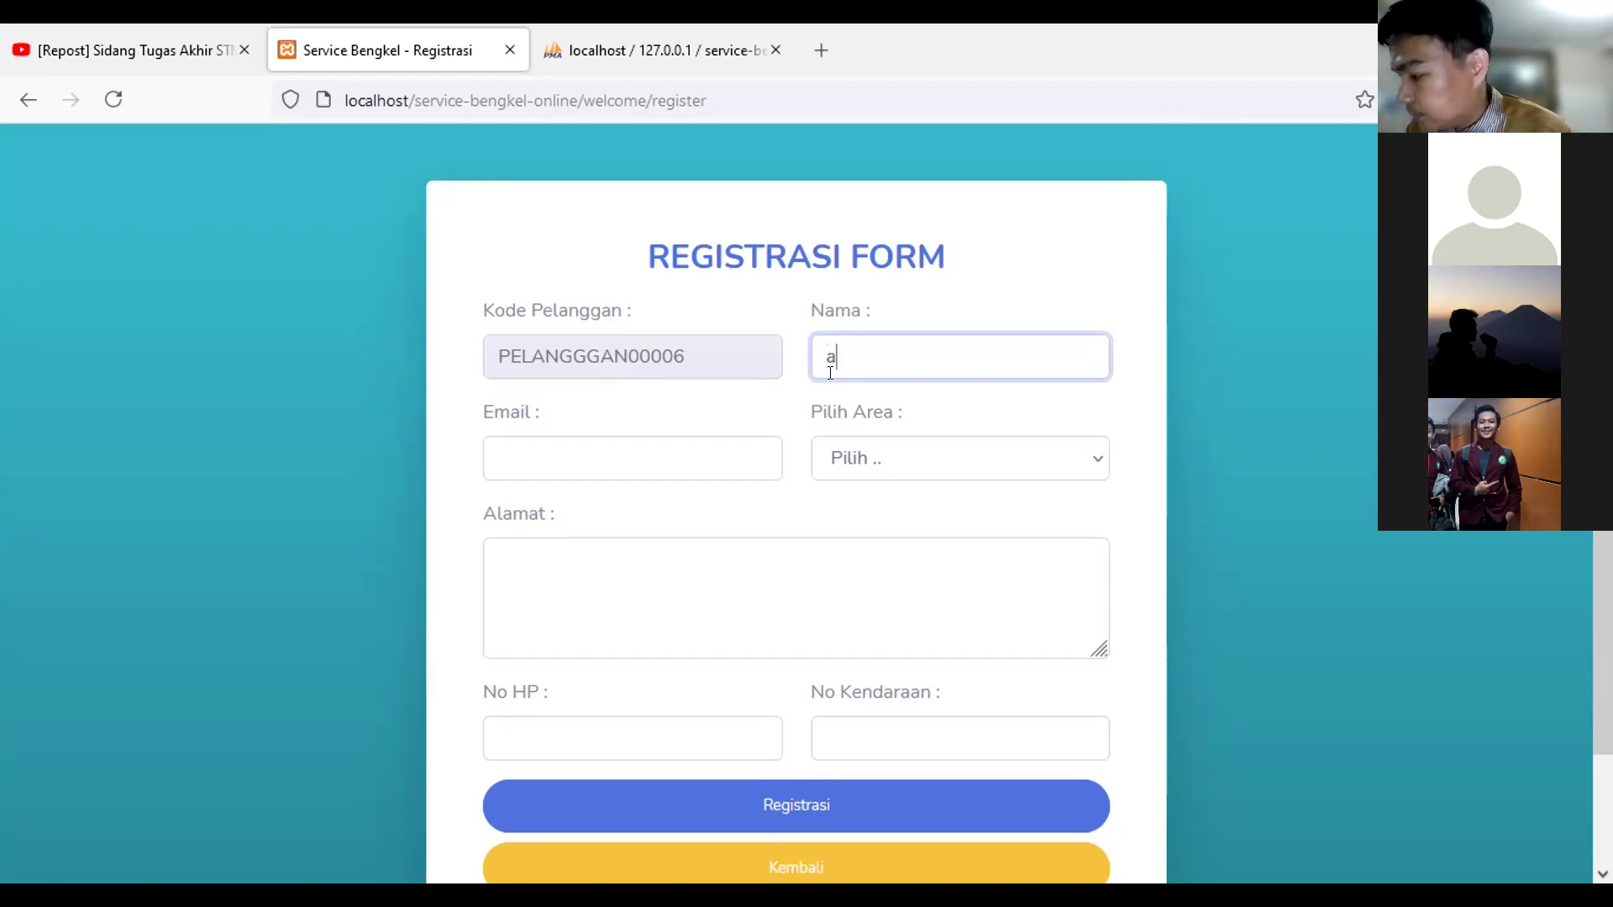
pyautogui.write('april')
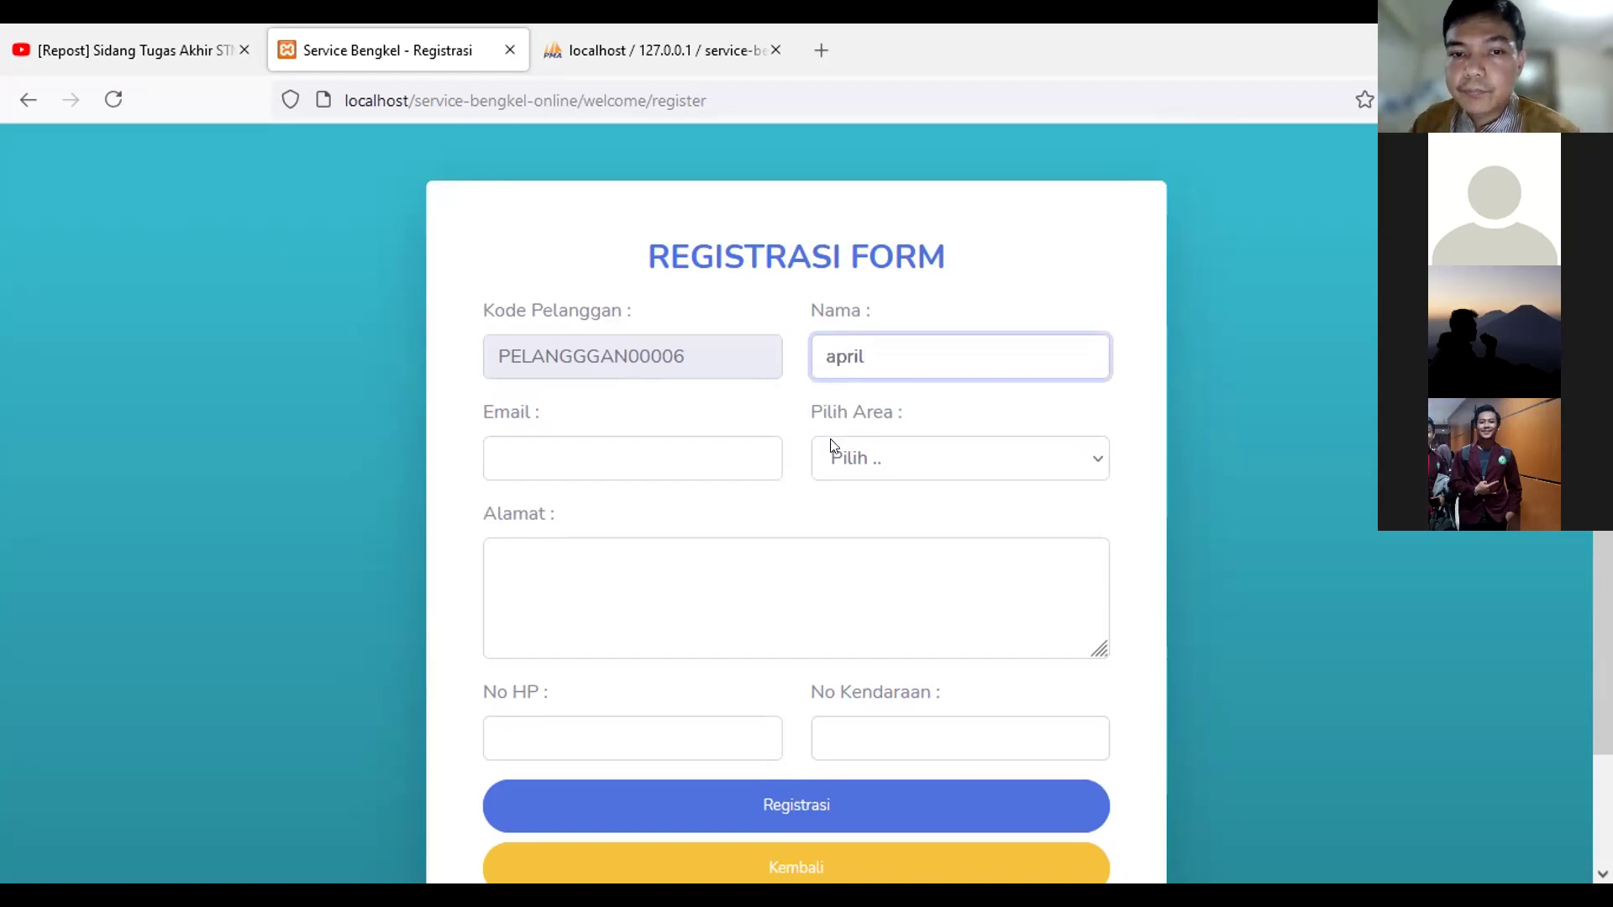
pyautogui.click(714, 467)
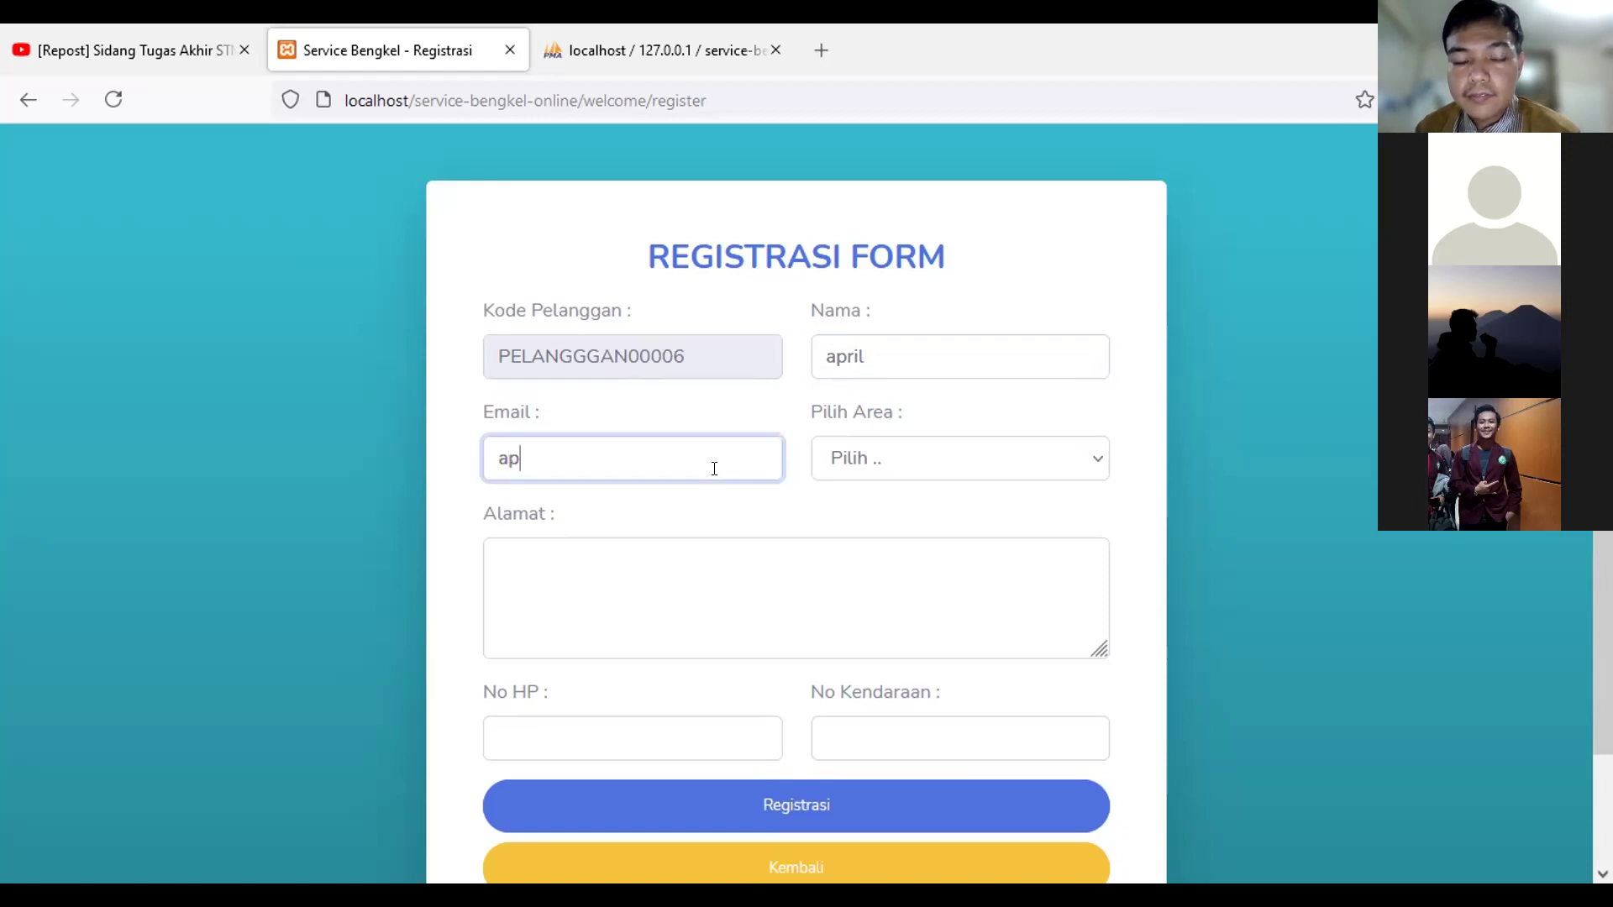
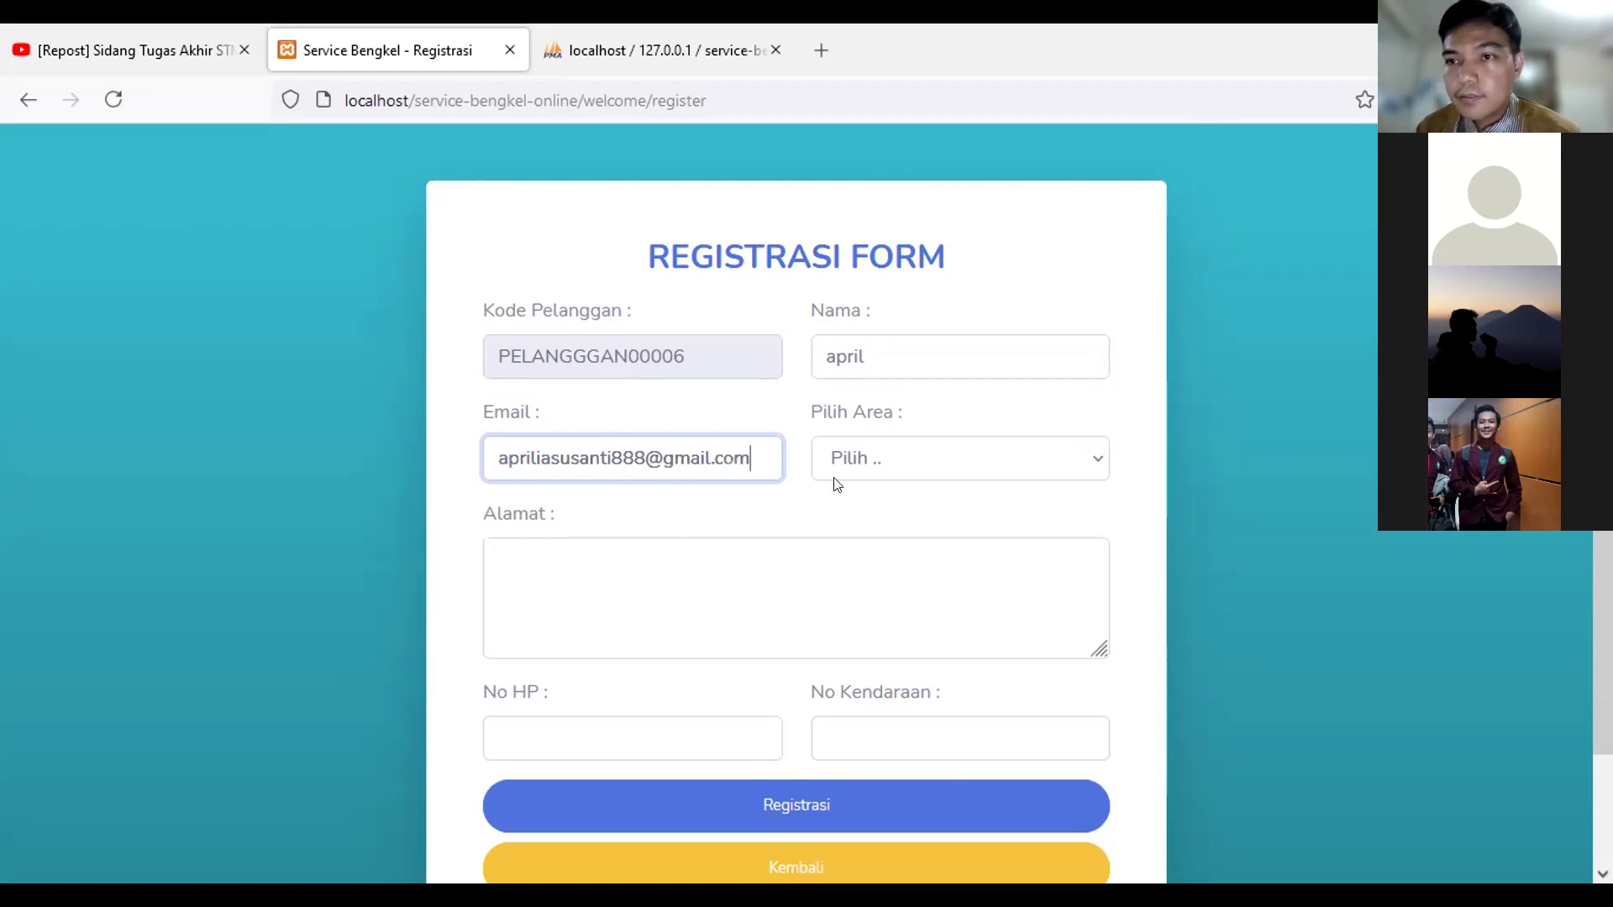
pyautogui.click(836, 471)
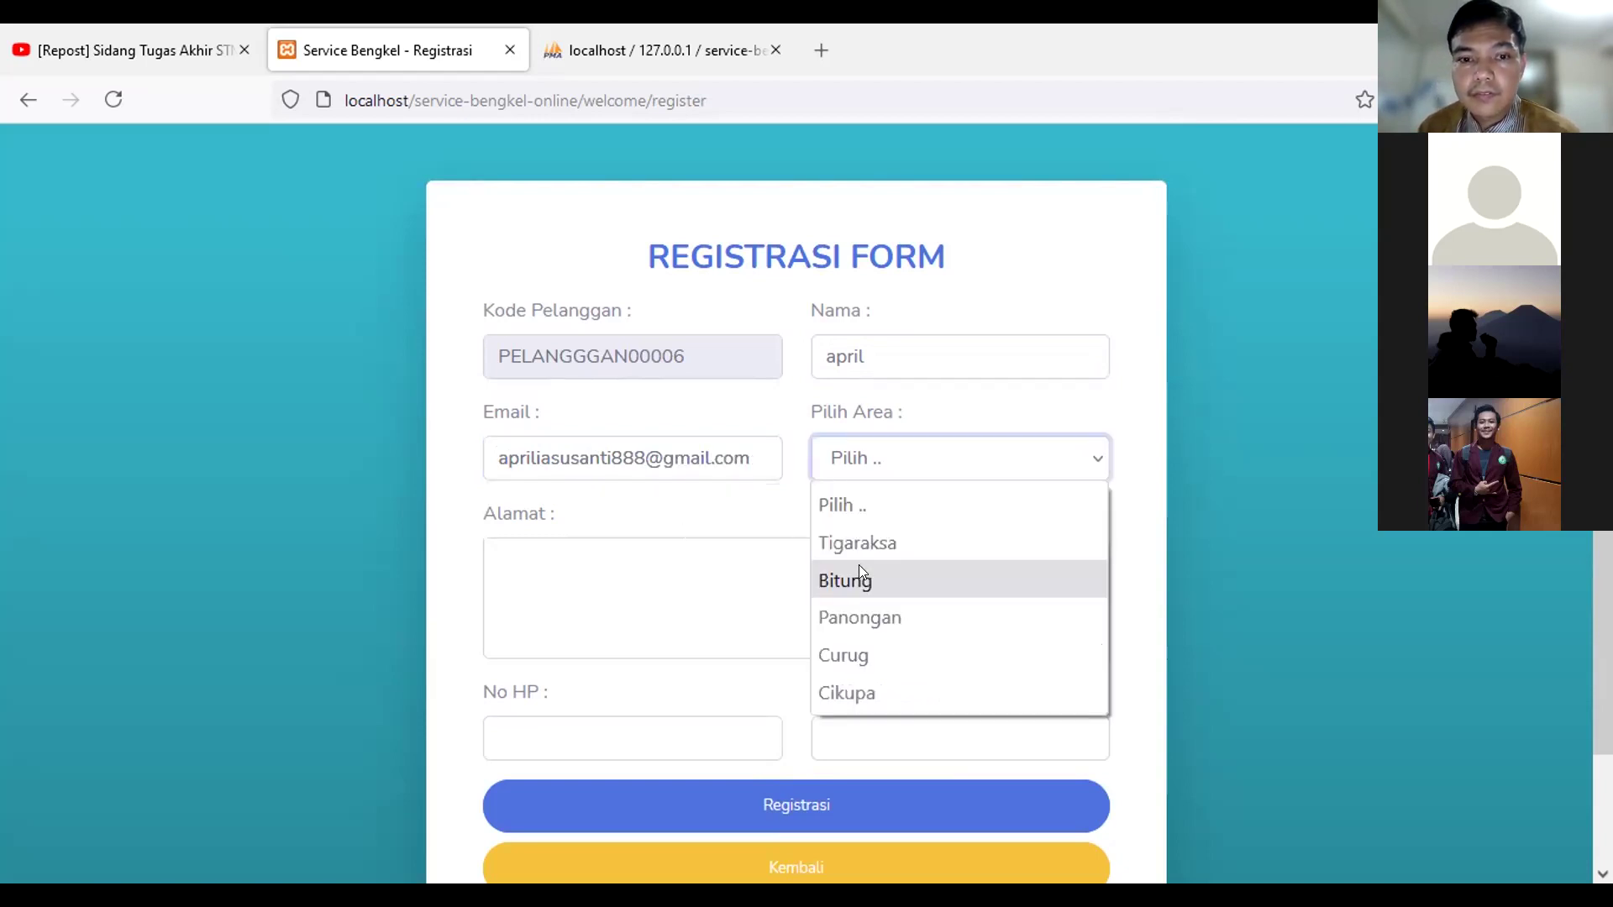
pyautogui.click(858, 564)
# Step: Fill in the customer's address in the Alamat field
pyautogui.click(784, 627)
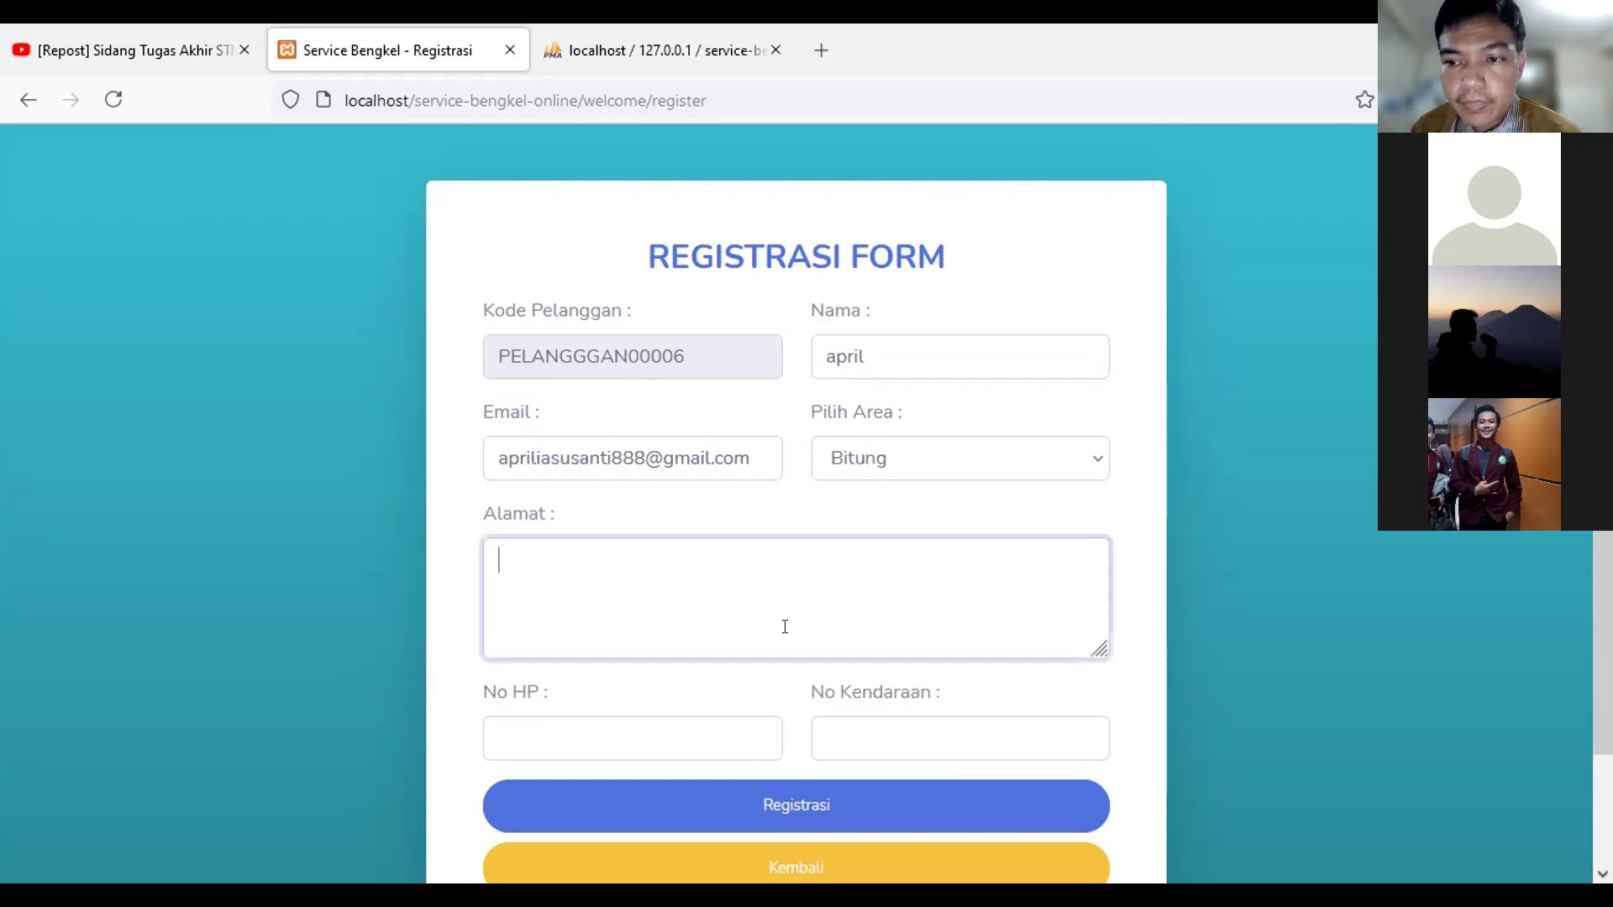
pyautogui.write('bitung')
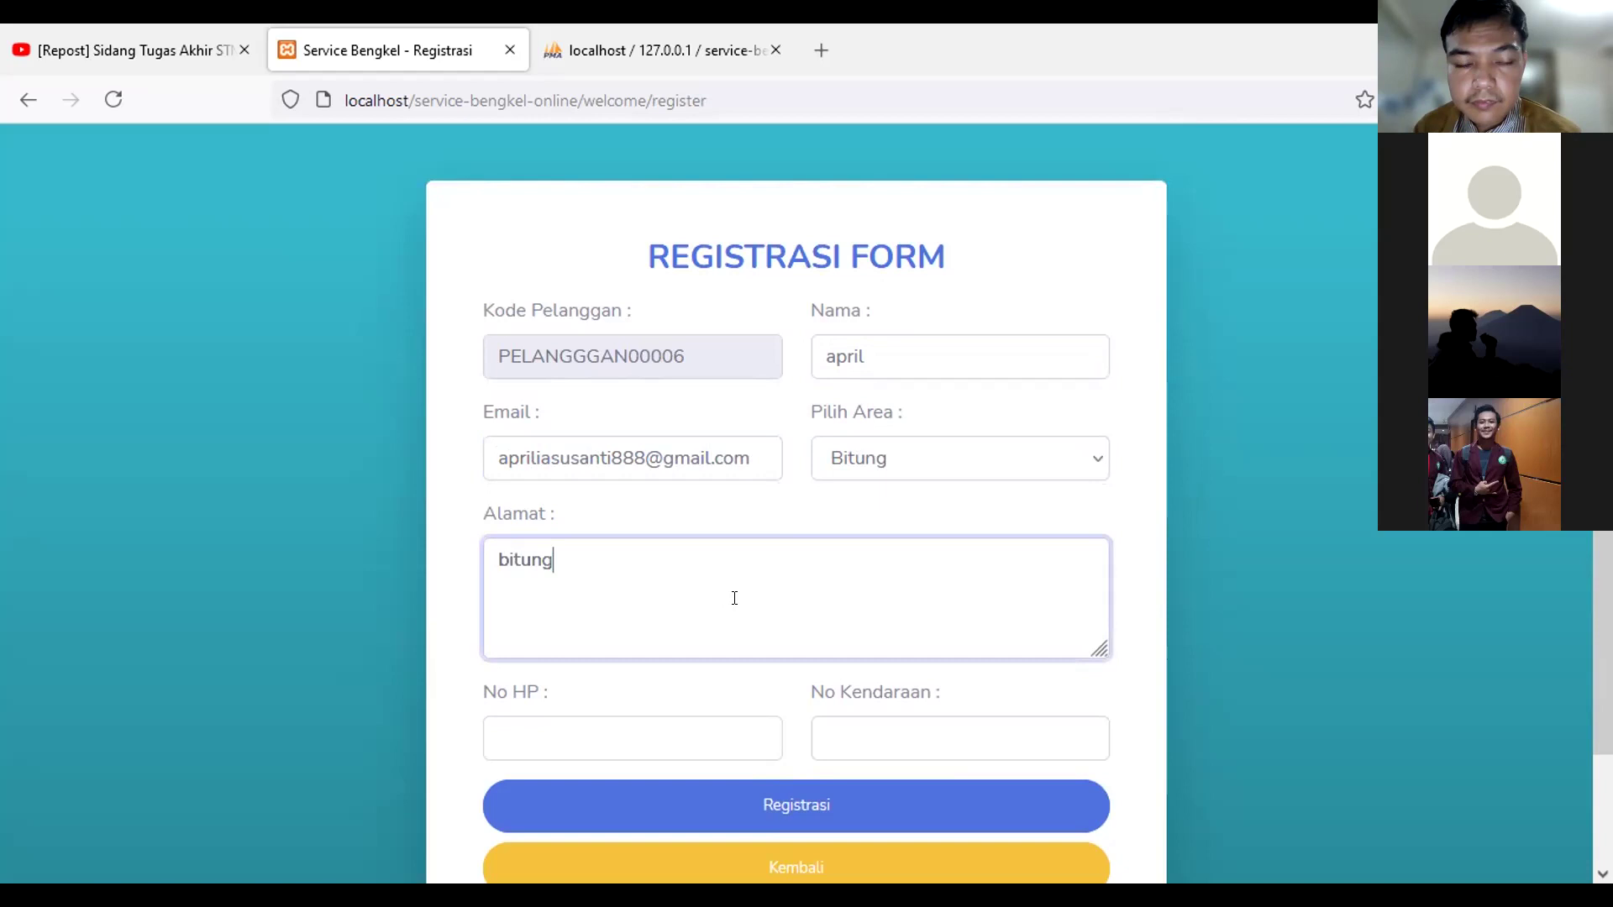
# Step: Fill in the customer's phone number and vehicle number
pyautogui.scroll(-2, 734, 598)
pyautogui.click(730, 603)
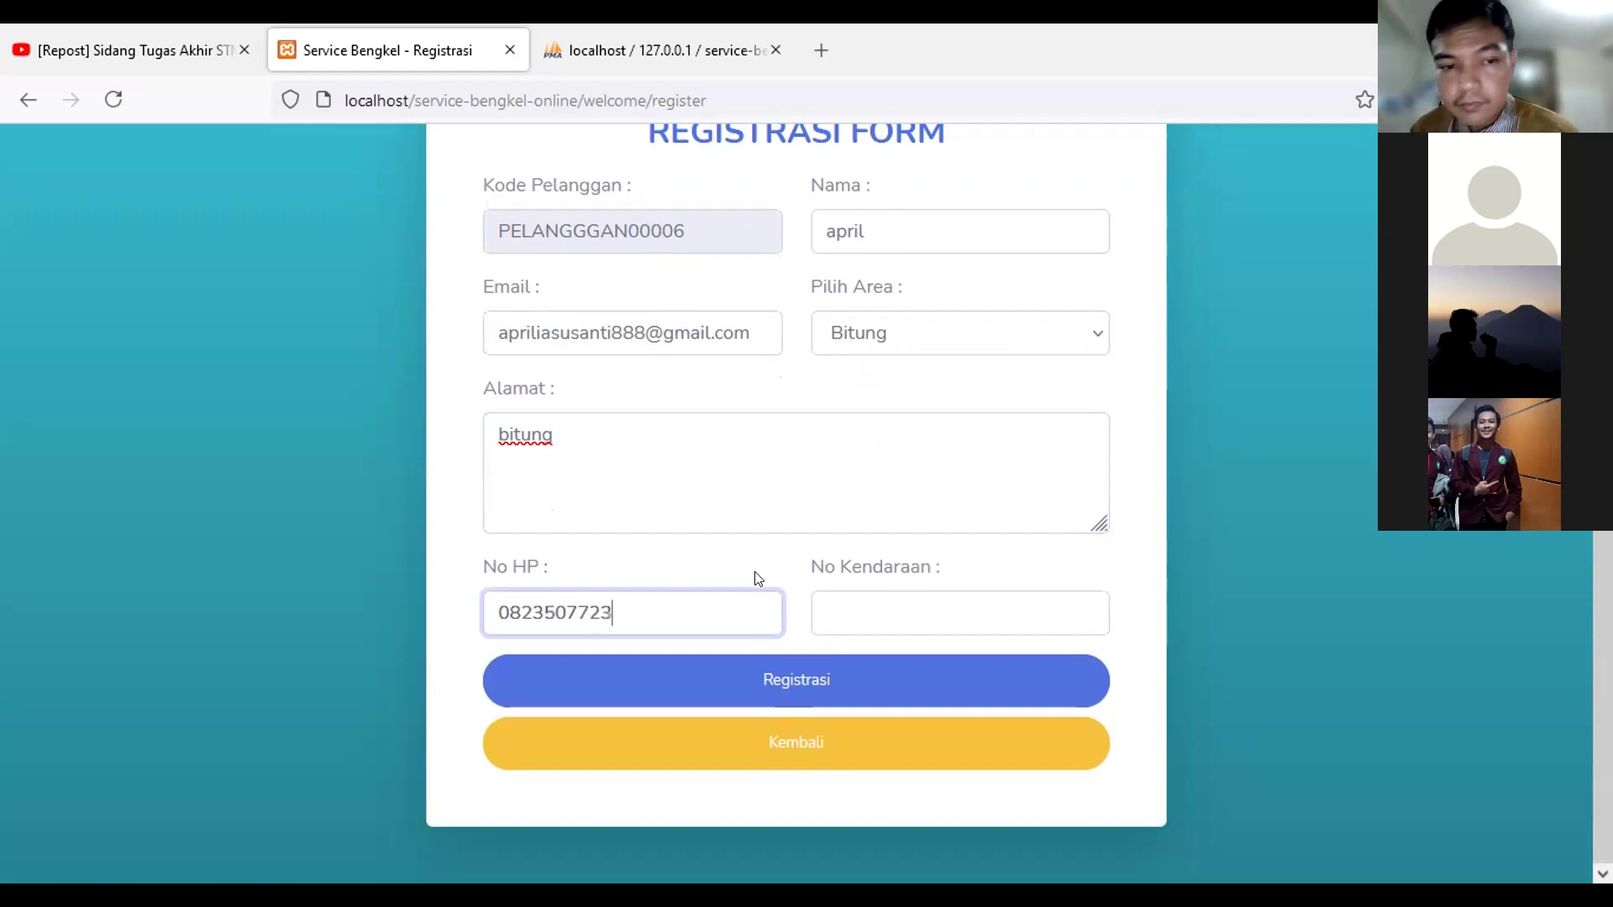
pyautogui.click(1013, 605)
pyautogui.write('b')
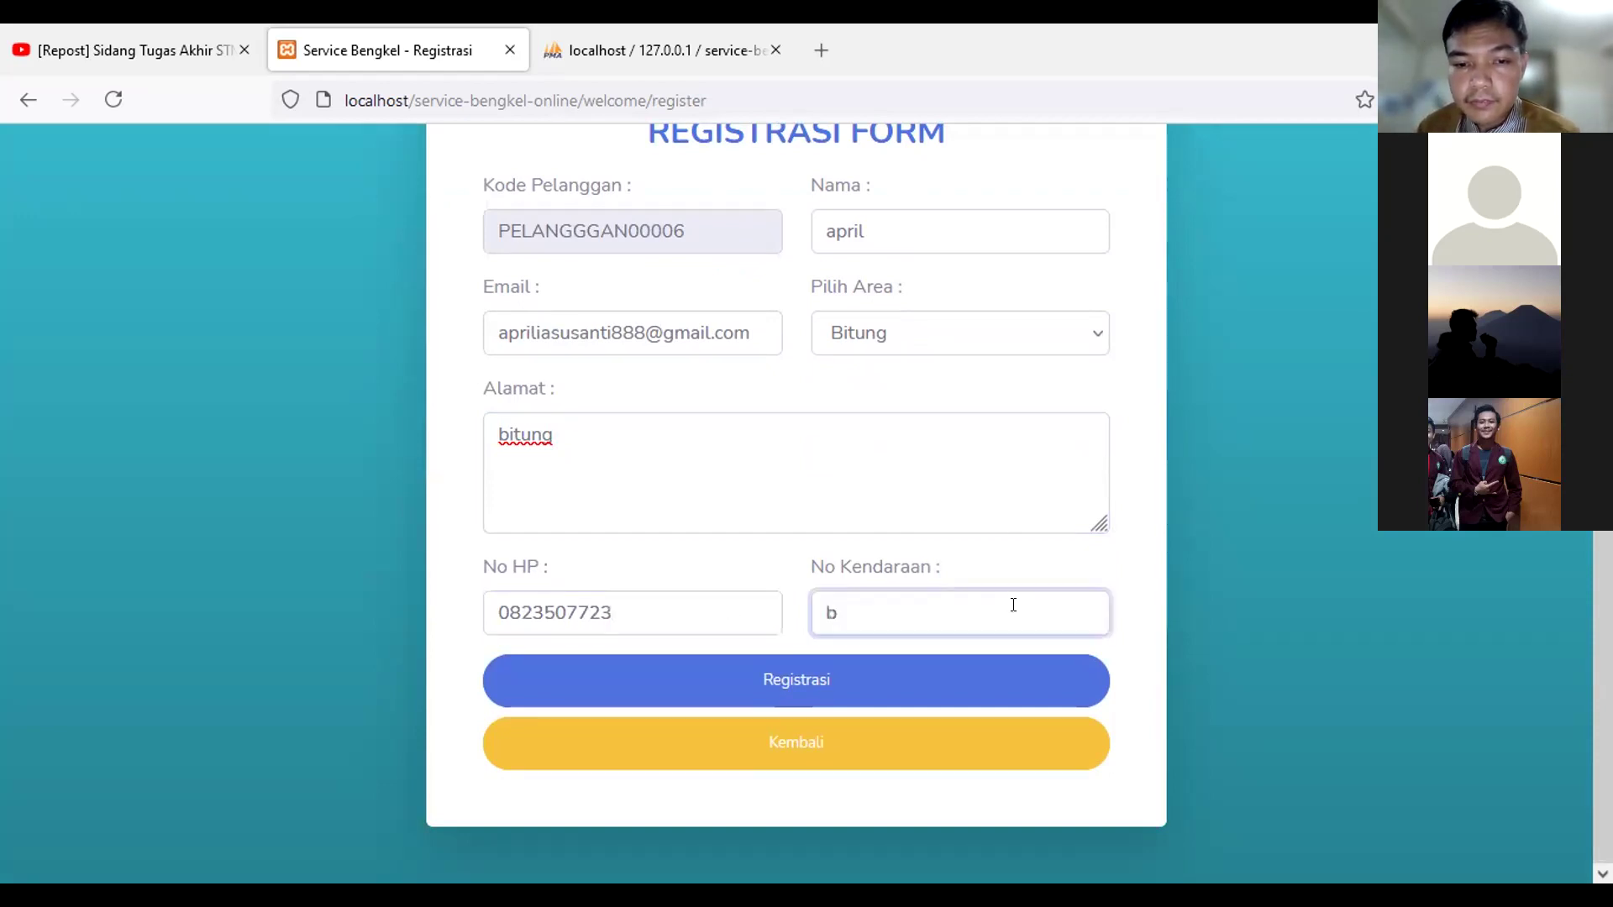
pyautogui.press('BackSpace')
pyautogui.write('B2212')
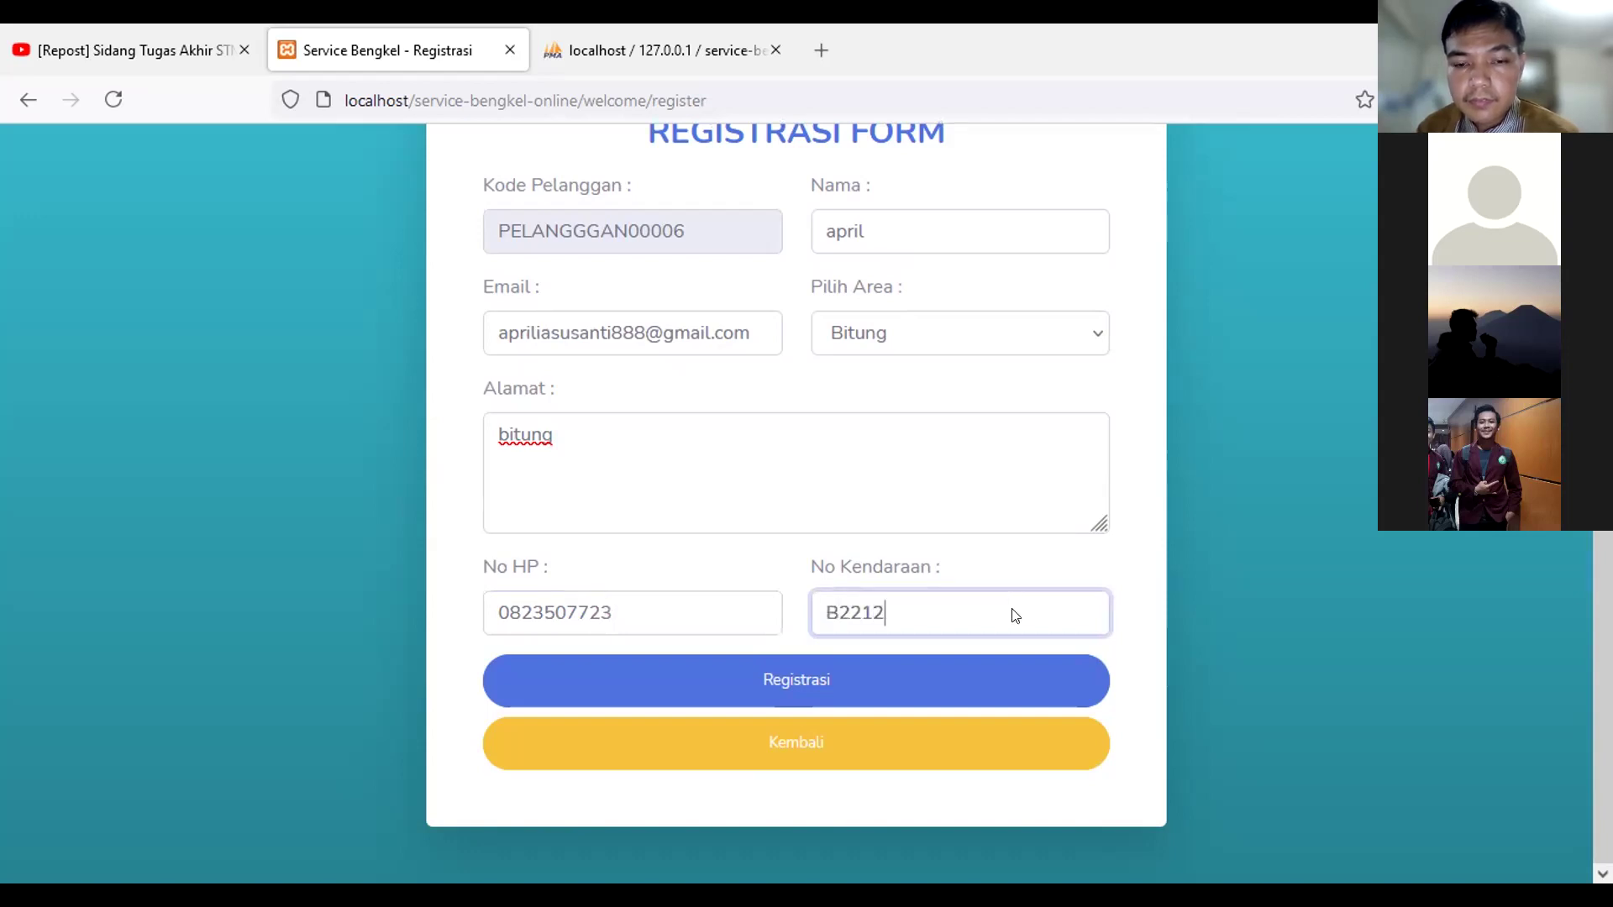
pyautogui.hotkey('ctrl', 'b')
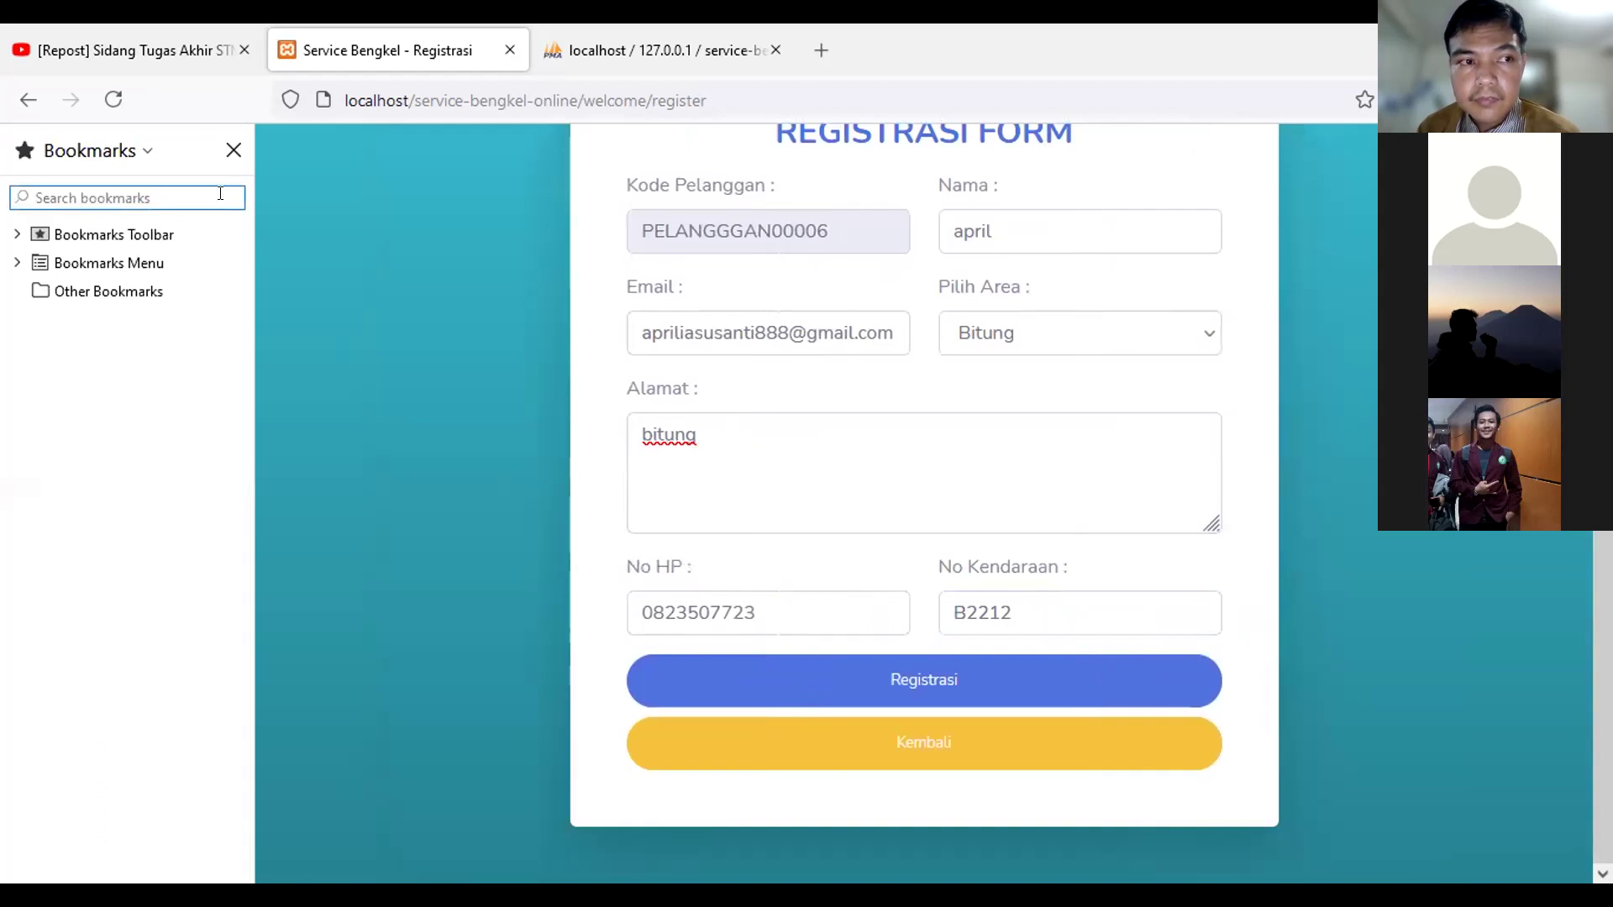
pyautogui.hotkey('ctrl', 'b')
pyautogui.write('B')
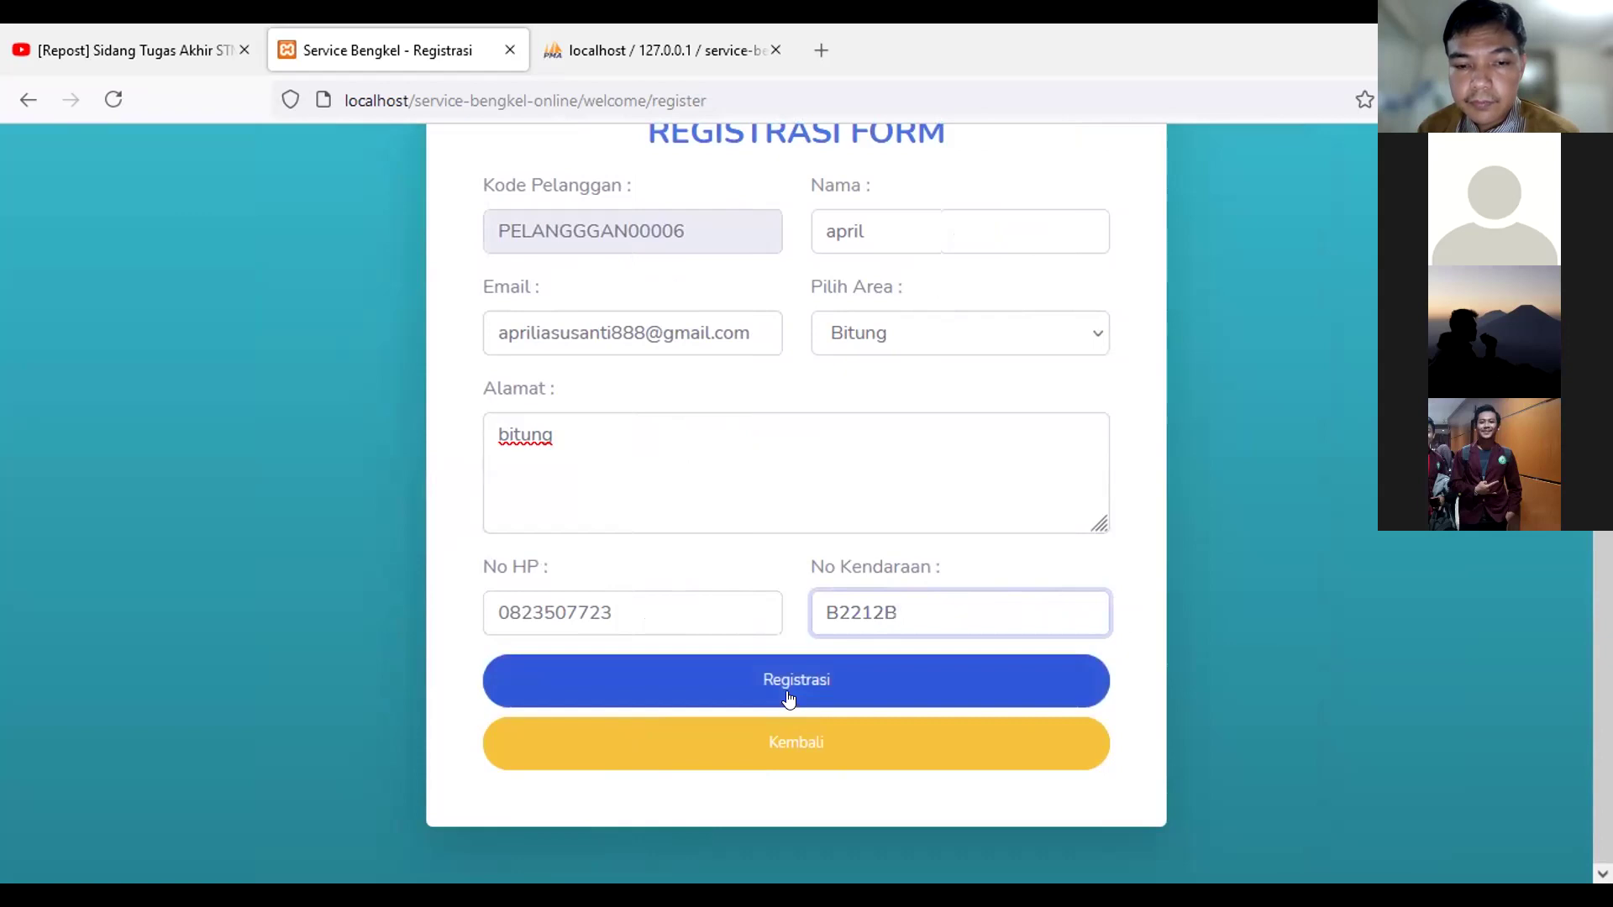
# Step: Submit the registration, return via Kembali, and focus the login Email field
pyautogui.click(788, 700)
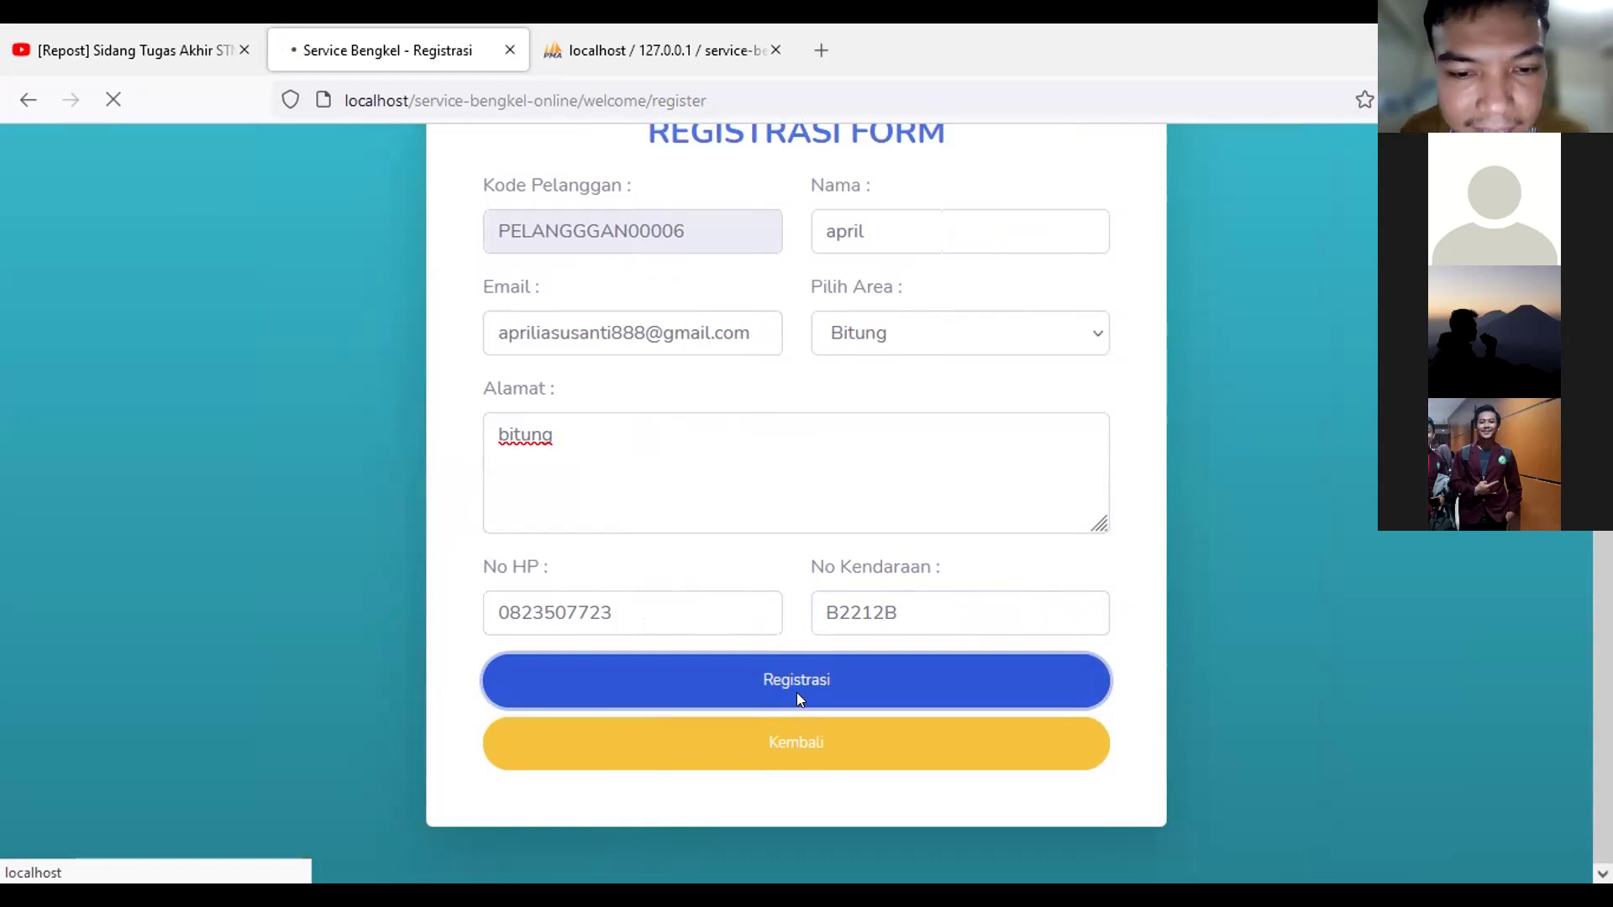
pyautogui.scroll(3, 800, 697)
pyautogui.scroll(-3, 793, 636)
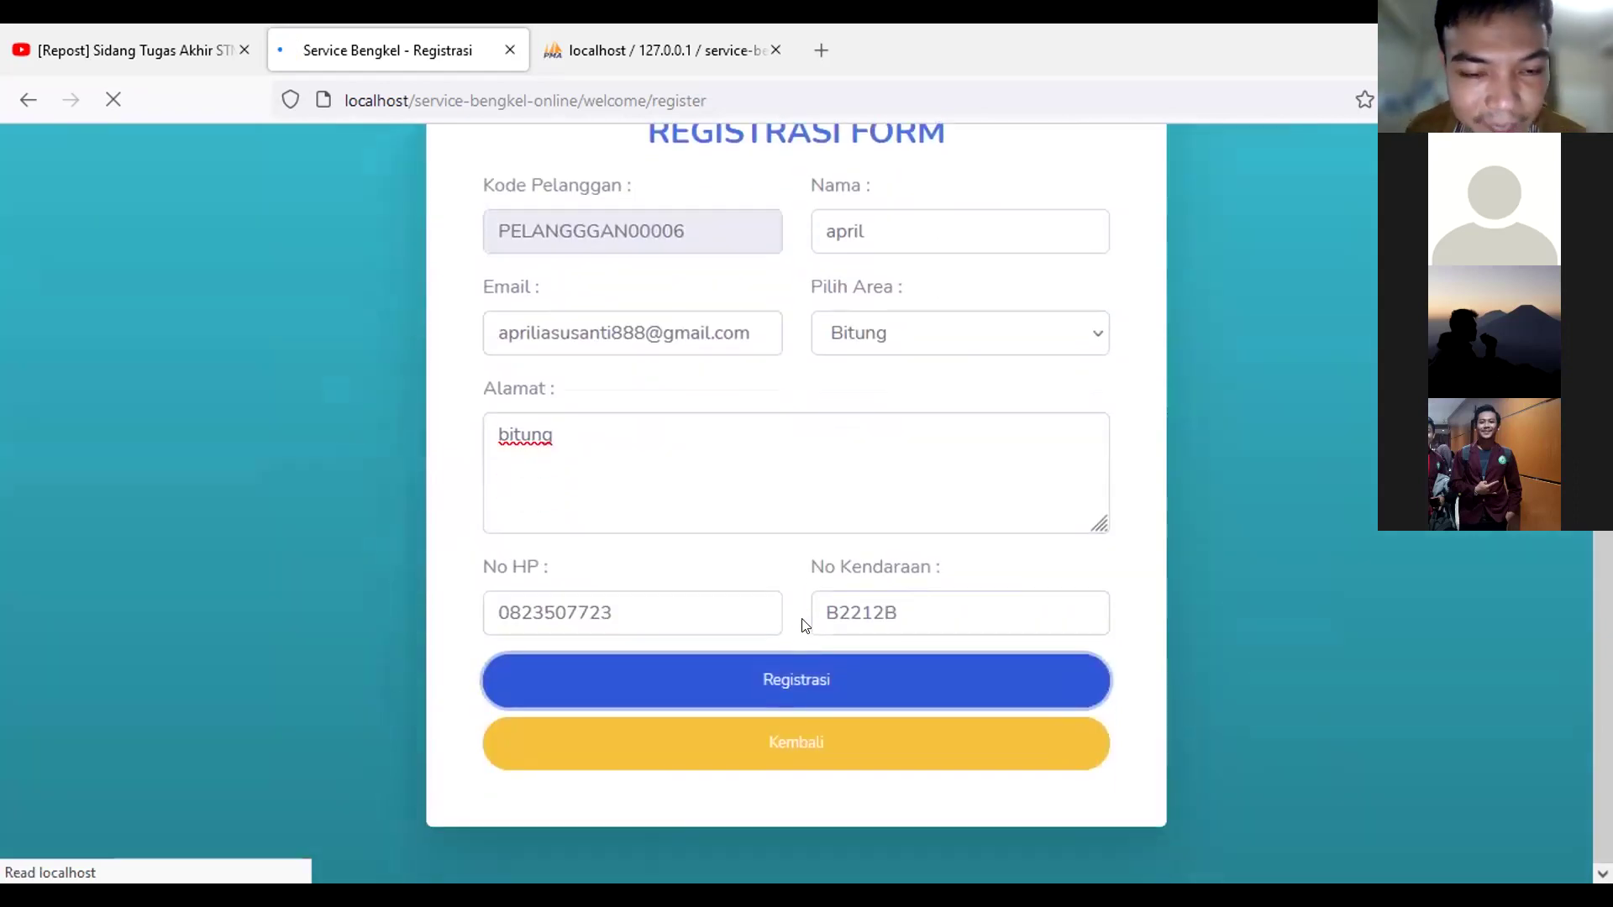
pyautogui.scroll(-5, 823, 643)
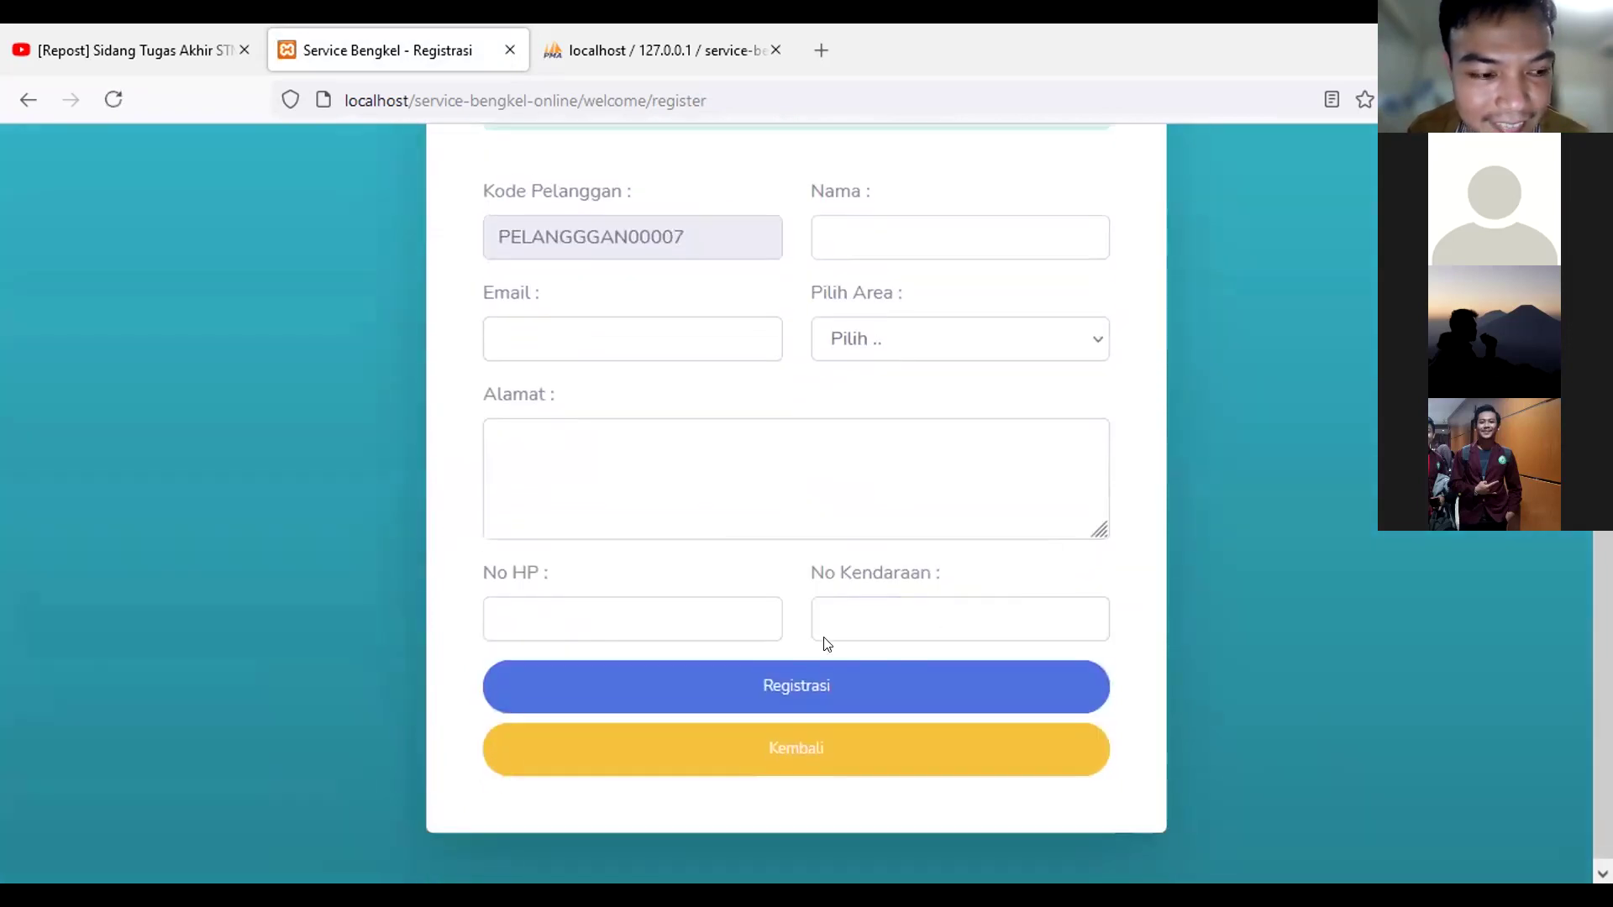
pyautogui.scroll(5, 826, 643)
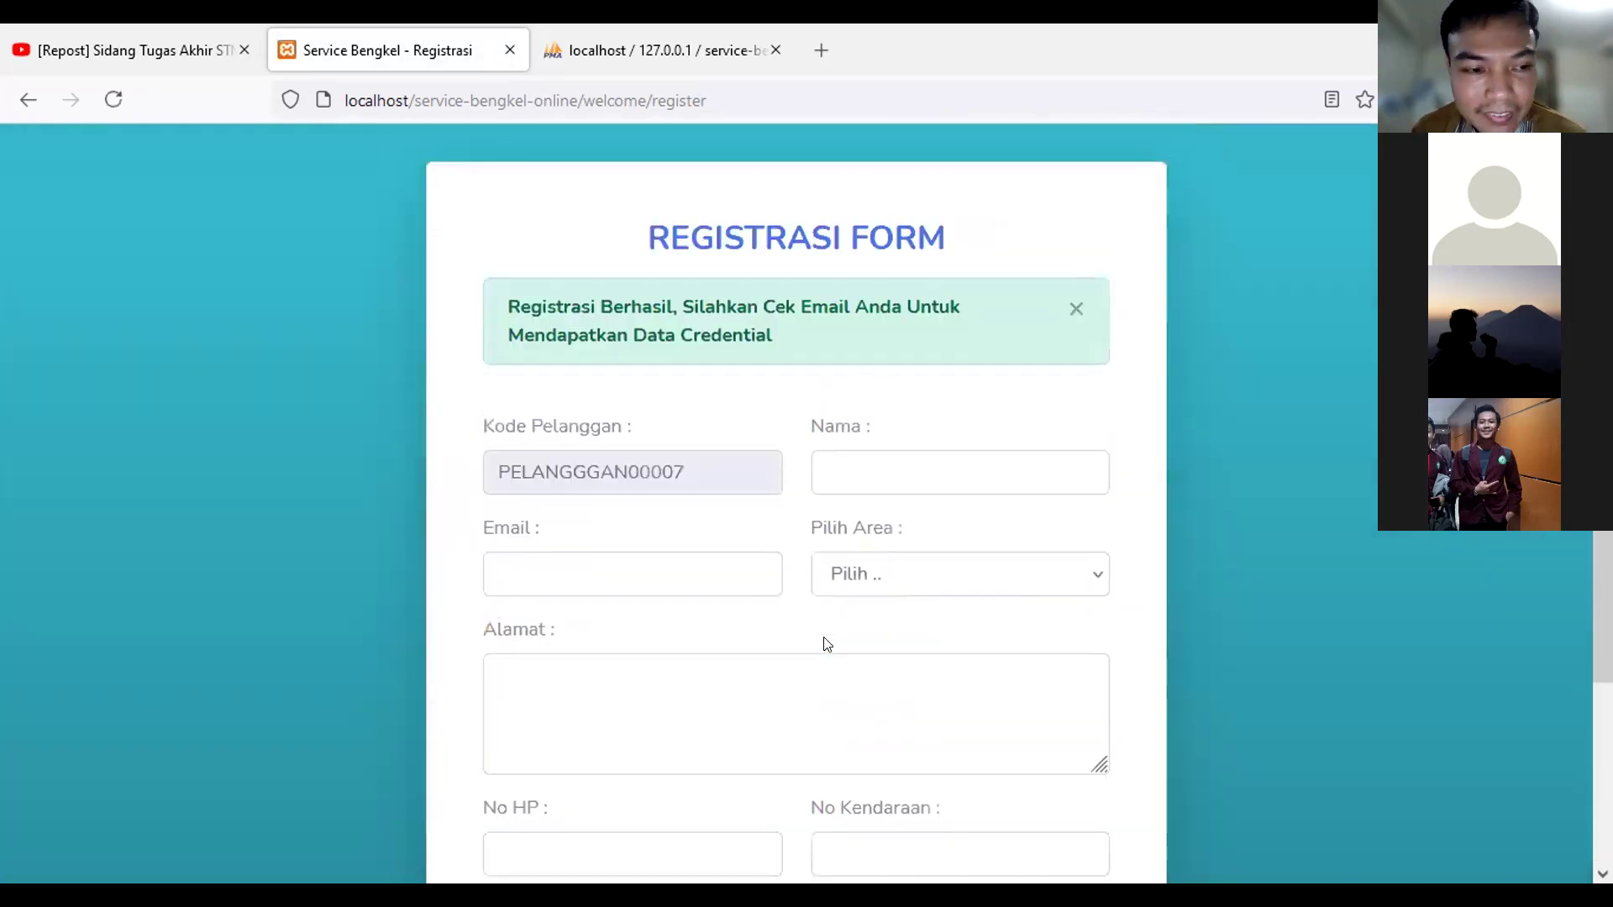
pyautogui.scroll(-5, 825, 644)
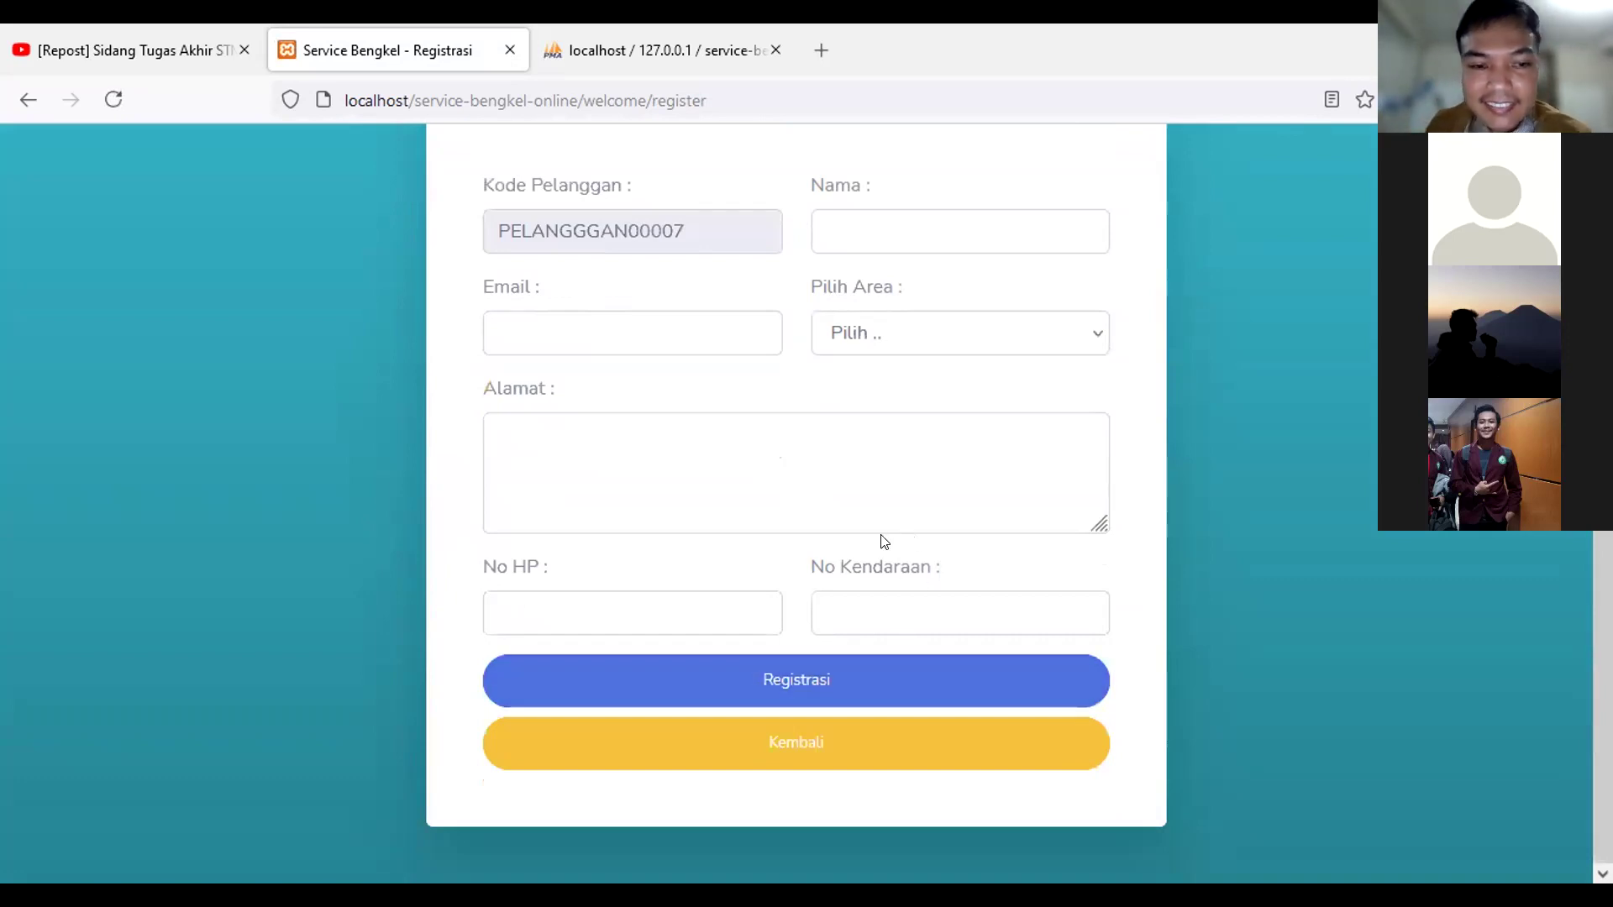
pyautogui.scroll(5, 929, 354)
pyautogui.scroll(-5, 924, 420)
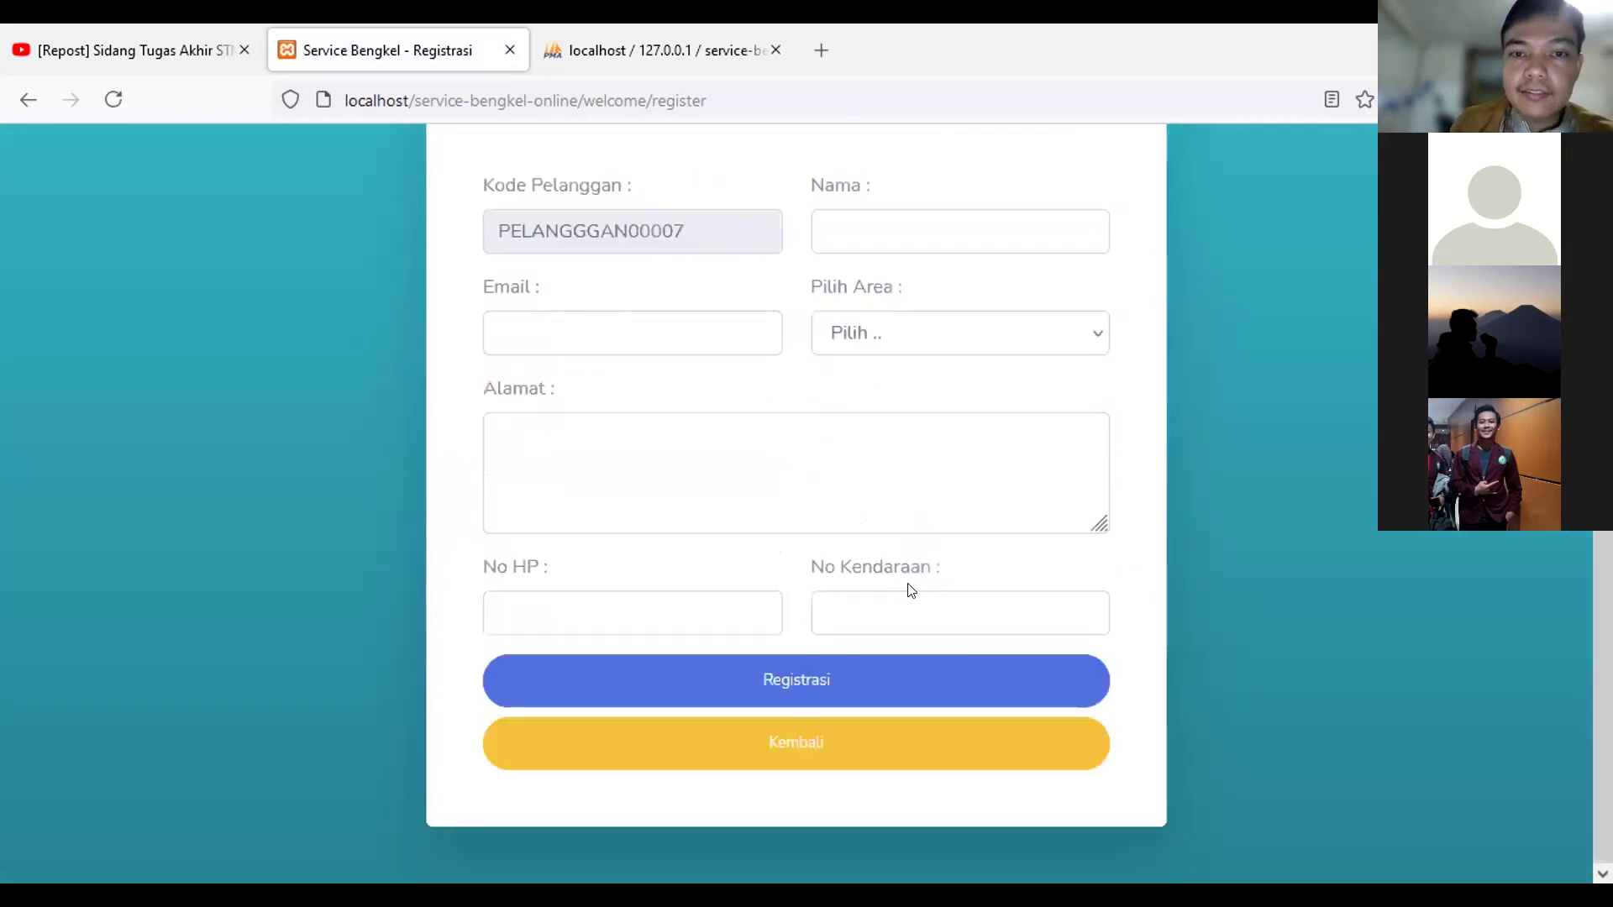
pyautogui.scroll(1, 899, 694)
pyautogui.scroll(-1, 899, 739)
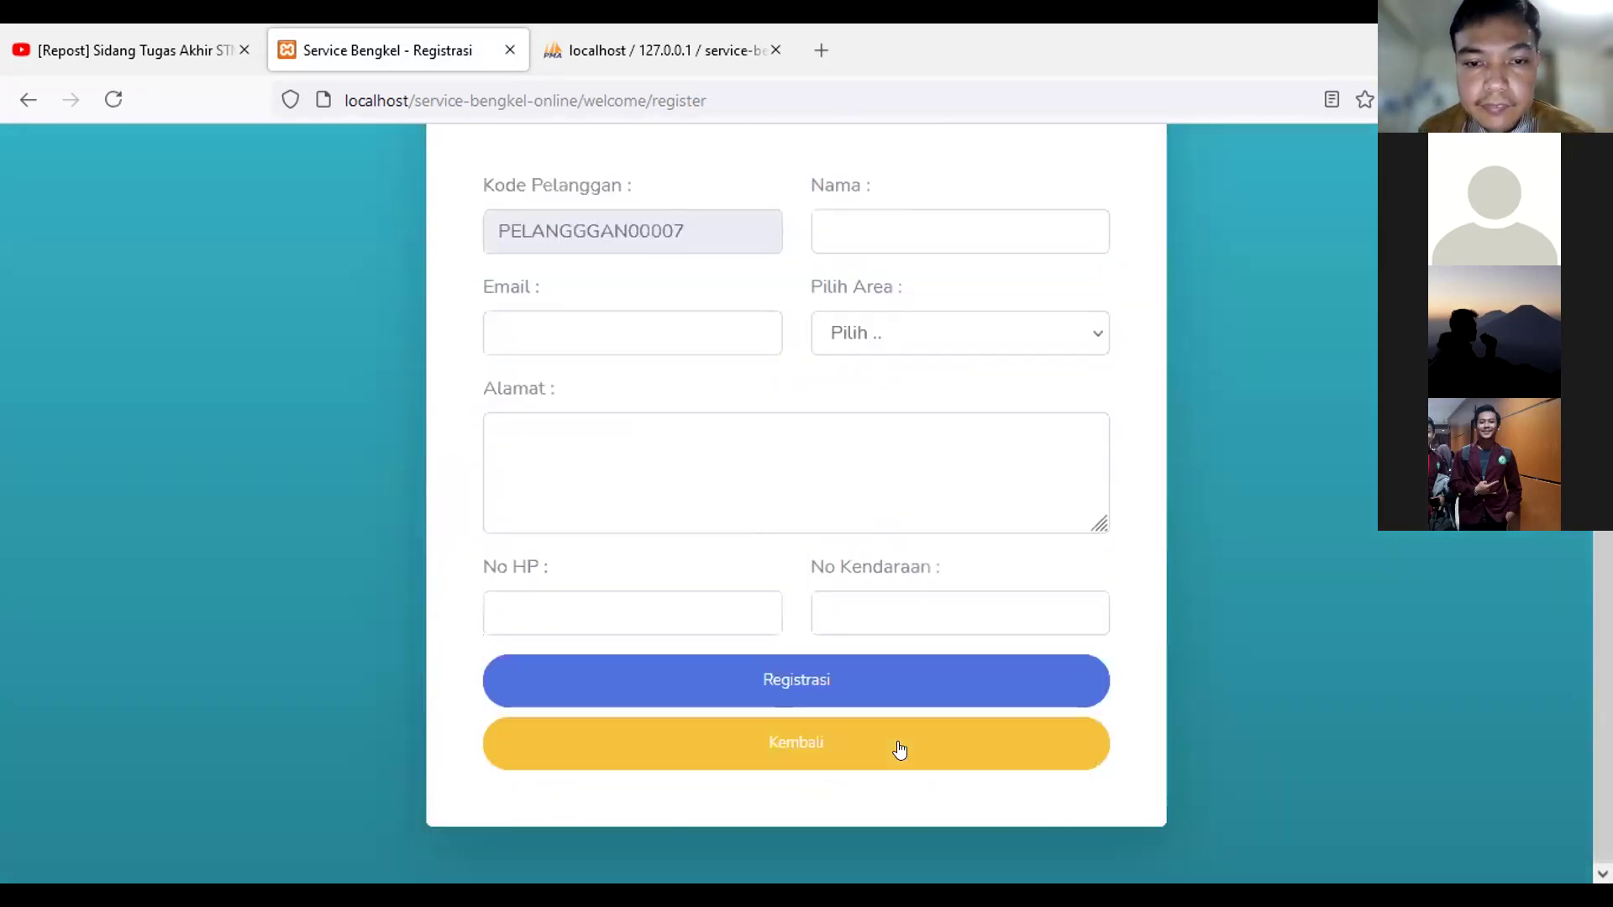
pyautogui.click(898, 748)
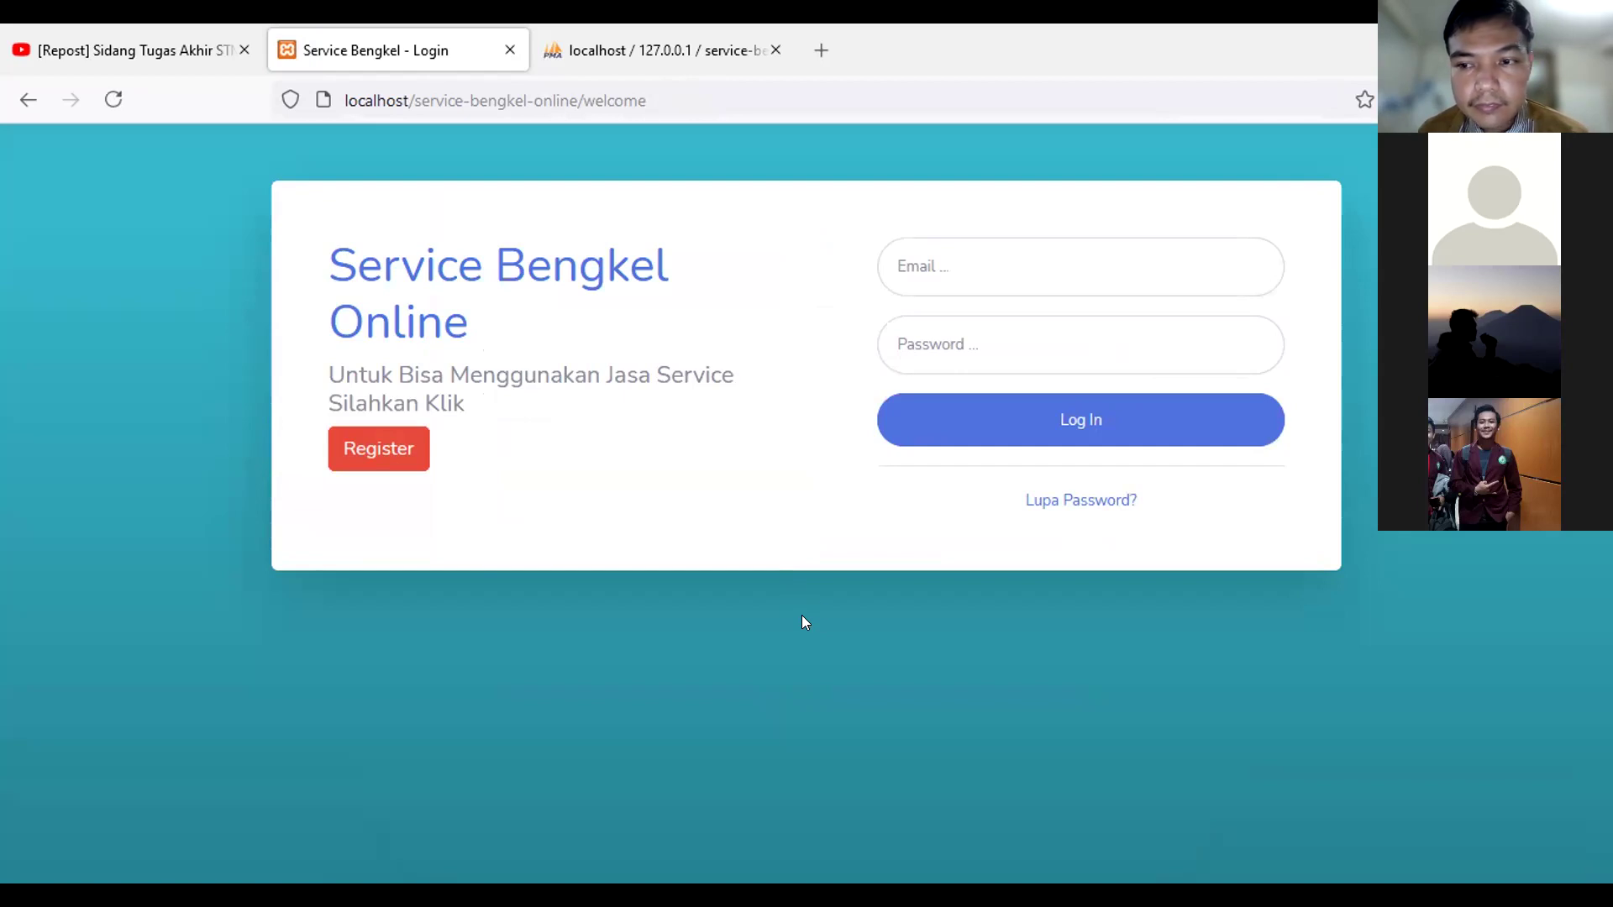
pyautogui.click(906, 265)
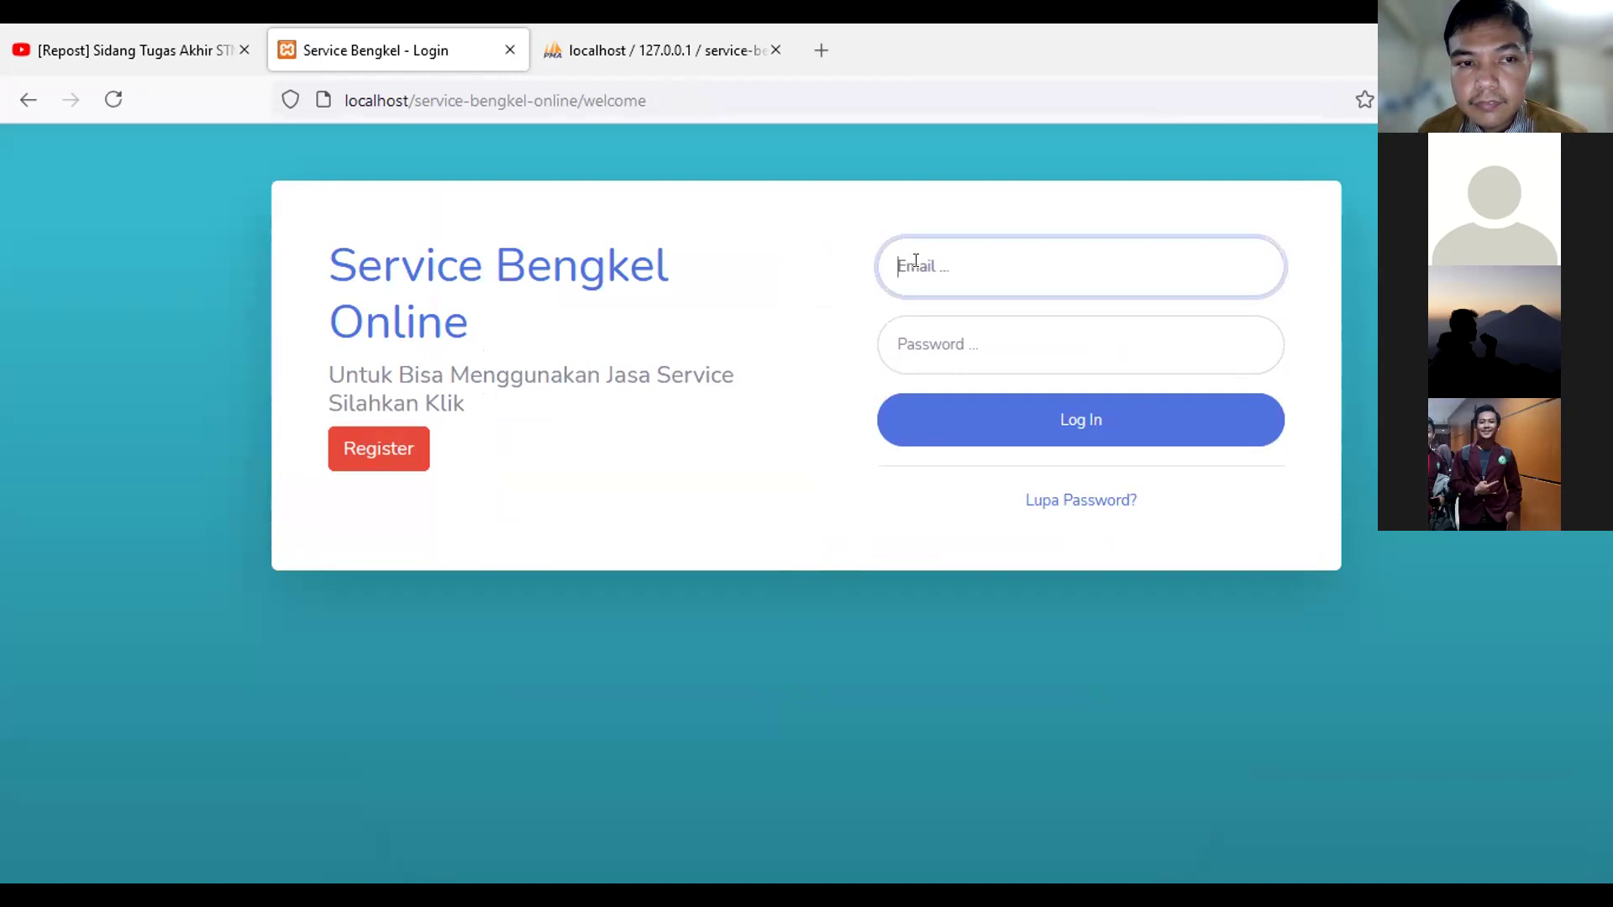
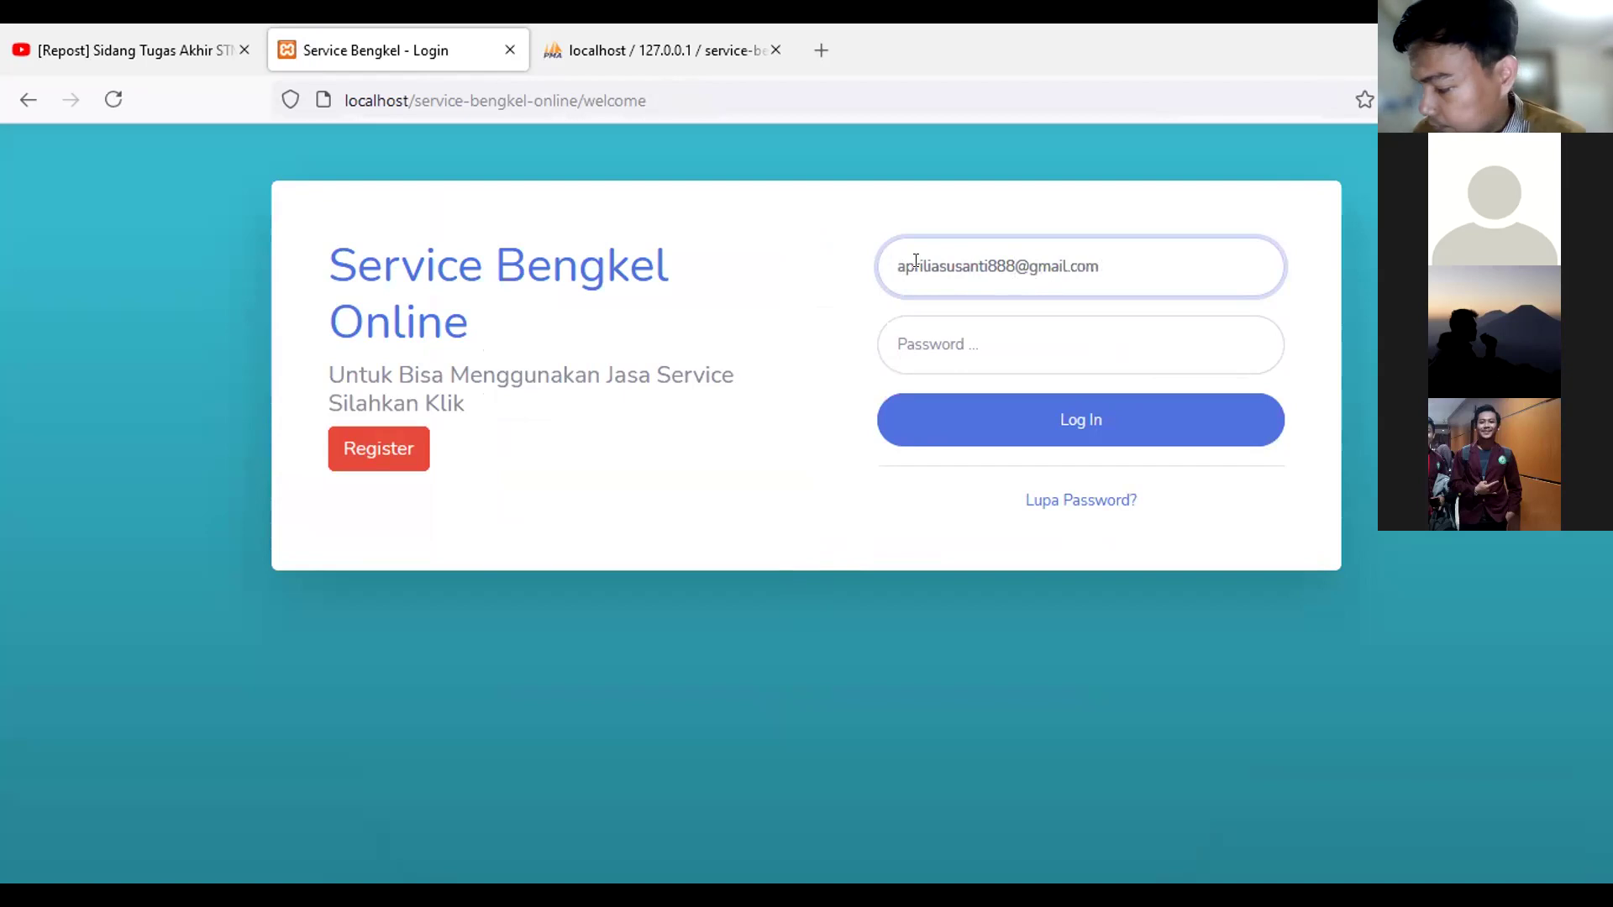
# Step: Log in with the new customer's e-mail and pasted account password
pyautogui.click(997, 354)
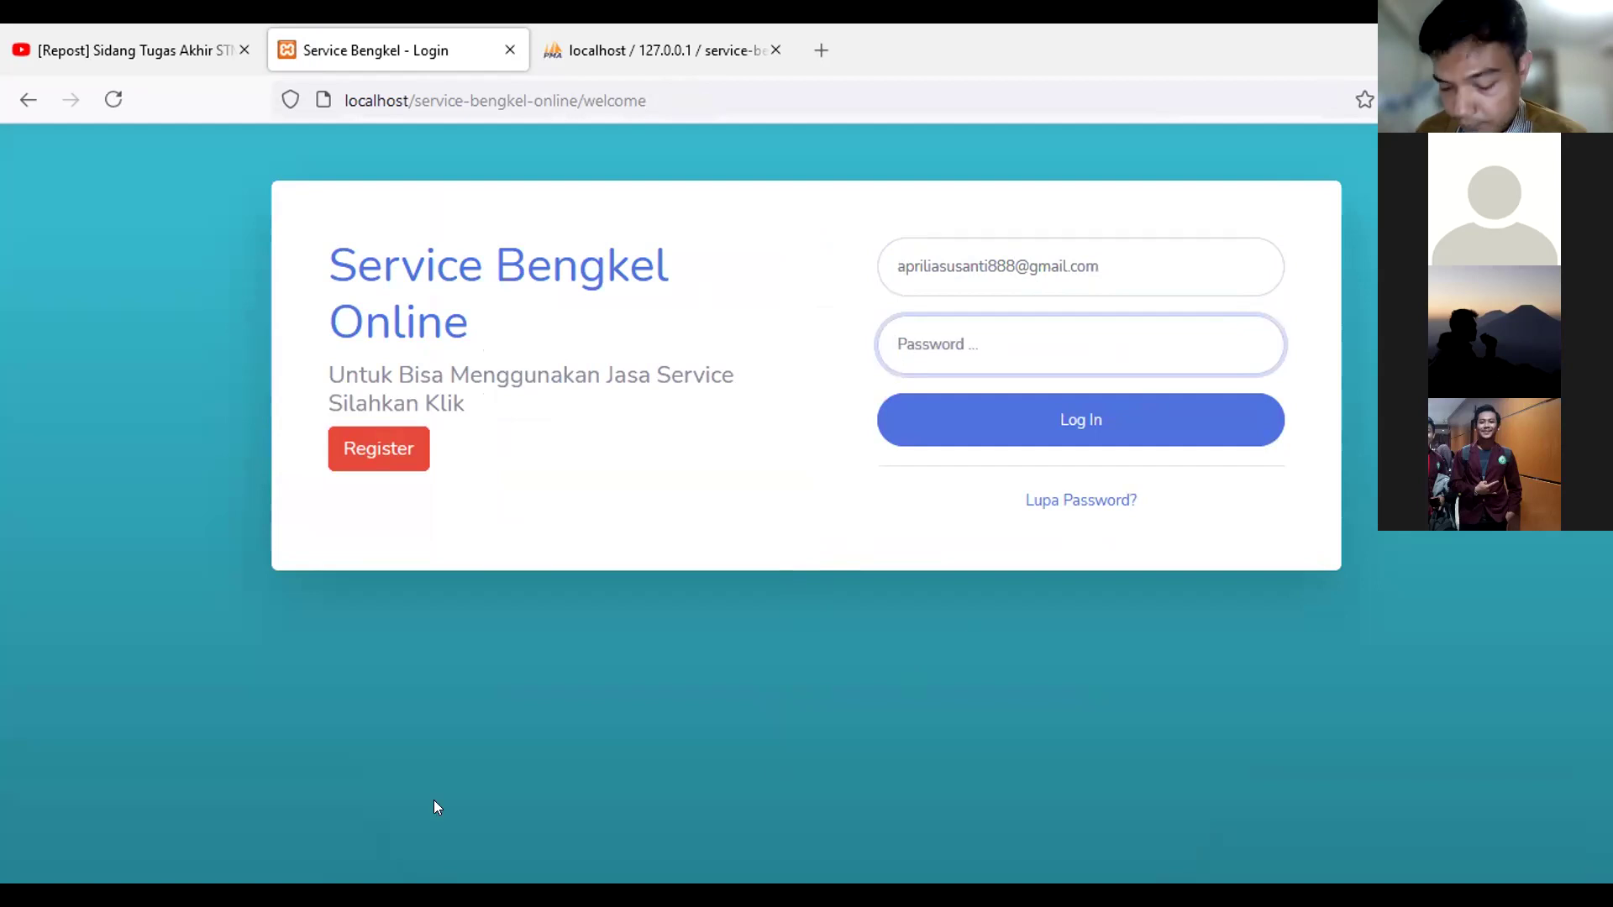
pyautogui.click(405, 875)
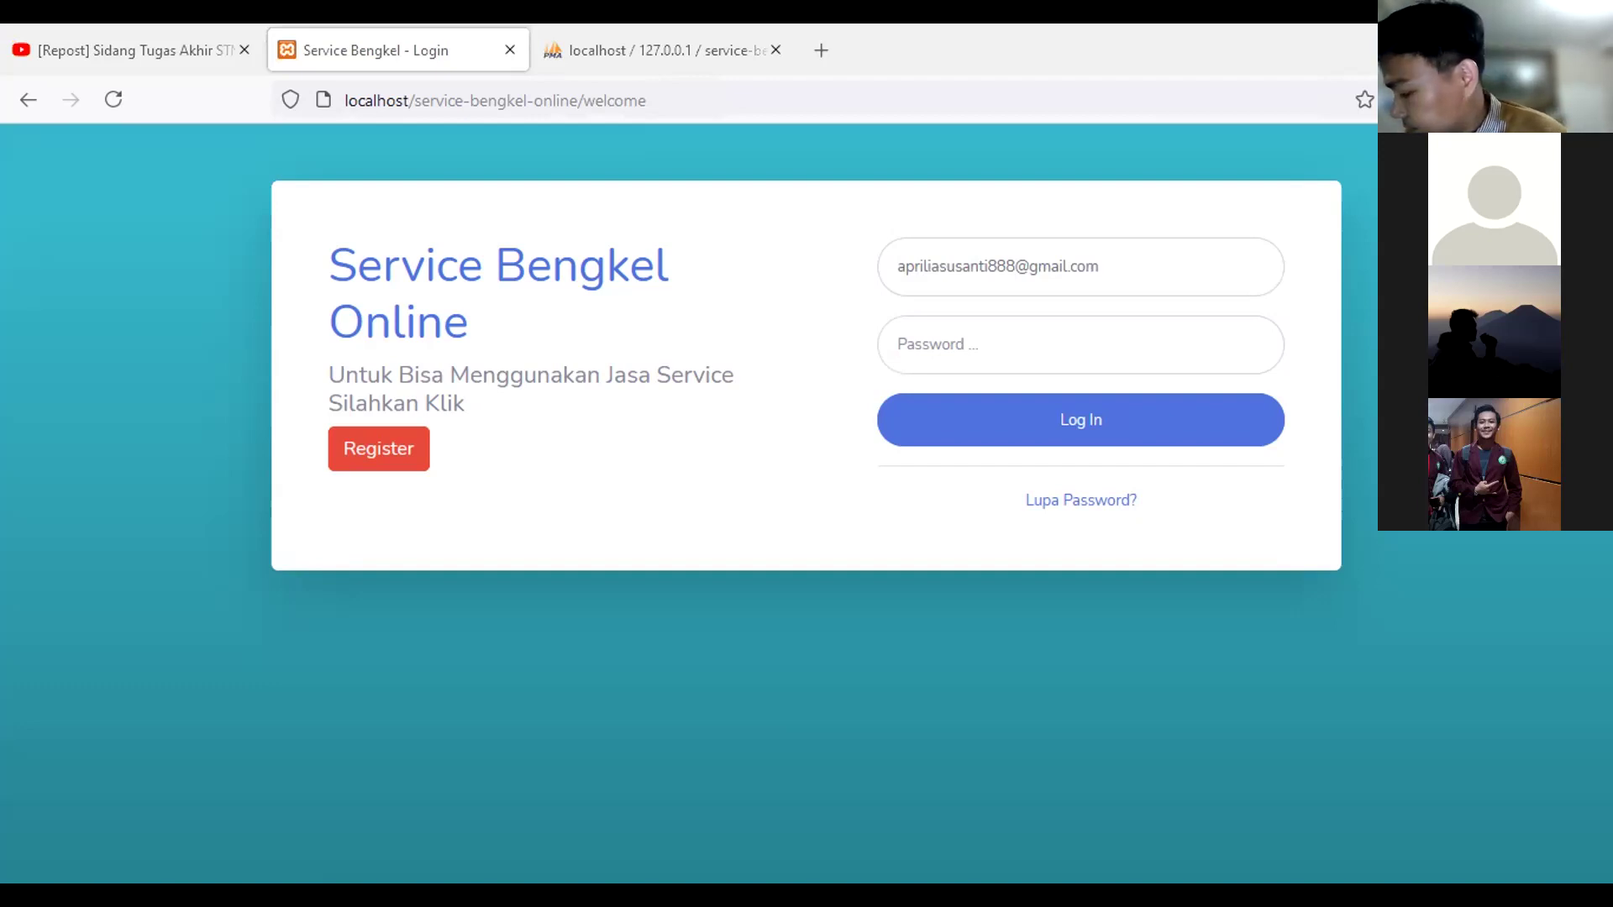
pyautogui.click(981, 340)
pyautogui.hotkey('ctrl', 'v')
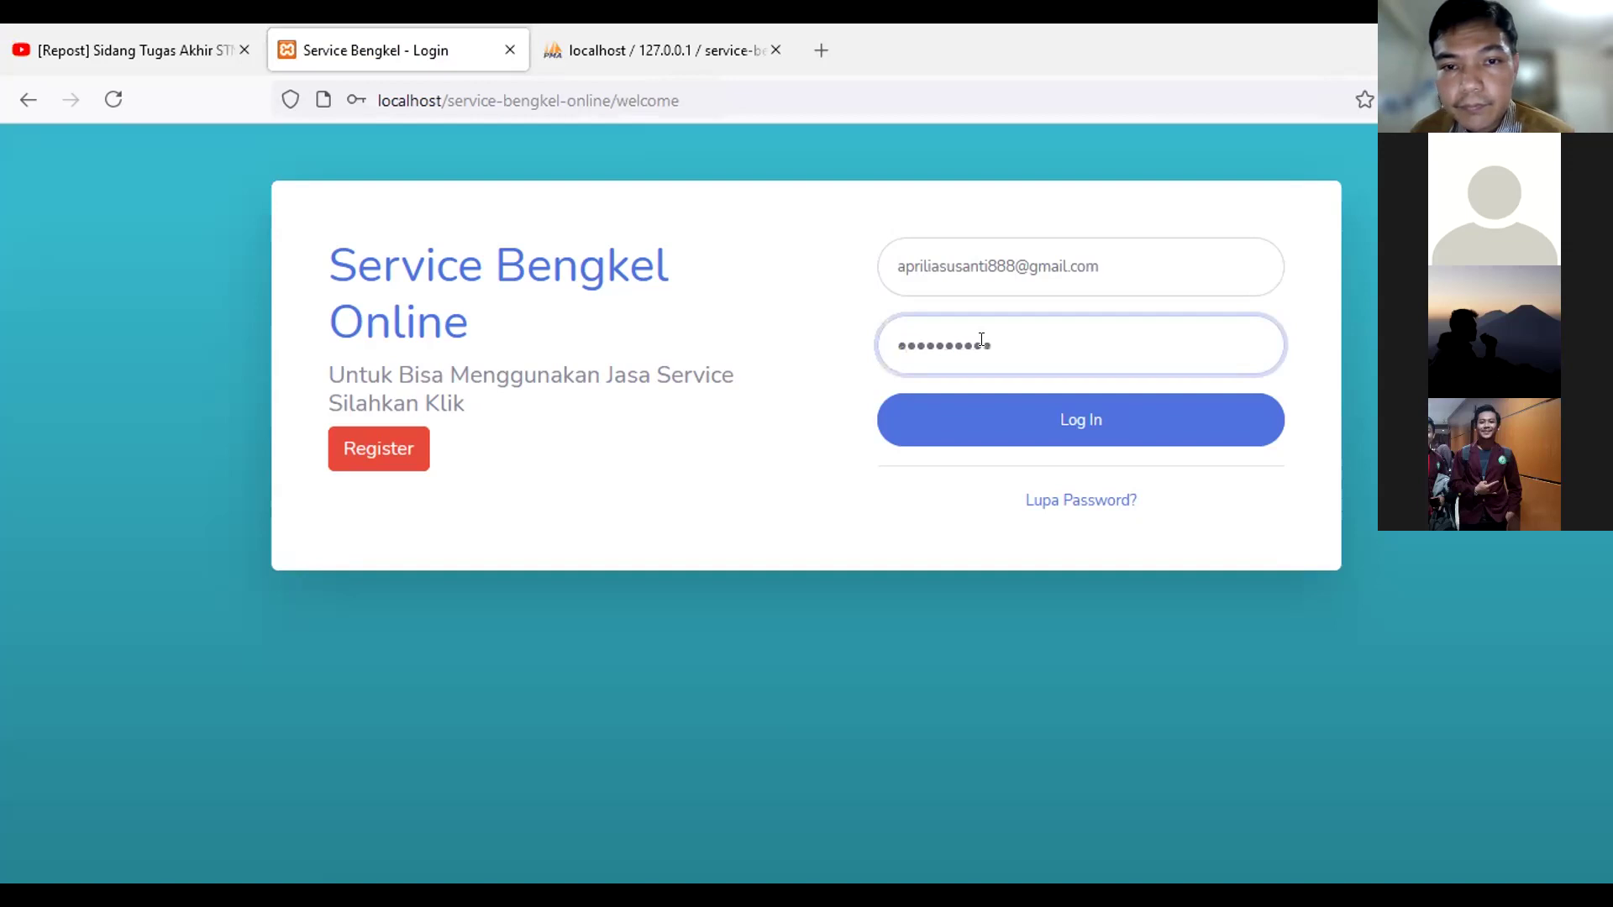
pyautogui.click(1016, 410)
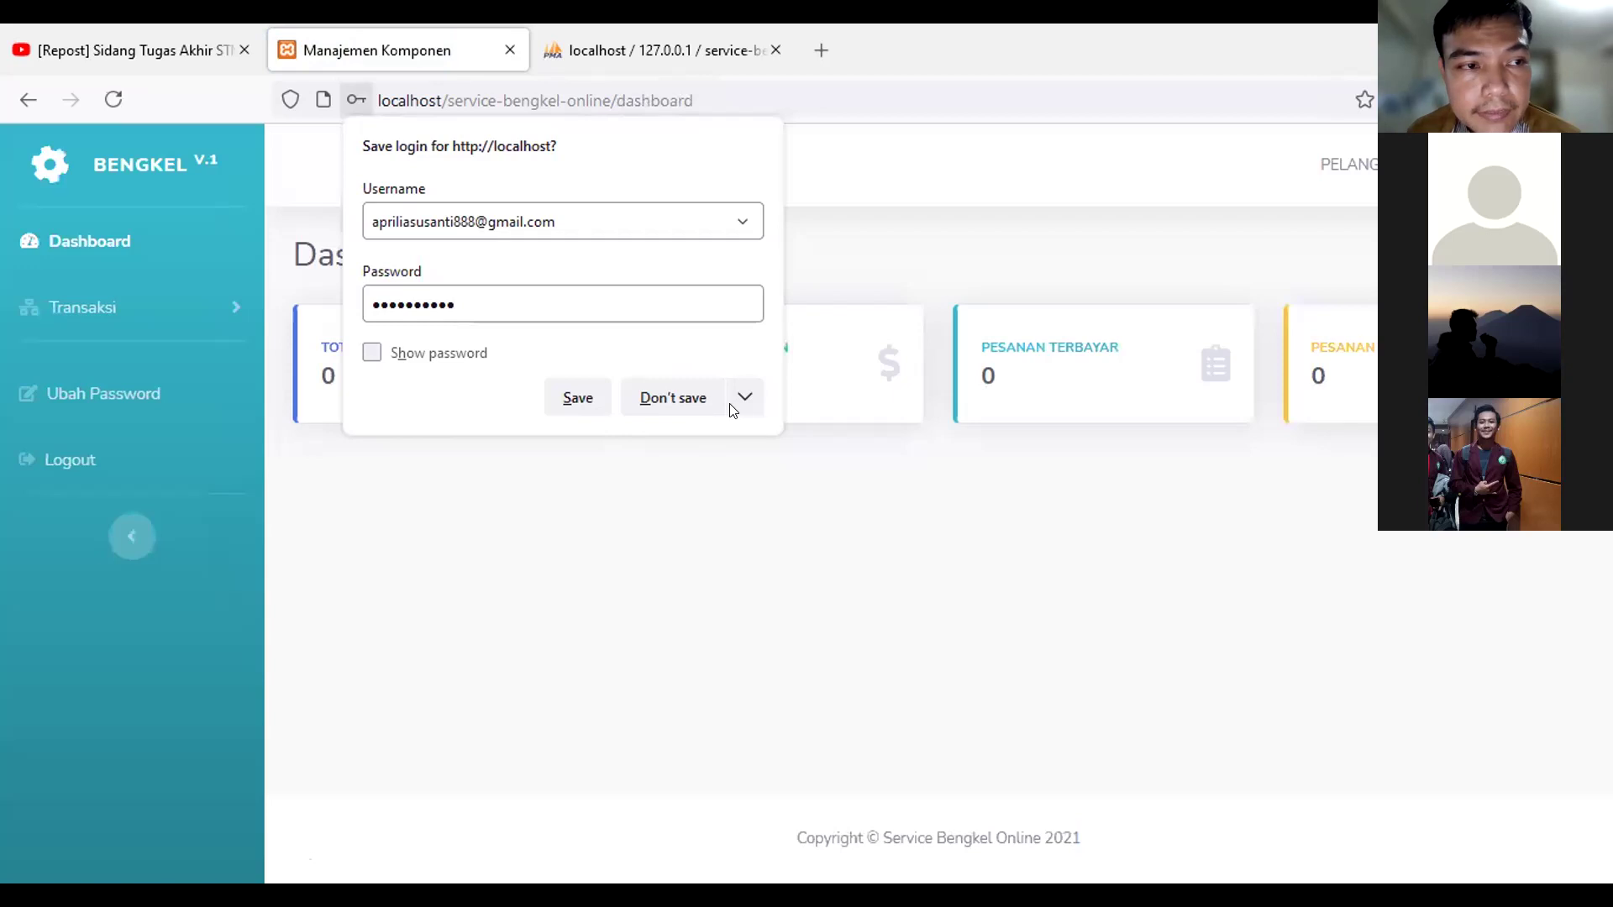
# Step: Decline saving the login, review Transaksi > Pesanan order history, and start Add Pesanan
pyautogui.click(673, 398)
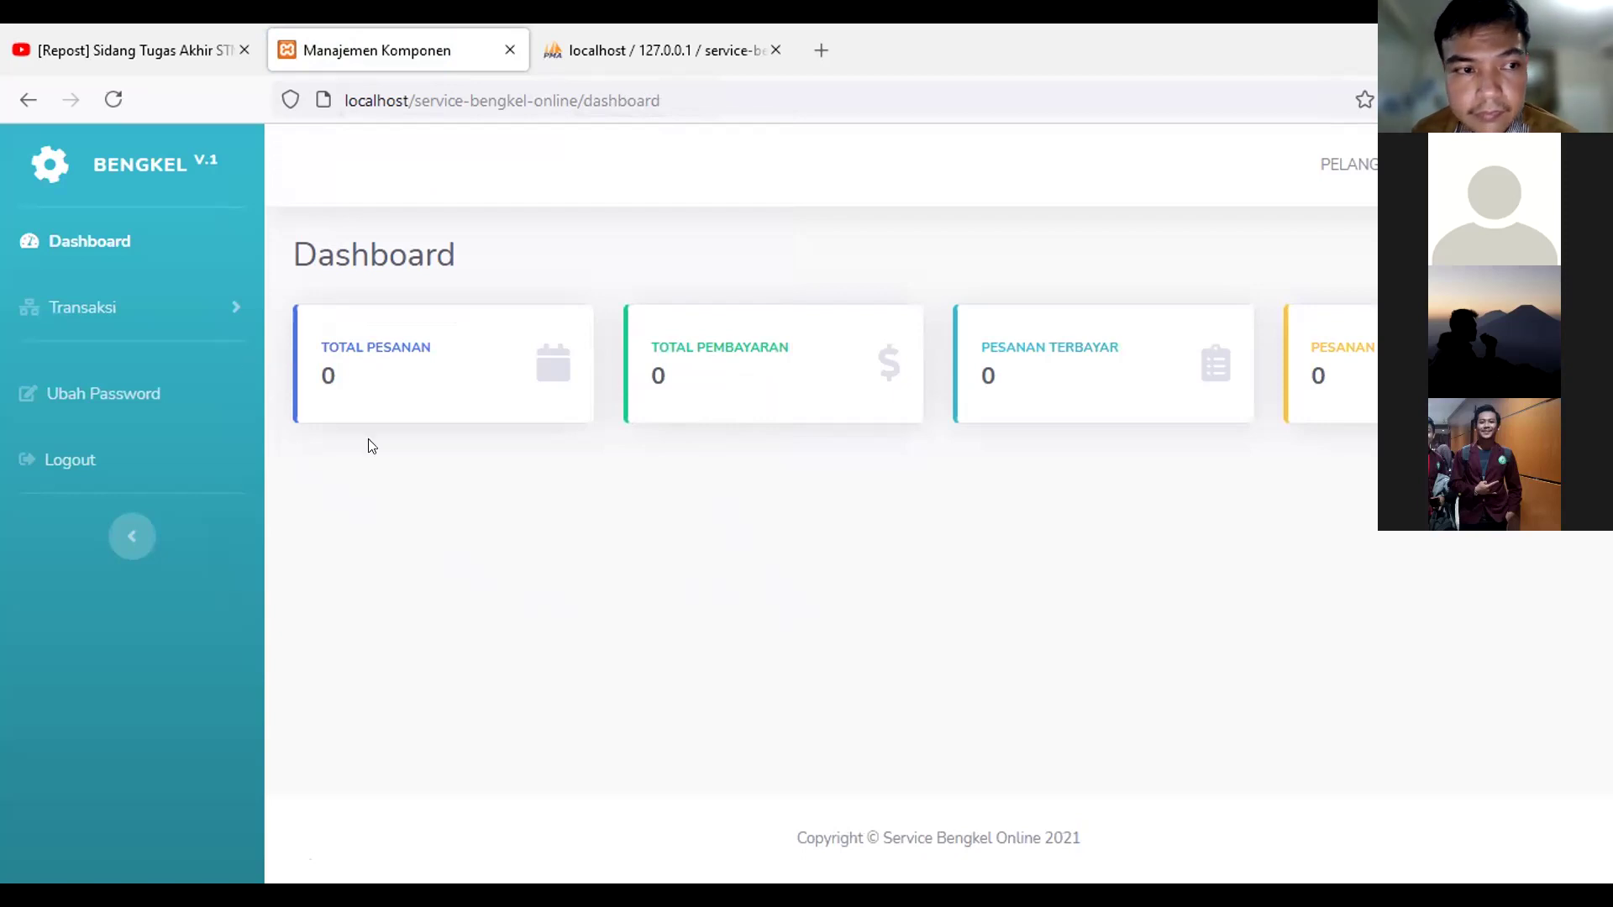
pyautogui.click(156, 307)
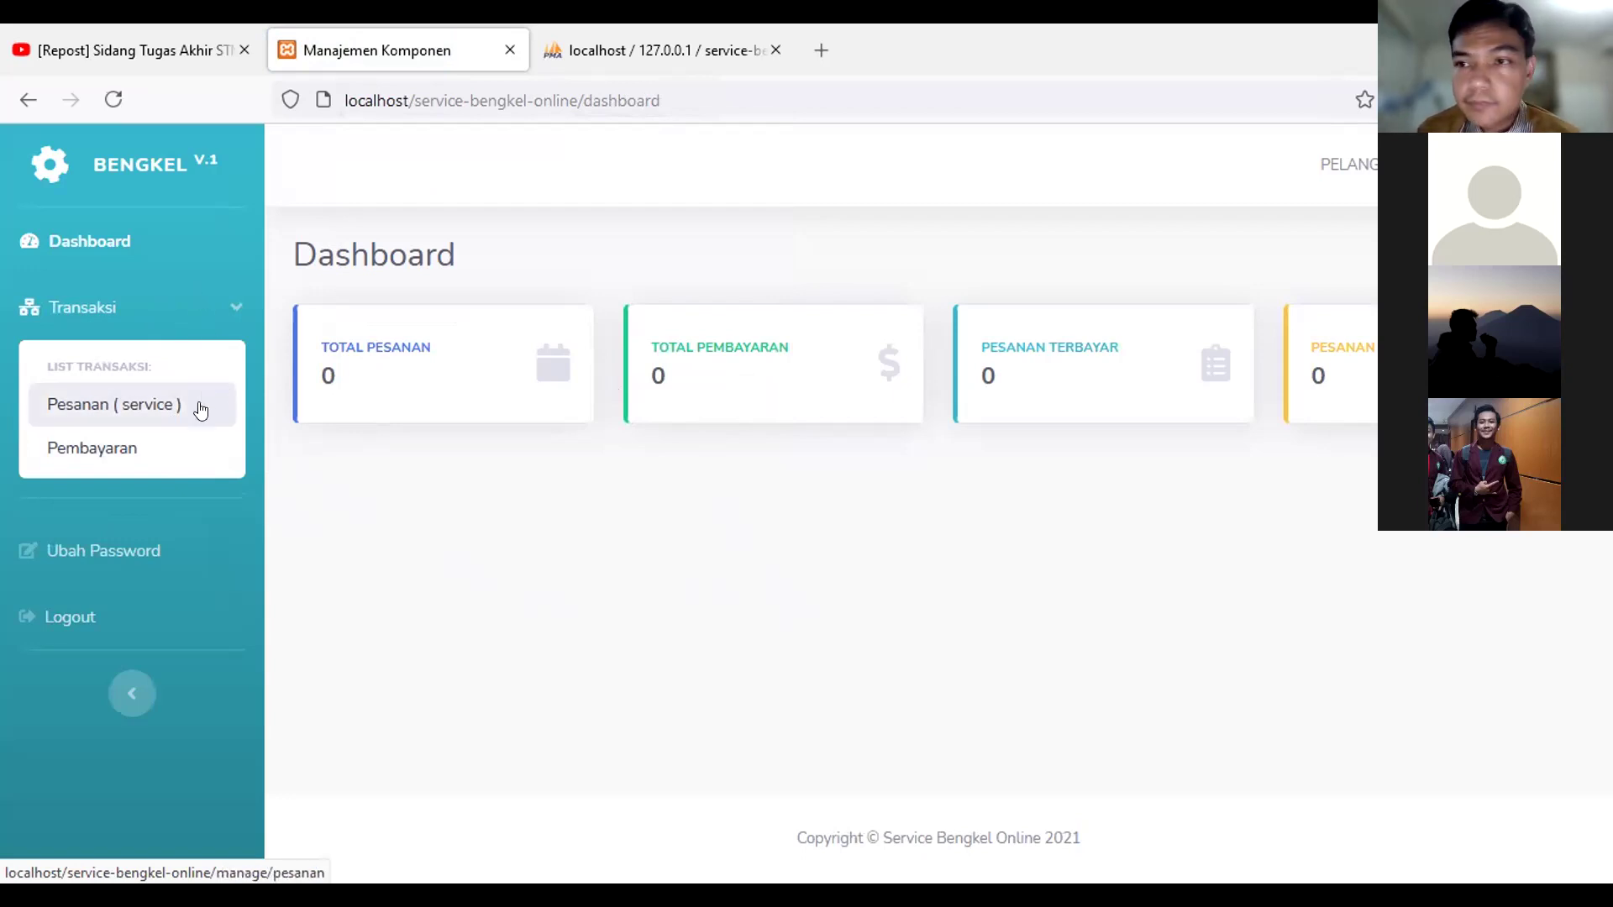
pyautogui.click(151, 418)
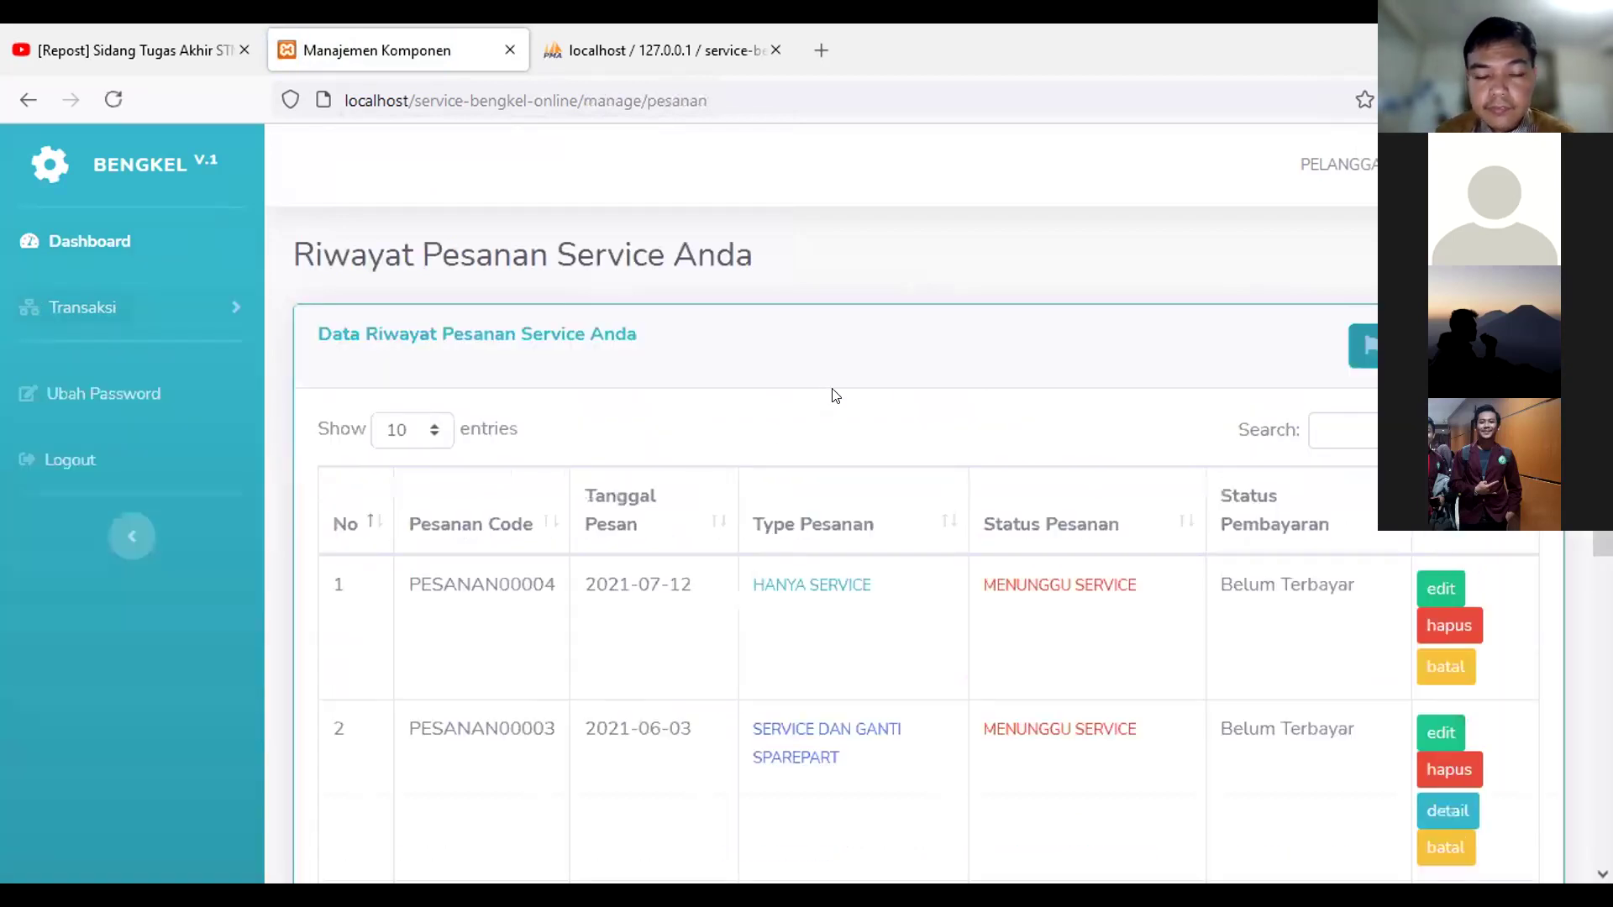
pyautogui.scroll(-5, 779, 403)
pyautogui.scroll(1, 777, 407)
pyautogui.scroll(5, 765, 416)
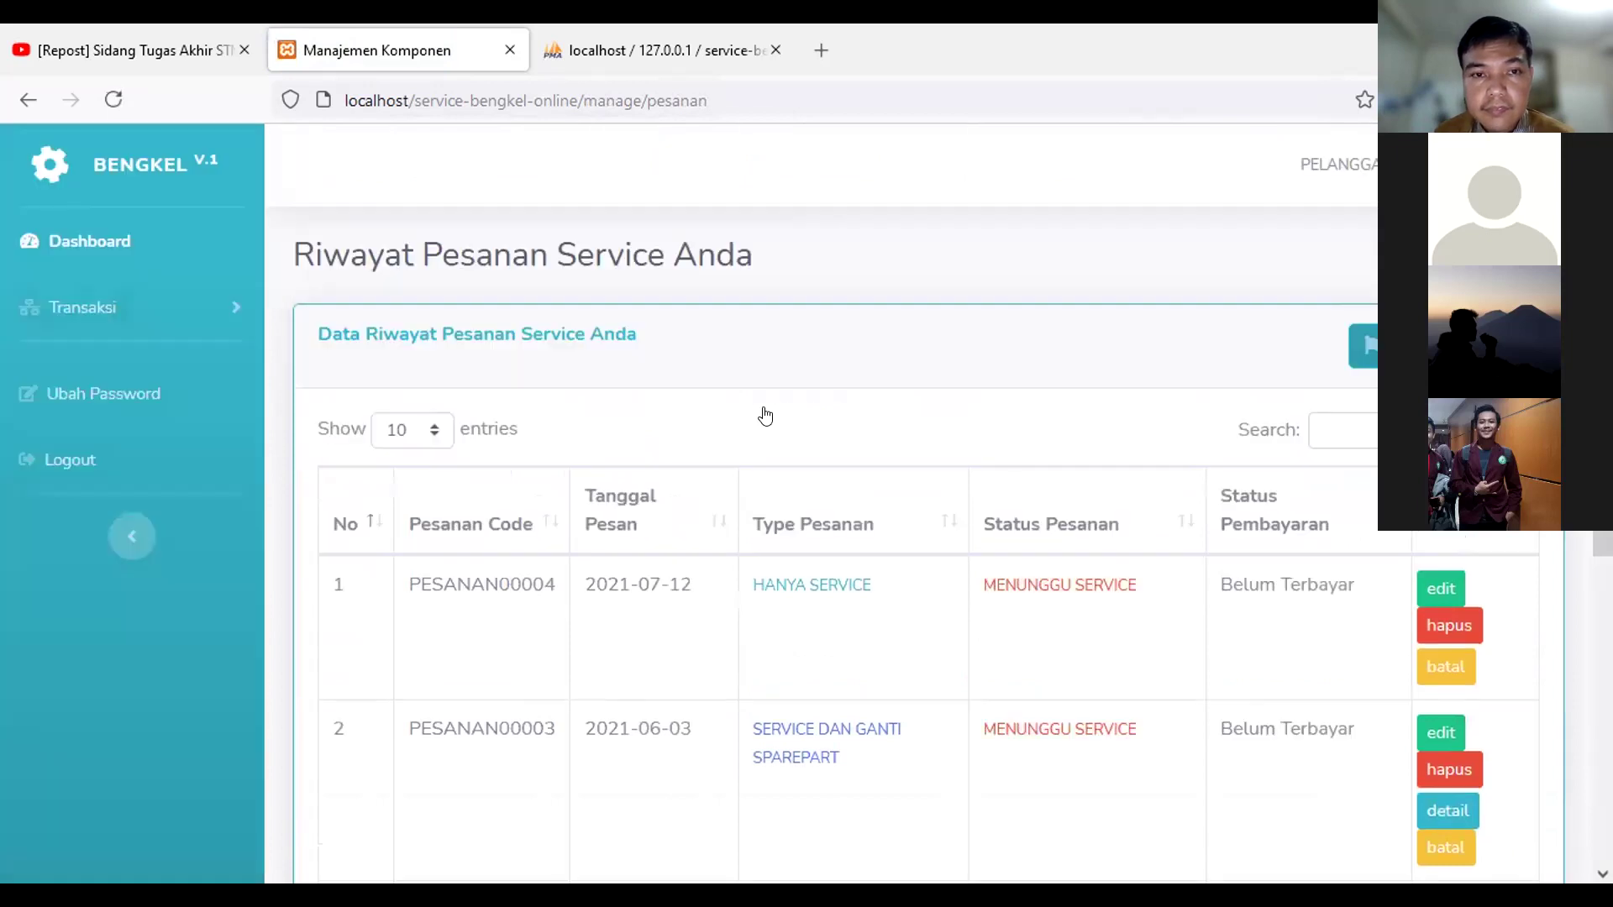
pyautogui.scroll(-3, 770, 414)
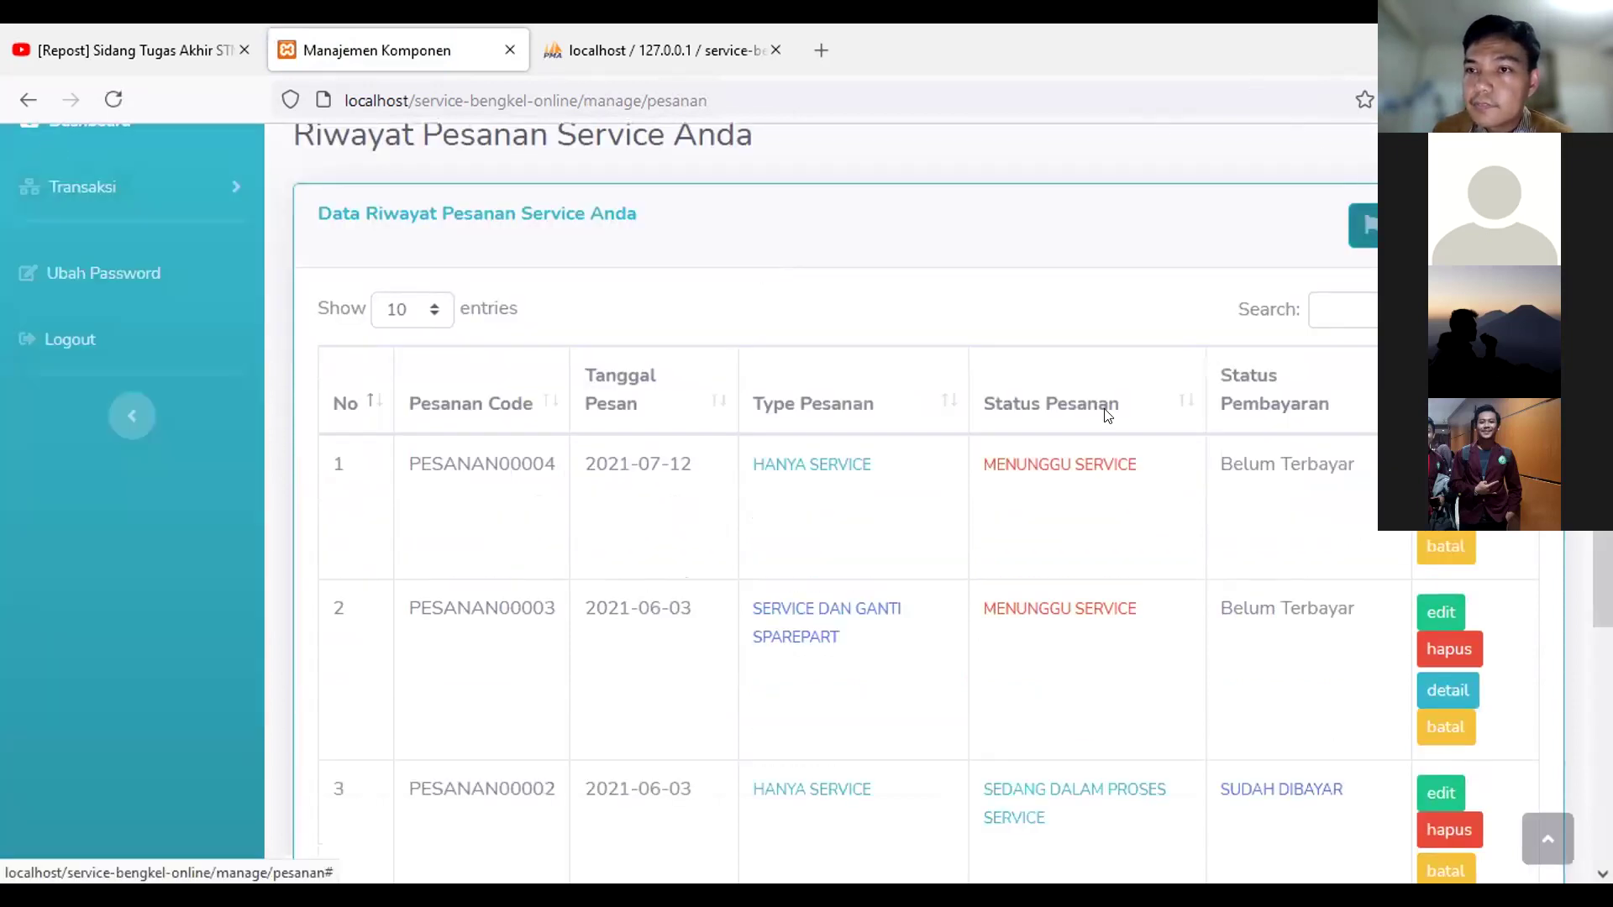
pyautogui.click(1086, 428)
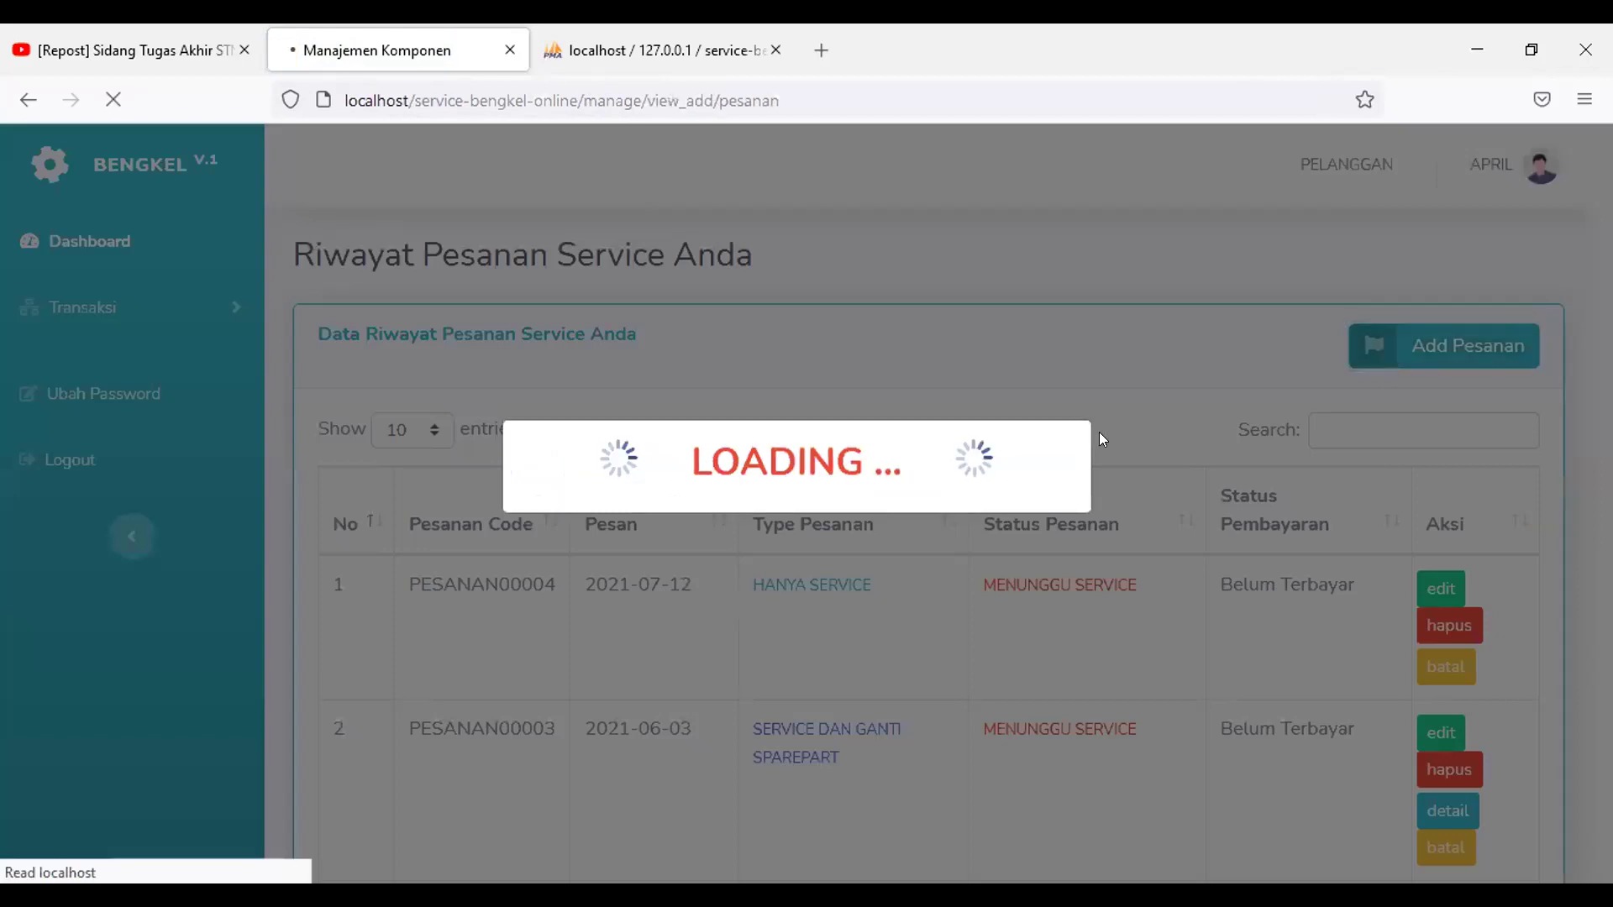
# Step: Check the Type Pesanan options on the PESANAN00005 form, leaving it at 'Pilih ..'
pyautogui.scroll(-5, 1088, 424)
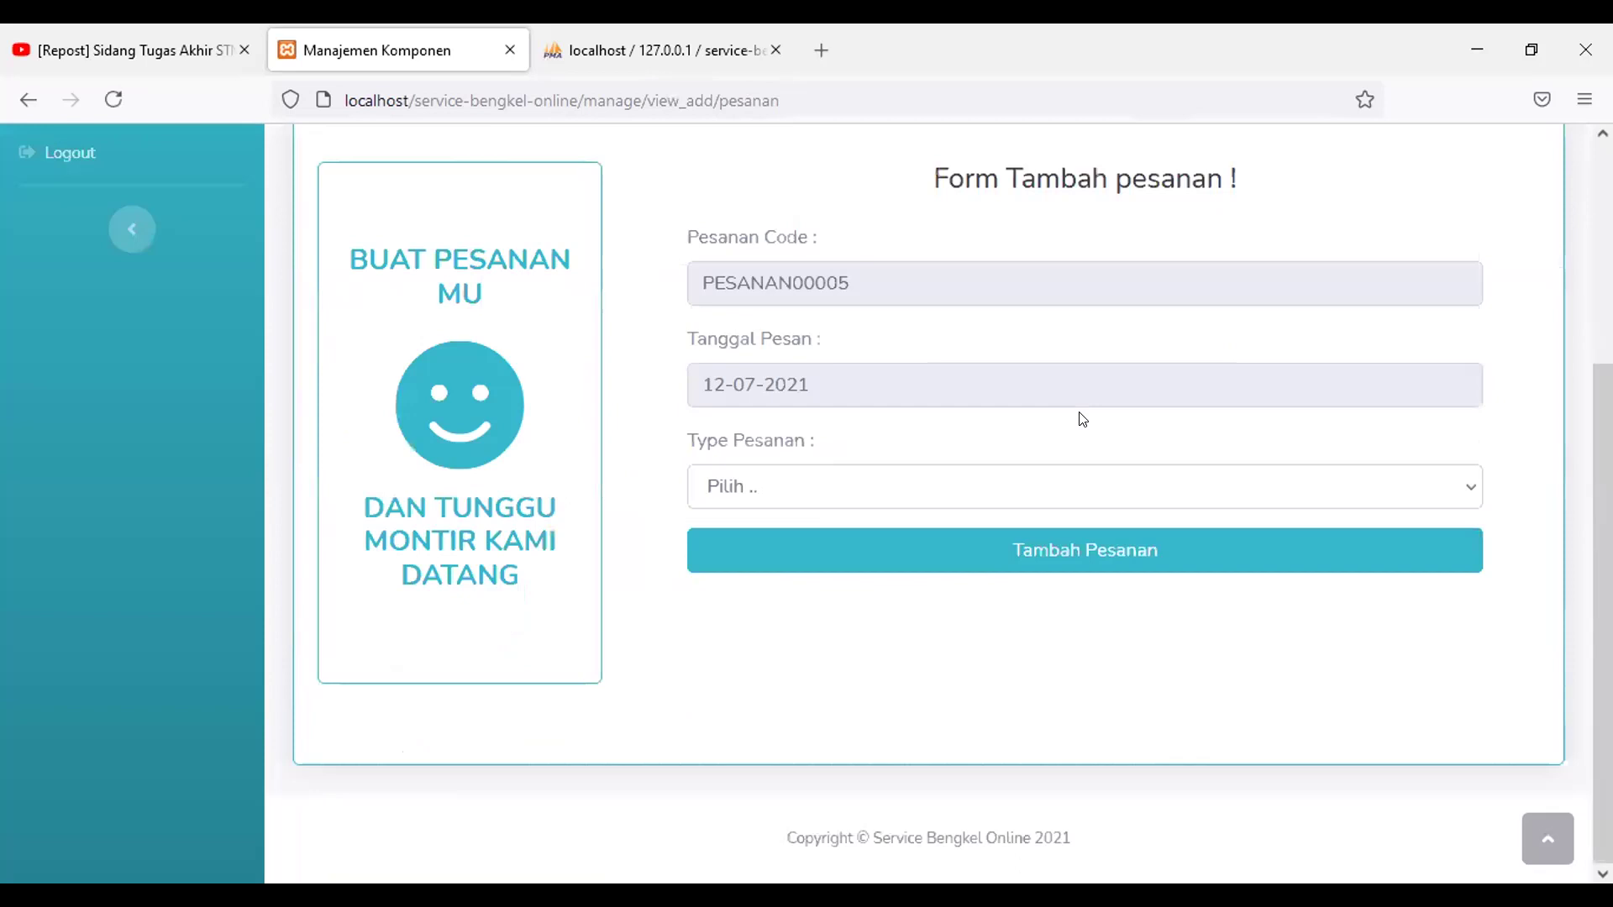
pyautogui.click(931, 489)
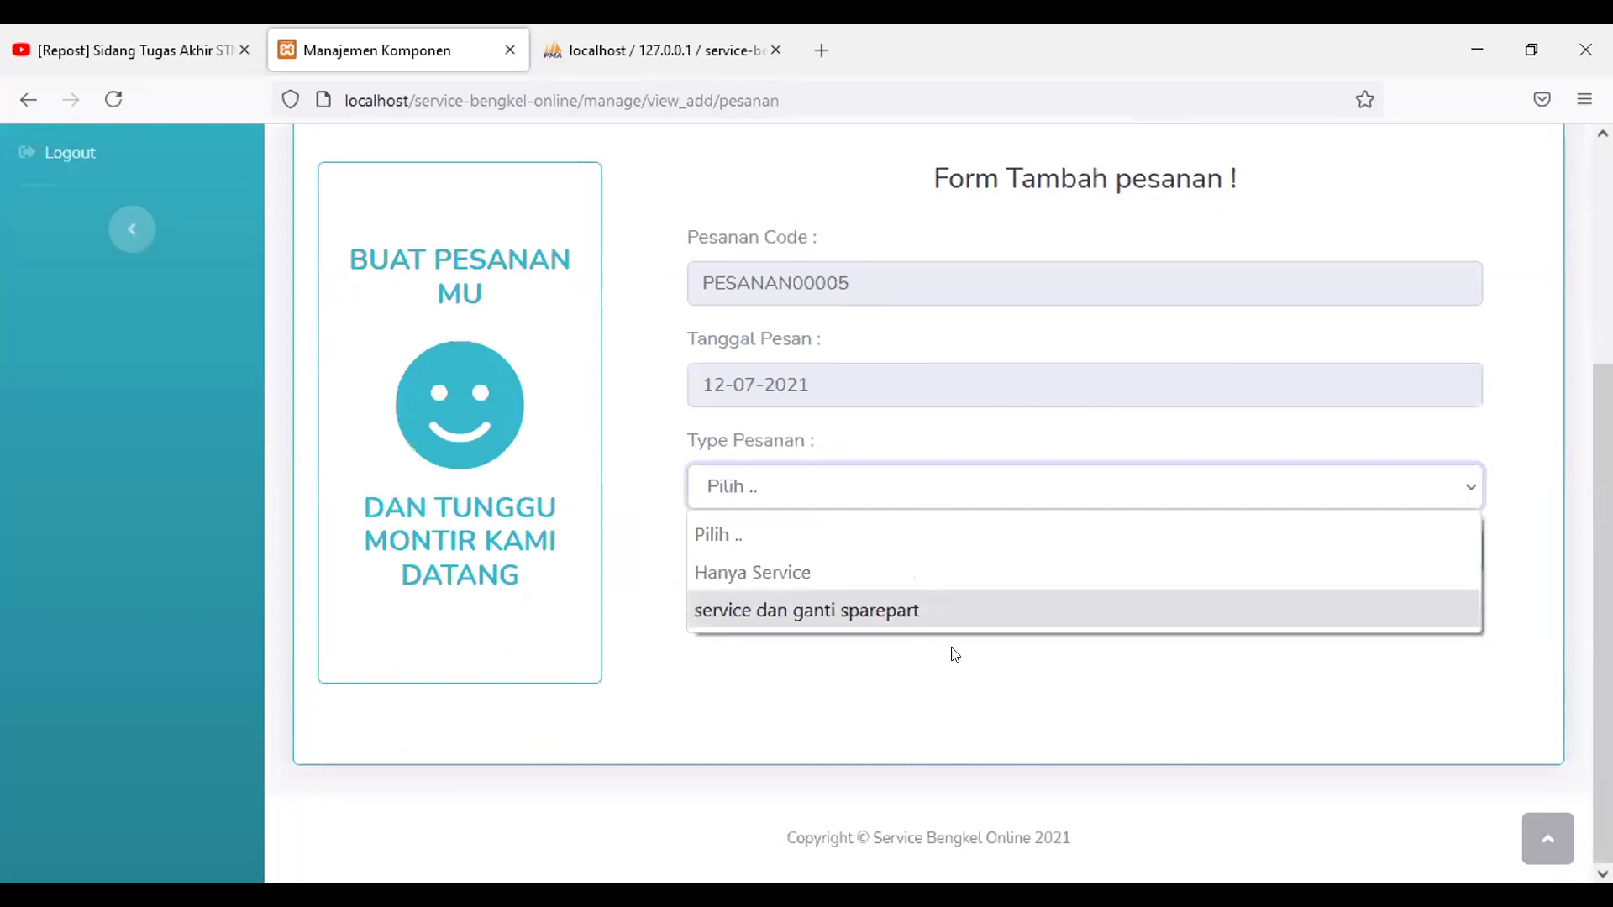
pyautogui.click(904, 653)
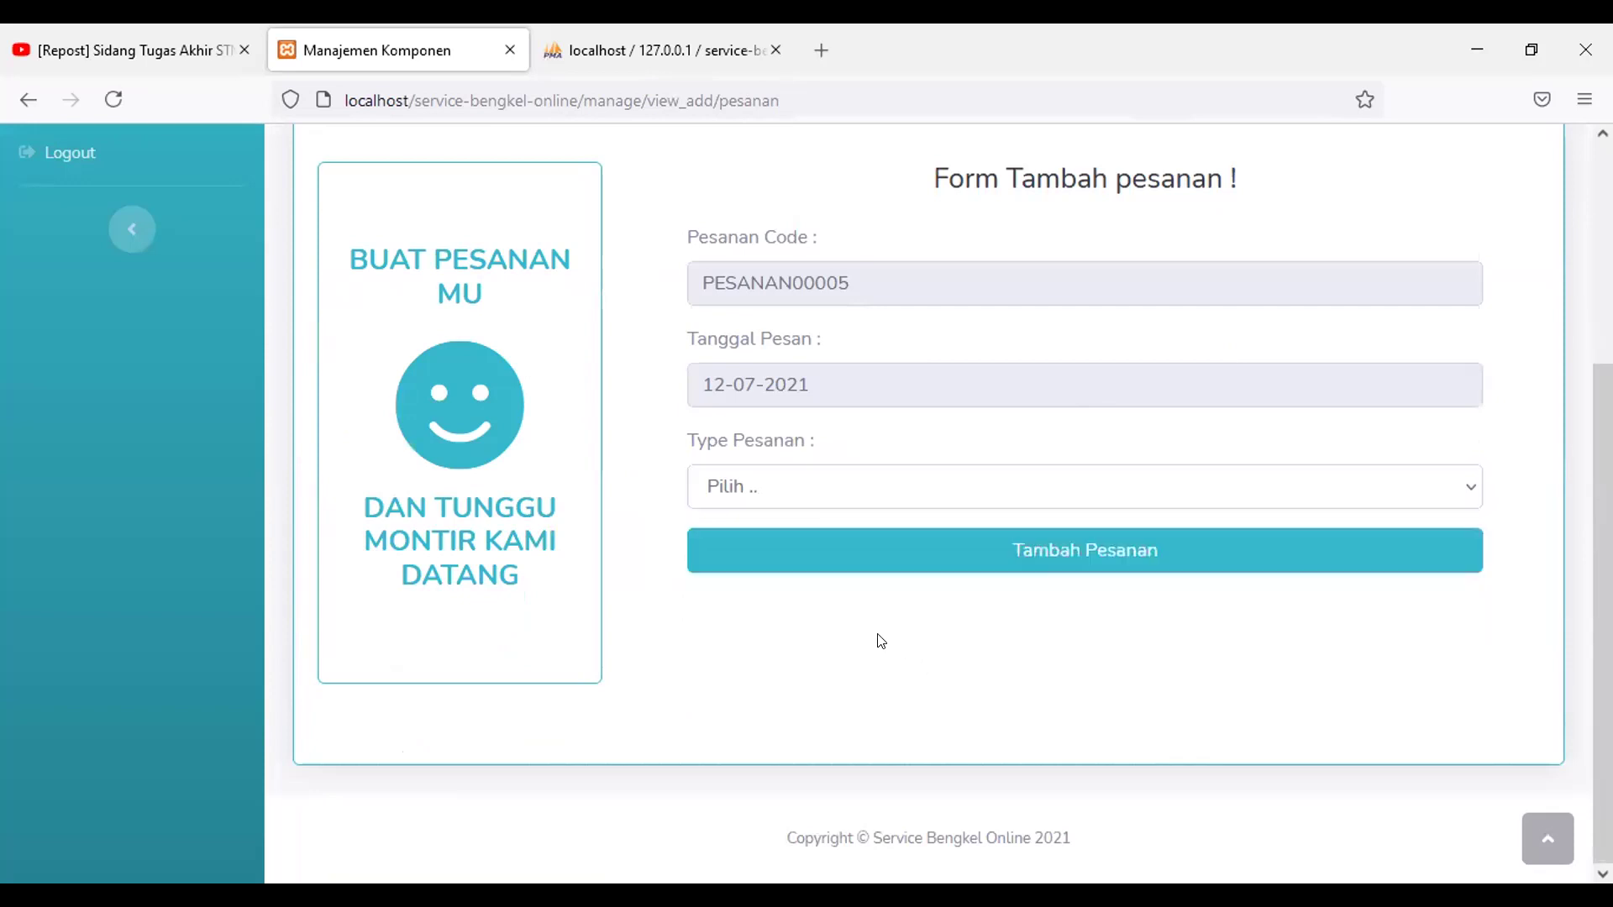
pyautogui.scroll(2, 877, 639)
pyautogui.scroll(2, 365, 523)
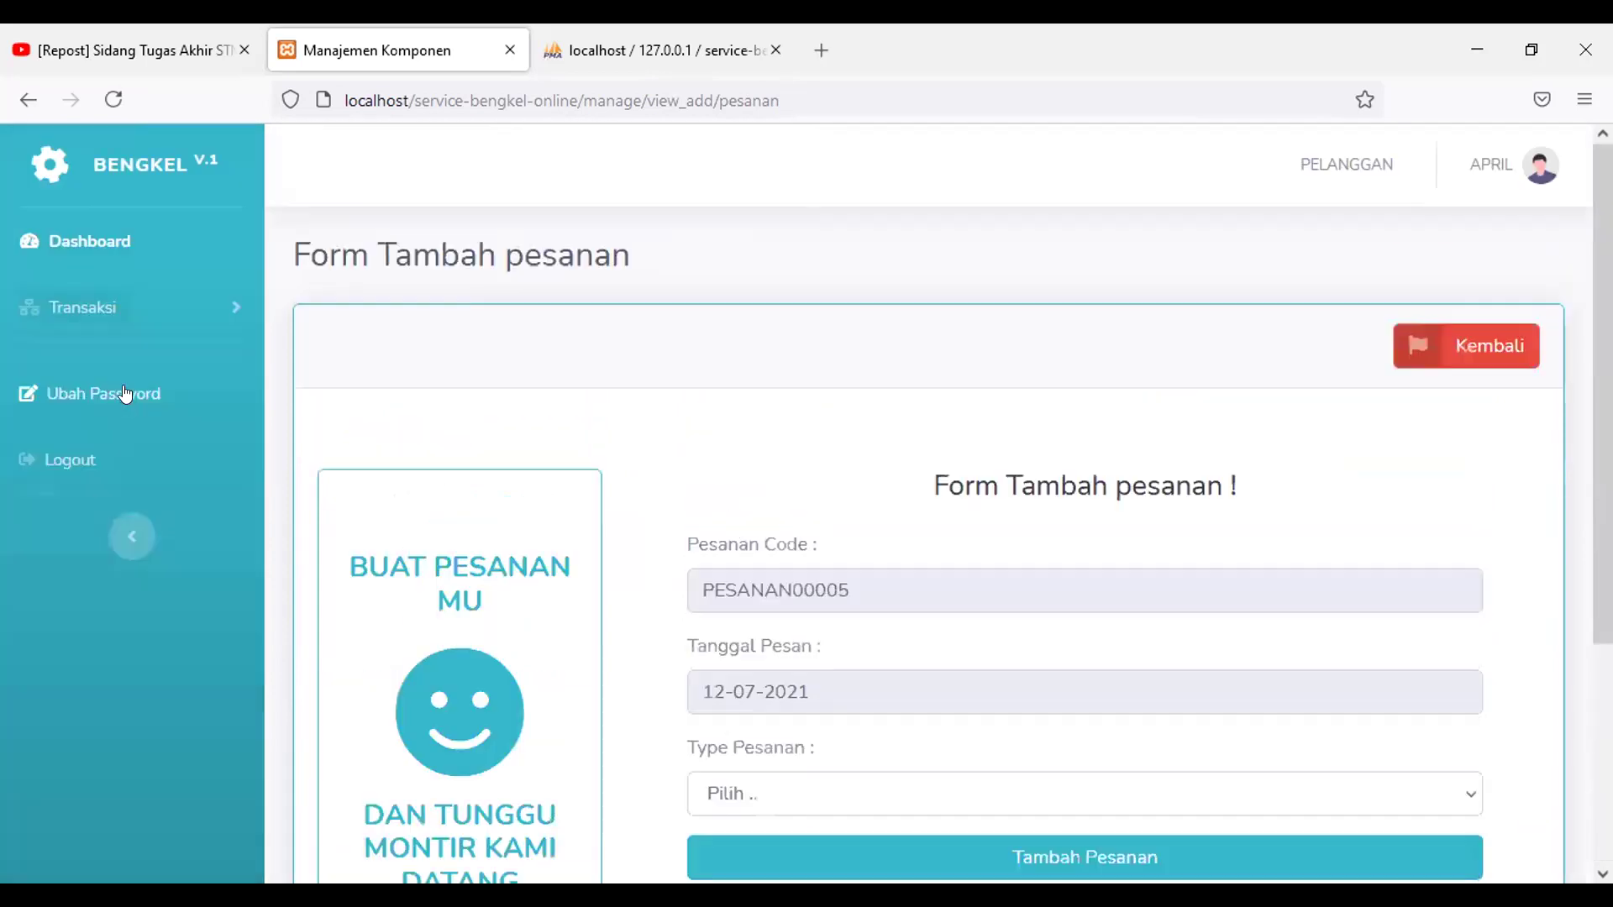
pyautogui.click(126, 311)
# Step: Open Transaksi > Pembayaran, then log out through the avatar menu and confirm
pyautogui.click(181, 454)
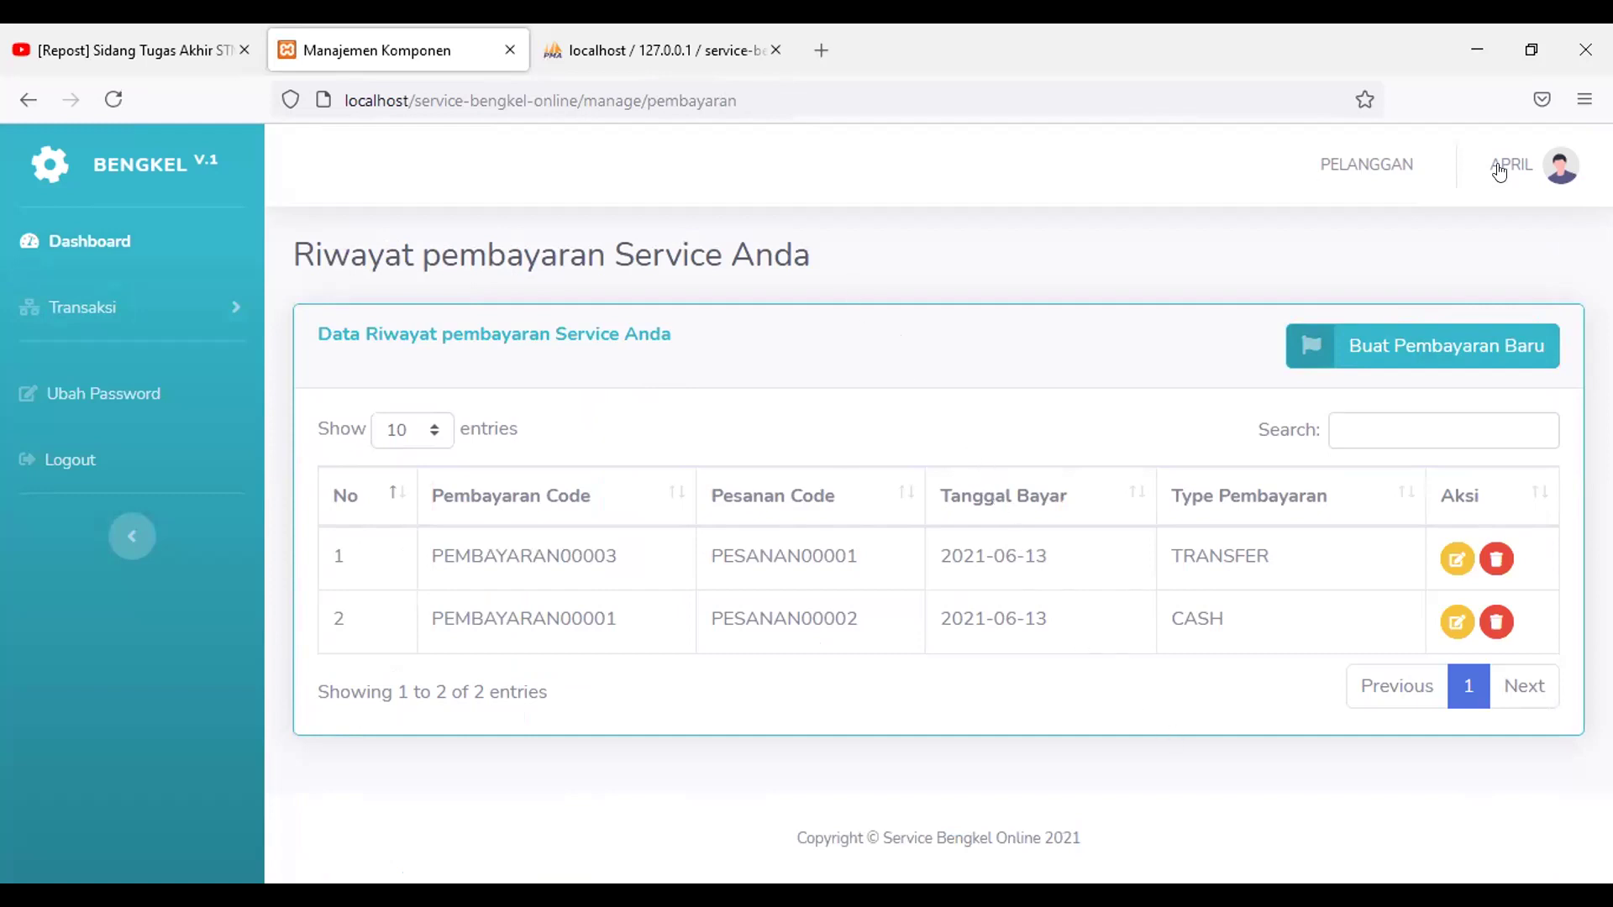
pyautogui.click(1544, 167)
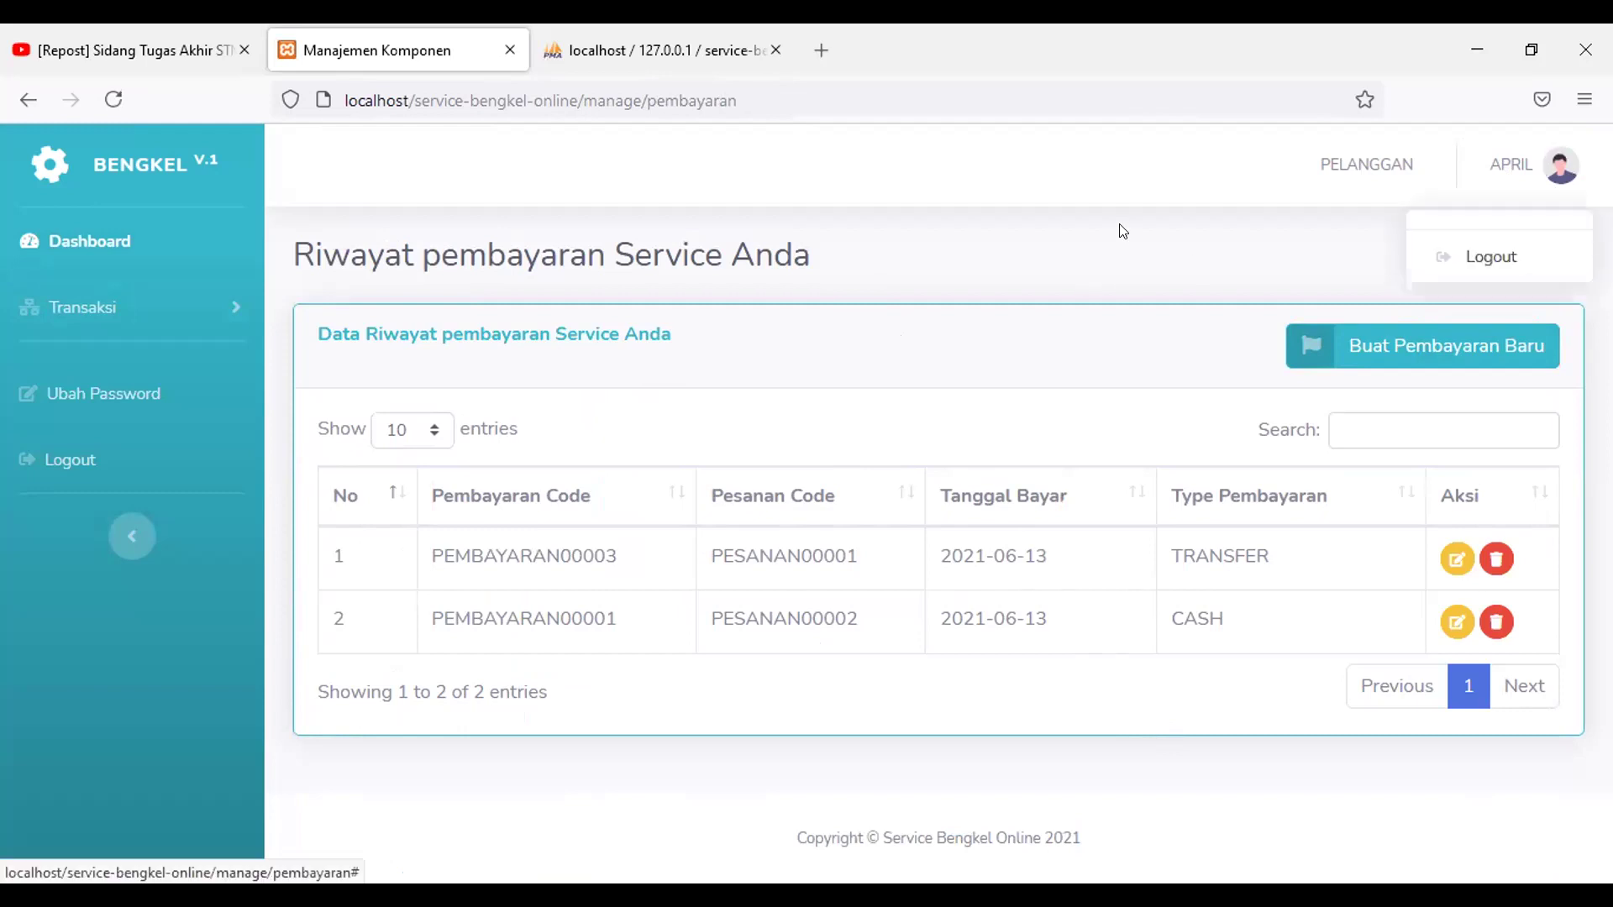
pyautogui.click(1216, 276)
pyautogui.click(1560, 166)
pyautogui.click(1500, 260)
pyautogui.click(1030, 356)
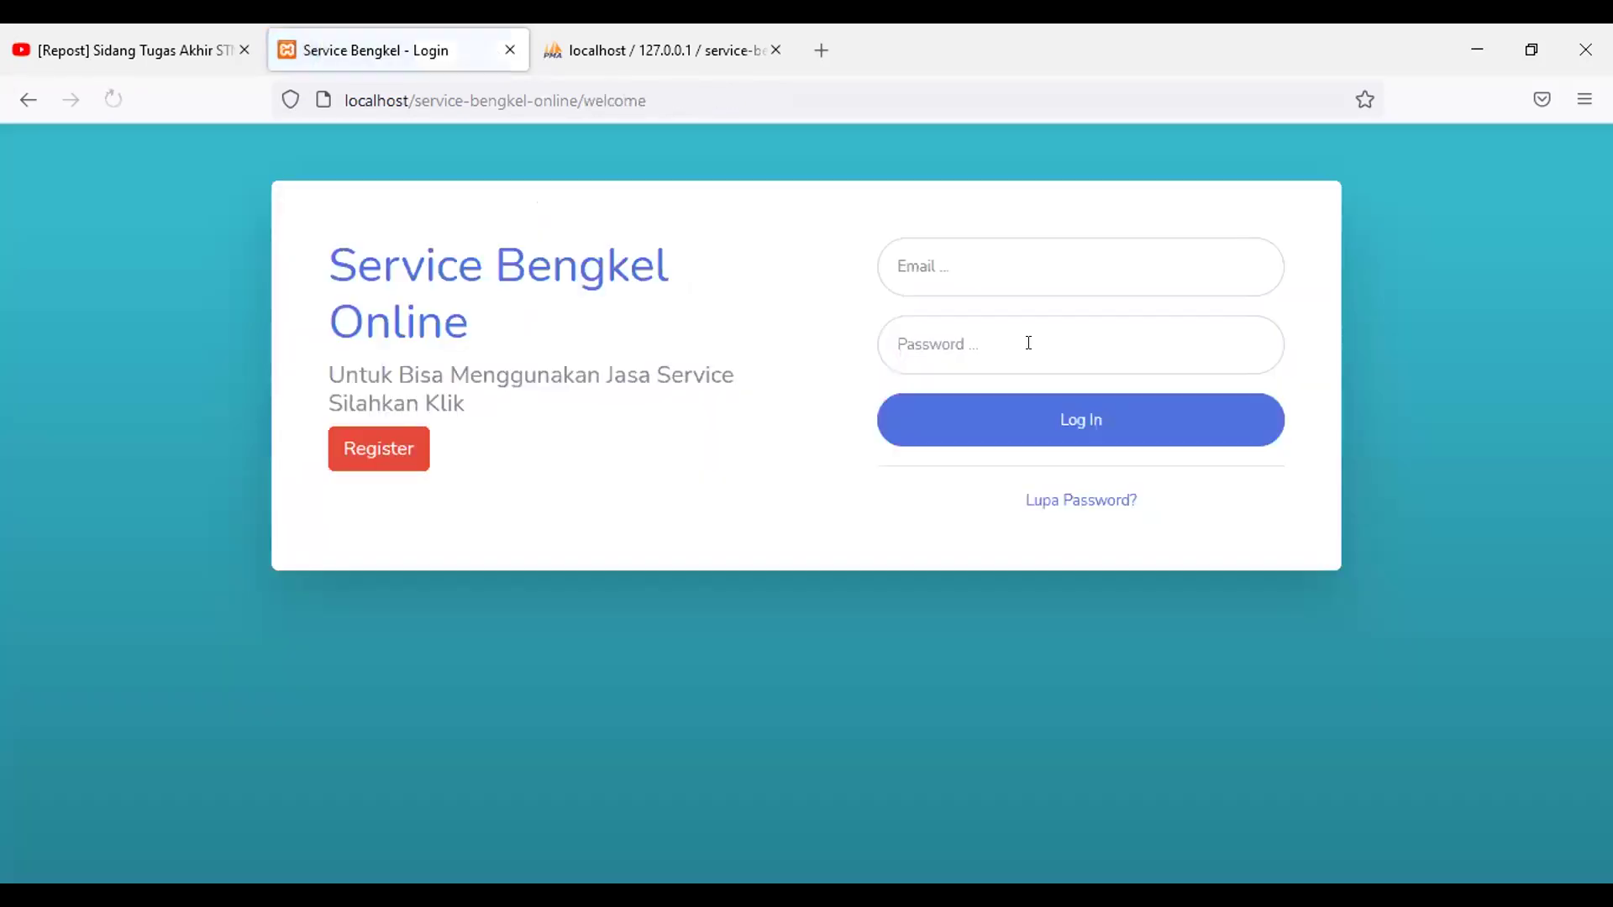
# Step: Log in with the admin account's Yahoo e-mail and password
pyautogui.click(994, 264)
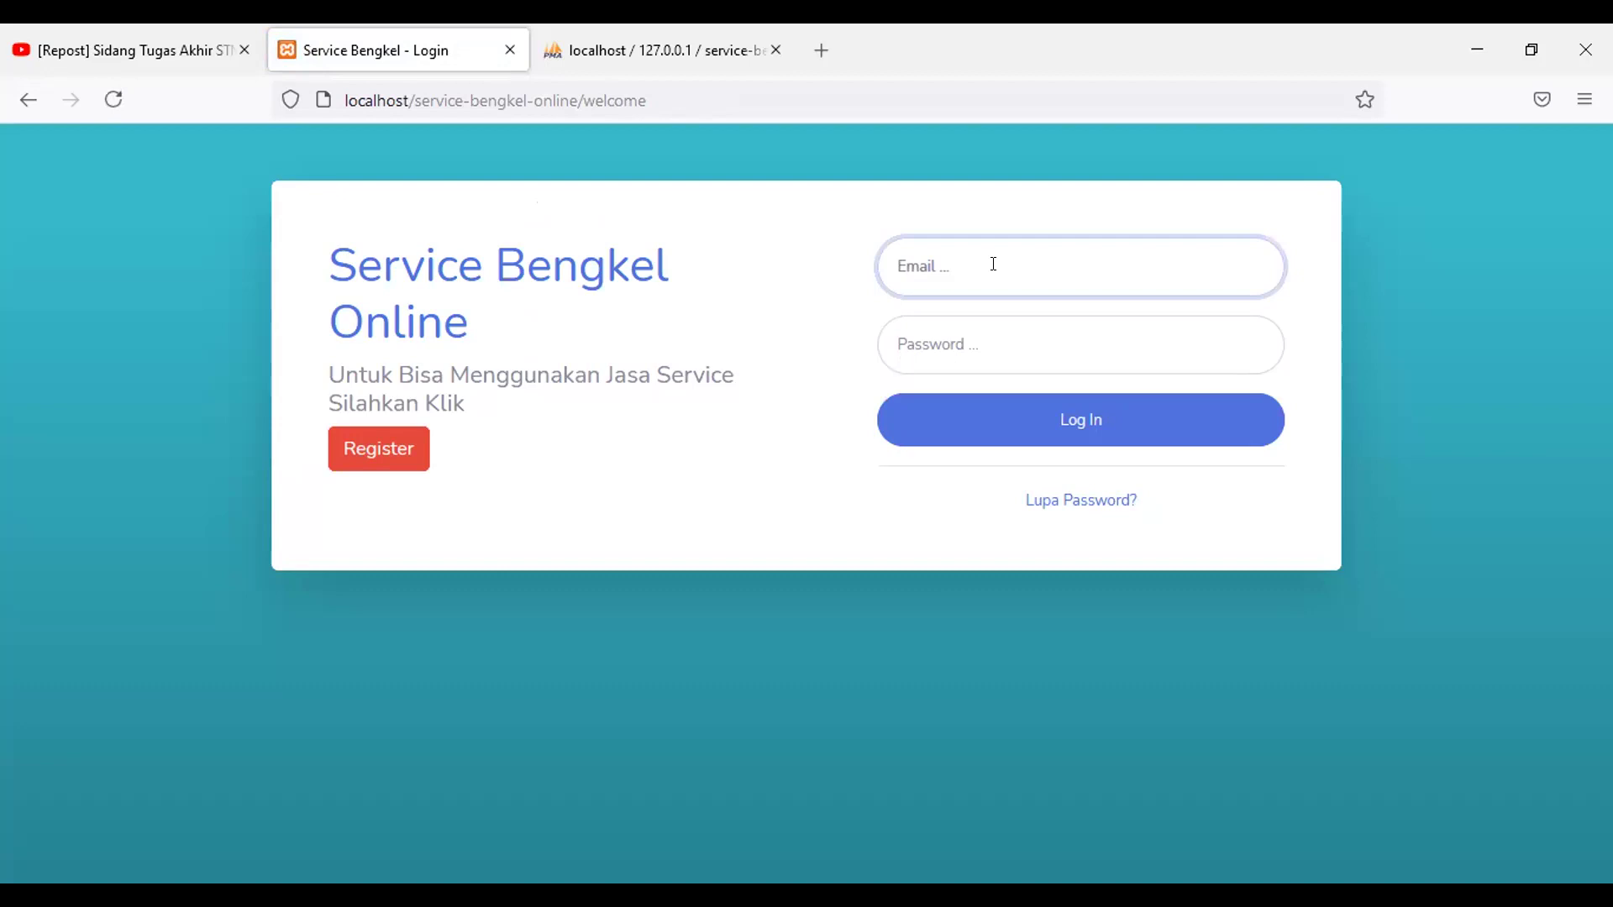
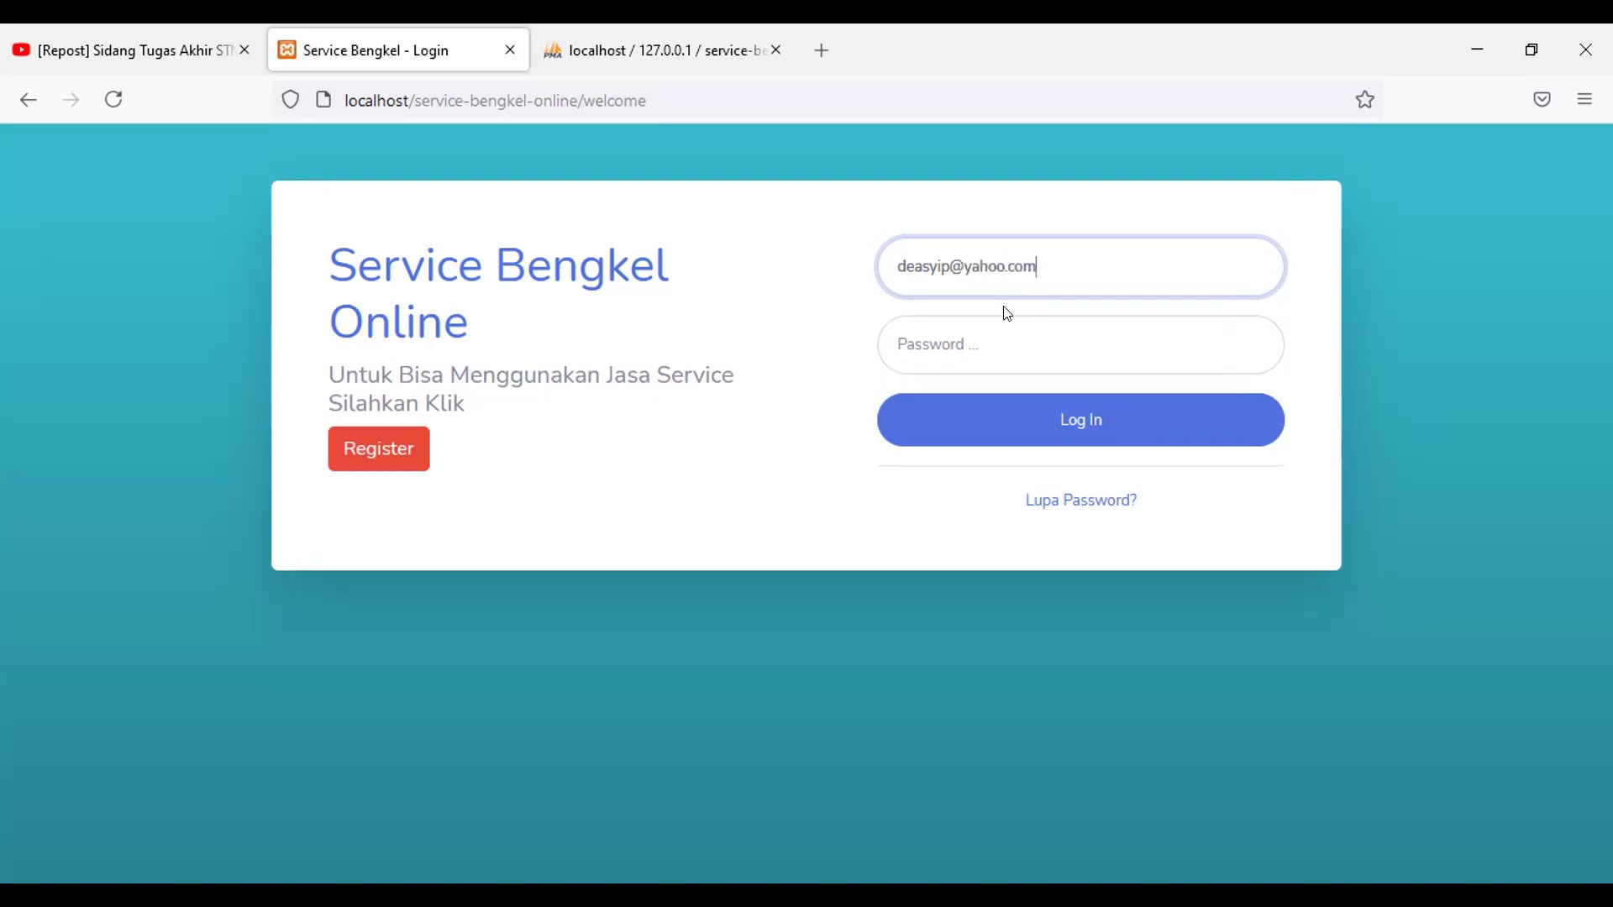
pyautogui.click(1025, 336)
pyautogui.write('123')
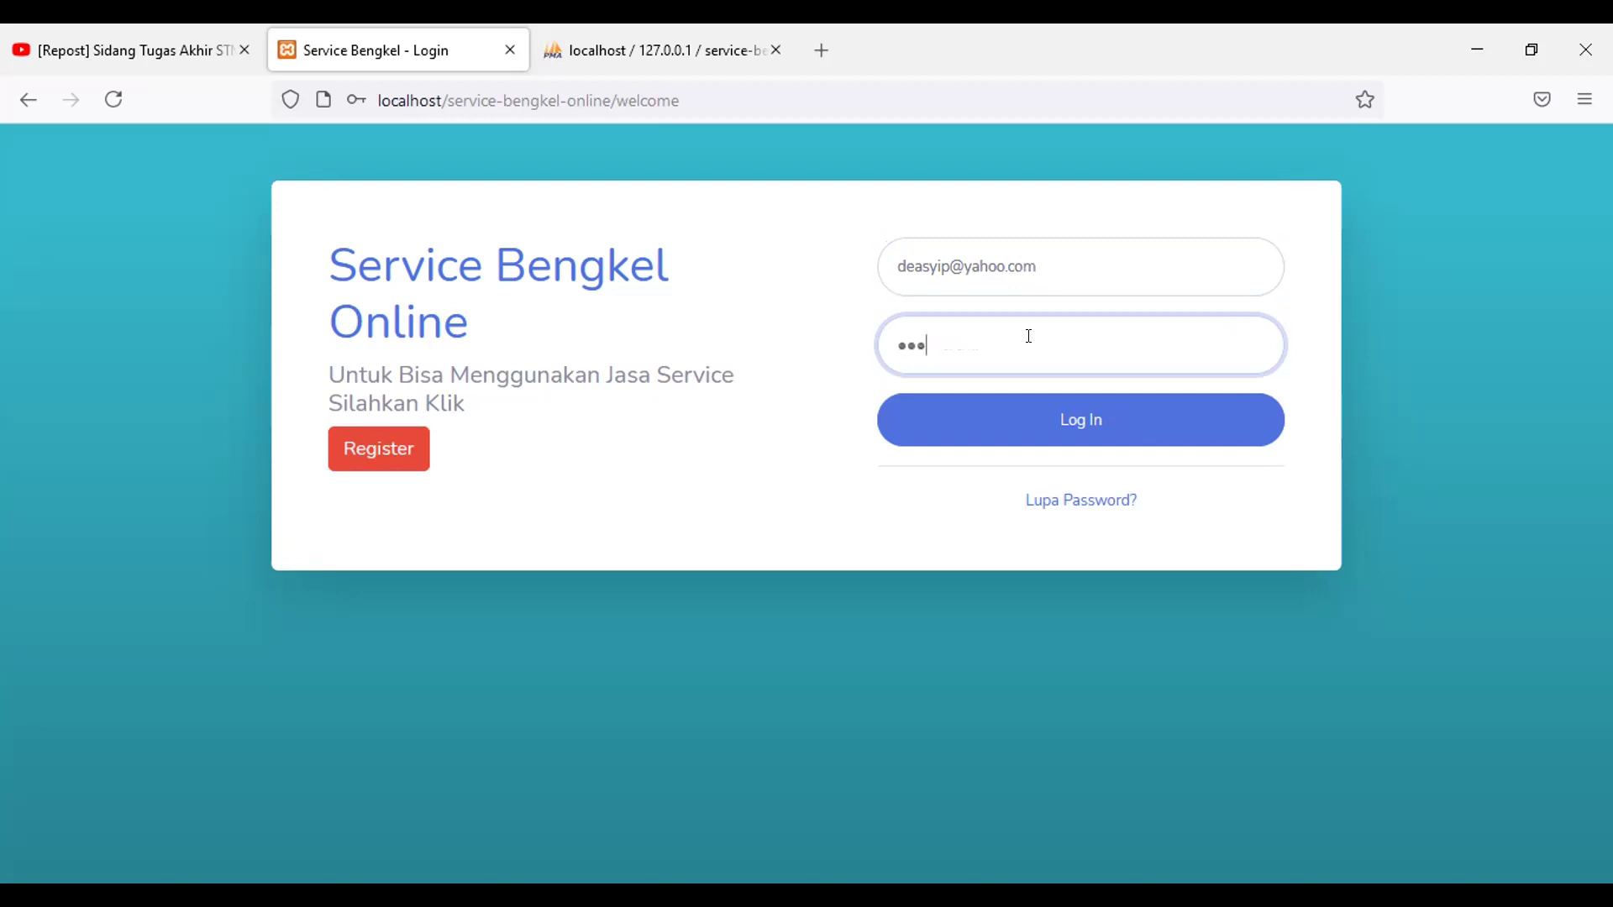
pyautogui.write('4567')
pyautogui.click(1162, 440)
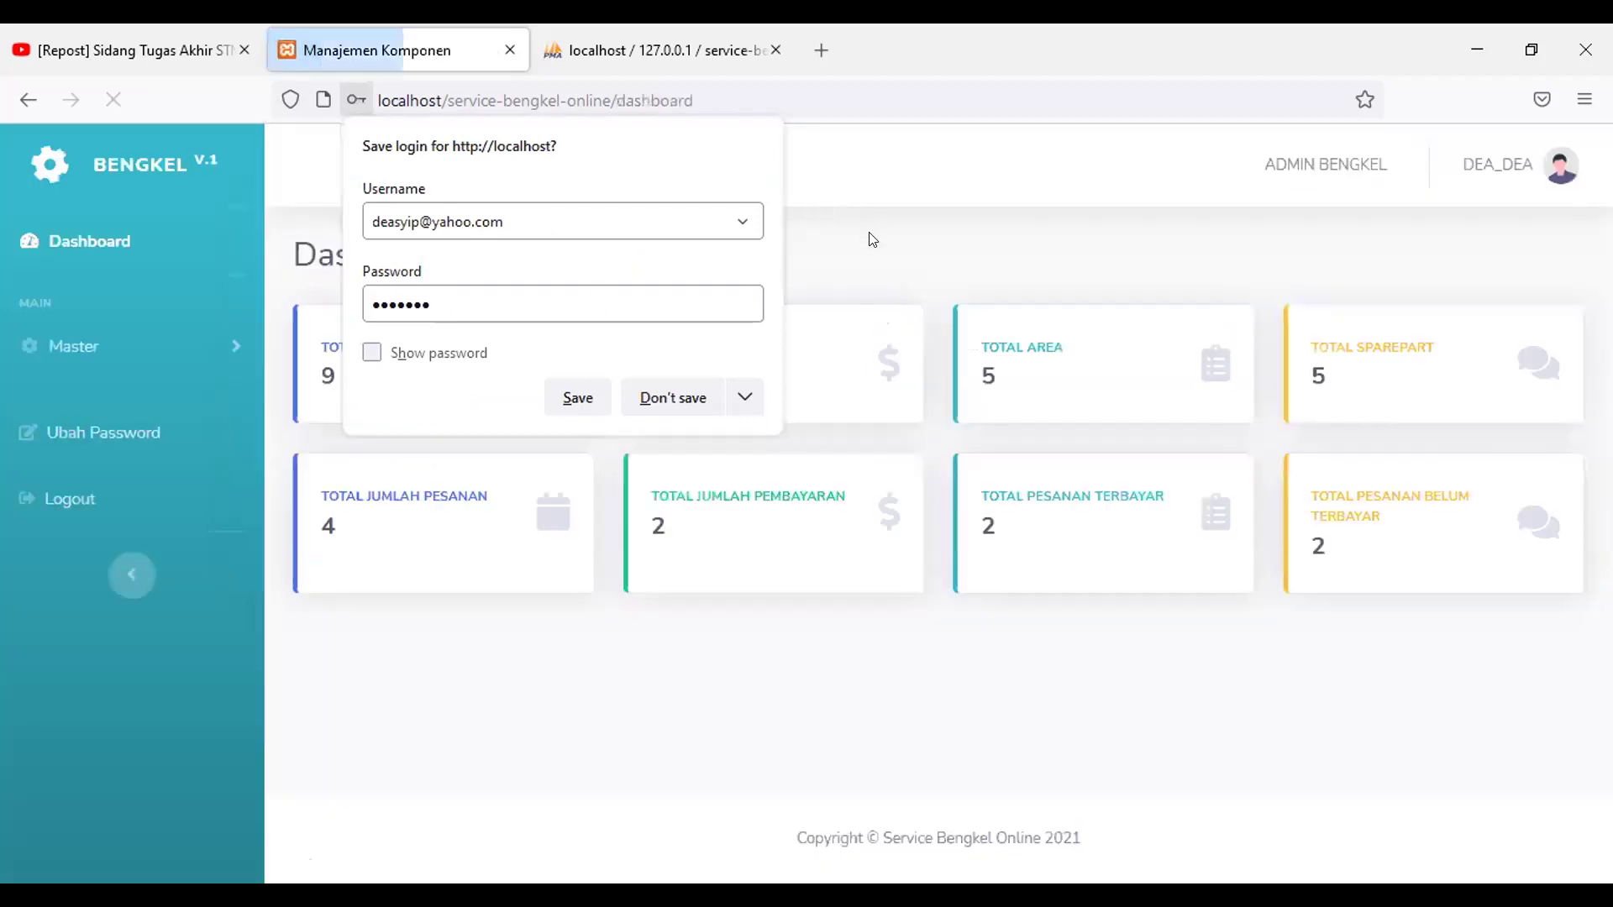
# Step: Decline saving the login and open Master > Pelanggan
pyautogui.click(674, 397)
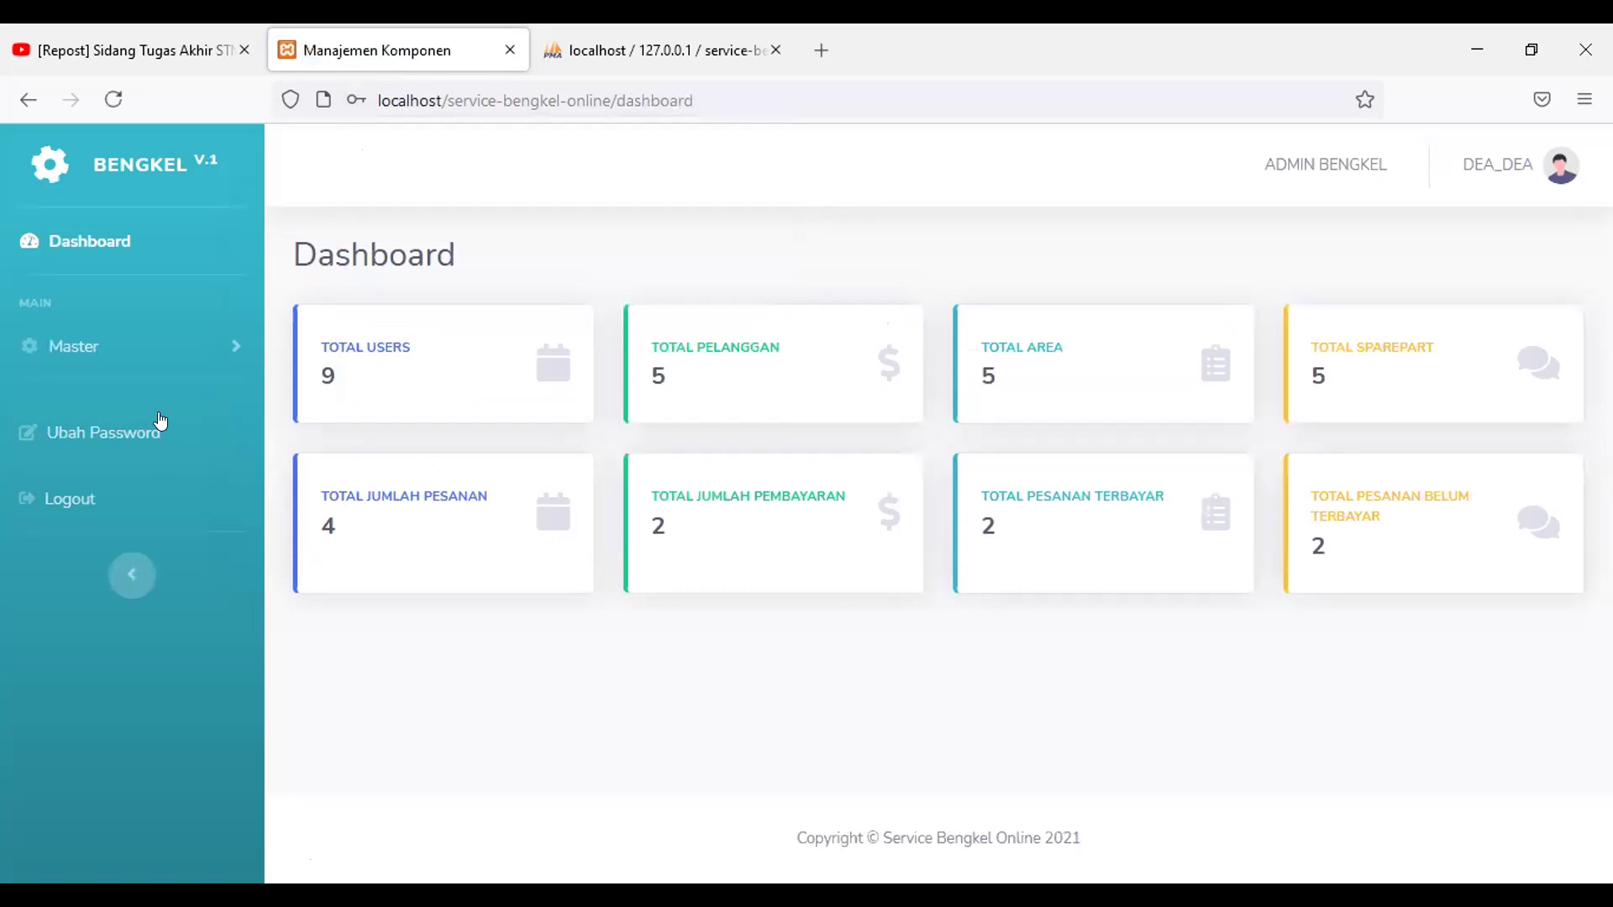
pyautogui.click(126, 343)
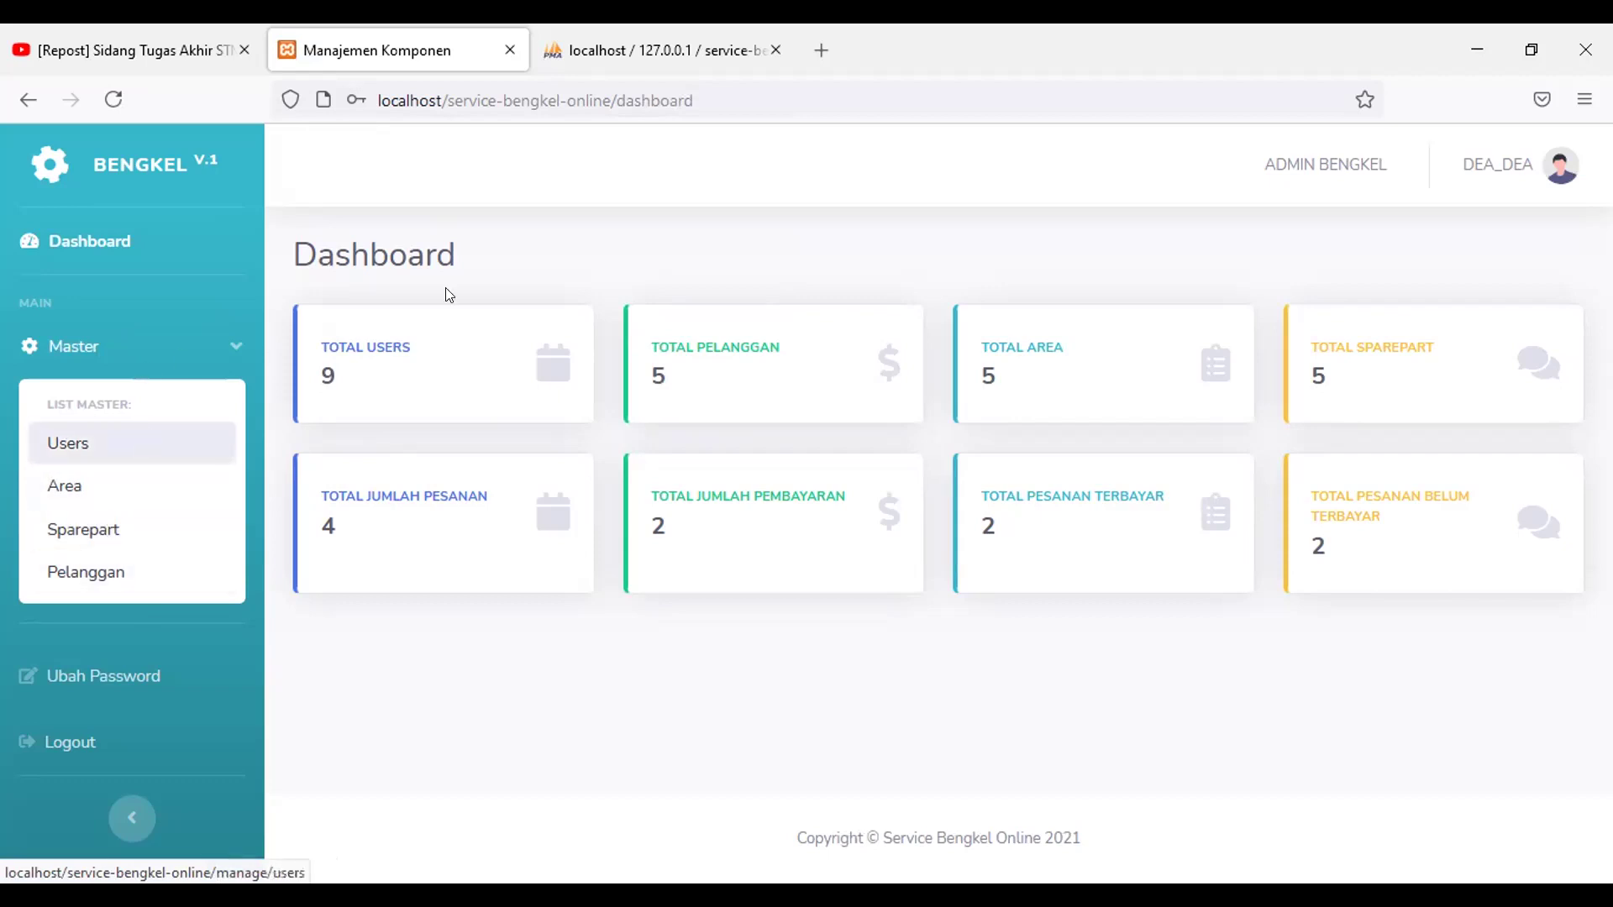
pyautogui.click(1554, 192)
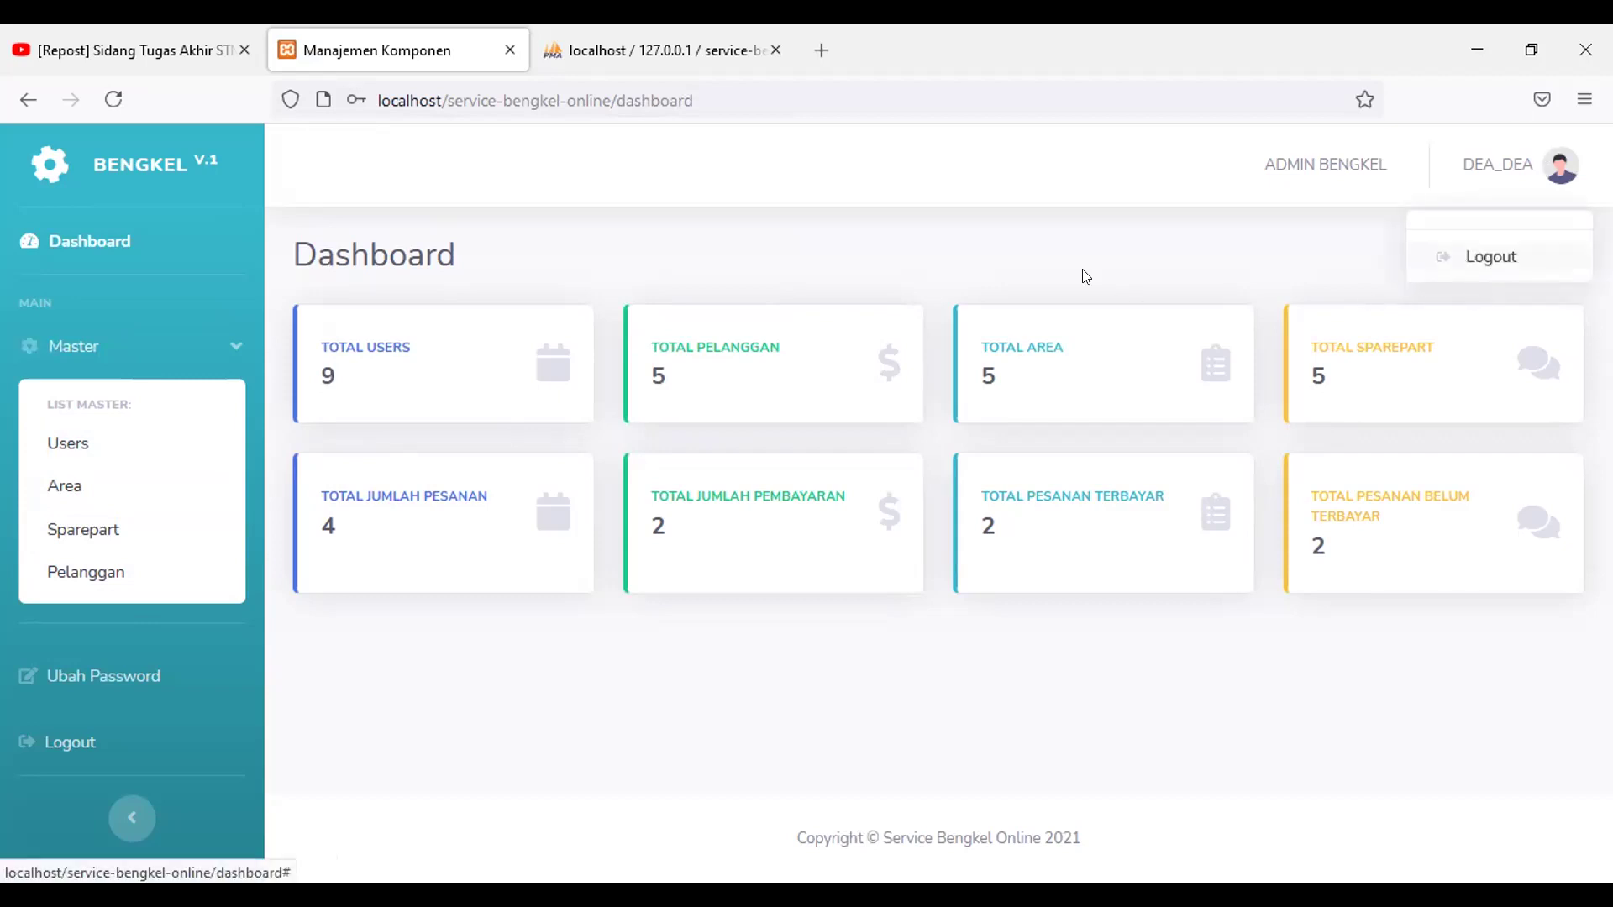
pyautogui.click(61, 598)
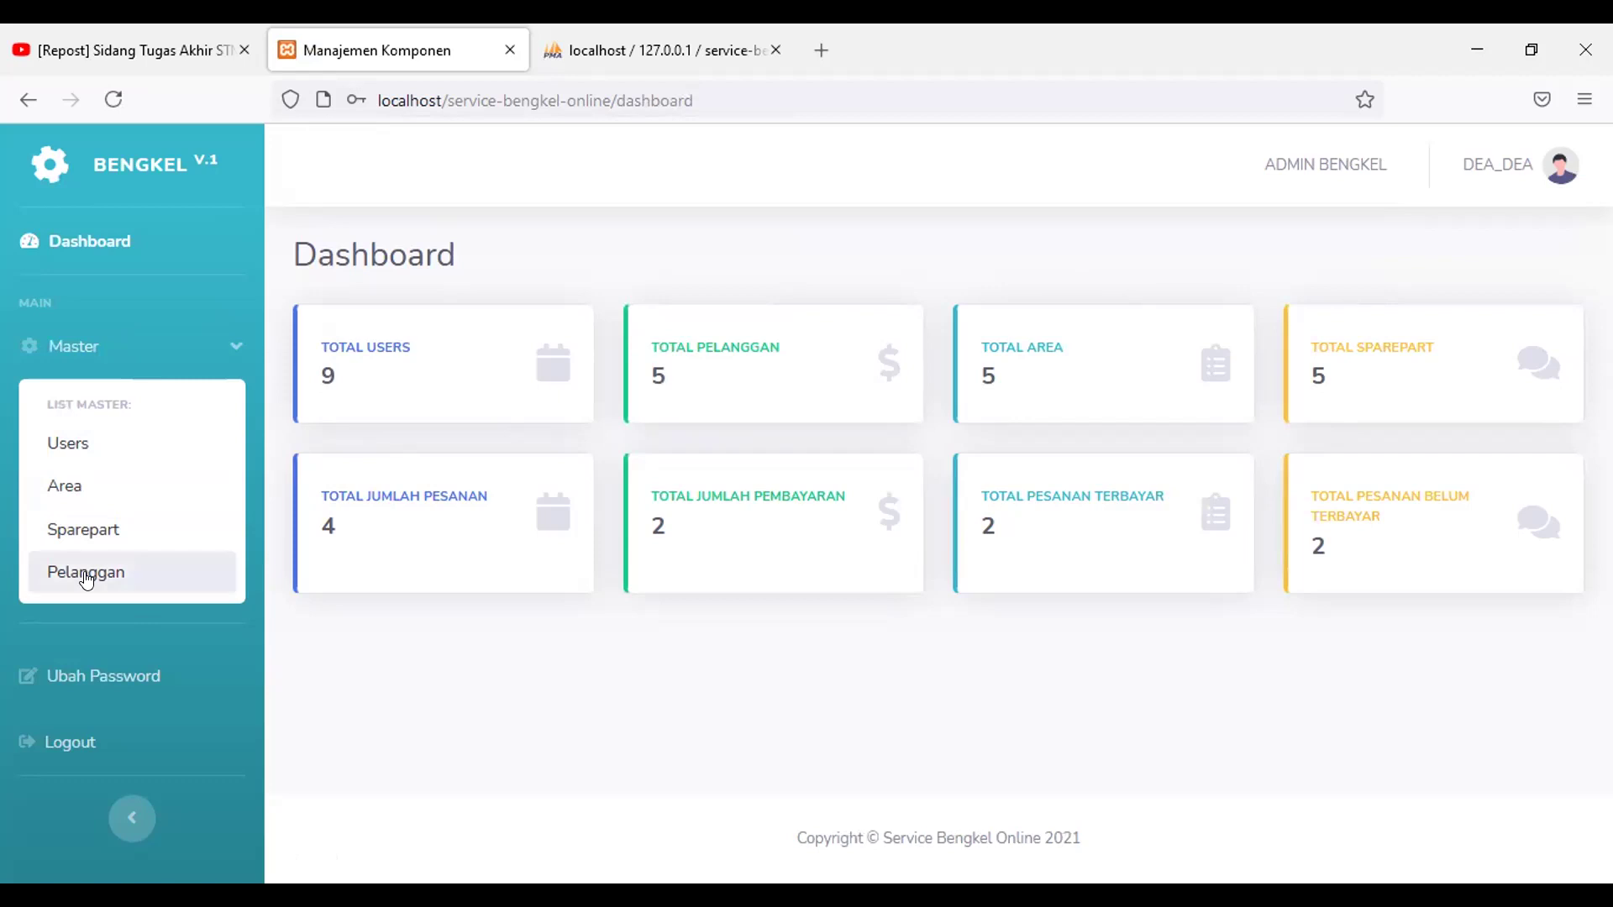
pyautogui.click(86, 578)
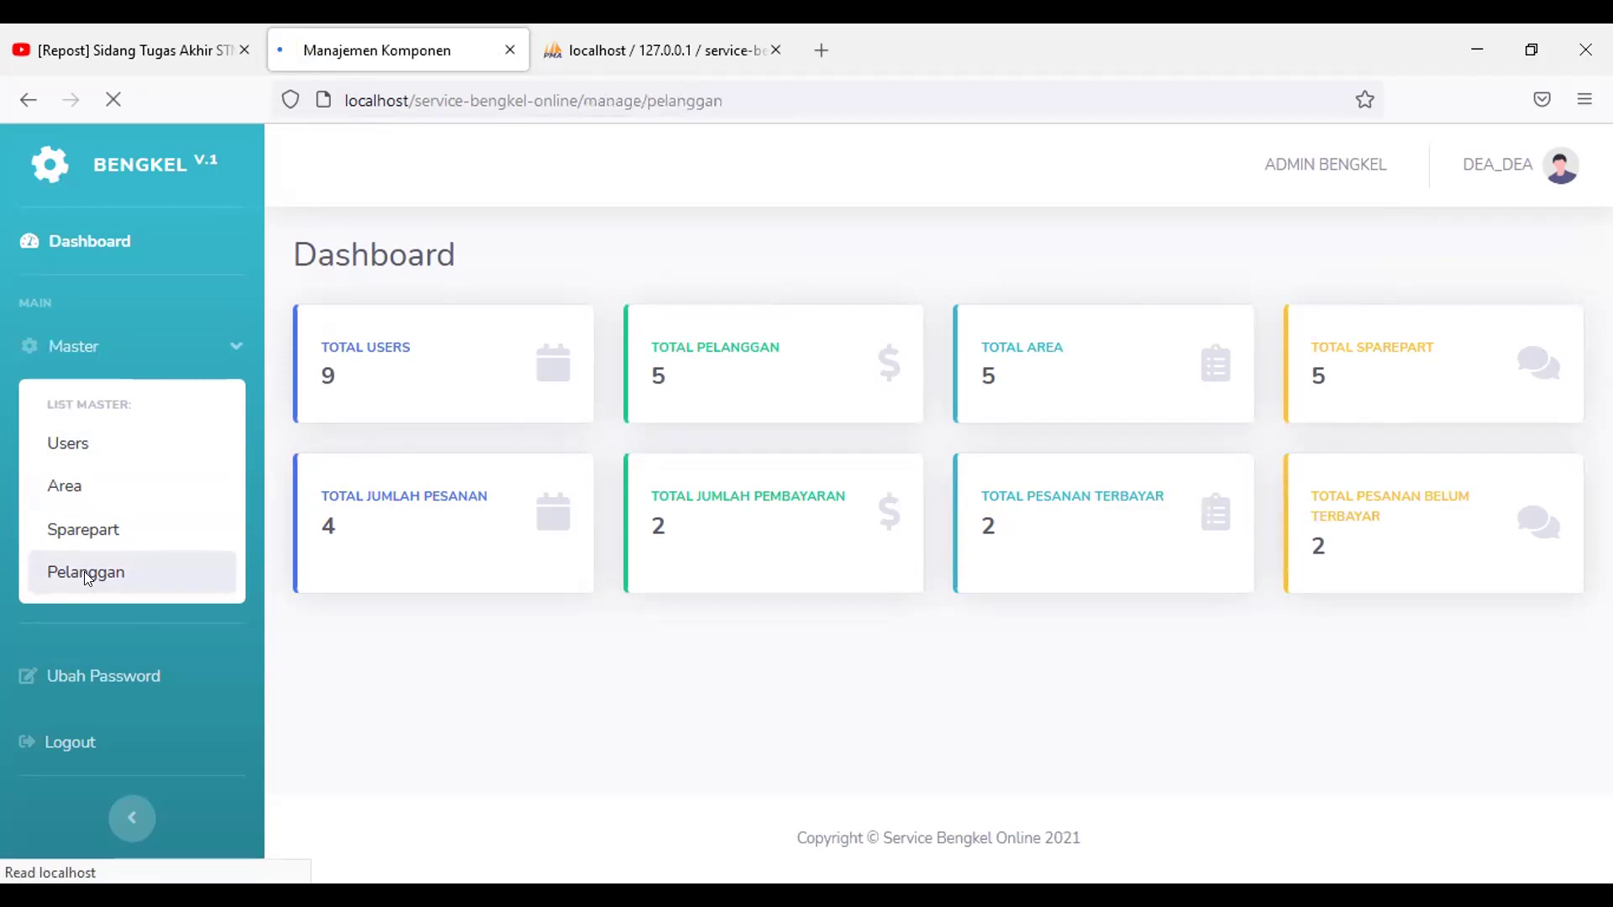
# Step: Scroll through the five customers with their e-mail, area, phone and vehicle number
pyautogui.scroll(-4, 621, 512)
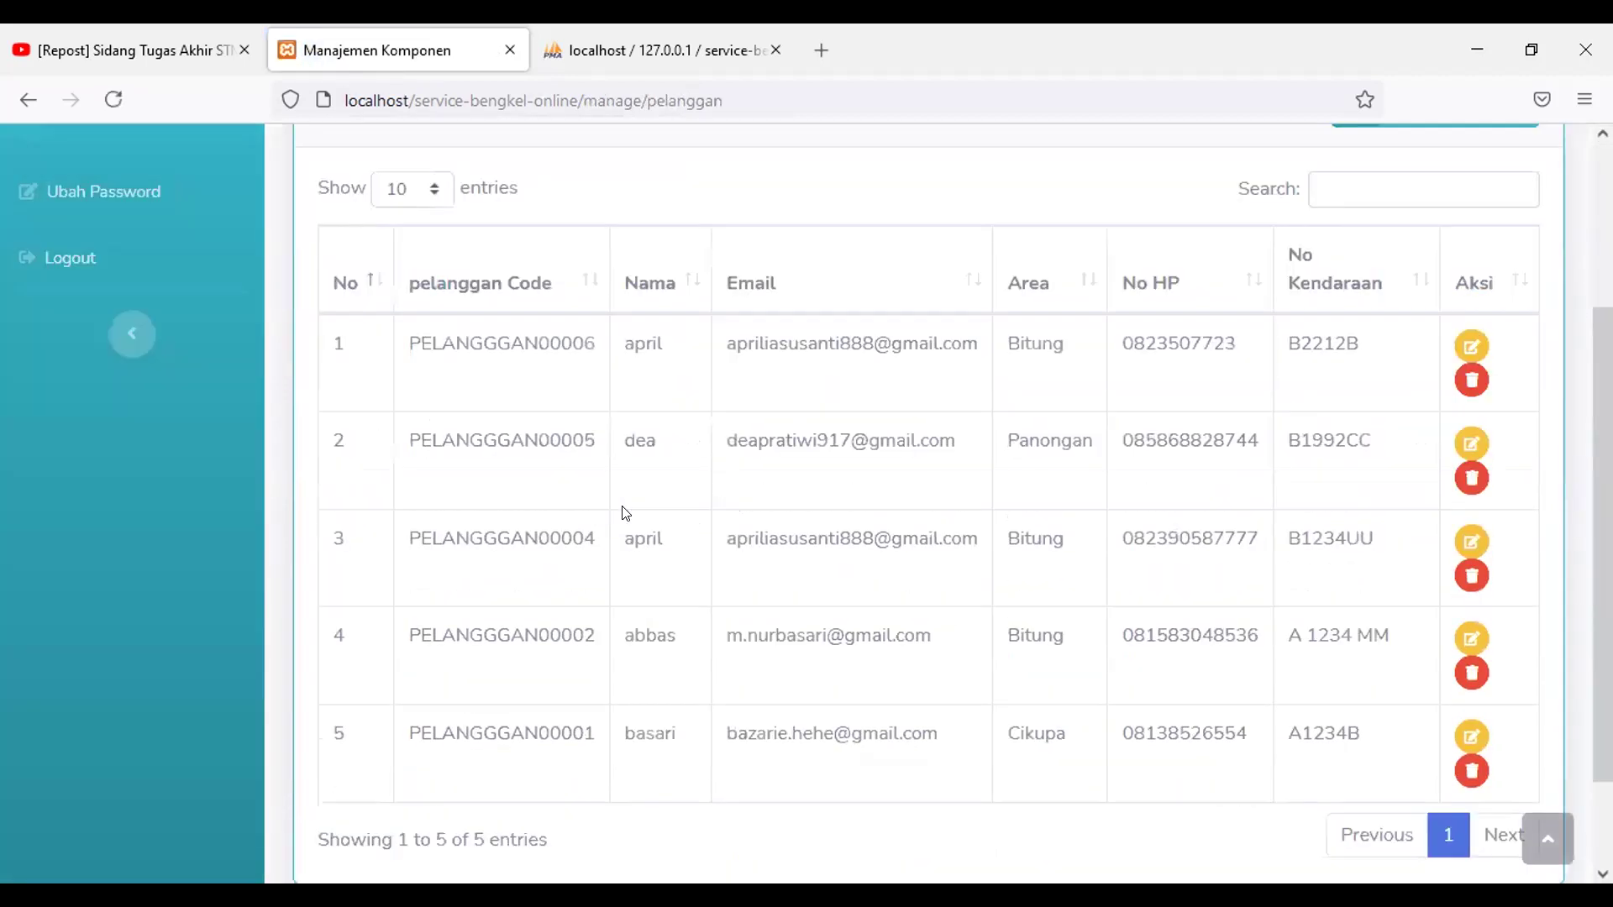
pyautogui.scroll(2, 626, 512)
pyautogui.scroll(1, 625, 513)
pyautogui.scroll(-2, 626, 514)
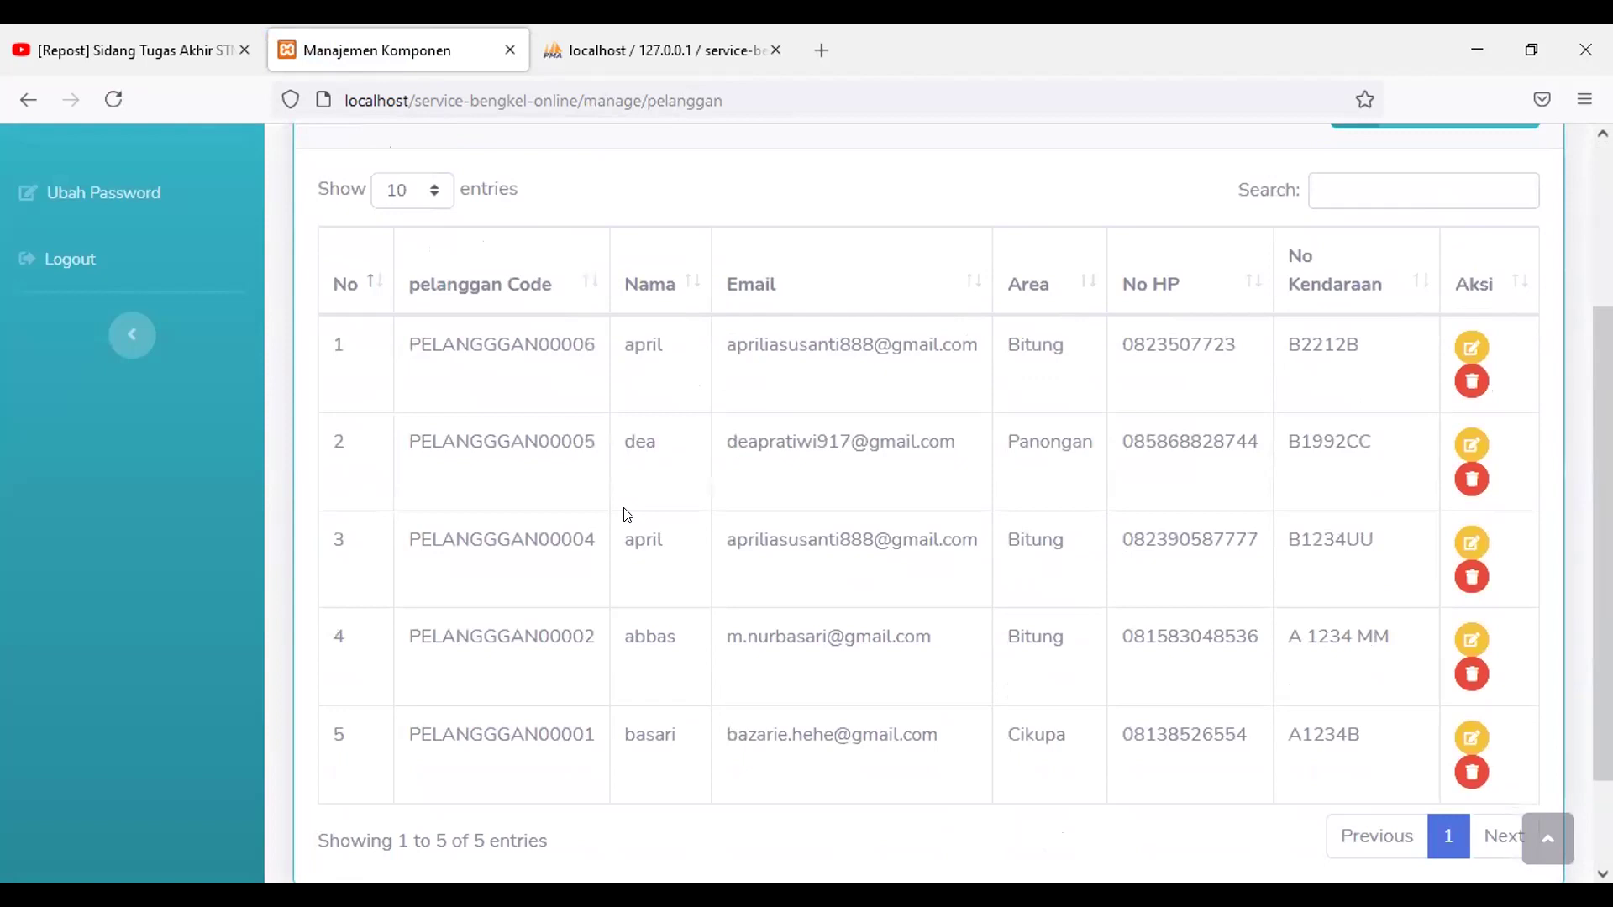
pyautogui.scroll(1, 634, 522)
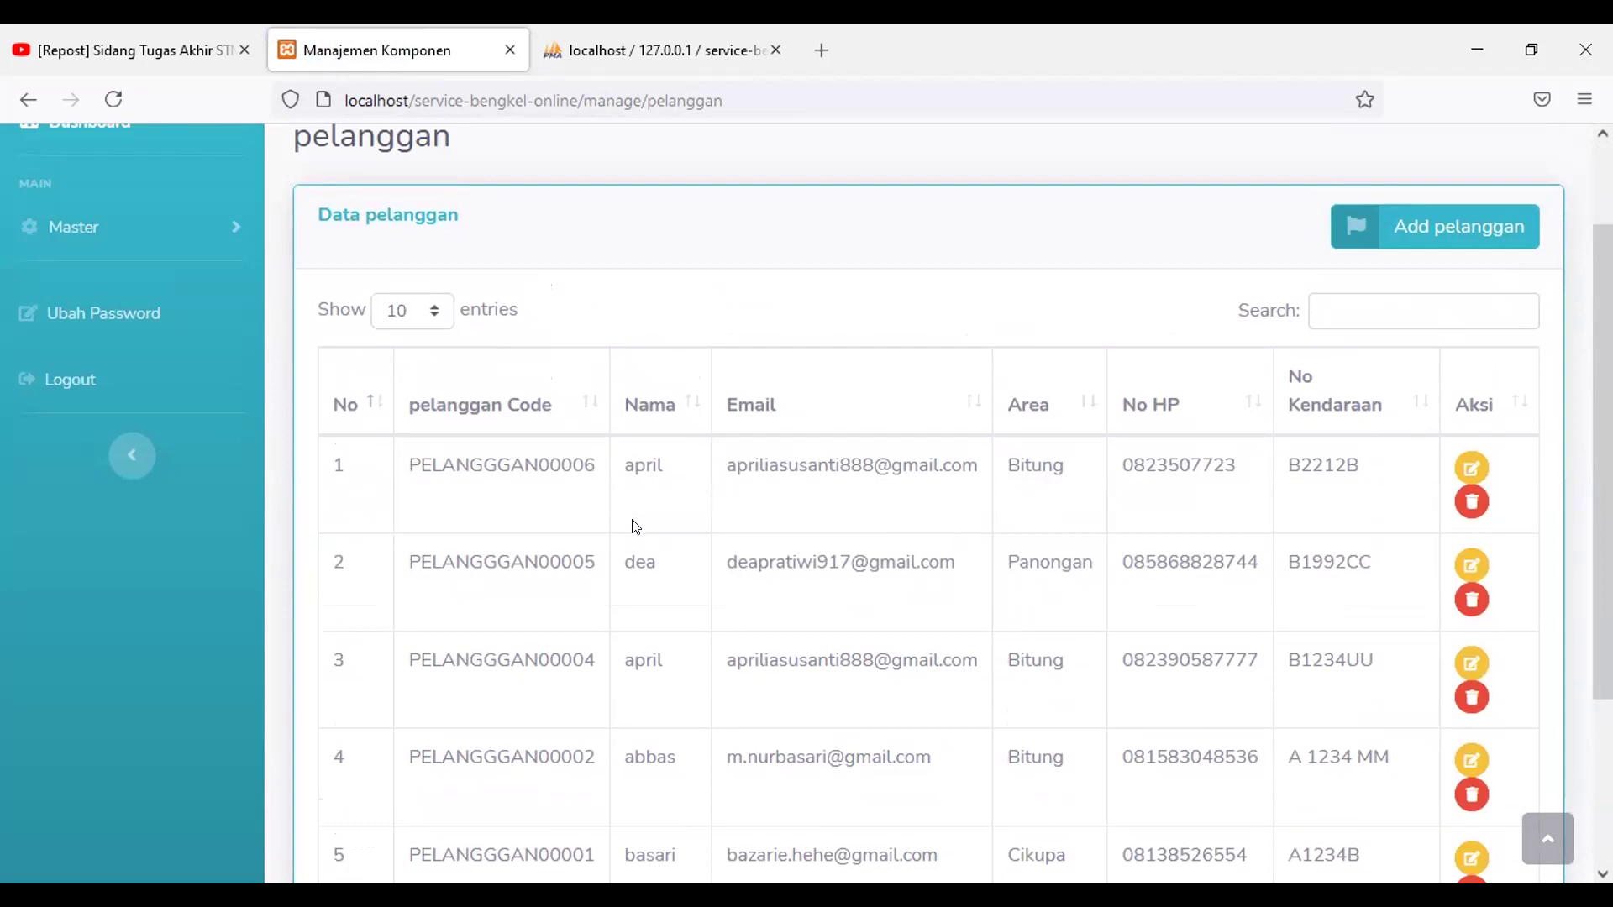
pyautogui.scroll(-1, 672, 563)
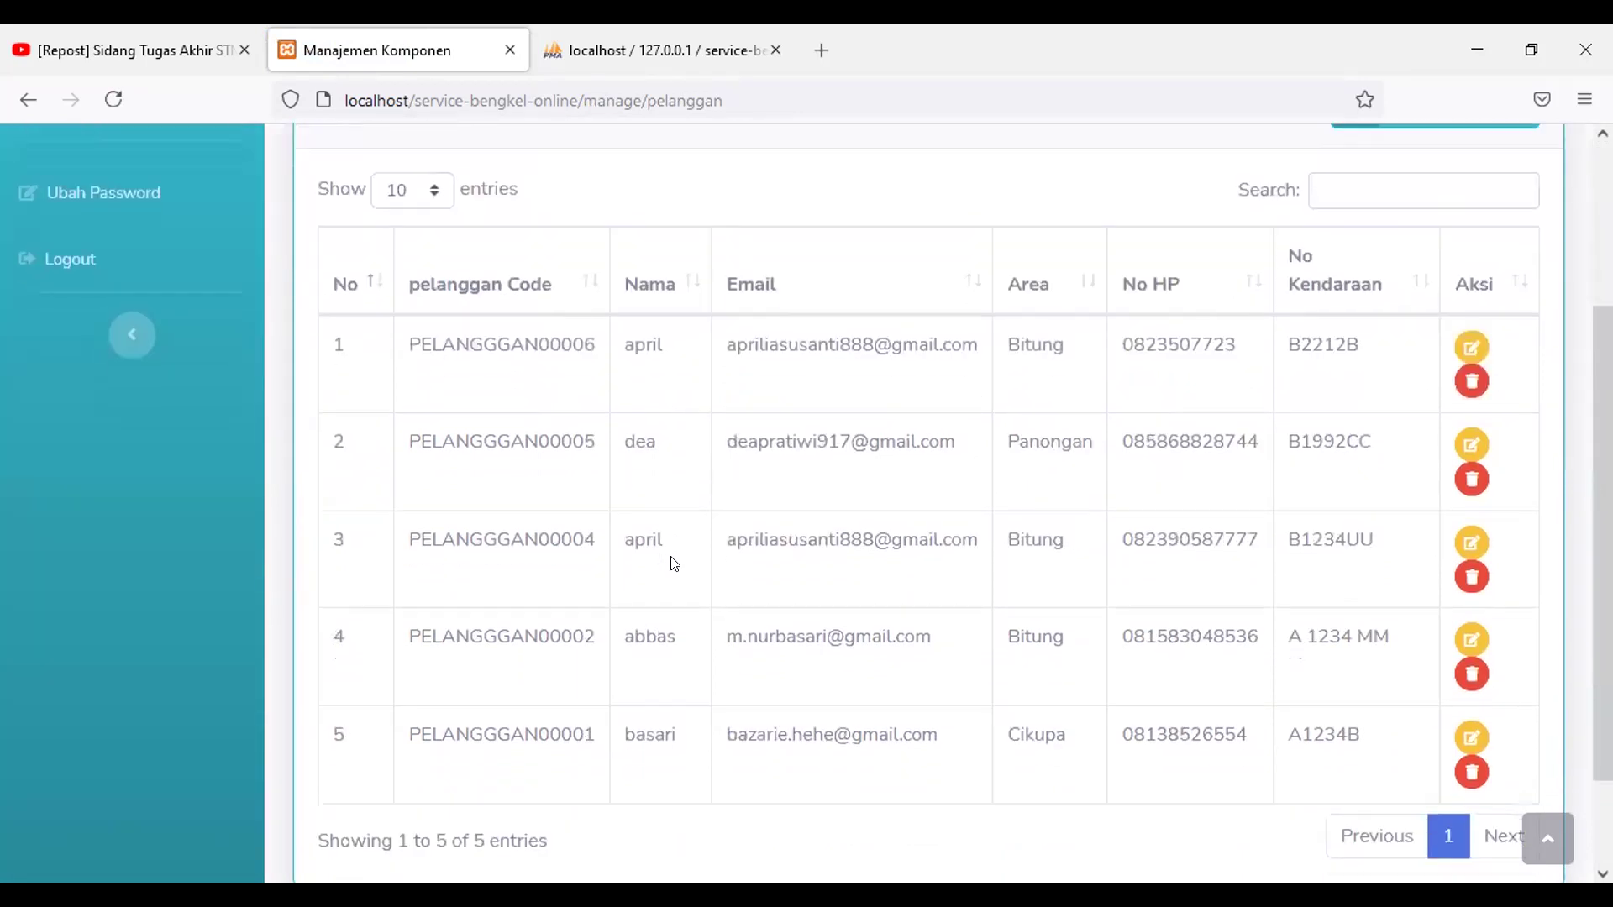
pyautogui.scroll(-1, 672, 564)
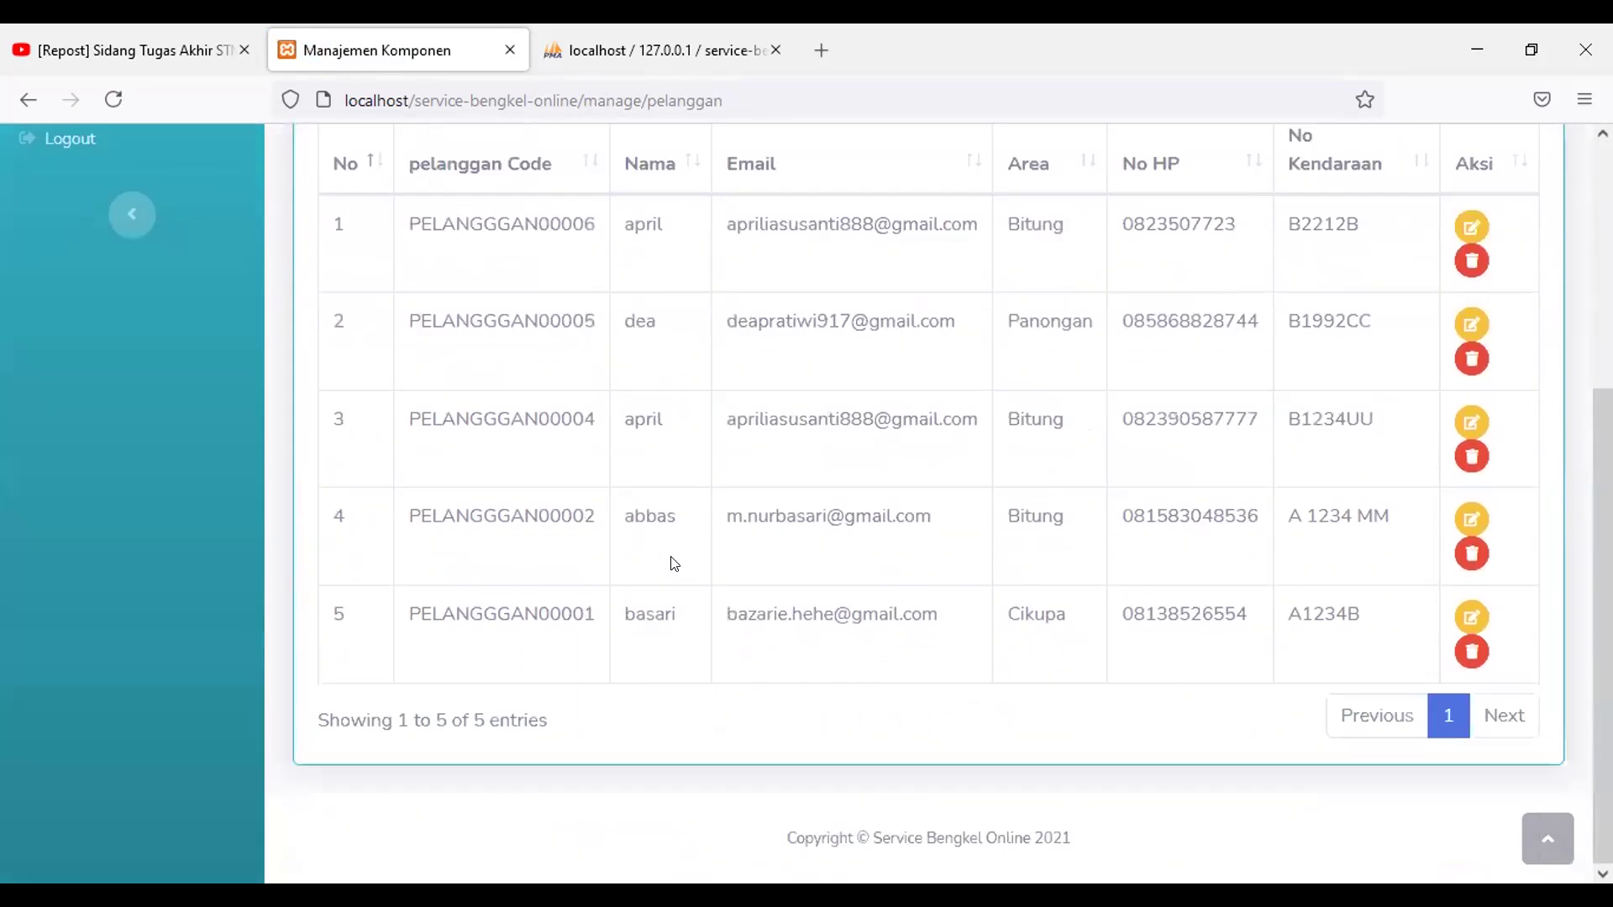
pyautogui.scroll(1, 674, 564)
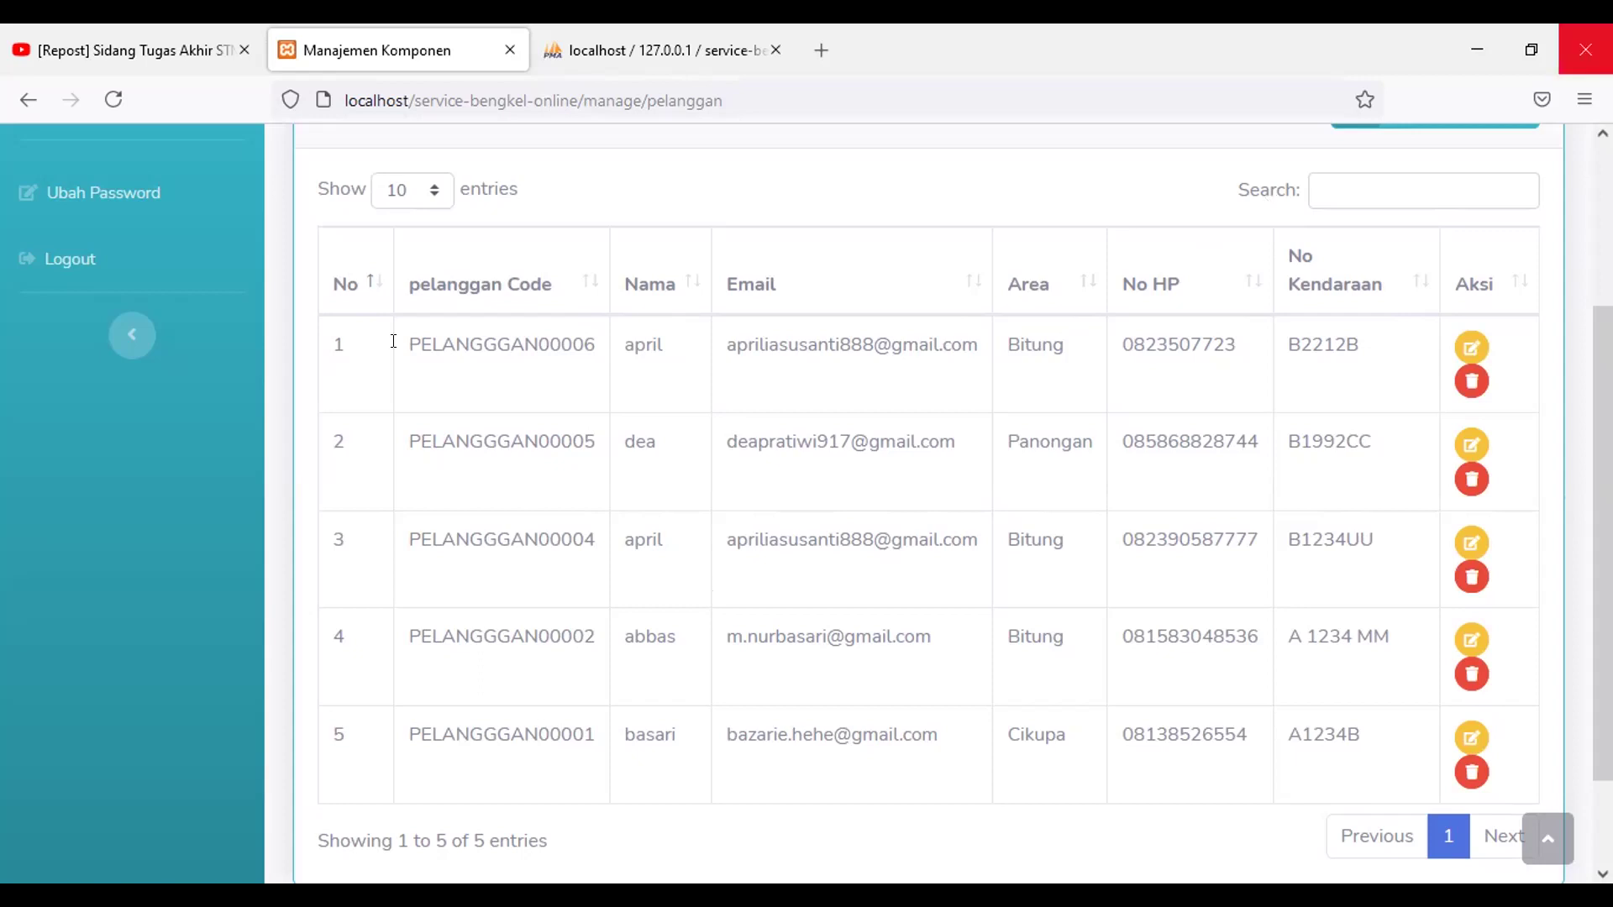
pyautogui.scroll(3, 210, 336)
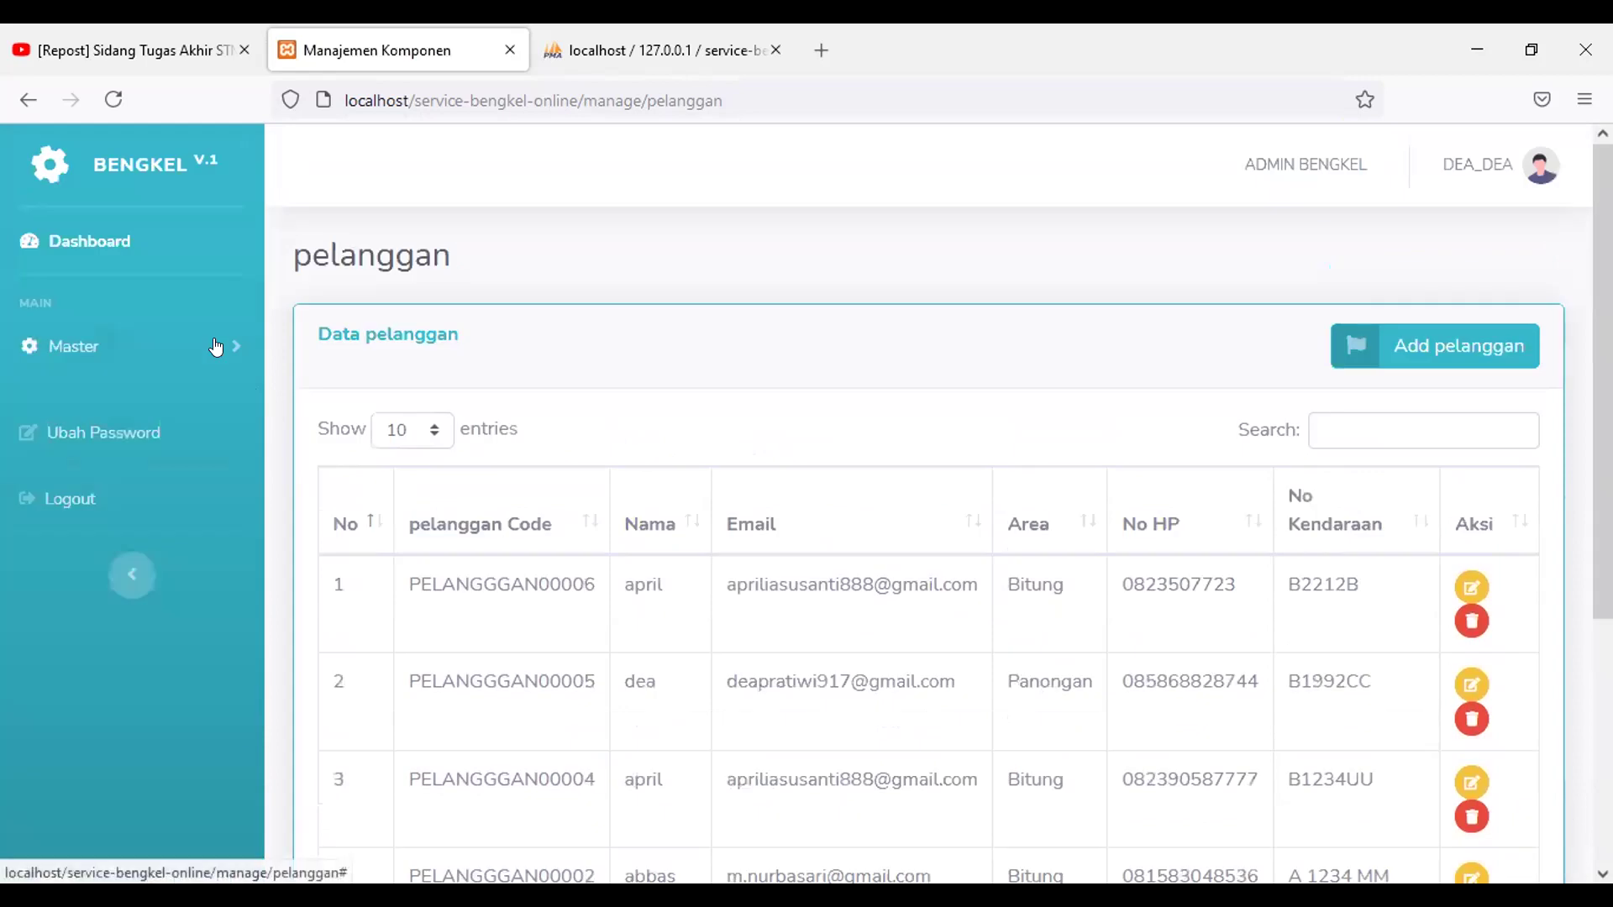
# Step: Open the Master > Sparepart list, detour to Pelanggan, then return to the five-part sparepart list
pyautogui.click(216, 347)
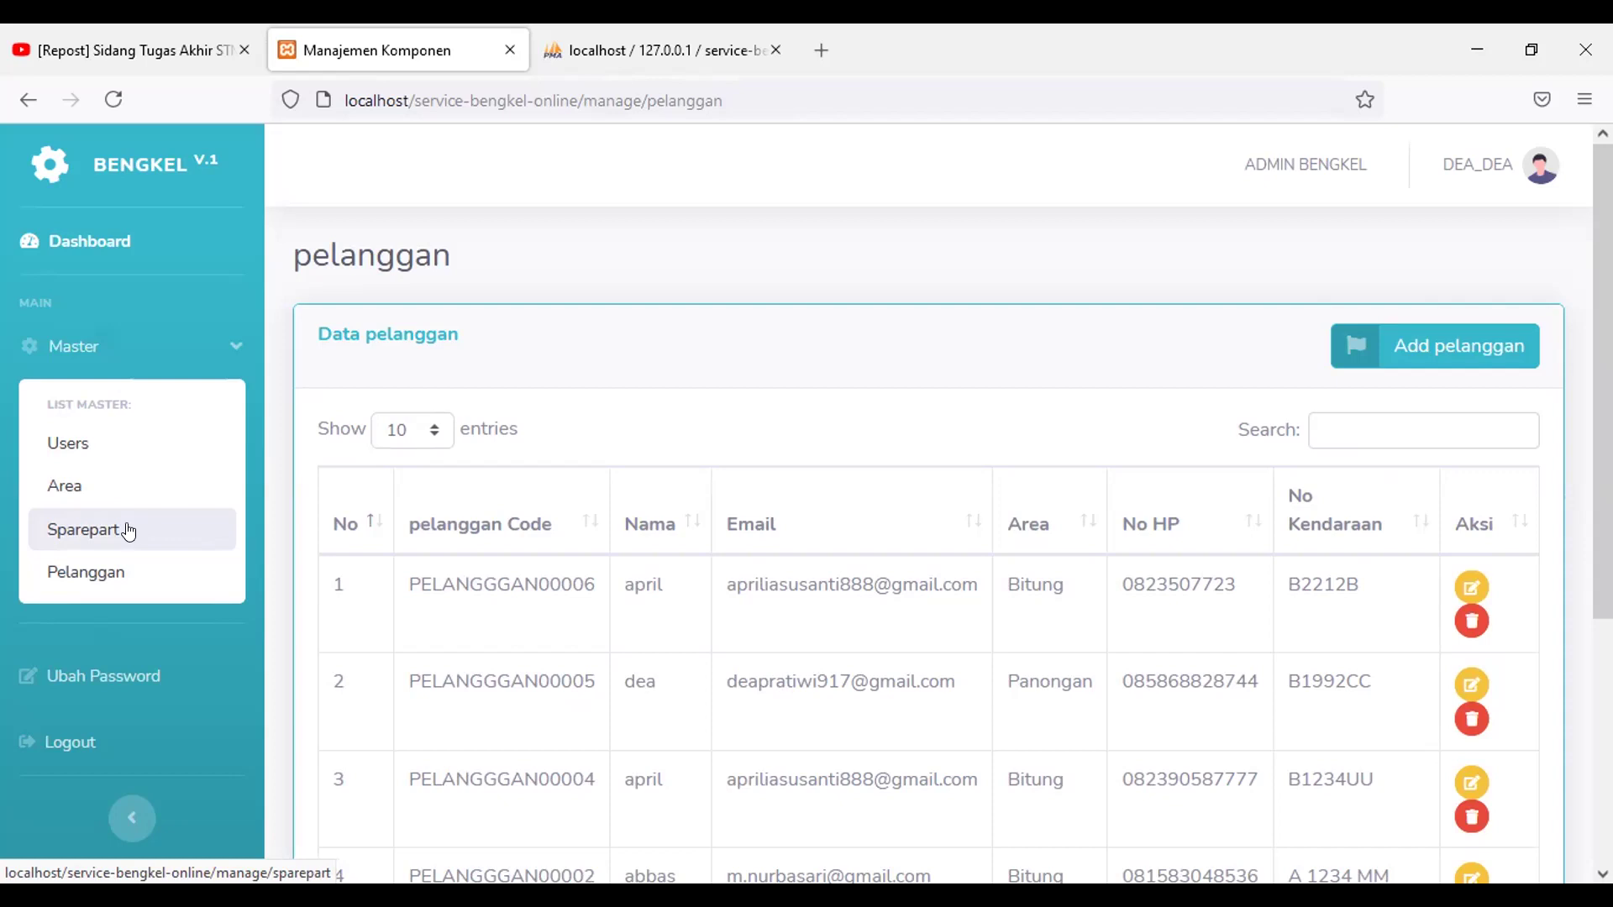
pyautogui.click(127, 531)
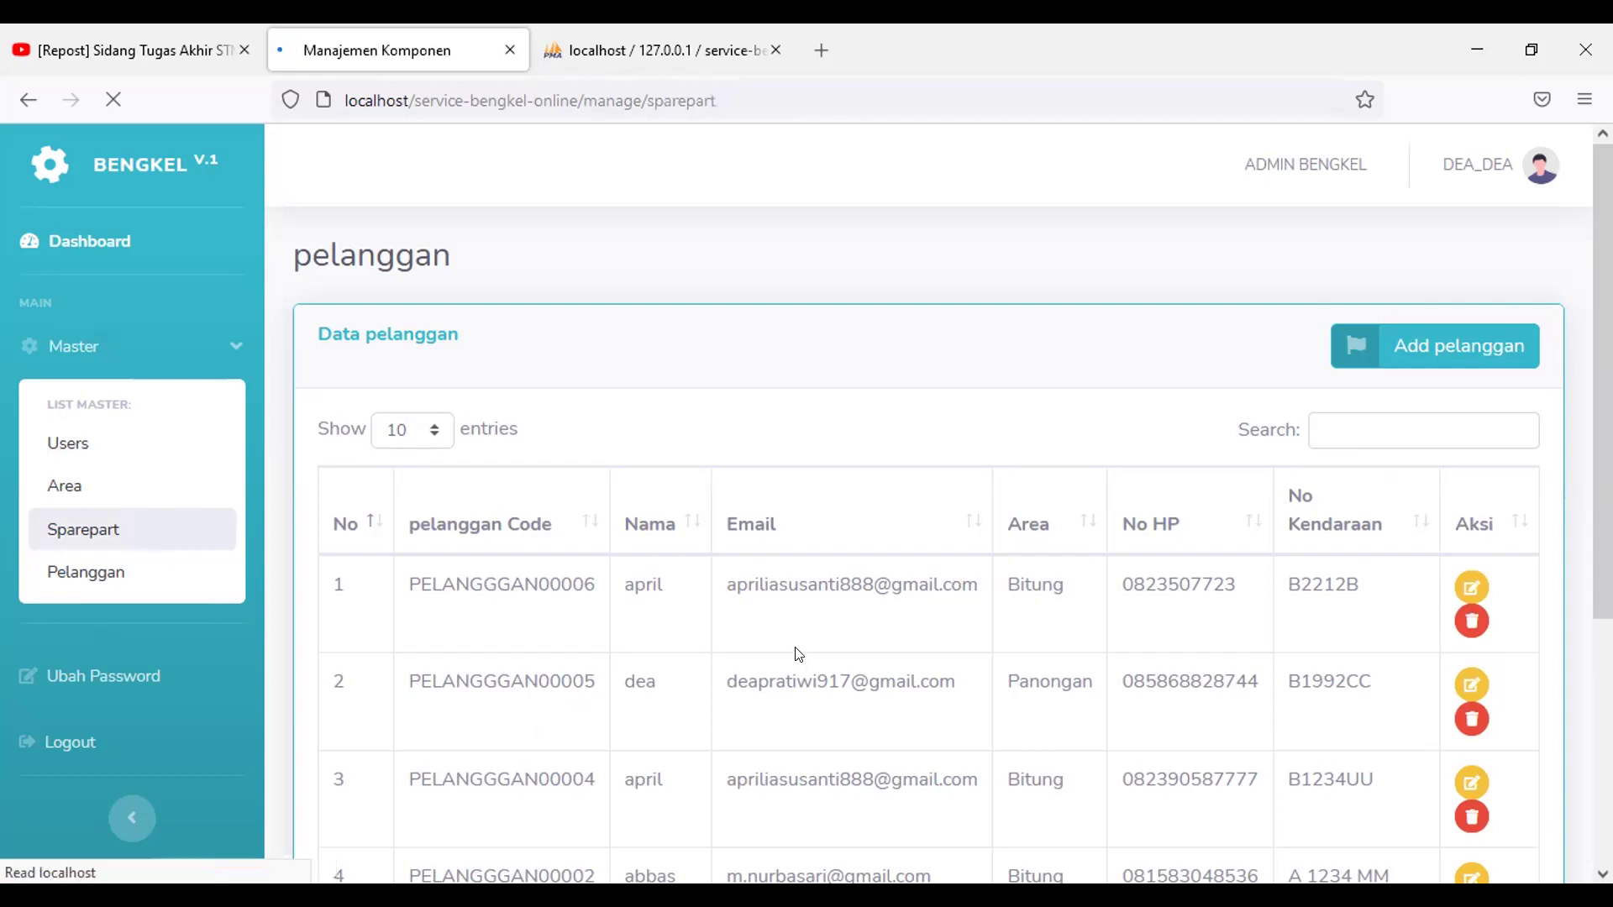
pyautogui.scroll(-1, 747, 638)
pyautogui.scroll(1, 744, 626)
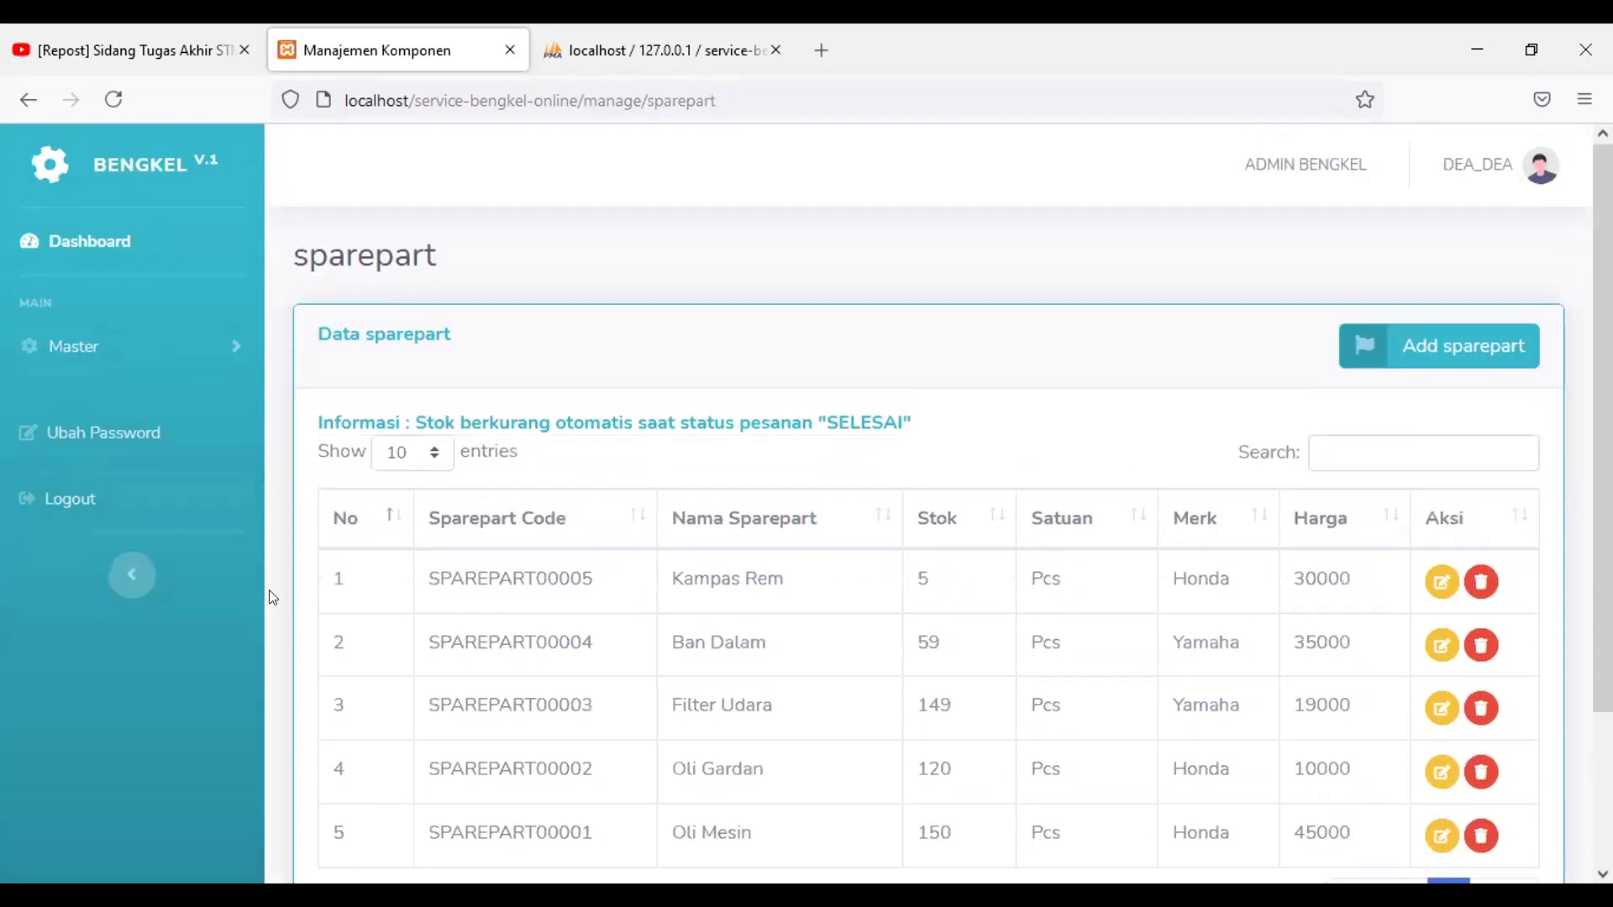
pyautogui.click(88, 349)
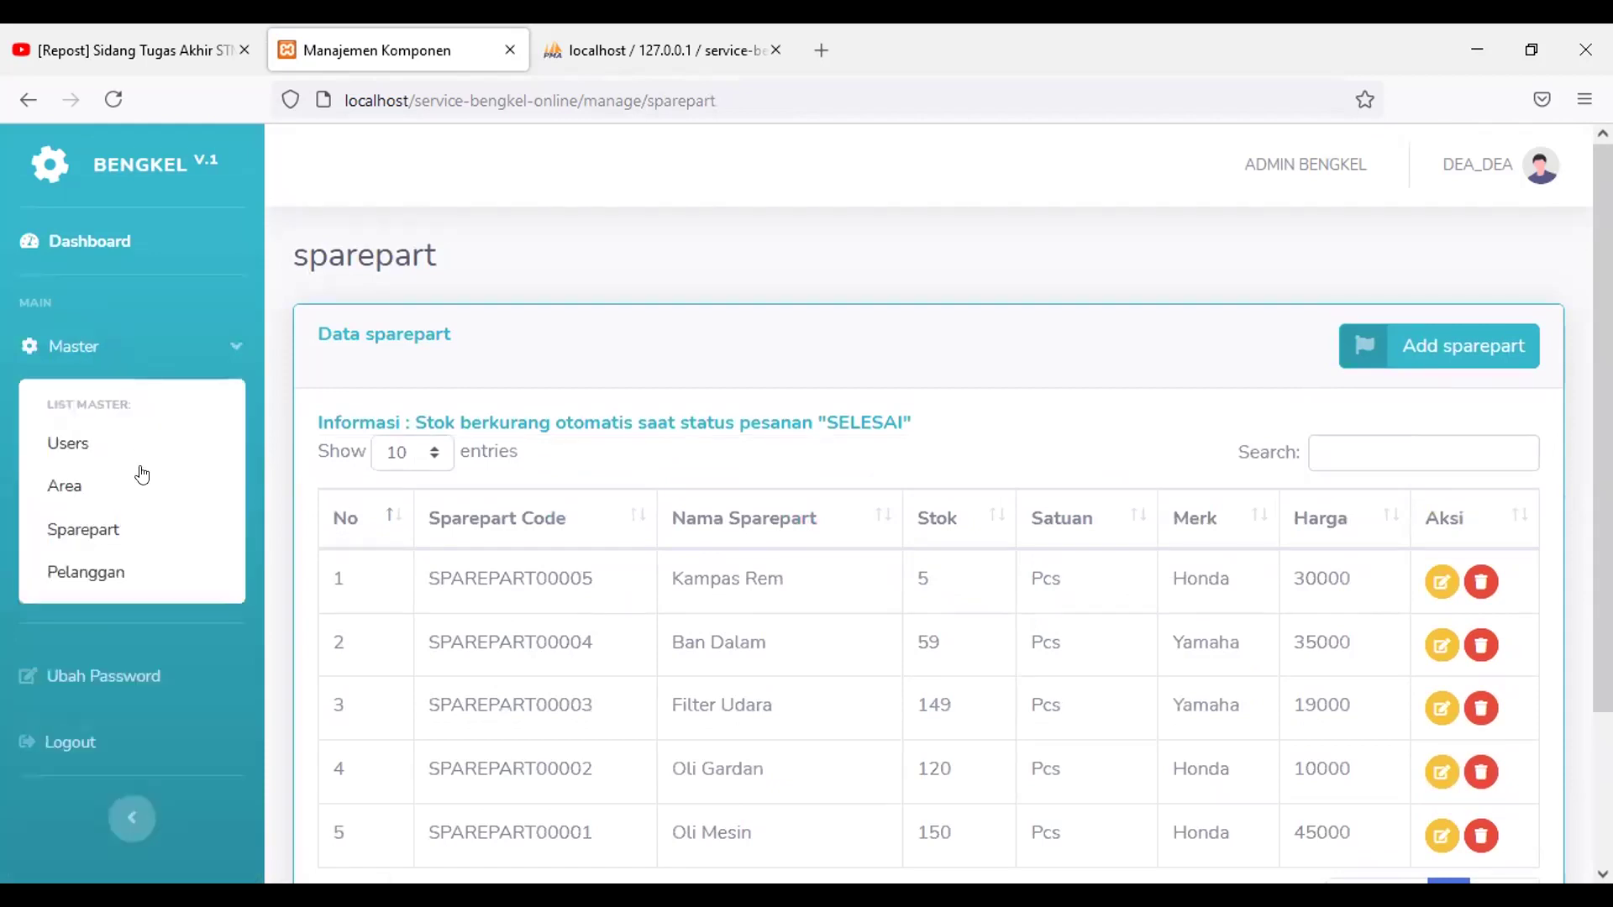
pyautogui.click(190, 580)
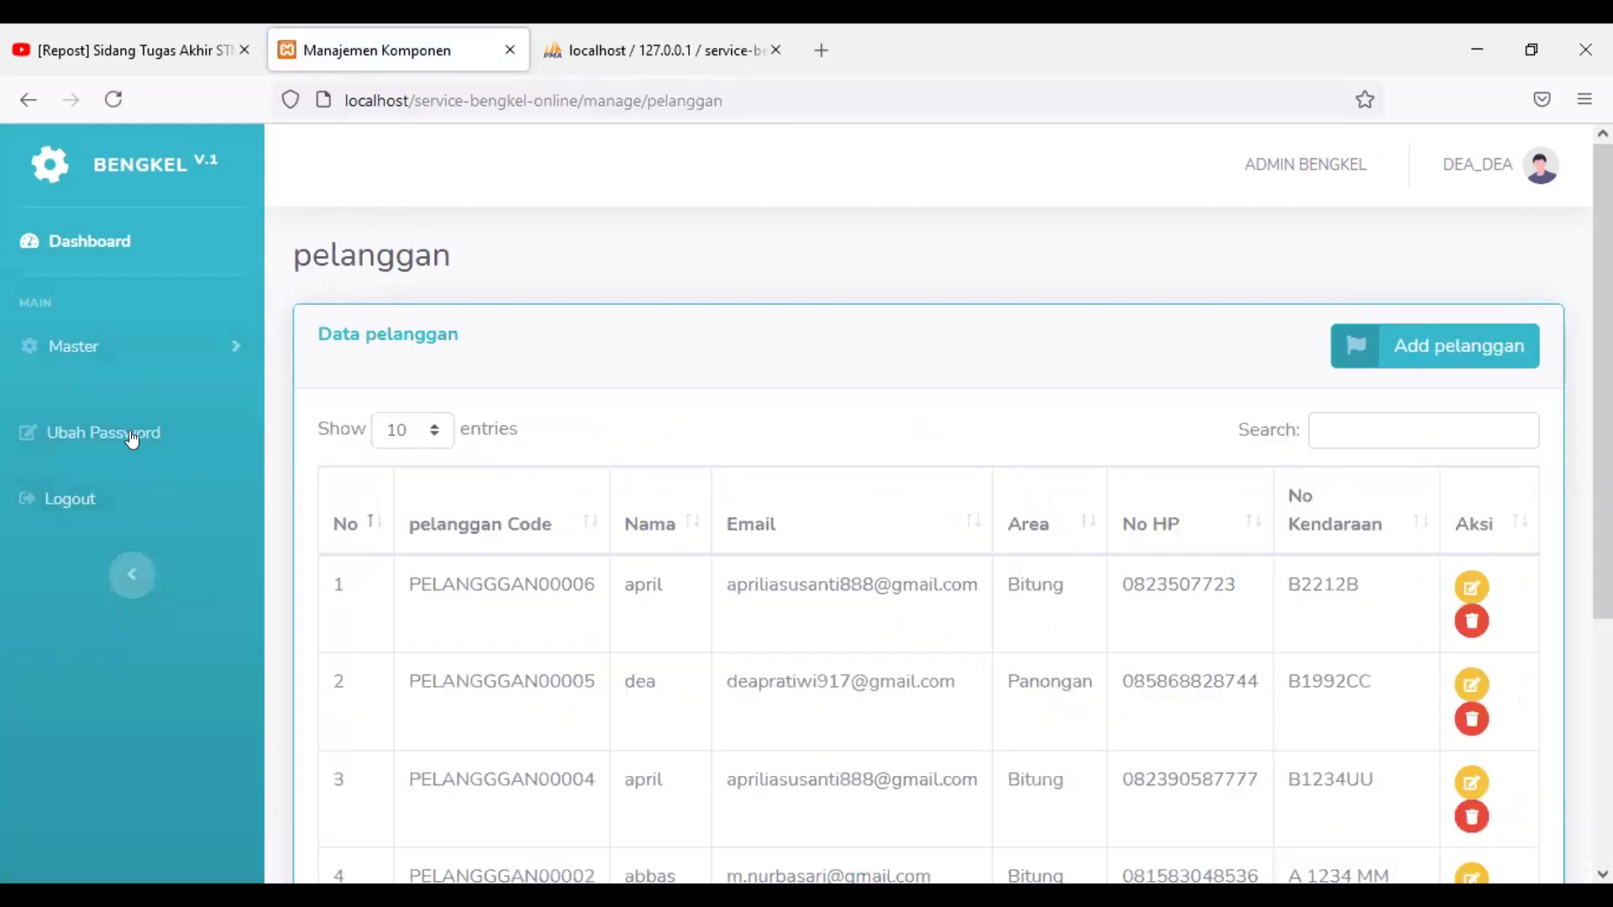
pyautogui.click(151, 346)
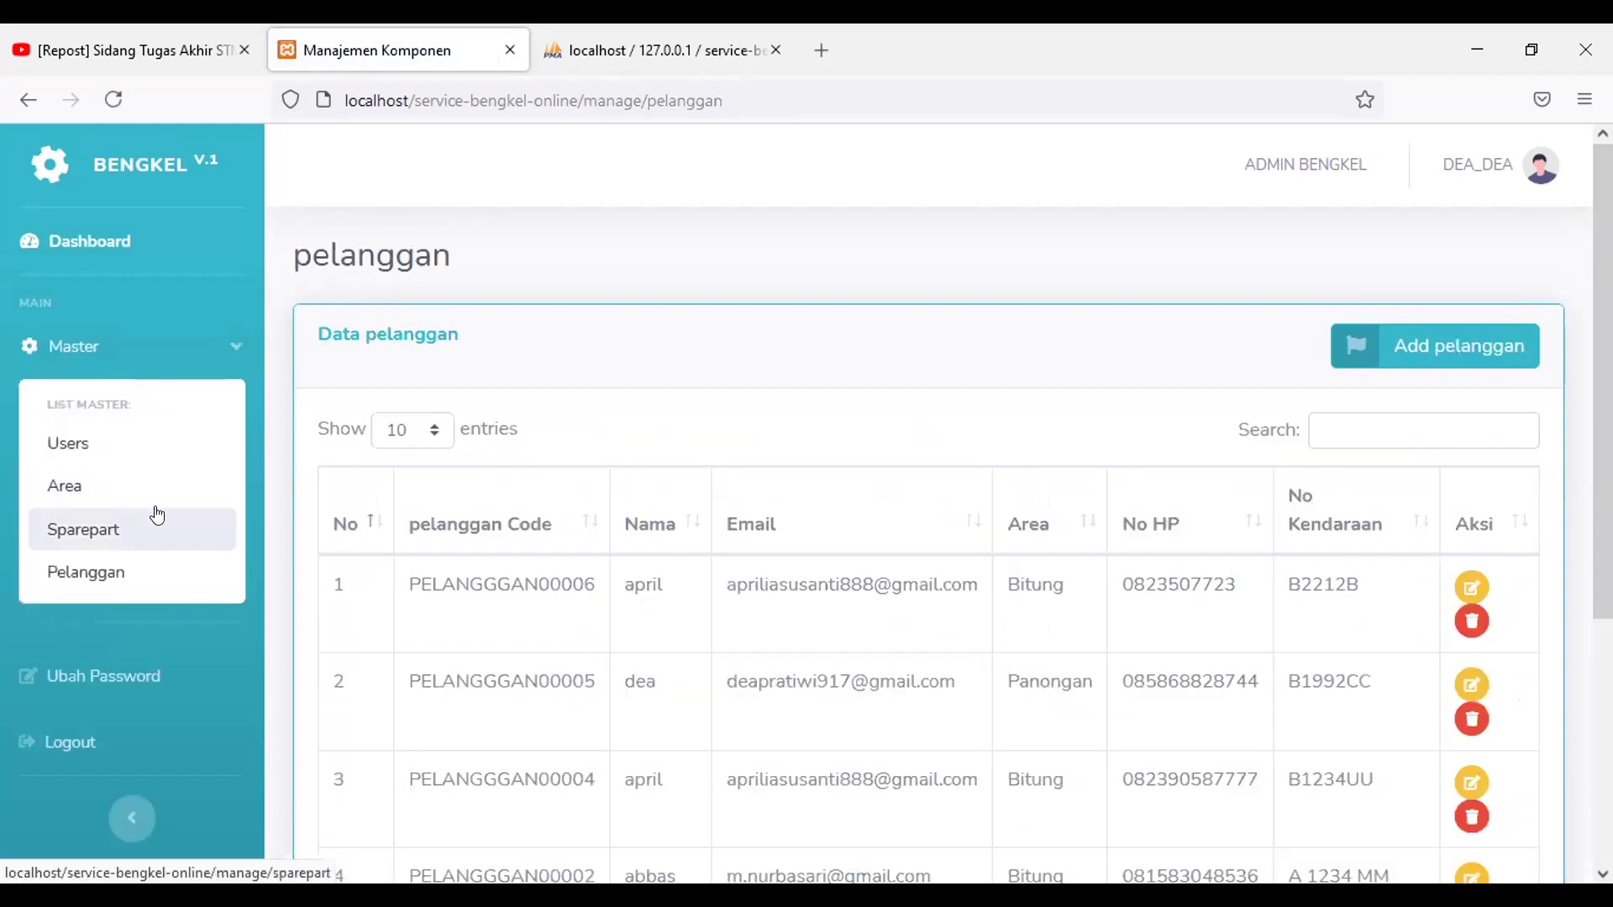
pyautogui.click(163, 534)
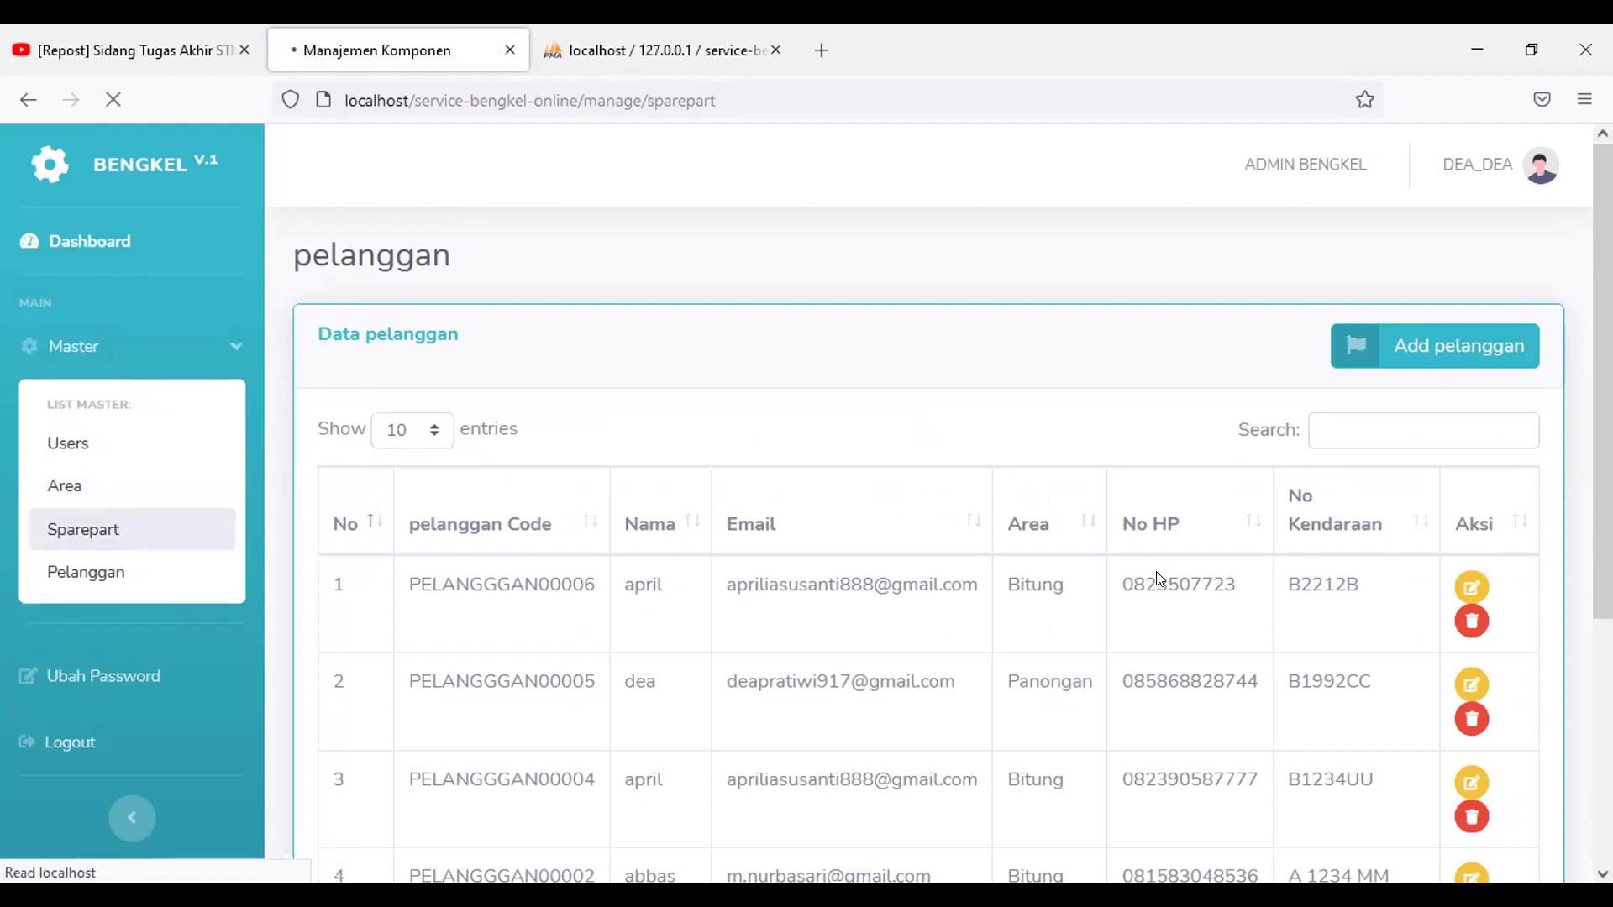
pyautogui.scroll(-1, 1402, 346)
pyautogui.scroll(1, 1403, 346)
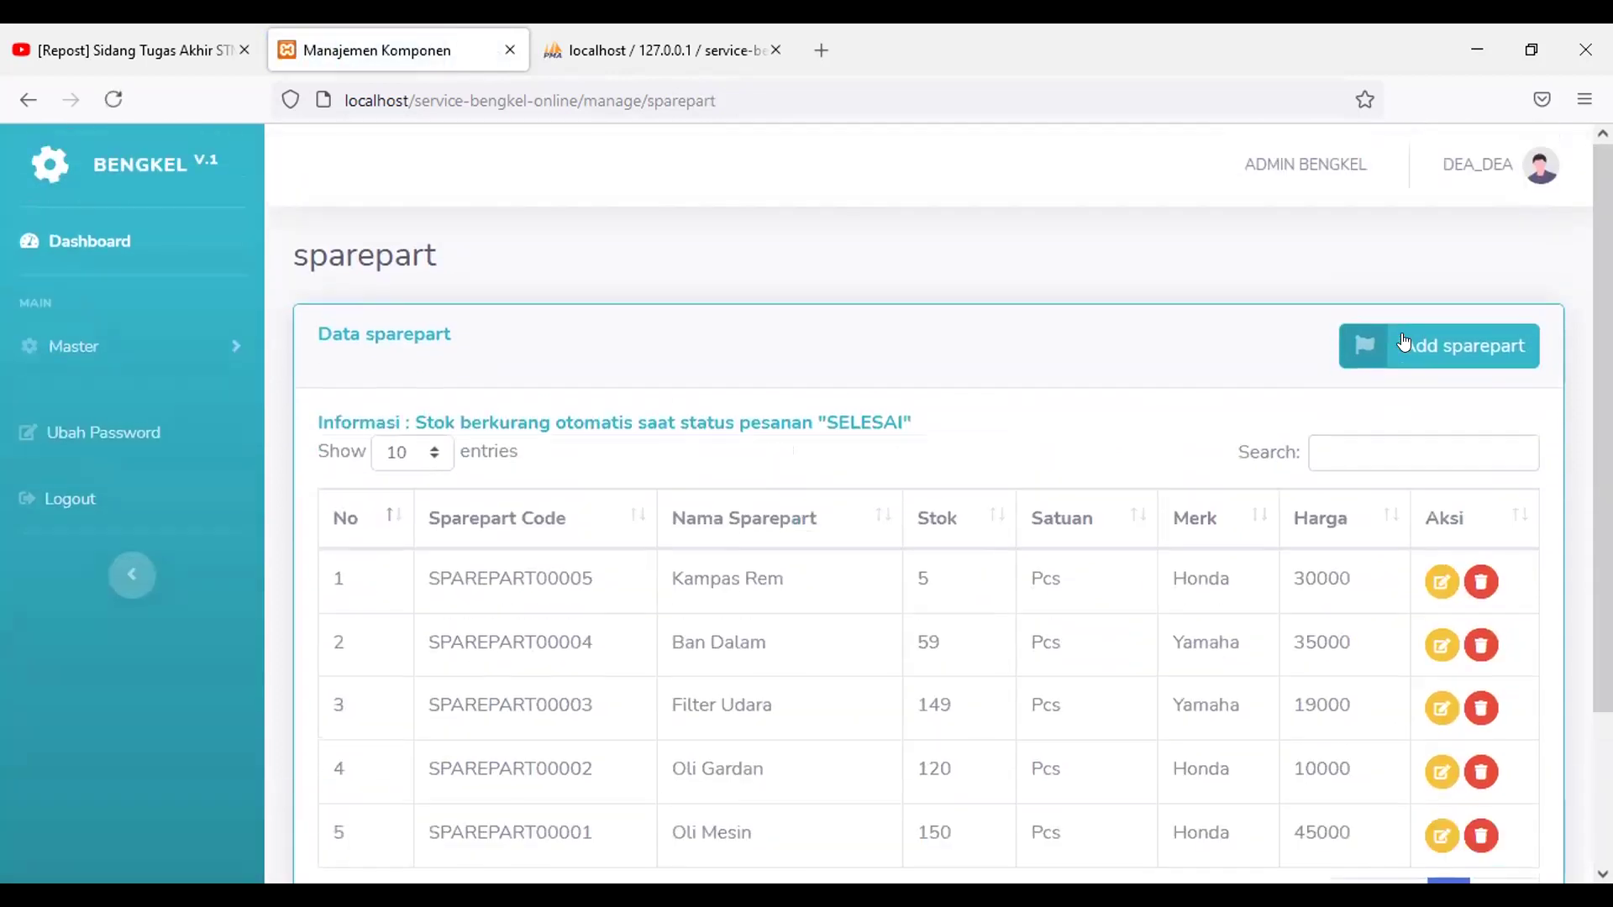
# Step: Start a new sparepart and enter the name 'MInyak Rem'
pyautogui.click(948, 571)
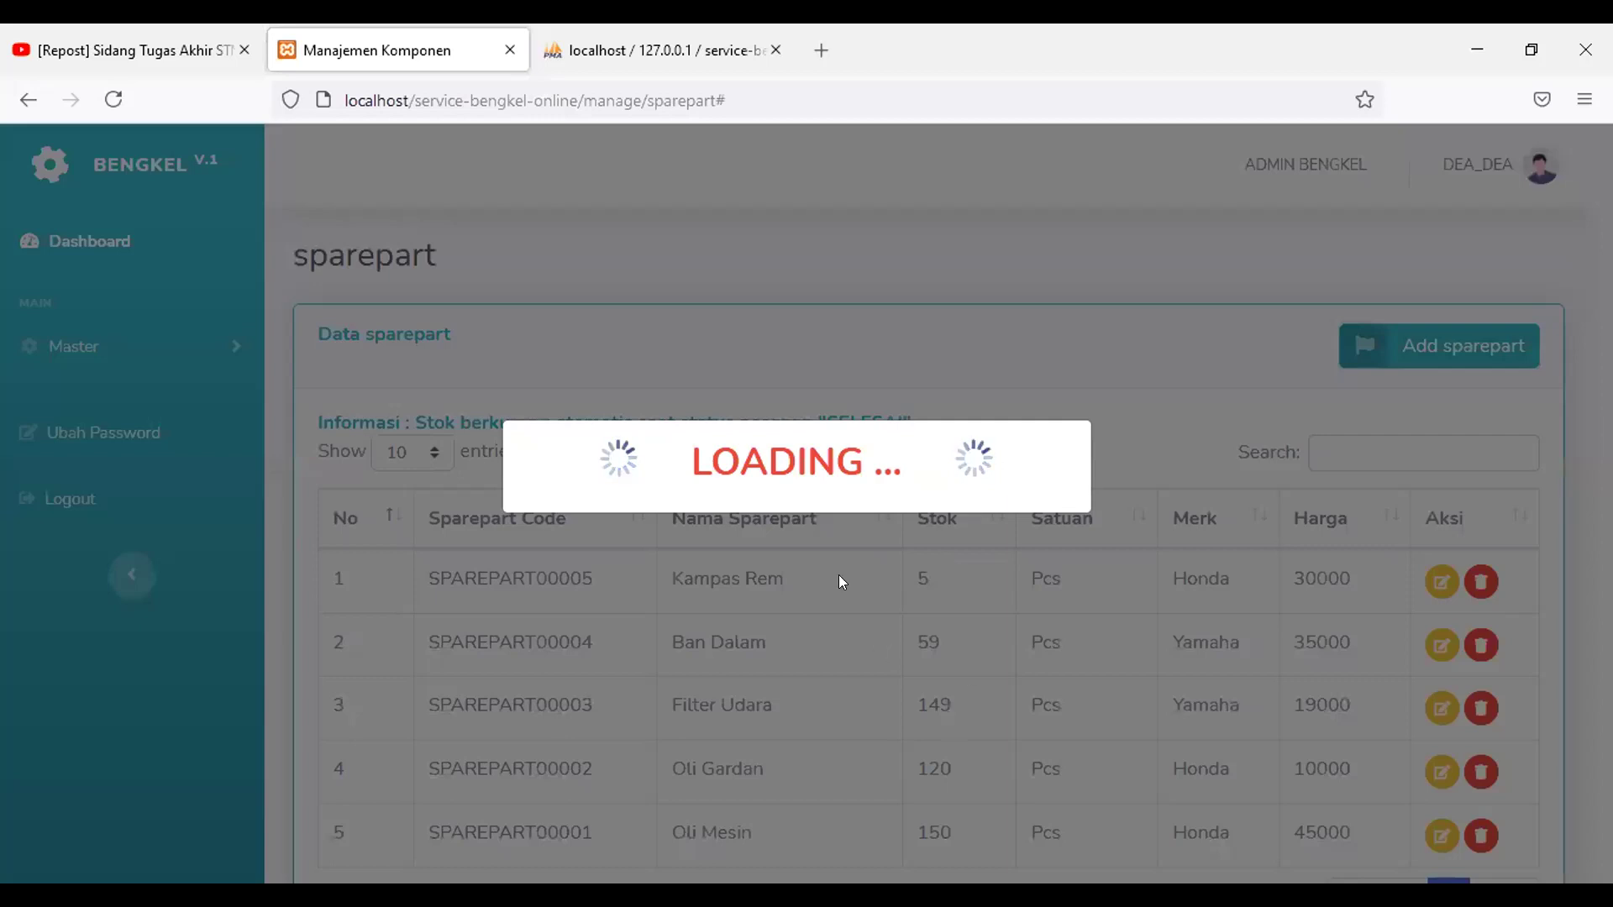
pyautogui.scroll(-4, 1011, 608)
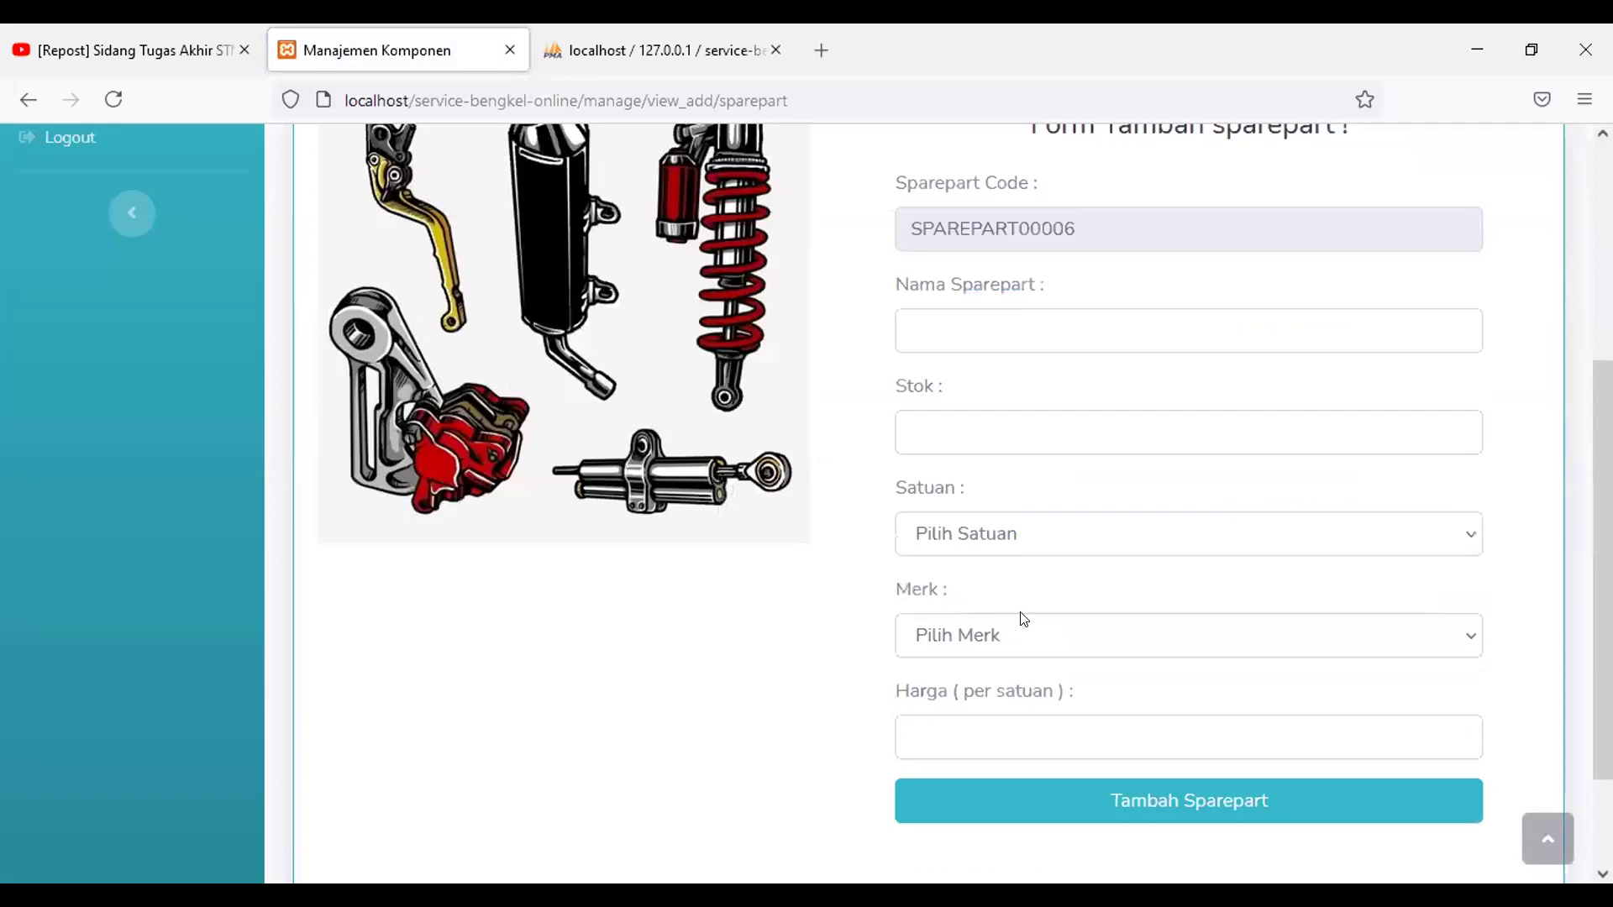
pyautogui.scroll(2, 1014, 613)
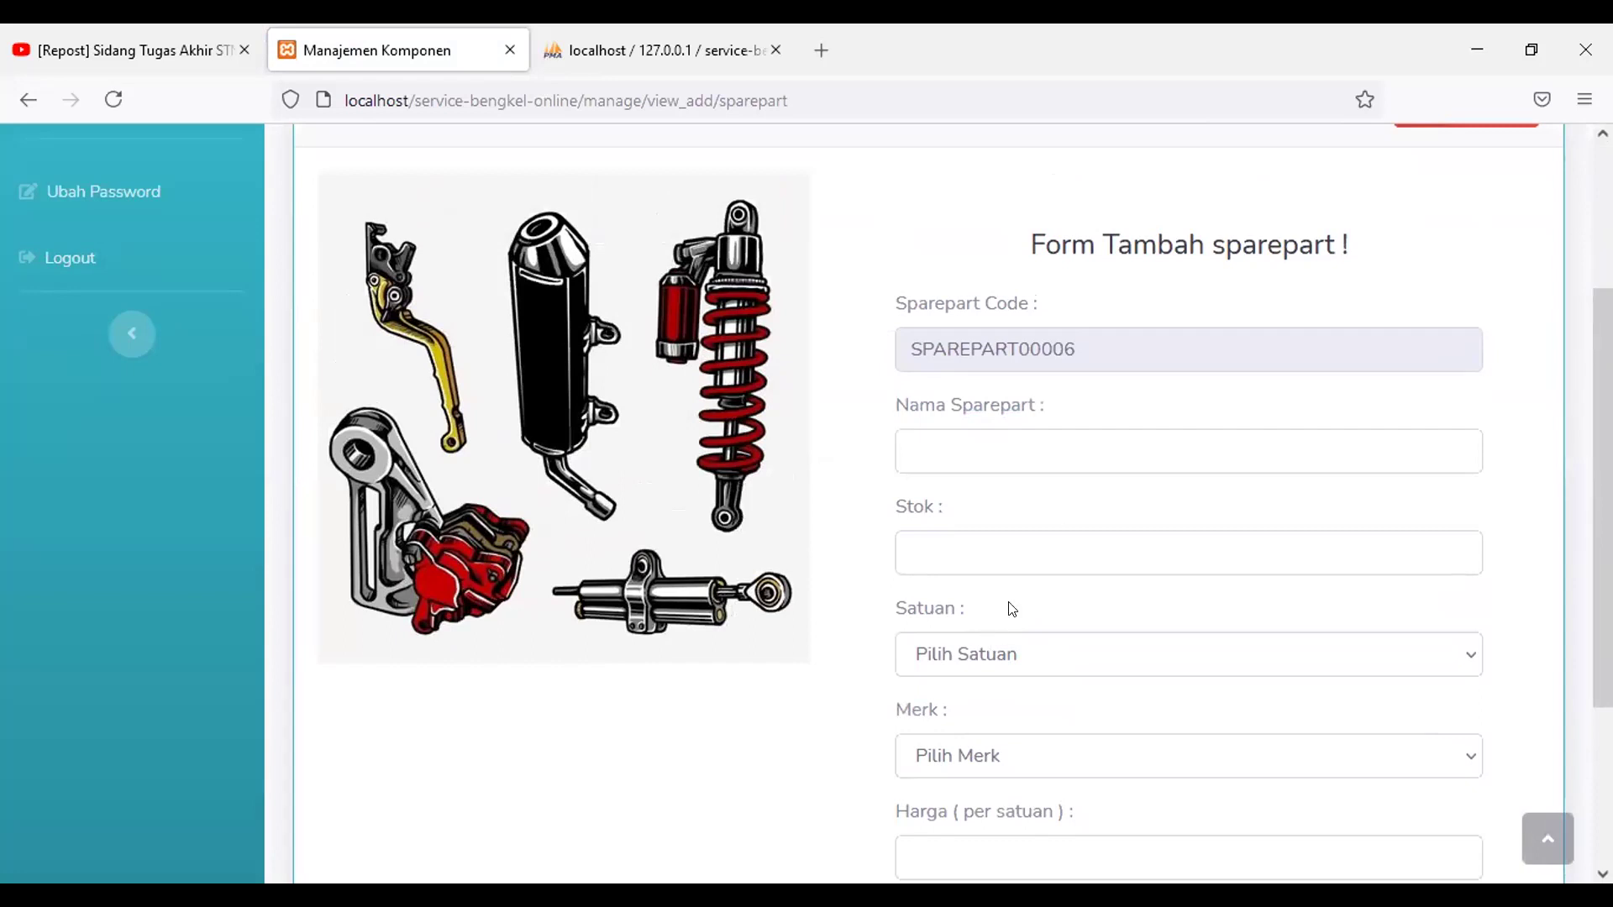
pyautogui.click(1028, 452)
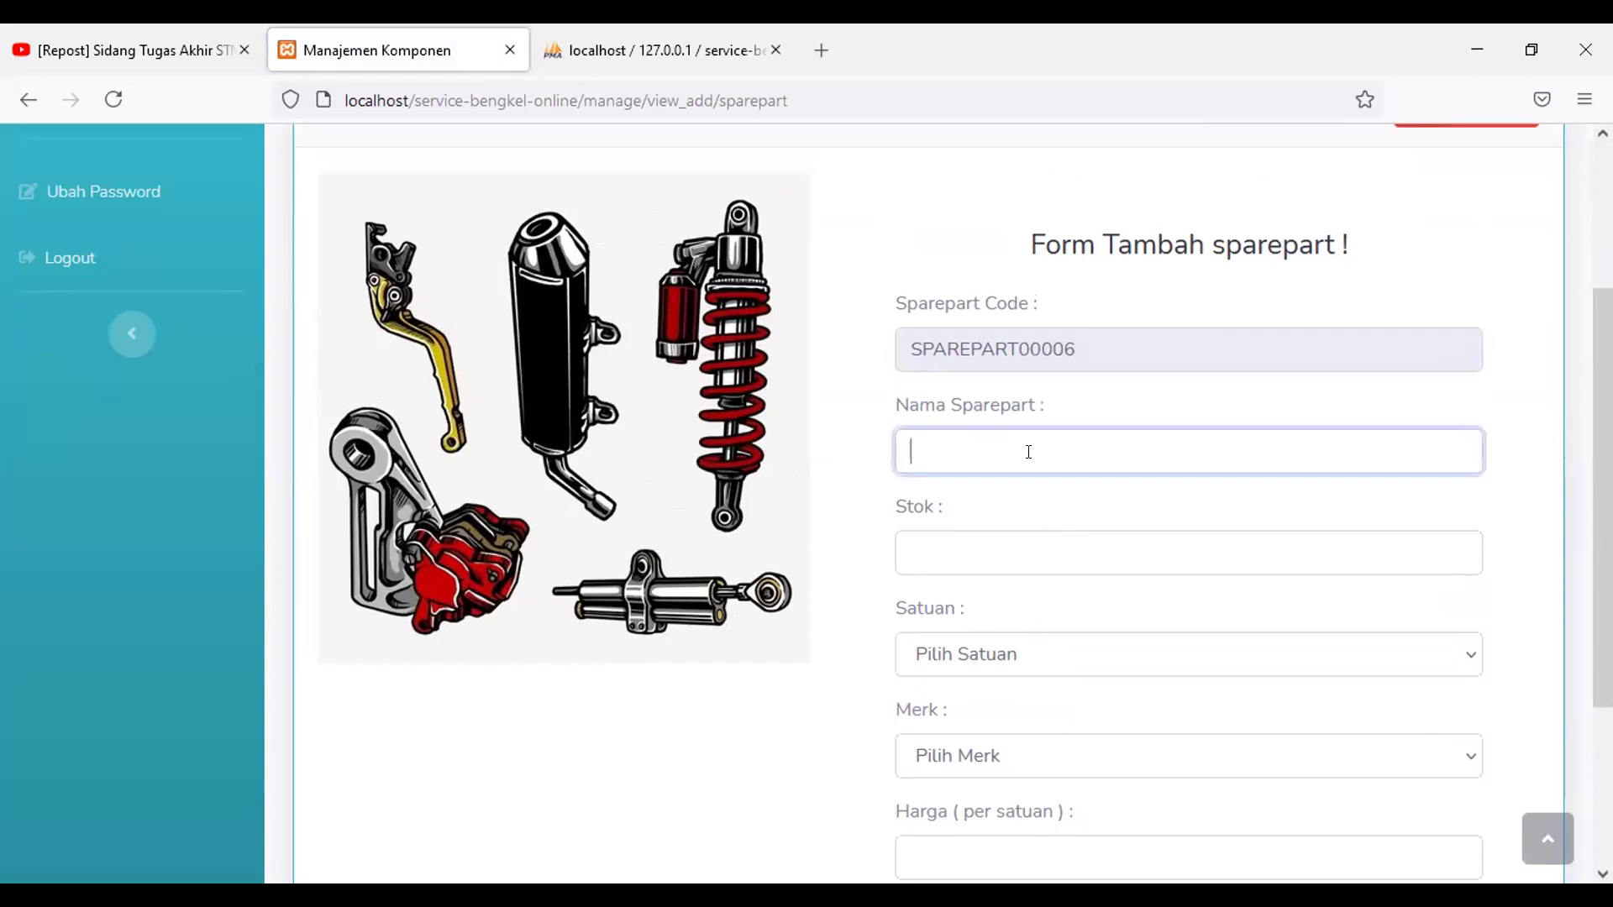
pyautogui.write('MInyak Rem')
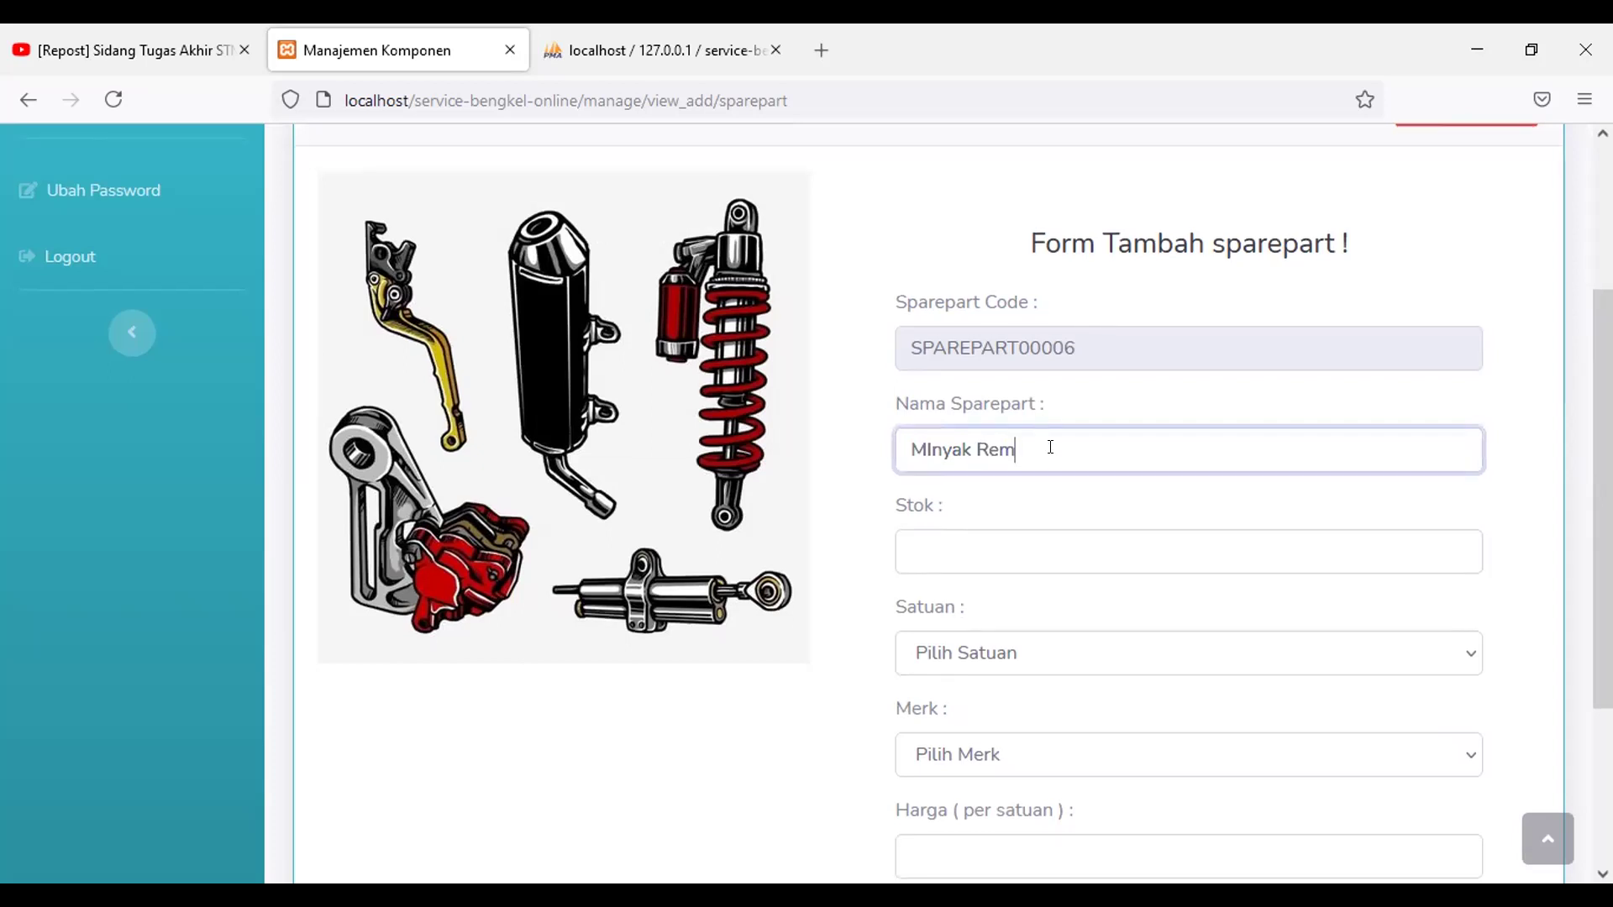
# Step: Set the new part's stock to 5 and its unit to Pcs
pyautogui.scroll(-2, 1054, 496)
pyautogui.click(1028, 432)
pyautogui.write('5')
pyautogui.scroll(-2, 1028, 432)
pyautogui.click(1024, 393)
pyautogui.click(1030, 480)
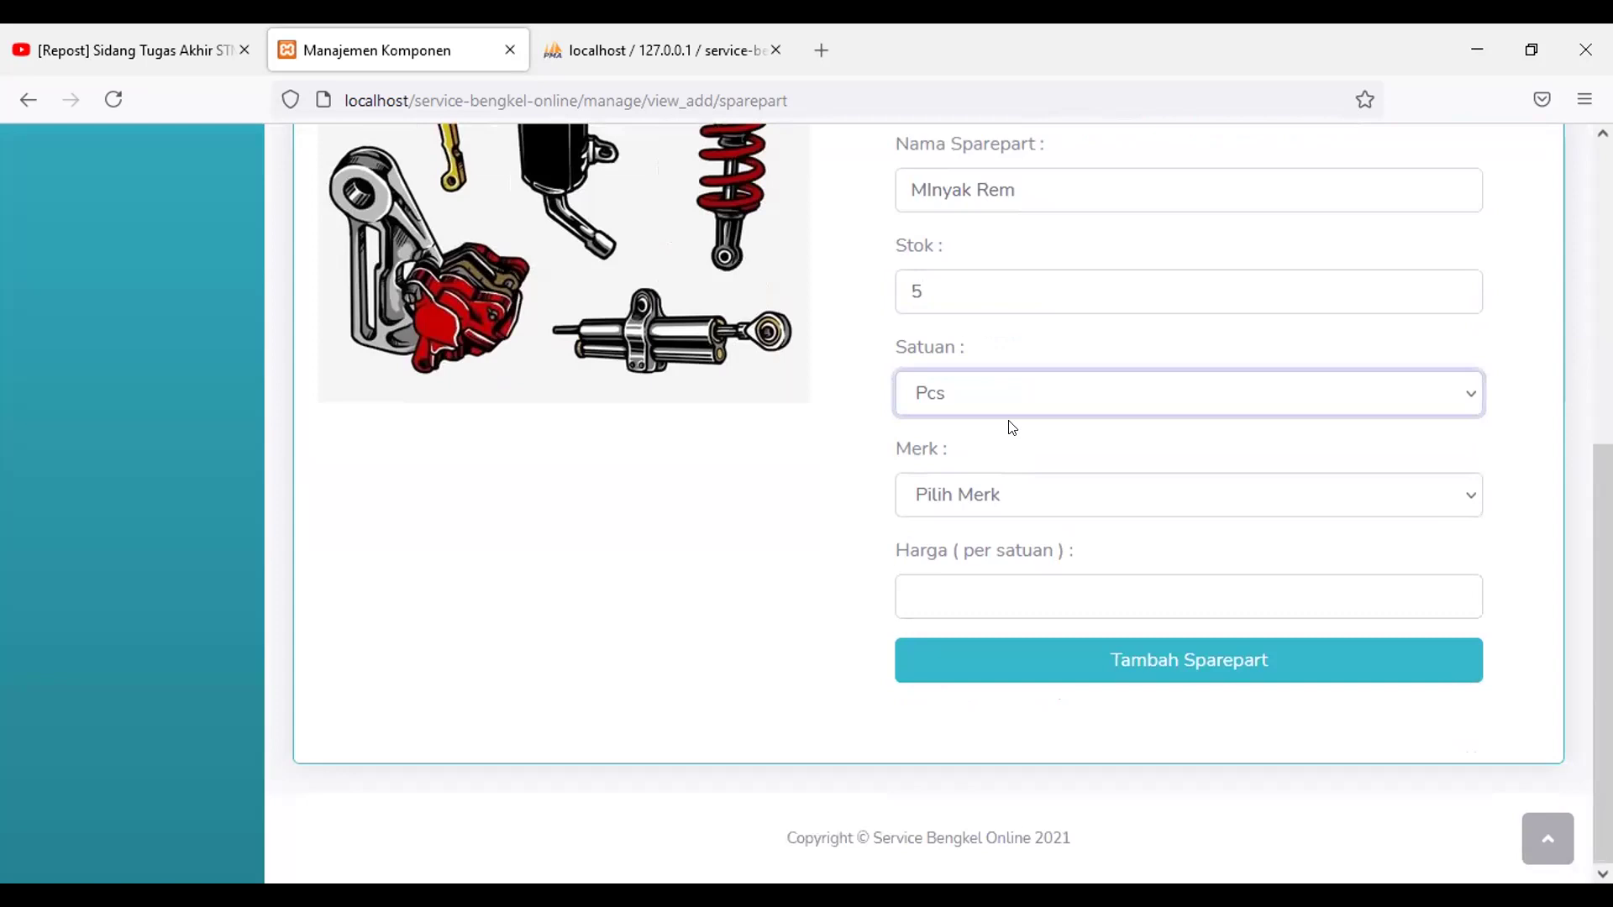
pyautogui.click(1005, 395)
pyautogui.click(1045, 481)
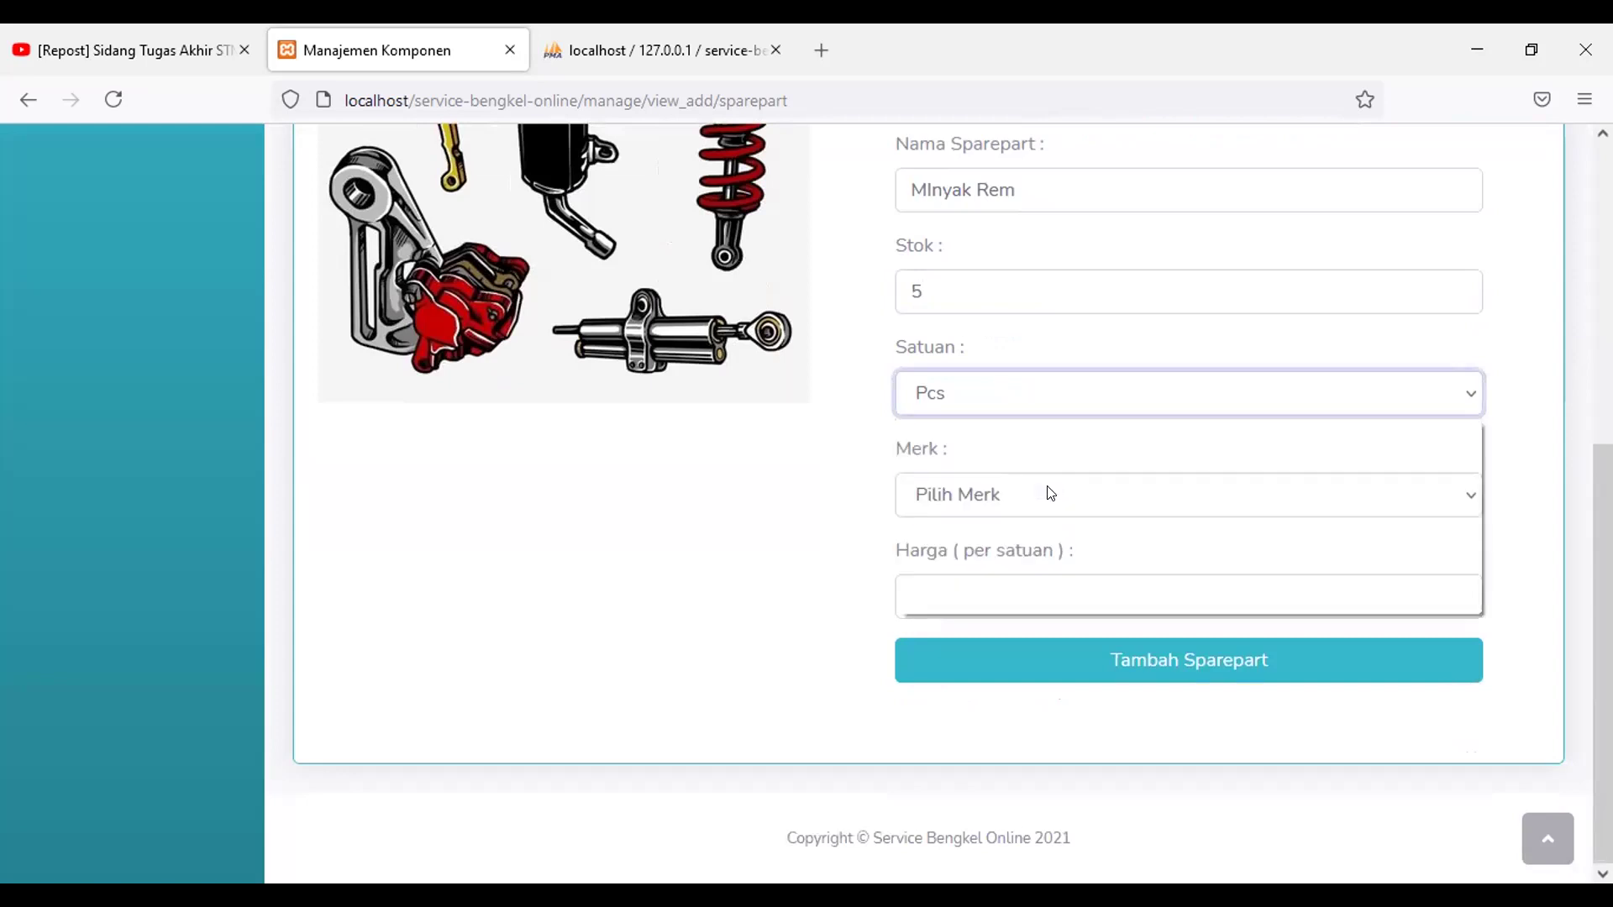
pyautogui.click(1058, 494)
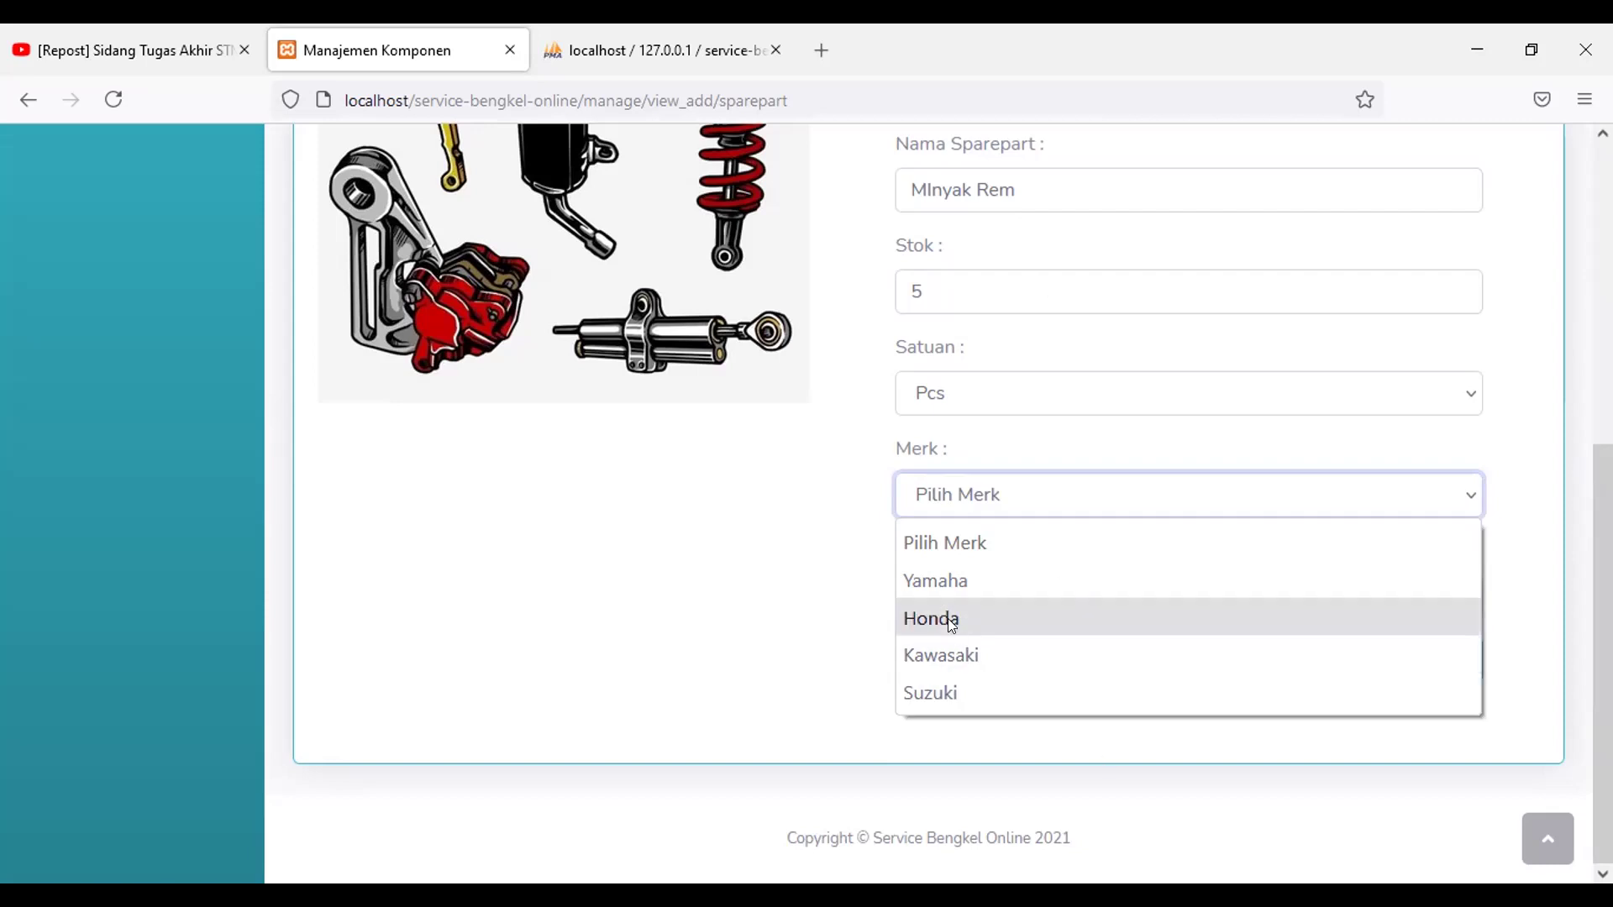
# Step: Choose brand Honda, enter price 35000, and save MInyak Rem as a sparepart
pyautogui.click(1071, 623)
pyautogui.click(1059, 591)
pyautogui.write('35000')
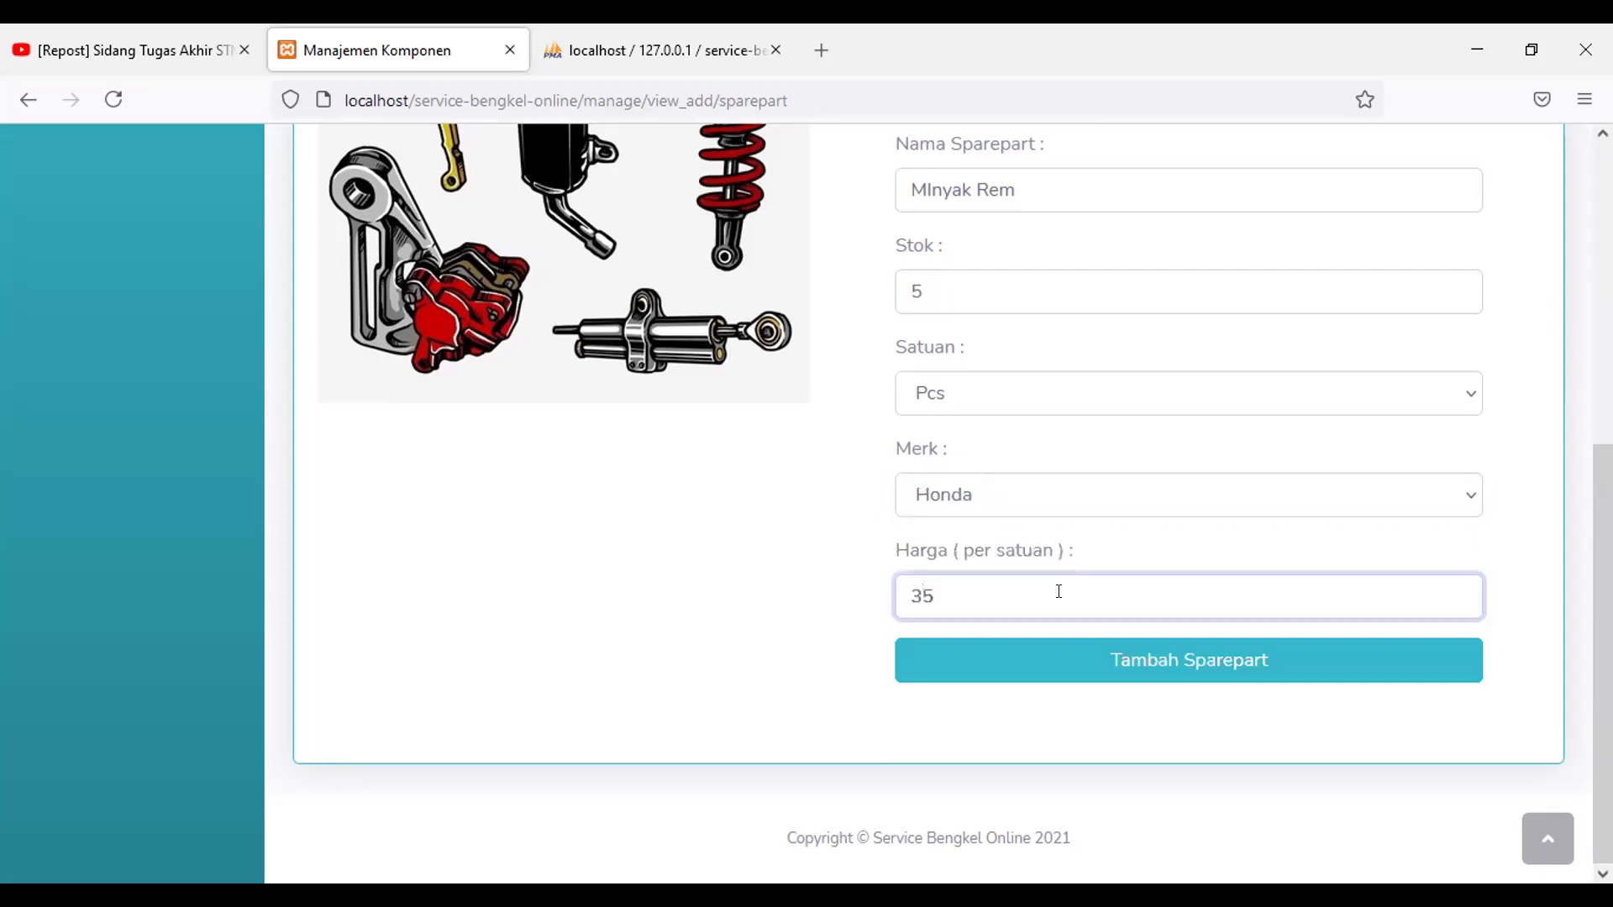
pyautogui.click(1096, 672)
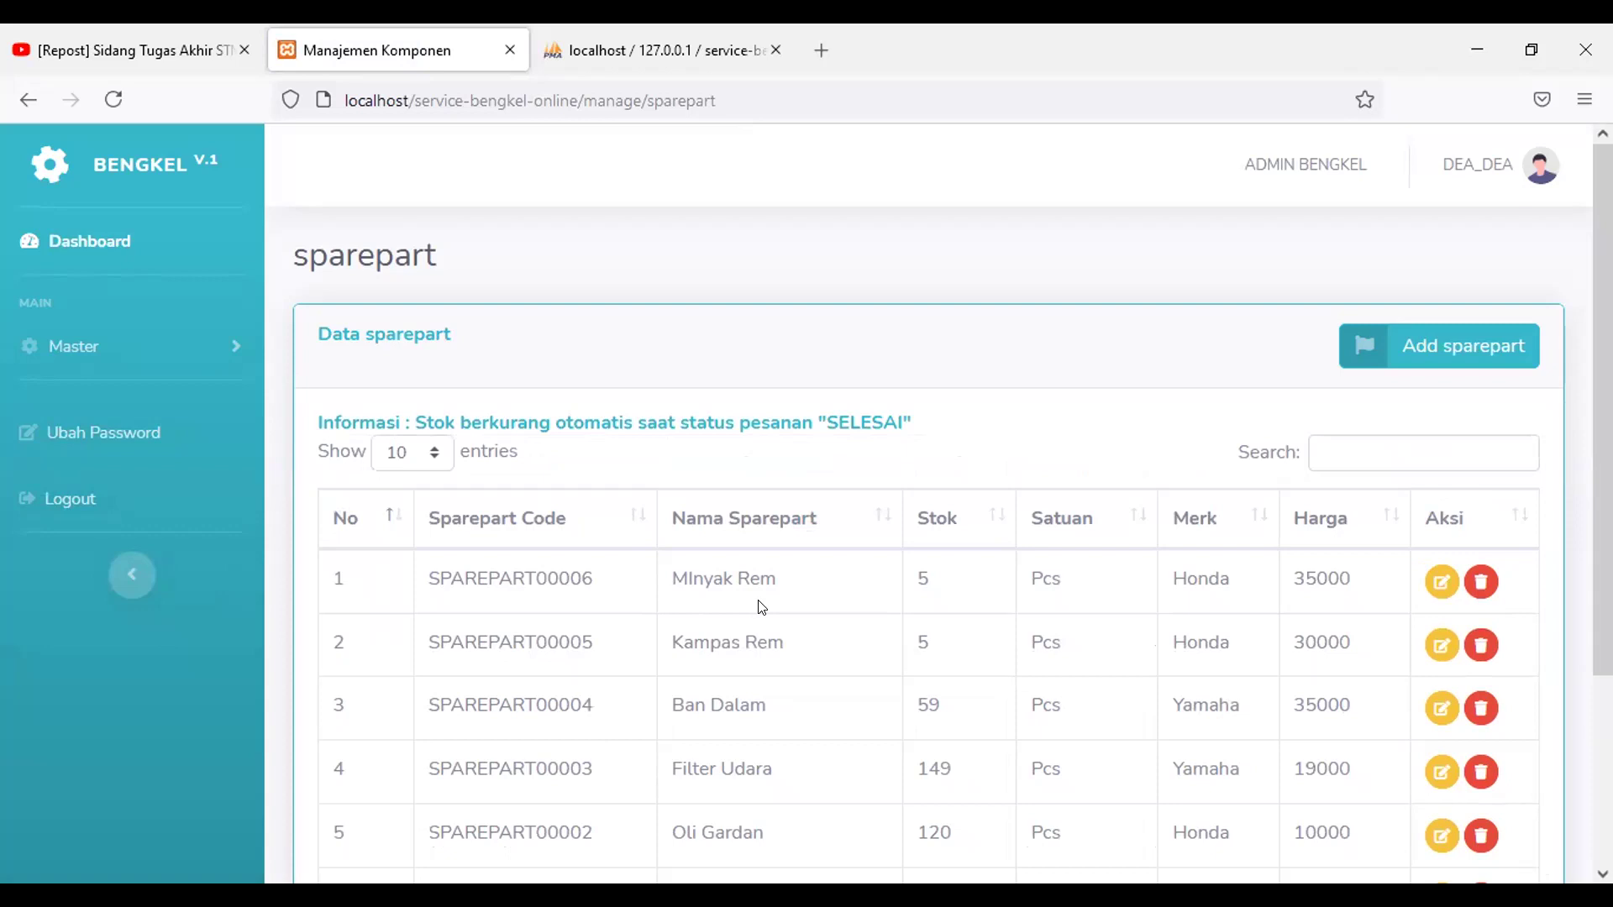
# Step: Log out of the admin account and confirm the logout
pyautogui.click(1484, 189)
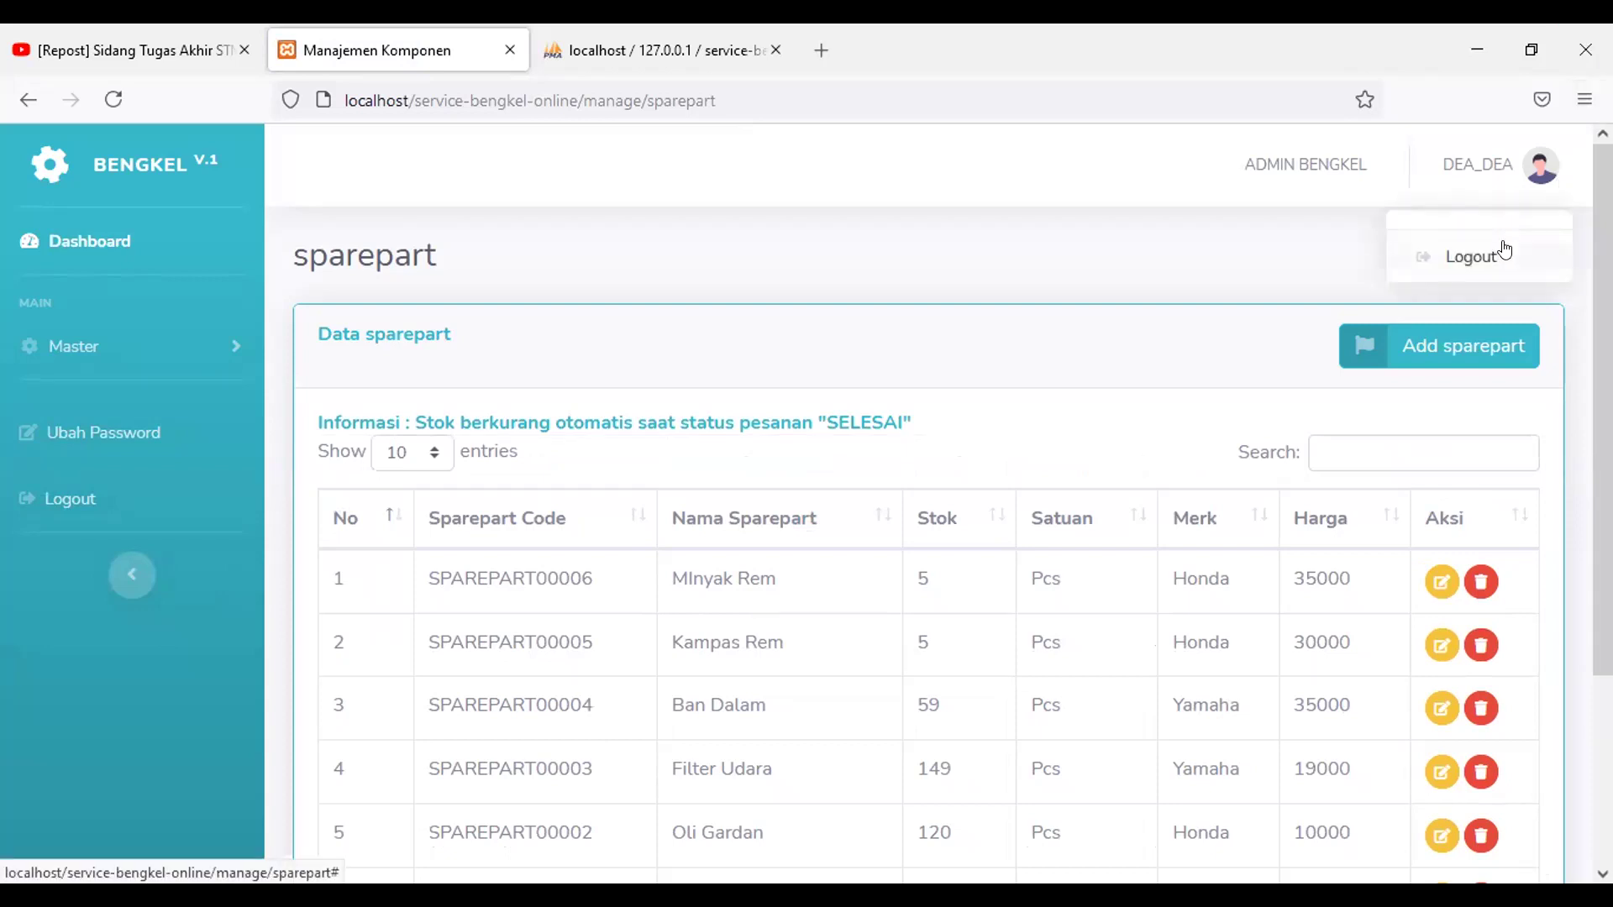
pyautogui.press('Tab')
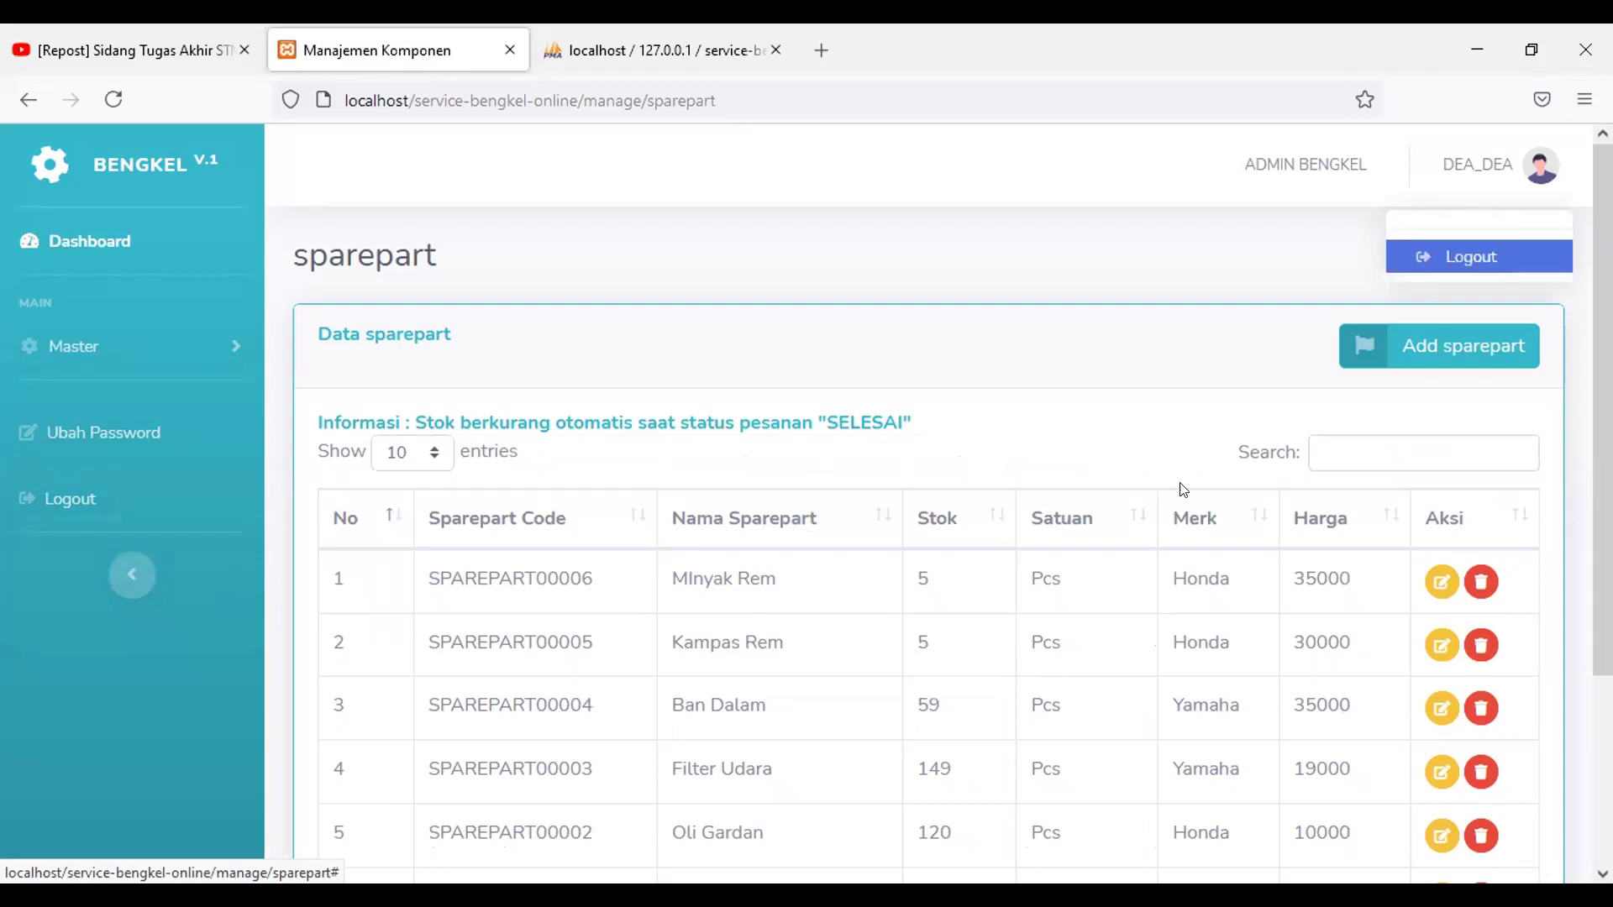
pyautogui.press('Return')
pyautogui.click(1010, 355)
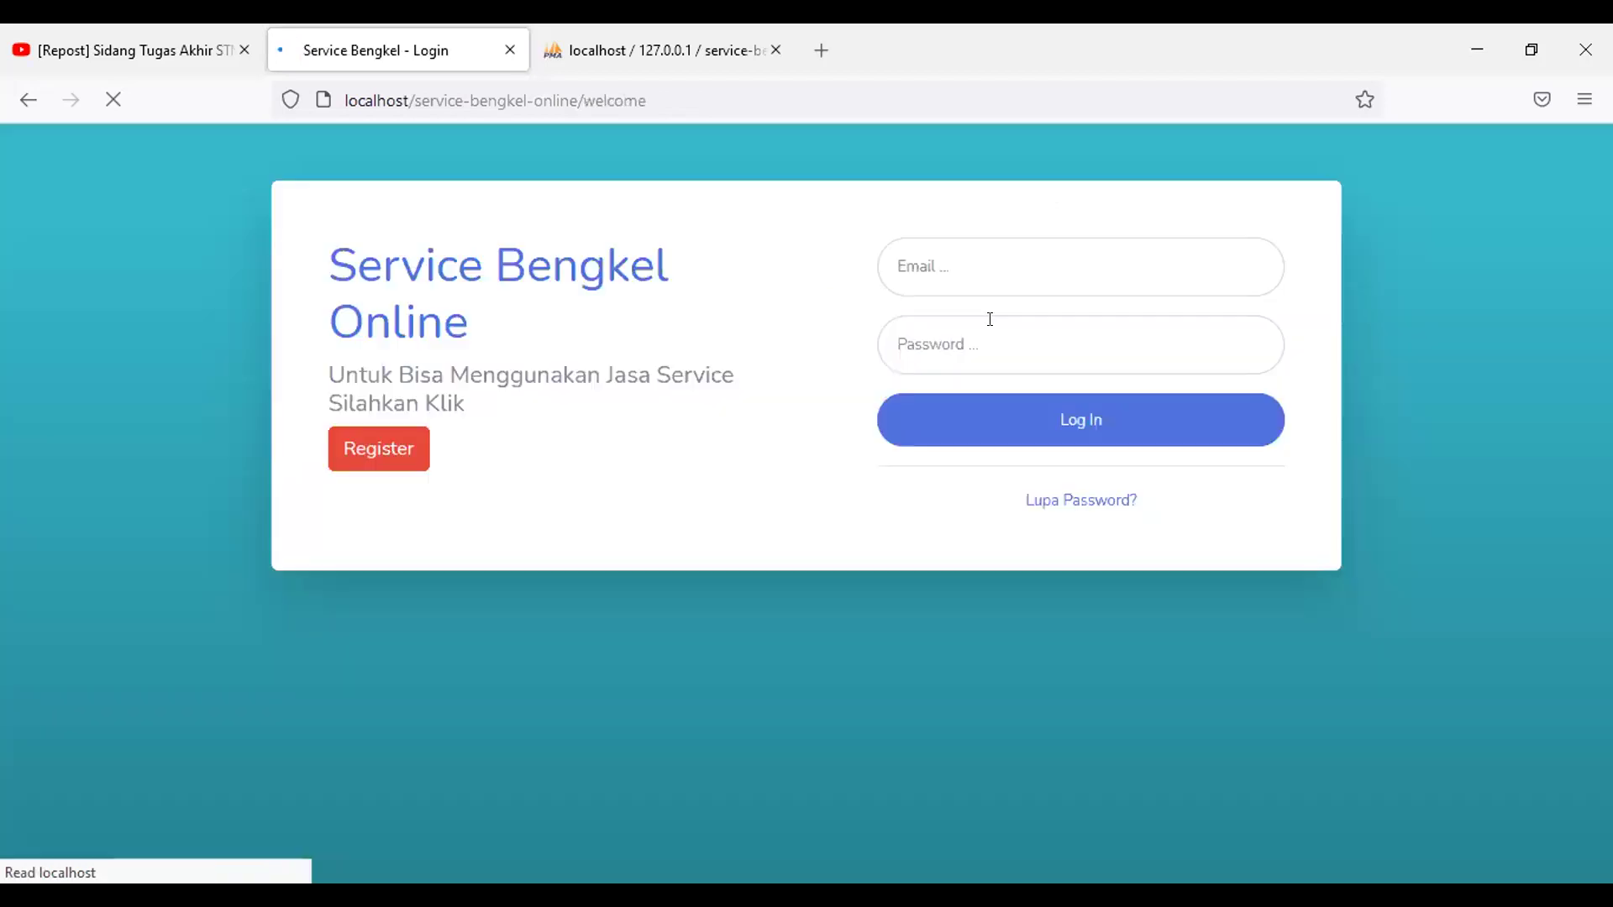
# Step: Sign in with the customer's e-mail address and password
pyautogui.click(973, 267)
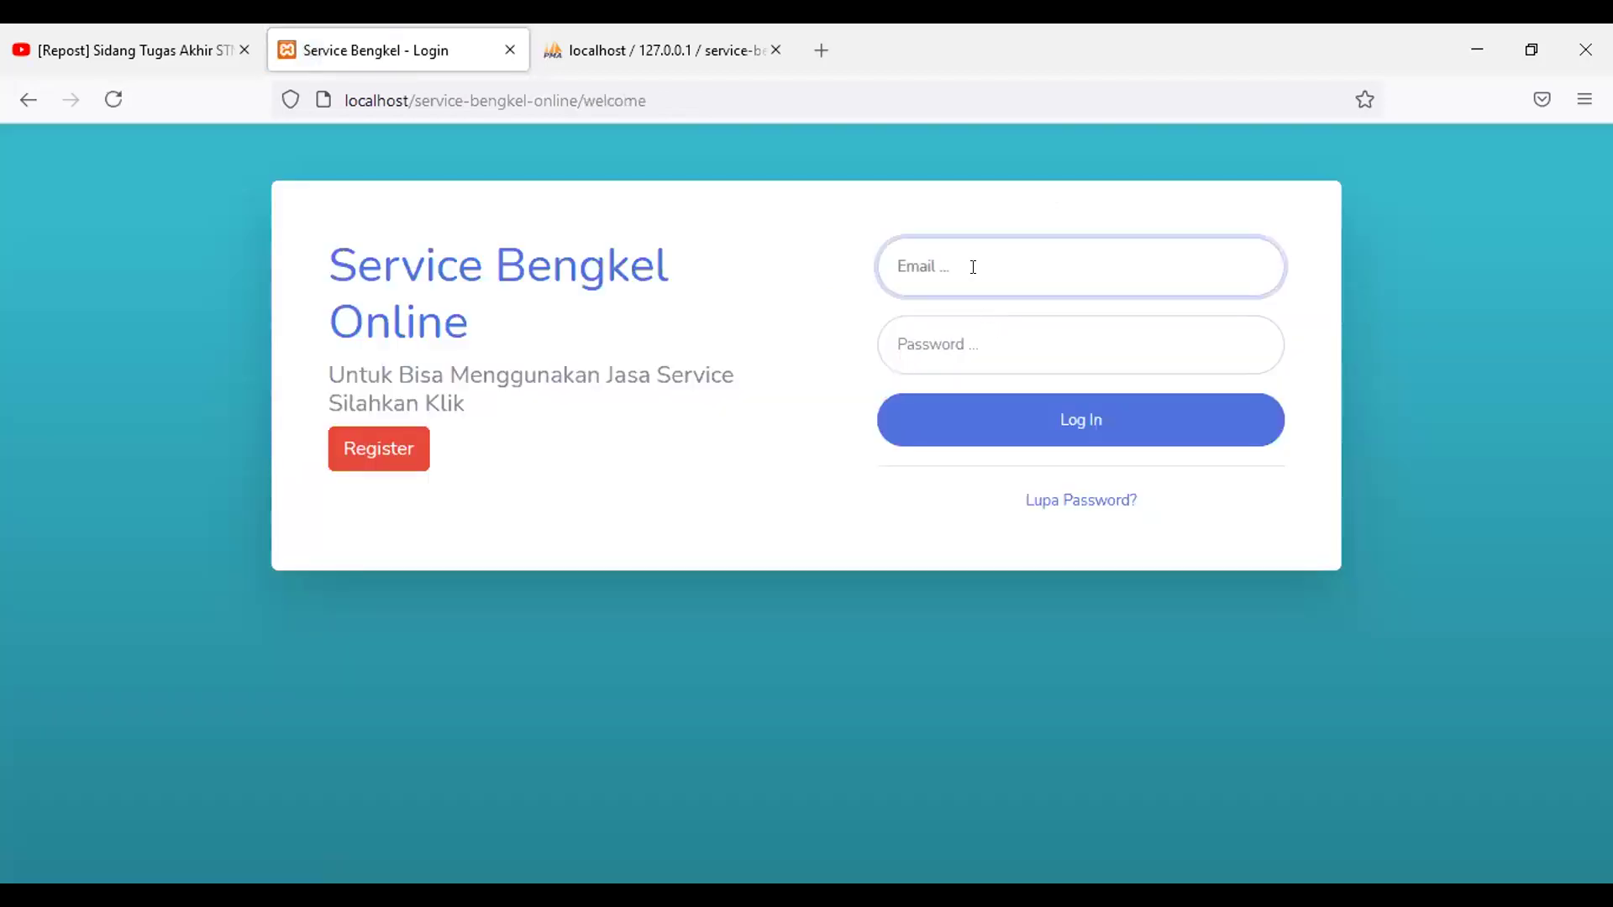
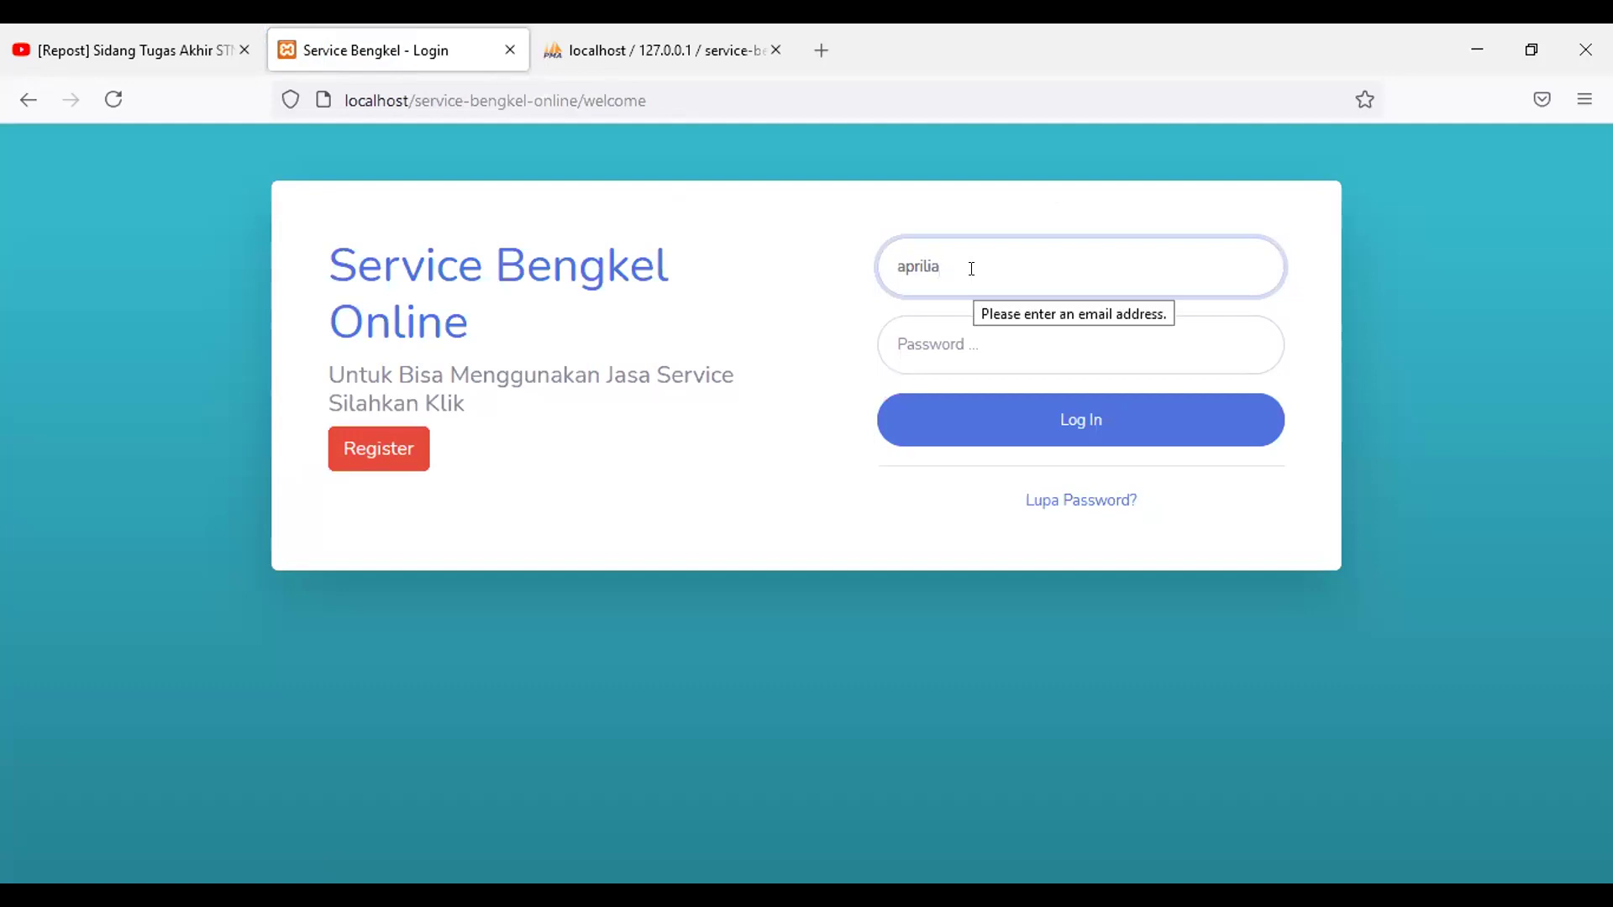
pyautogui.click(1013, 342)
pyautogui.hotkey('ctrl', 'v')
pyautogui.click(1046, 432)
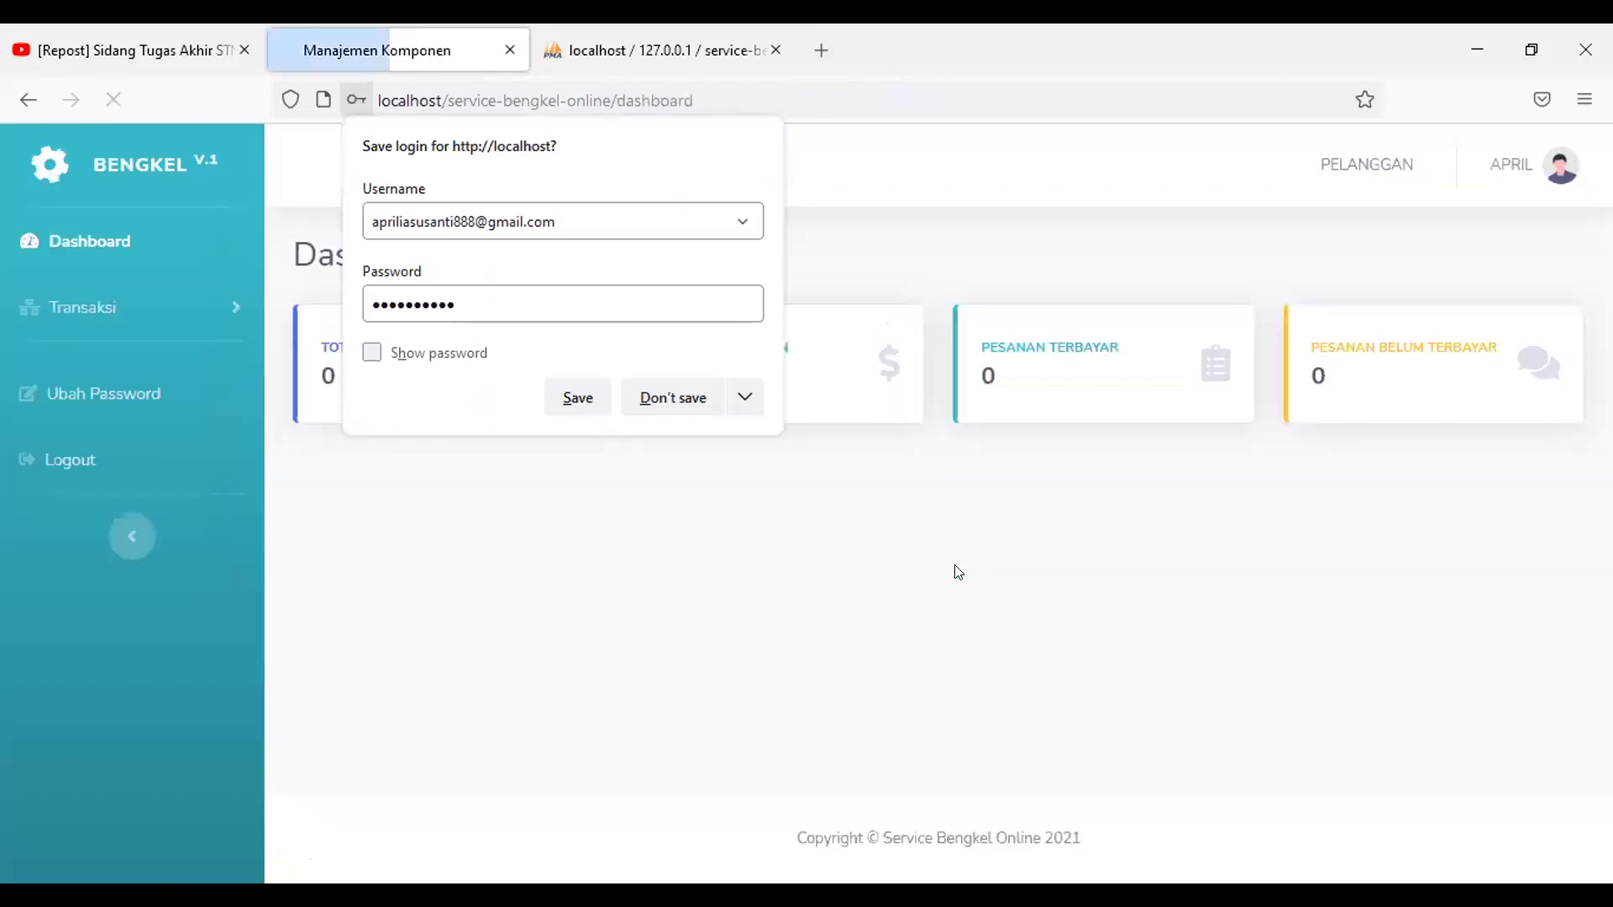
# Step: Dismiss the save-login prompt and open the Transaksi > Pesanan order history
pyautogui.click(958, 572)
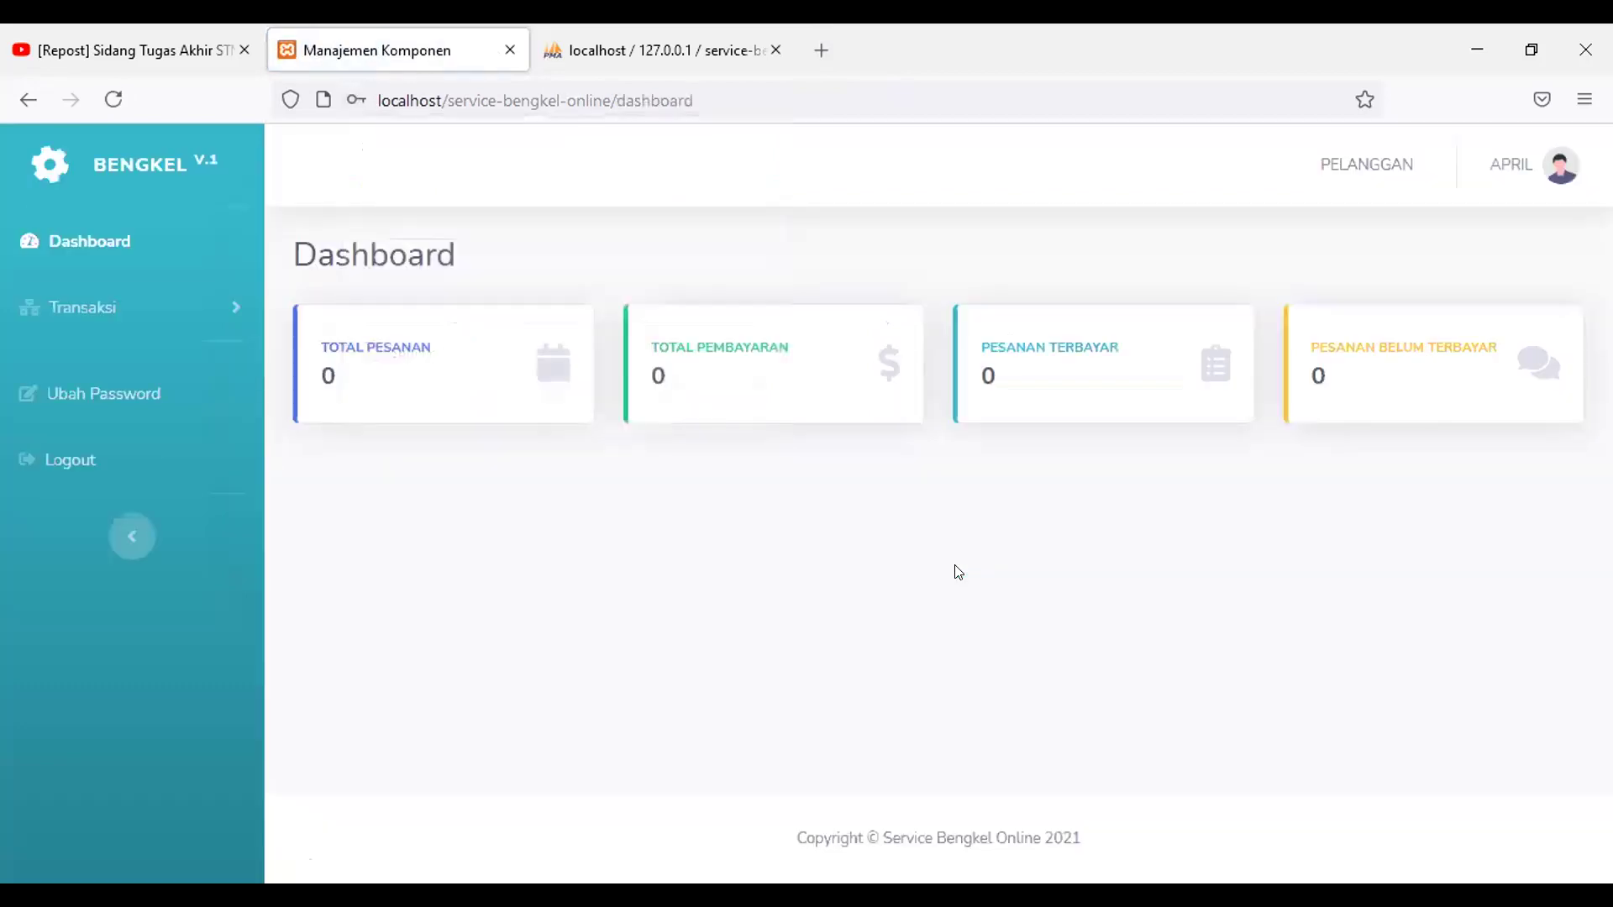
pyautogui.click(202, 324)
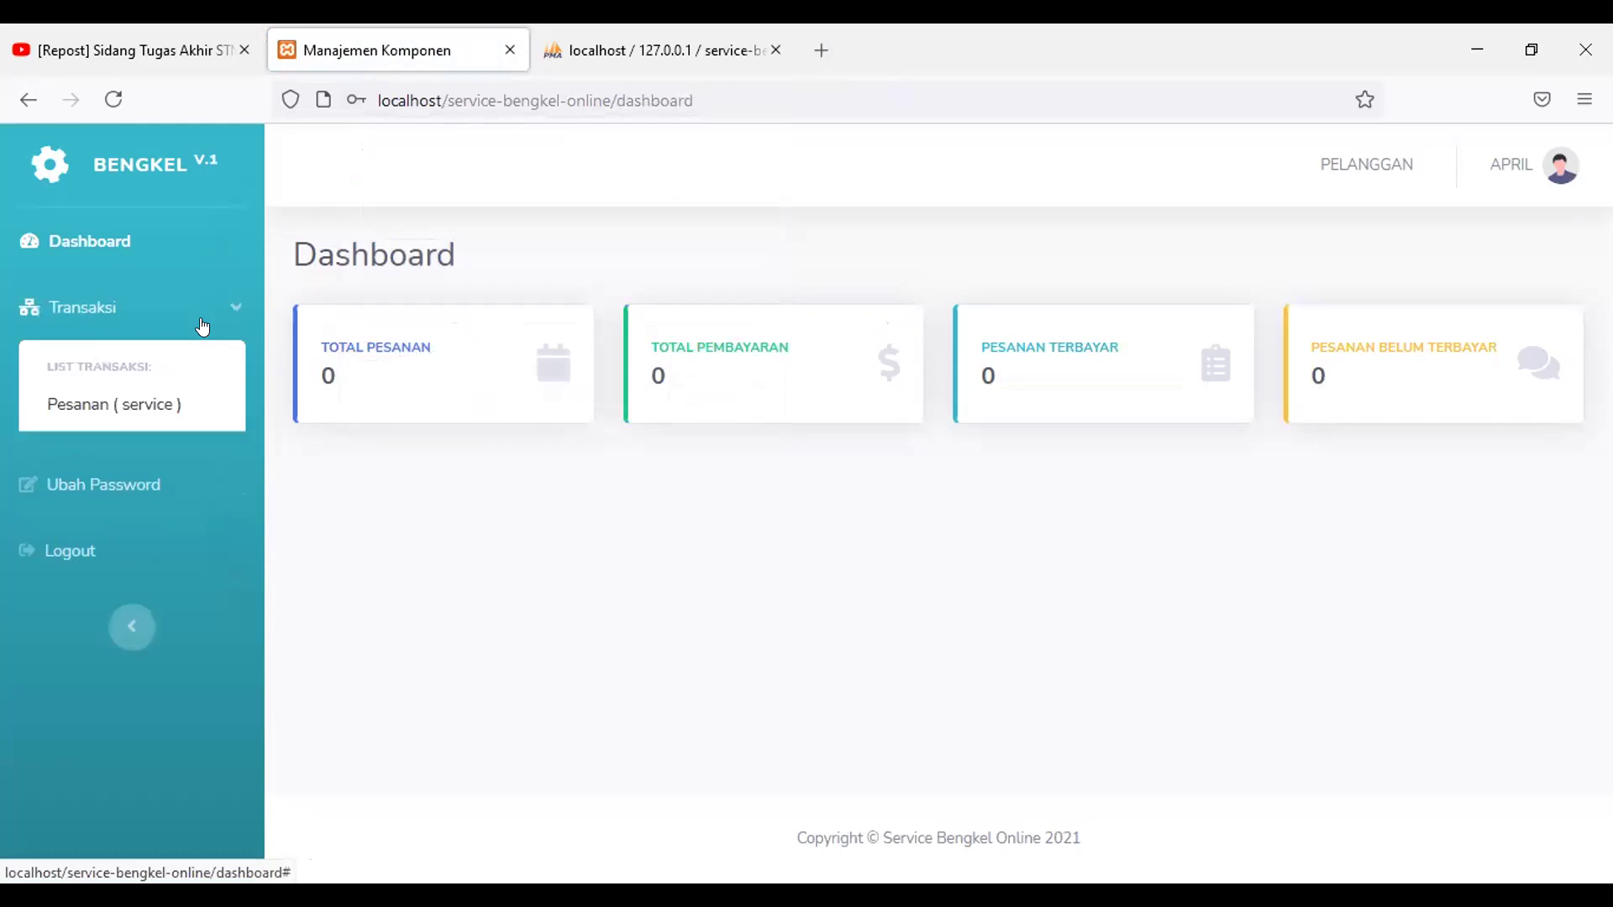
pyautogui.click(186, 410)
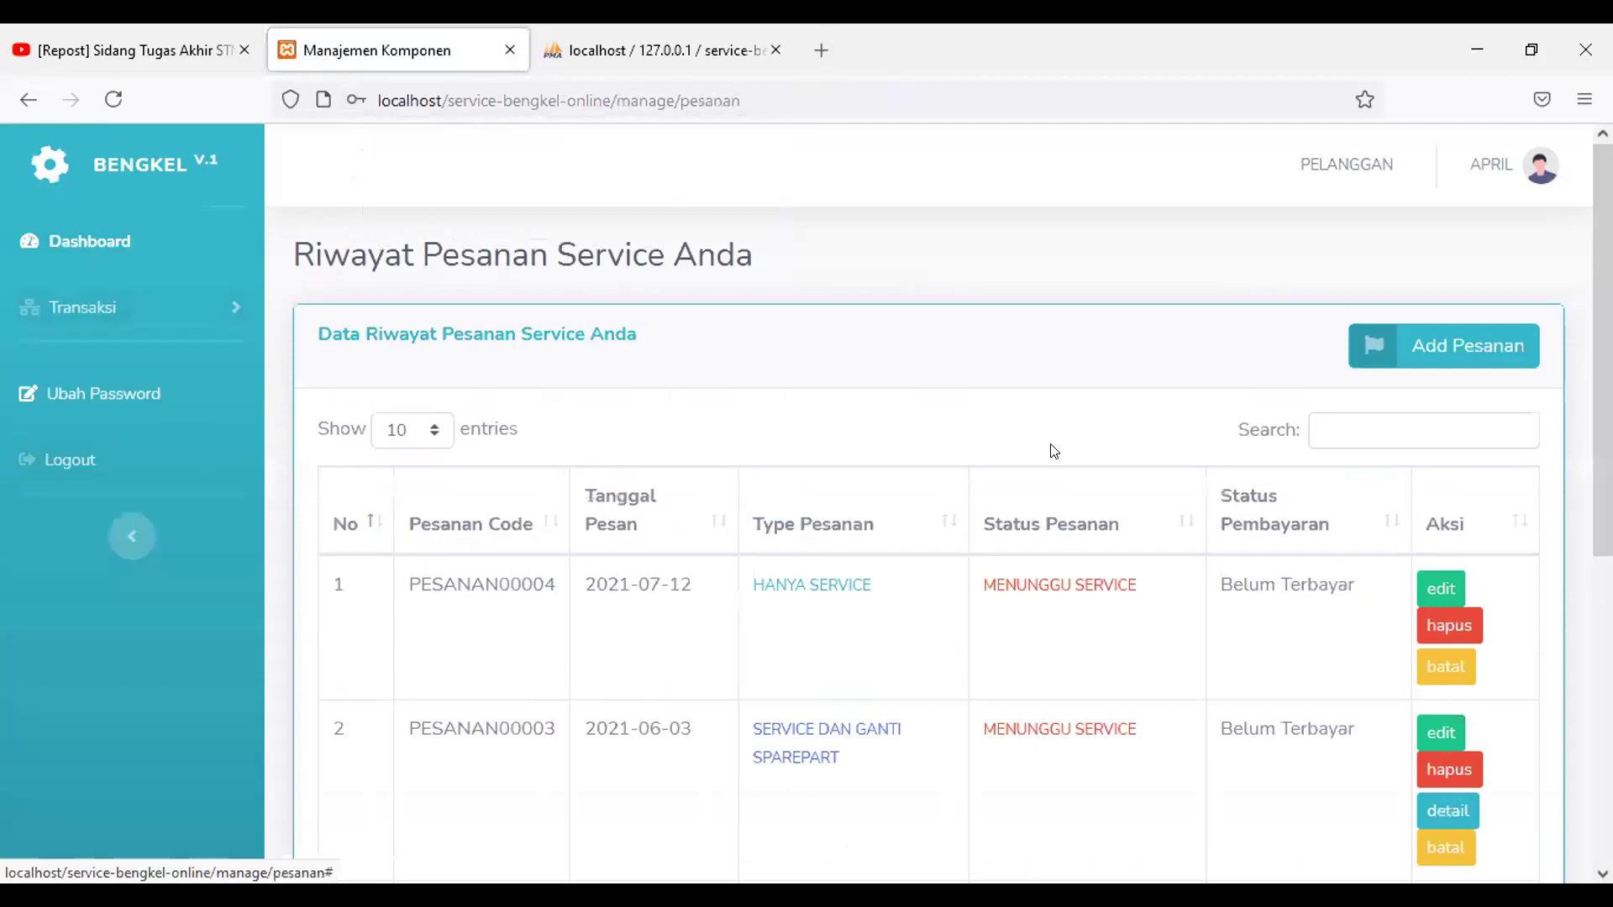
pyautogui.scroll(-1, 1060, 453)
pyautogui.scroll(2, 1061, 454)
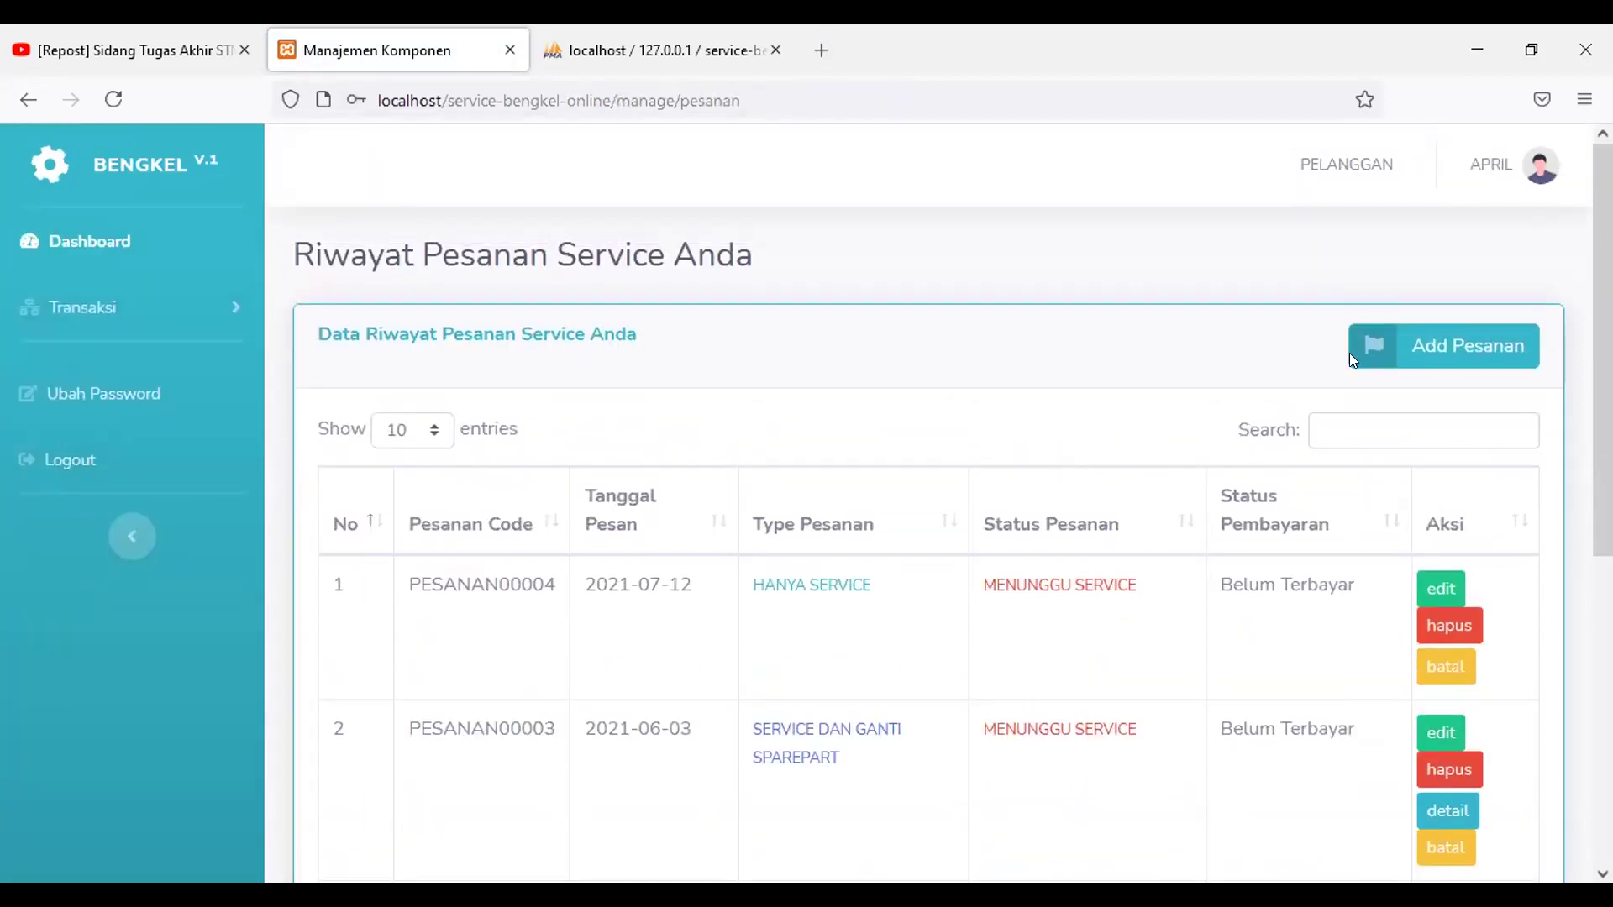
# Step: Start a new order of type 'service dan ganti sparepart'
pyautogui.click(1454, 352)
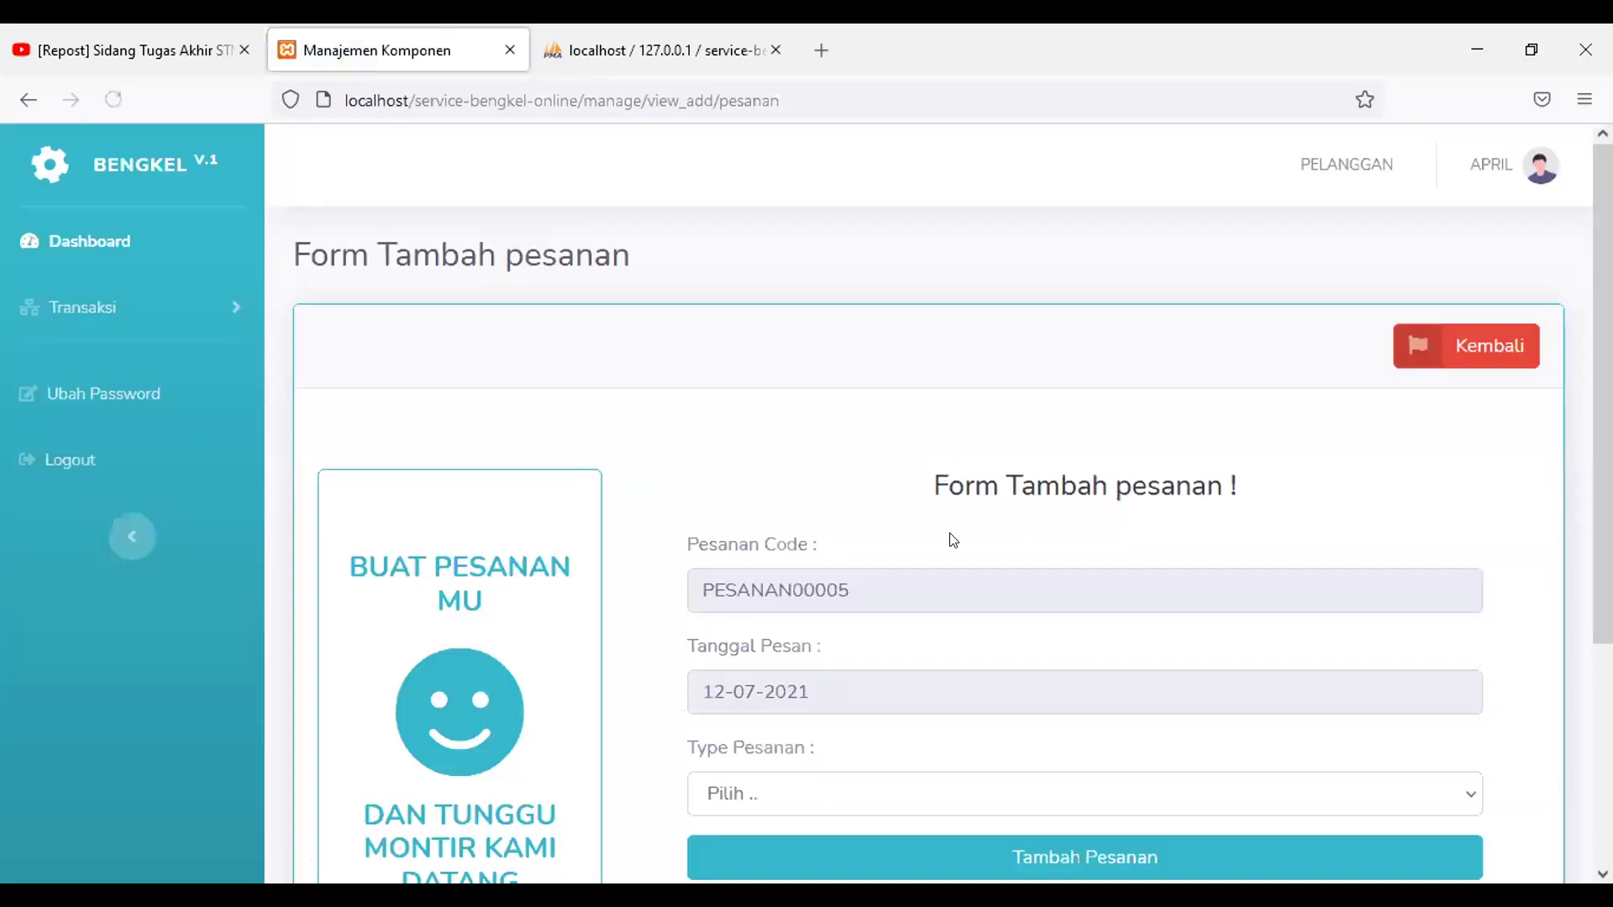
pyautogui.scroll(-2, 952, 536)
pyautogui.scroll(-2, 951, 537)
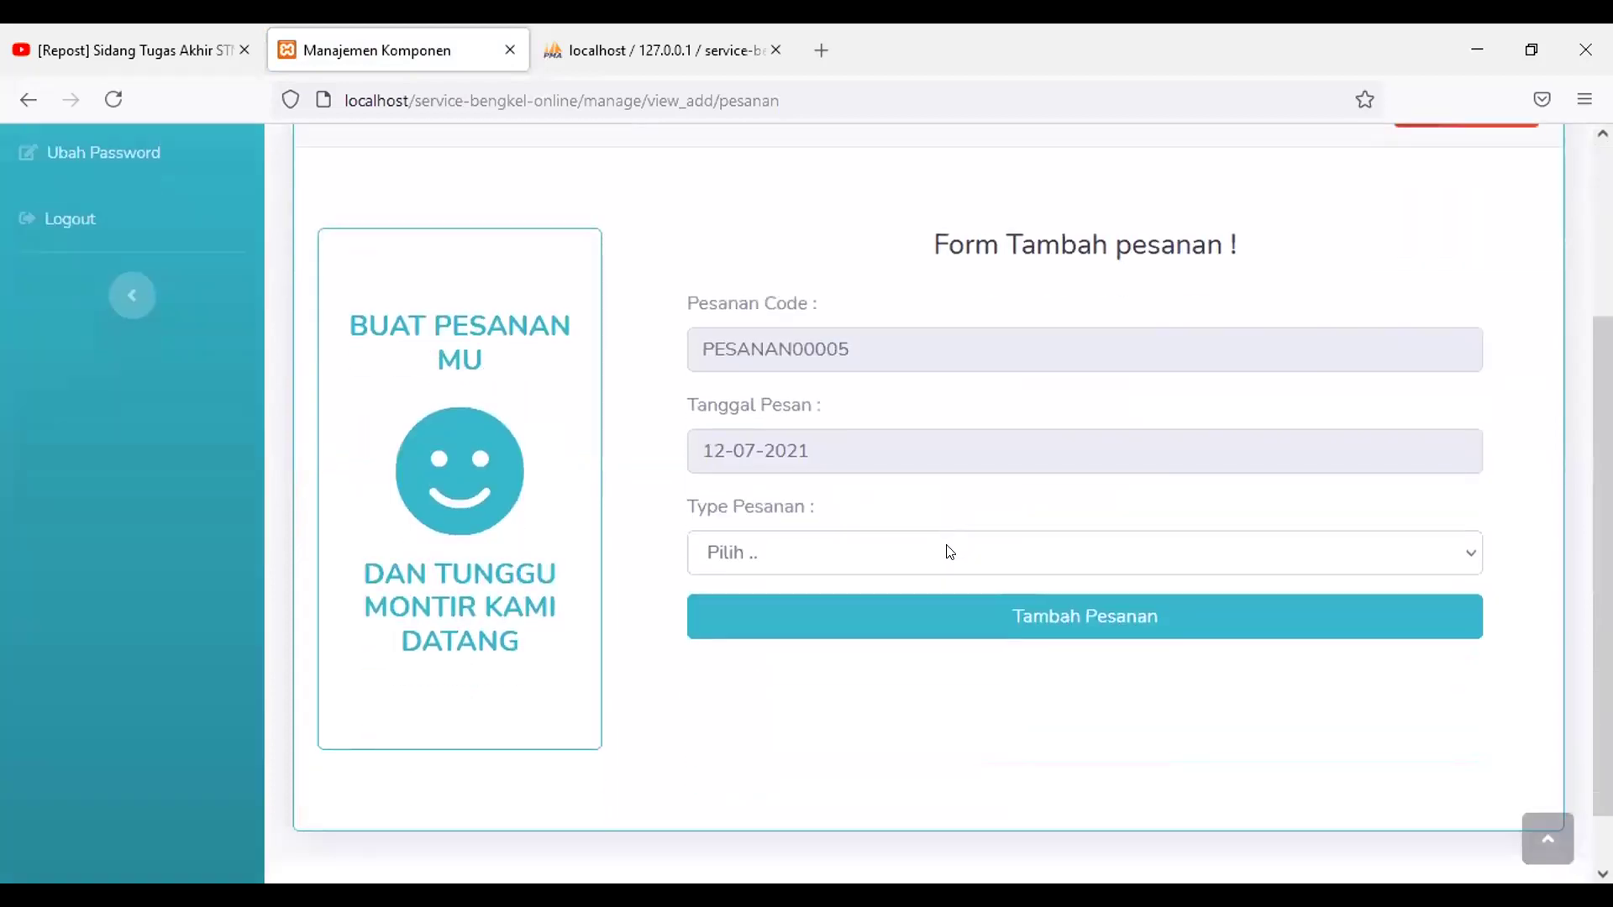
pyautogui.click(950, 549)
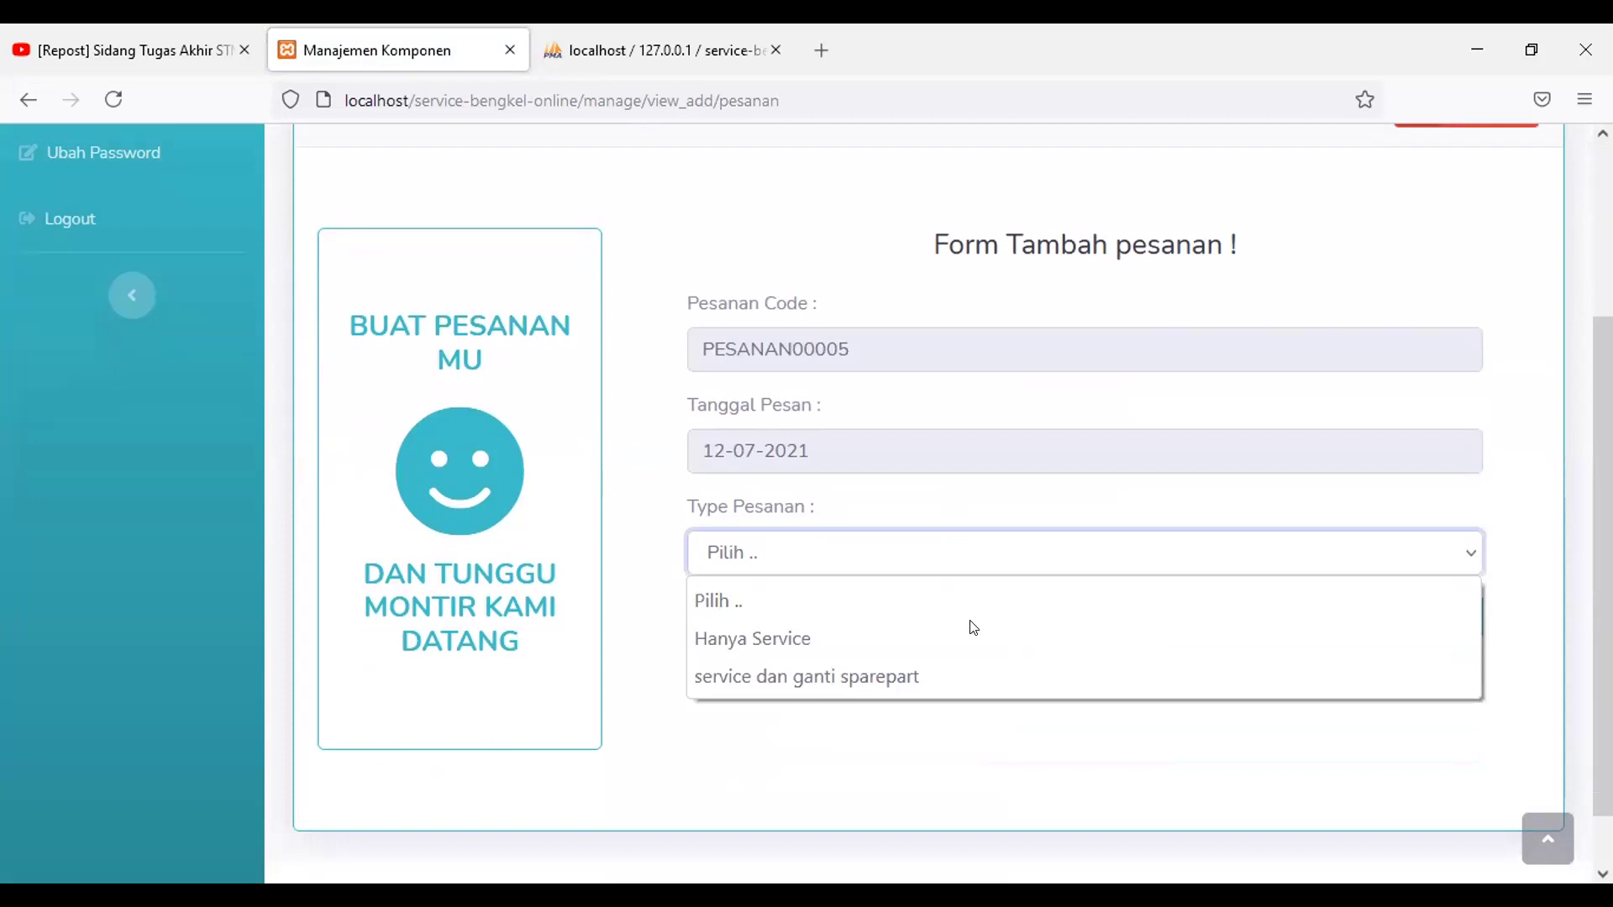
pyautogui.click(984, 669)
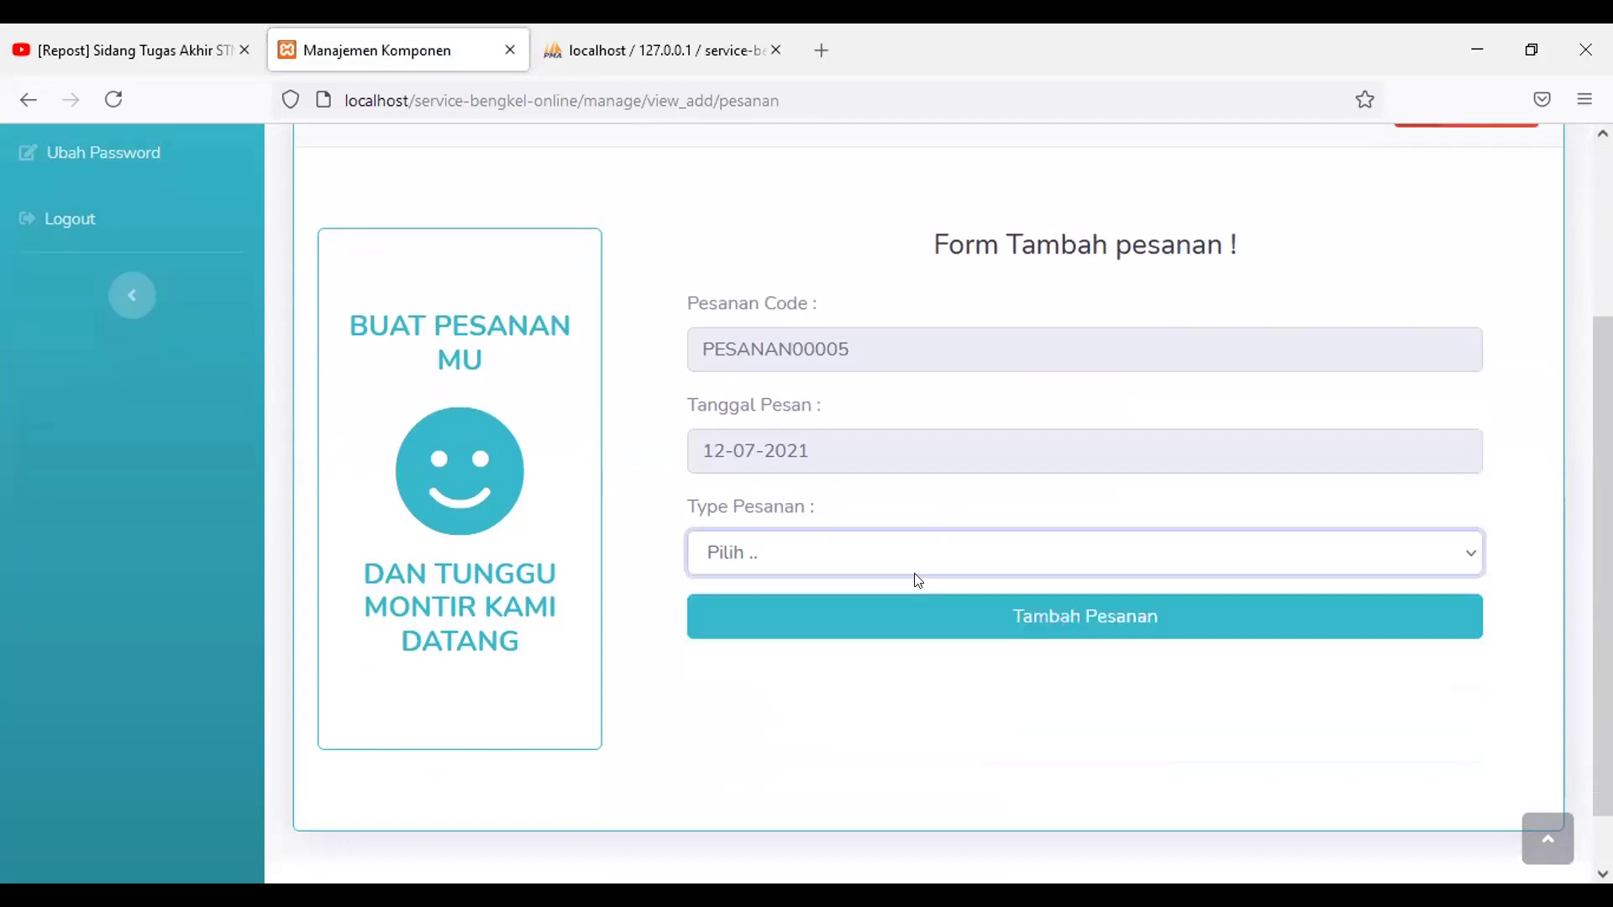
# Step: Add MInyak Rem with quantity 2, correcting the over-stock 6, and submit the order
pyautogui.scroll(-1, 956, 601)
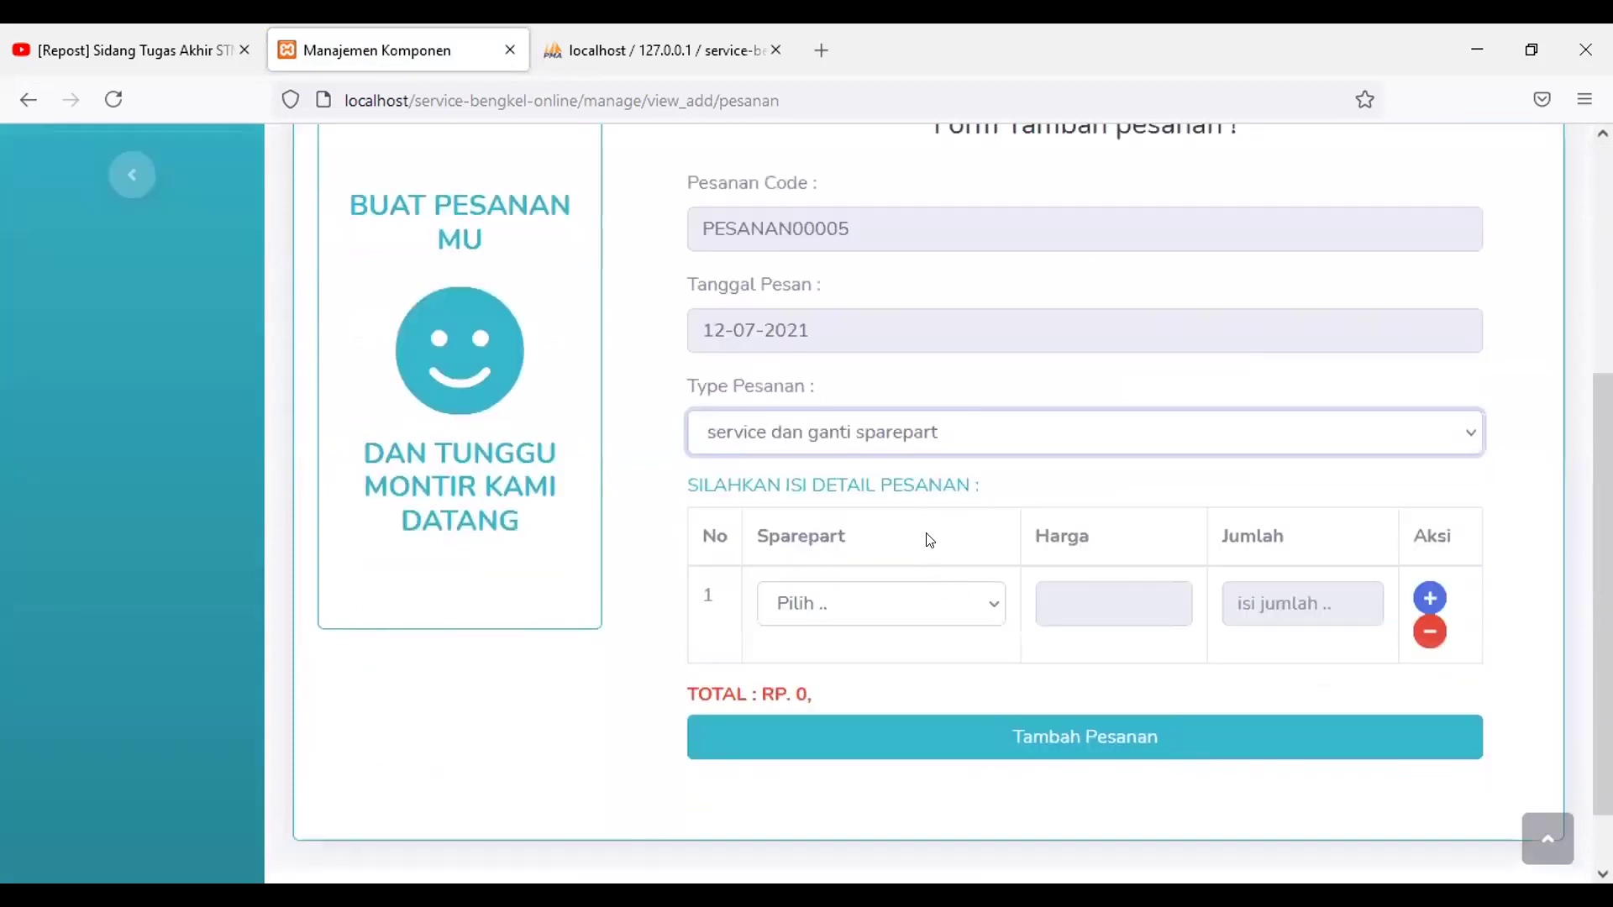
pyautogui.scroll(-1, 919, 521)
pyautogui.click(930, 545)
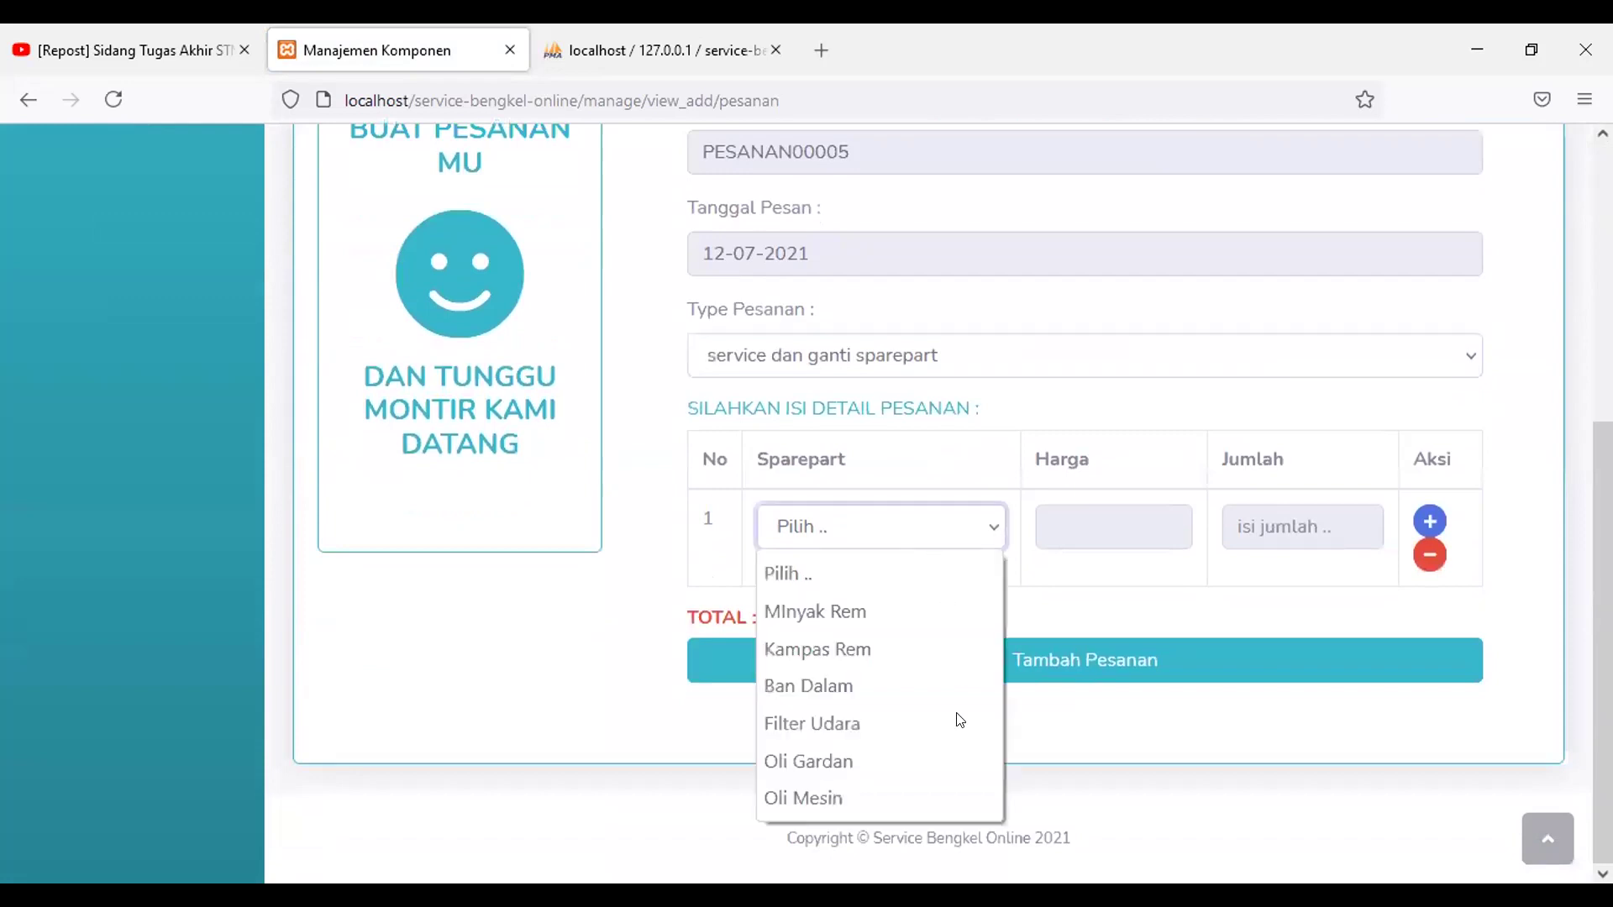
pyautogui.click(851, 613)
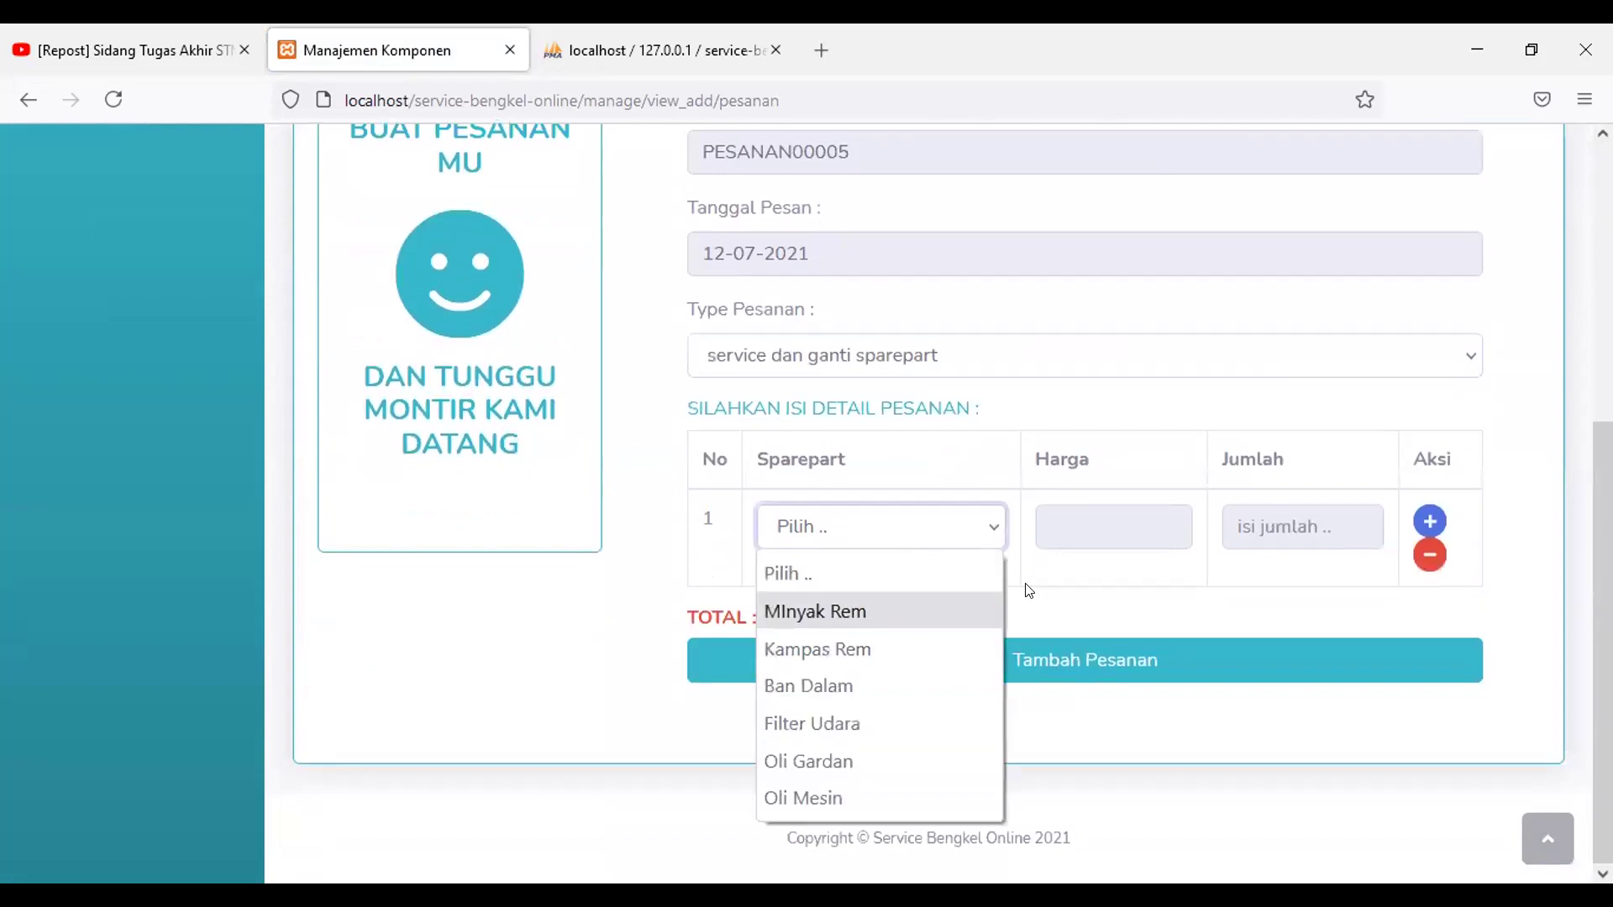
pyautogui.click(1312, 525)
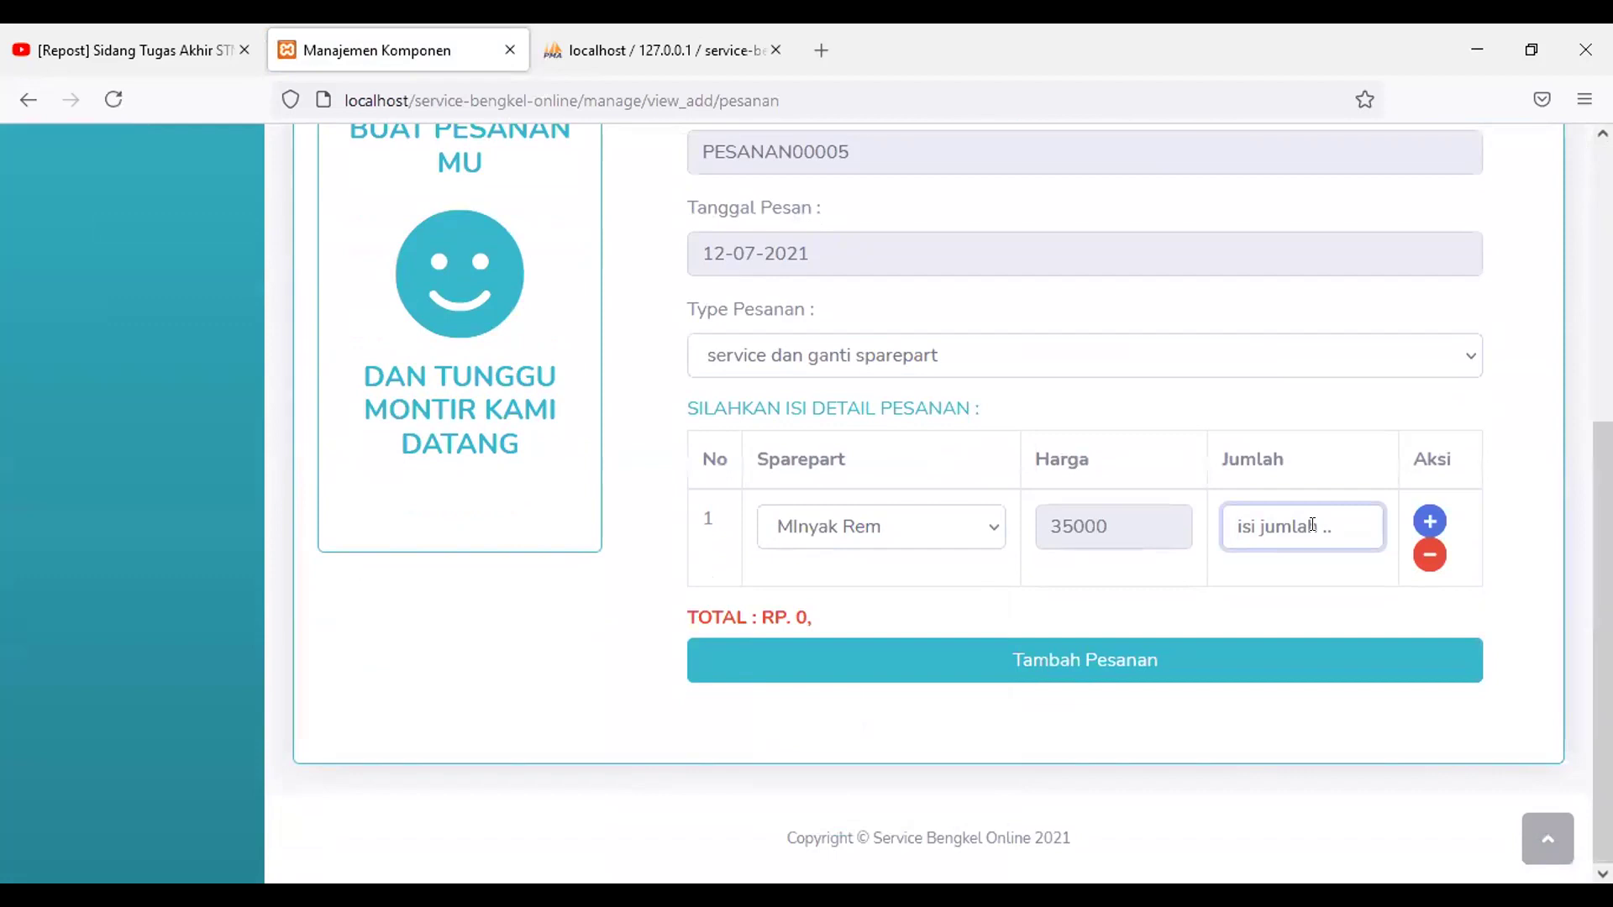
pyautogui.write('6')
pyautogui.scroll(-2, 1234, 659)
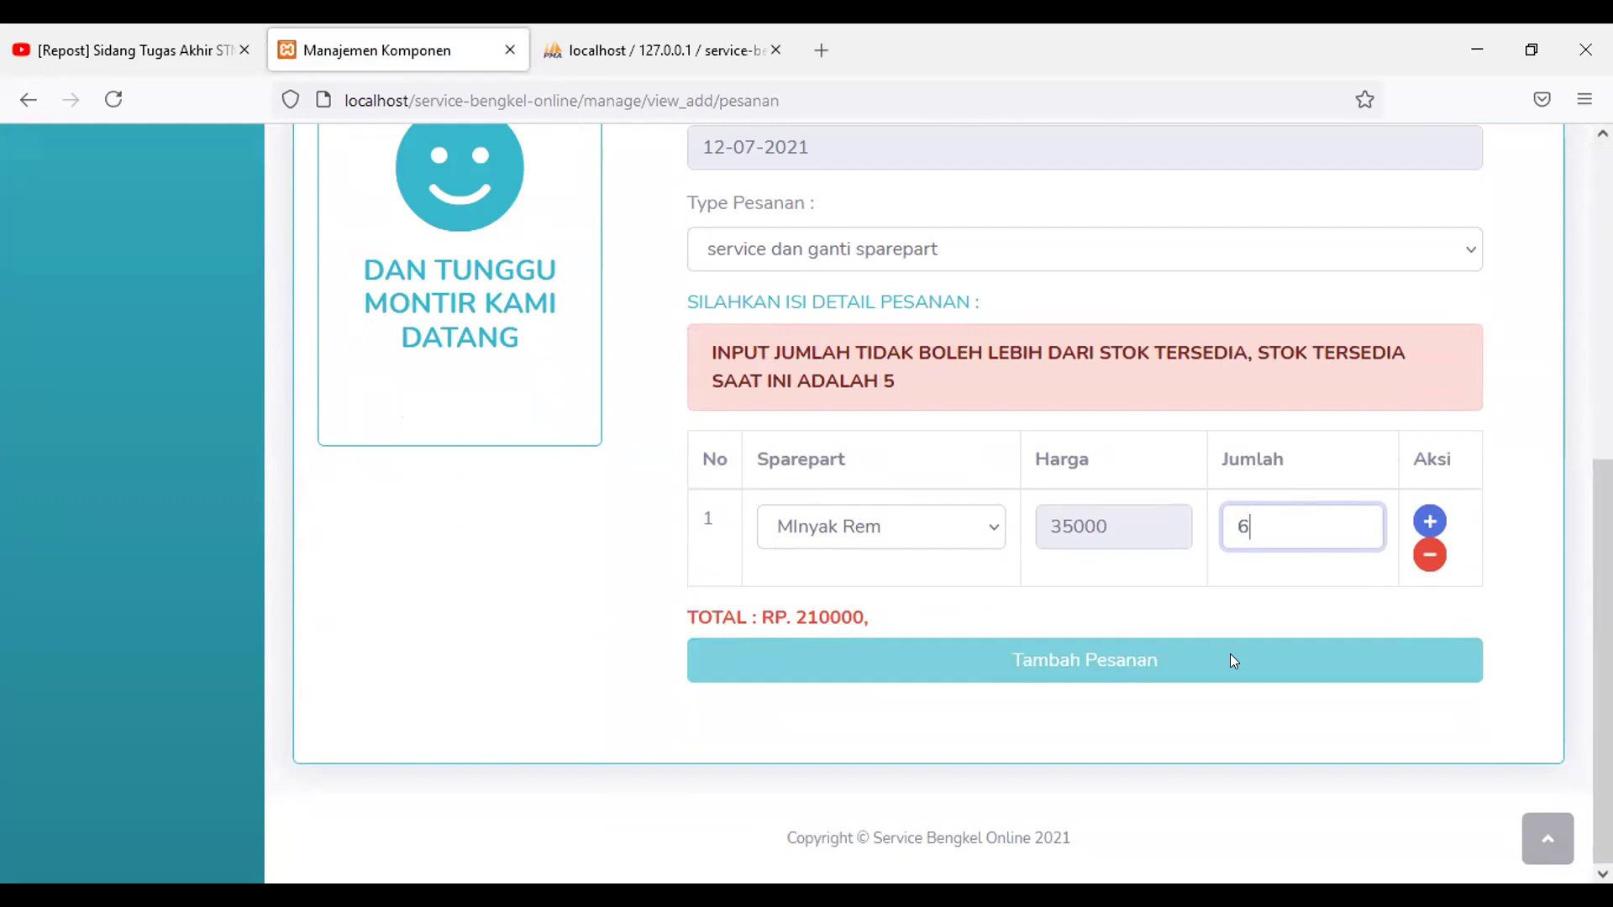
pyautogui.press('BackSpace')
pyautogui.write('2')
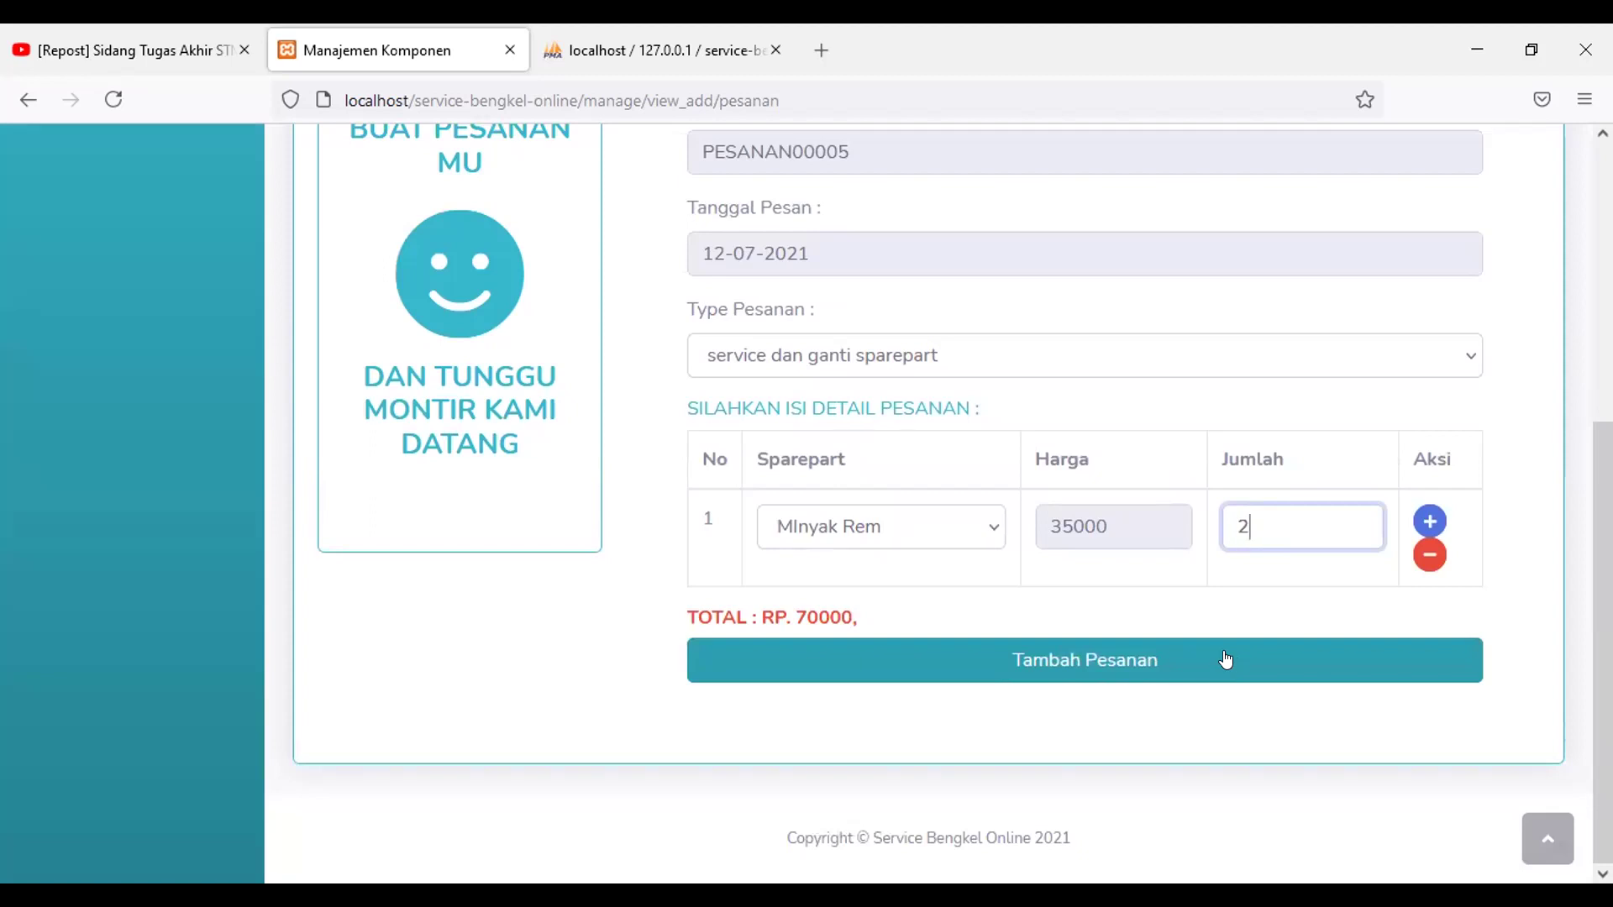
pyautogui.click(1226, 661)
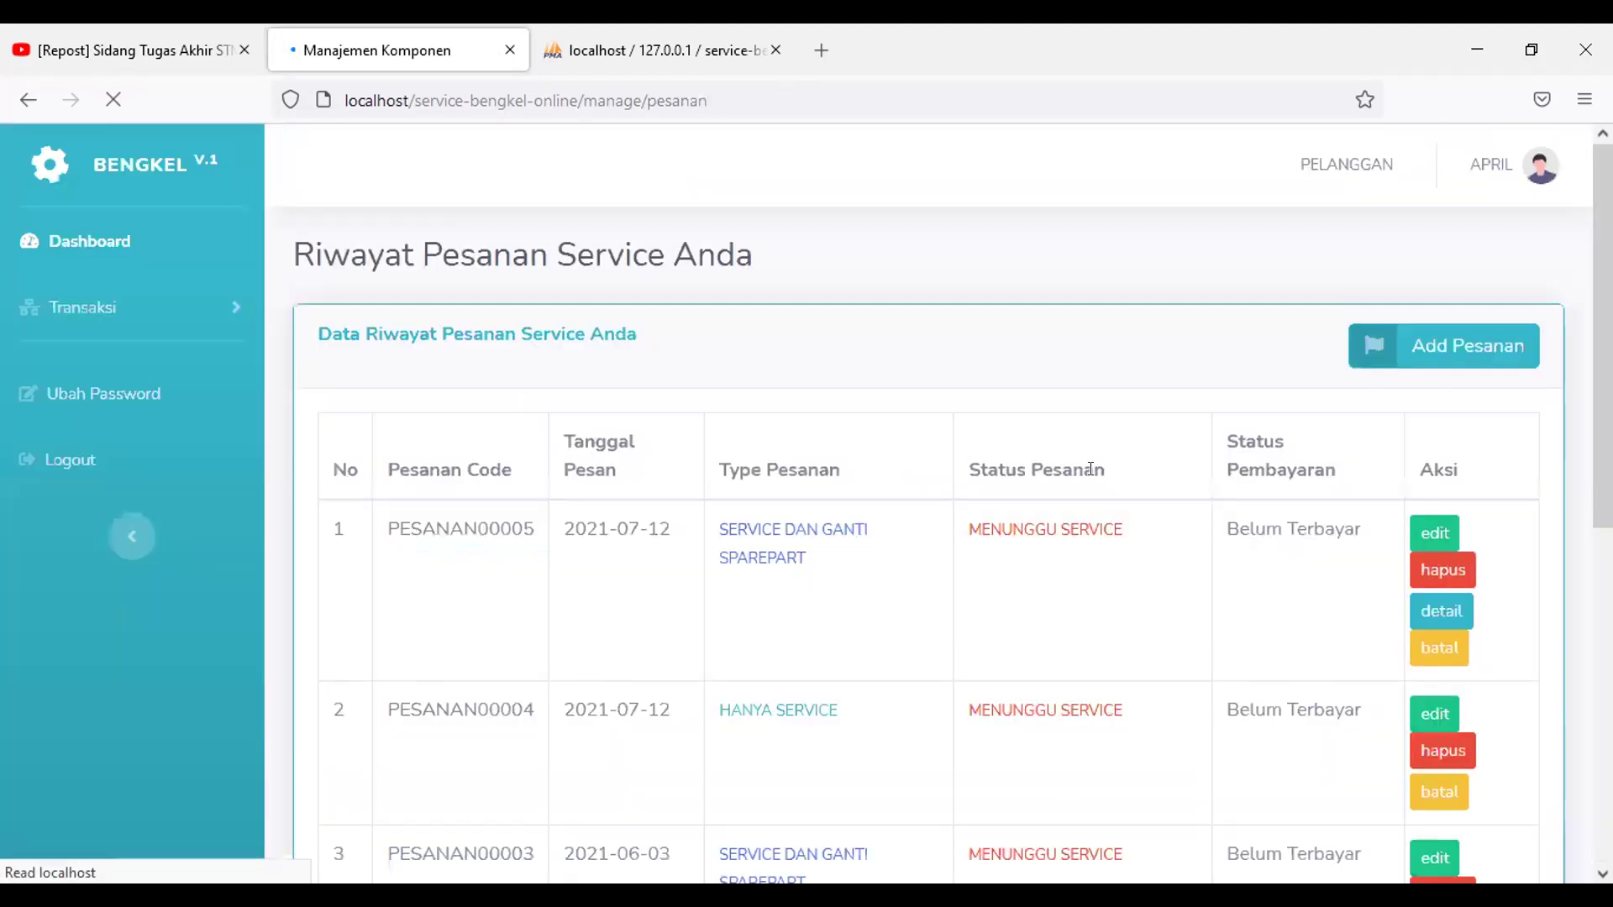
# Step: Open order PESANAN00005 from the history list for editing
pyautogui.scroll(-2, 1050, 571)
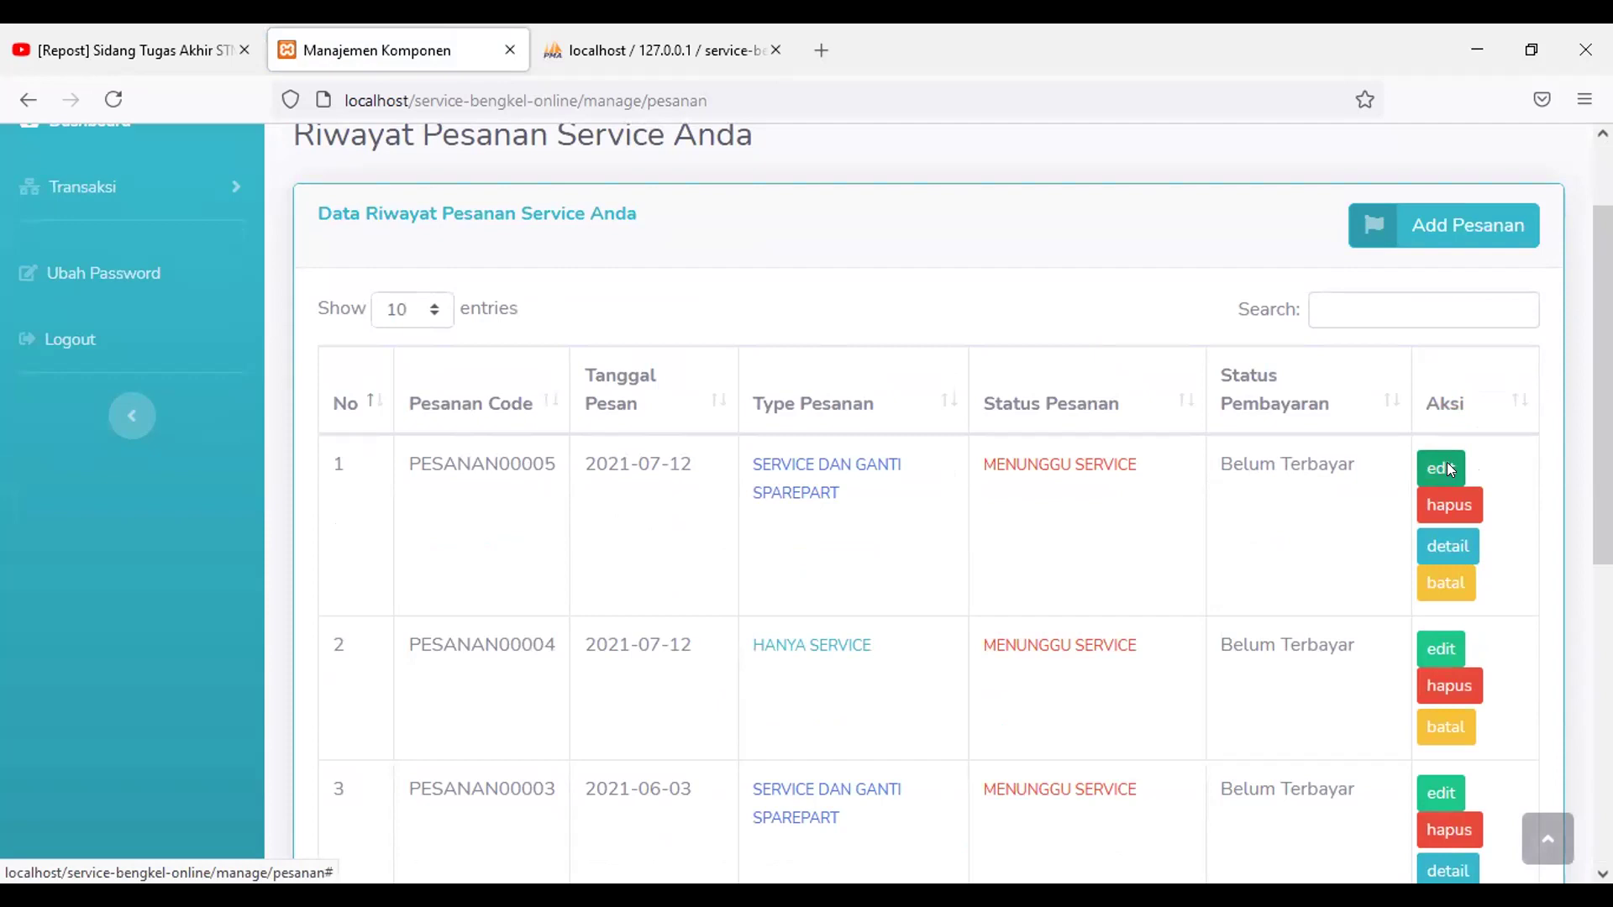
pyautogui.click(1048, 568)
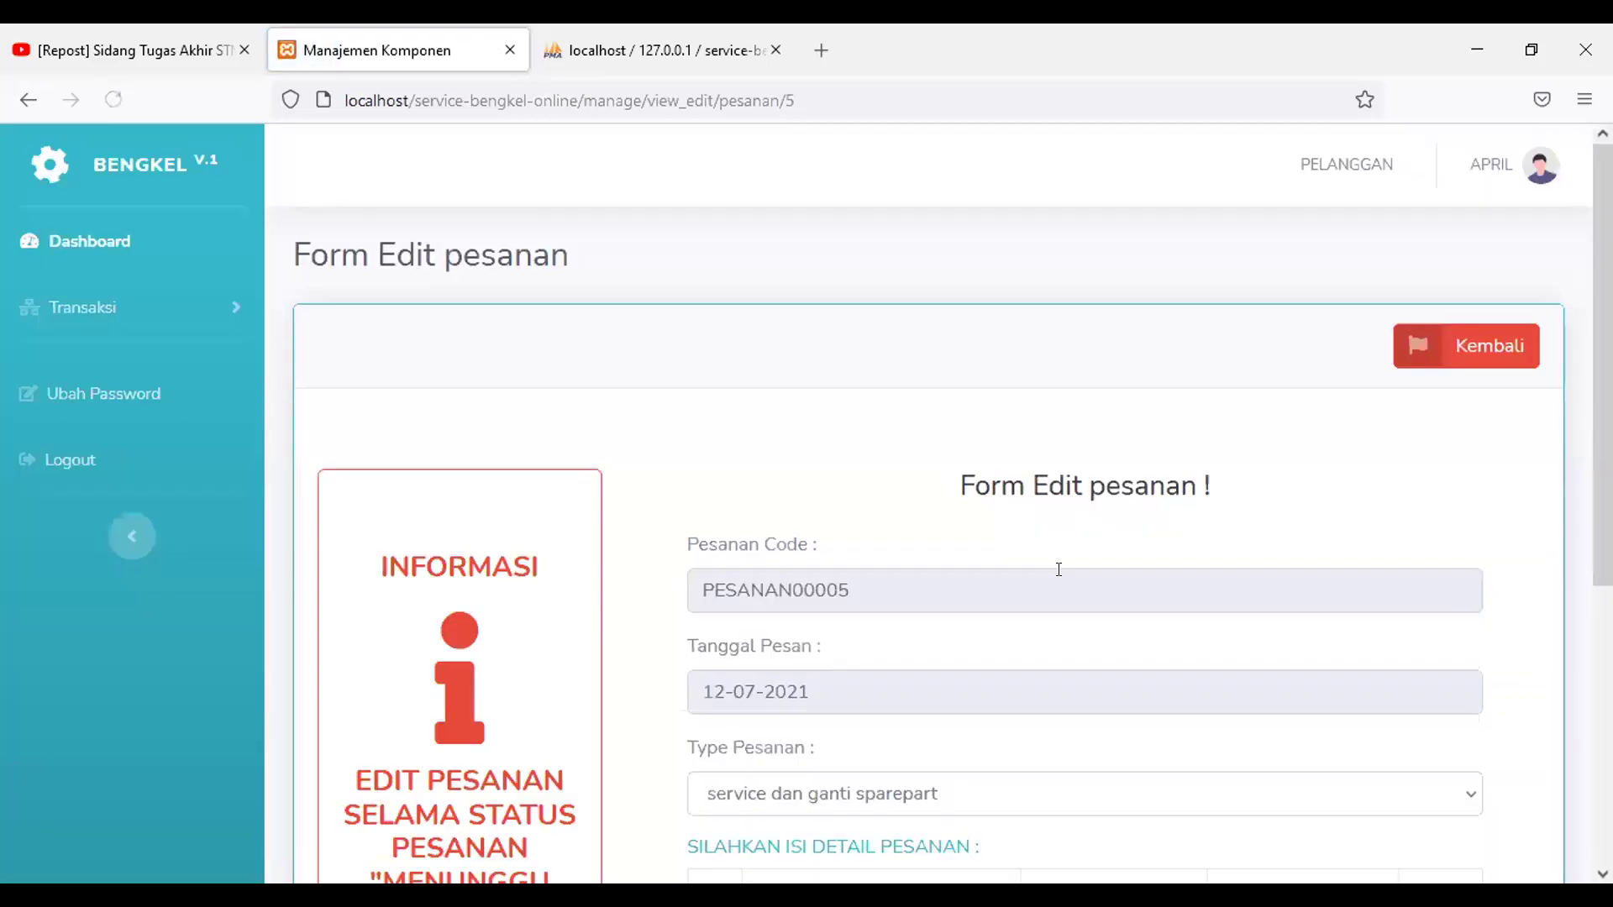
# Step: Add a second row with 1 Oli Mesin to PESANAN00005 and update the order
pyautogui.scroll(-2, 1059, 572)
pyautogui.scroll(-4, 1060, 575)
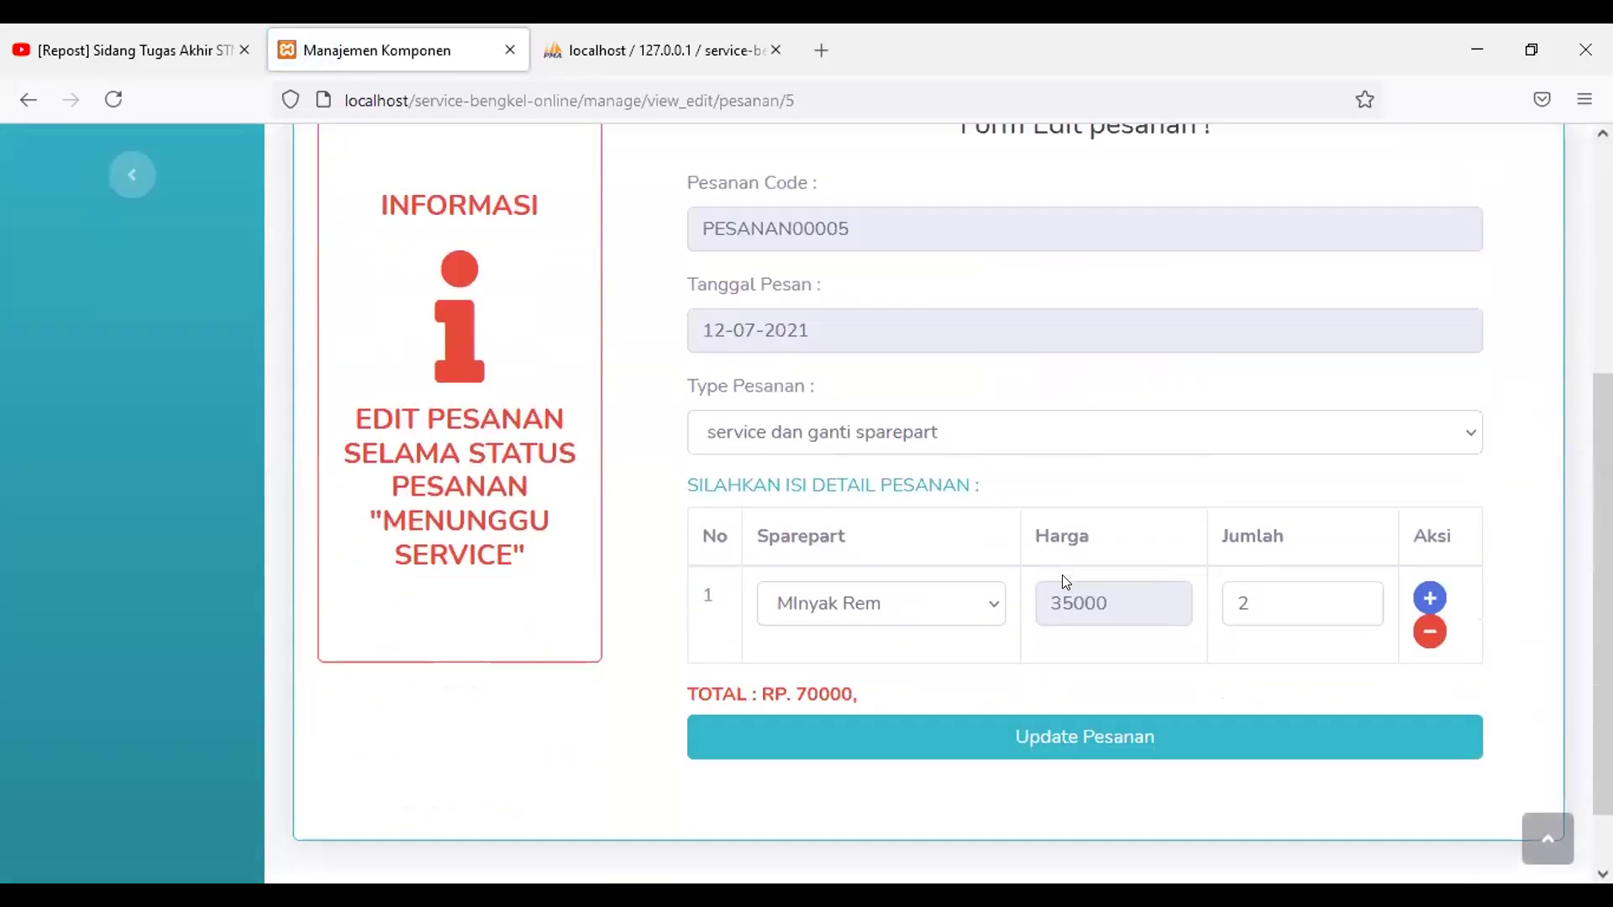
pyautogui.scroll(-2, 1042, 581)
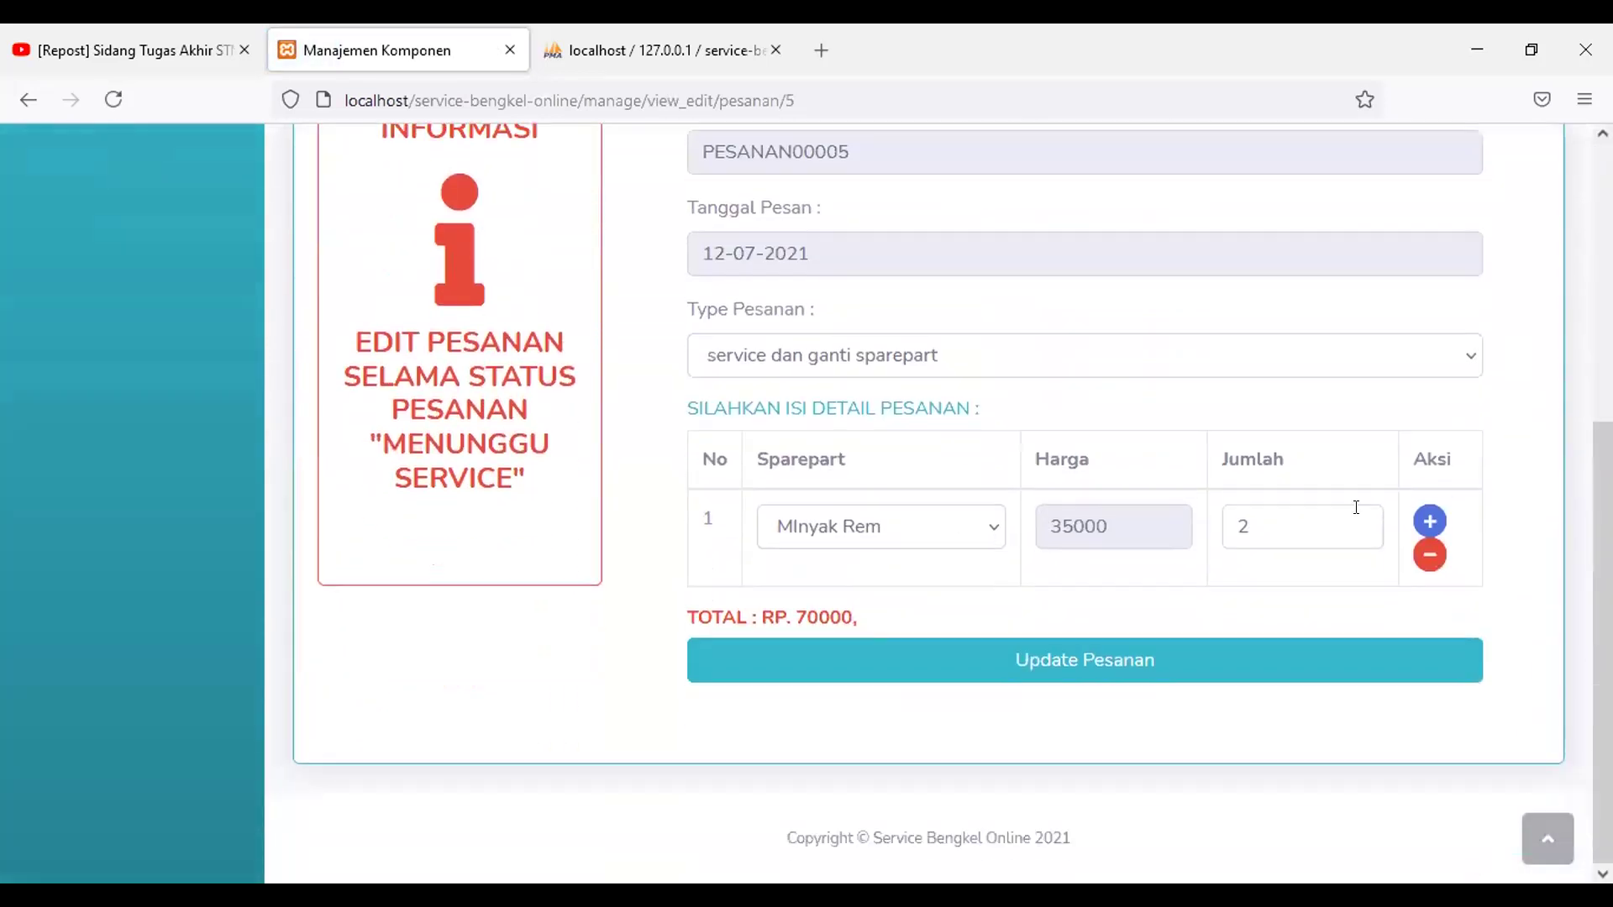
pyautogui.click(1430, 519)
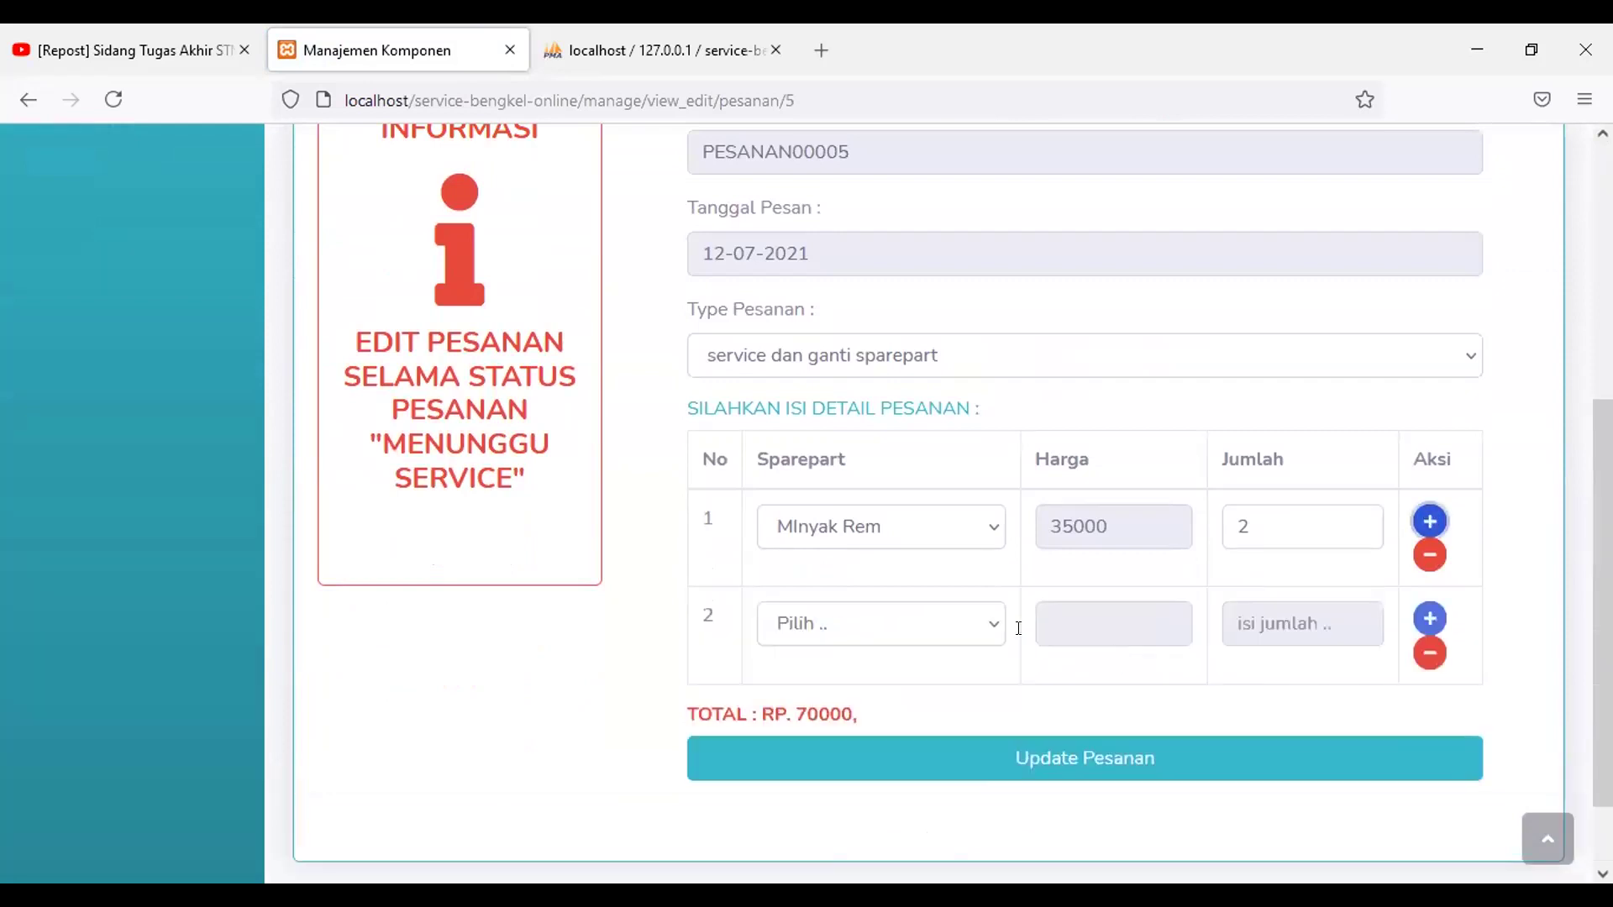
pyautogui.click(932, 620)
pyautogui.click(933, 578)
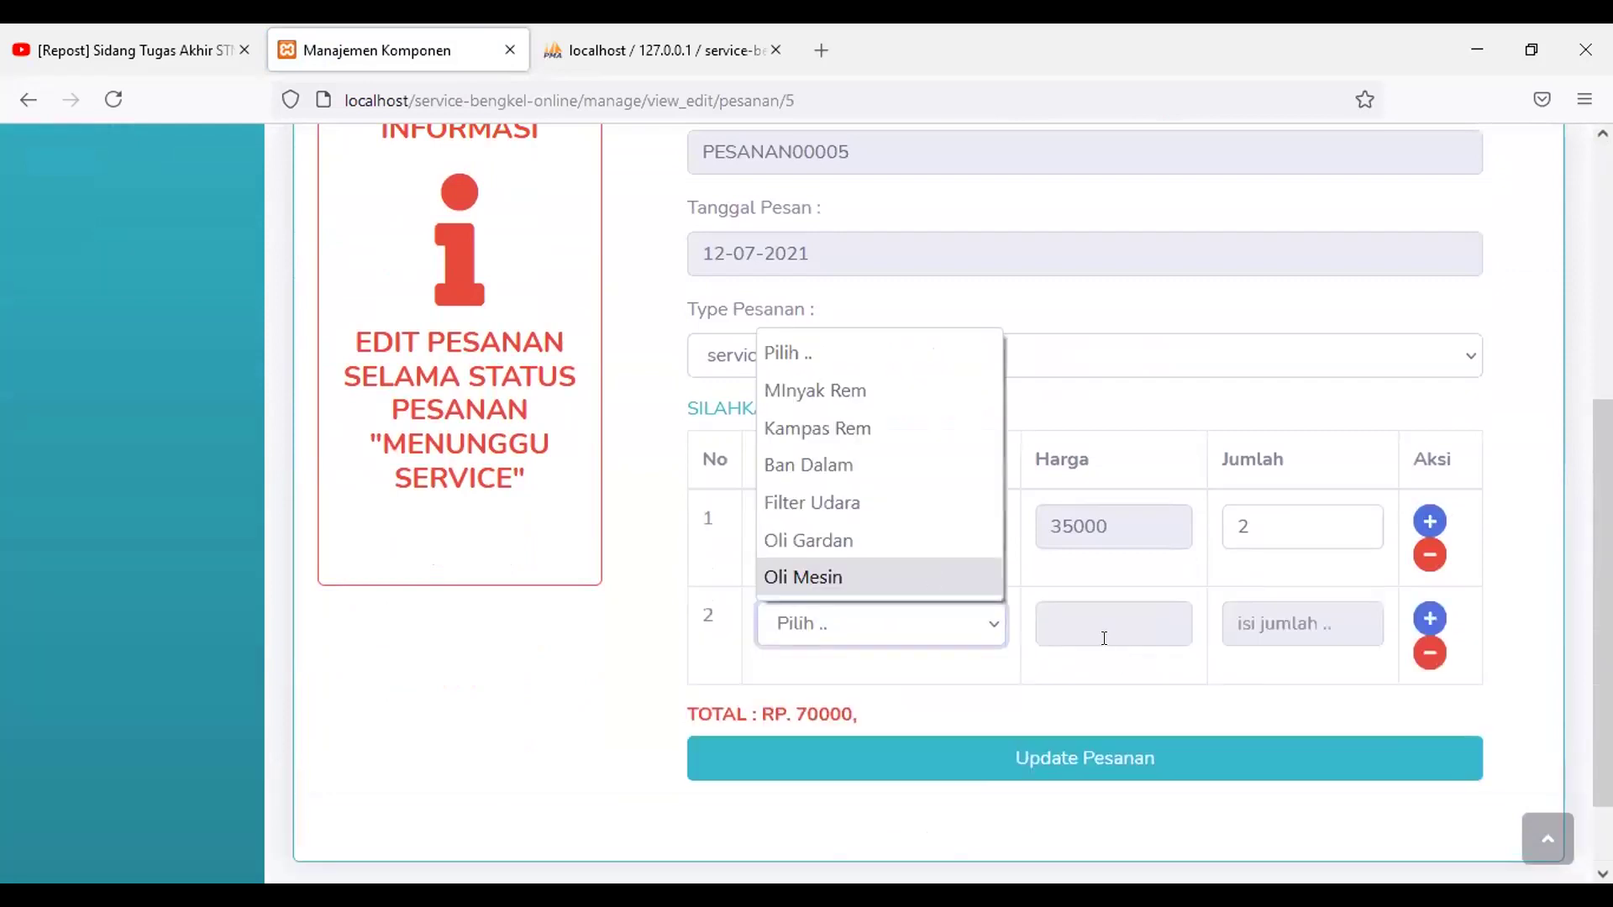
pyautogui.click(1243, 619)
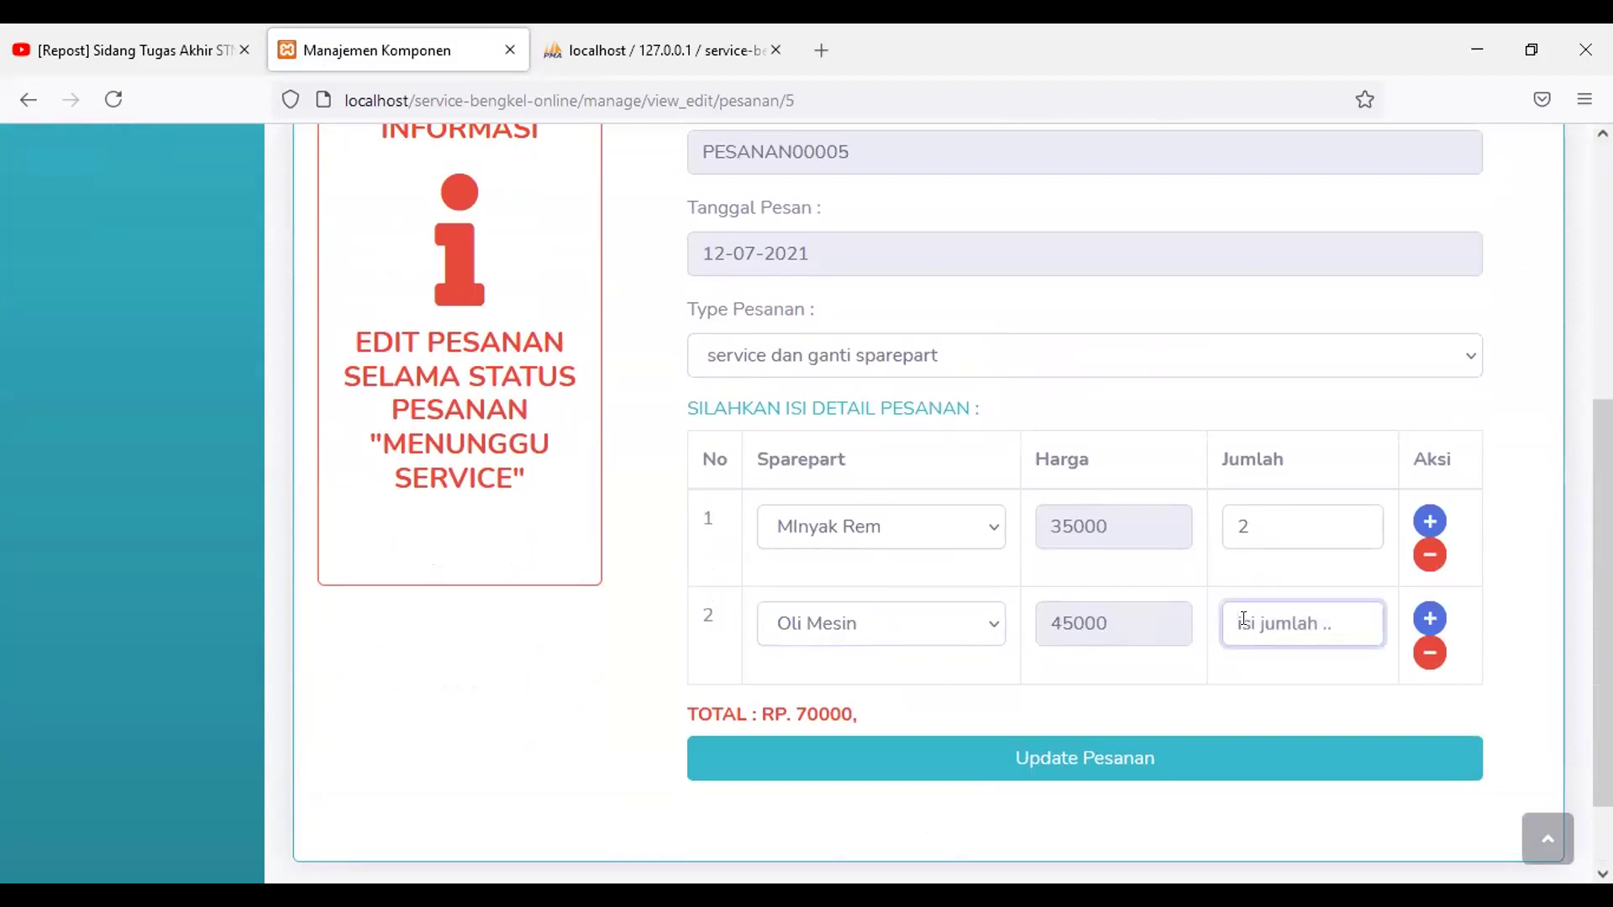
pyautogui.write('1')
pyautogui.scroll(-2, 1248, 624)
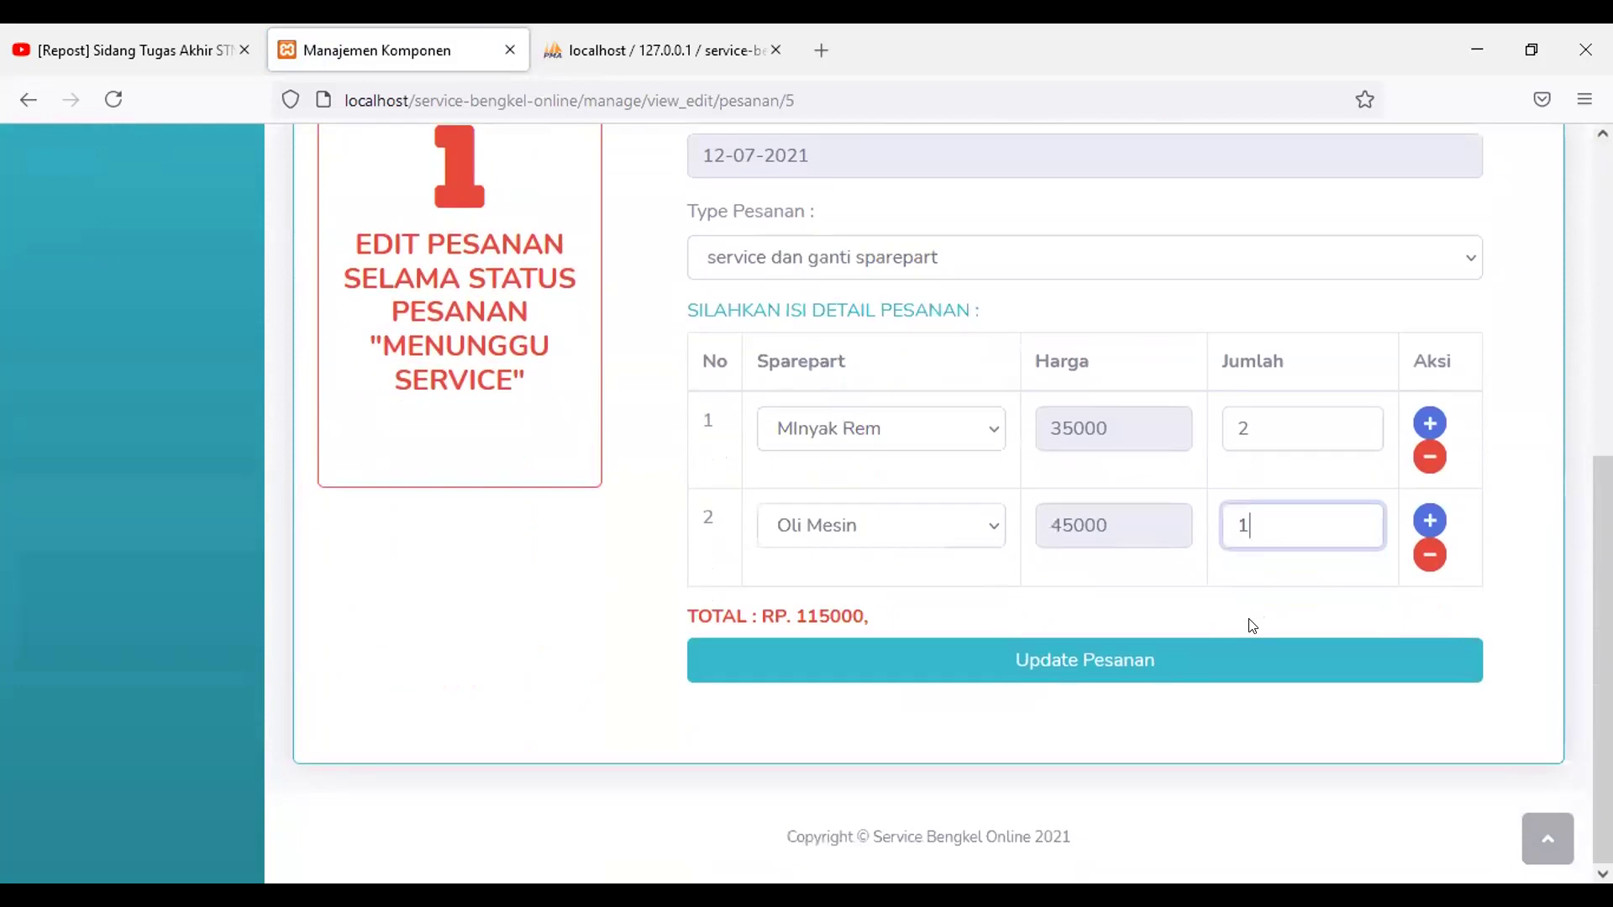
pyautogui.click(1264, 677)
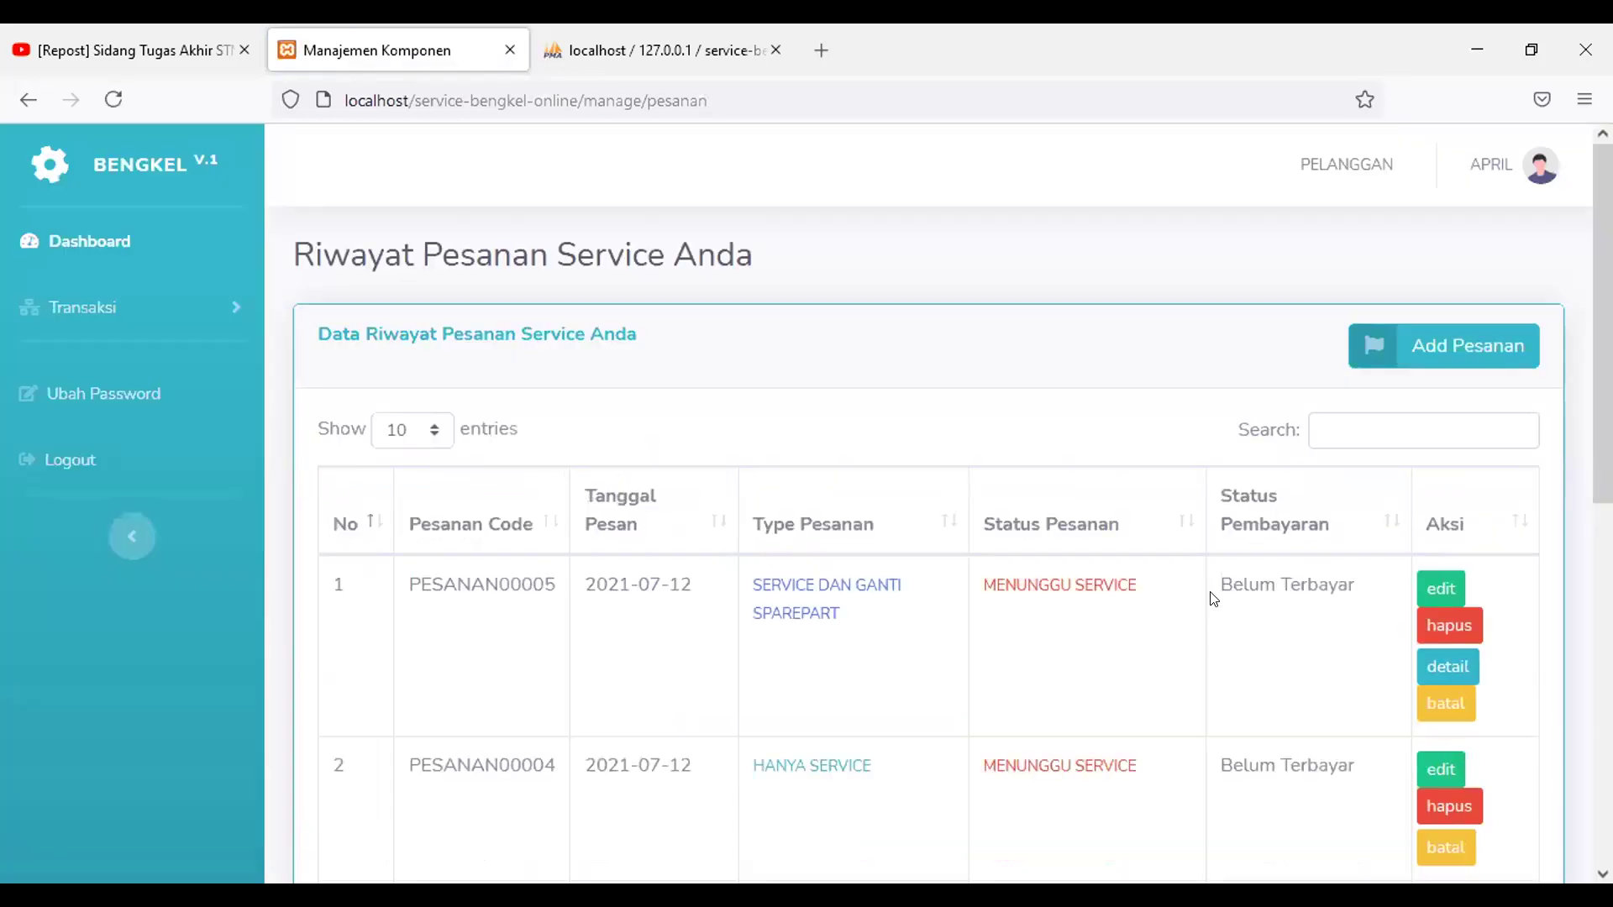
# Step: Open the Transaksi > Pembayaran payment history and start a new payment
pyautogui.scroll(-2, 1214, 593)
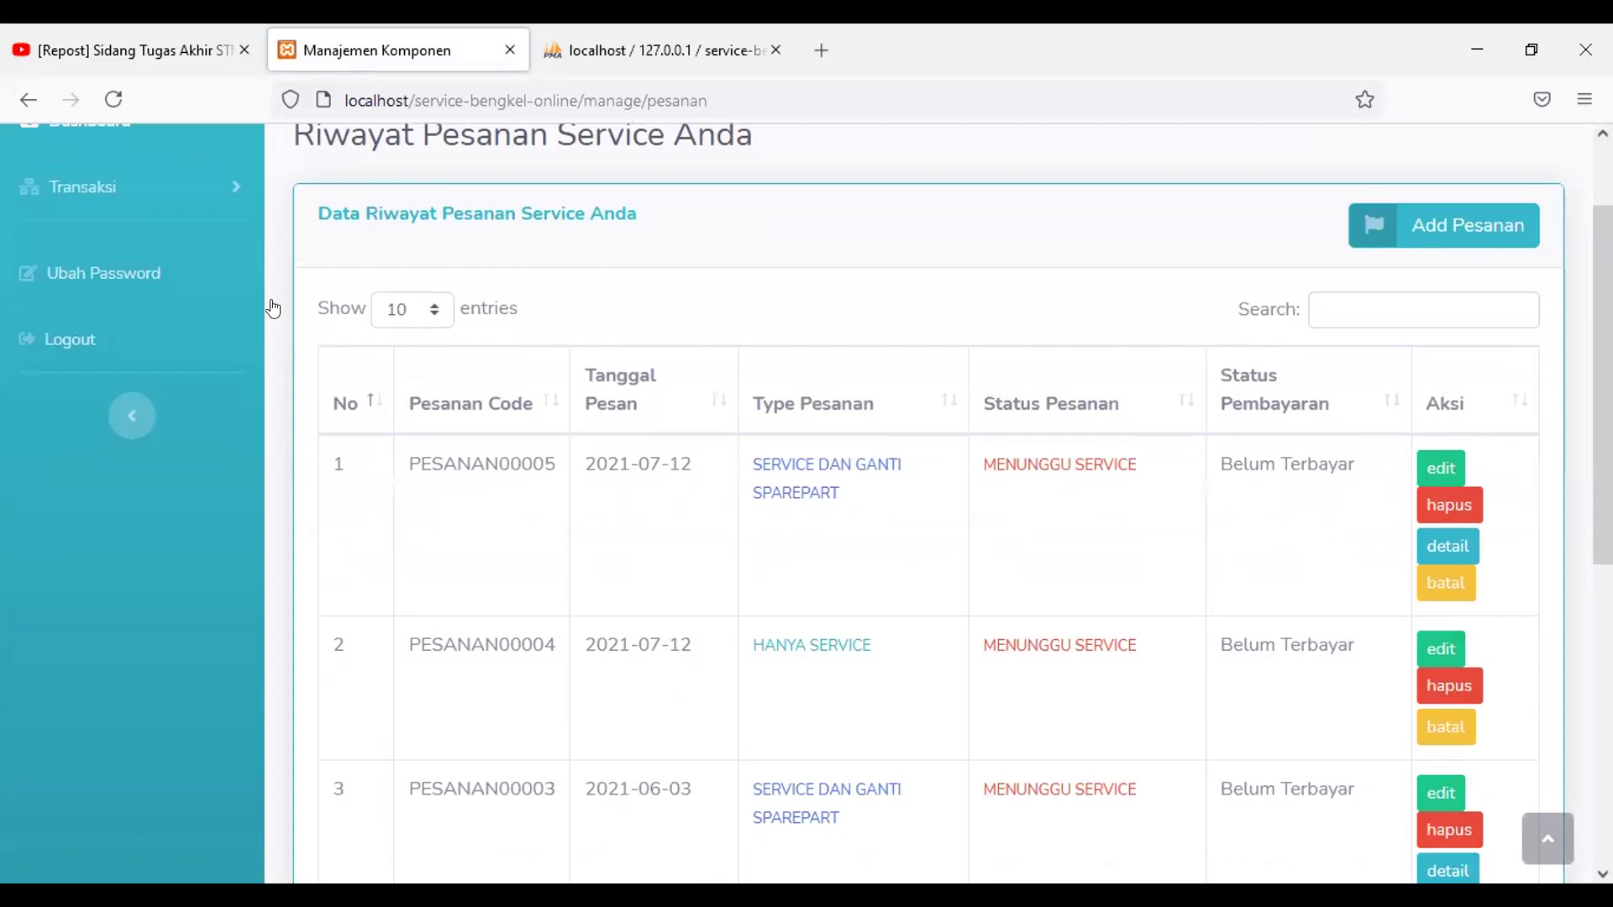
pyautogui.click(108, 281)
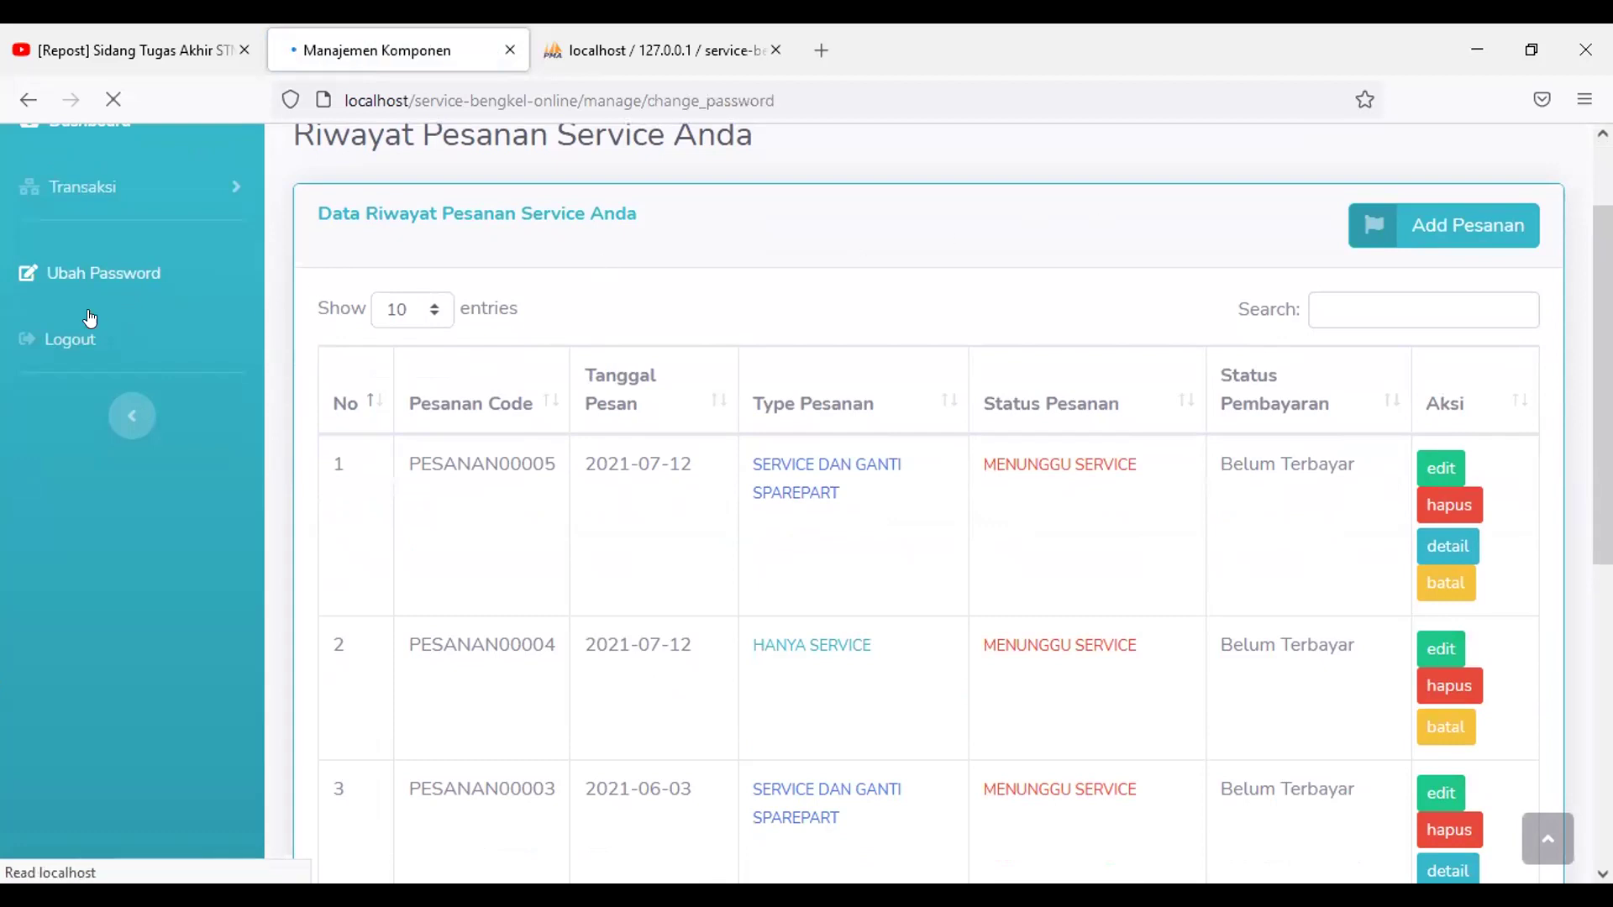
pyautogui.click(100, 306)
pyautogui.click(108, 458)
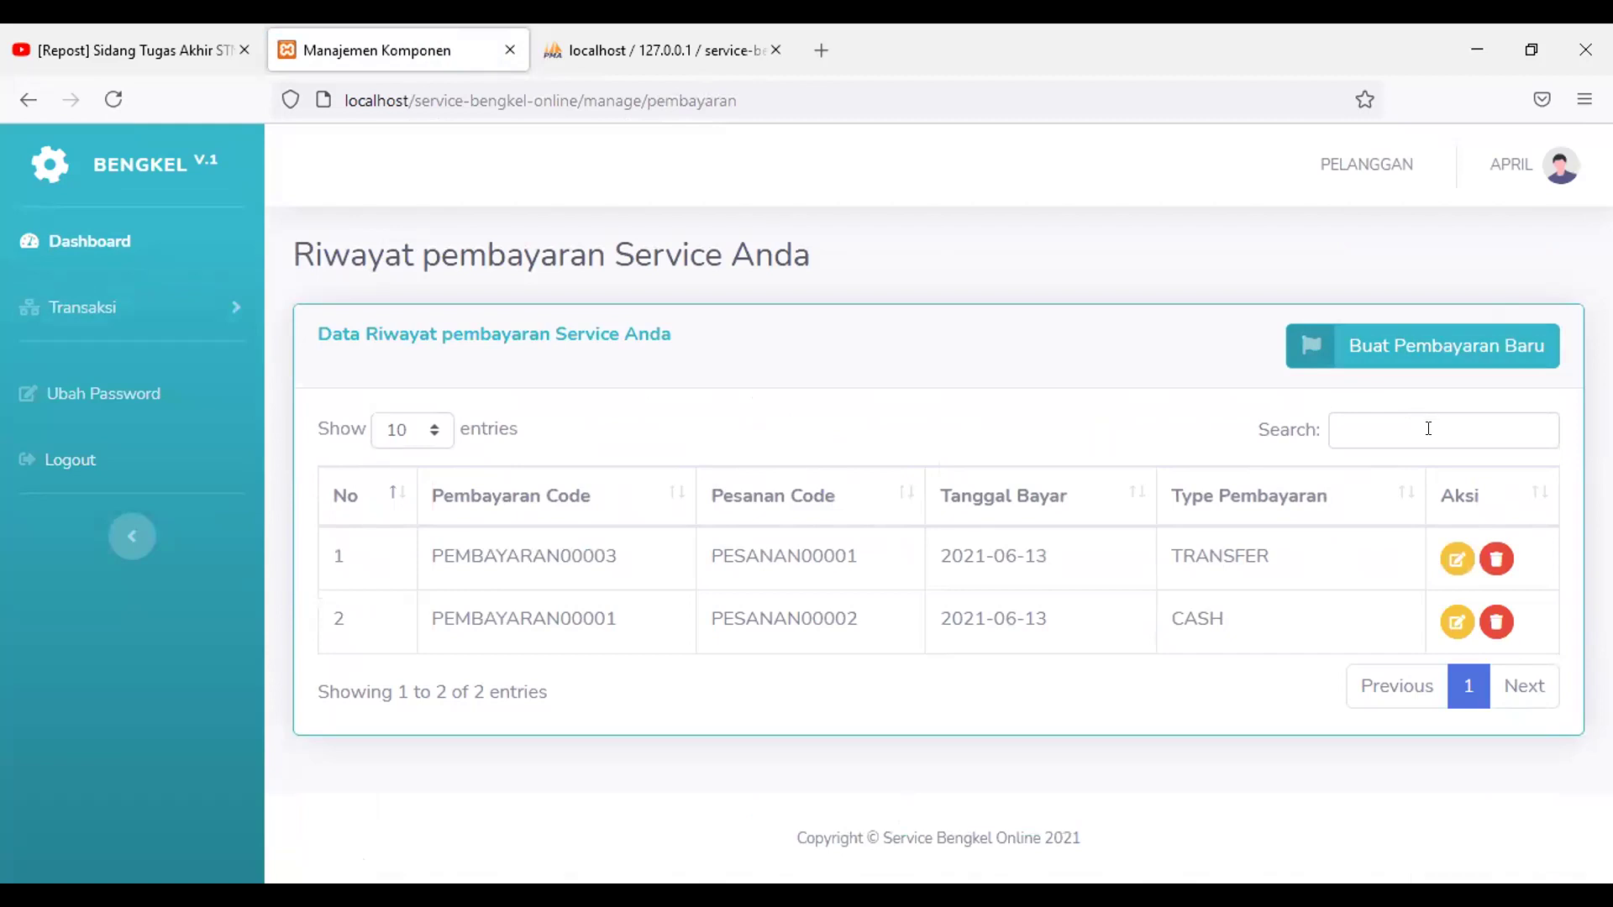
pyautogui.click(1401, 346)
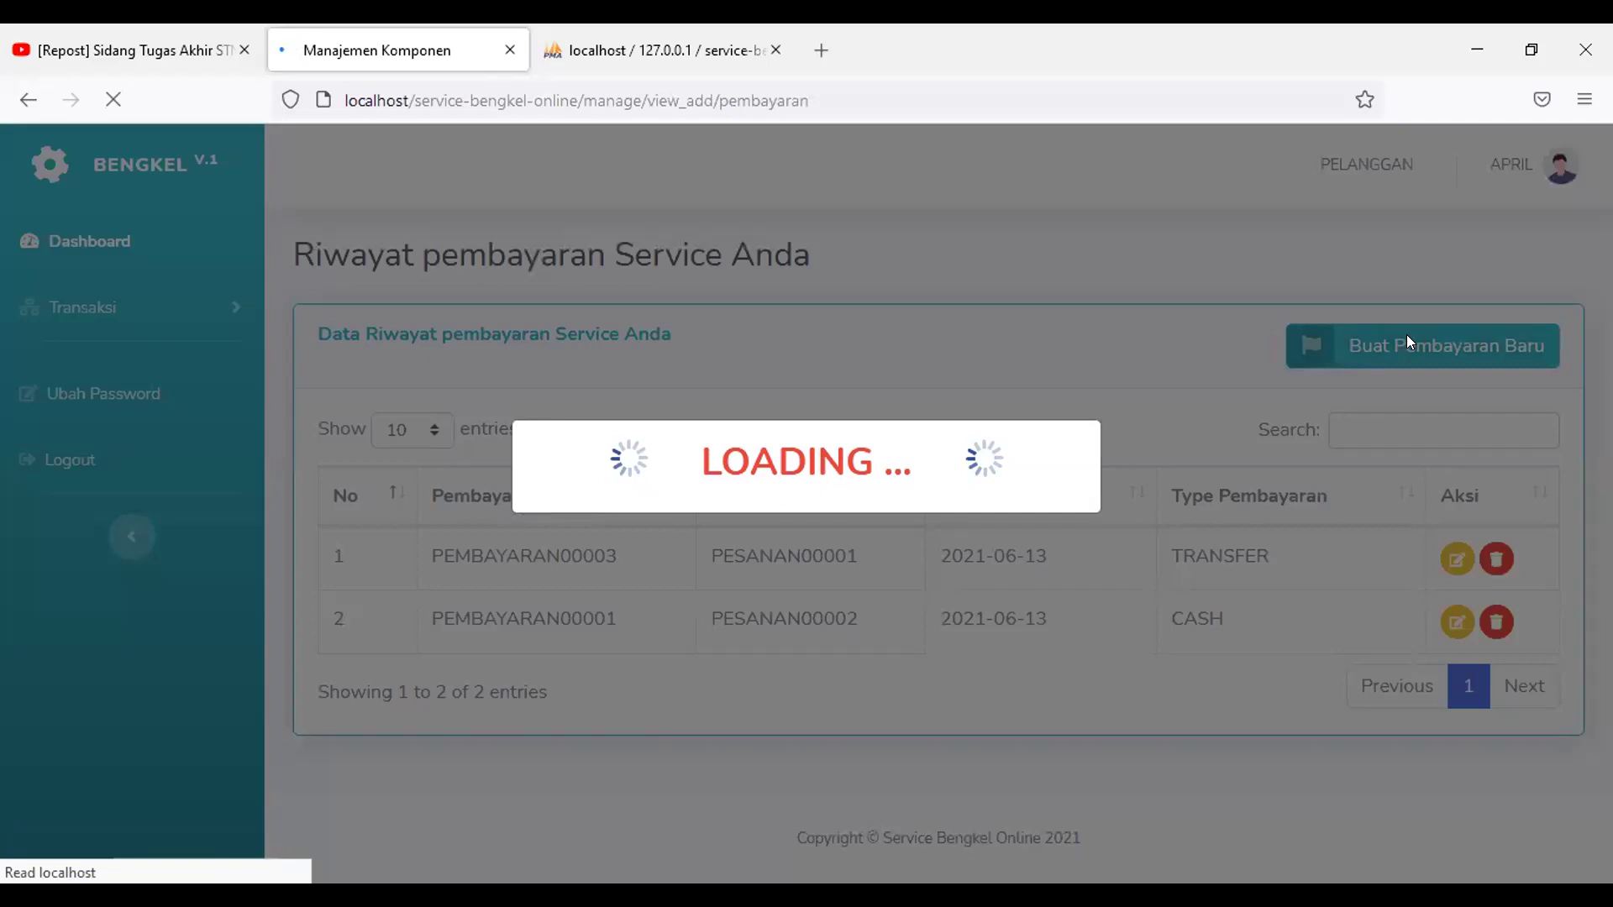
# Step: Select PESANAN00005 with payment type TRANSFER, then browse for a proof file
pyautogui.scroll(-5, 1317, 472)
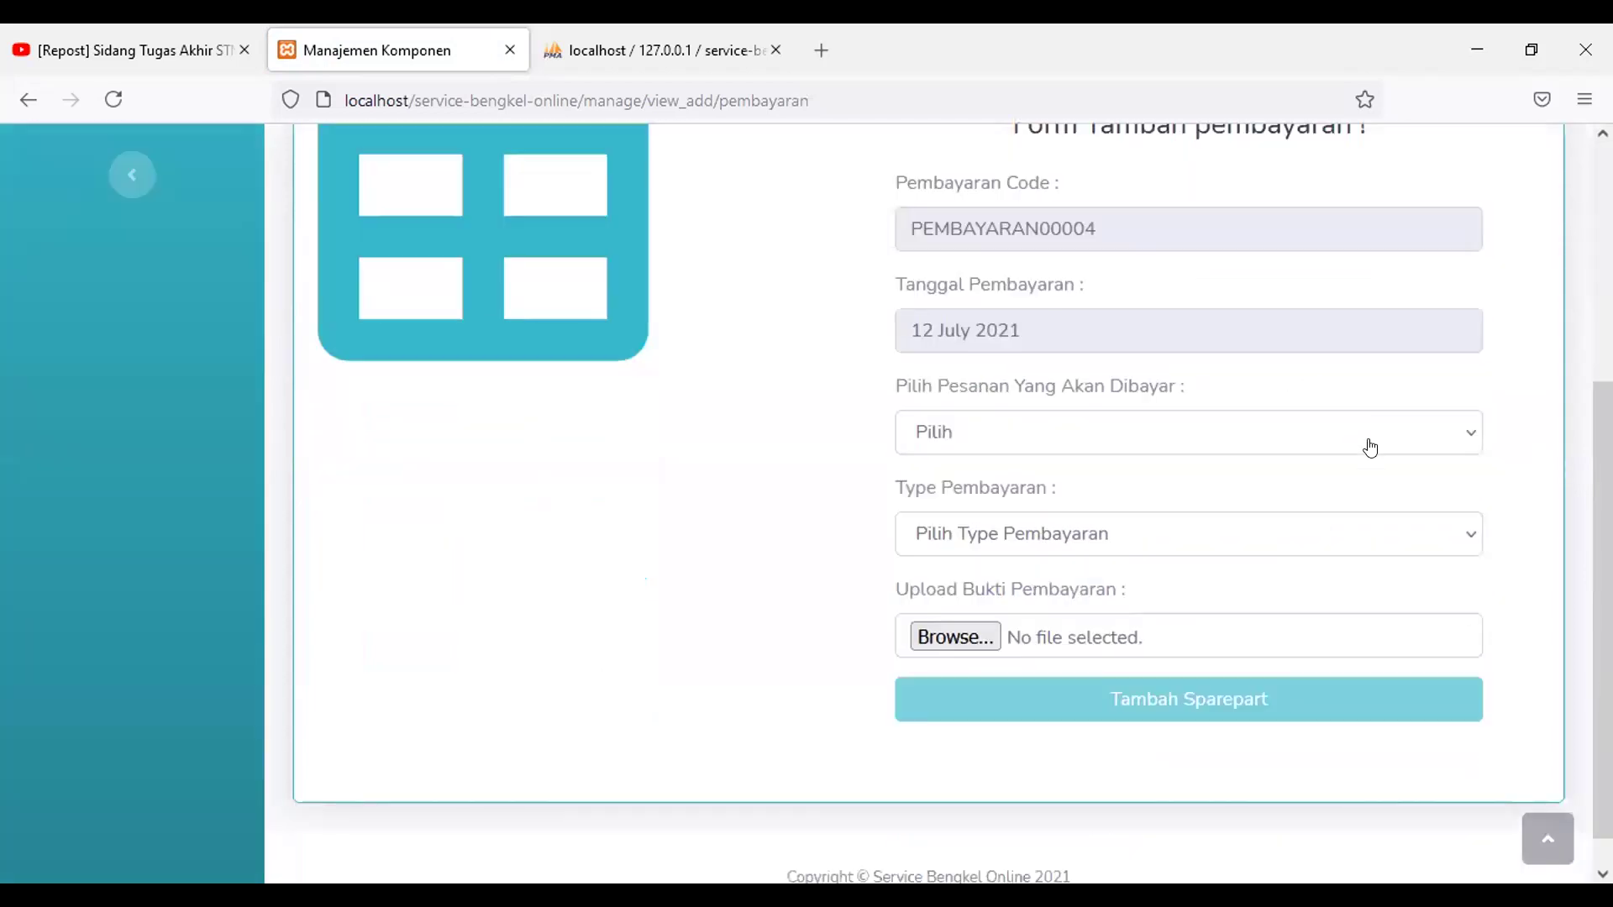
pyautogui.click(1370, 446)
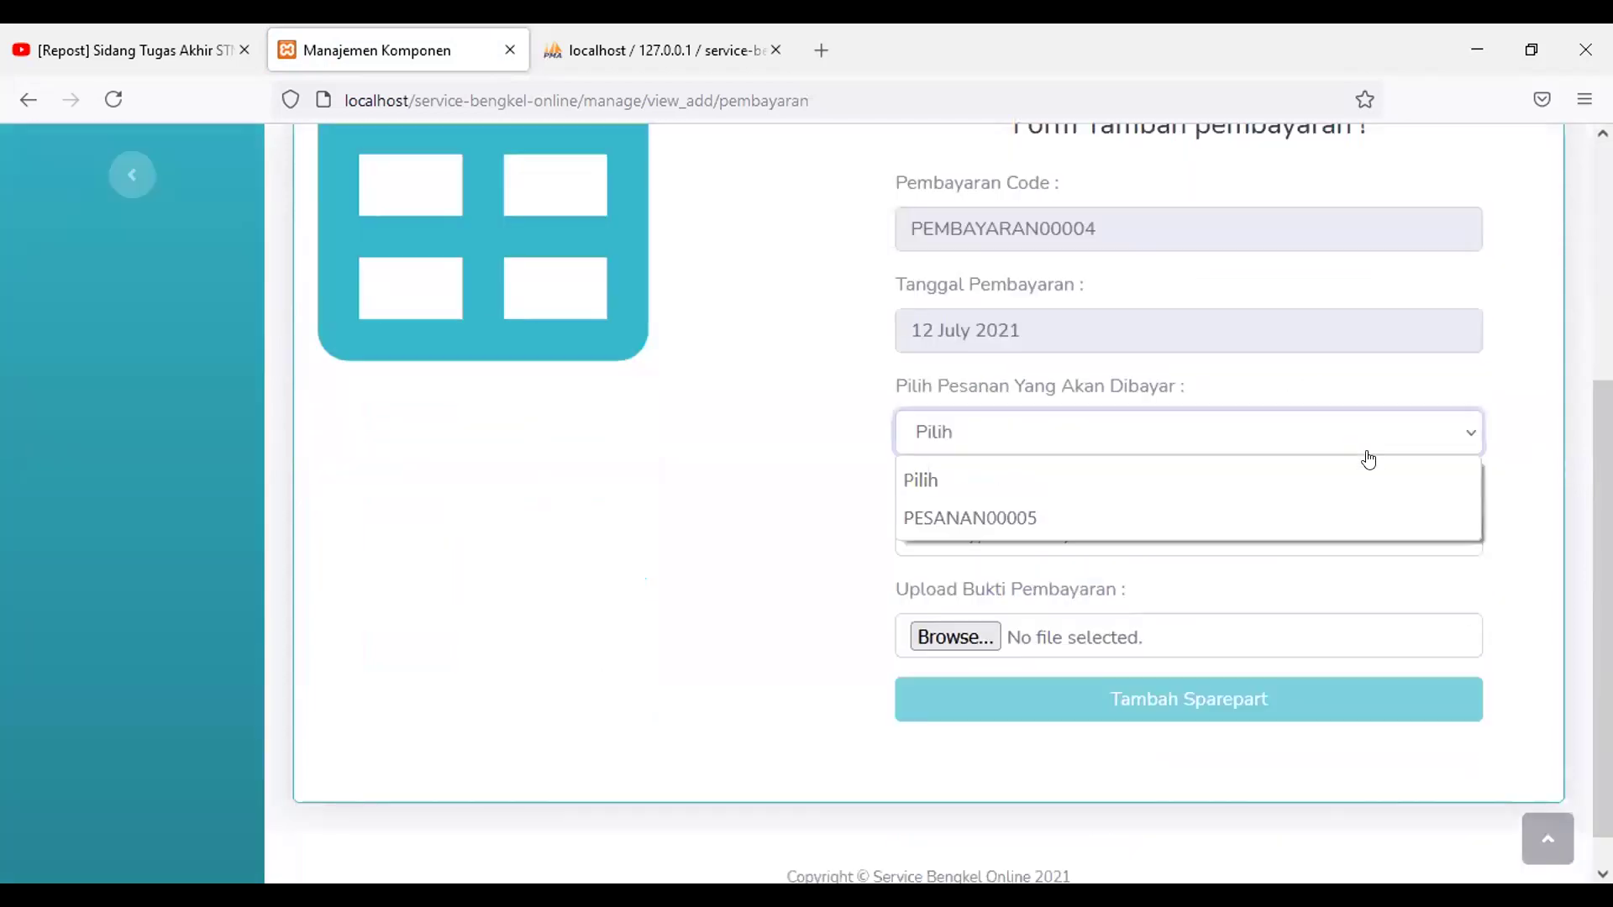
pyautogui.click(1366, 529)
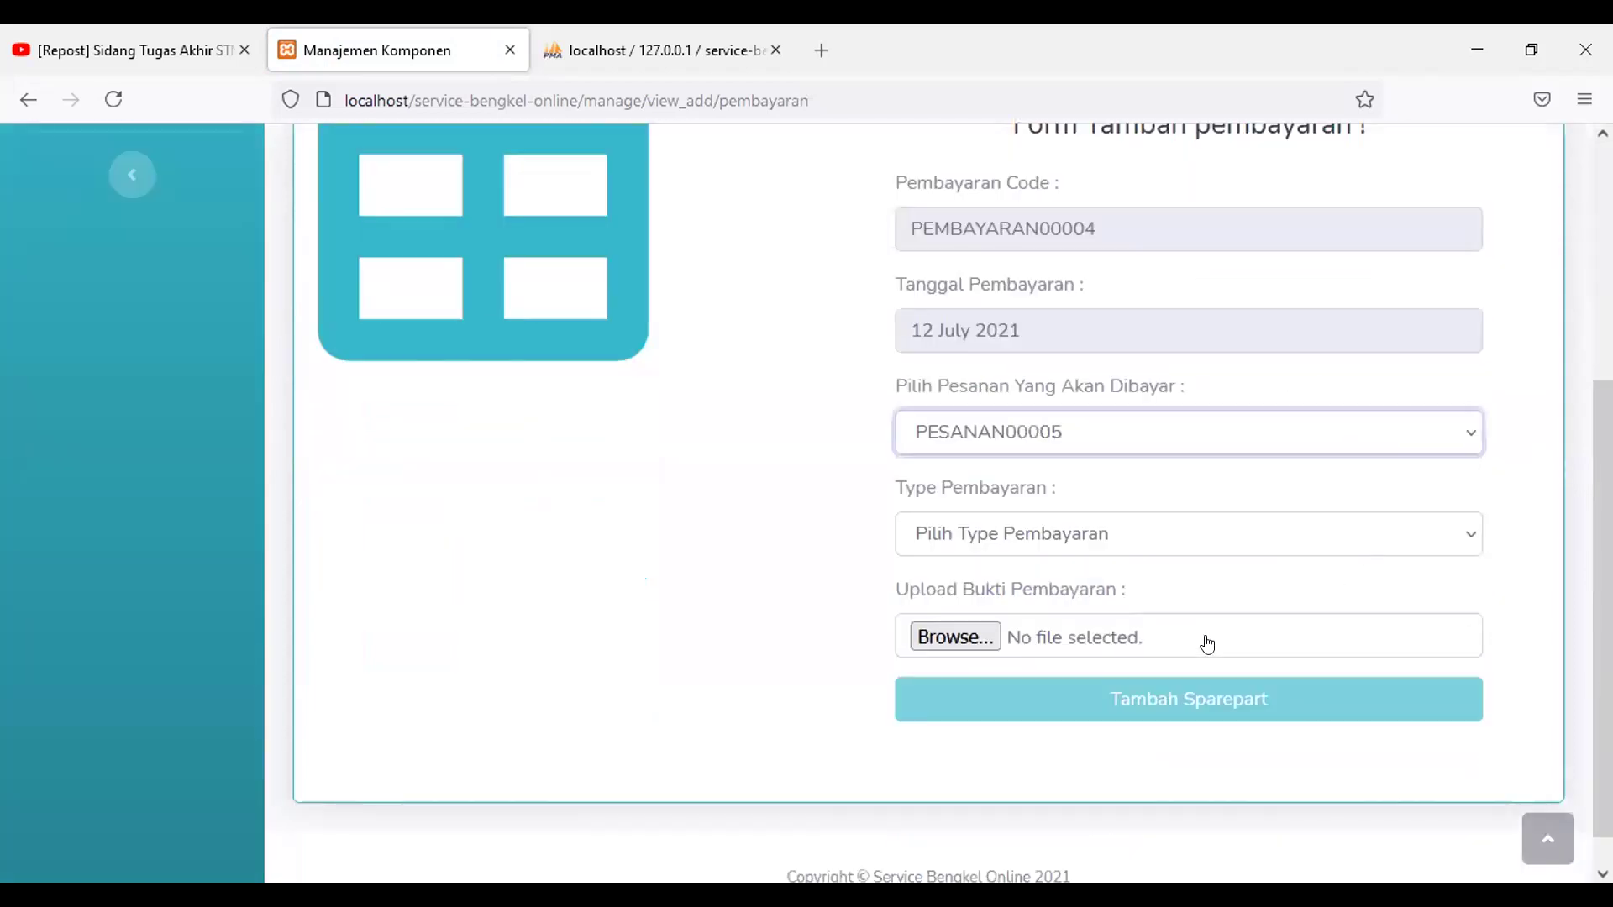
pyautogui.click(1115, 548)
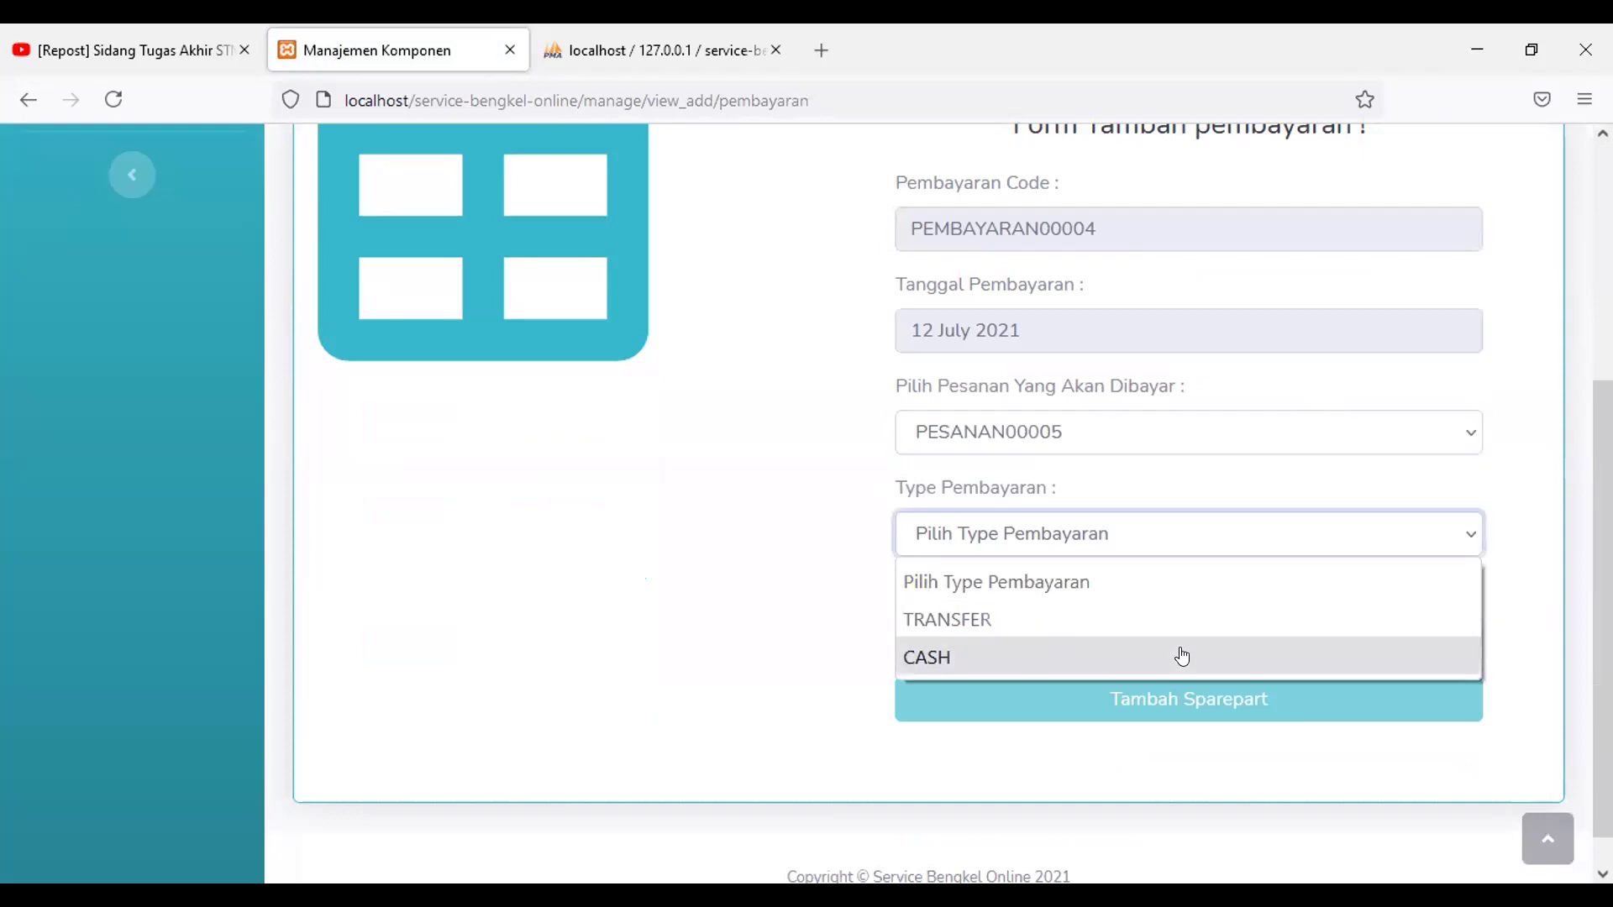
pyautogui.click(1182, 657)
pyautogui.hotkey('alt', 'Down')
pyautogui.click(1176, 619)
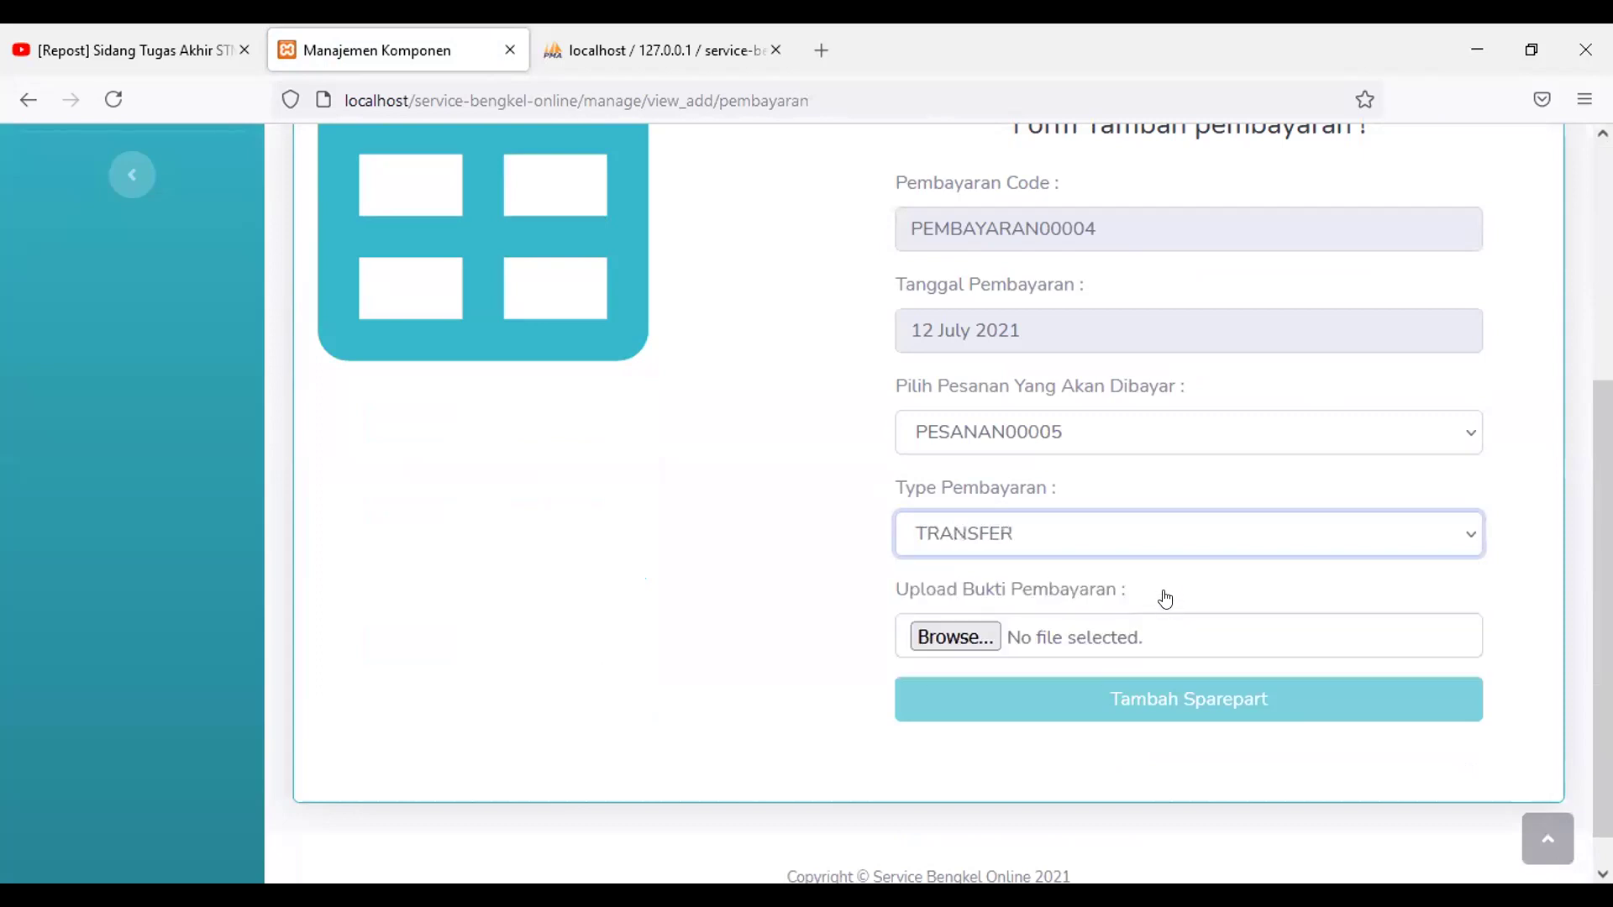
pyautogui.click(971, 636)
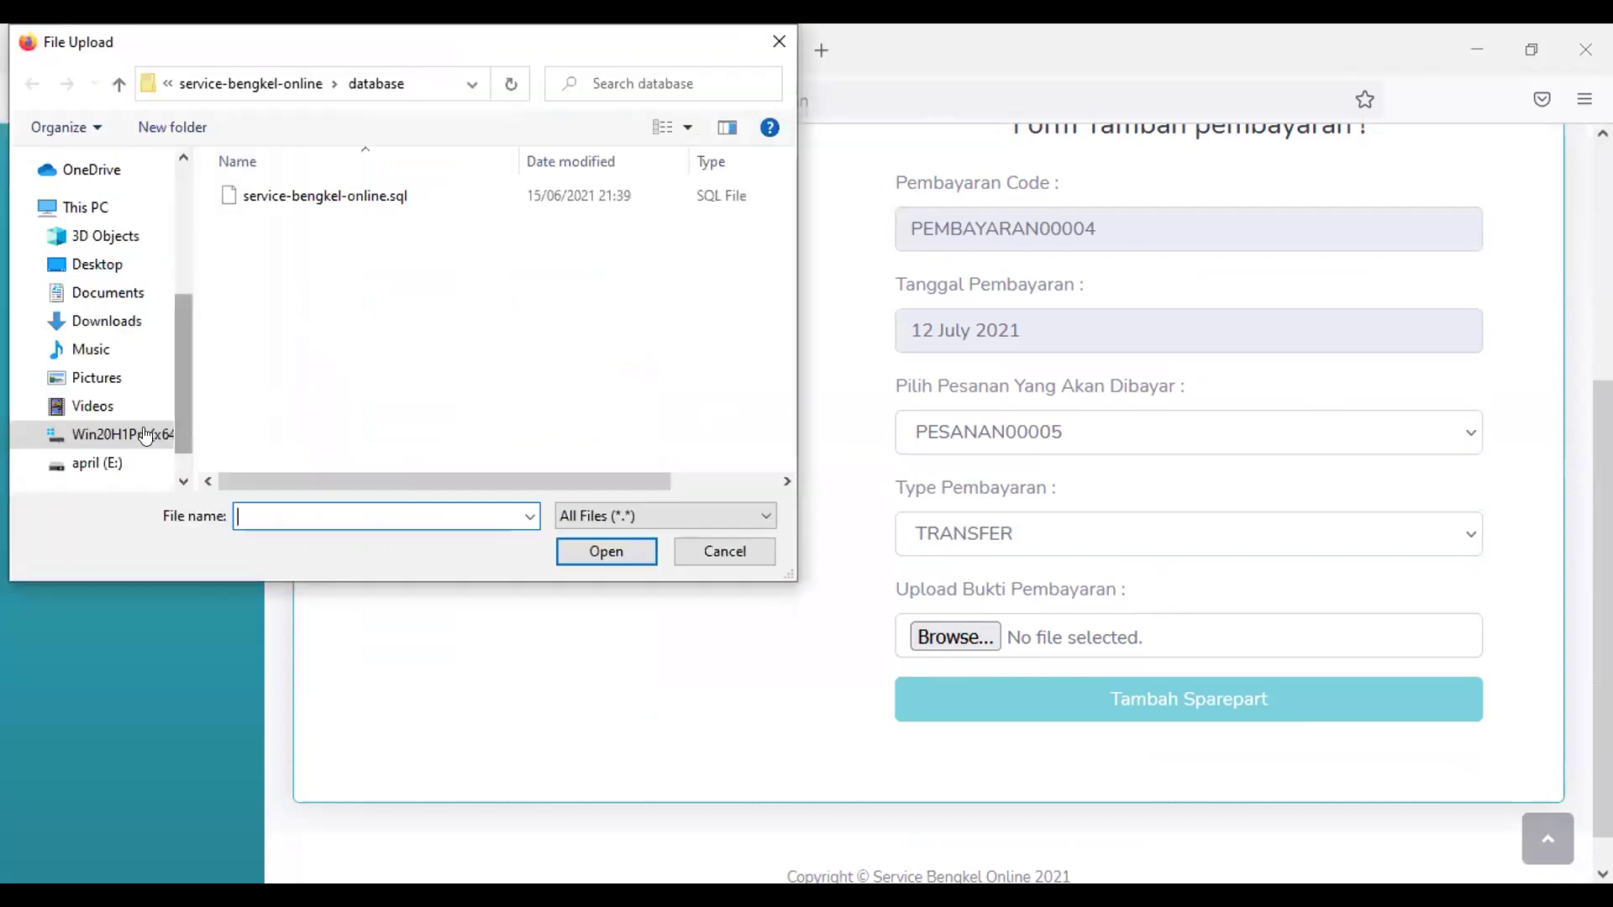
# Step: Try uploading logo.jfif as the payment proof, which is rejected for its extension
pyautogui.scroll(1, 142, 415)
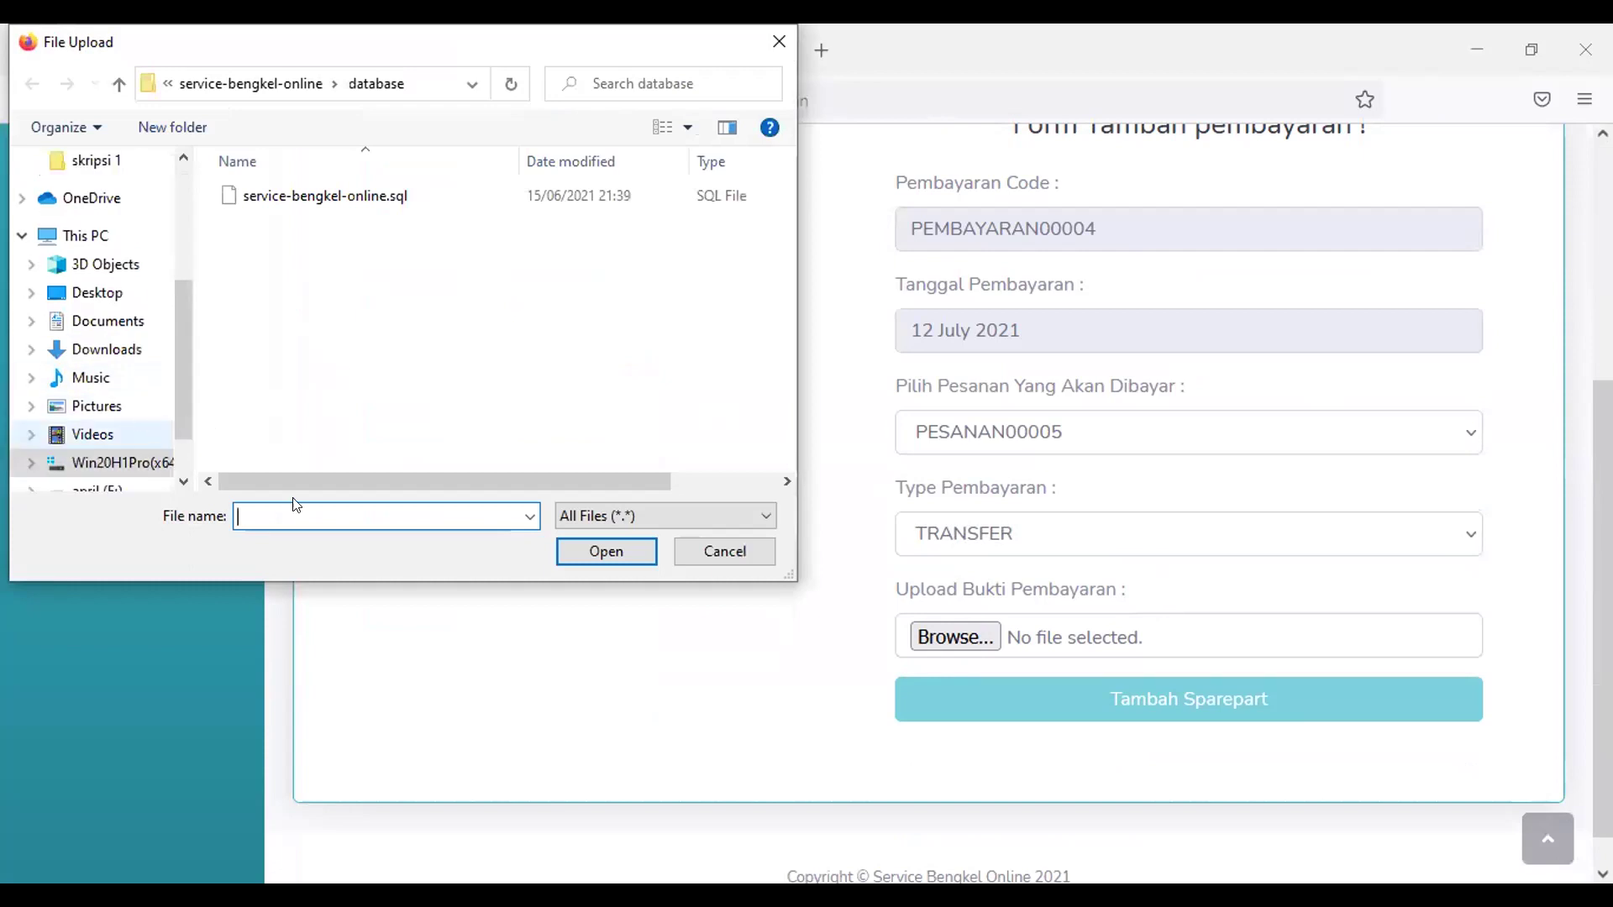
pyautogui.click(730, 546)
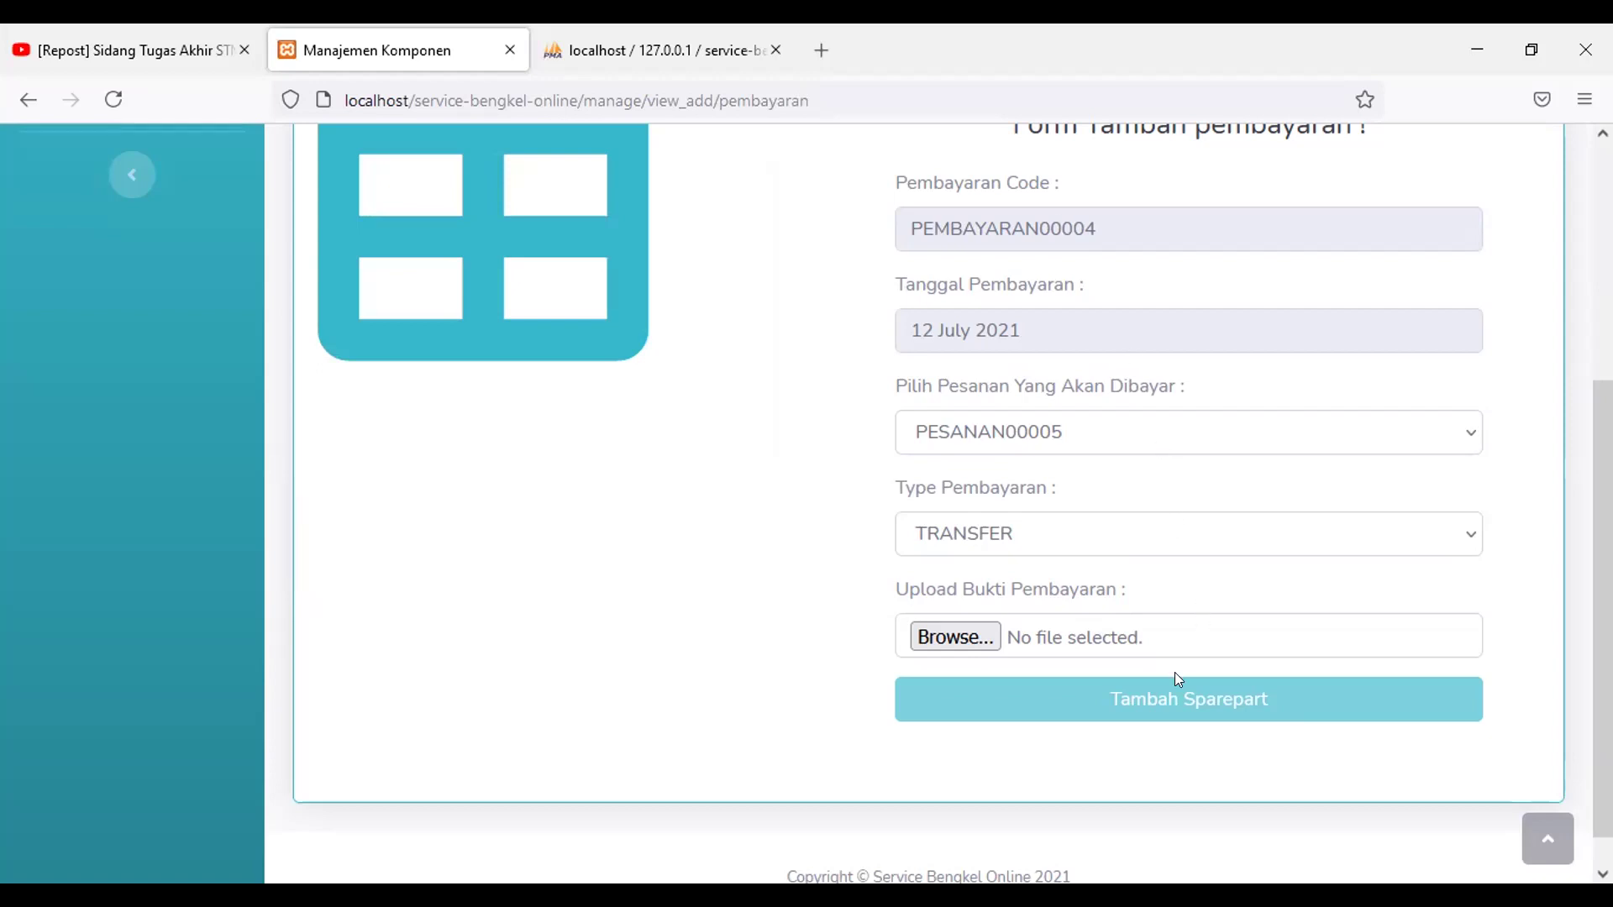
pyautogui.scroll(-1, 1120, 678)
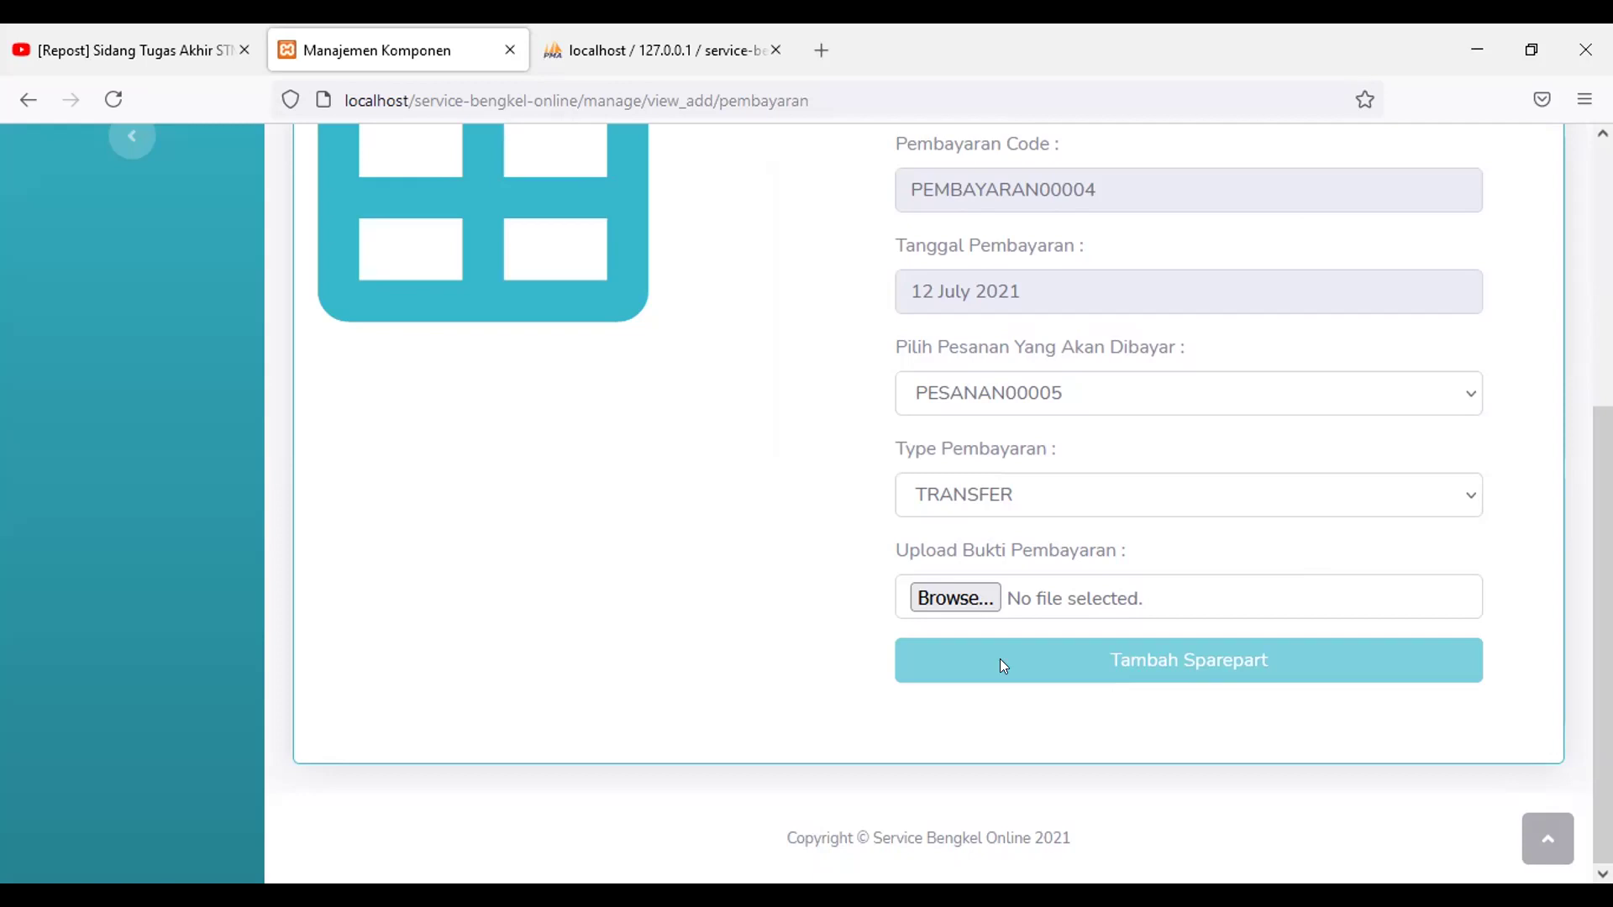
pyautogui.click(959, 588)
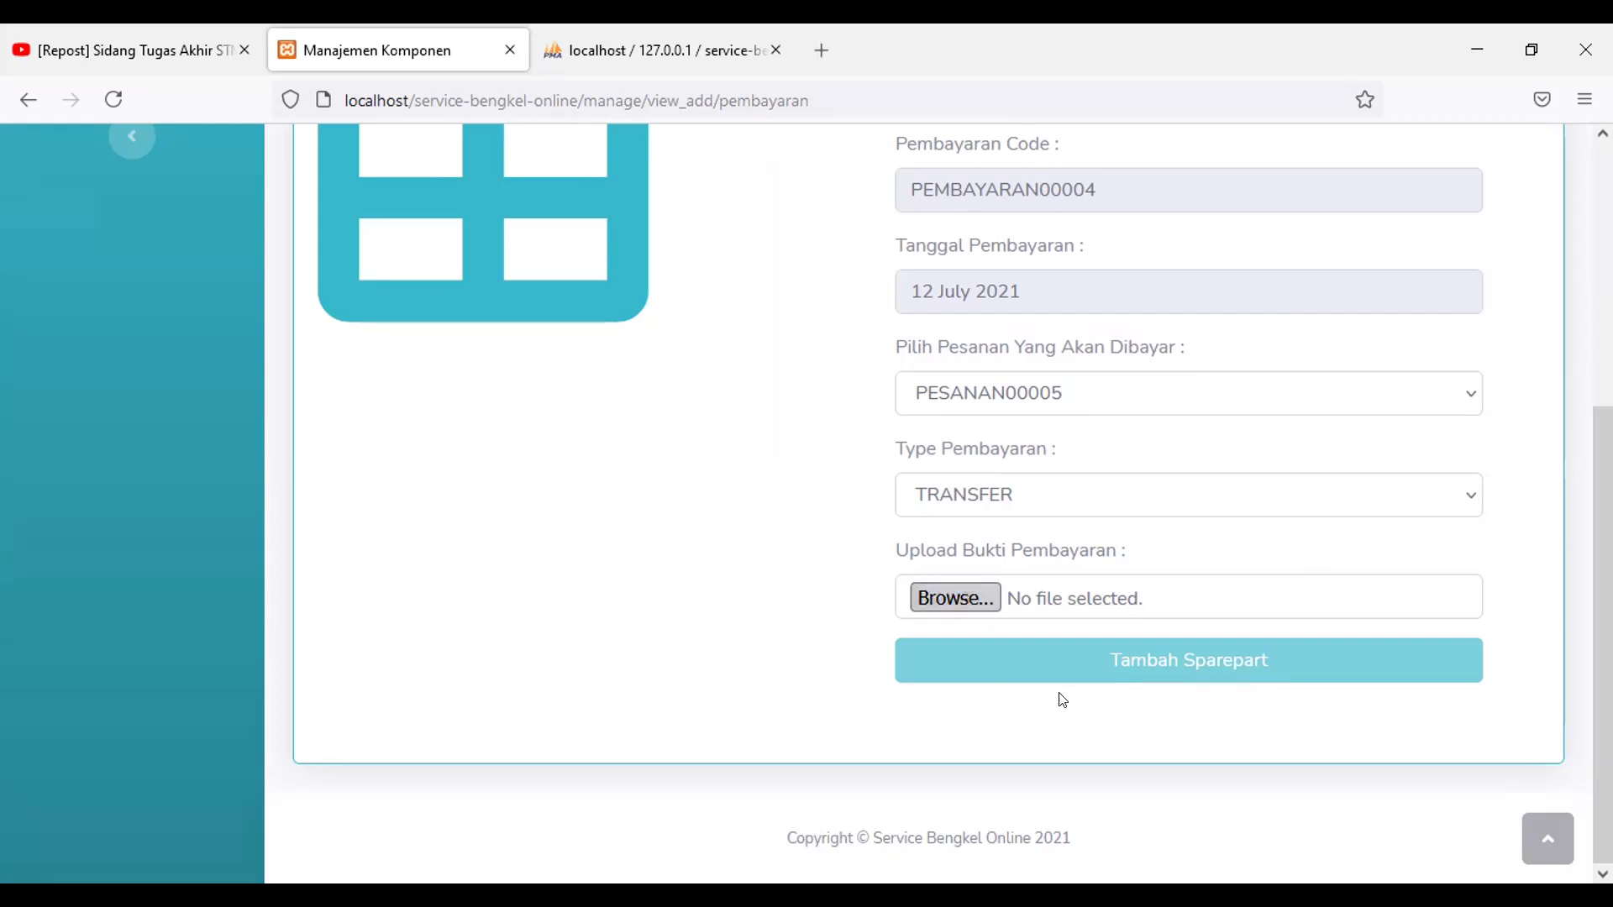
pyautogui.scroll(1, 84, 383)
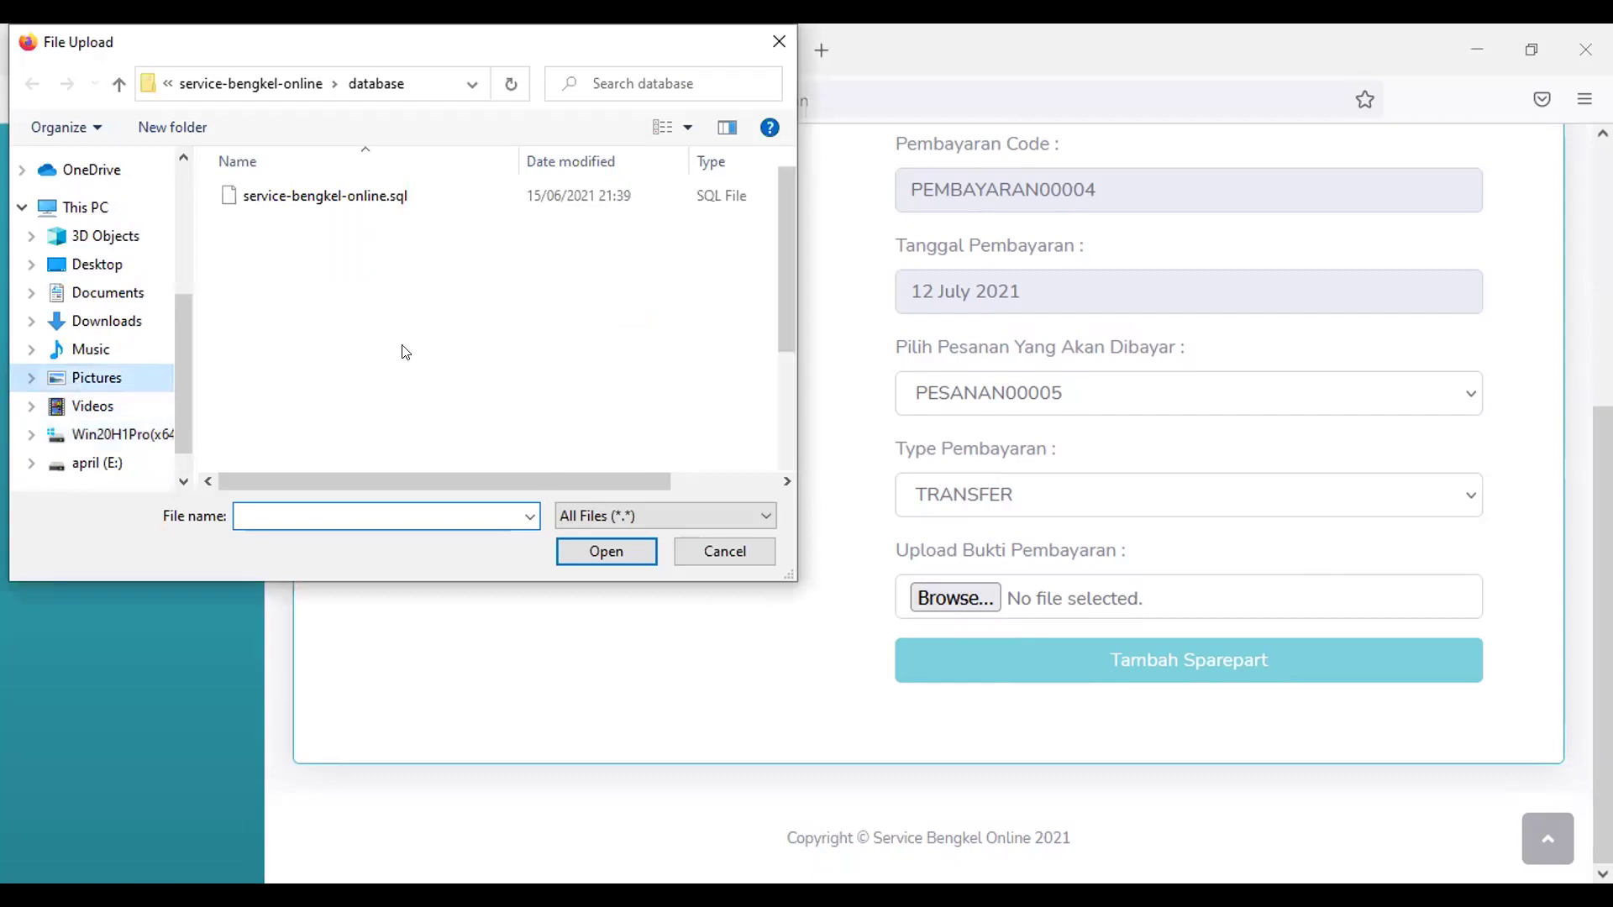
pyautogui.scroll(-1, 439, 365)
pyautogui.scroll(2, 438, 369)
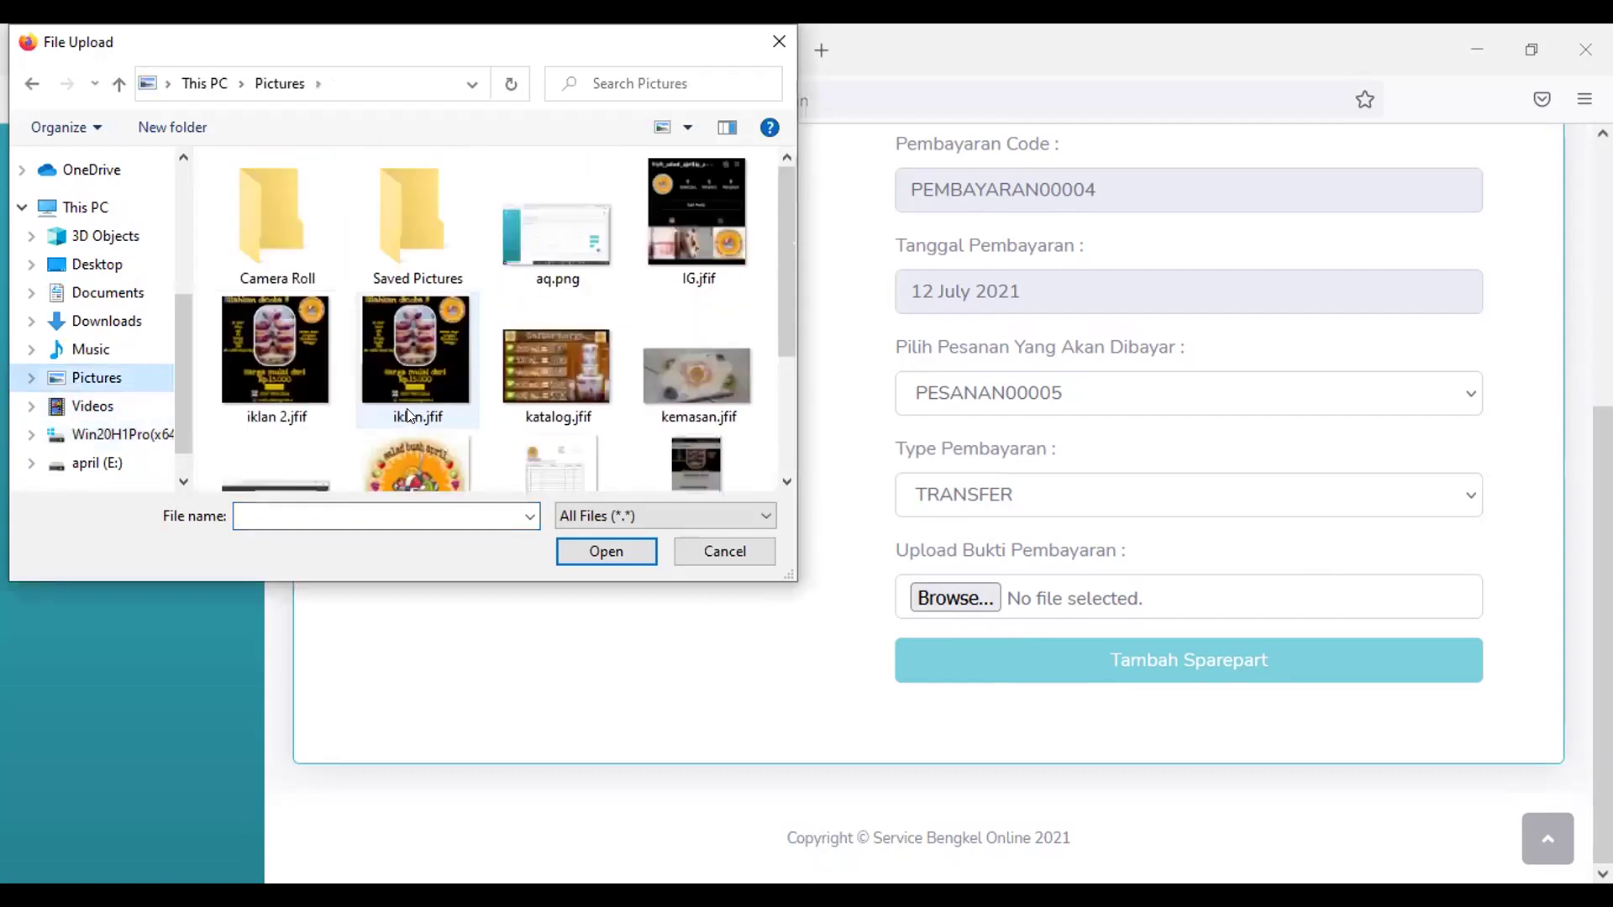
pyautogui.scroll(-1, 439, 370)
pyautogui.click(418, 416)
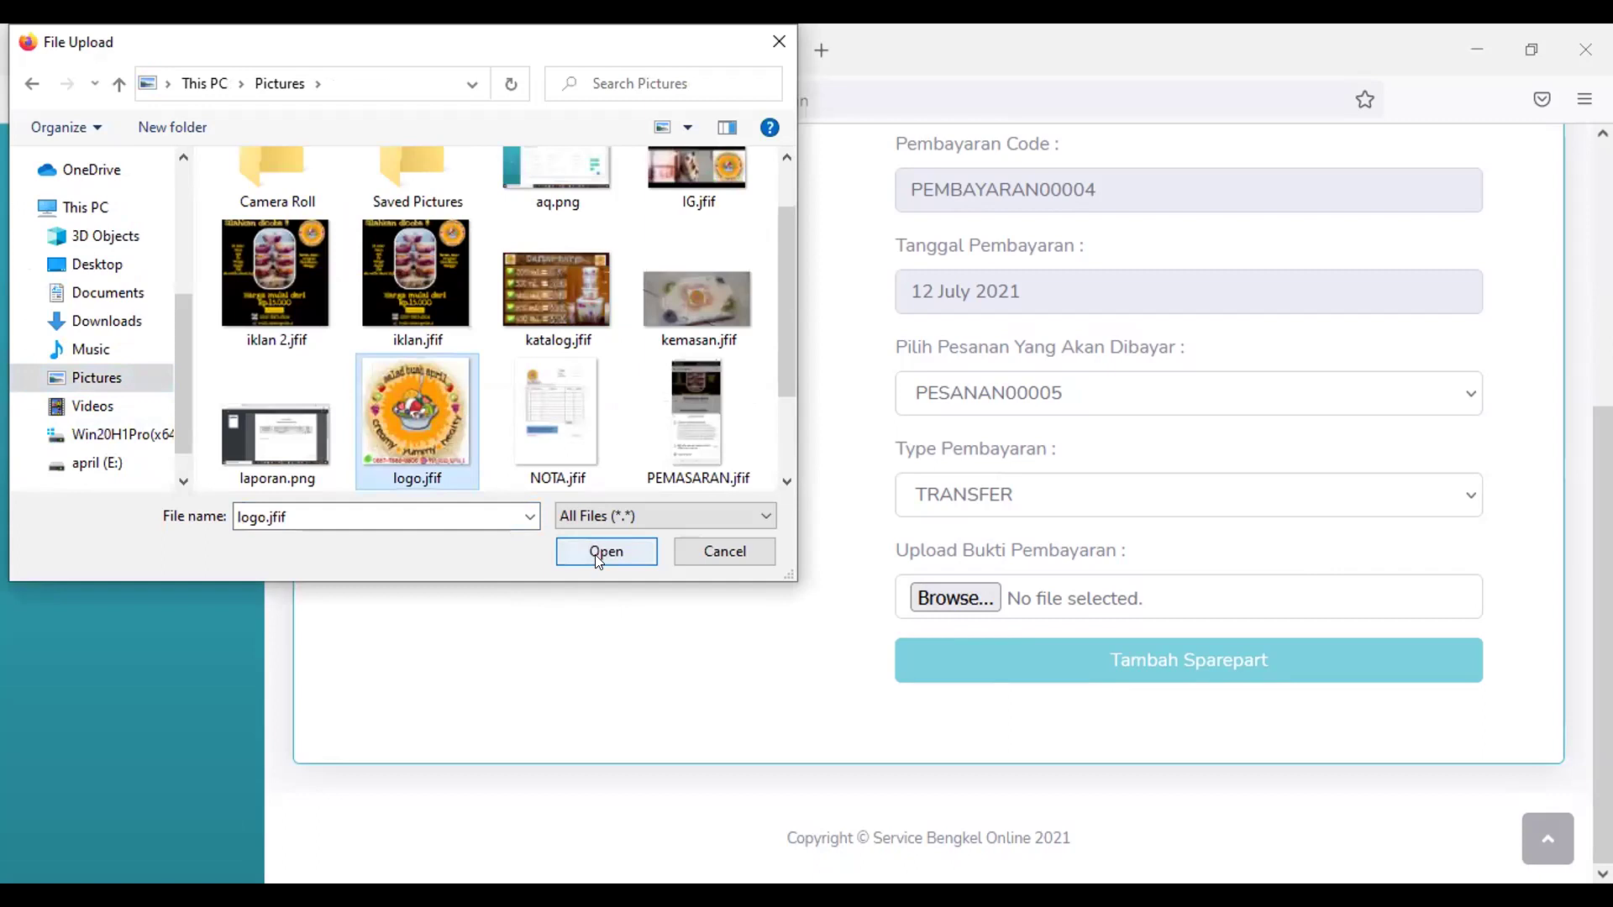
pyautogui.click(603, 551)
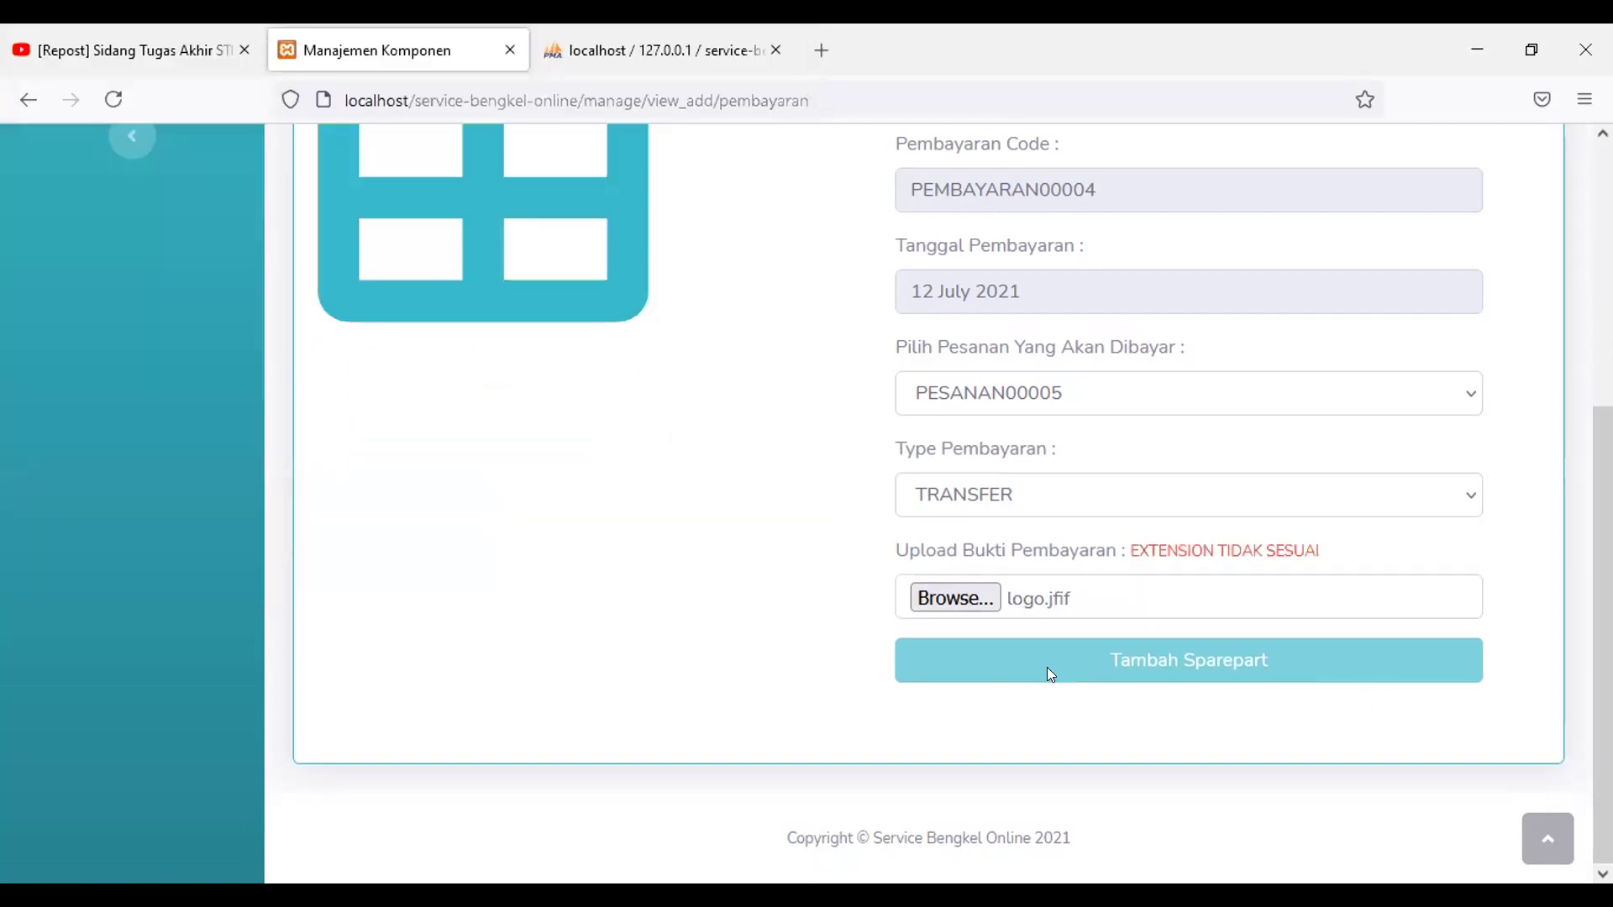
# Step: Attach aq.png as the payment proof instead
pyautogui.click(968, 601)
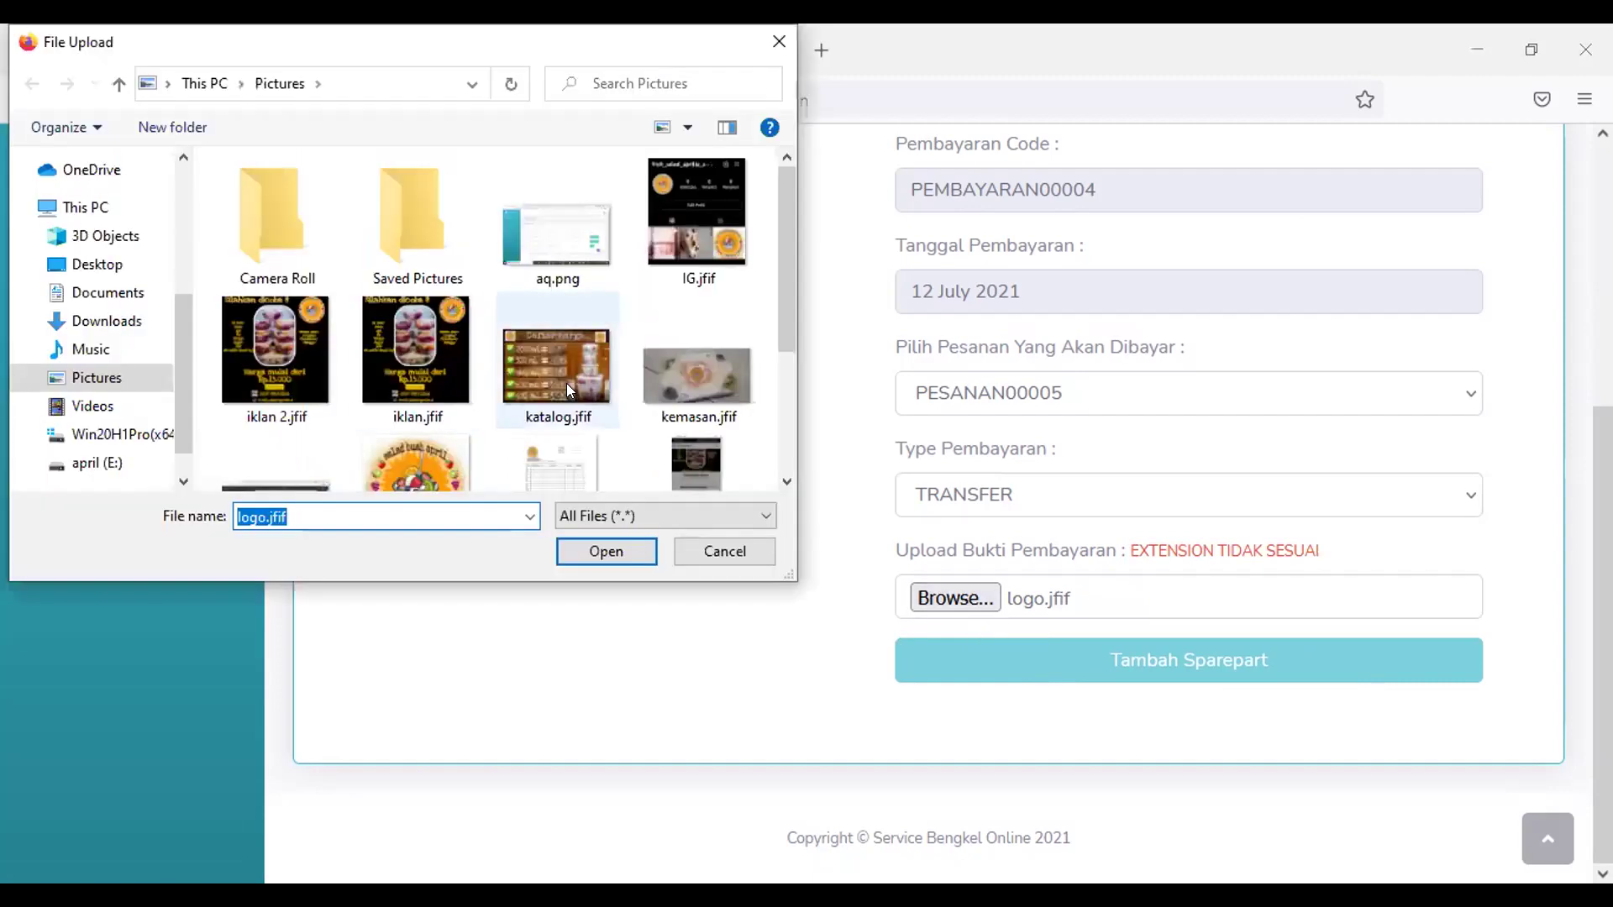
pyautogui.scroll(-1, 567, 391)
pyautogui.scroll(-2, 567, 390)
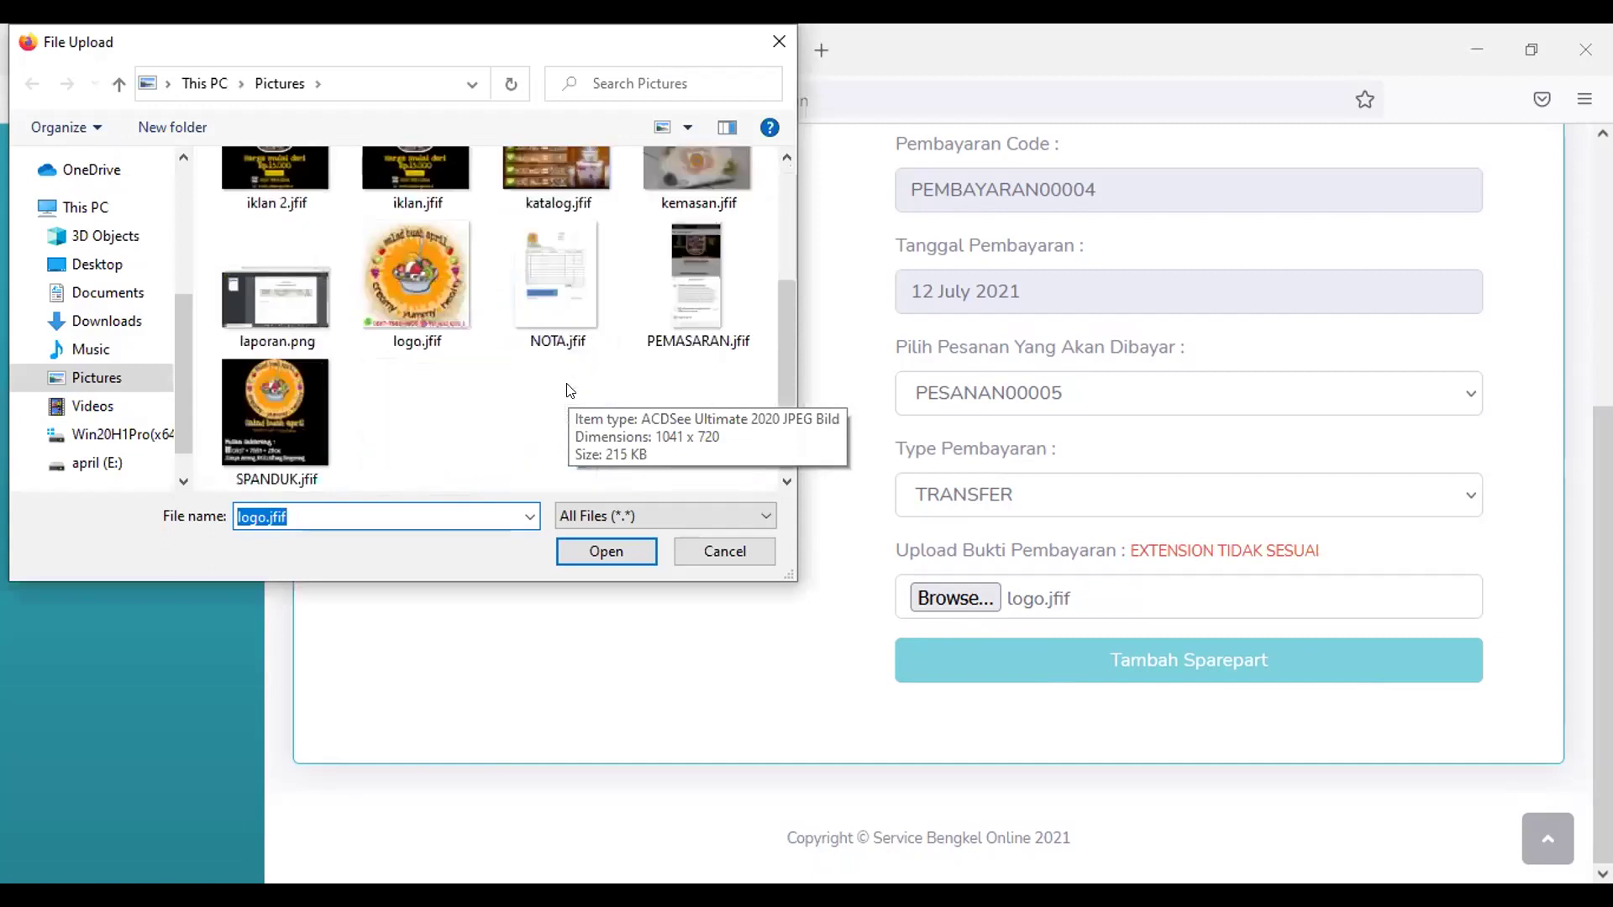
pyautogui.scroll(3, 566, 387)
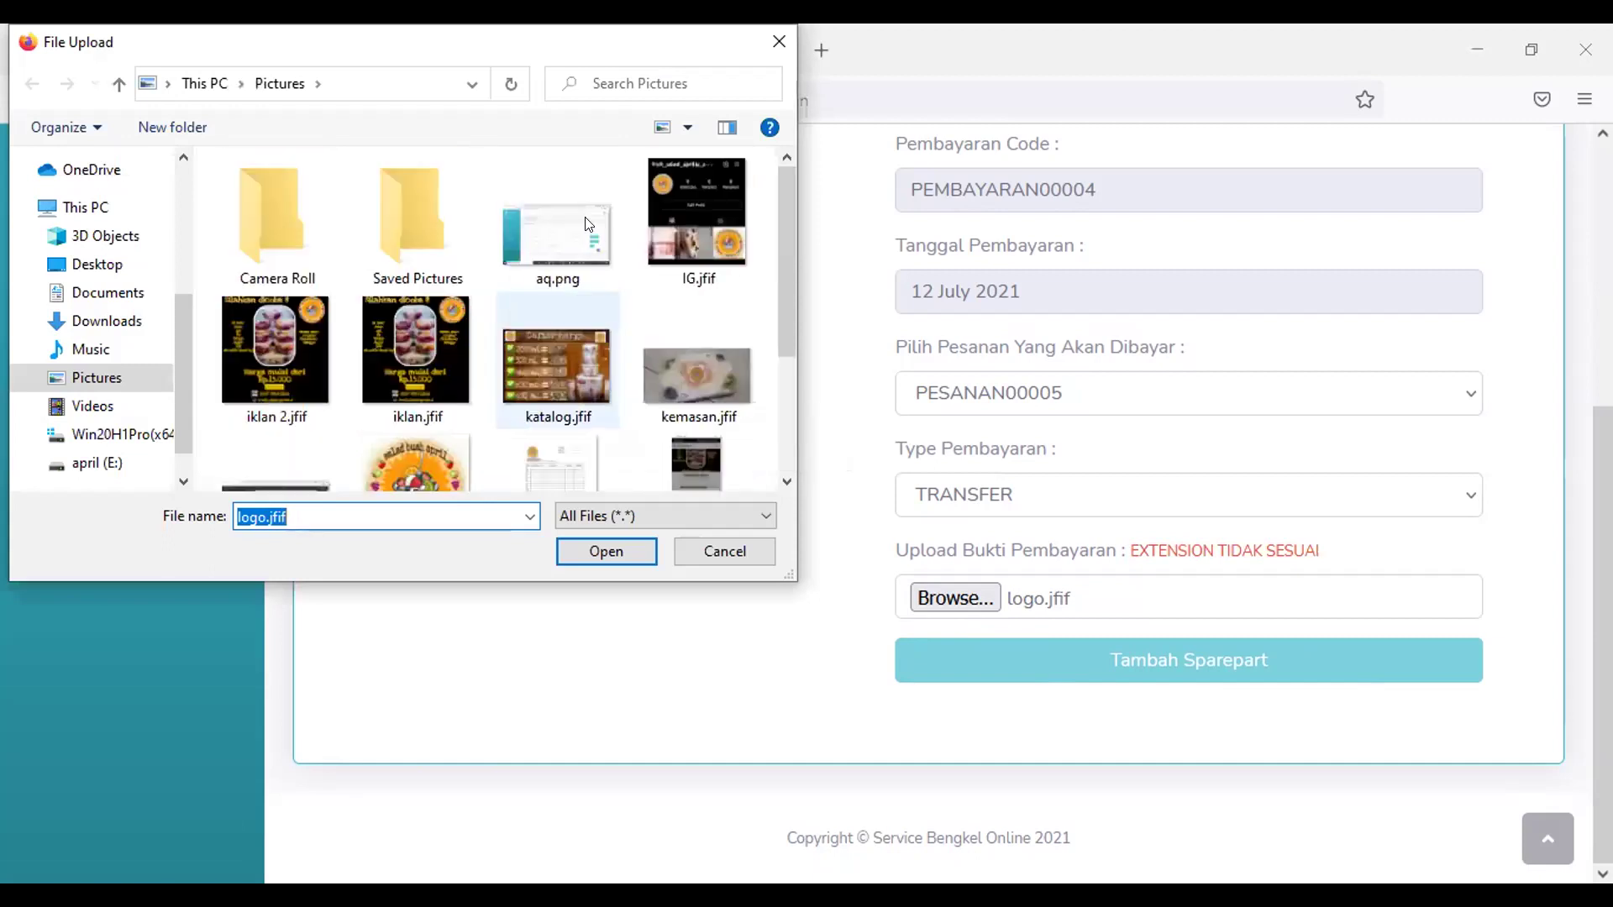
pyautogui.click(557, 231)
pyautogui.click(600, 556)
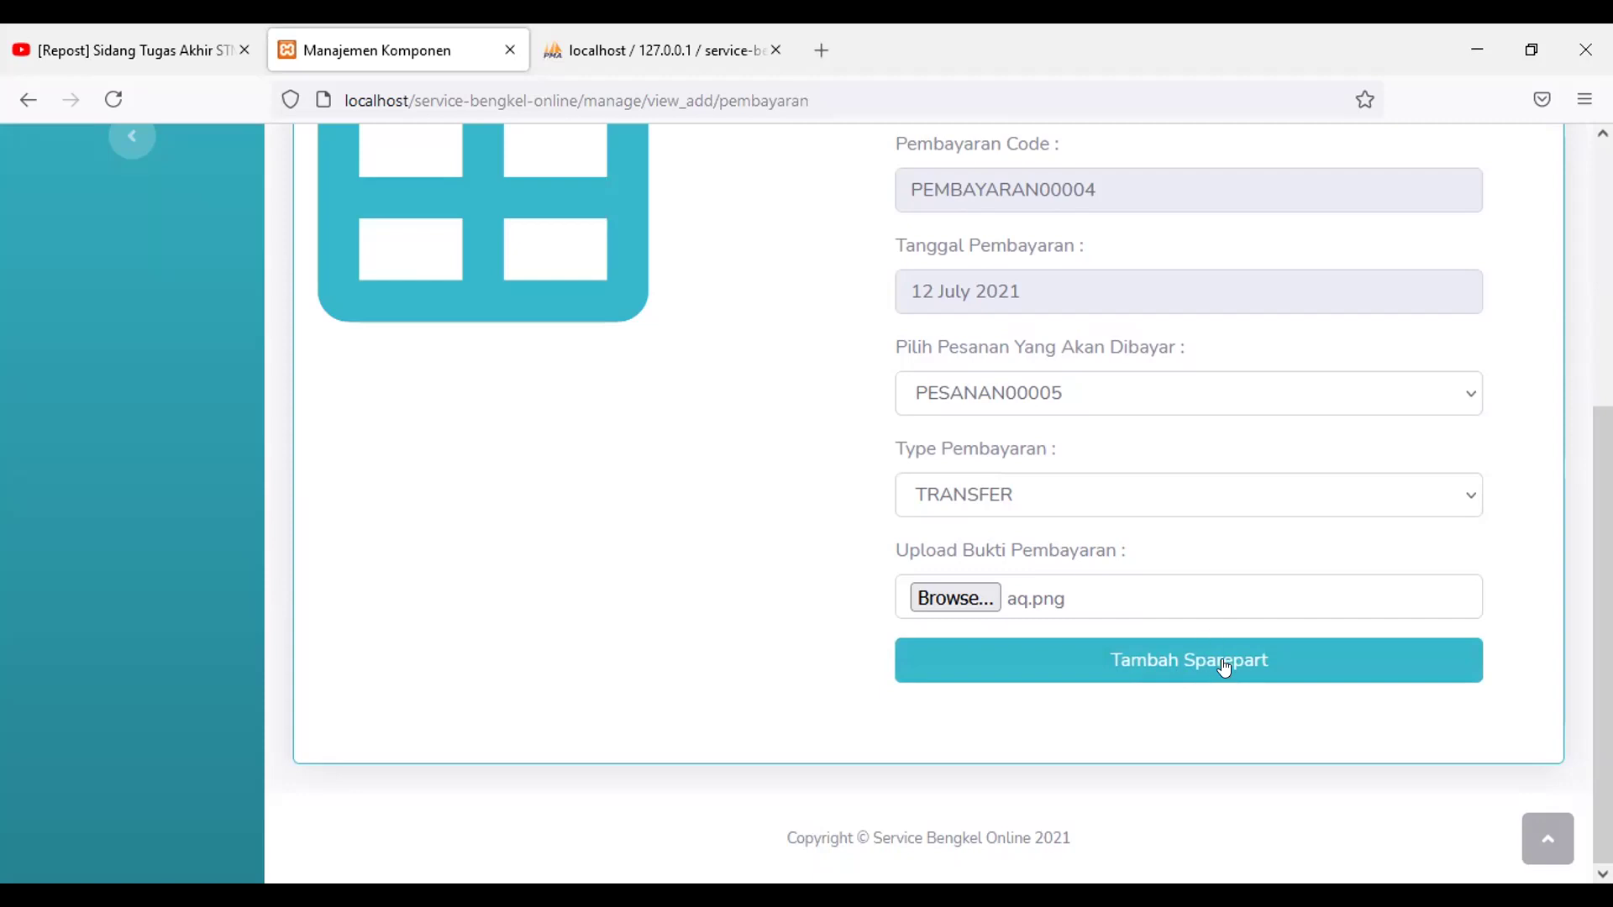
# Step: Save the payment and check that PEMBAYARAN00004 (TRANSFER, 2021-07-12) heads the payment history
pyautogui.click(1225, 664)
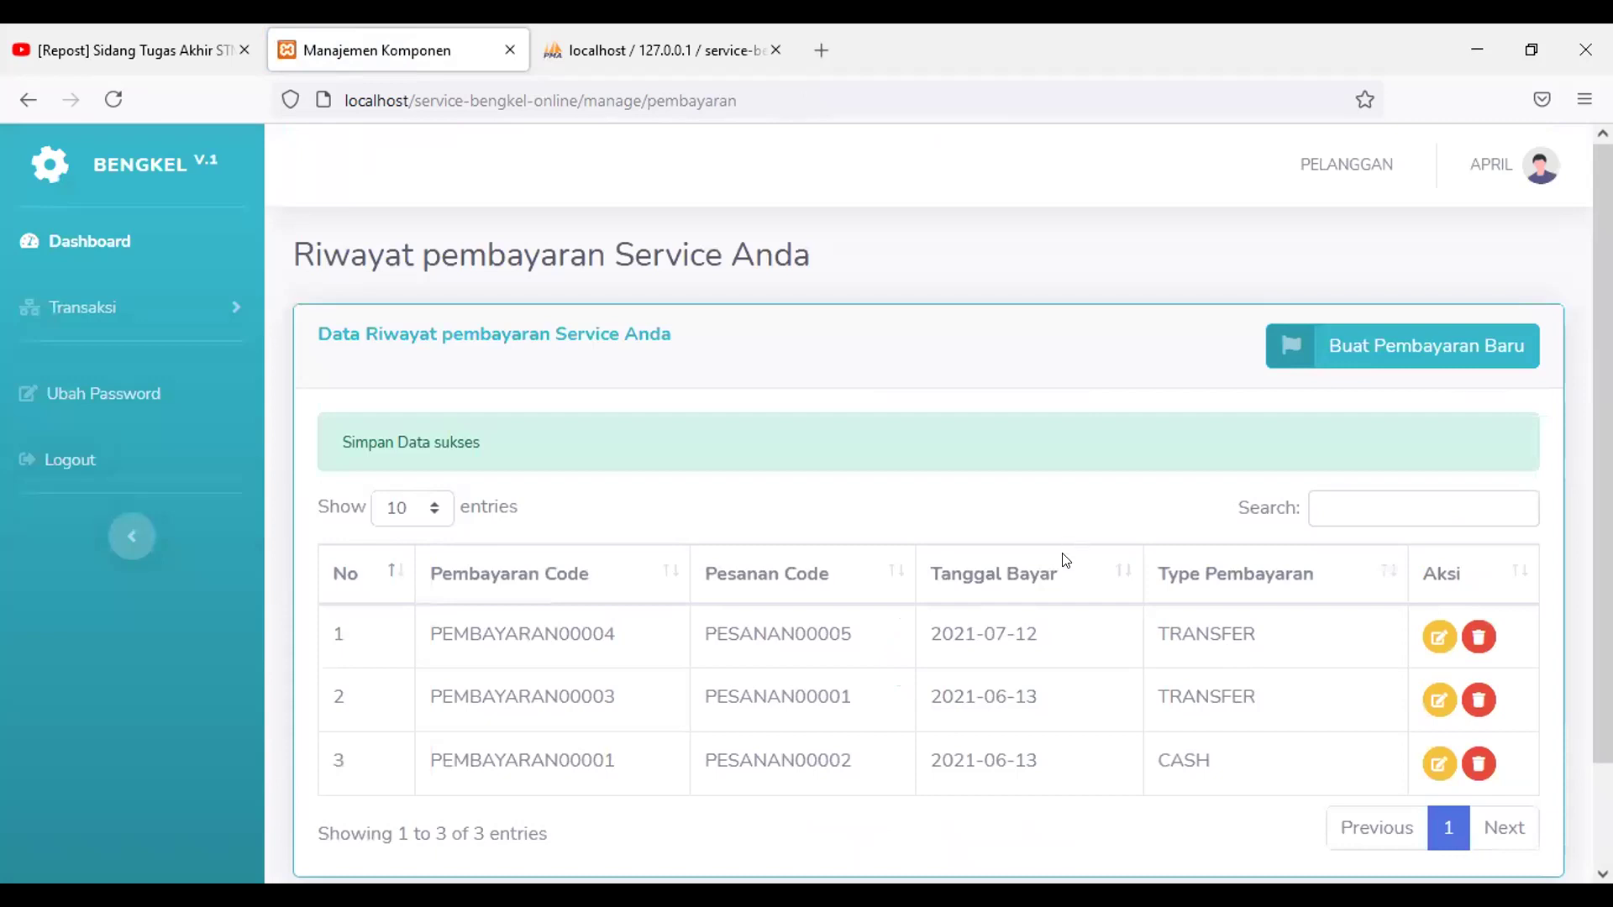
pyautogui.scroll(-2, 1065, 560)
pyautogui.scroll(2, 1065, 561)
pyautogui.scroll(-2, 1066, 571)
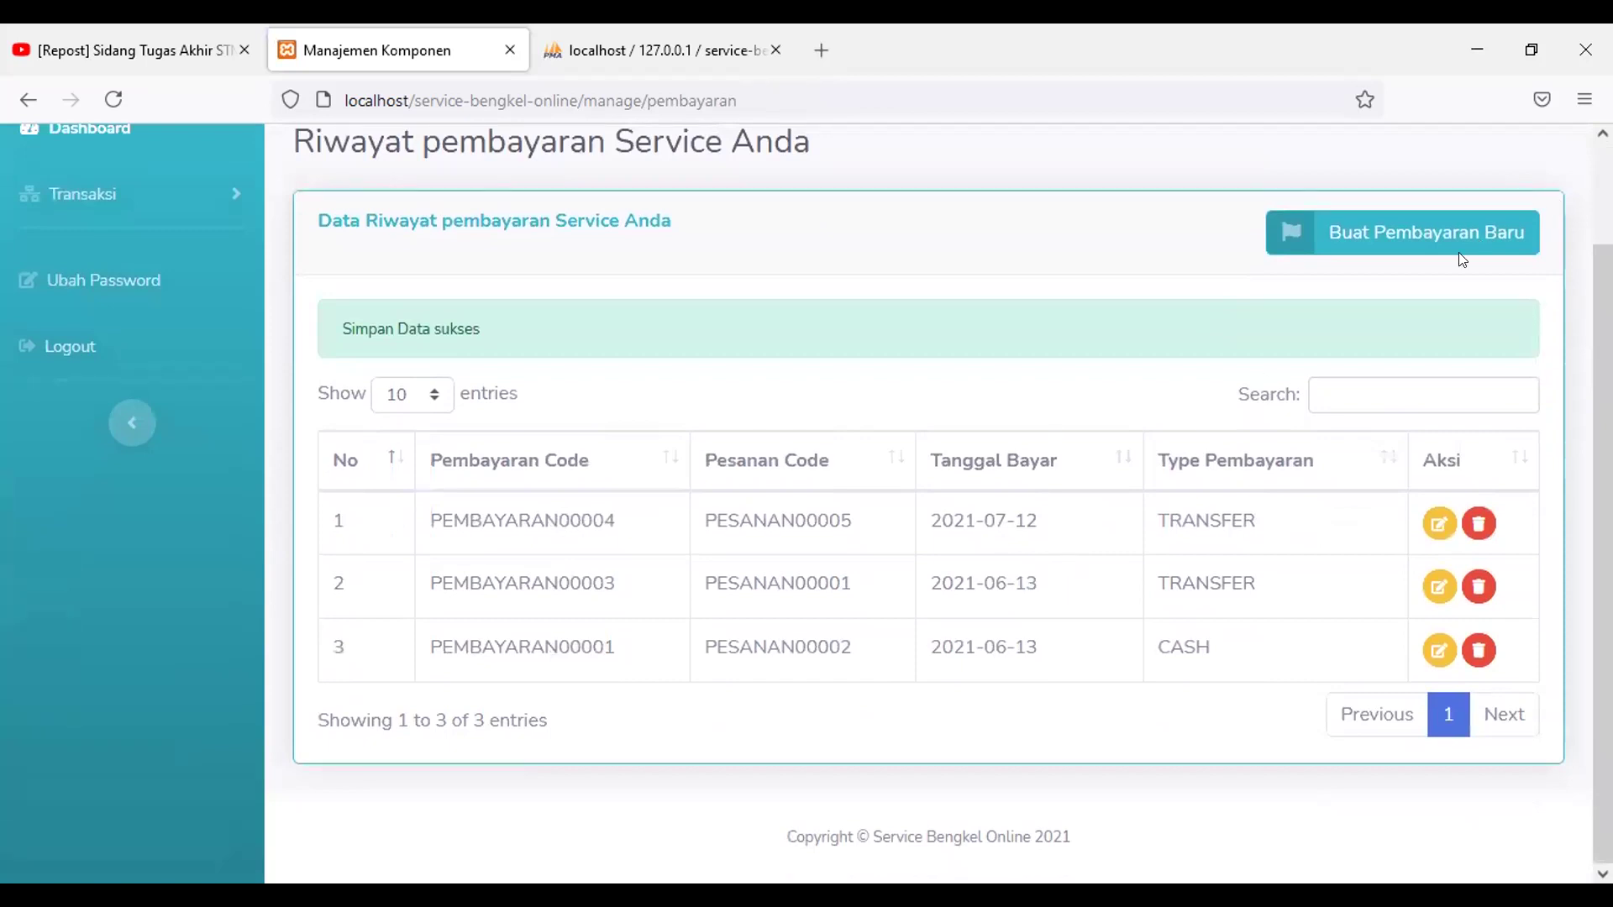
pyautogui.scroll(2, 1460, 256)
# Step: Log out of the APRIL customer account
pyautogui.click(1483, 189)
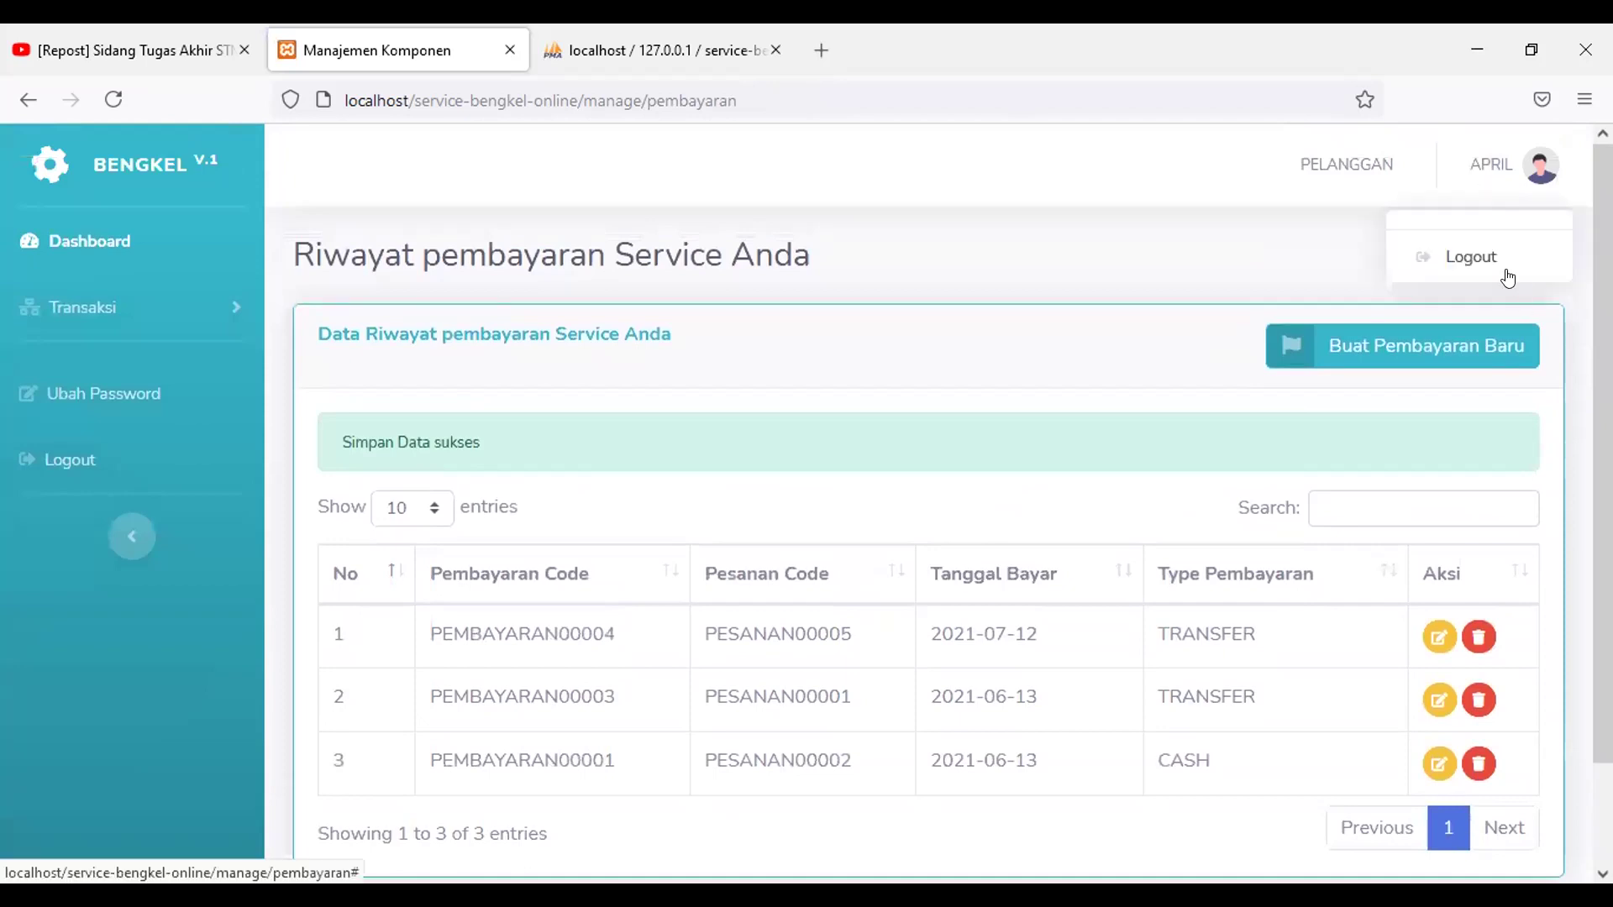
pyautogui.click(1505, 269)
pyautogui.click(998, 358)
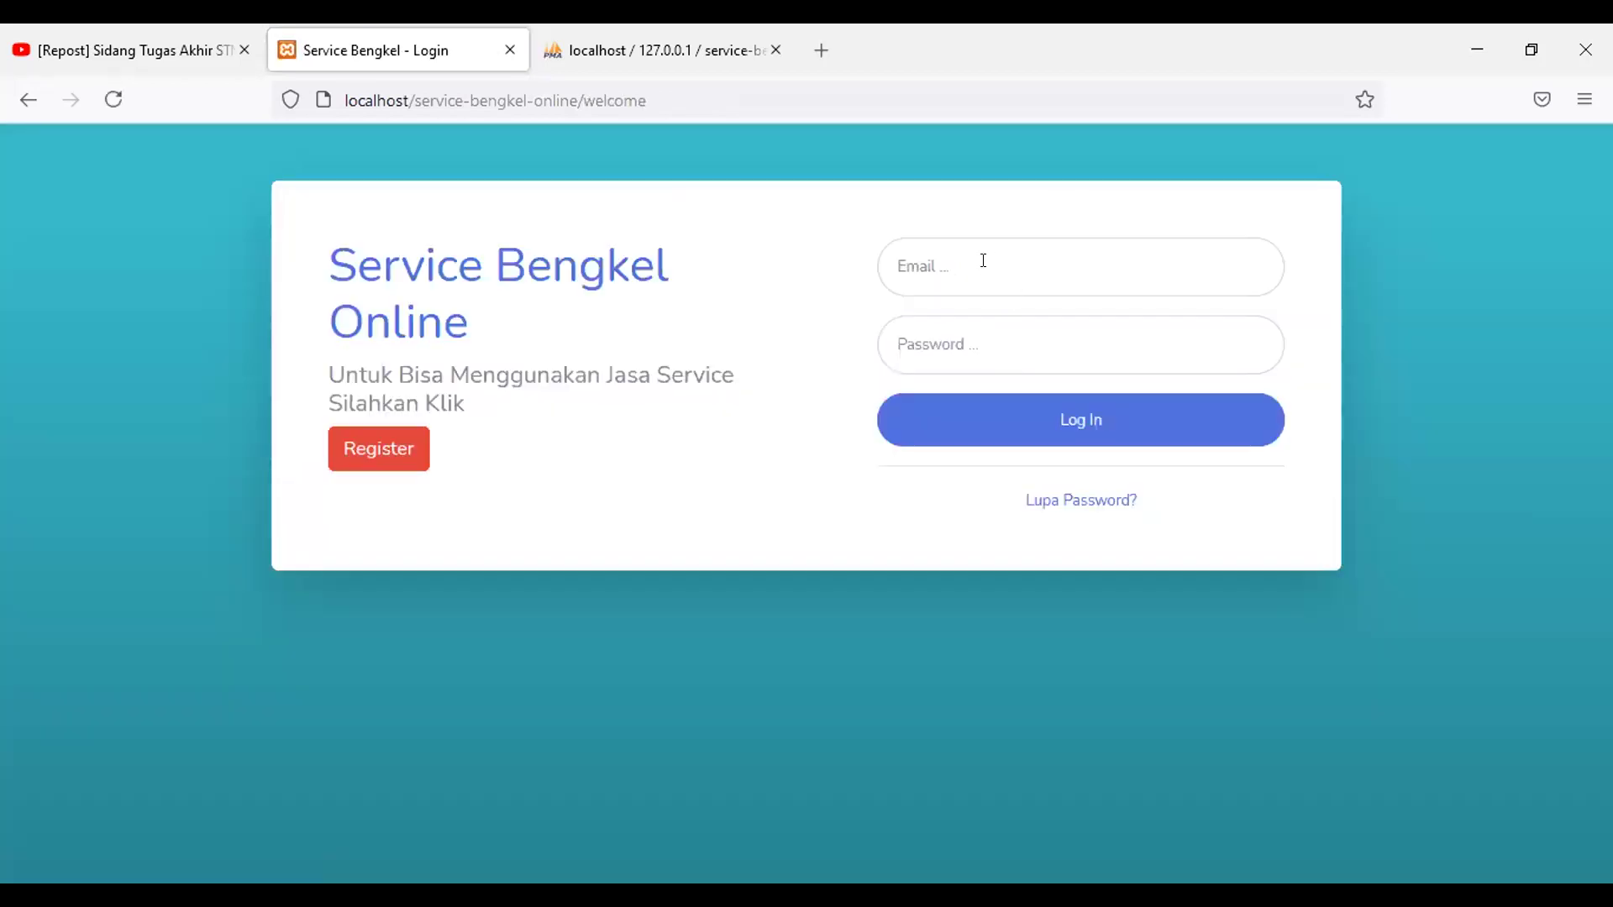
# Step: Sign in with the workshop owner's email and password
pyautogui.click(982, 261)
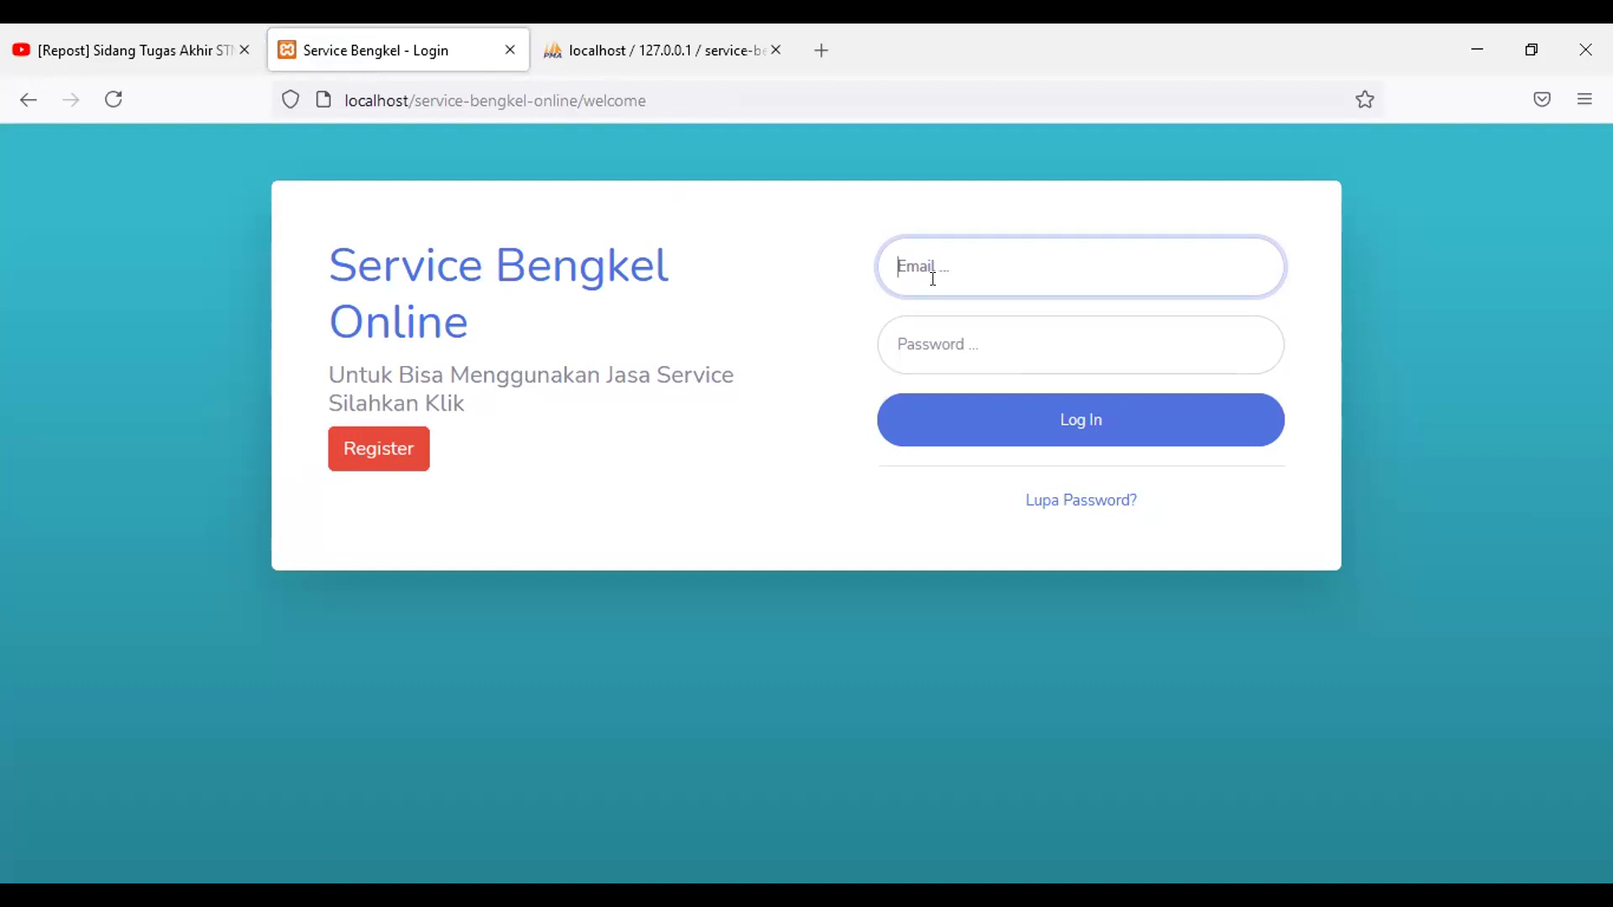
pyautogui.write('example@example.trial.com')
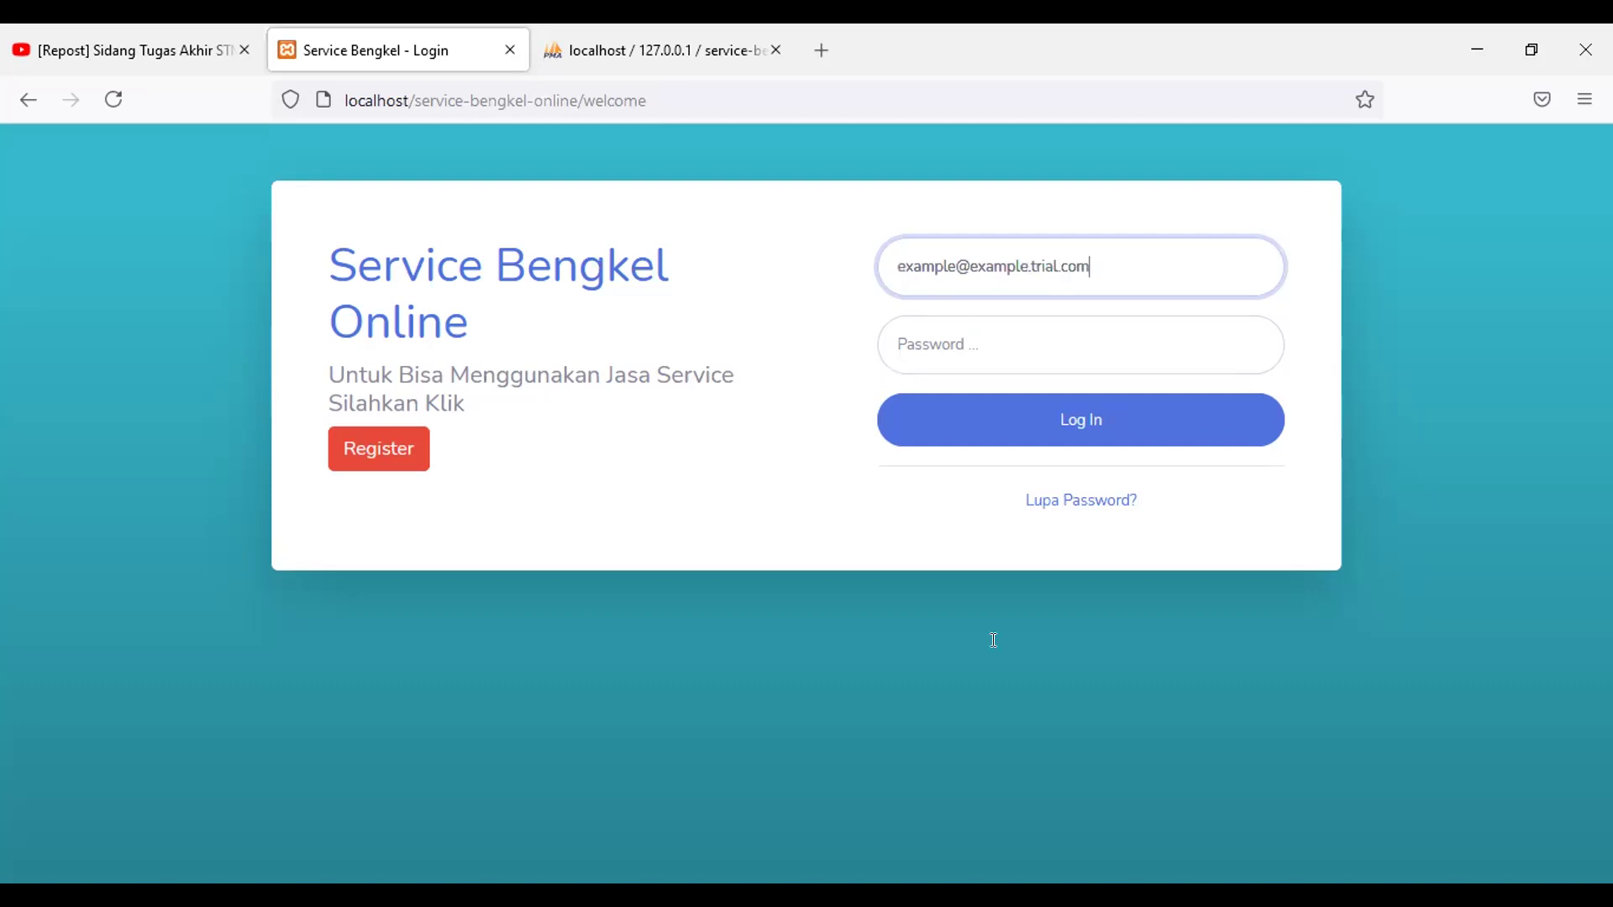
pyautogui.press('Tab')
pyautogui.write('123')
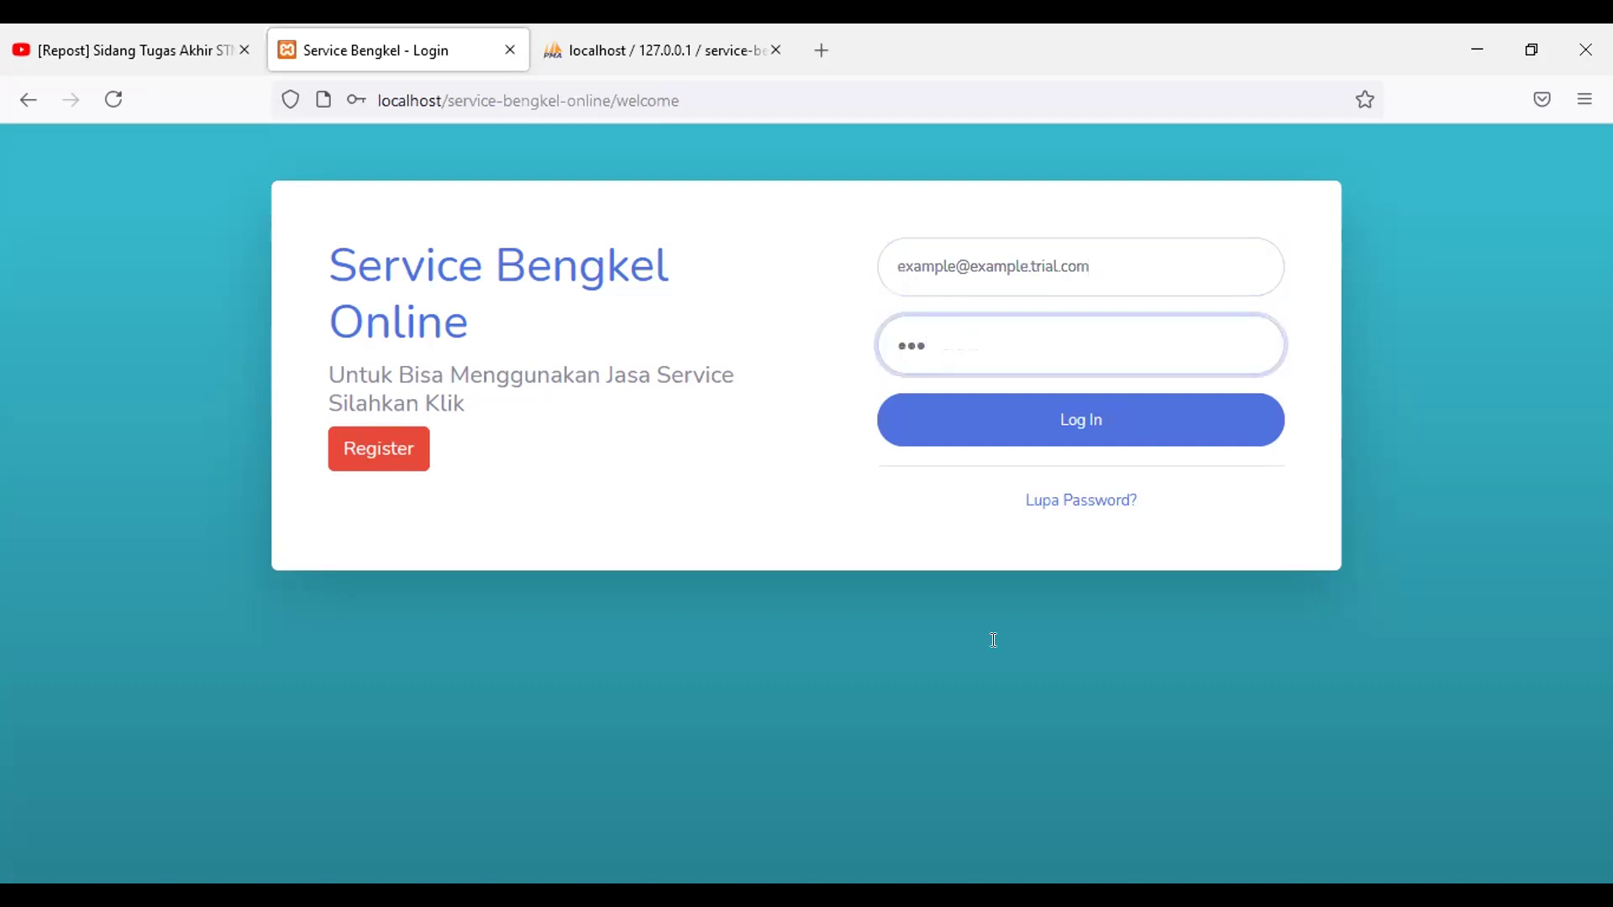
pyautogui.write('456')
pyautogui.click(1045, 427)
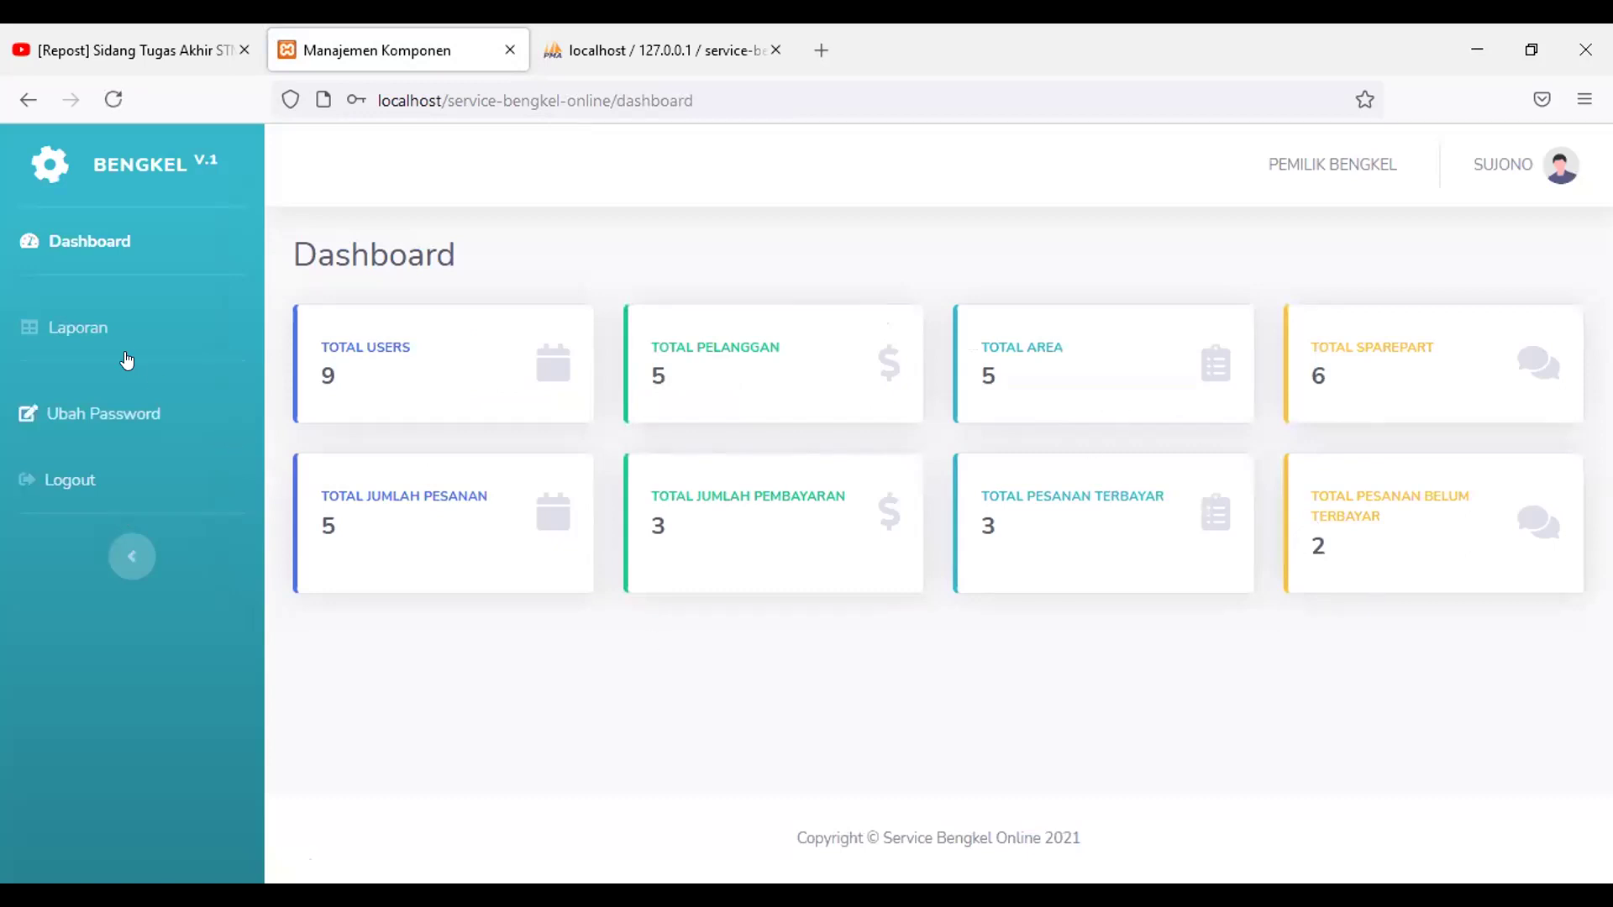
# Step: On Laporan, set dates 01-06-2021 to 12-07-2021 and report type Pesanan
pyautogui.click(69, 341)
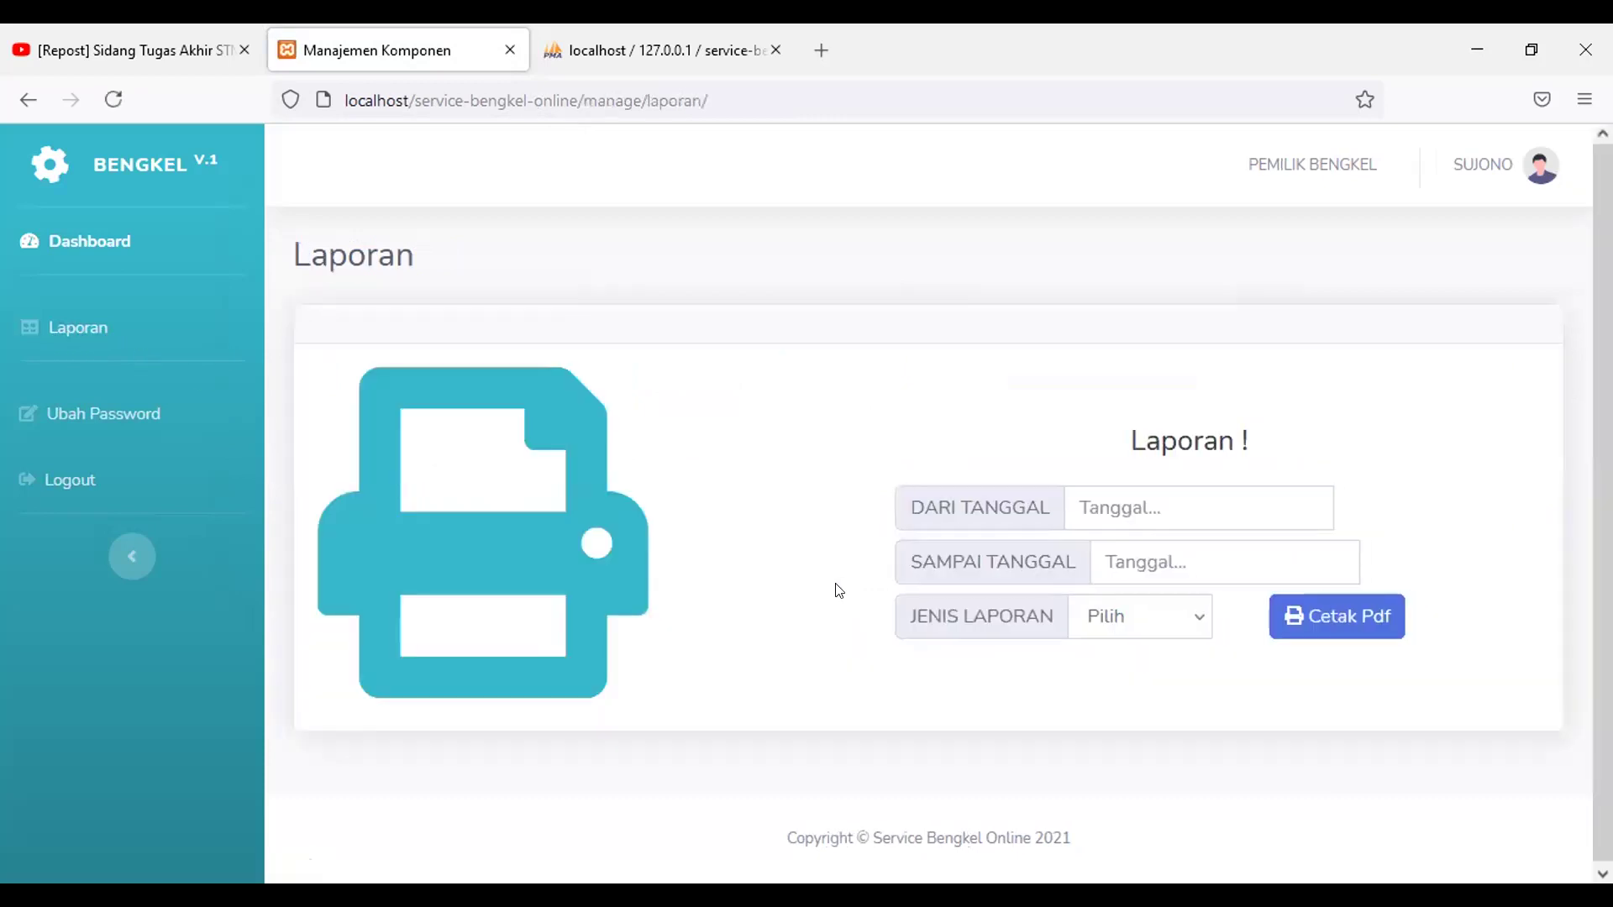
pyautogui.click(1146, 508)
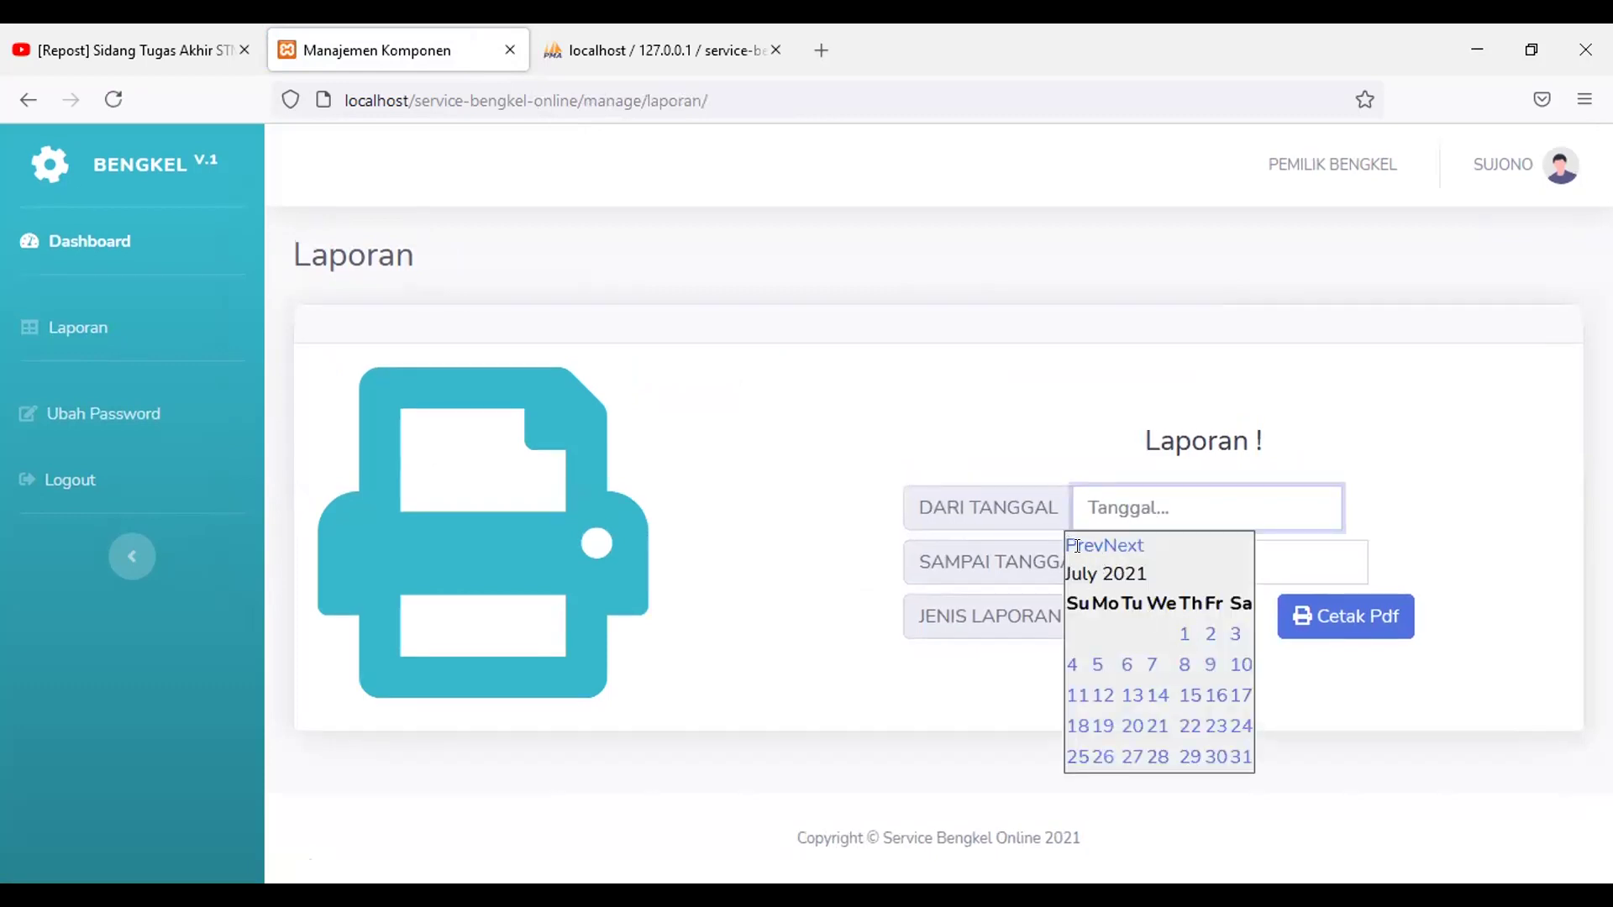
pyautogui.click(1084, 545)
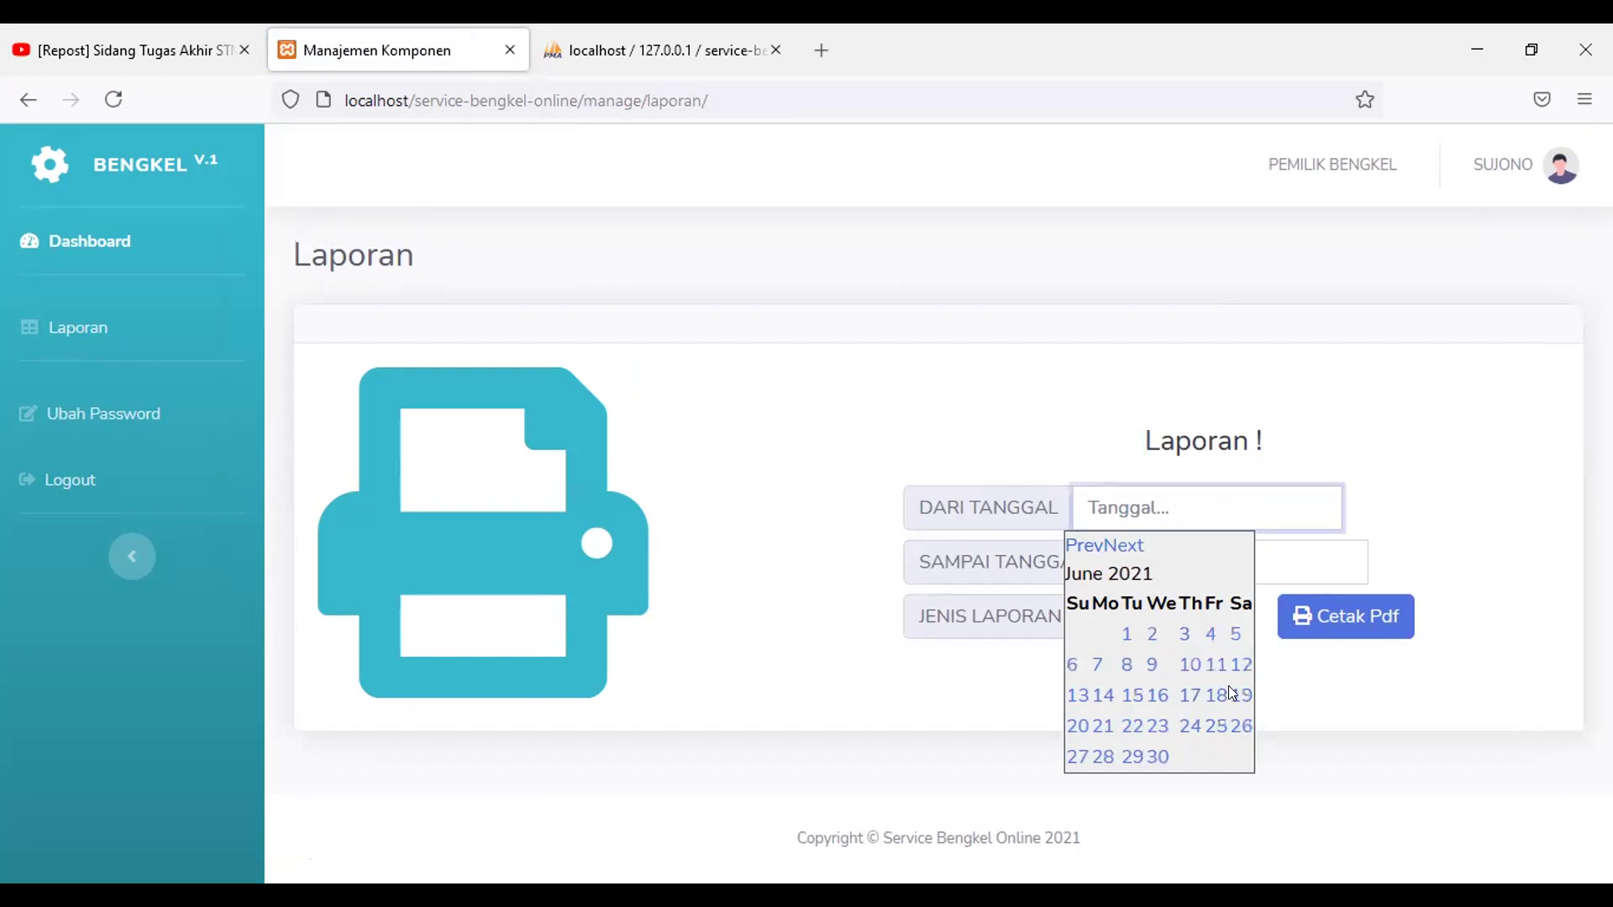
pyautogui.click(1126, 635)
pyautogui.click(1144, 579)
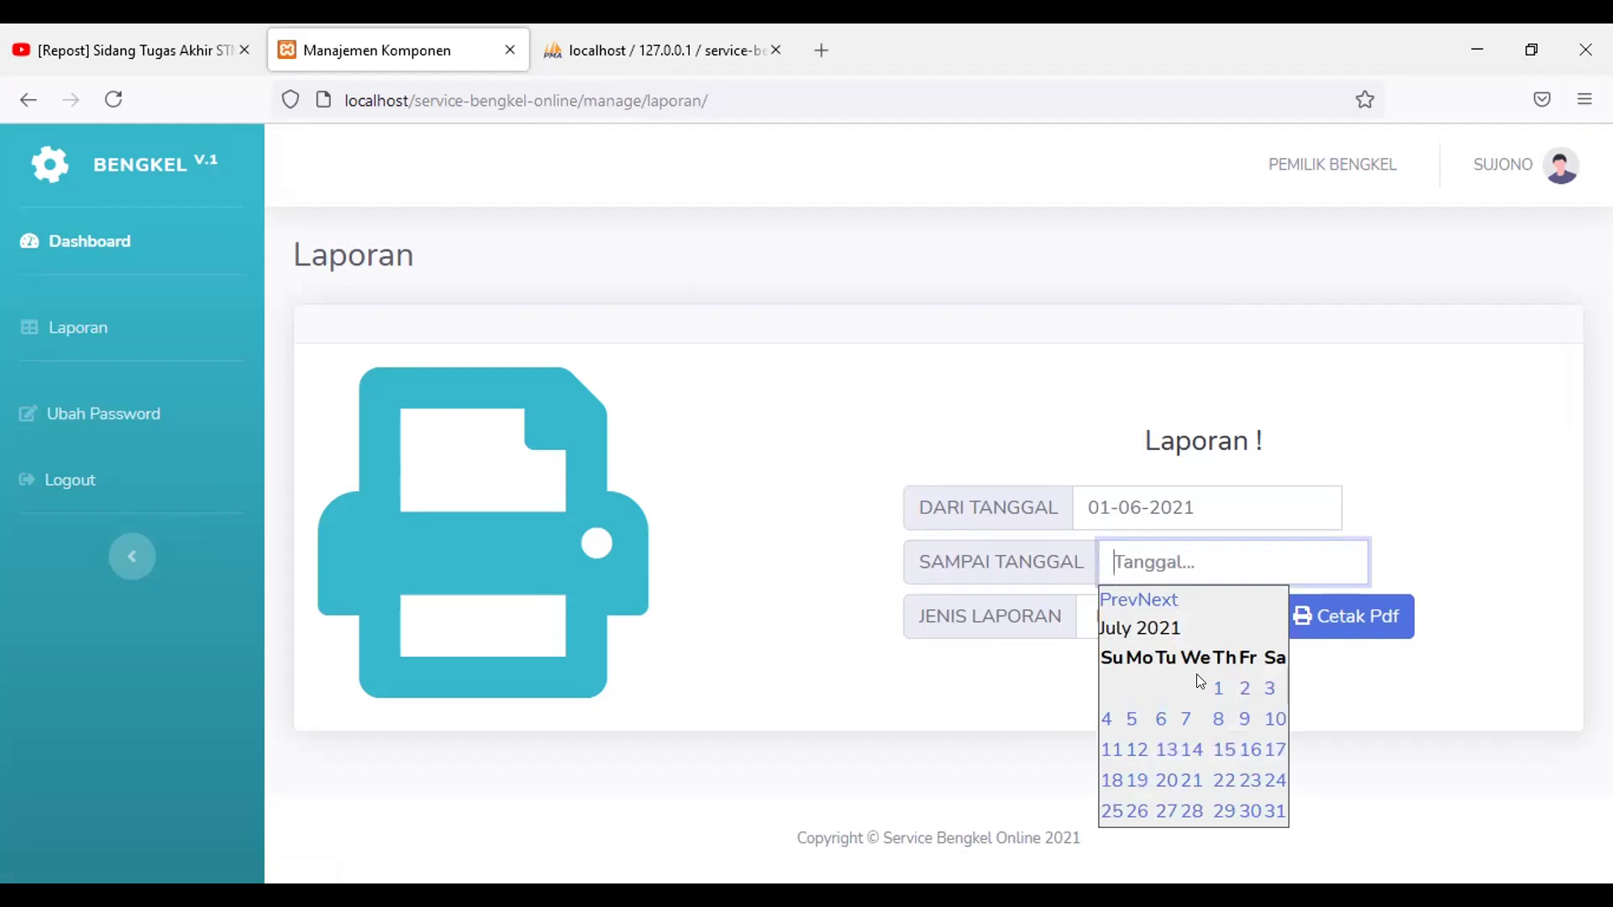
pyautogui.click(1142, 756)
pyautogui.click(1123, 622)
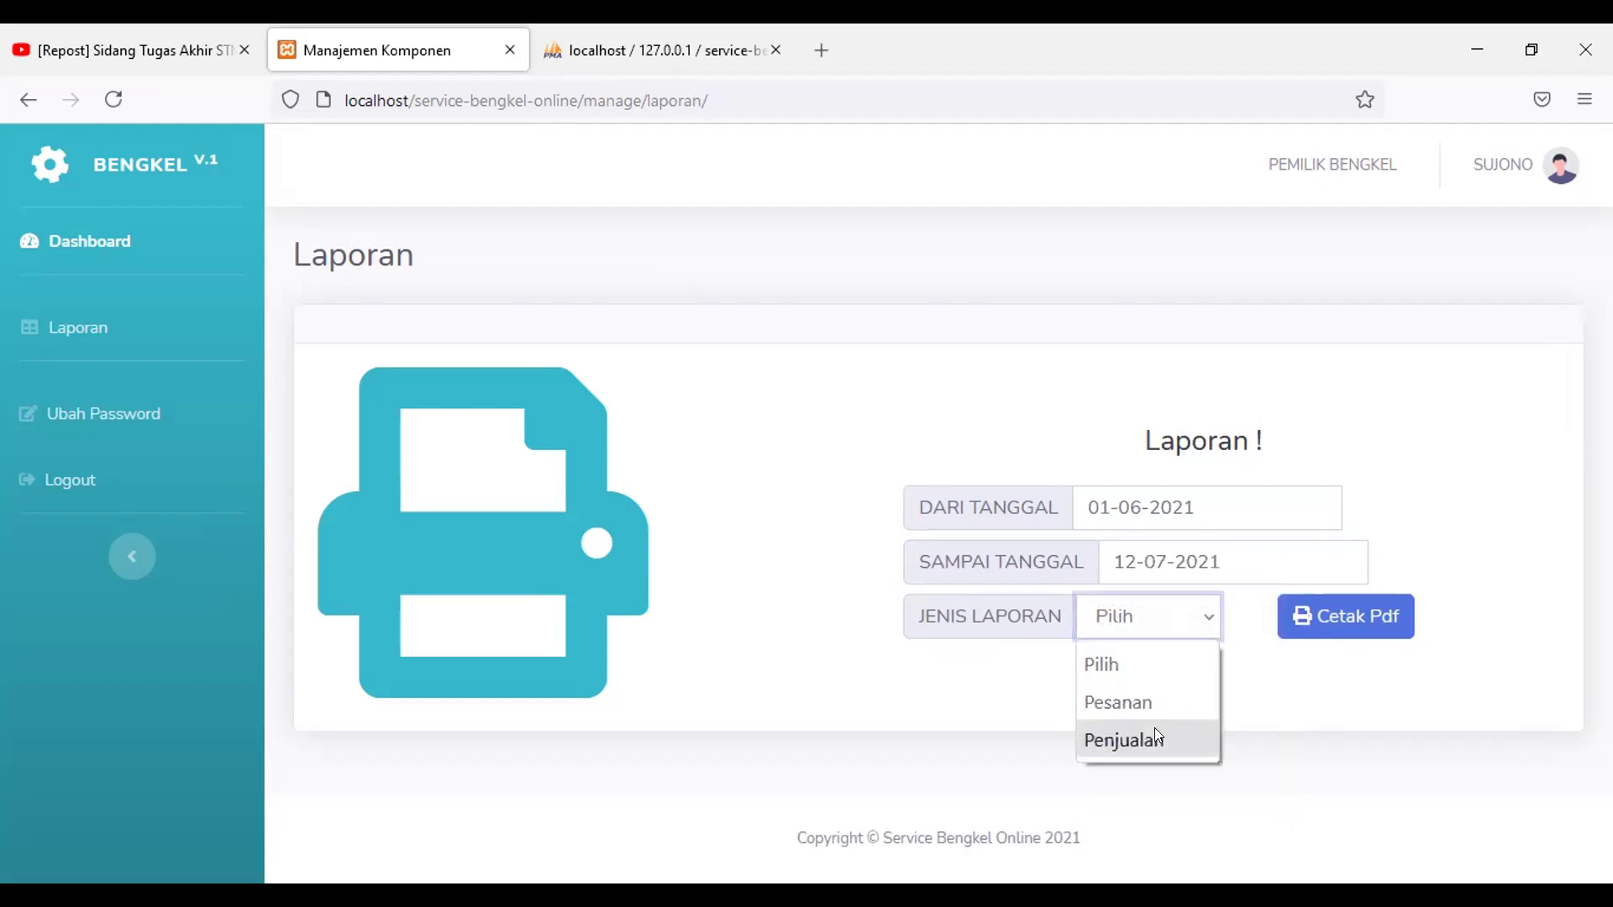
pyautogui.click(1172, 691)
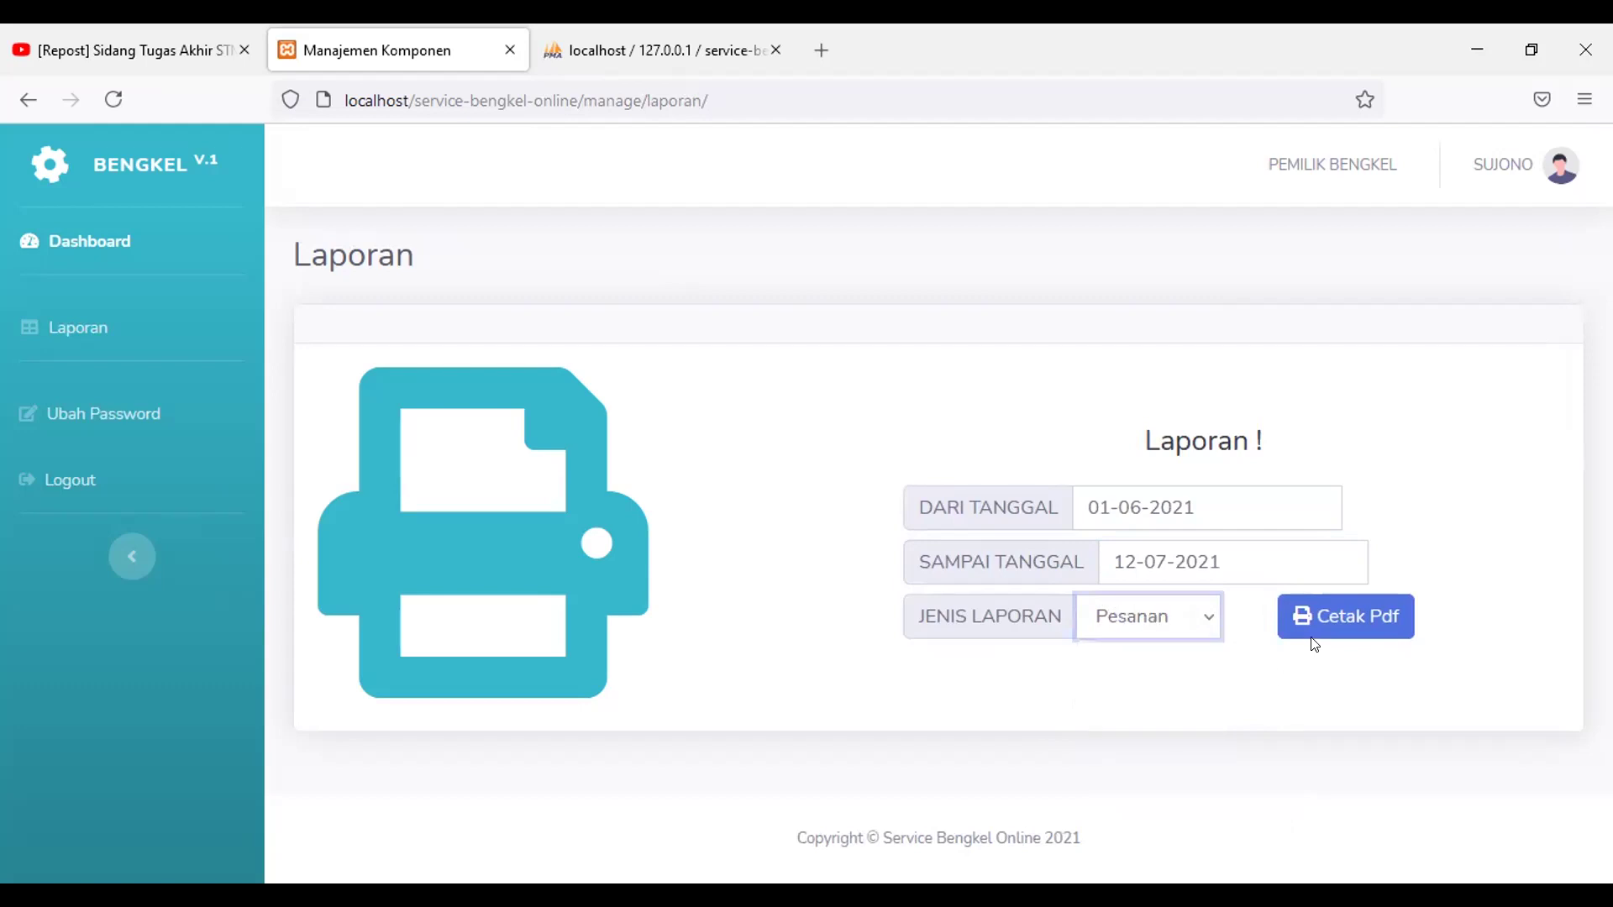
# Step: Generate the Pesanan PDF and review orders PESANAN00001–PESANAN00005 with their statuses
pyautogui.click(1313, 621)
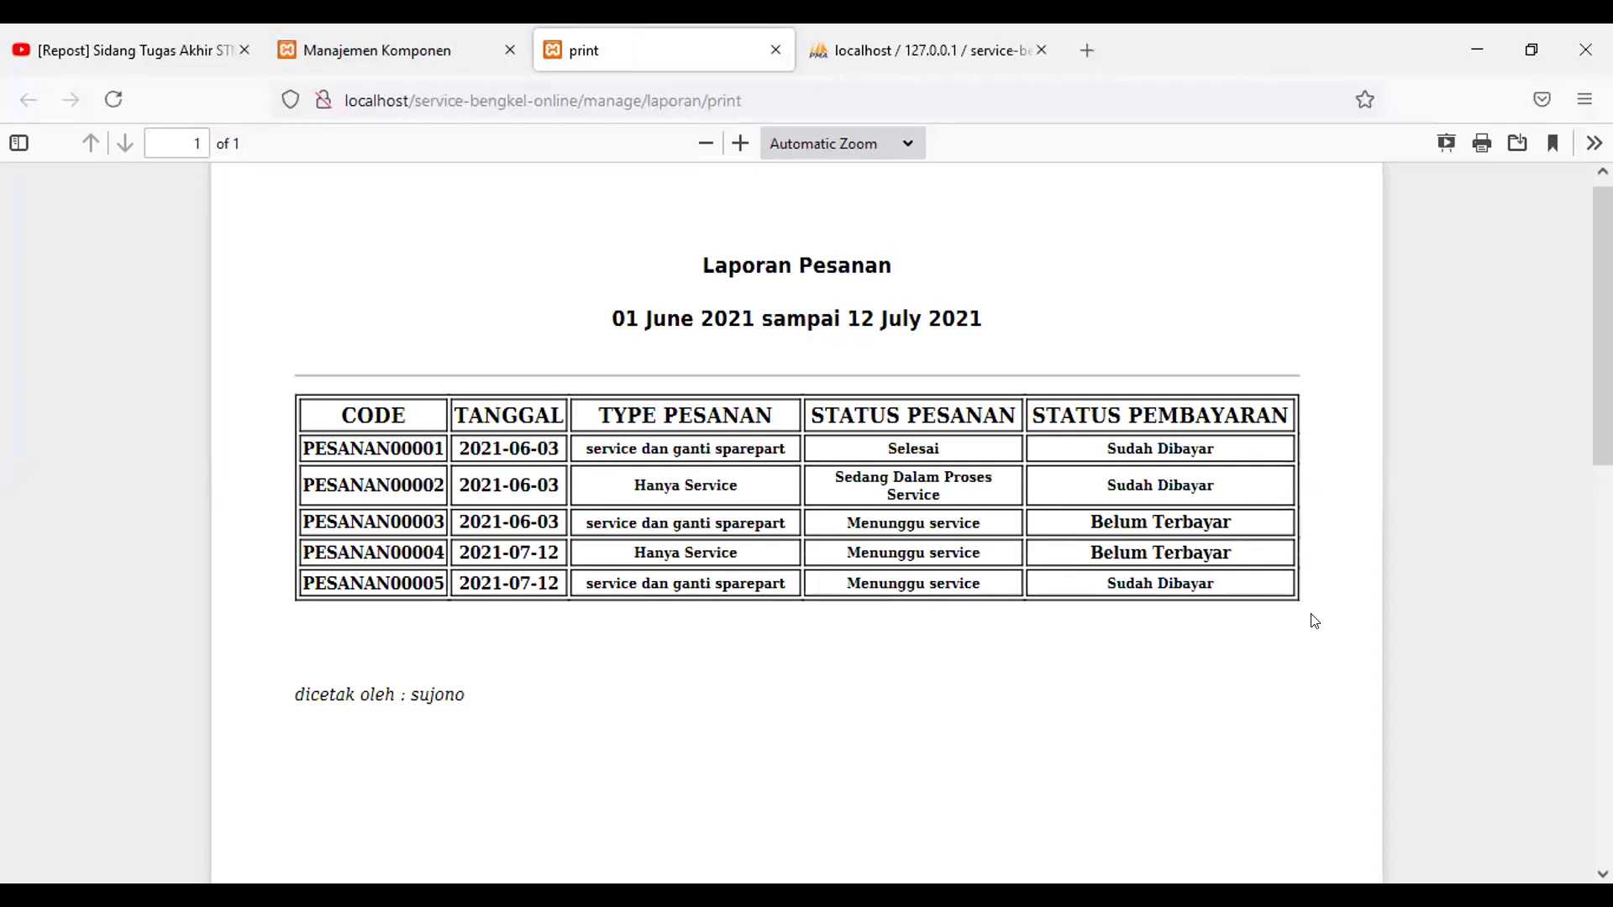
pyautogui.scroll(-3, 892, 617)
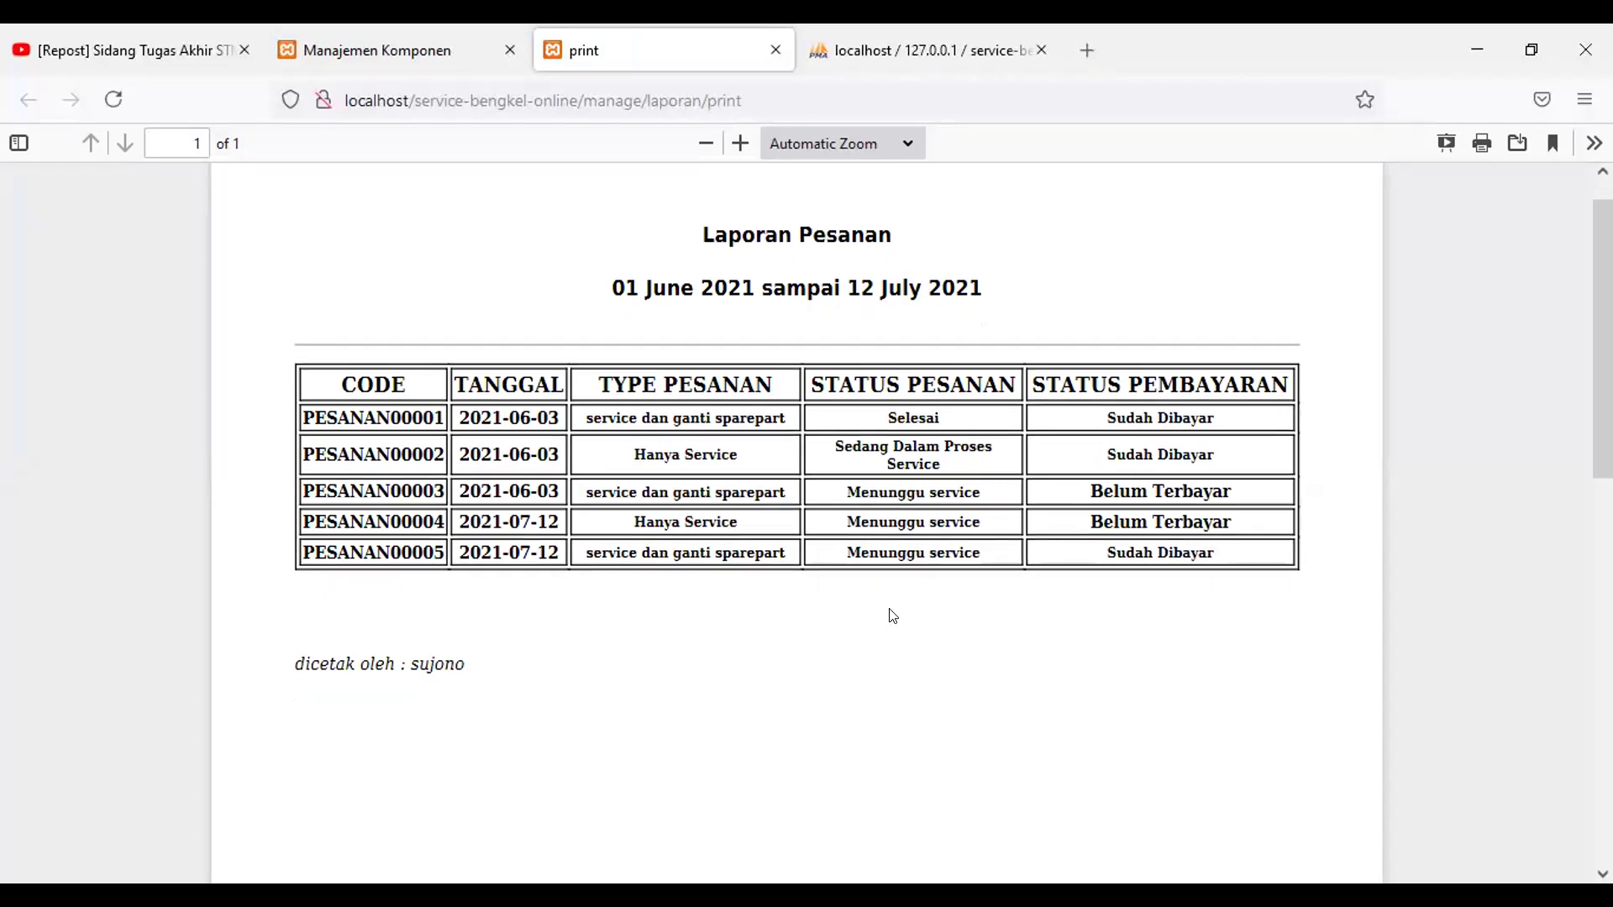
pyautogui.scroll(-3, 895, 621)
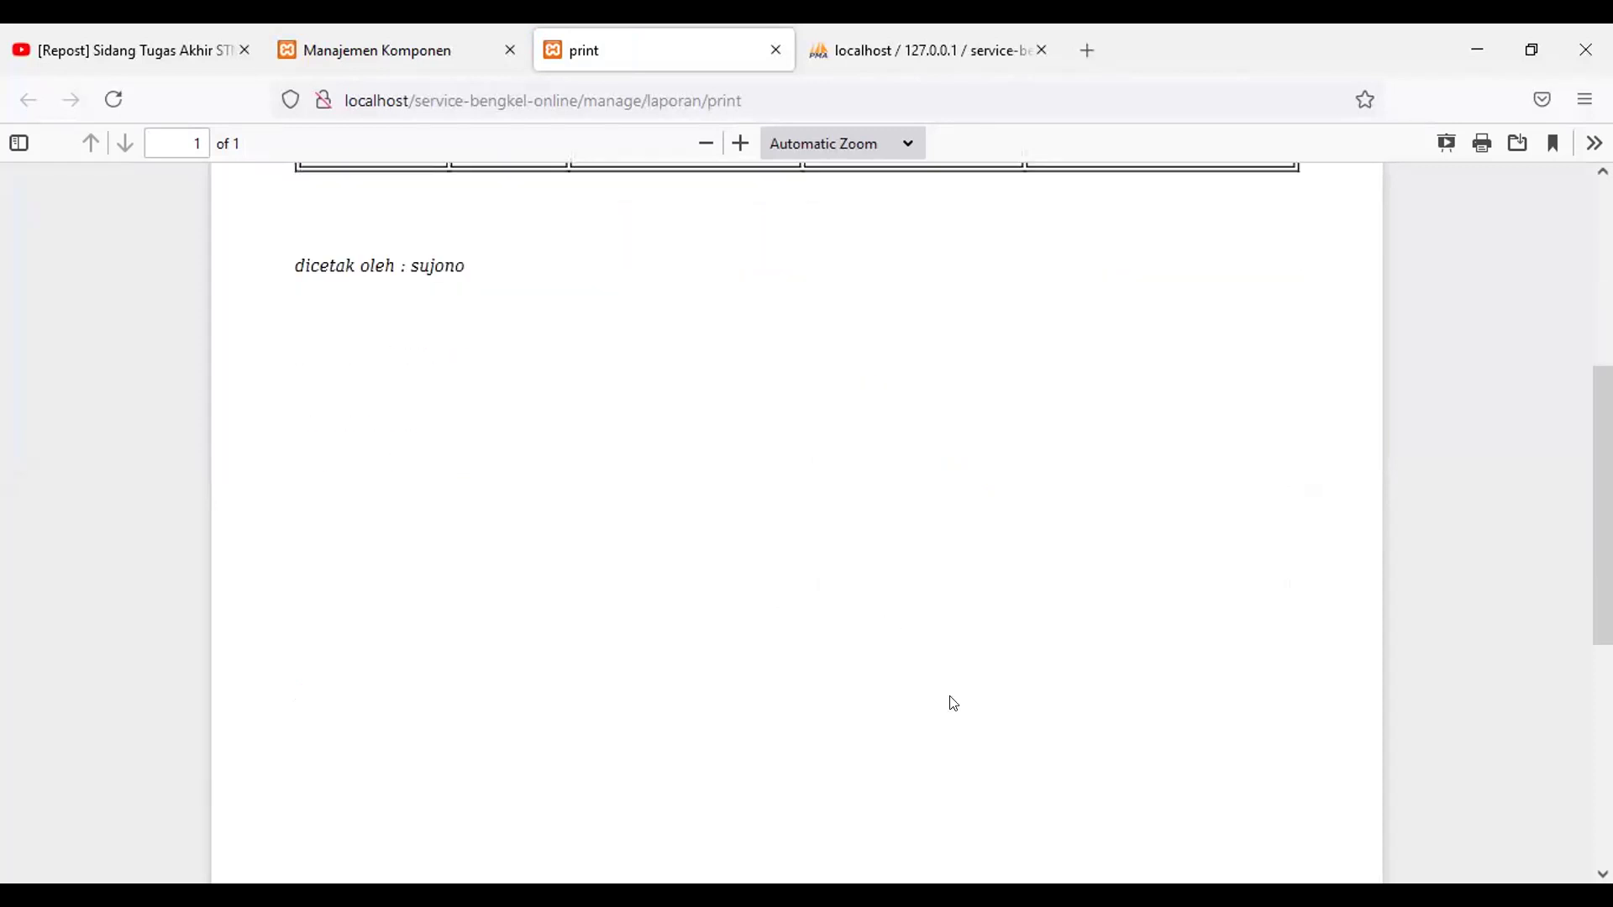
pyautogui.scroll(4, 950, 703)
pyautogui.scroll(2, 953, 703)
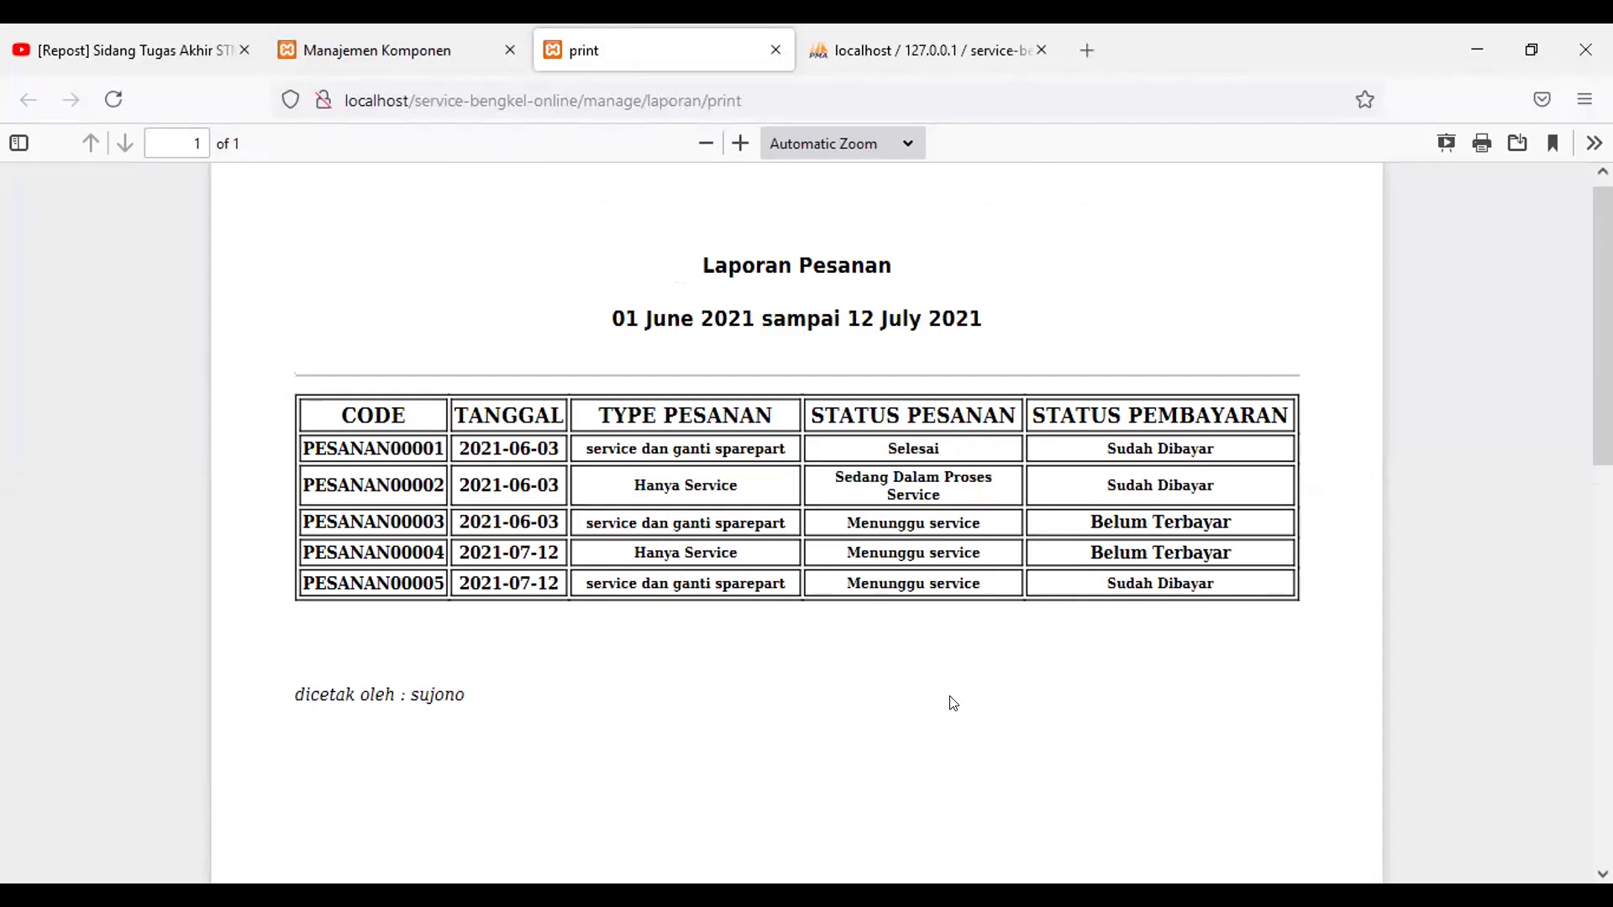
pyautogui.scroll(-2, 952, 702)
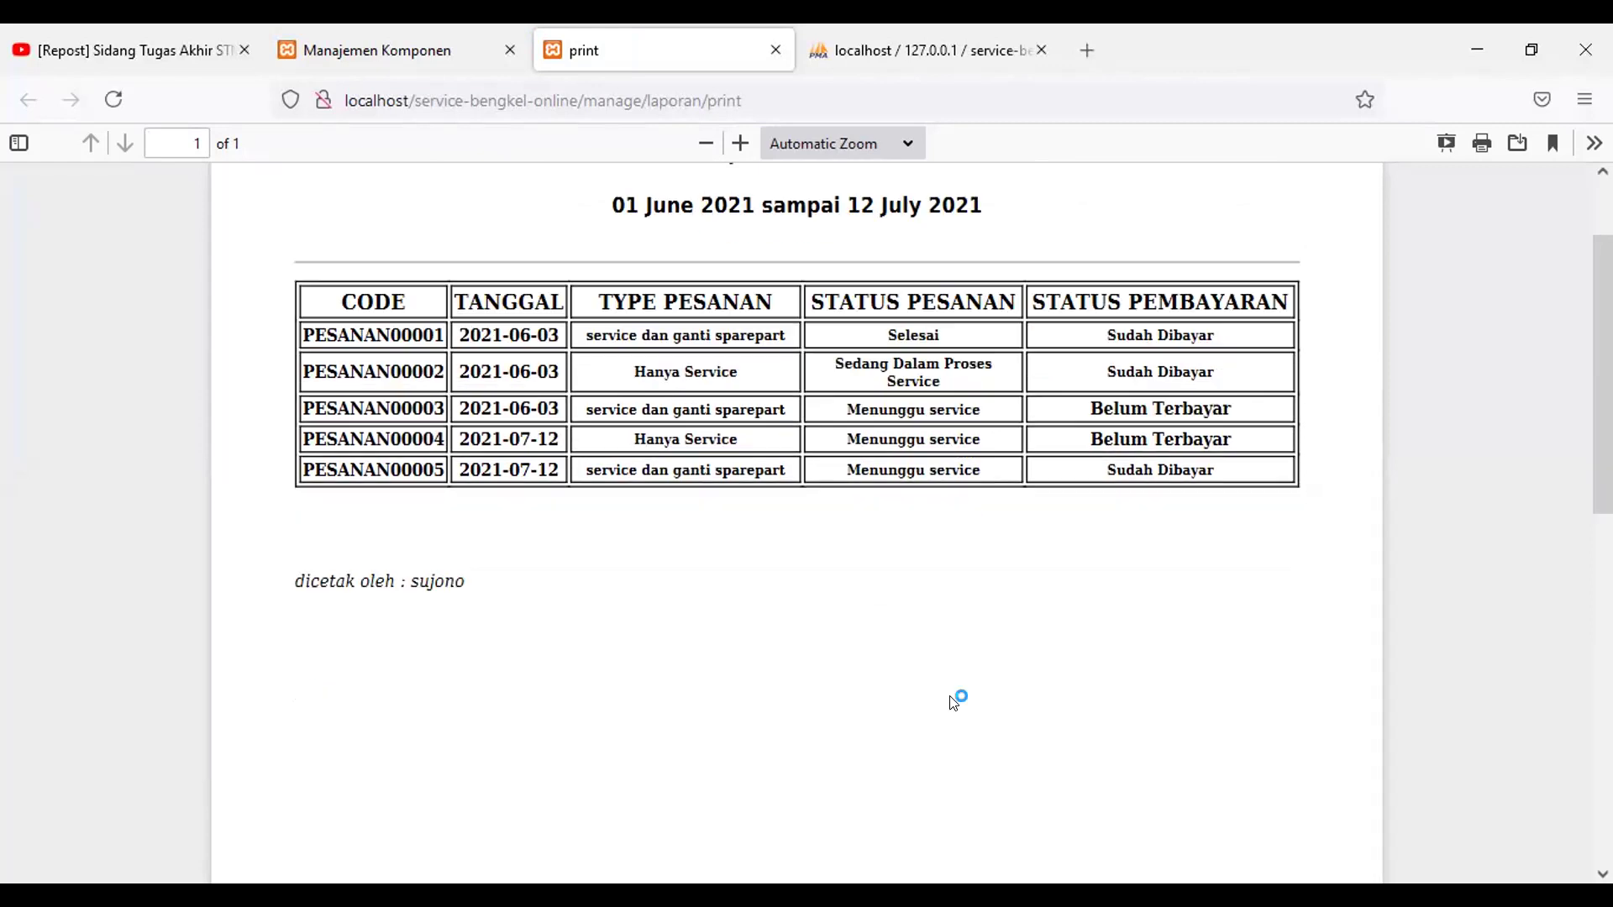
pyautogui.scroll(2, 952, 702)
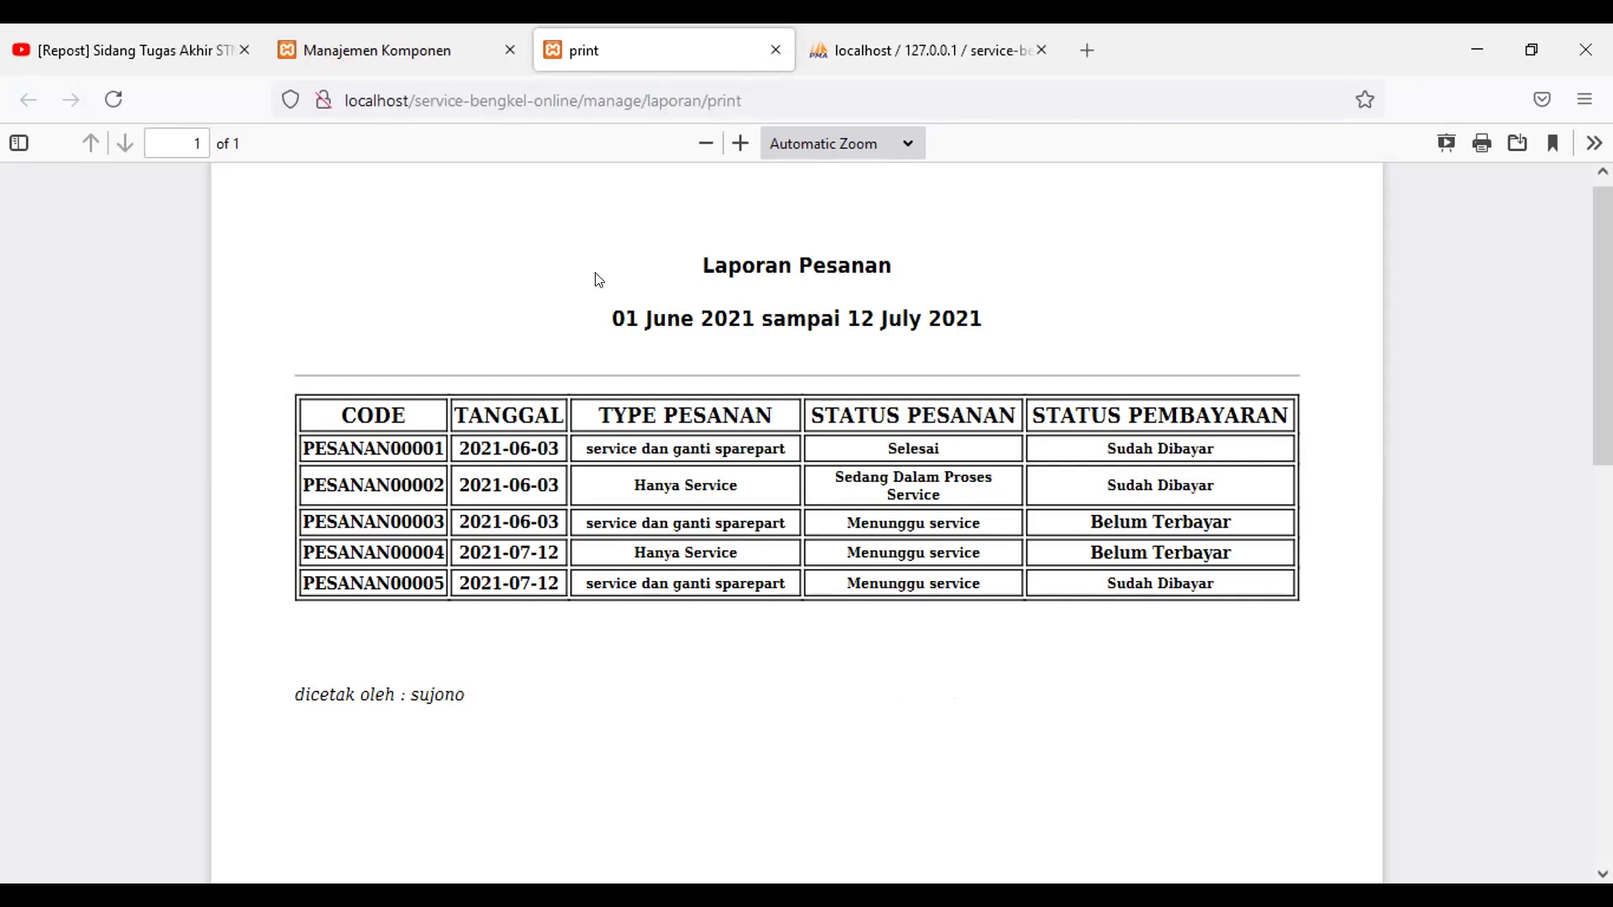
pyautogui.scroll(1, 595, 277)
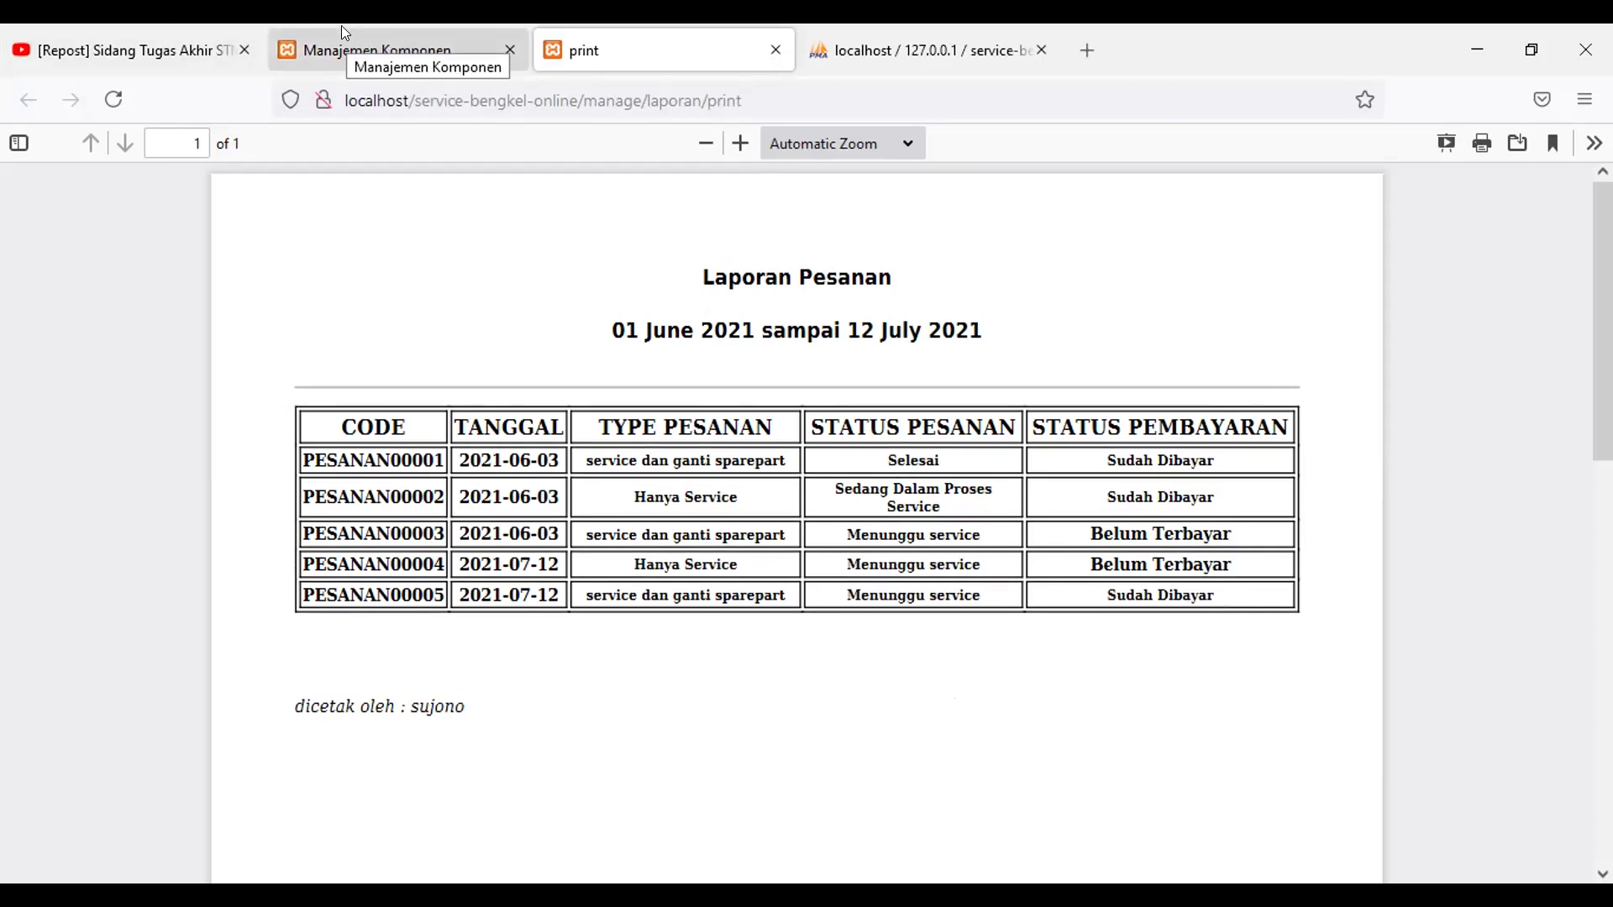
# Step: Generate the Penjualan report PDF totalling Rp. 233000
pyautogui.hotkey('ctrl', 'pageup')
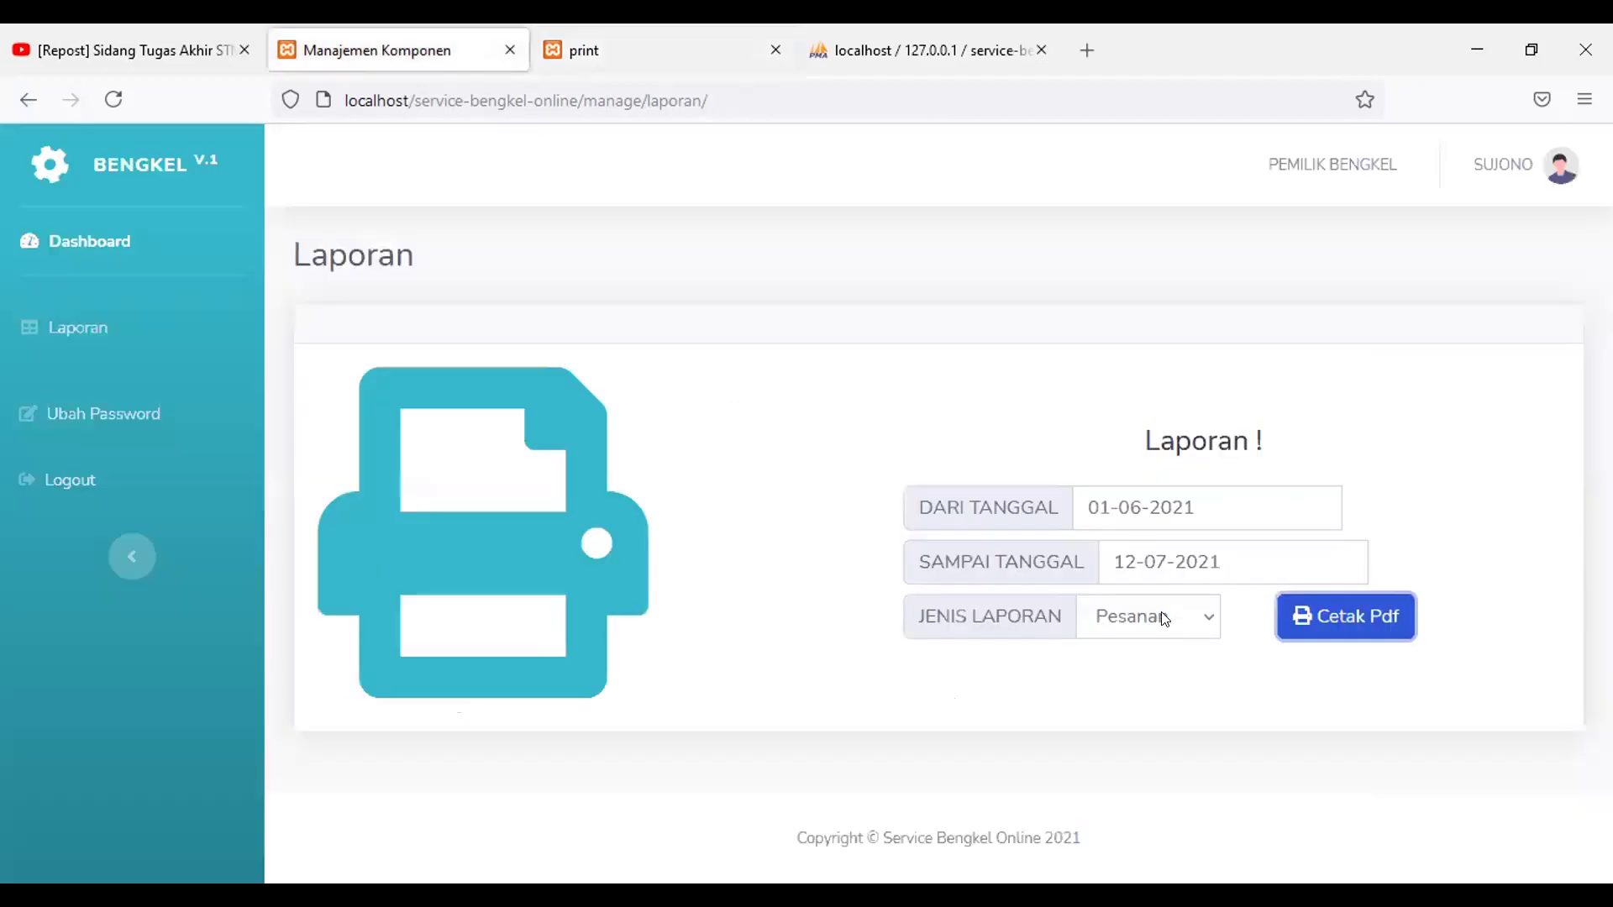
pyautogui.click(1172, 617)
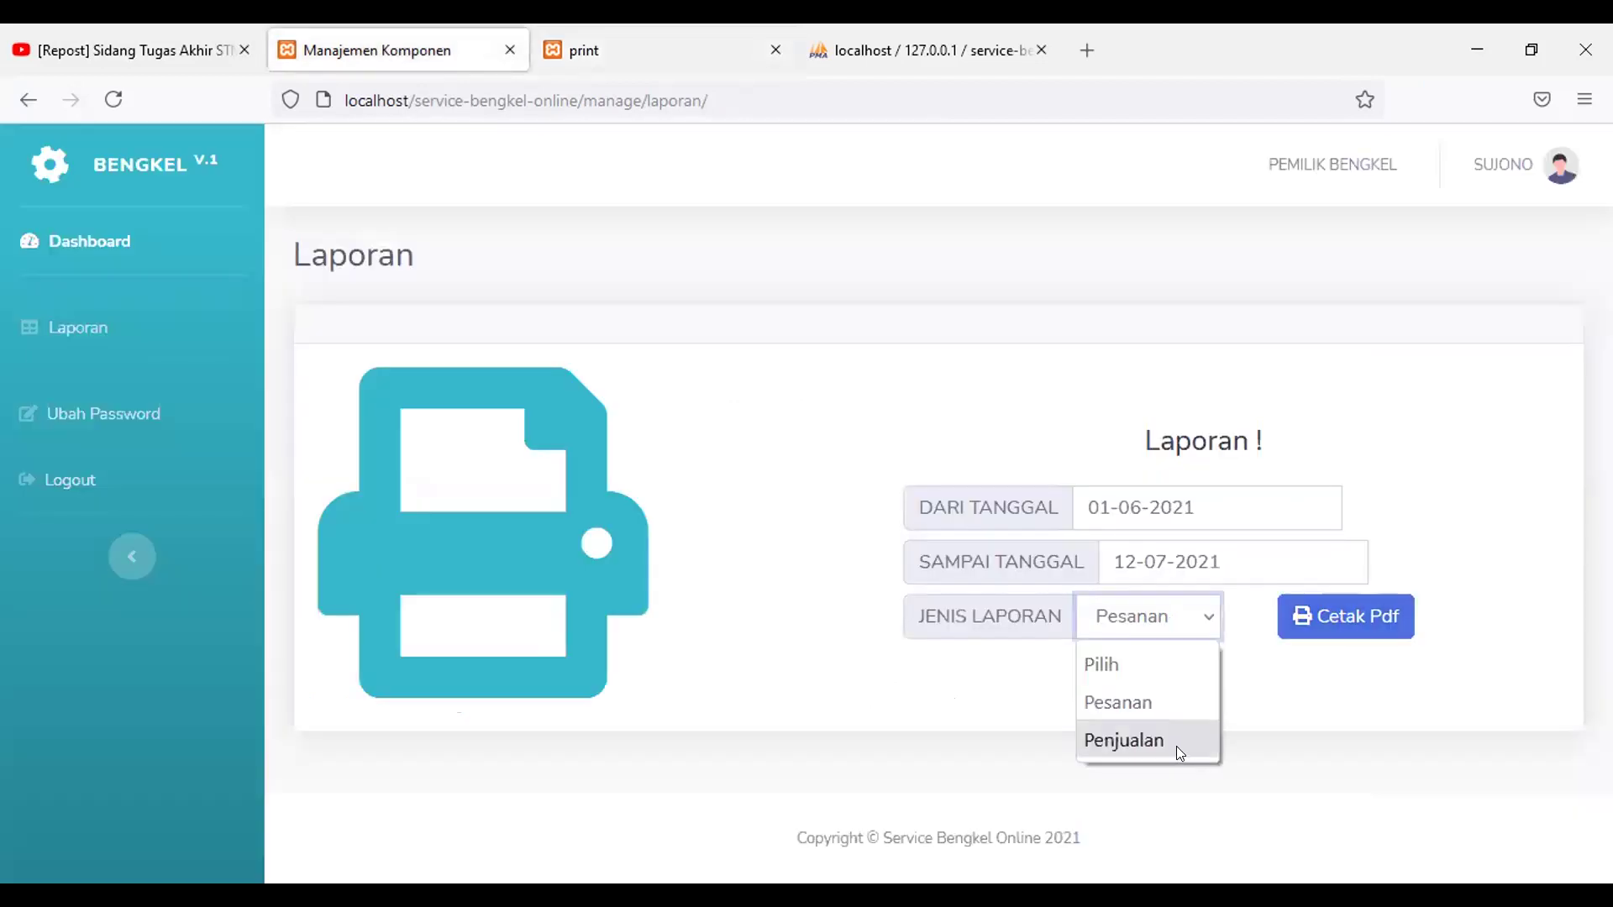
pyautogui.click(1144, 731)
pyautogui.click(1332, 605)
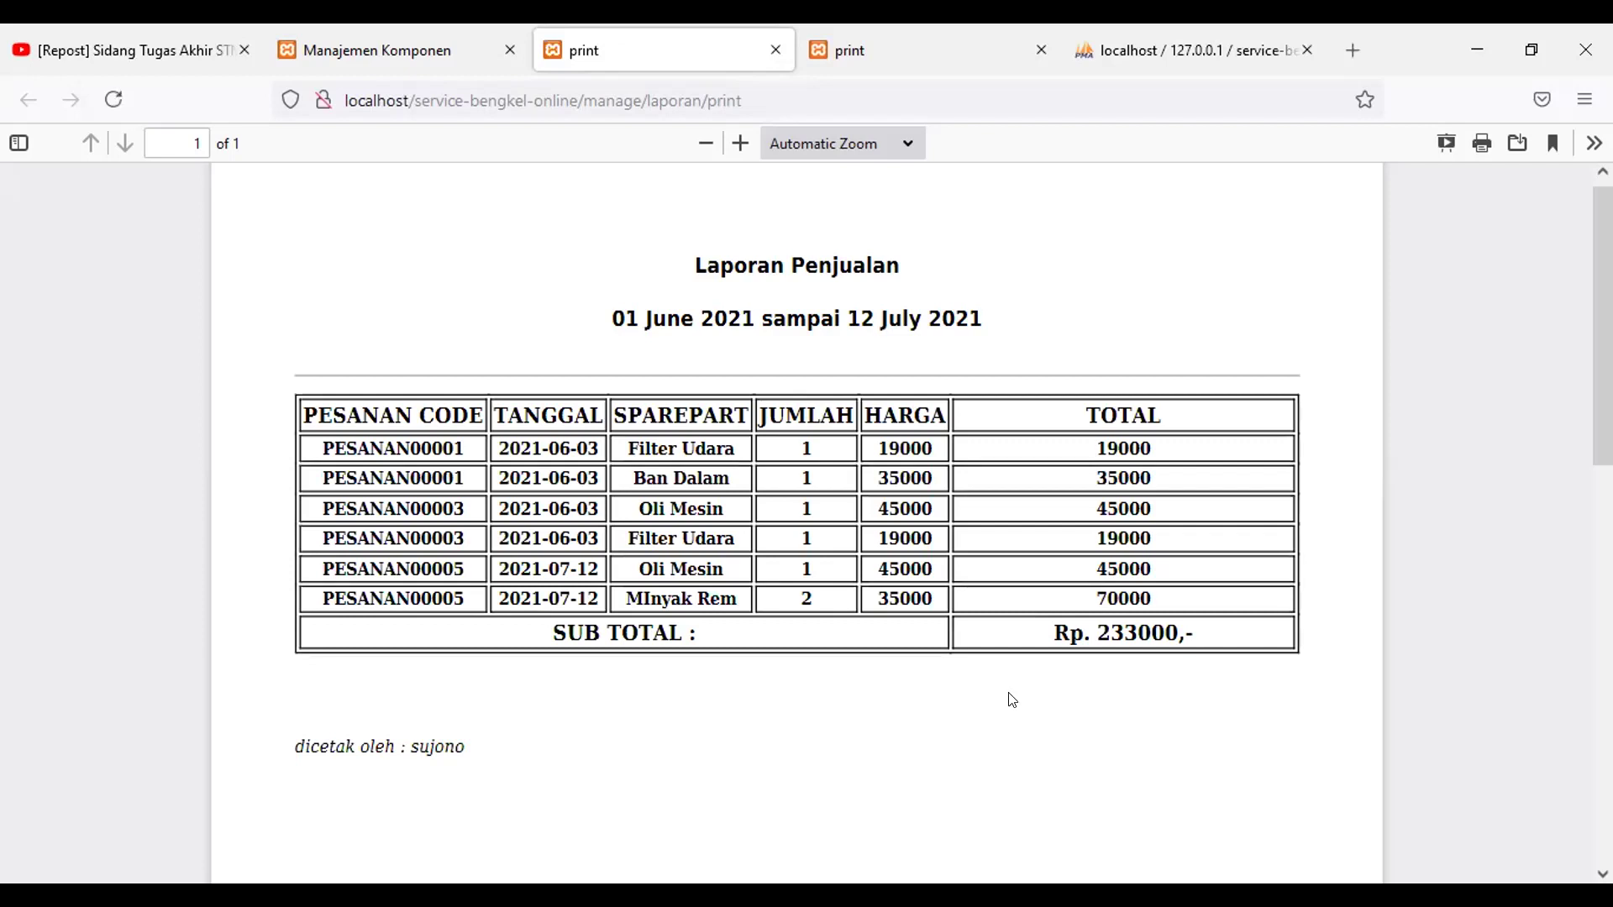
pyautogui.scroll(-3, 1014, 680)
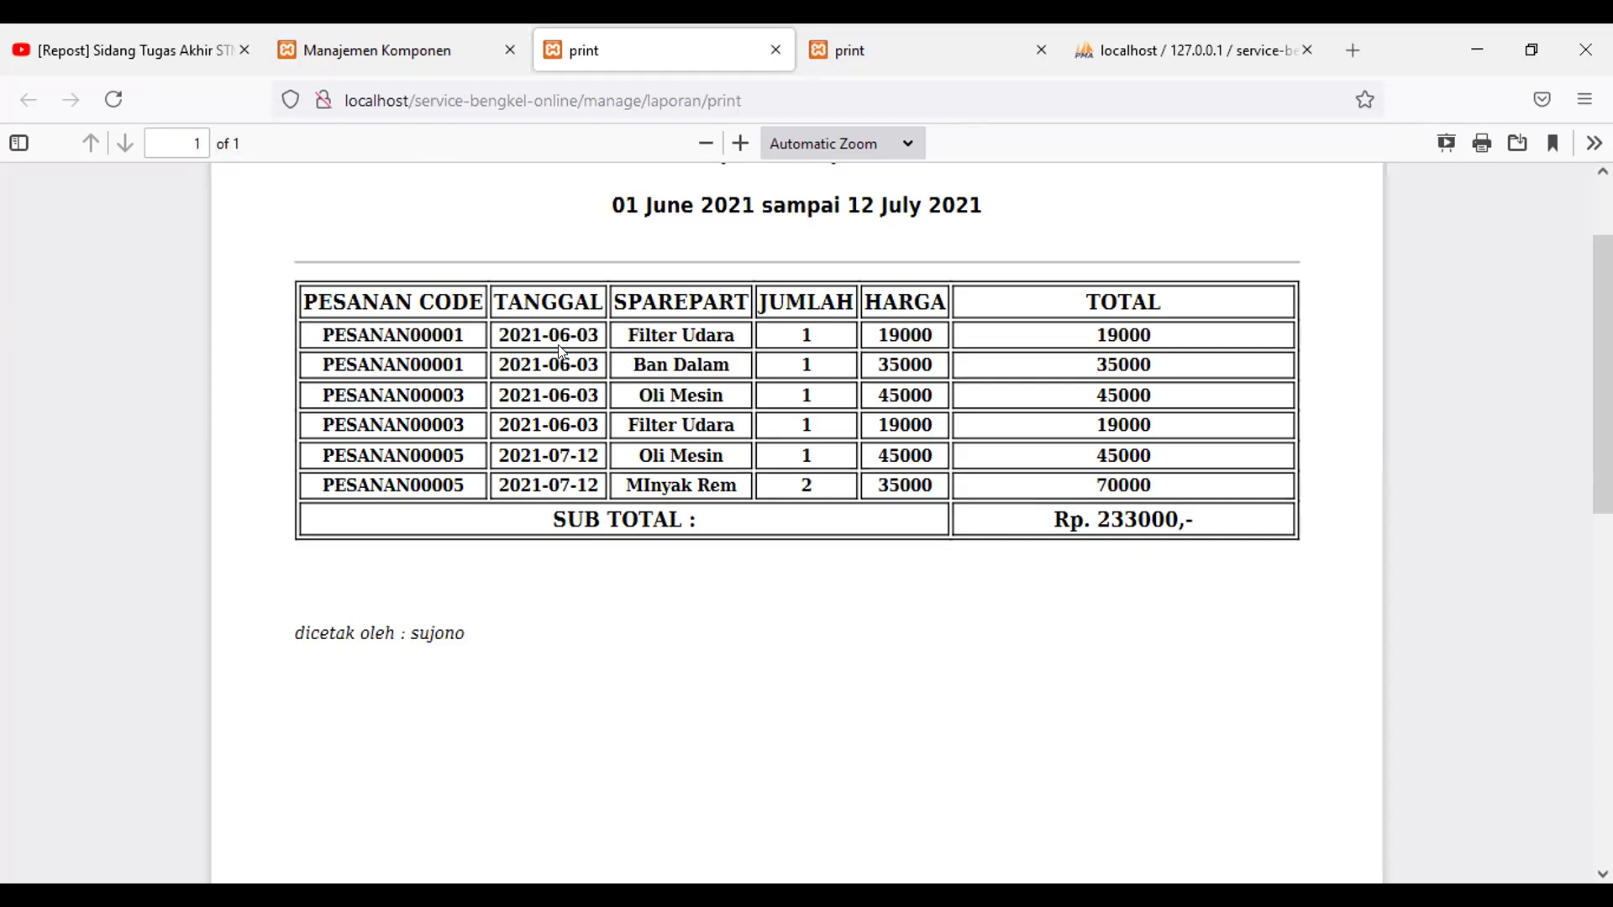
# Step: Back on the report form, request logout from the owner's profile menu
pyautogui.click(378, 51)
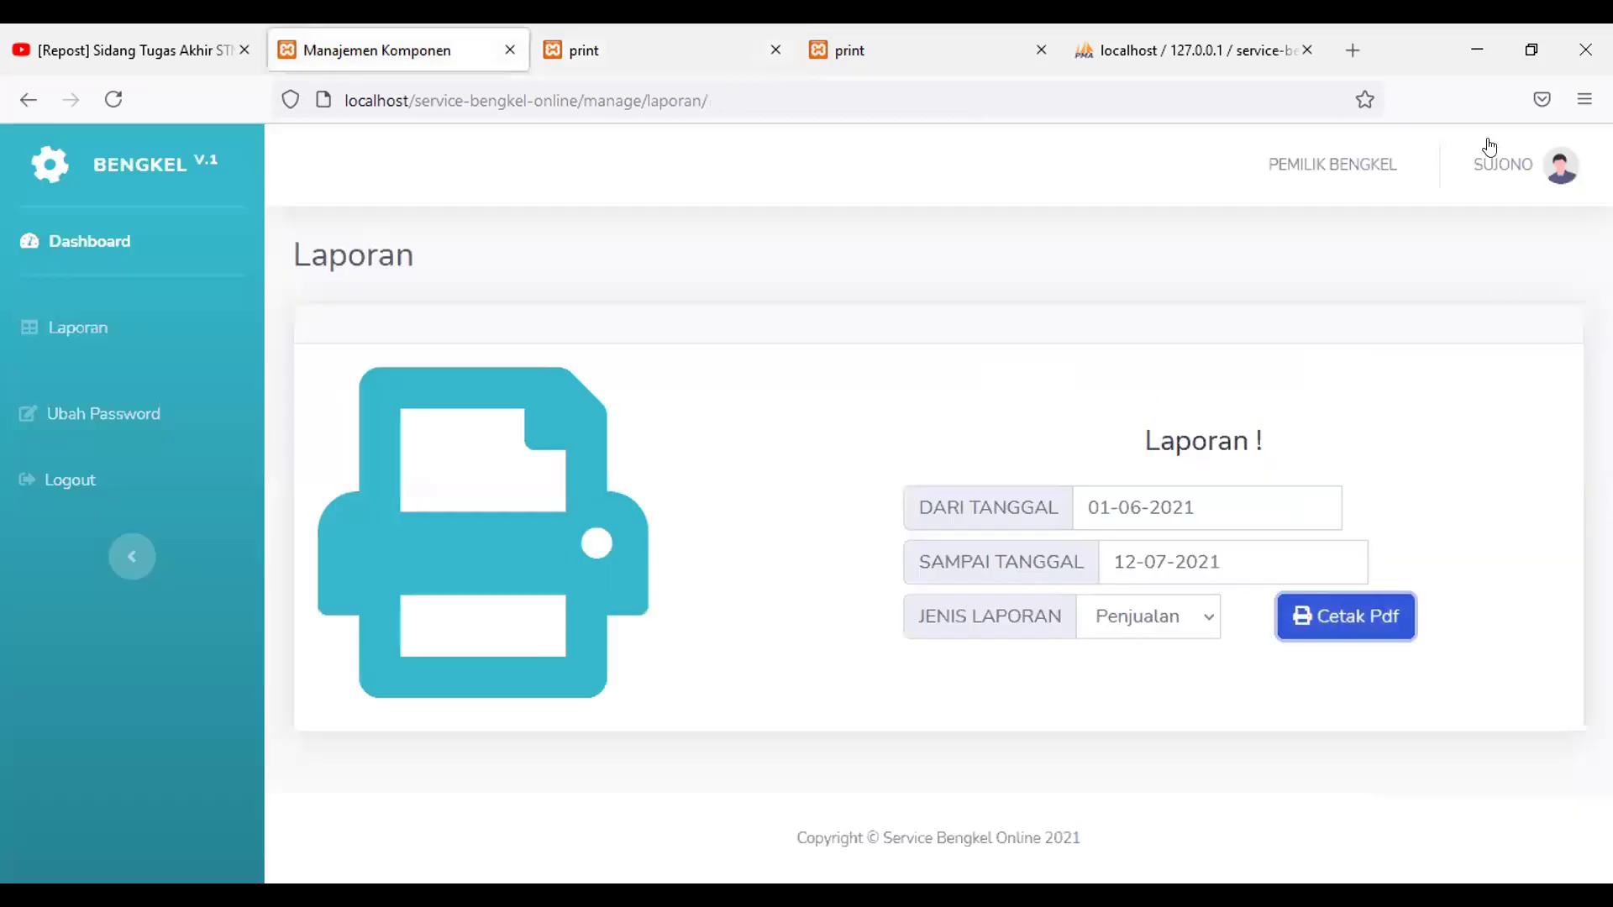
pyautogui.click(1517, 197)
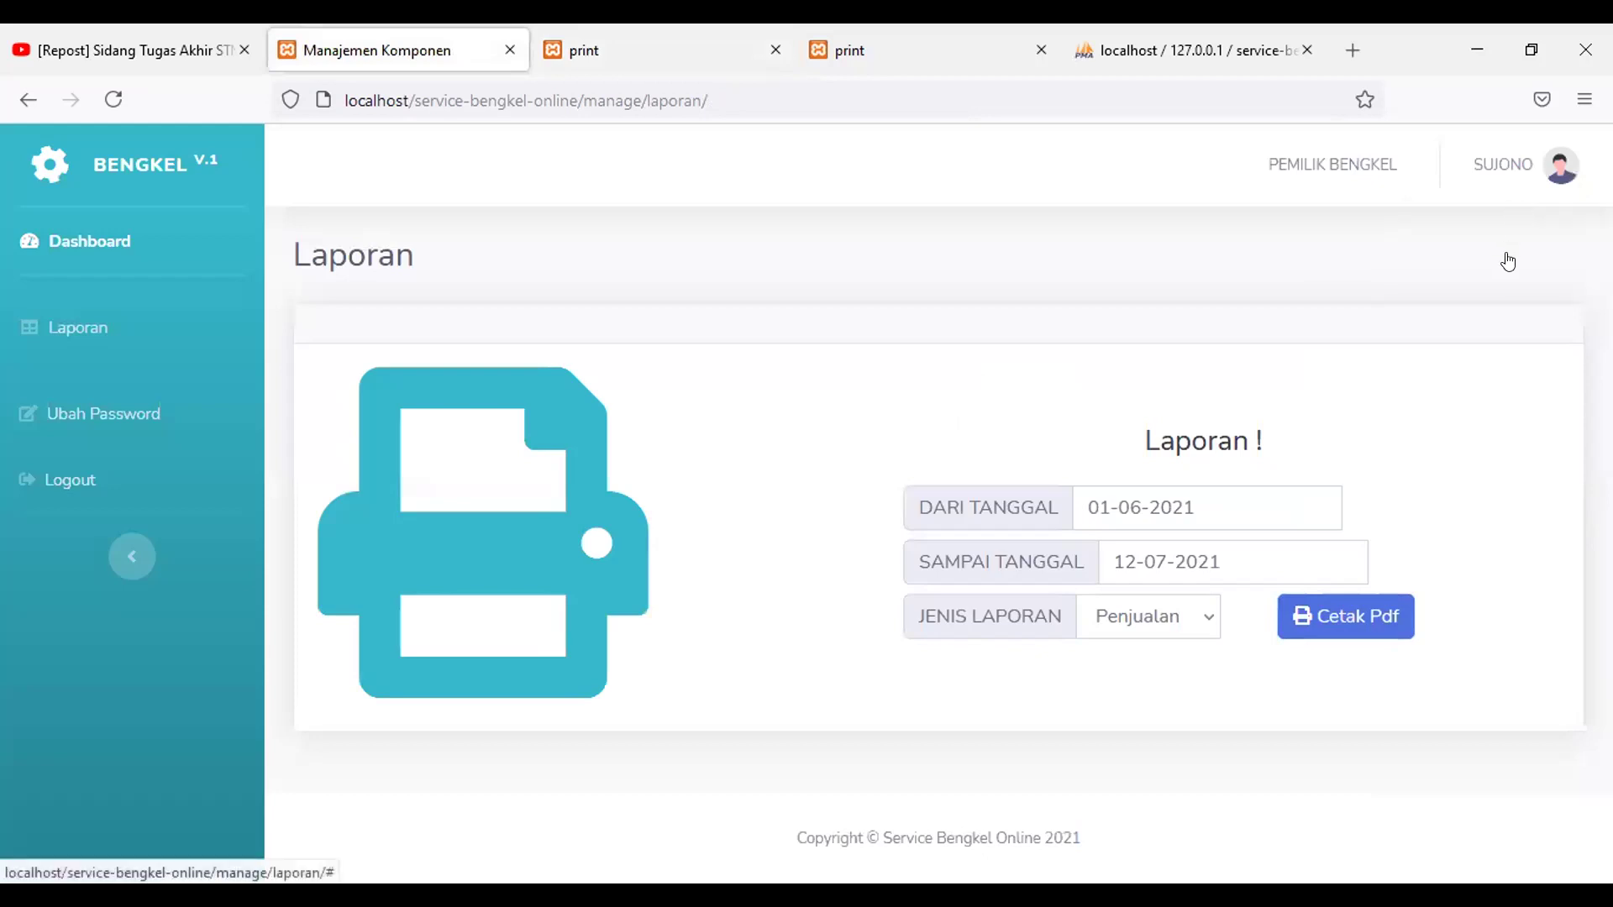
pyautogui.click(1510, 253)
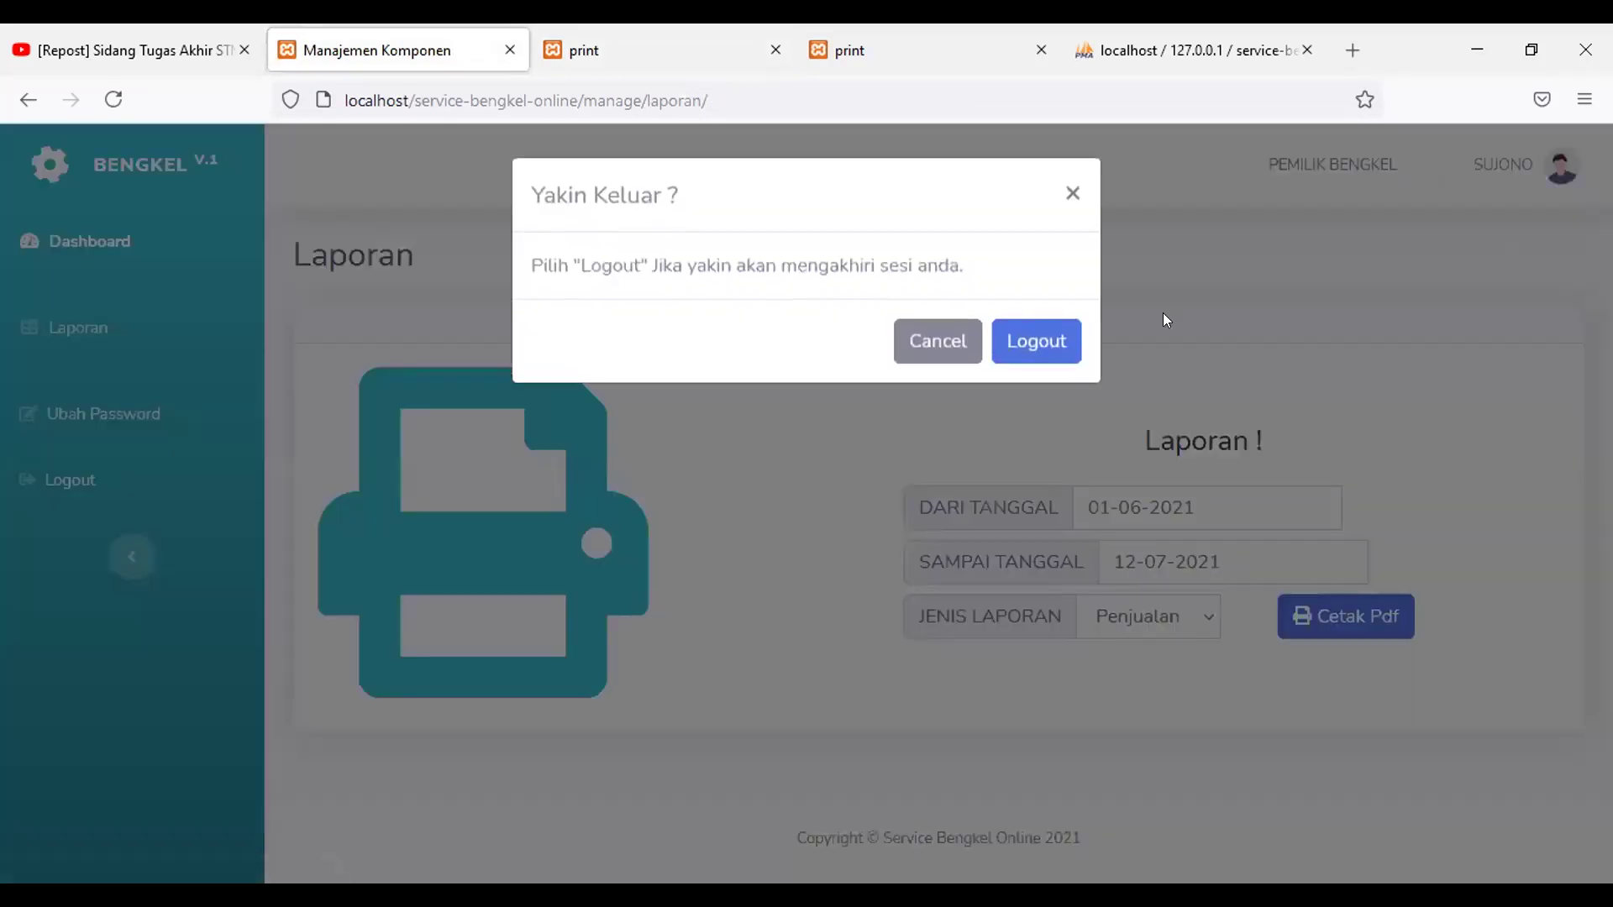
# Step: Confirm Logout in the Yakin Keluar dialog
pyautogui.click(1039, 336)
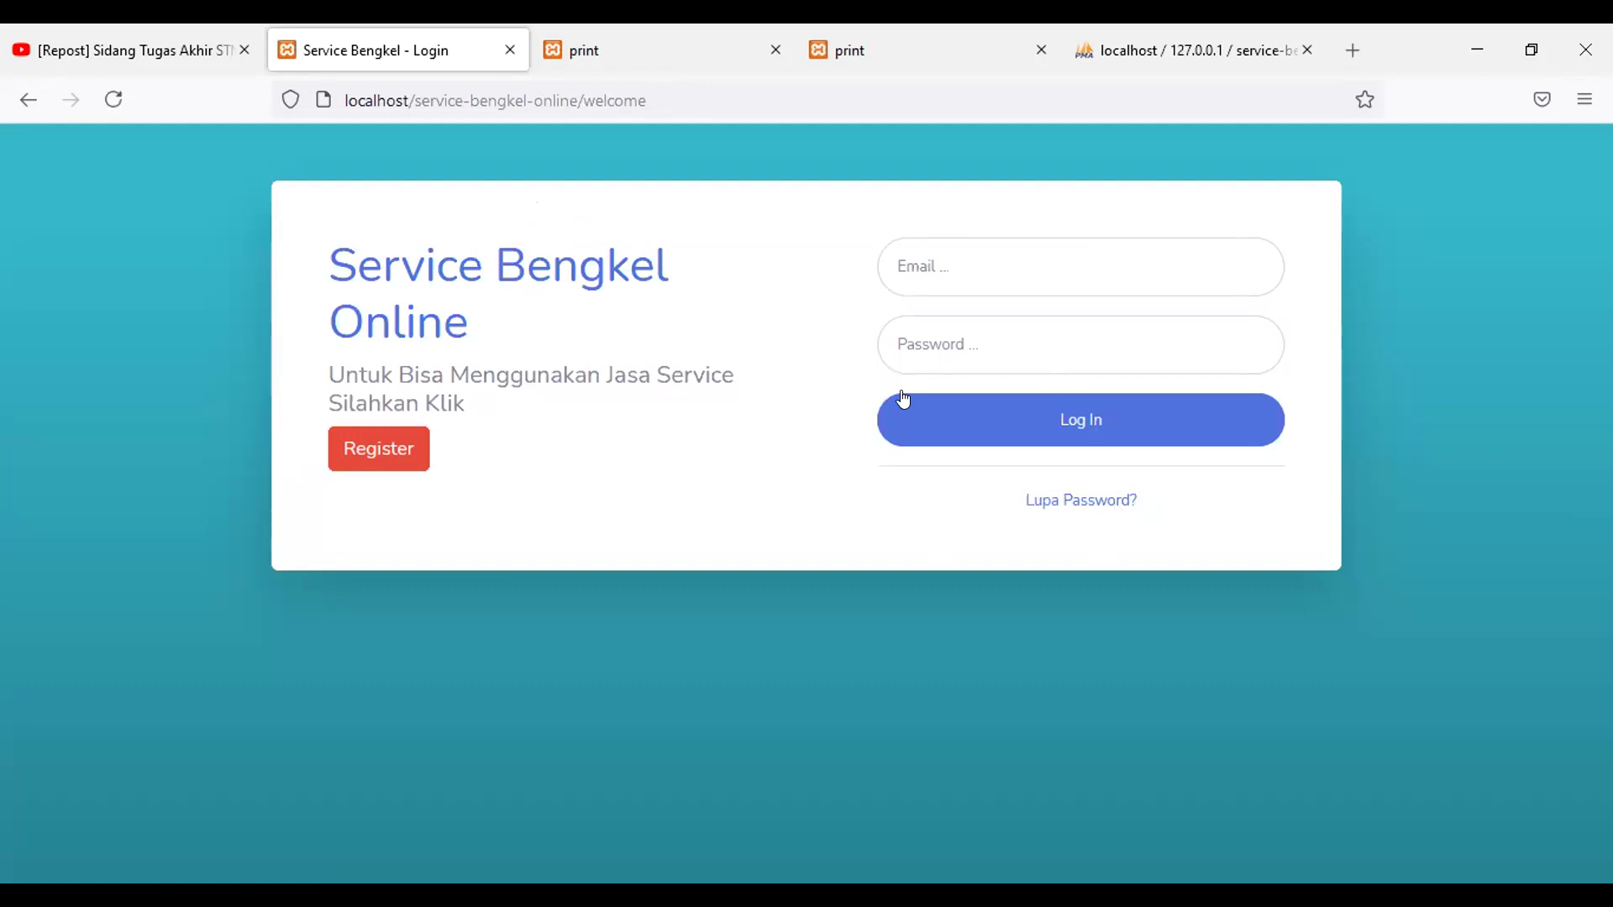
# Step: Log in with the mechanic's email and password, fixing a typo in the email
pyautogui.click(964, 269)
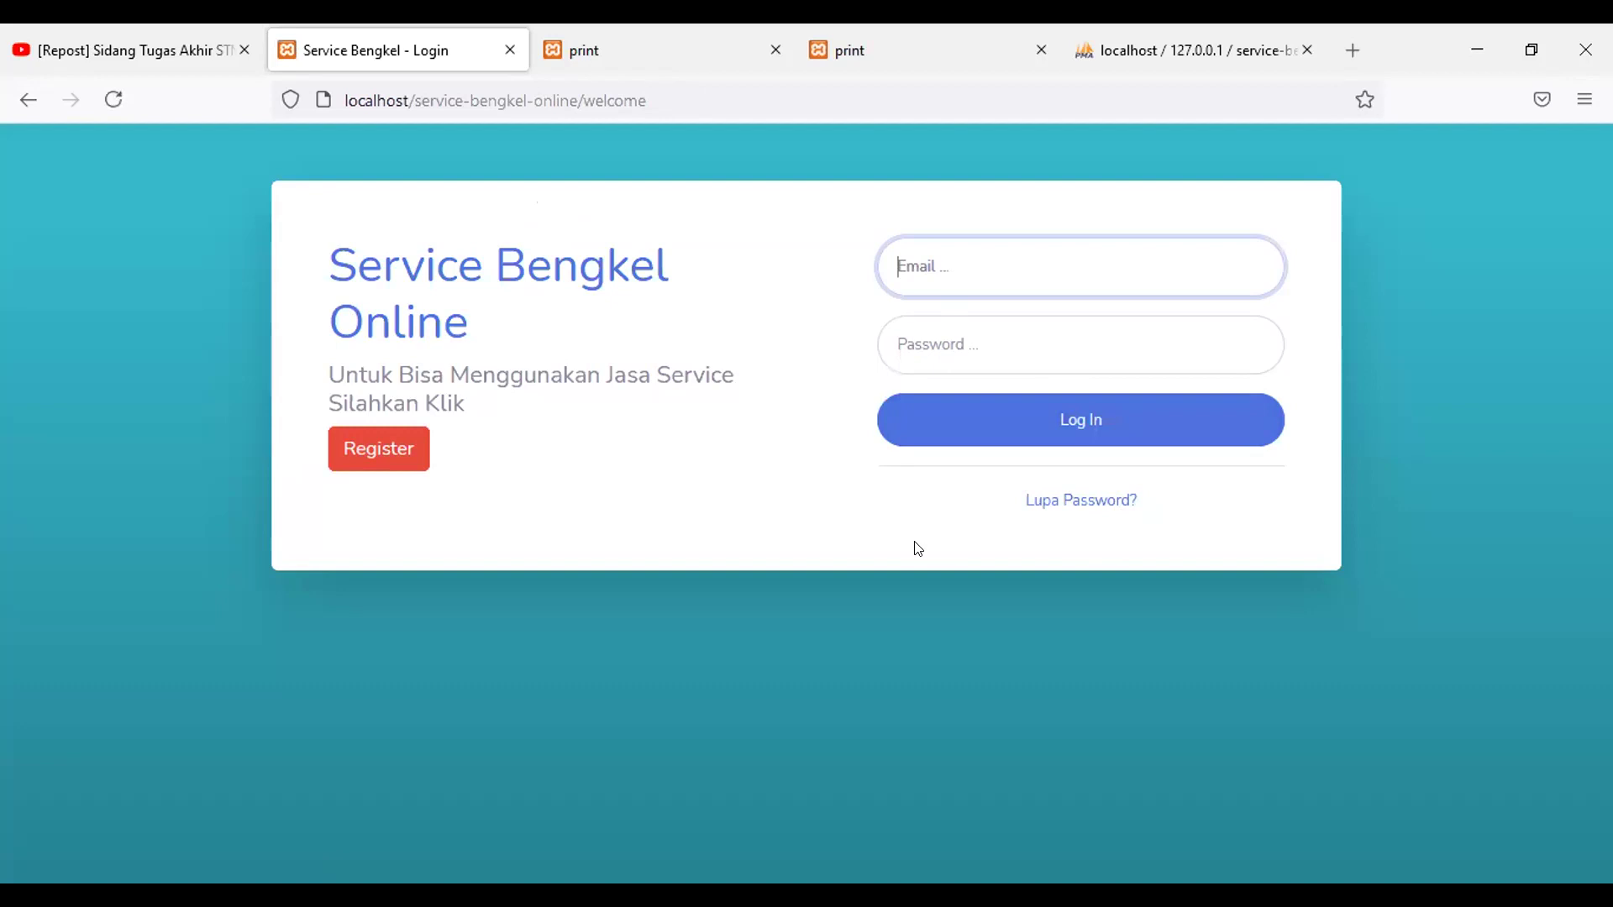
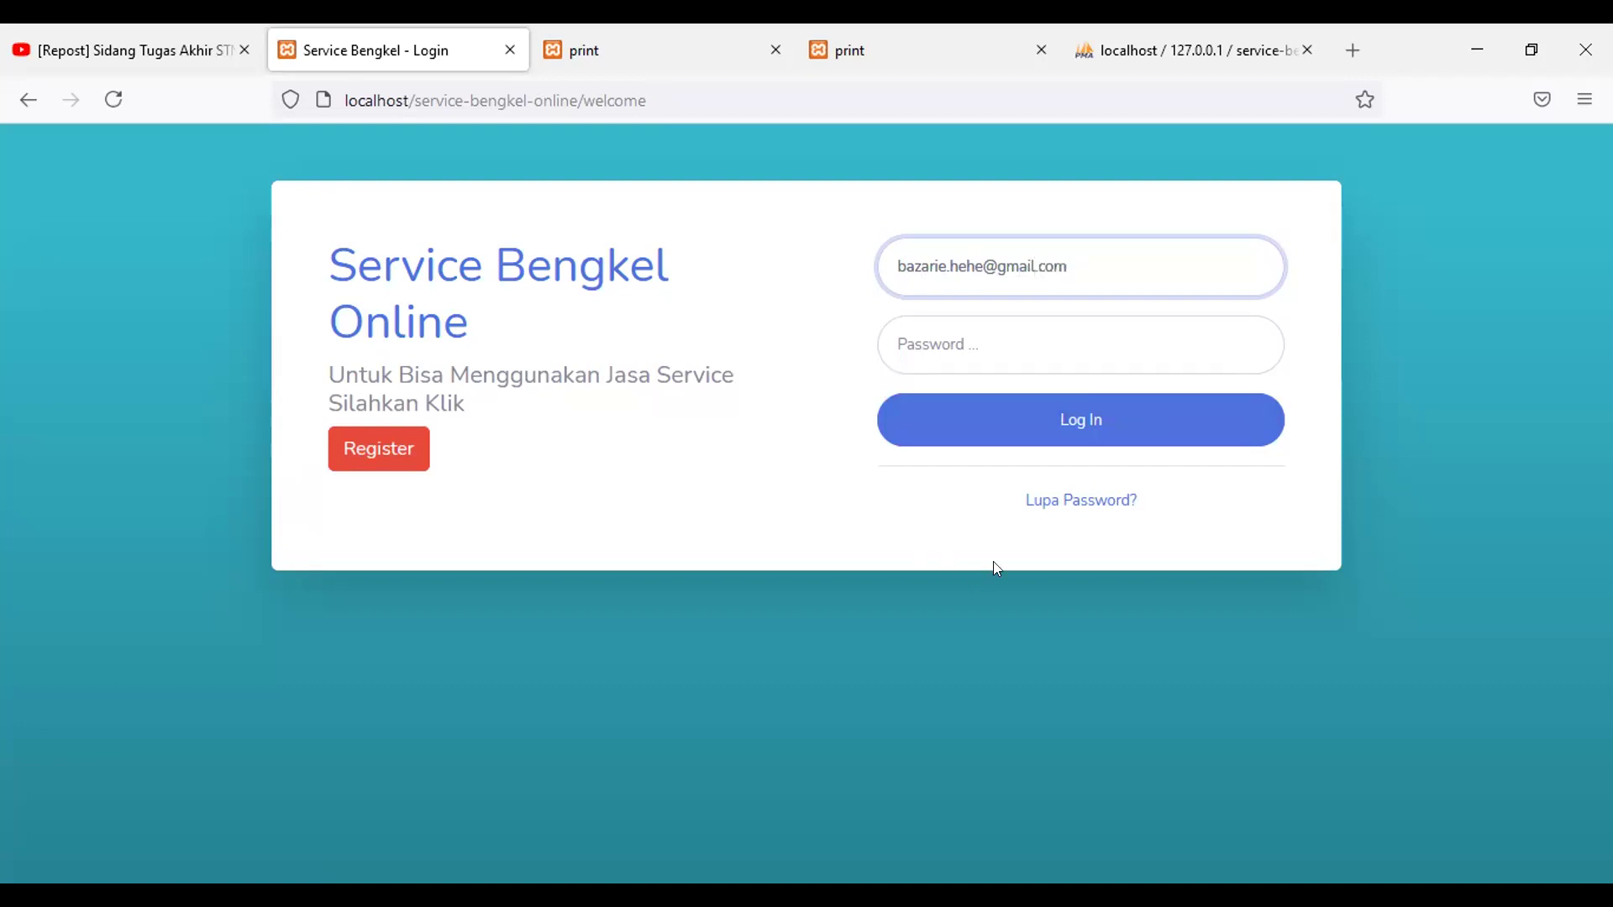
pyautogui.click(1013, 326)
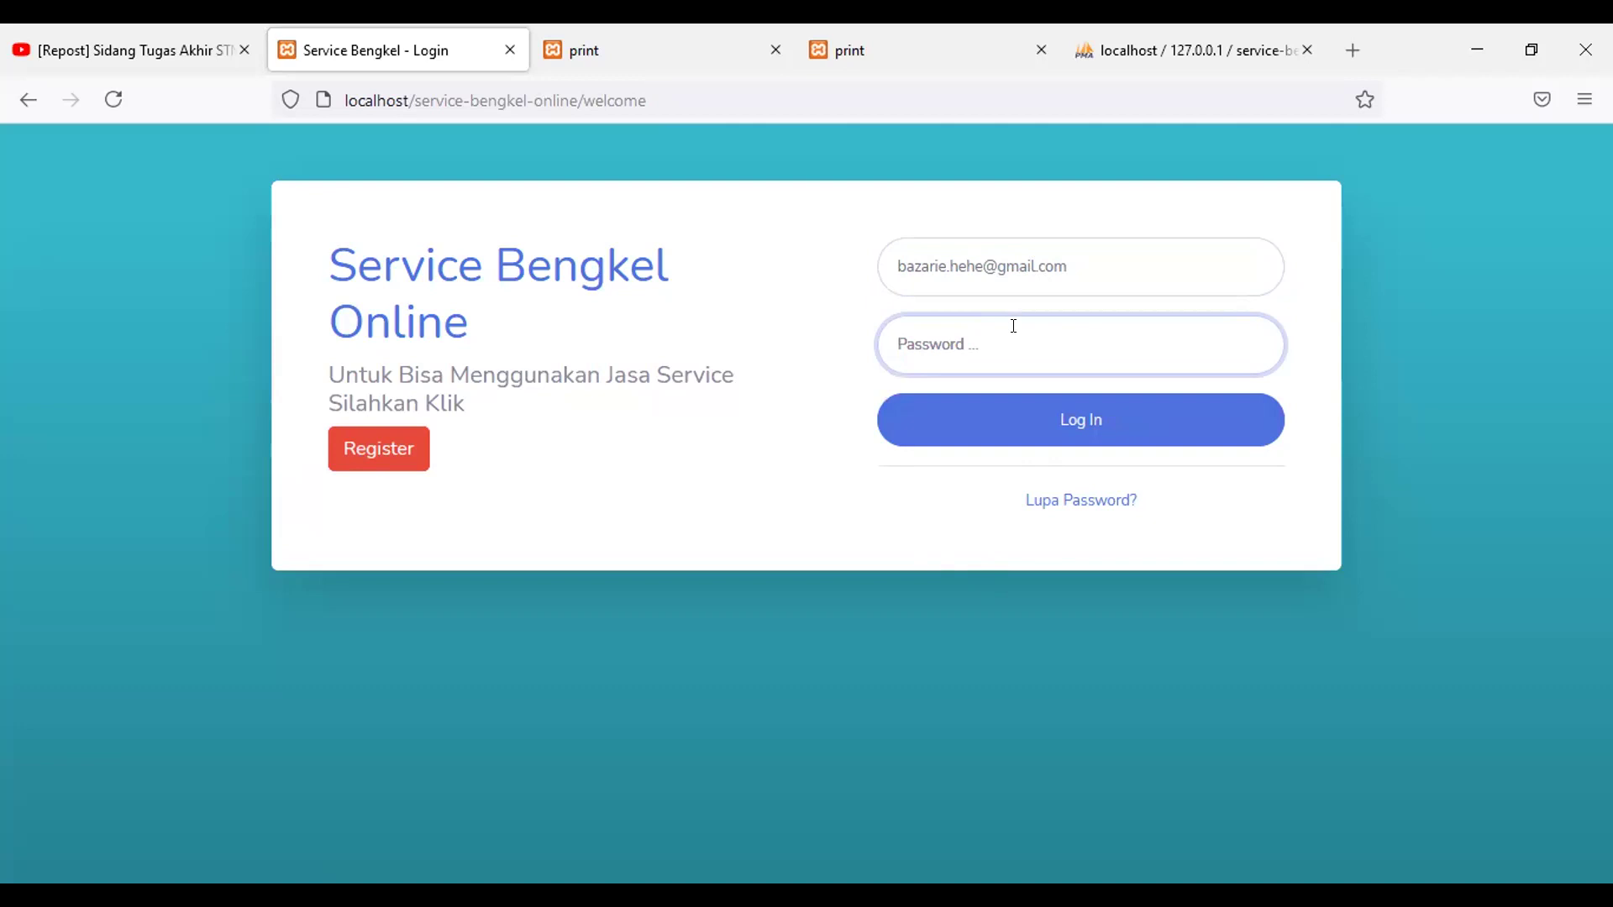
pyautogui.write('123')
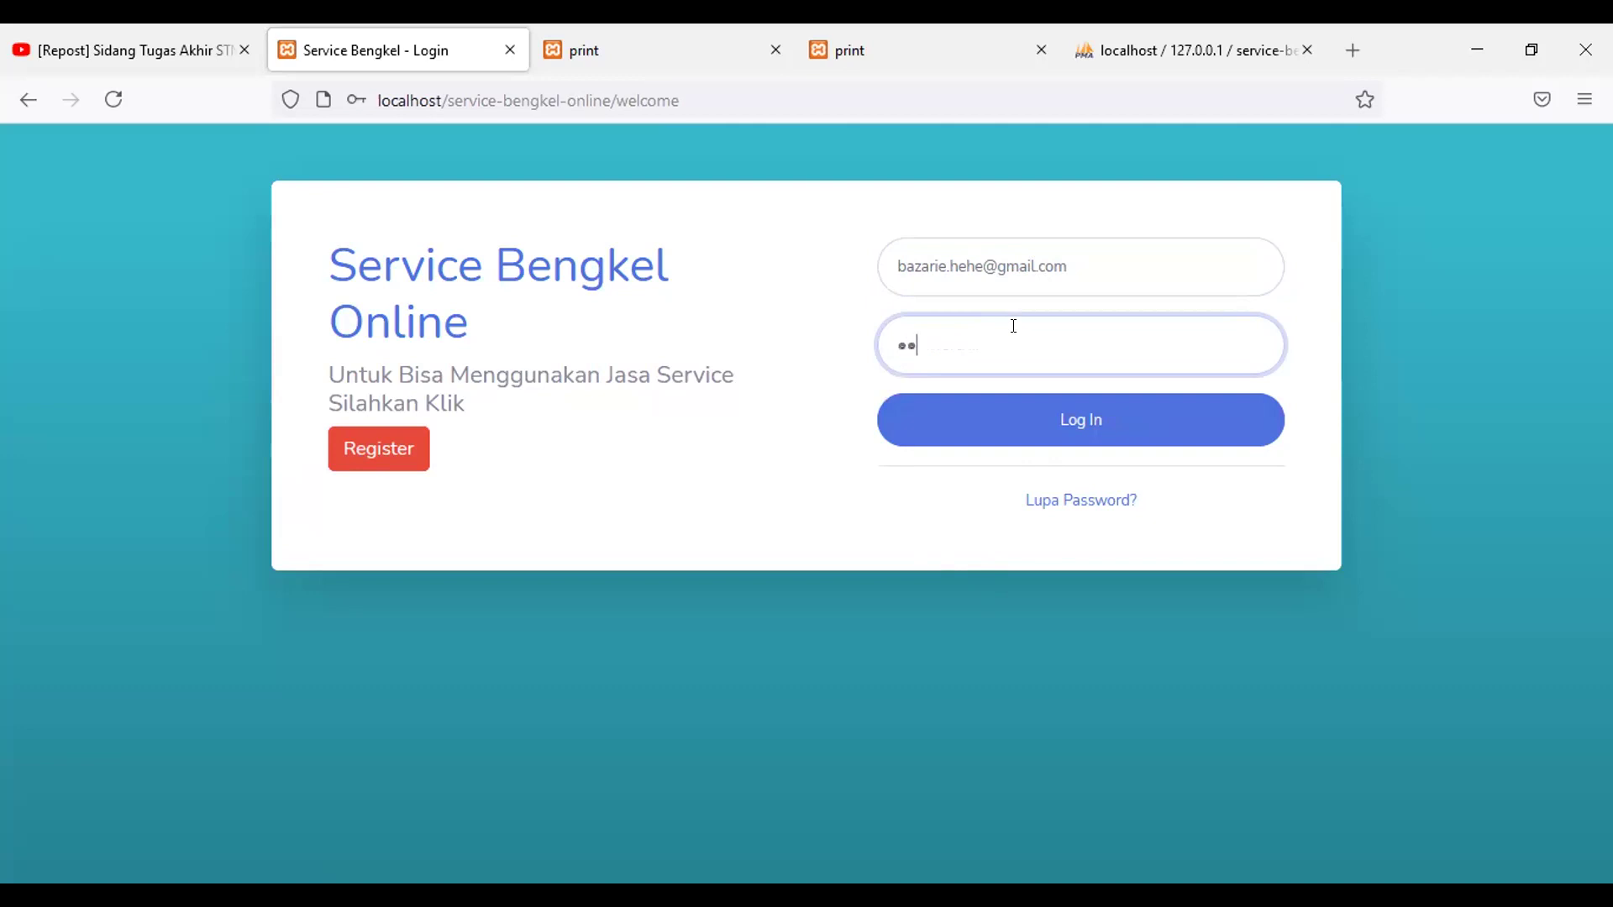
pyautogui.write('456789')
pyautogui.click(1036, 430)
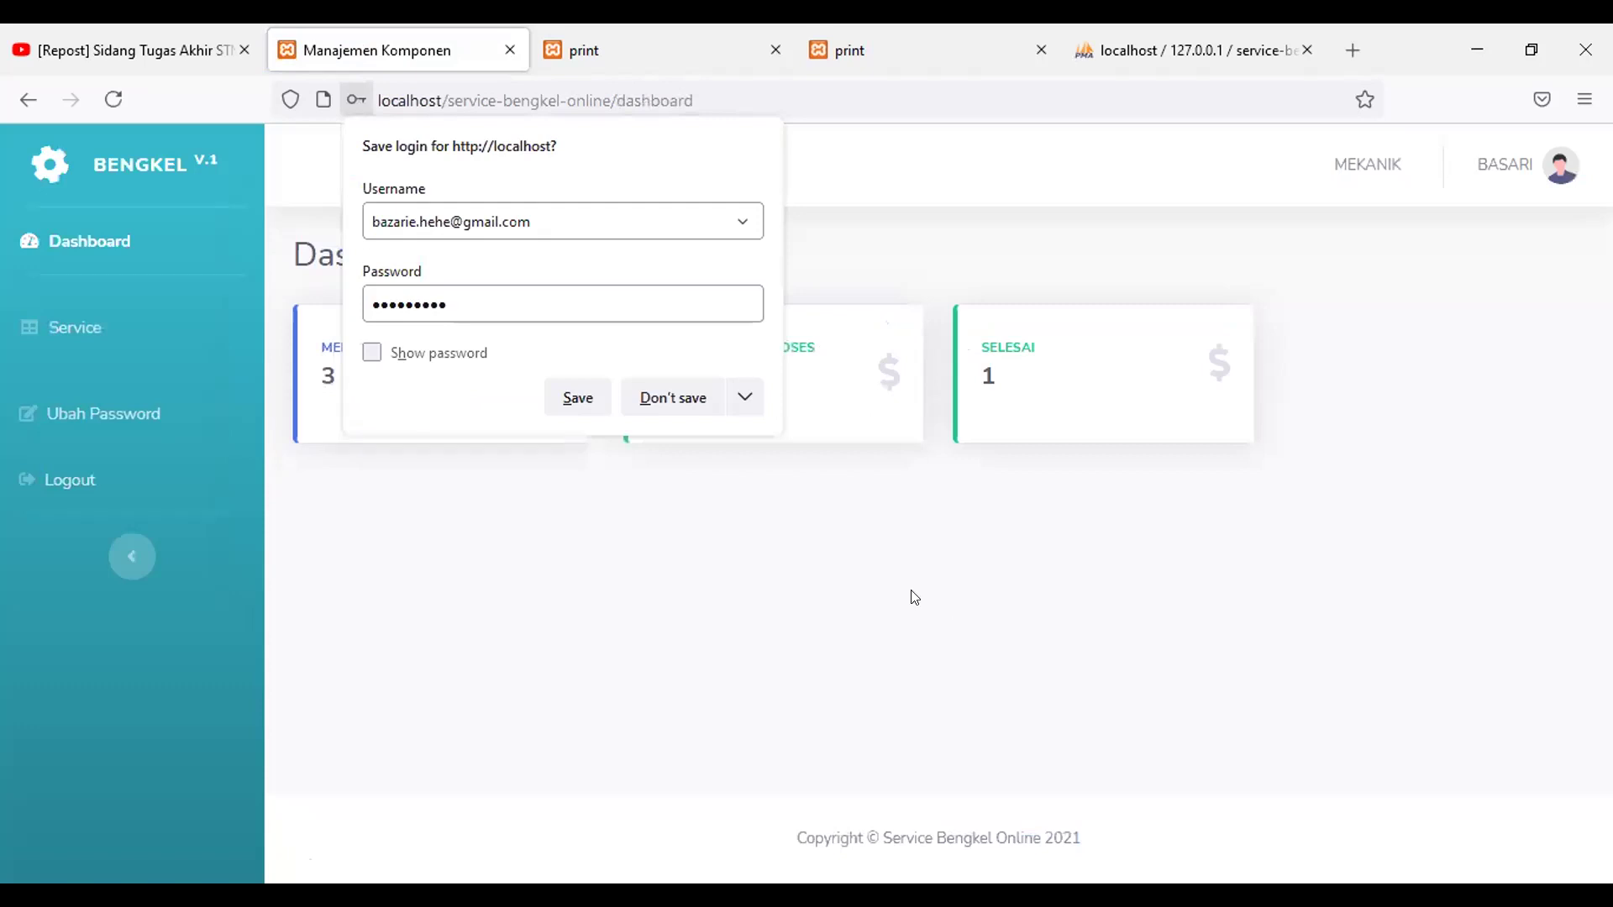
# Step: Decline Firefox's save-login prompt and open the Service order list
pyautogui.click(685, 401)
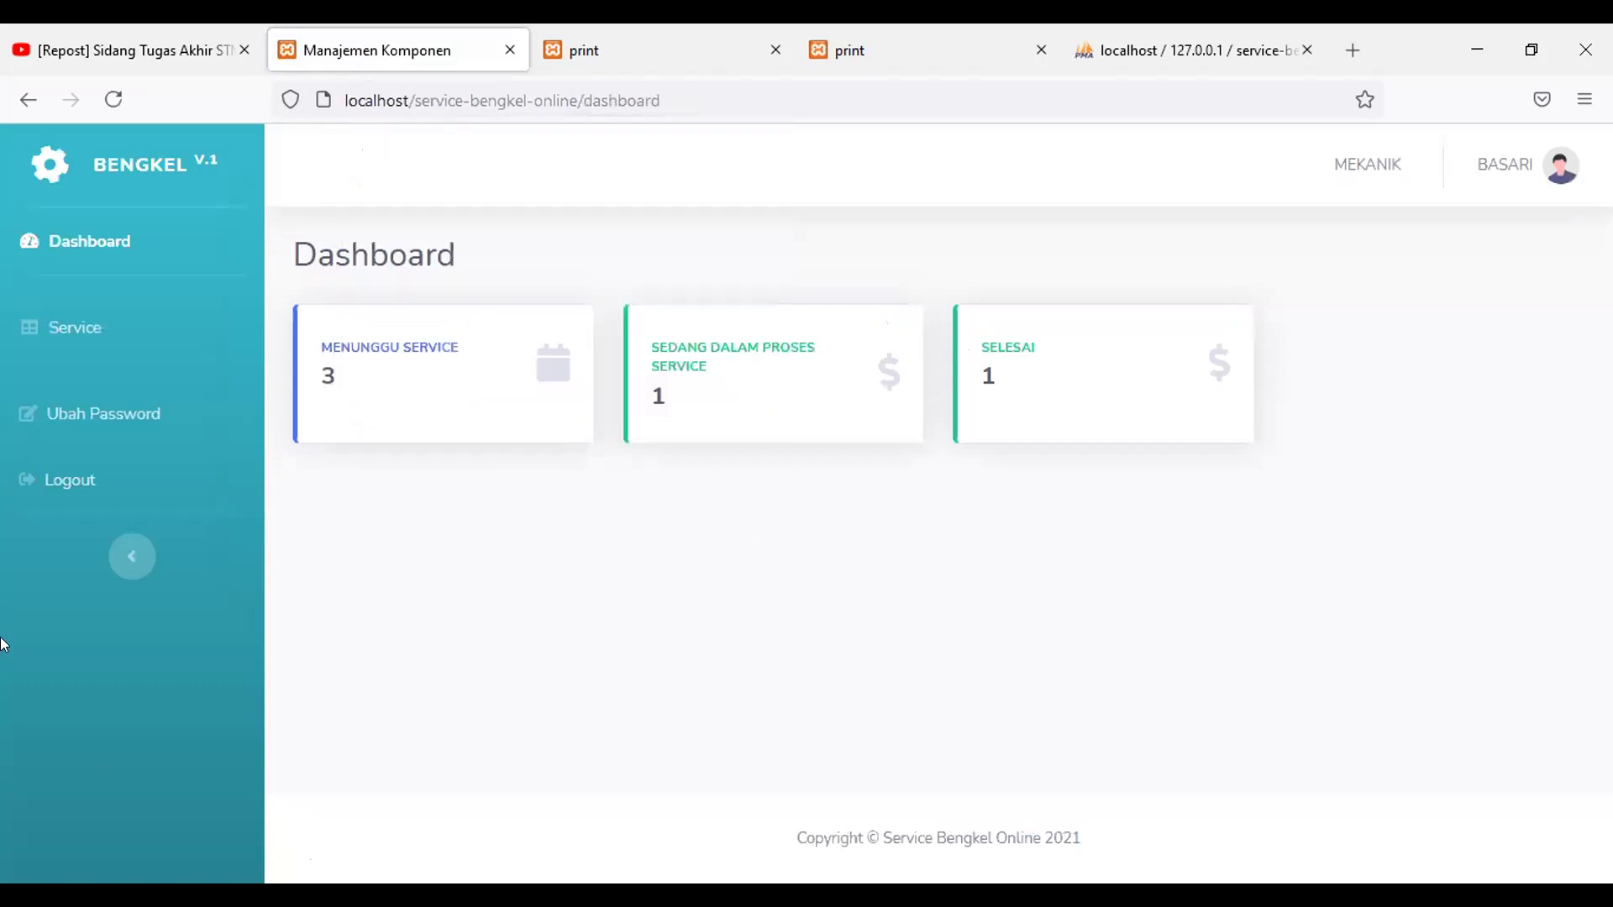
pyautogui.click(119, 340)
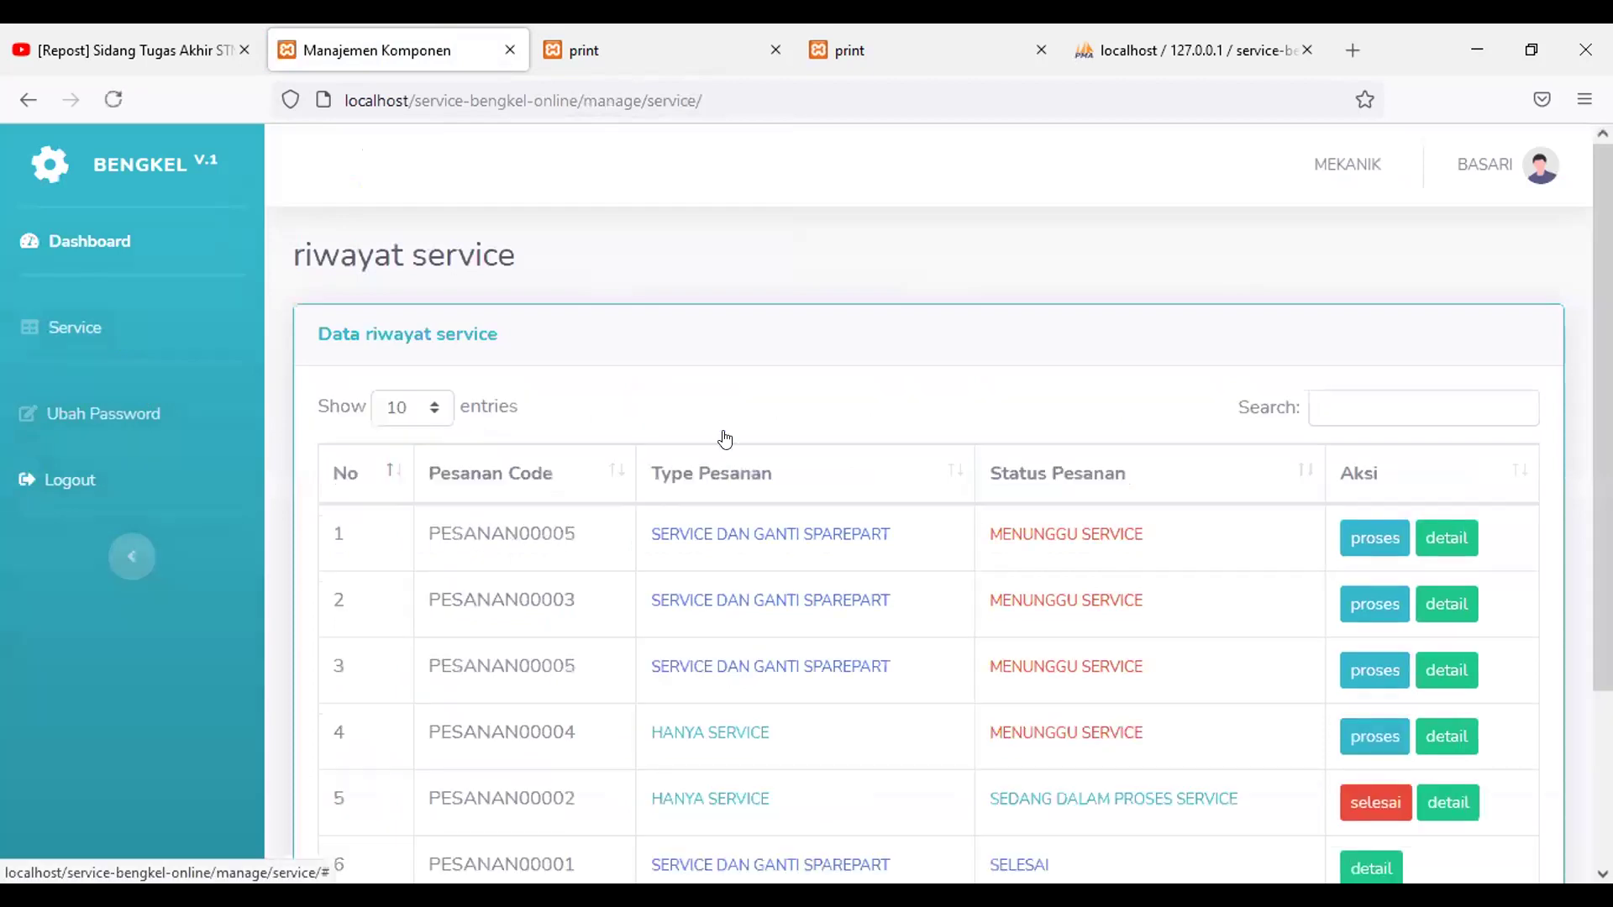
pyautogui.scroll(-2, 723, 445)
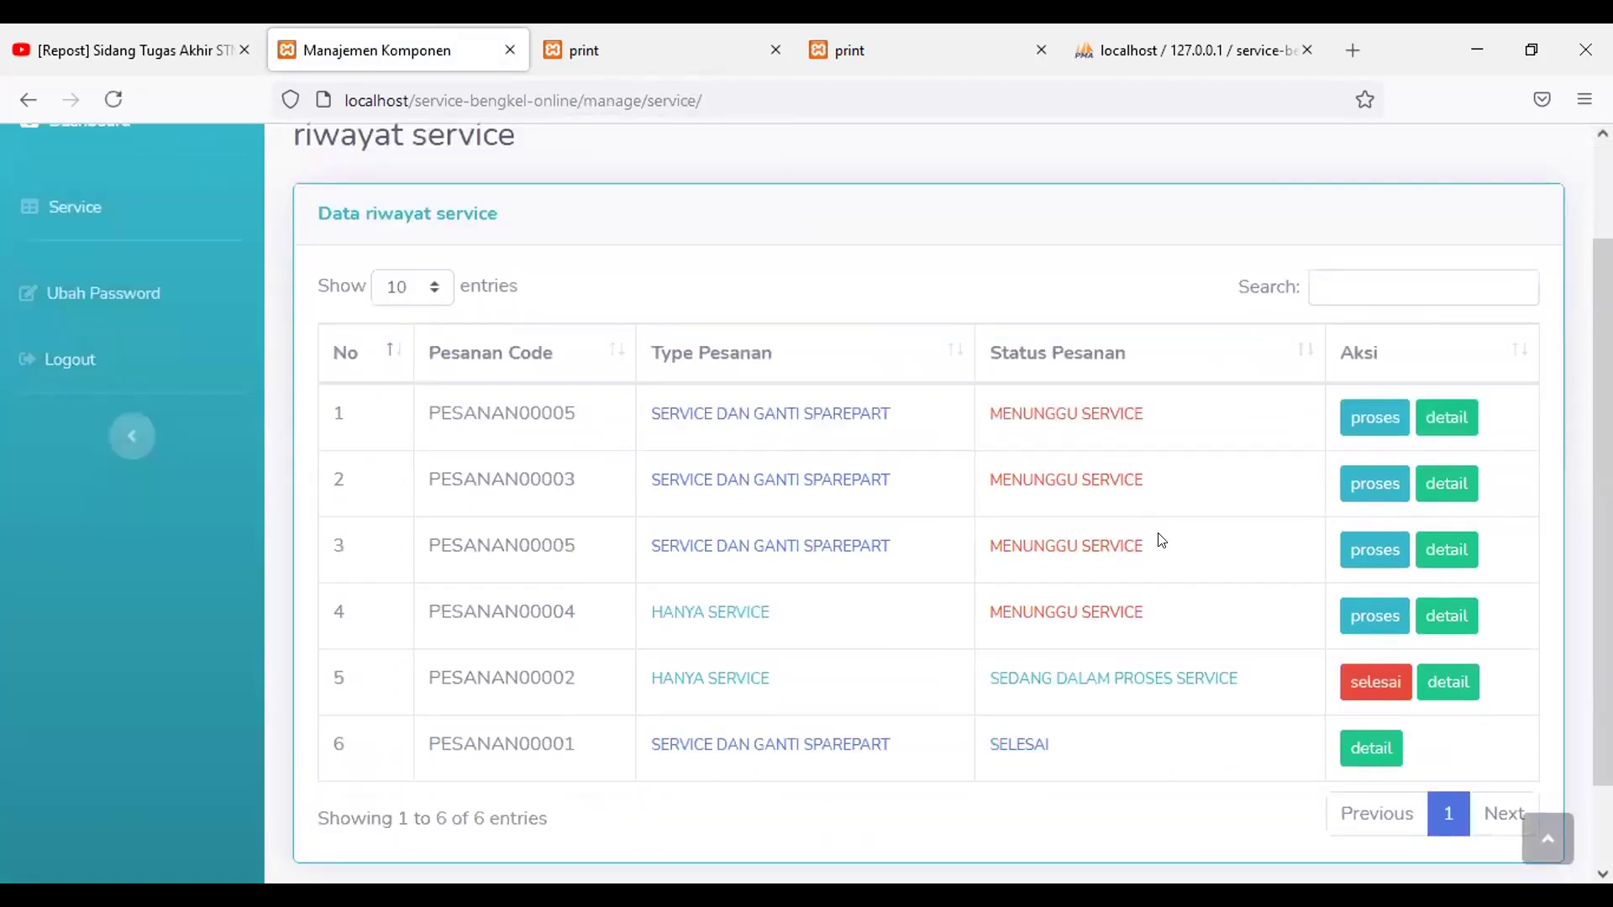
# Step: Start processing the first PESANAN00005 order and review the riwayat service list
pyautogui.click(1352, 430)
pyautogui.scroll(-2, 1074, 693)
pyautogui.scroll(2, 1072, 692)
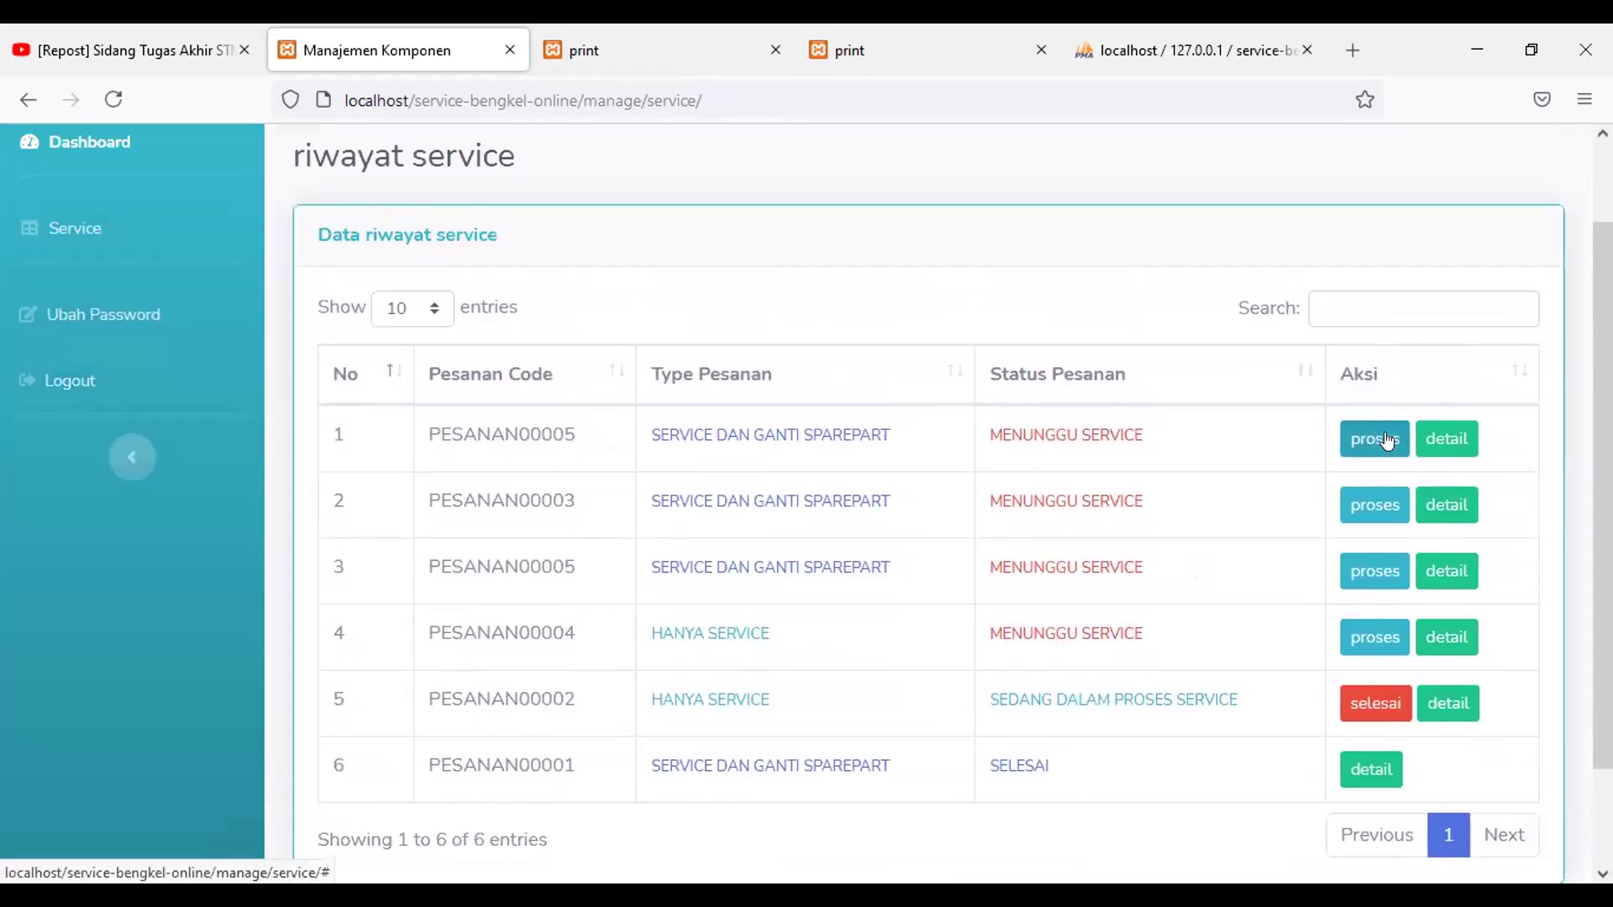
pyautogui.scroll(-2, 1387, 440)
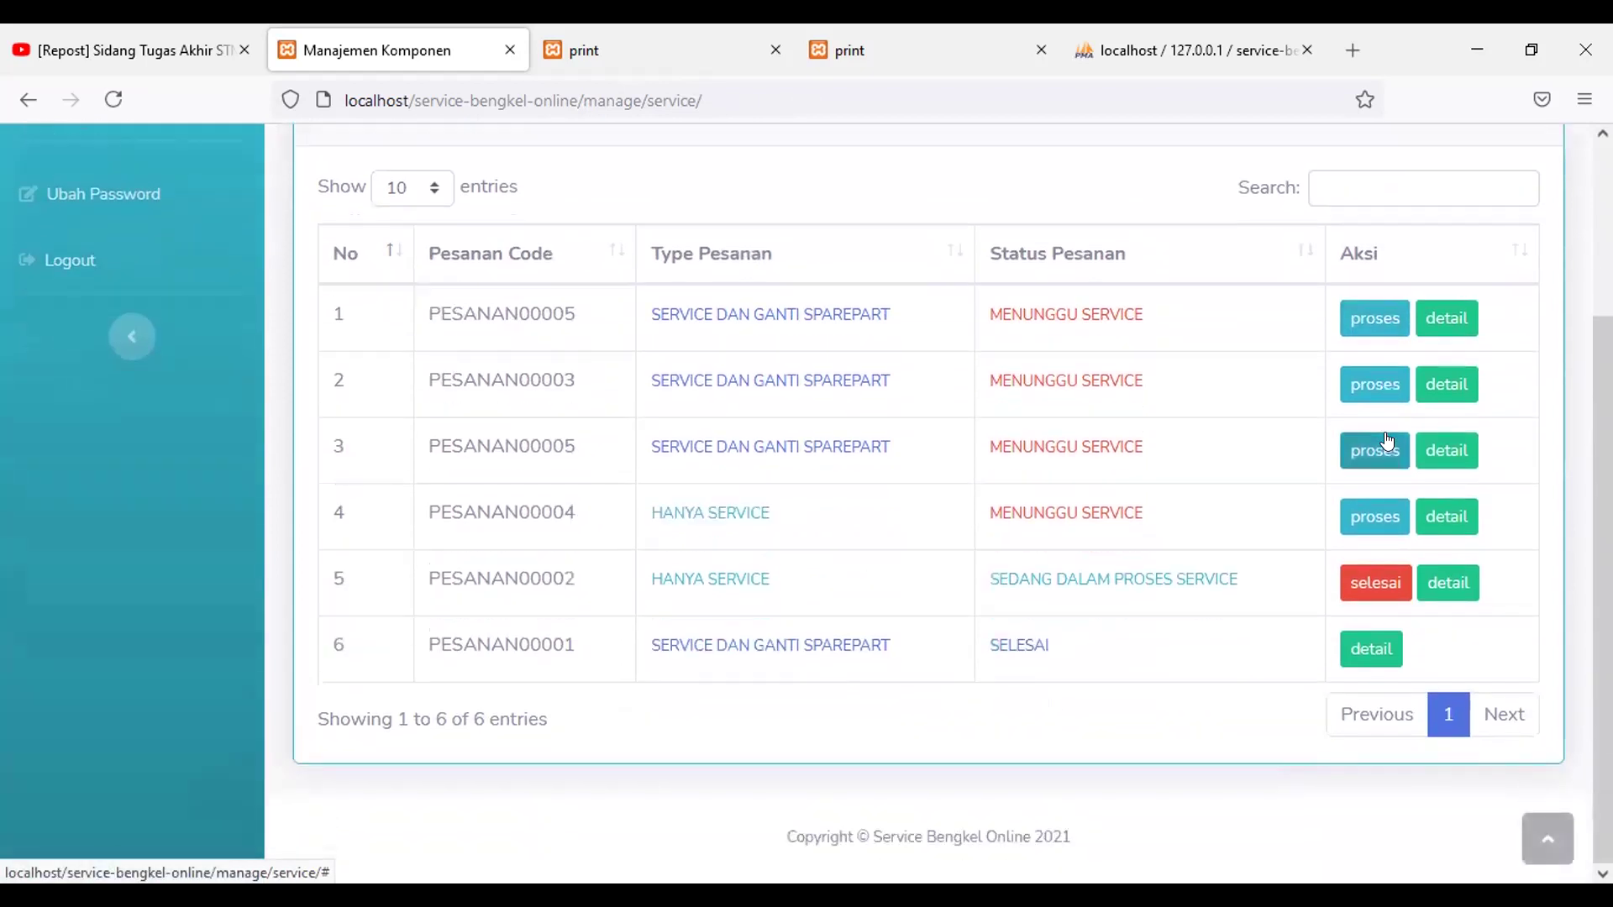
pyautogui.scroll(2, 1387, 441)
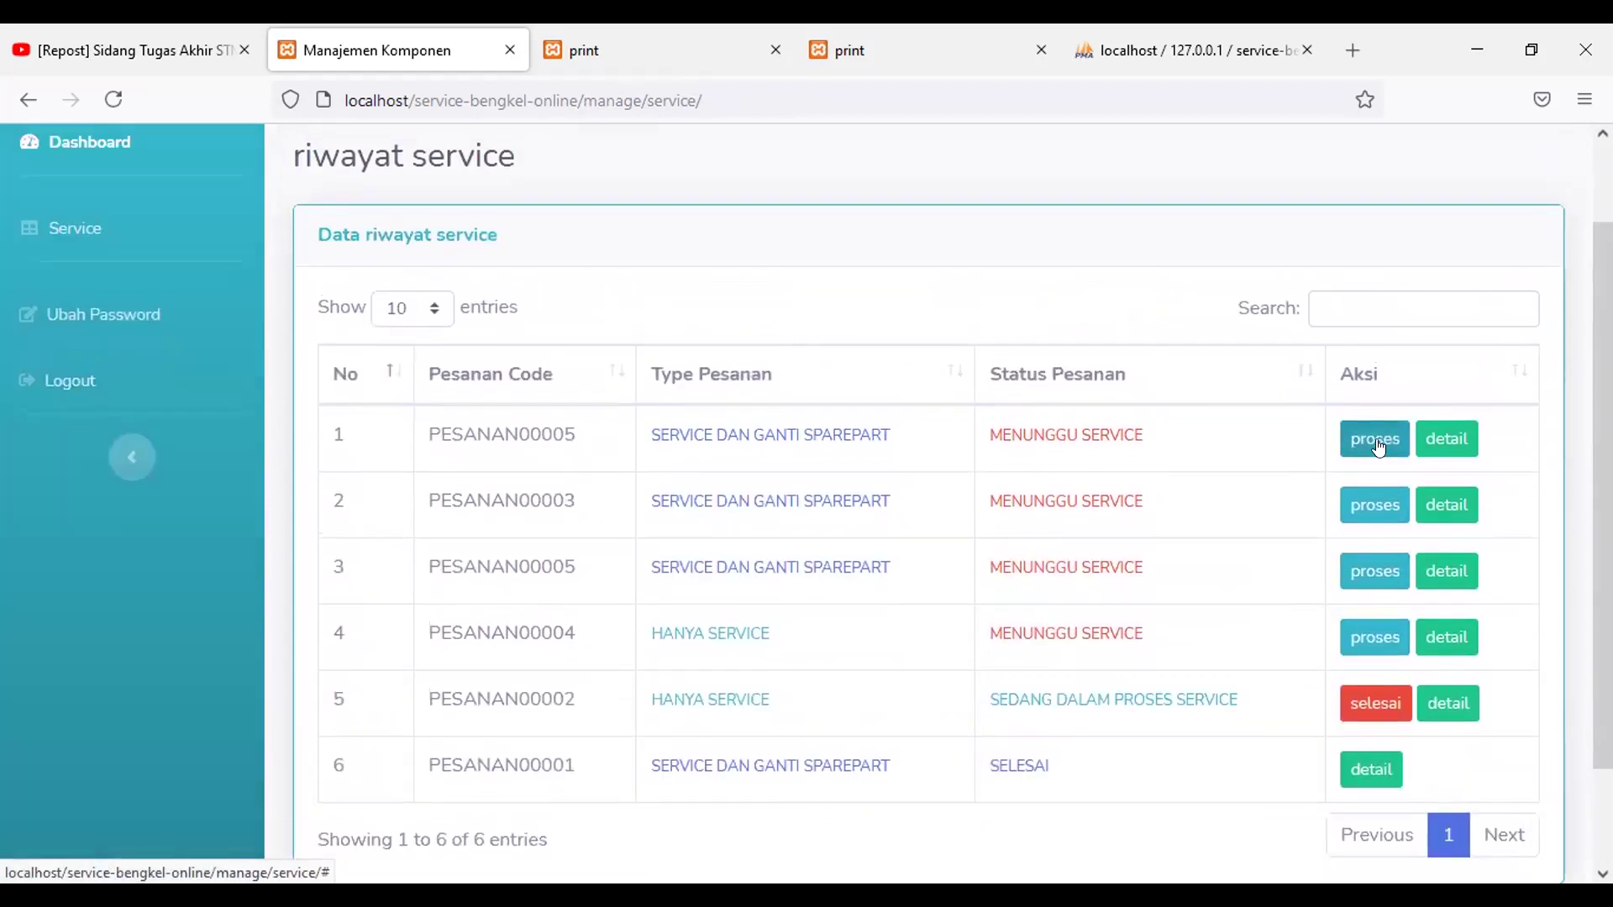
pyautogui.scroll(-2, 1272, 494)
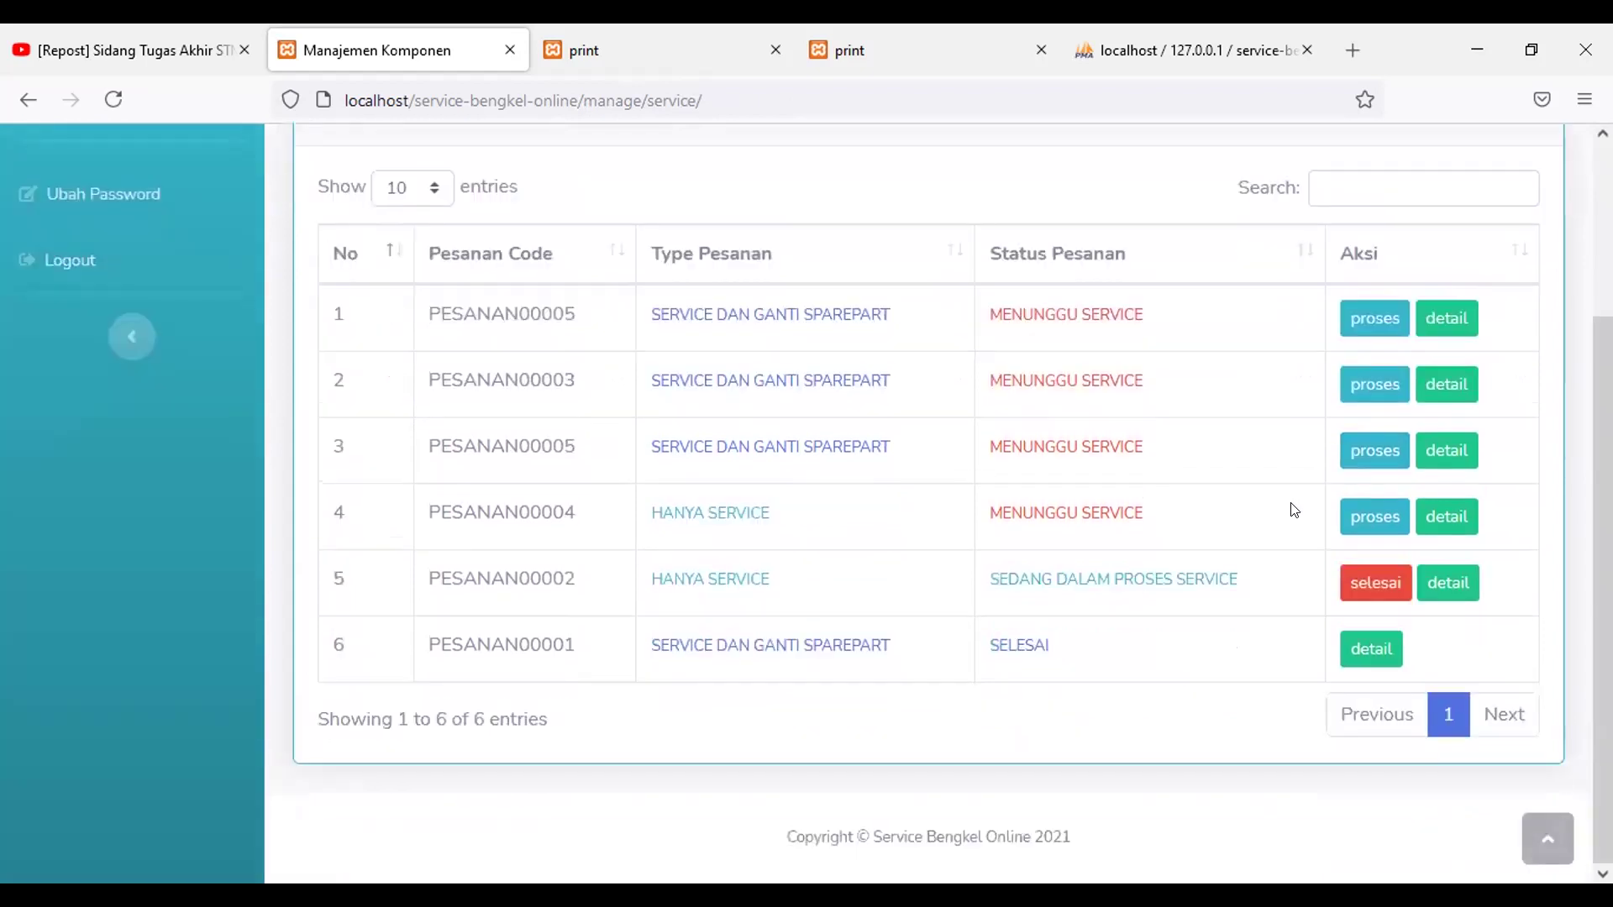
pyautogui.scroll(2, 1293, 510)
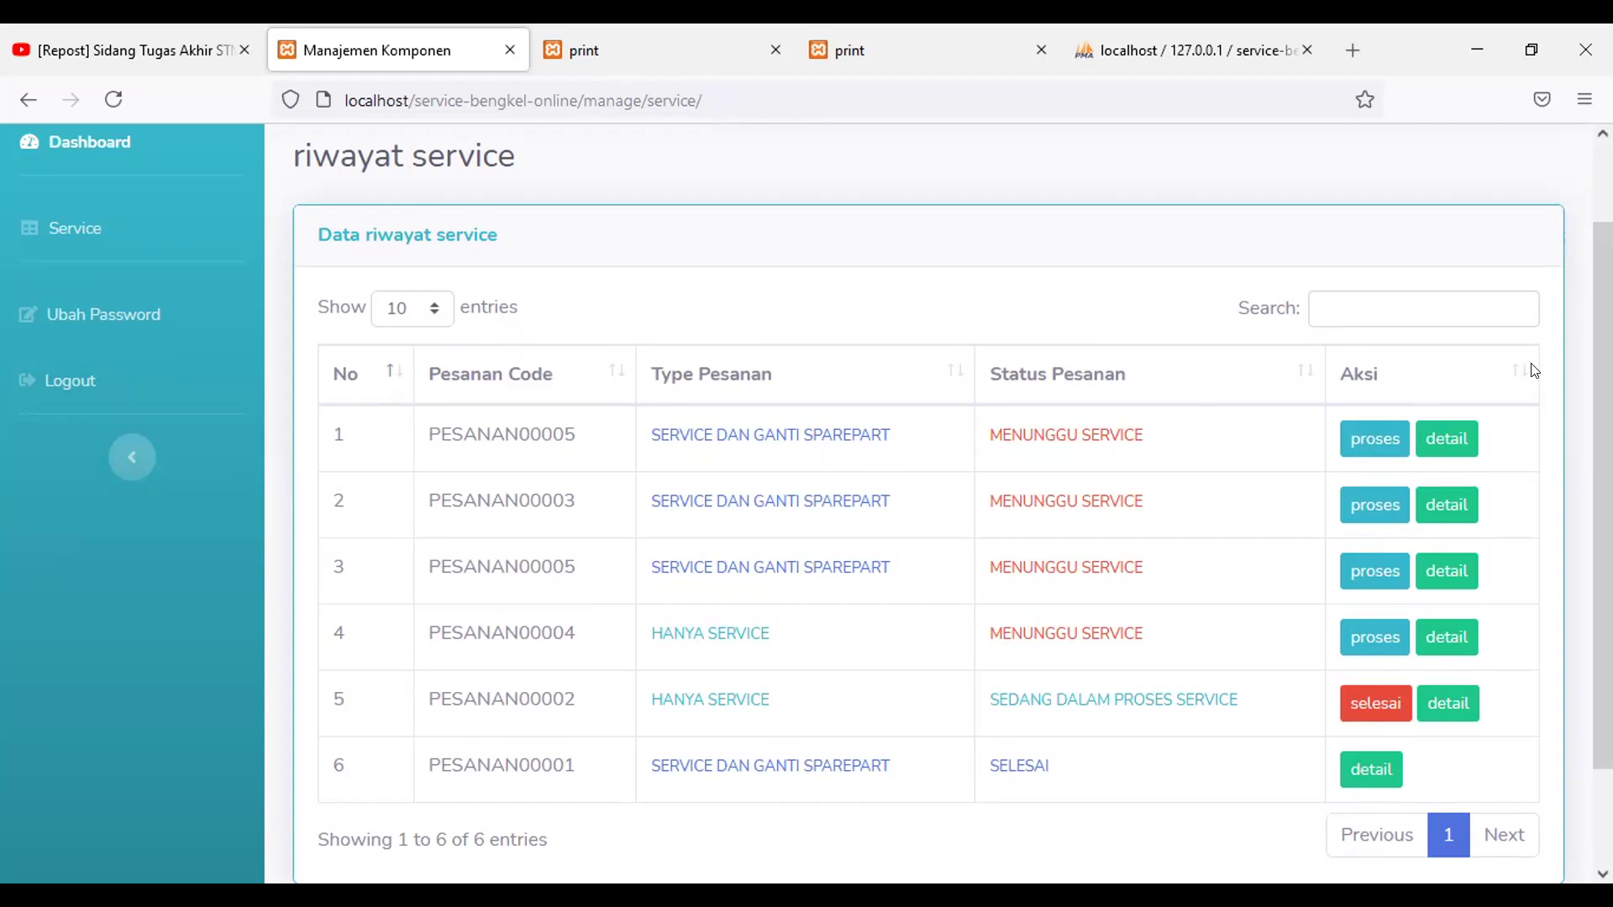
# Step: Set the first PESANAN00005 order to SEDANG DALAM PROSES SERVICE
pyautogui.click(1378, 441)
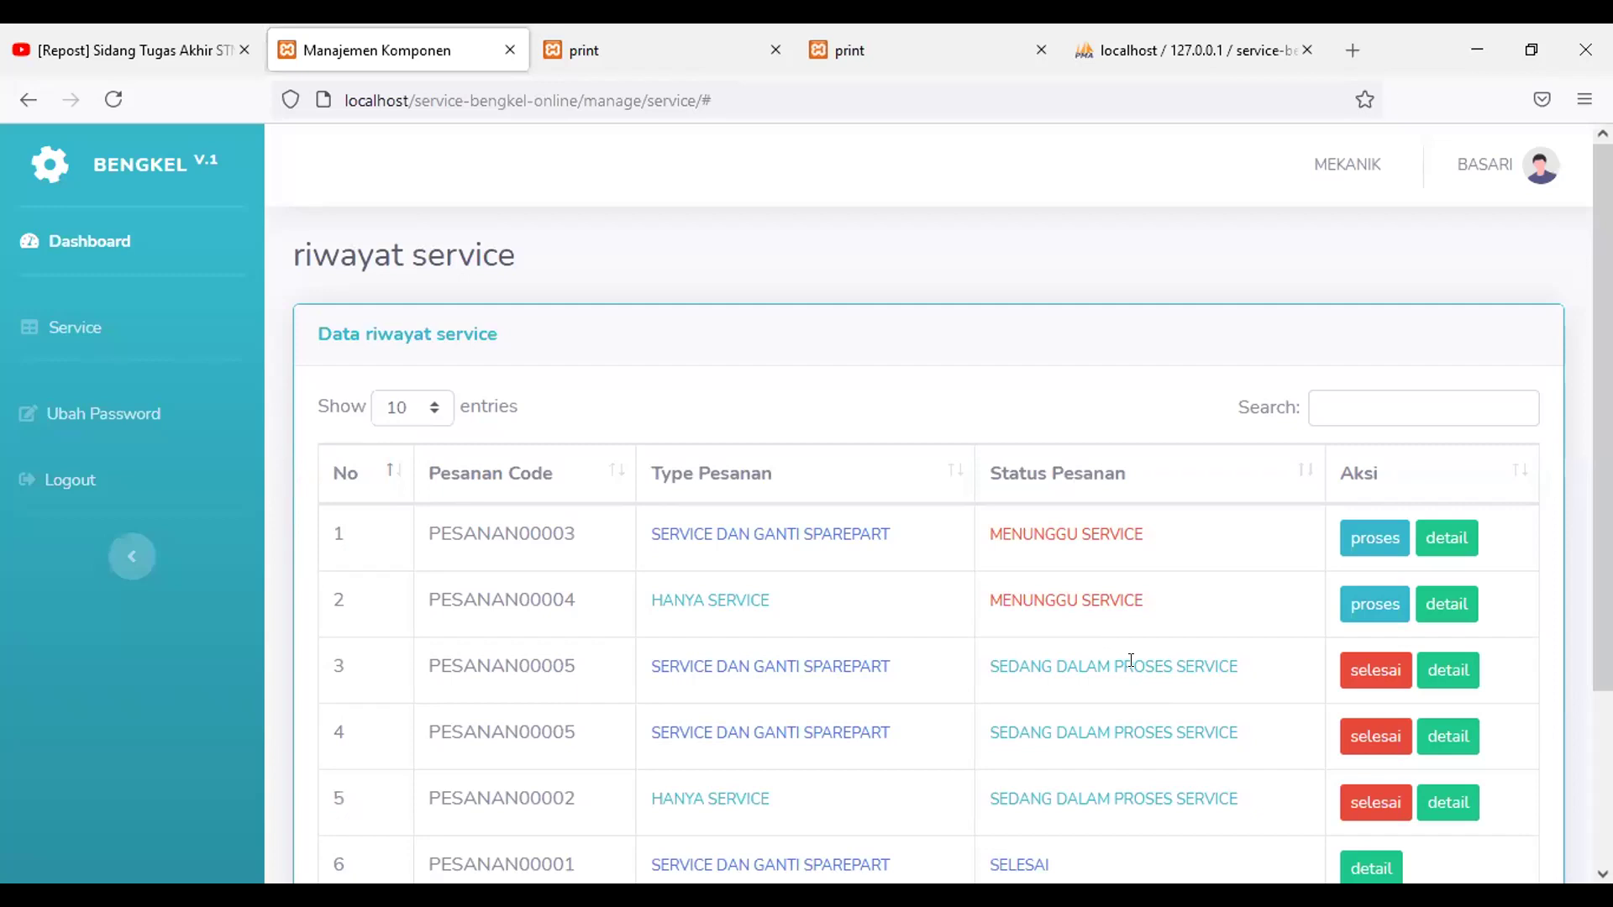
pyautogui.scroll(-3, 1141, 665)
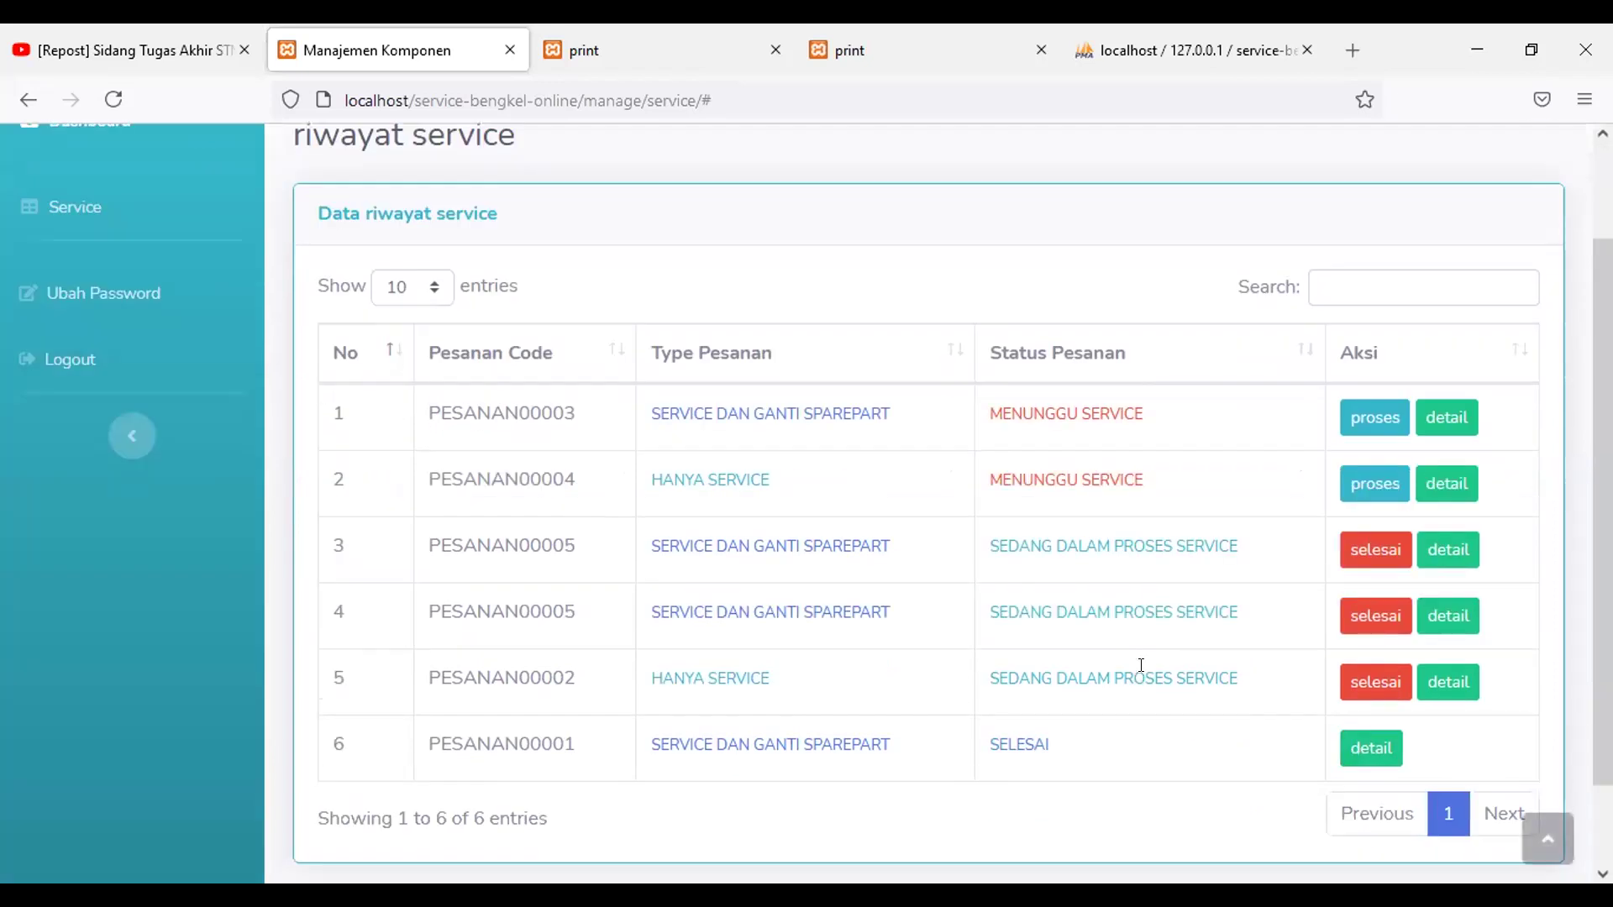
pyautogui.scroll(-2, 1144, 675)
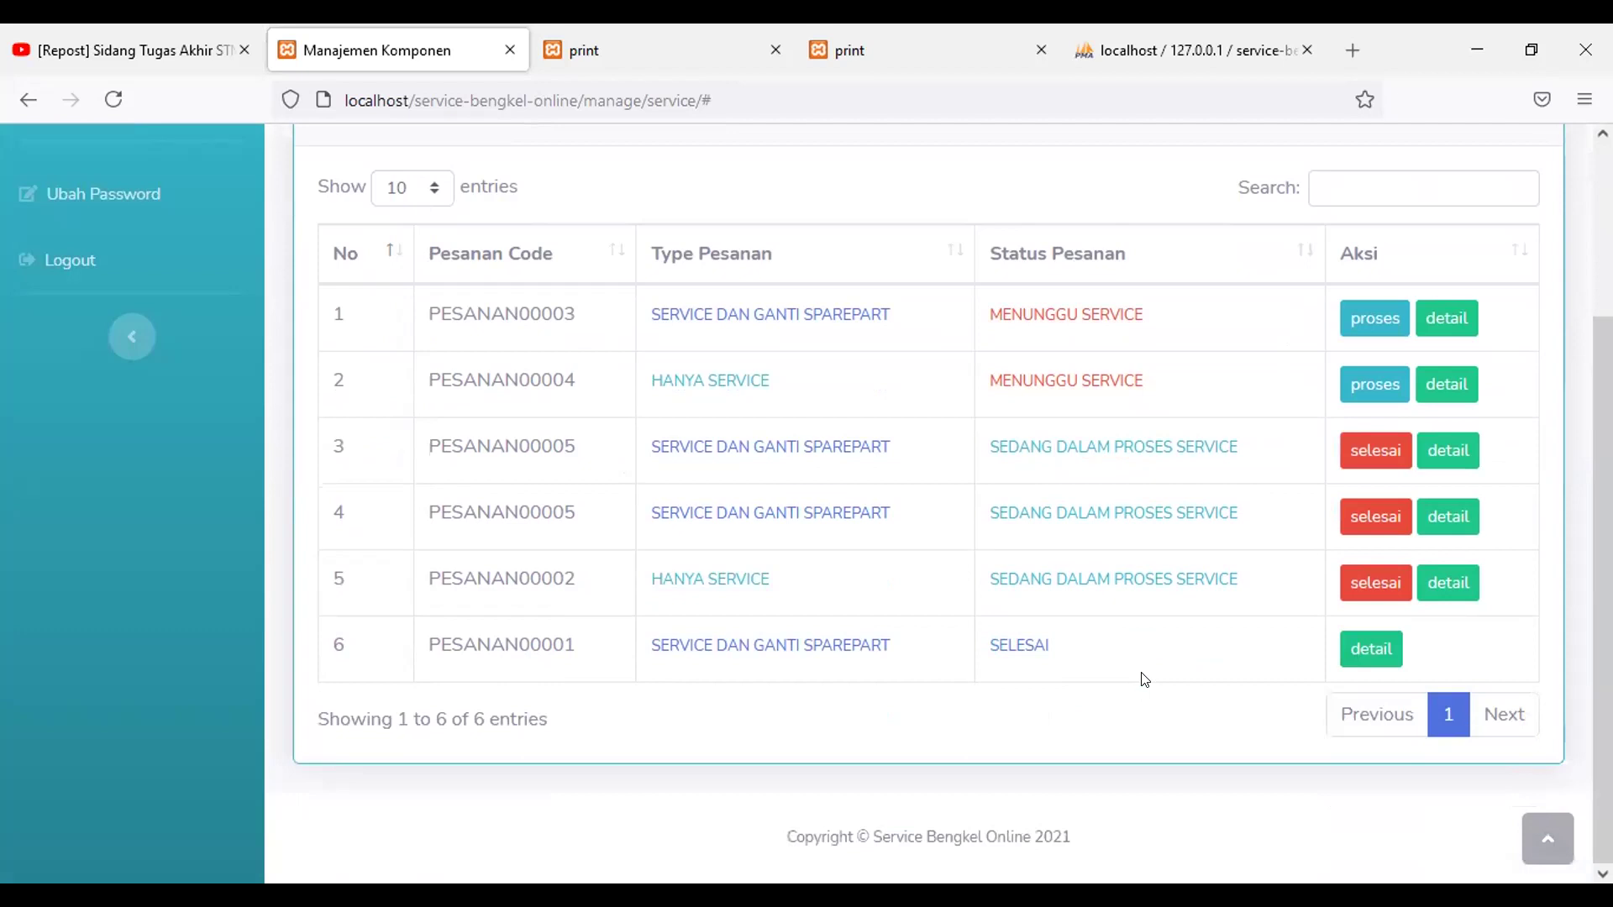
pyautogui.scroll(3, 1144, 679)
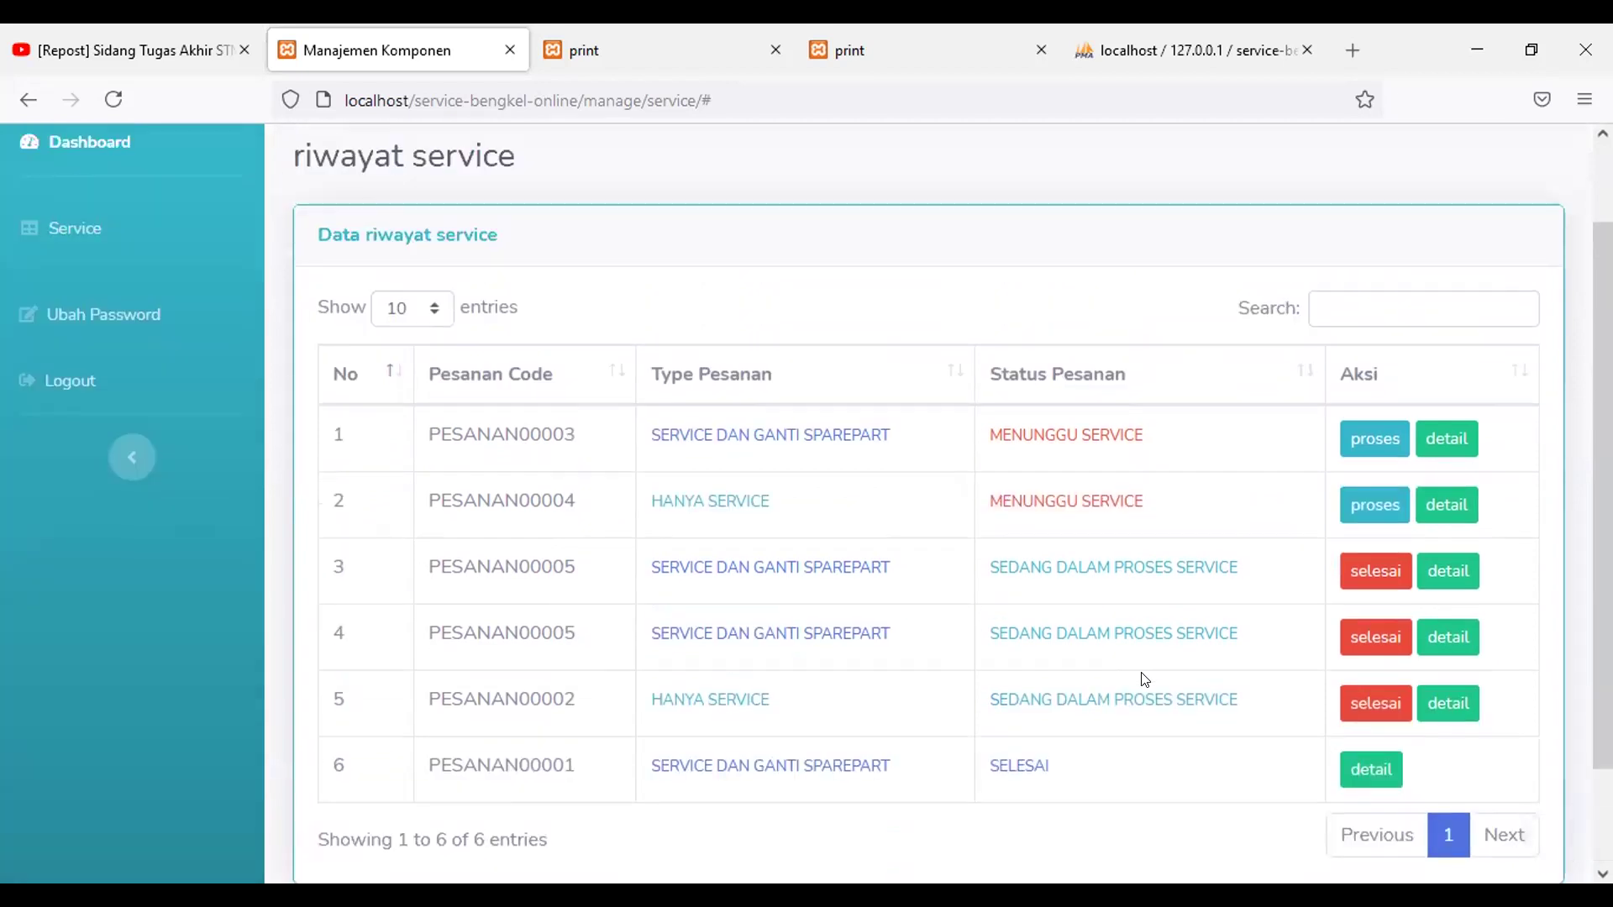
pyautogui.scroll(-3, 1144, 679)
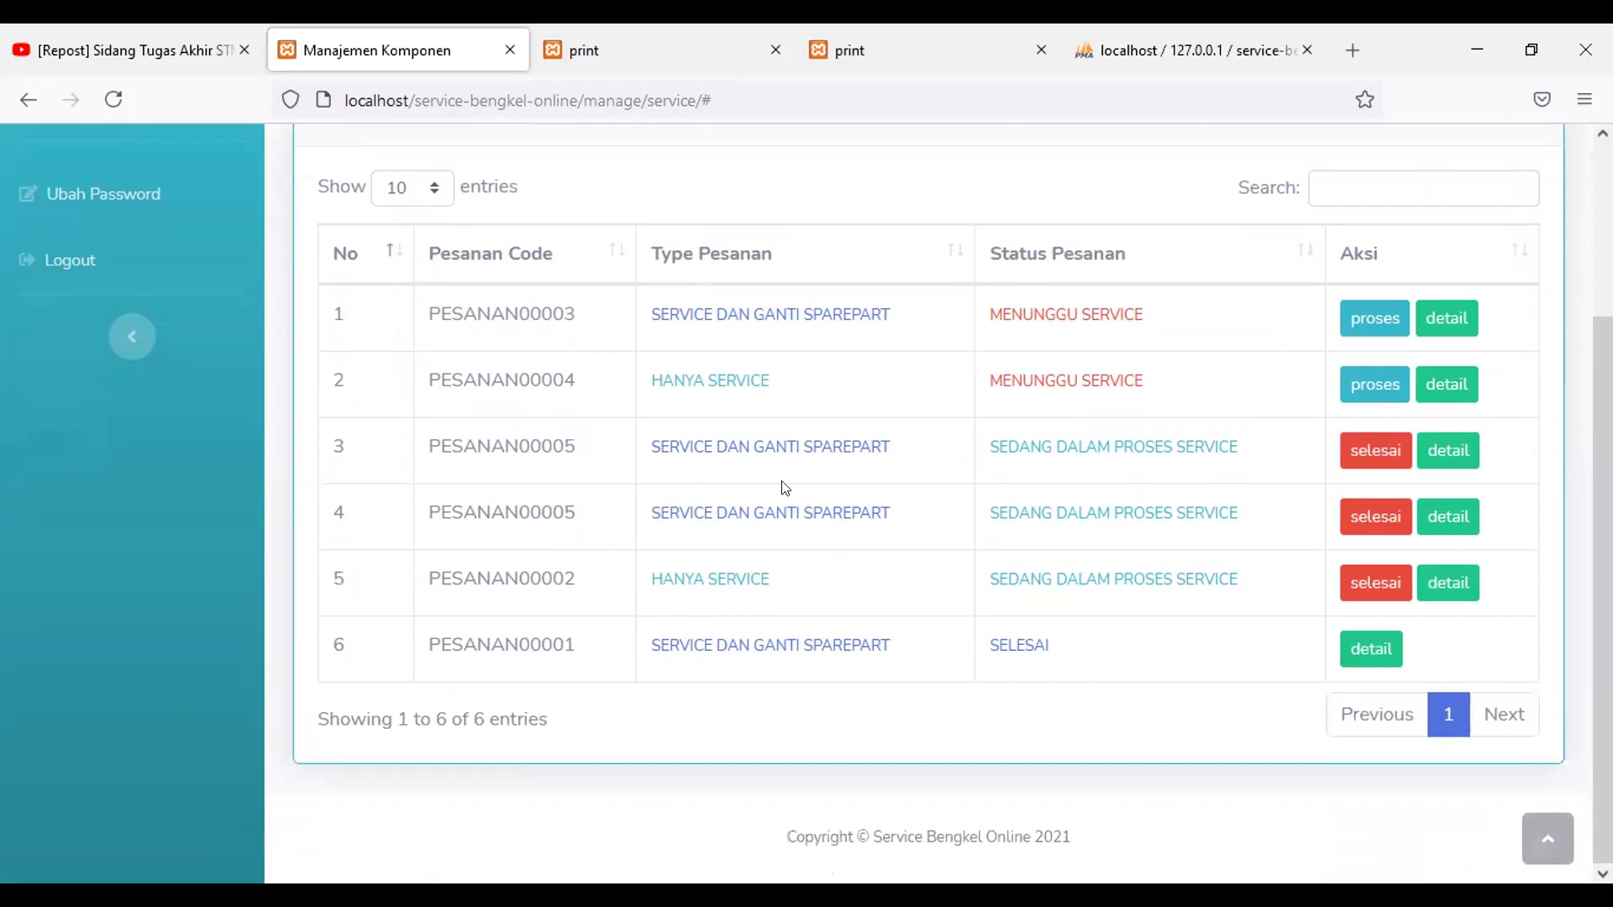
# Step: Highlight the in-progress PESANAN00005 rows and the SELESAI status in row 6
pyautogui.moveTo(423, 452); pyautogui.dragTo(1241, 515)
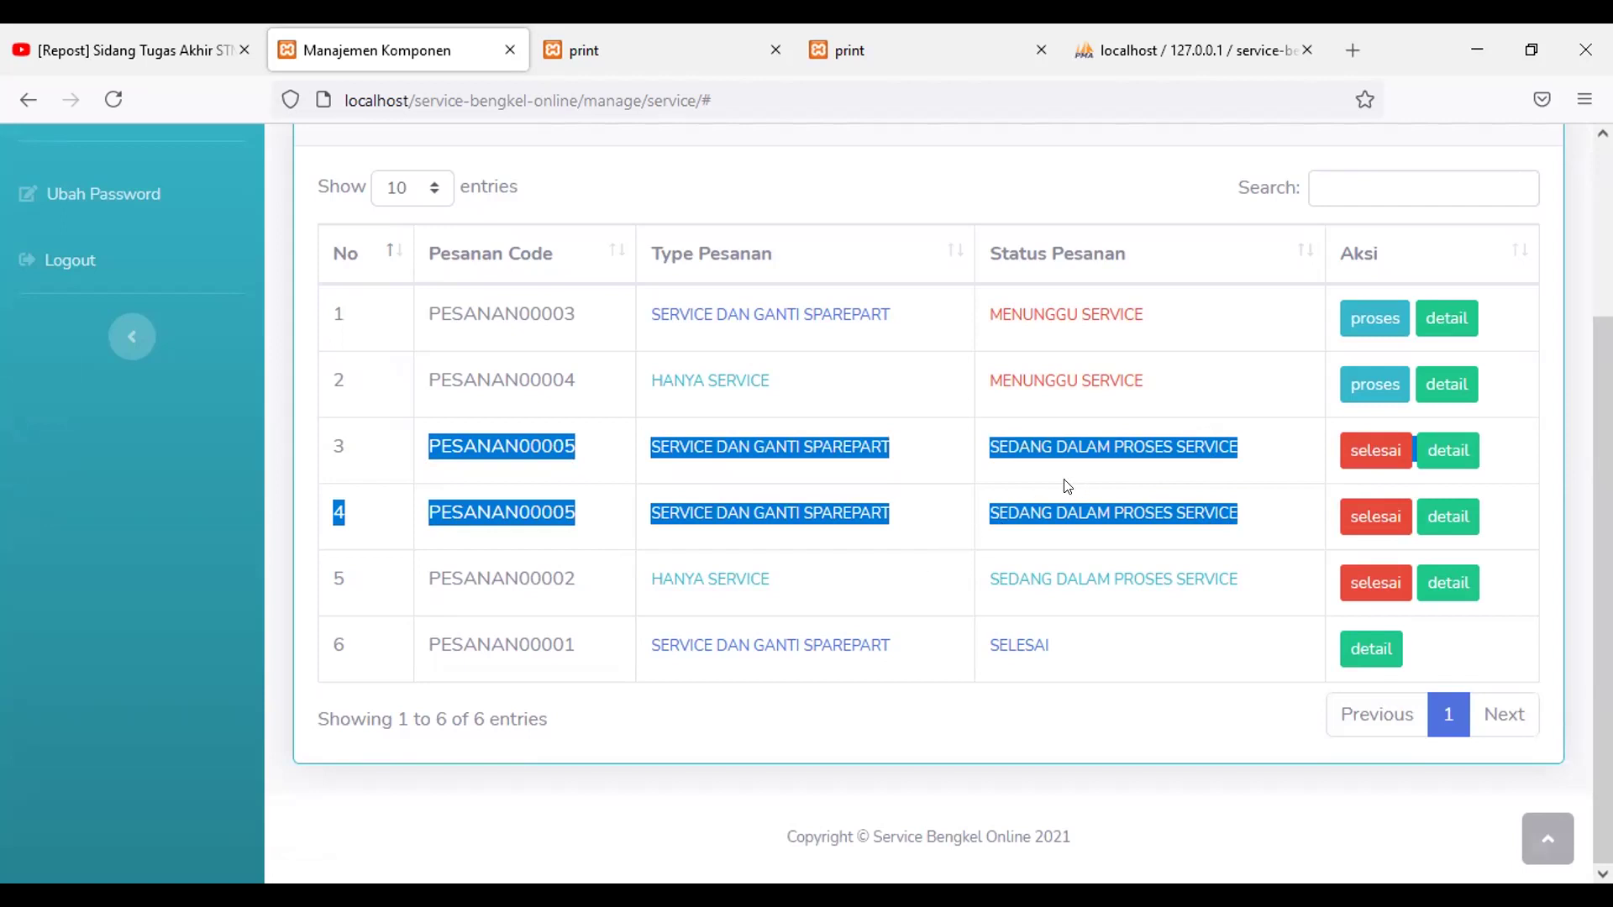
pyautogui.click(1025, 464)
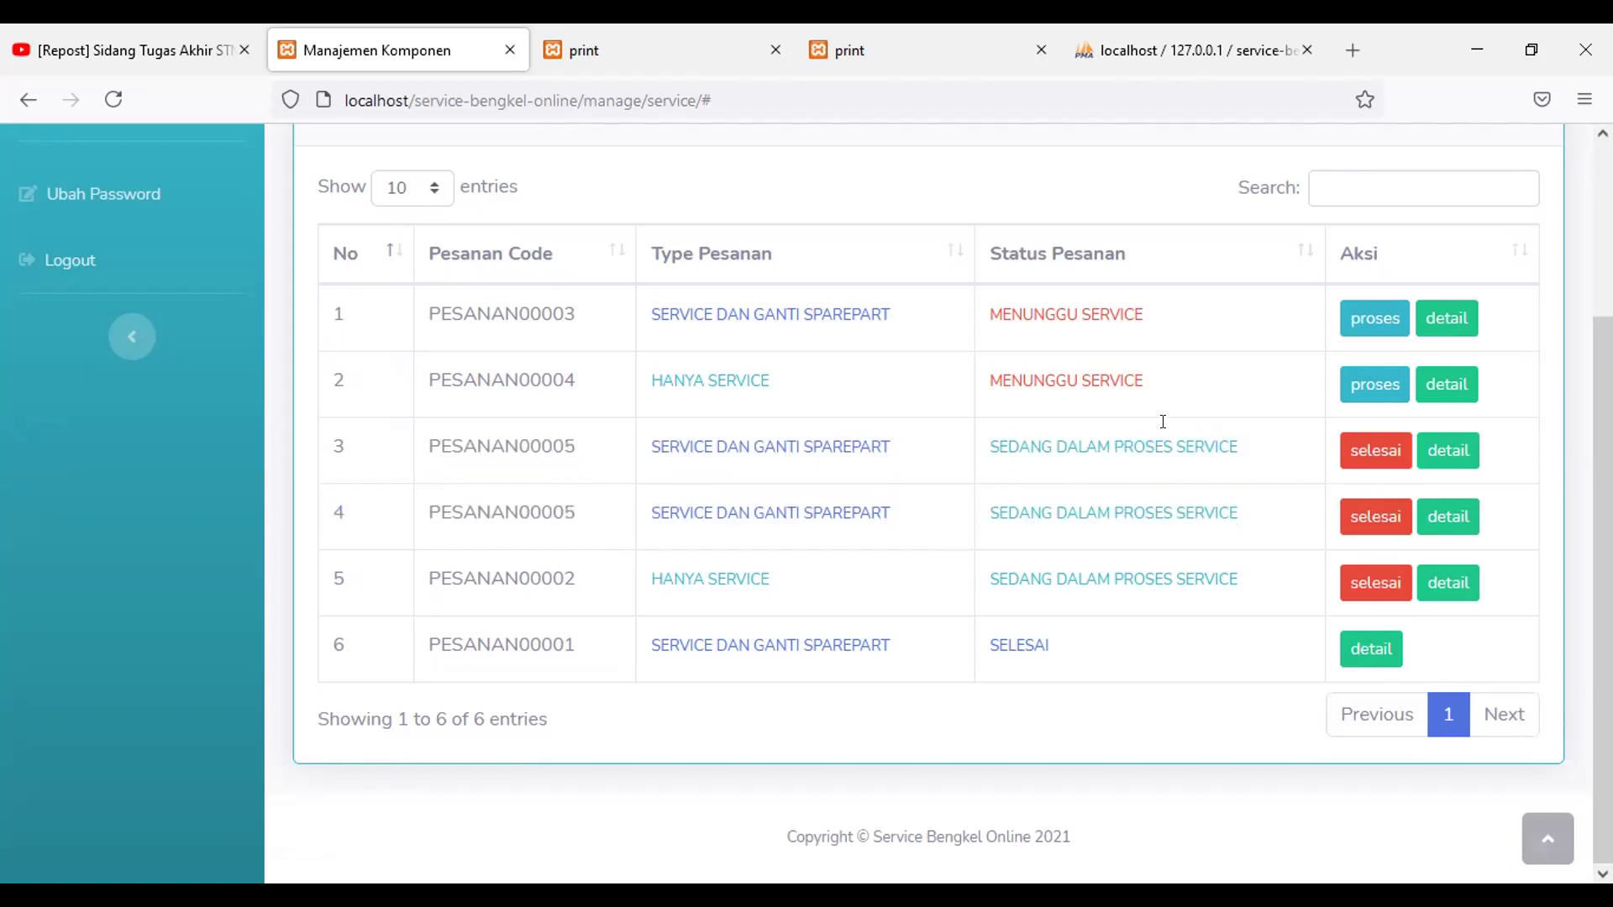
pyautogui.tripleClick(1220, 437)
pyautogui.click(1271, 467)
pyautogui.doubleClick(1018, 645)
pyautogui.click(1071, 657)
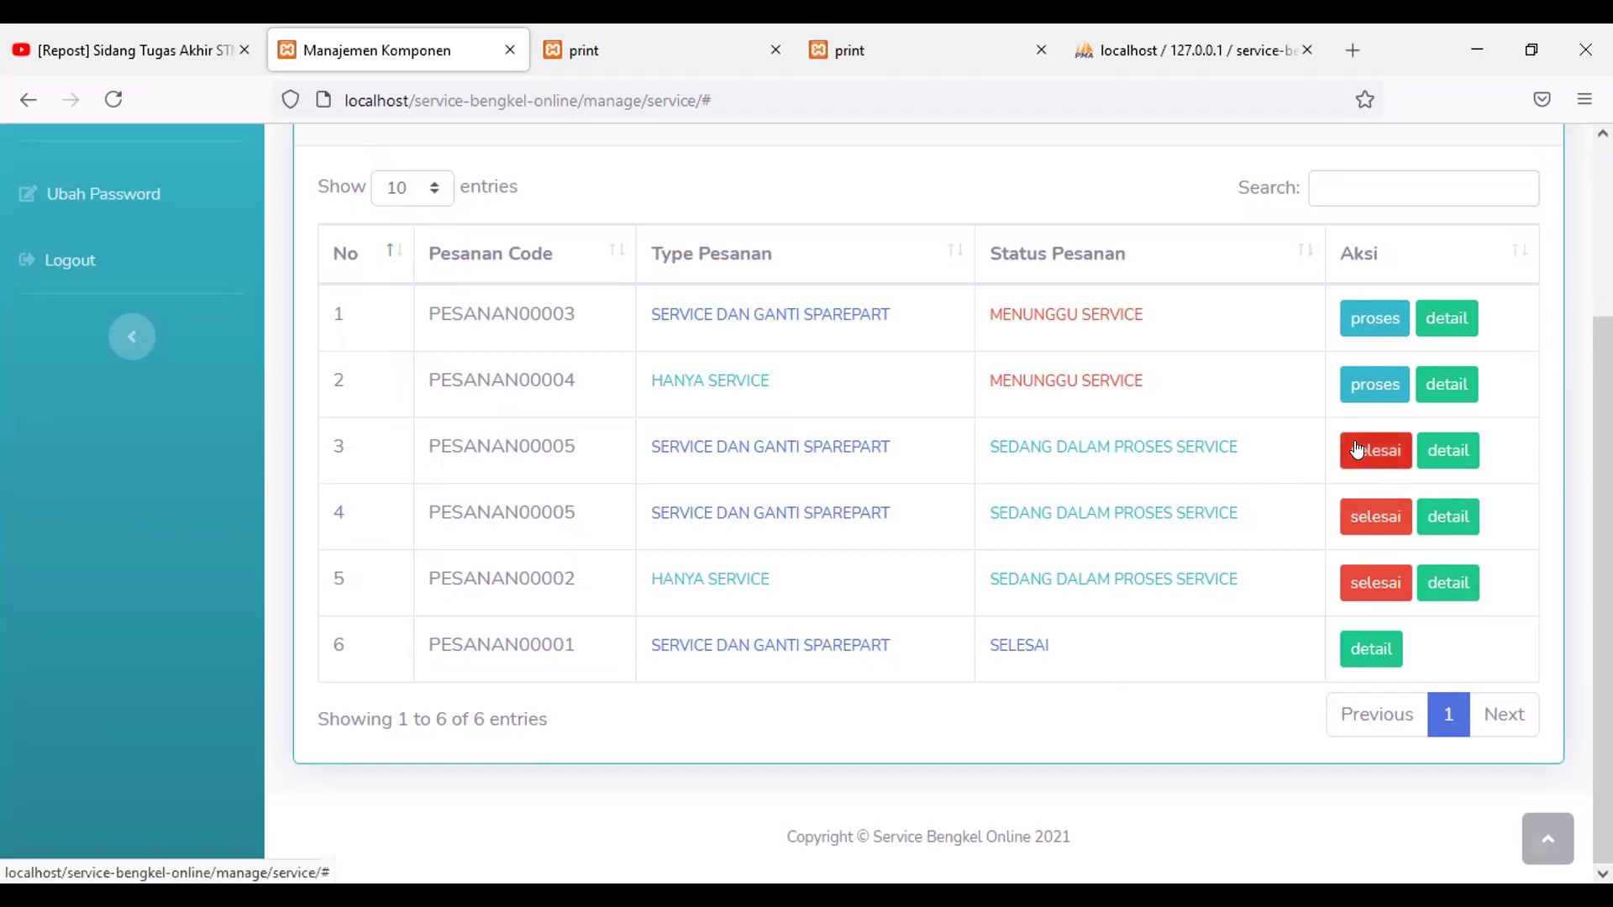
# Step: Mark PESANAN00005 as SELESAI and view its MInyak Rem and Oli Mesin details
pyautogui.click(1361, 445)
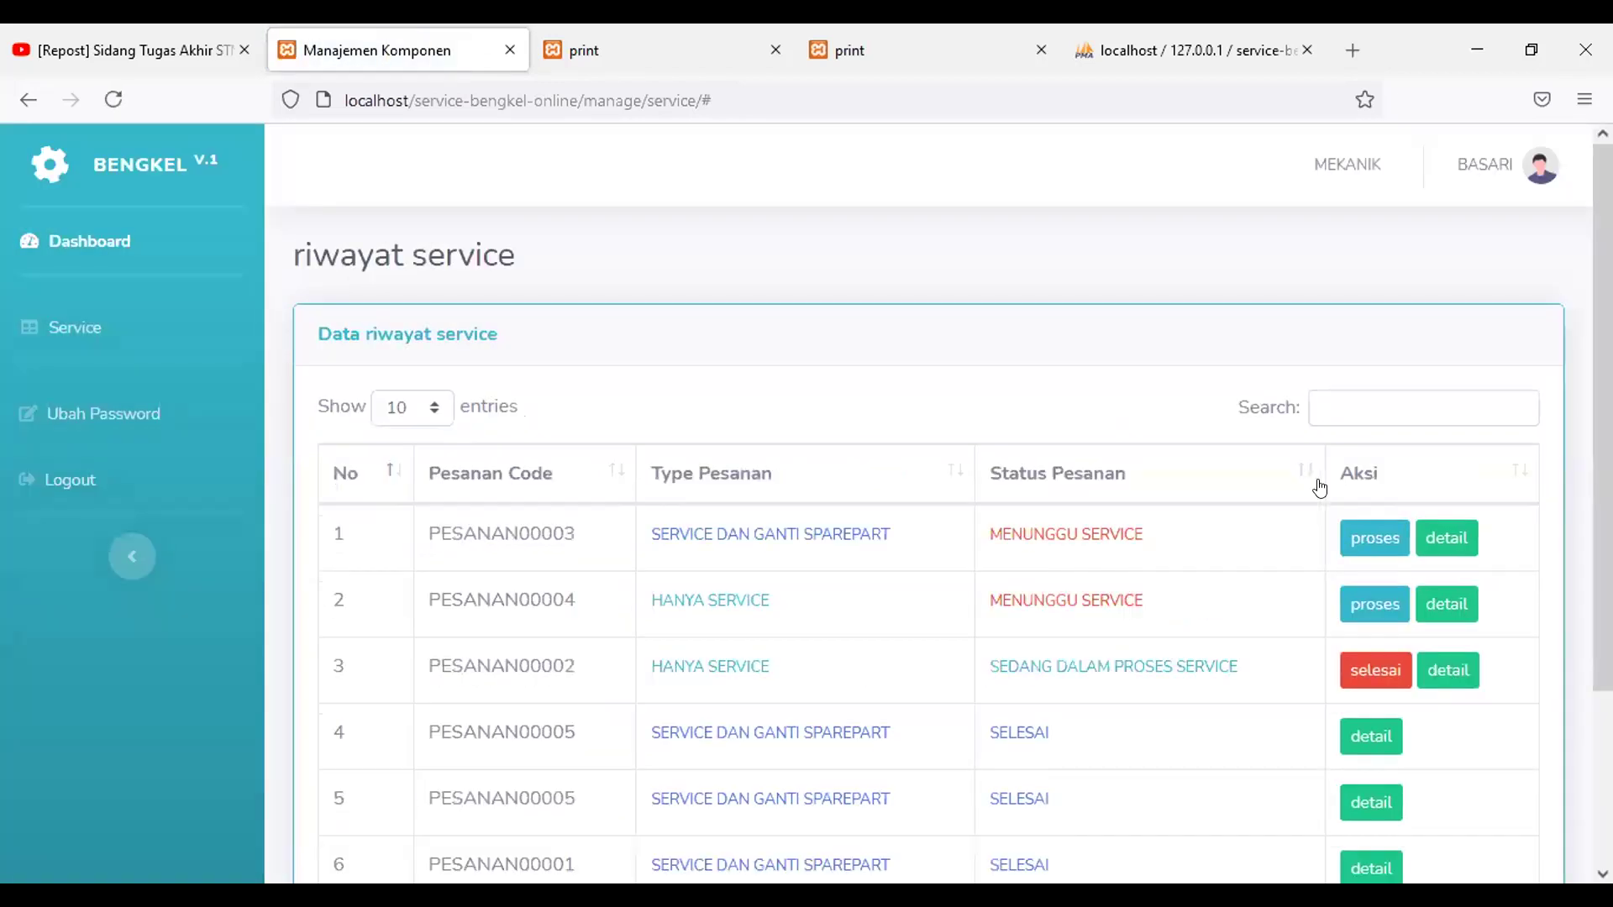
pyautogui.scroll(-3, 1231, 471)
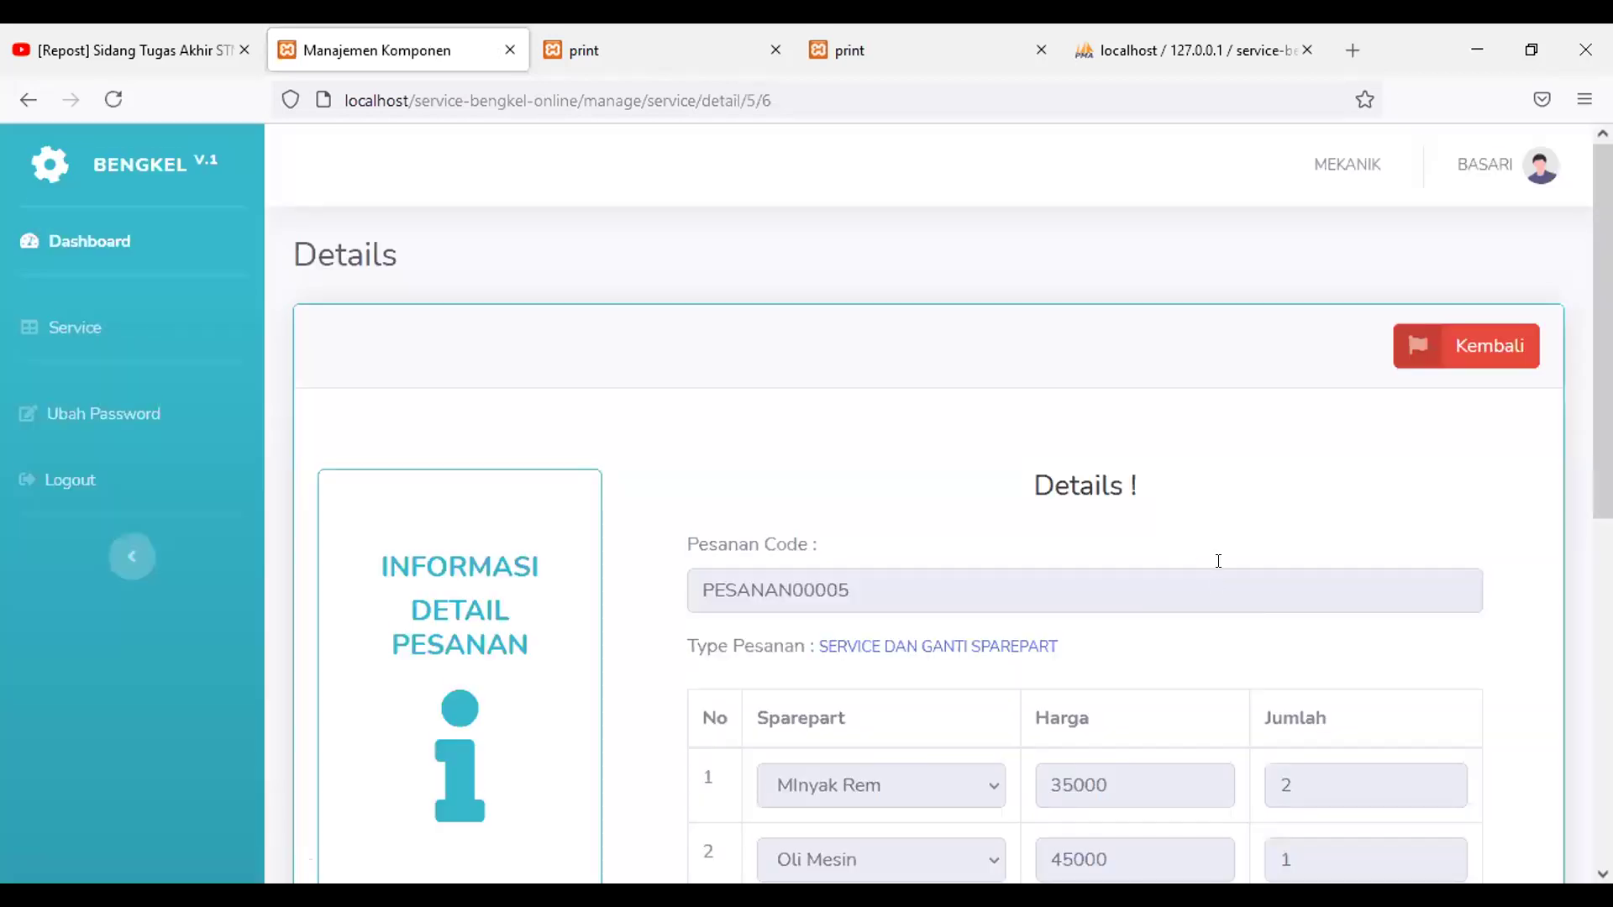
# Step: Scroll through PESANAN00005's details: 2 Minyak Rem, 1 Oli Mesin, total Rp 115000, and customer data
pyautogui.scroll(-4, 1218, 569)
pyautogui.scroll(-1, 1251, 580)
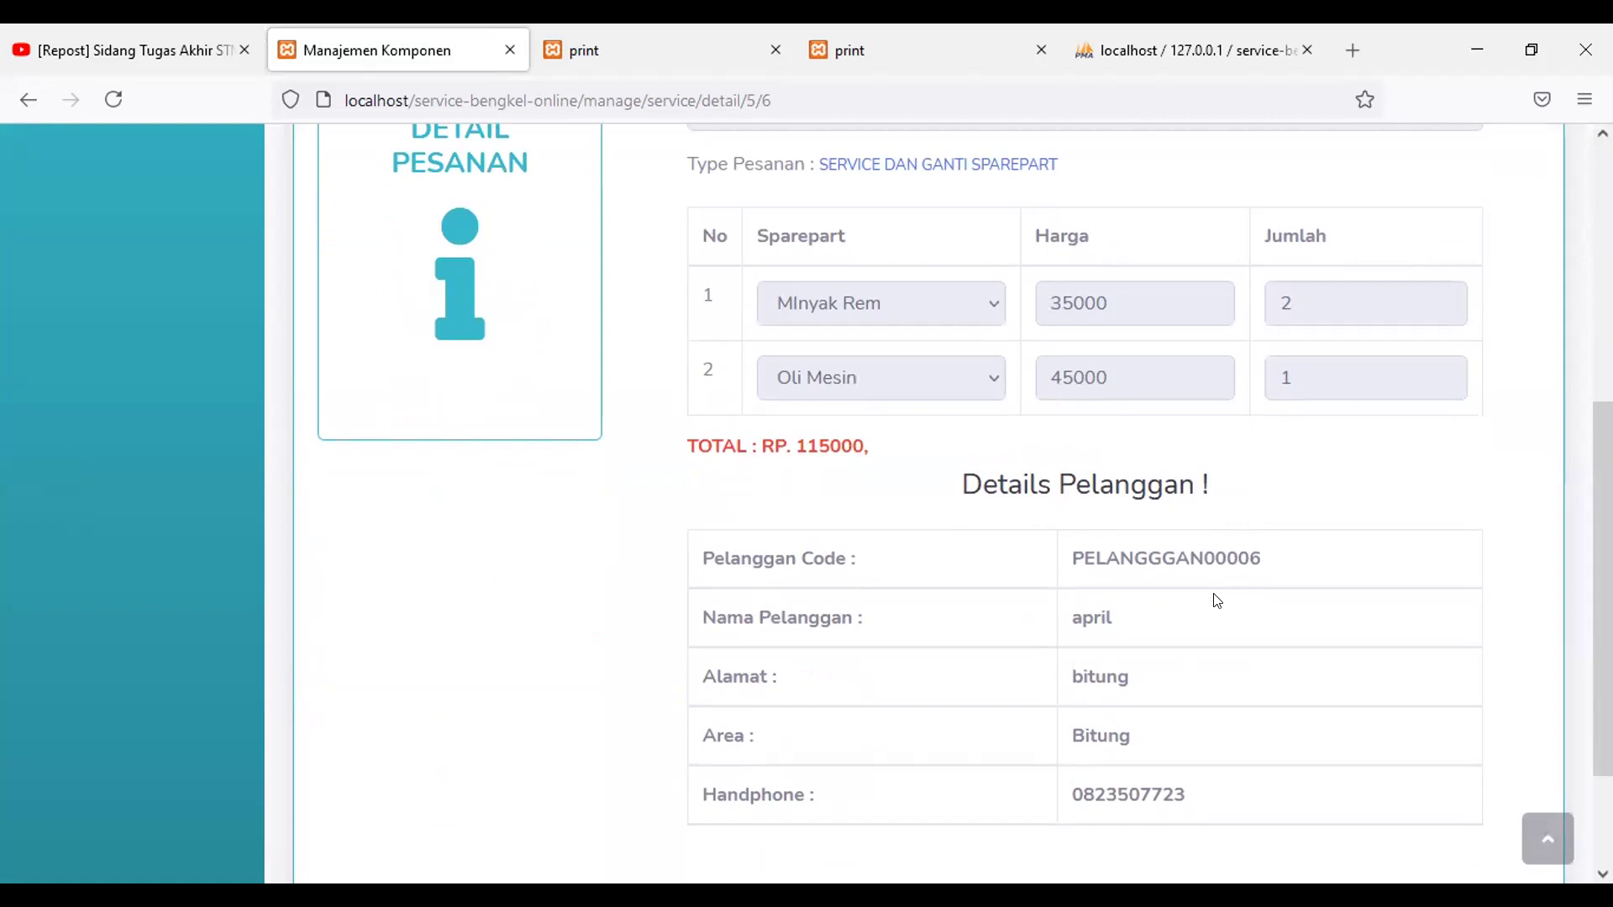
pyautogui.scroll(-2, 1216, 600)
pyautogui.scroll(8, 1202, 591)
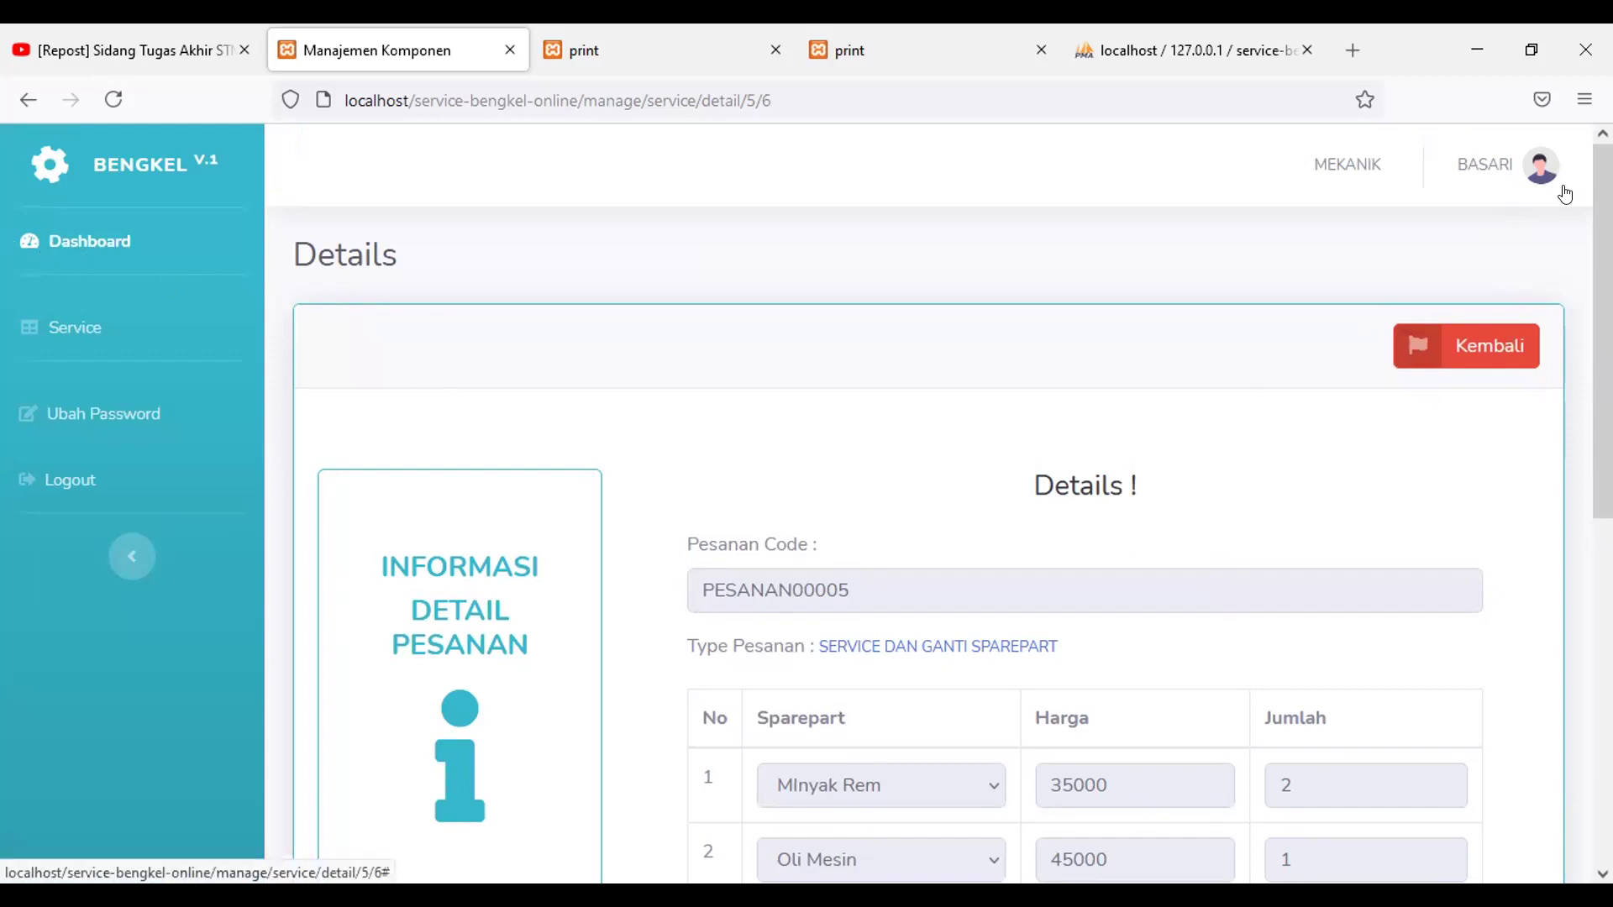
# Step: Open the user account menu showing Logout and recheck the PESANAN00005 sparepart list
pyautogui.click(1526, 171)
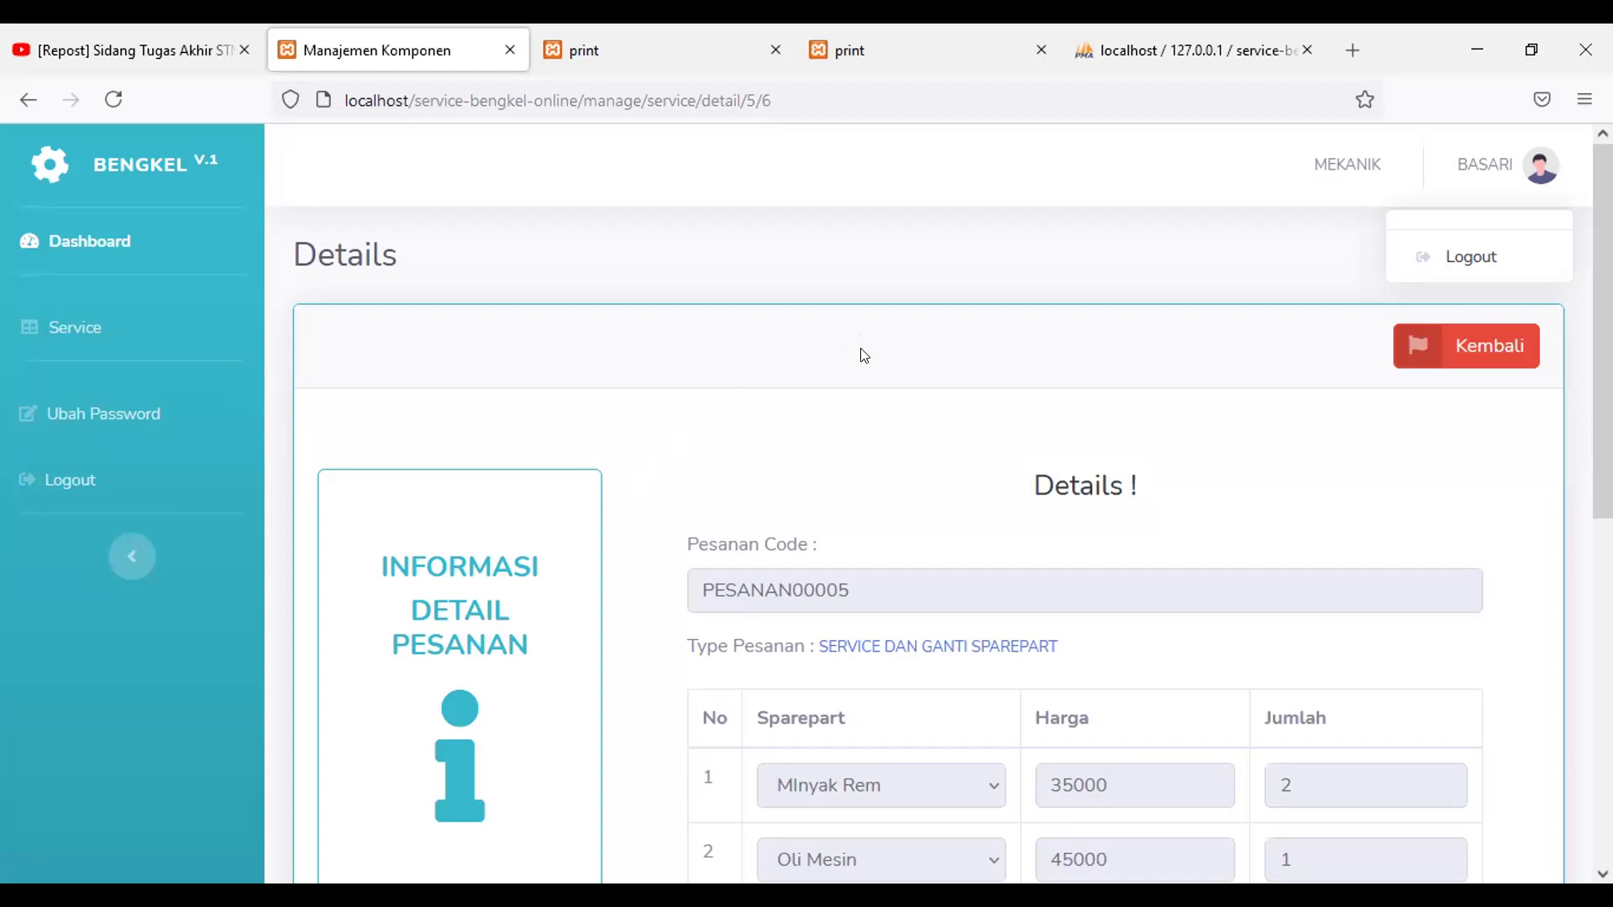
pyautogui.scroll(-3, 861, 354)
pyautogui.scroll(3, 898, 325)
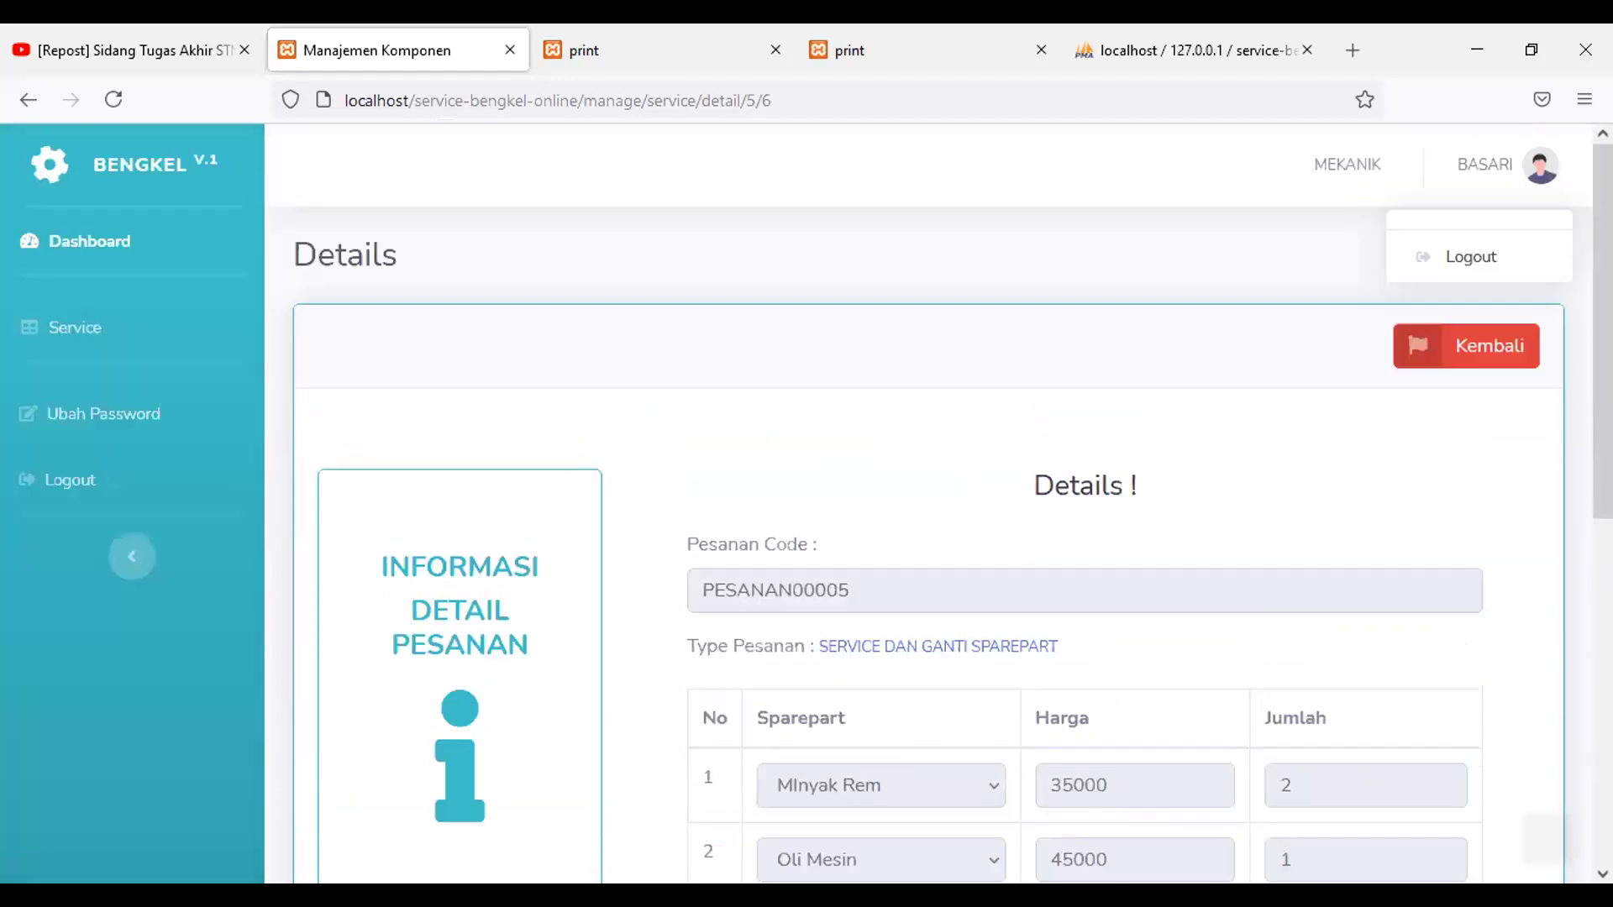
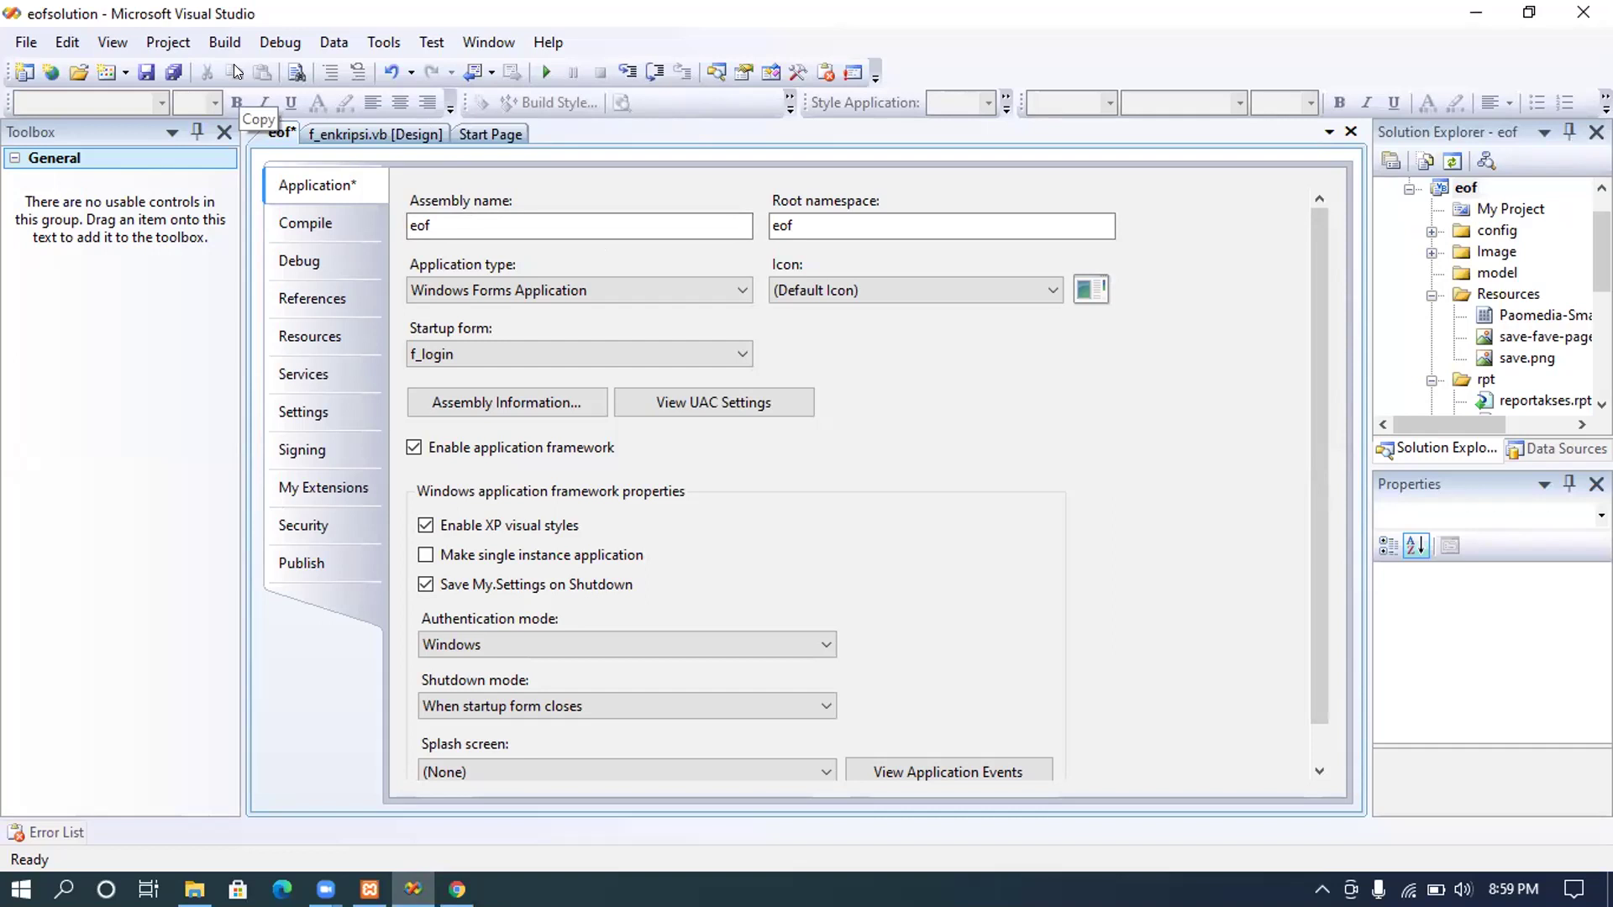
# Step: Build and run the eof project so its Login System dialog appears
pyautogui.click(542, 74)
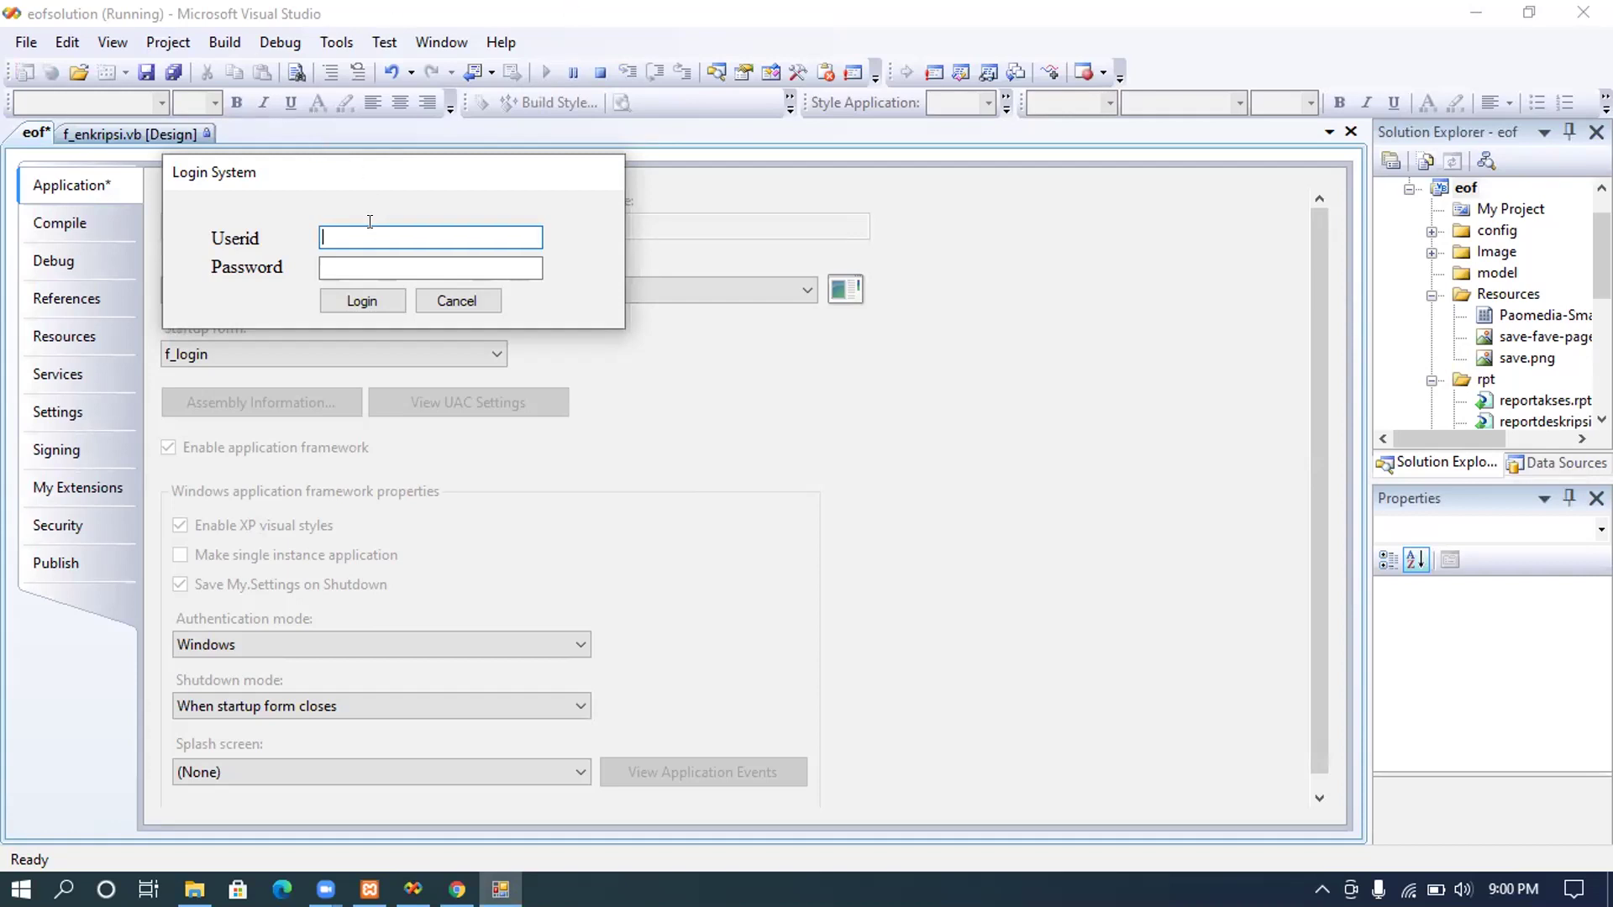
# Step: Log in with the user id and password, retyping the password after the mismatch message
pyautogui.write('2021011123')
pyautogui.click(368, 262)
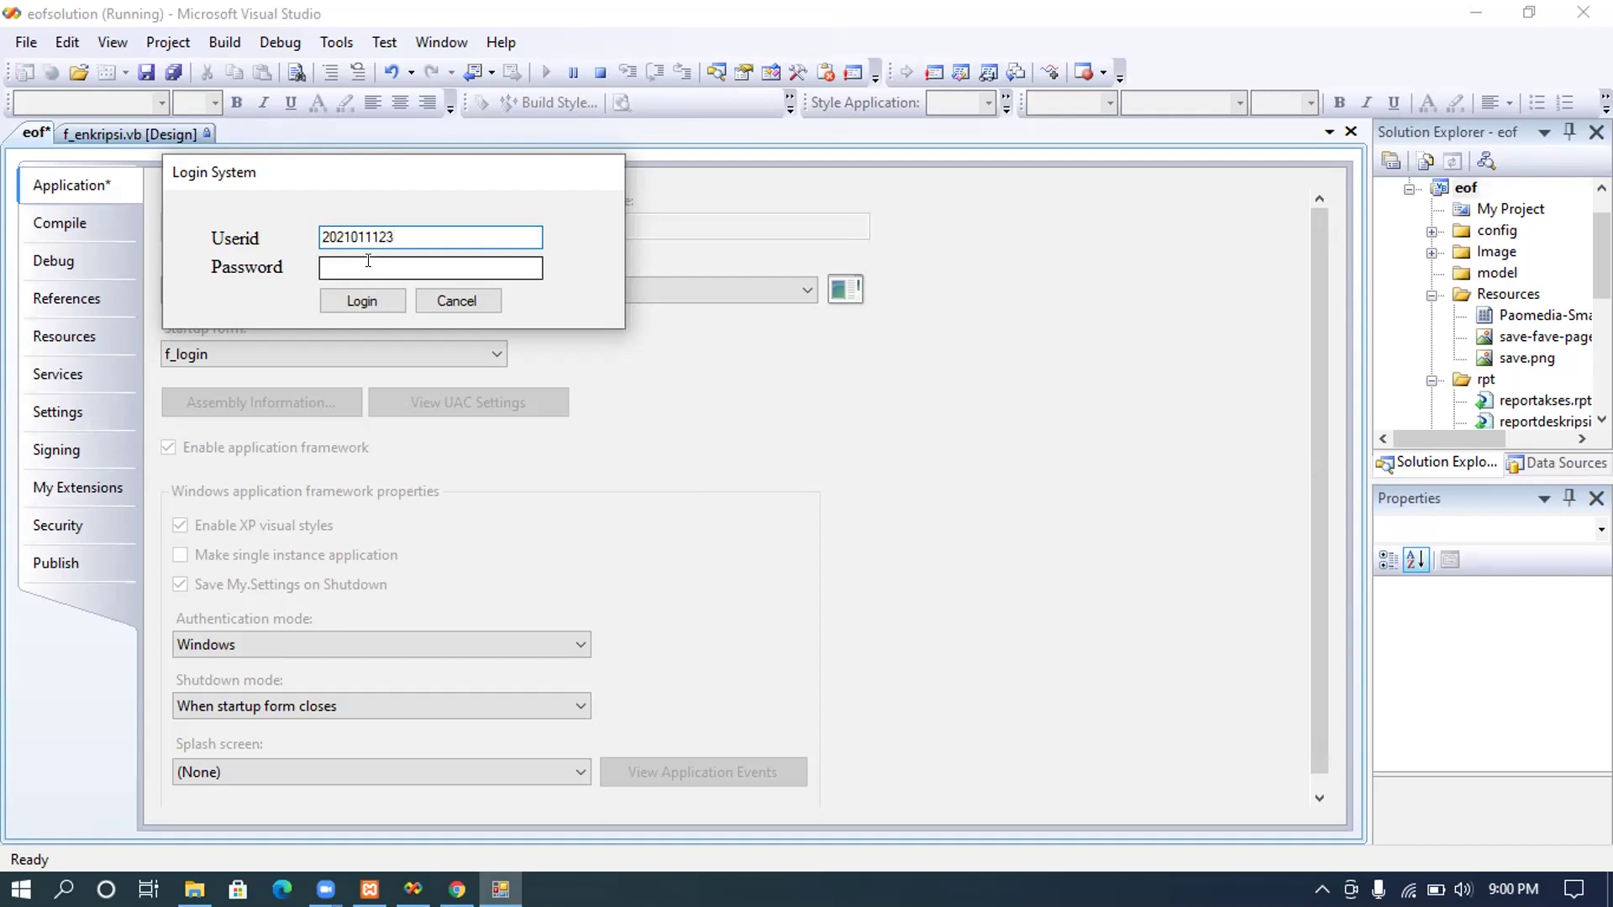
pyautogui.click(368, 261)
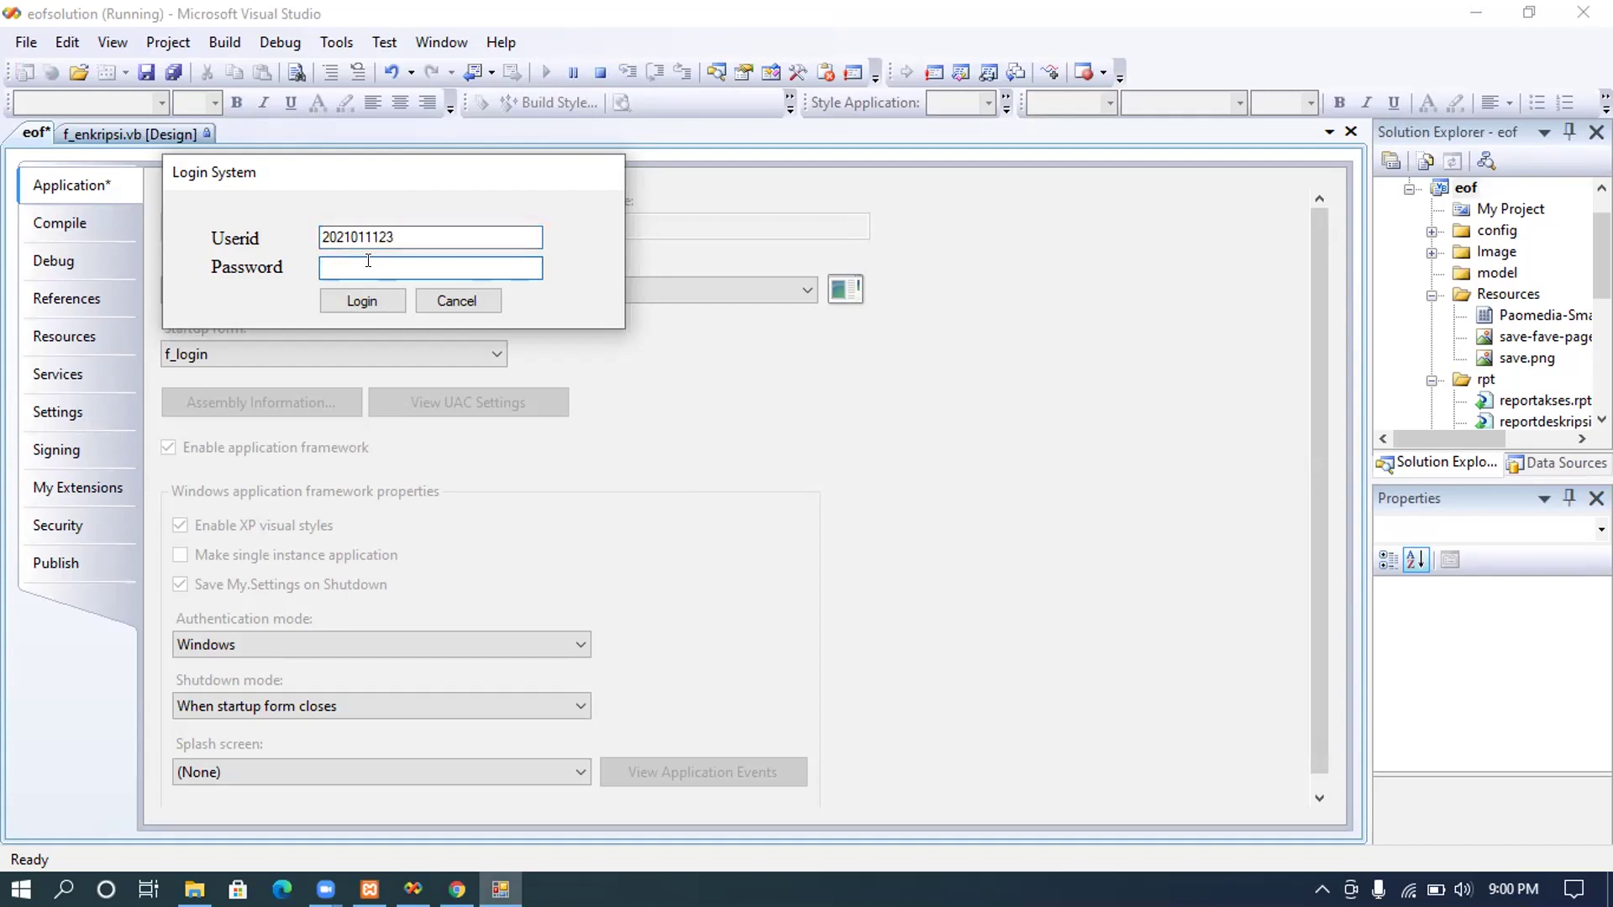
pyautogui.write('******')
pyautogui.click(356, 300)
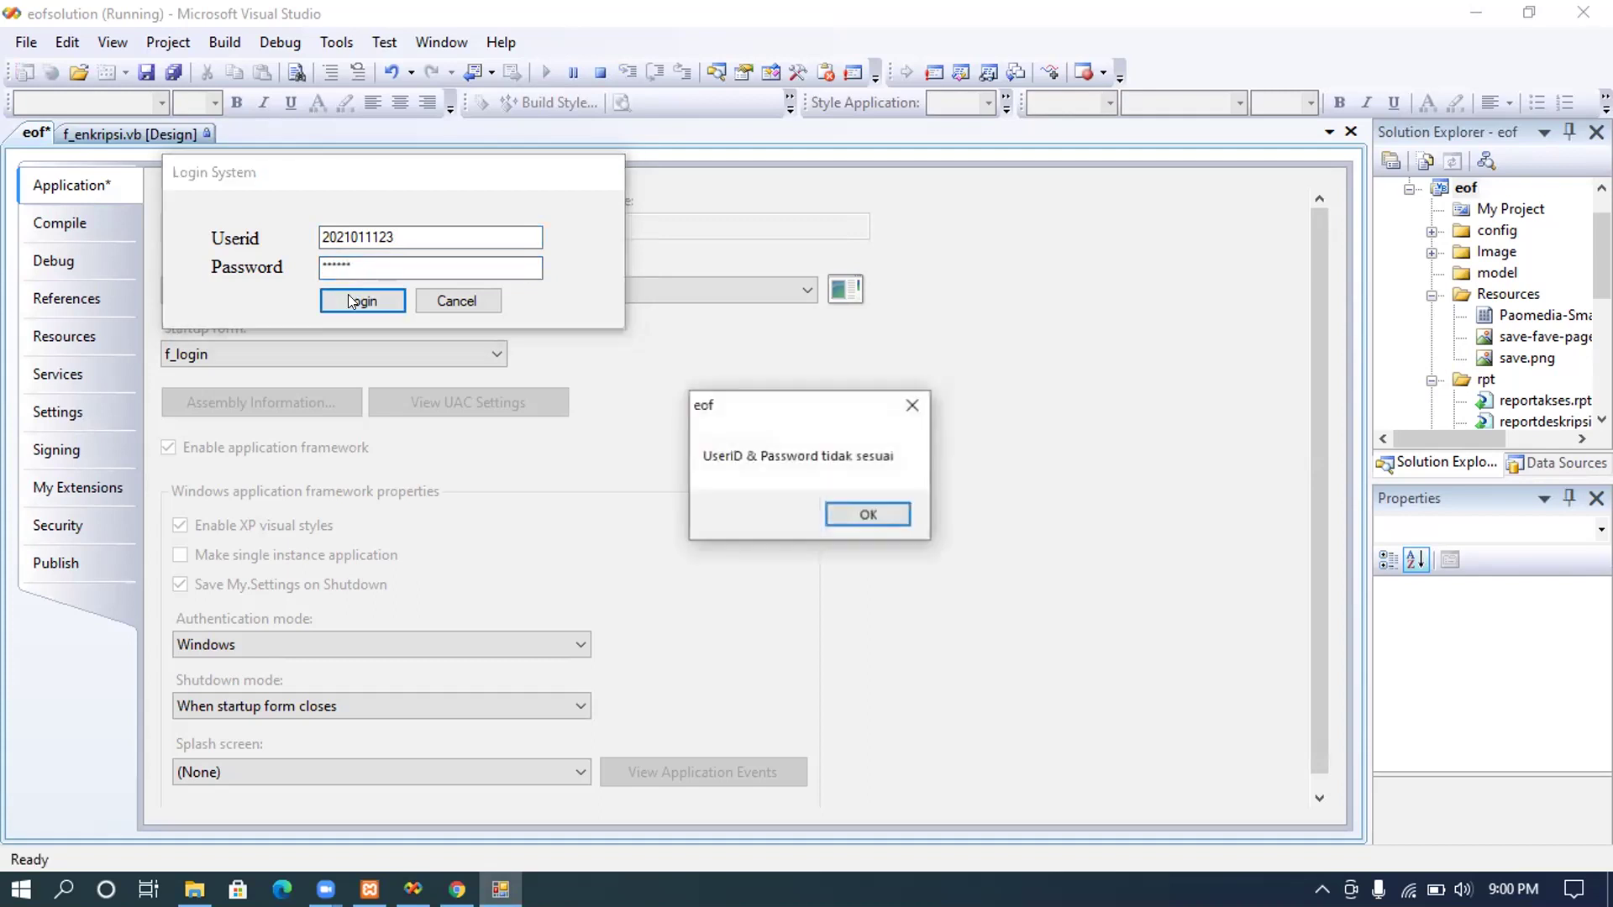
pyautogui.click(834, 504)
pyautogui.doubleClick(488, 258)
pyautogui.write('*****')
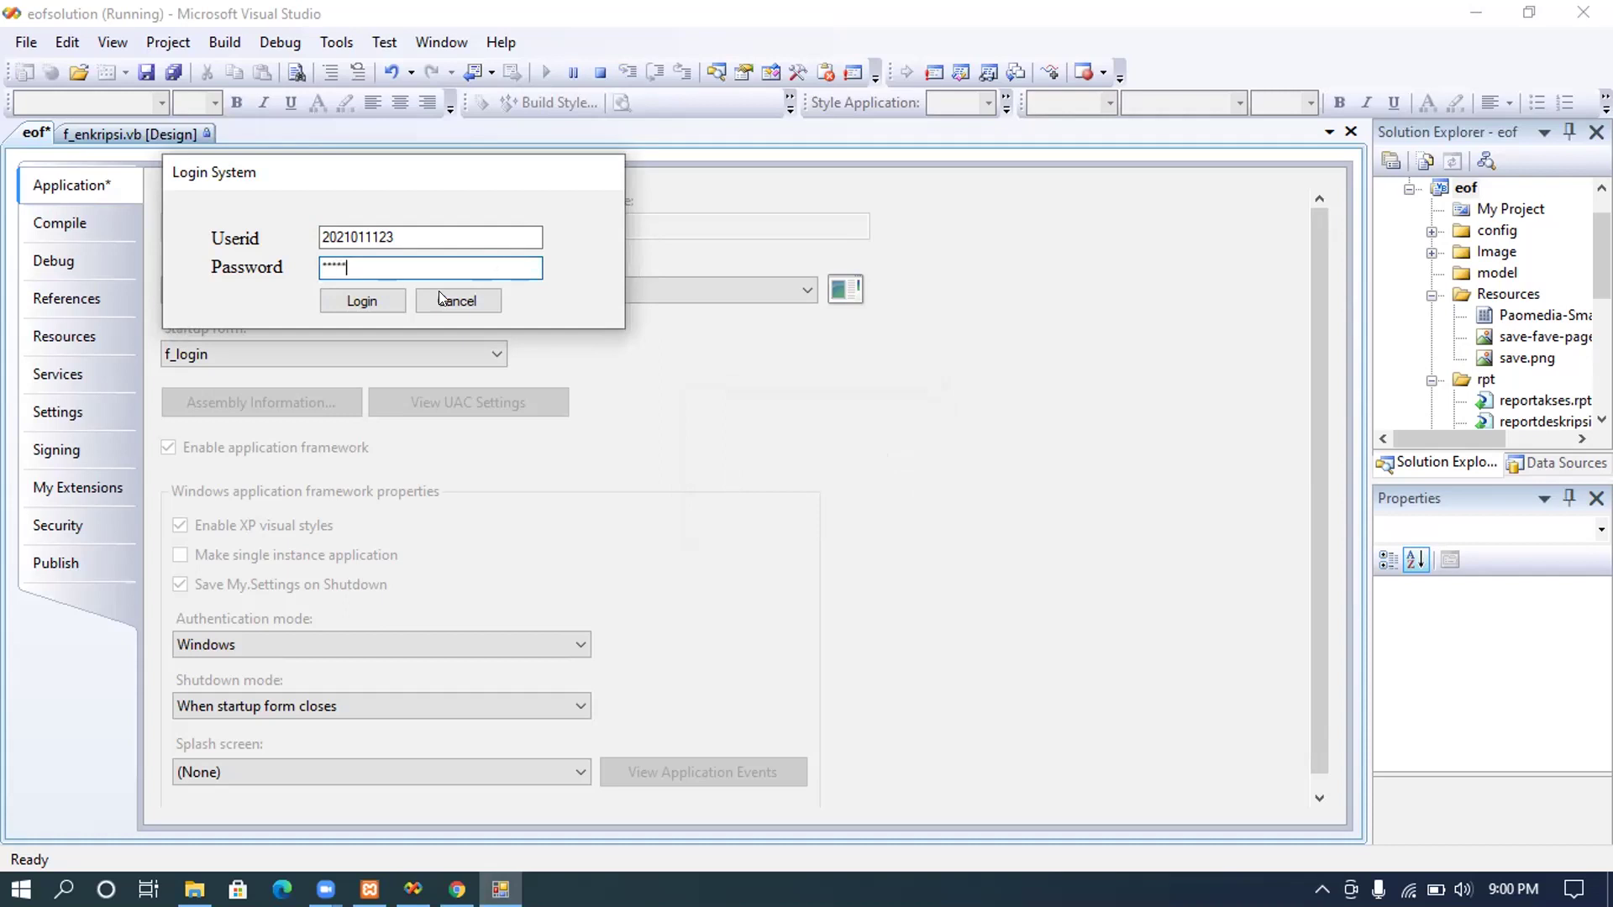
pyautogui.click(391, 300)
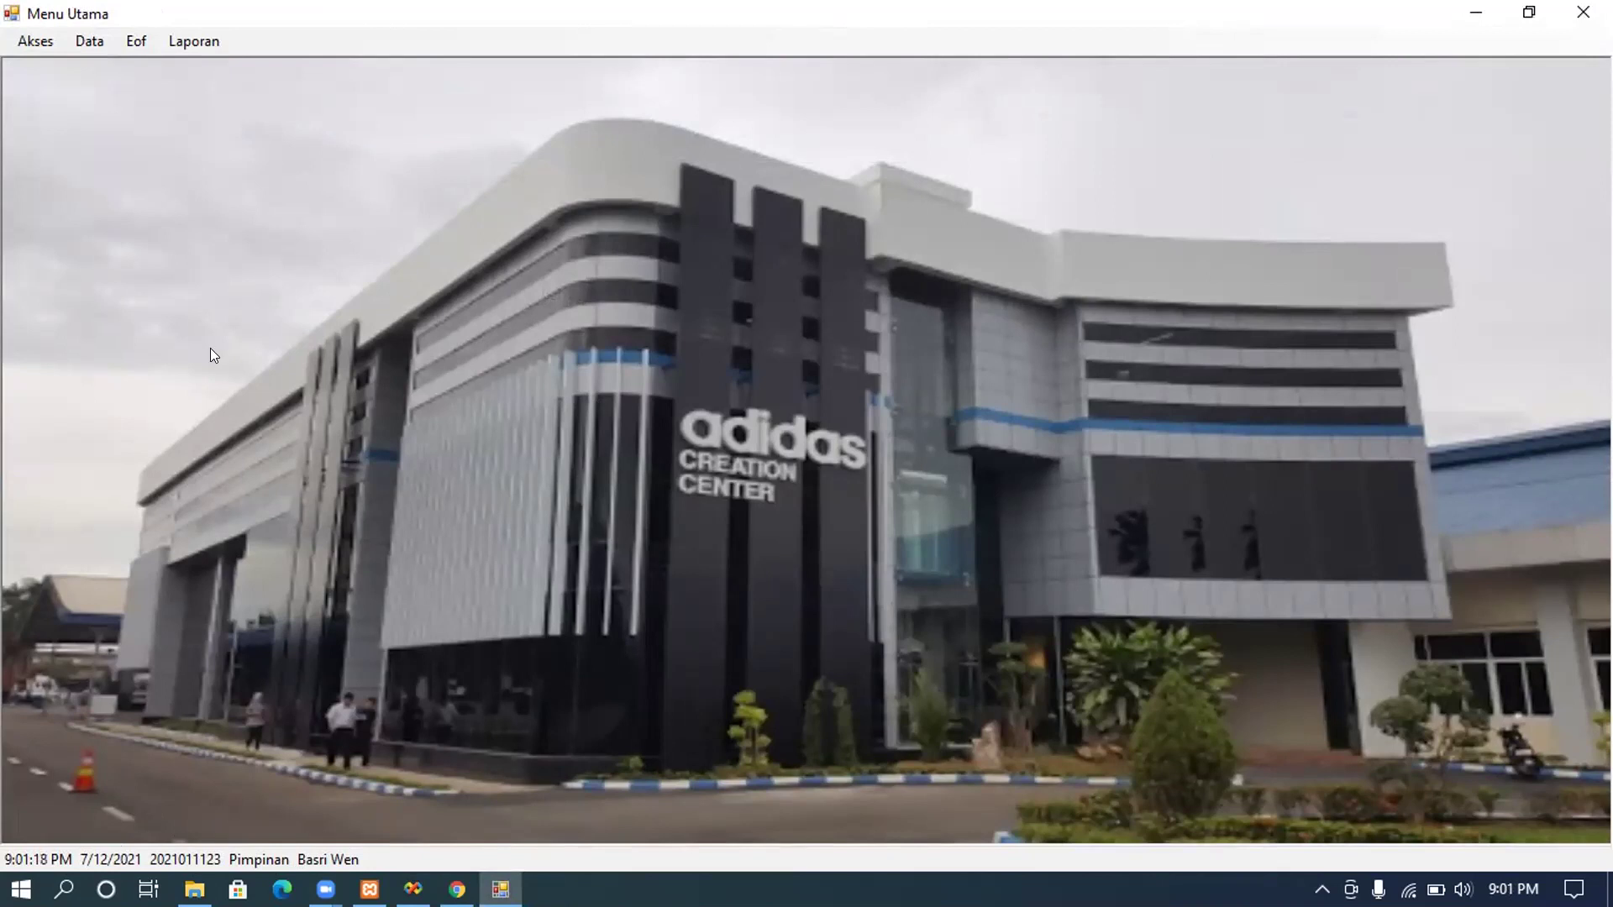
# Step: Browse the Akses, Data, Eof and Laporan menus, then bring up phpMyAdmin's tbuser table
pyautogui.click(38, 44)
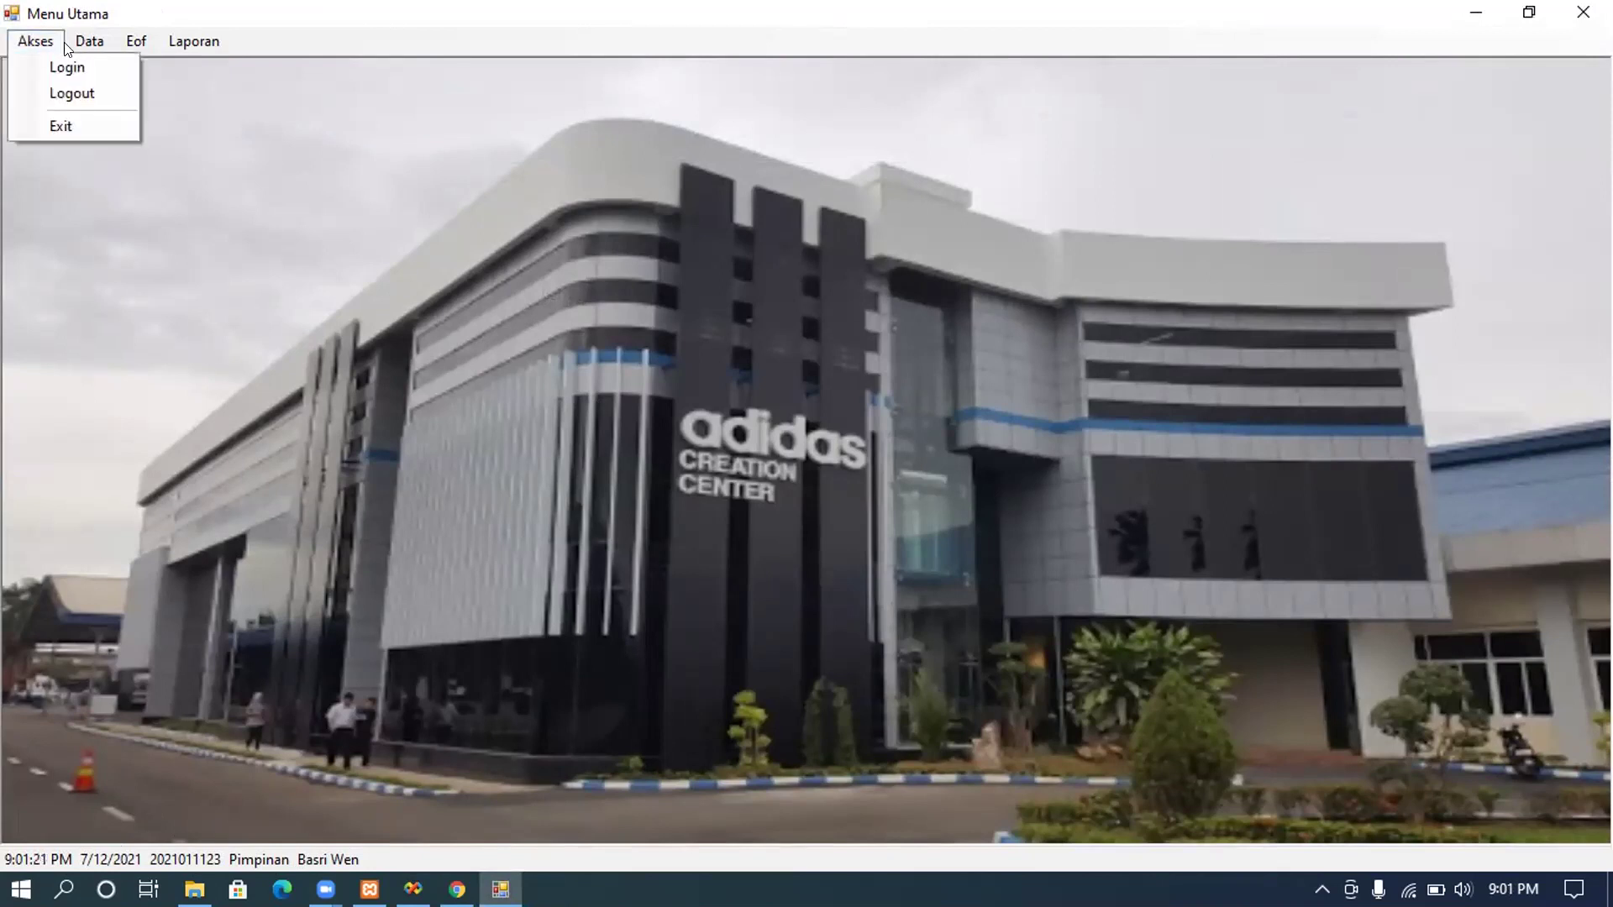
pyautogui.click(64, 42)
pyautogui.click(64, 42)
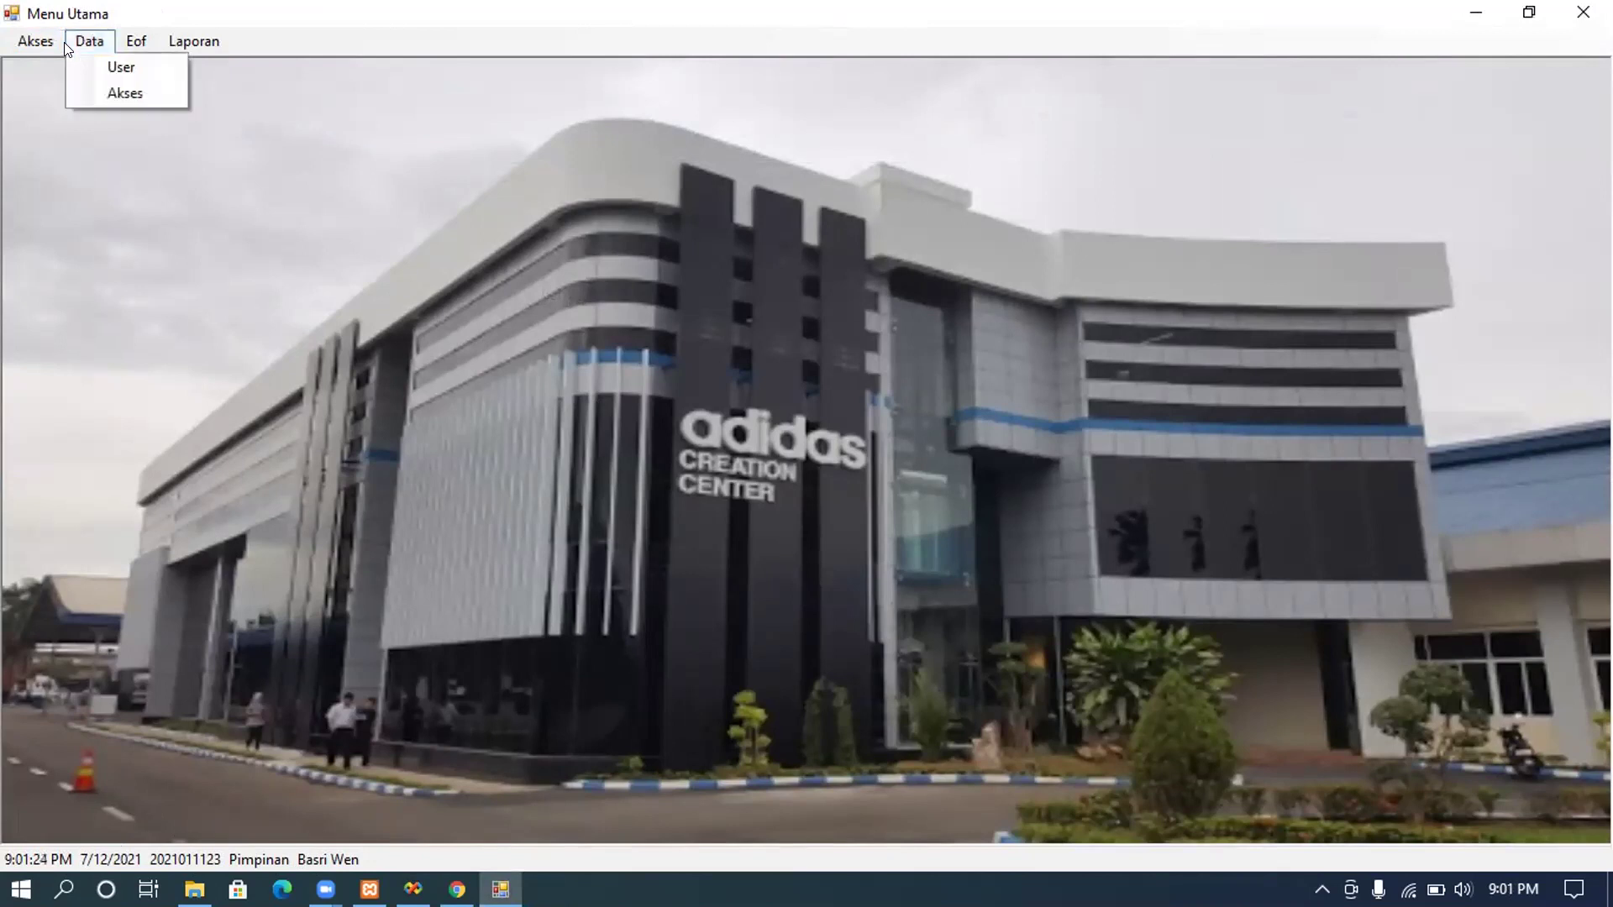
pyautogui.click(119, 42)
pyautogui.click(120, 42)
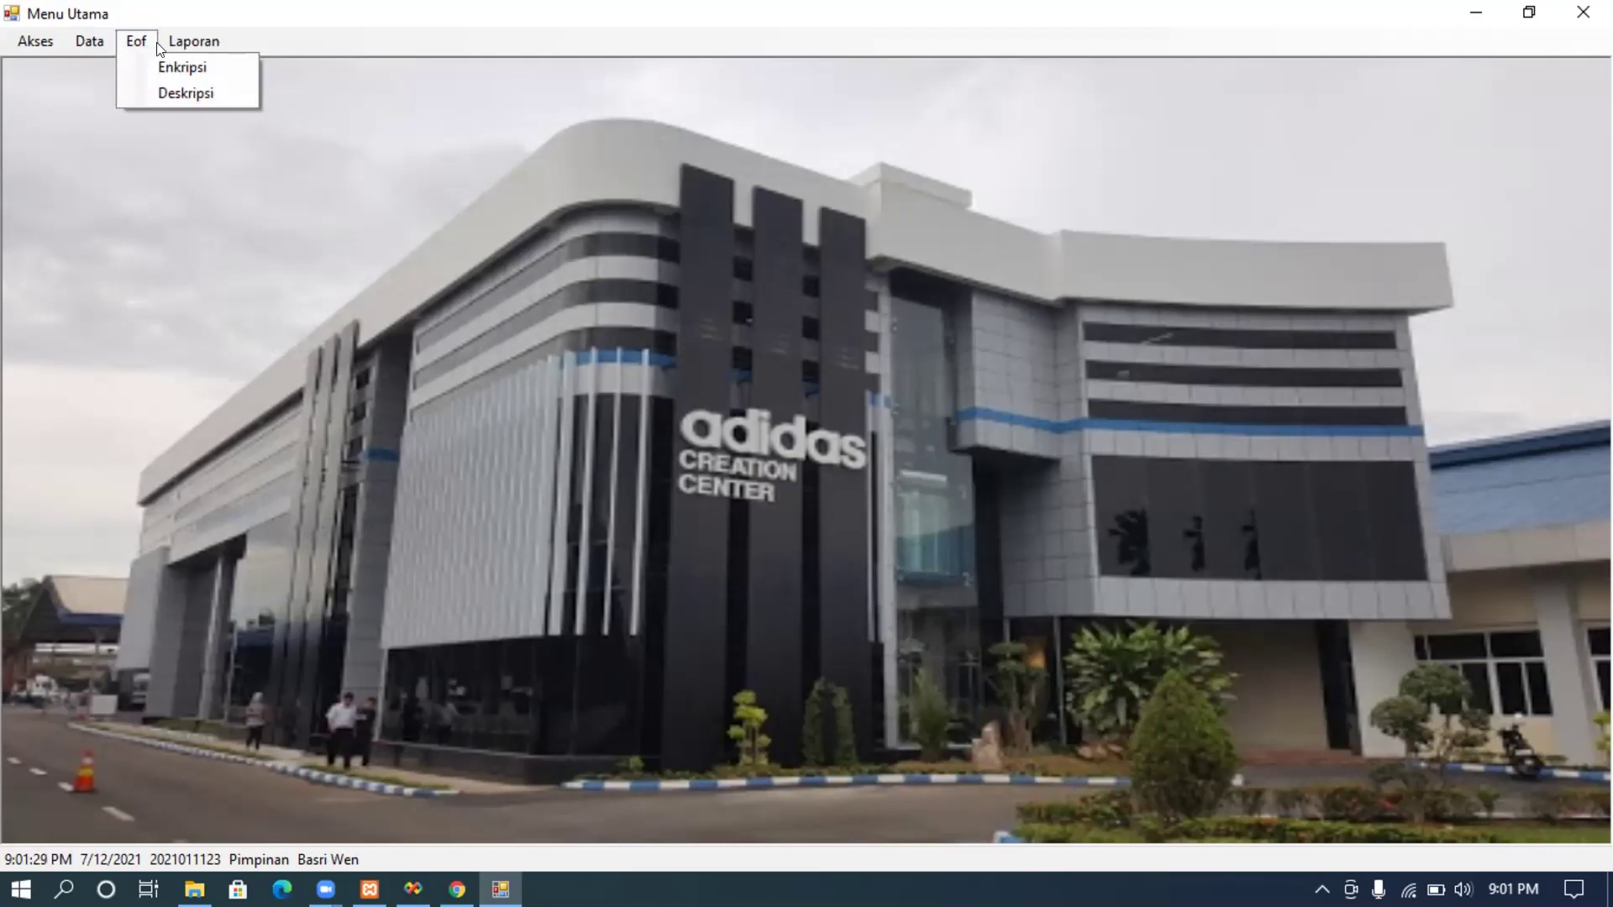
pyautogui.moveTo(160, 43)
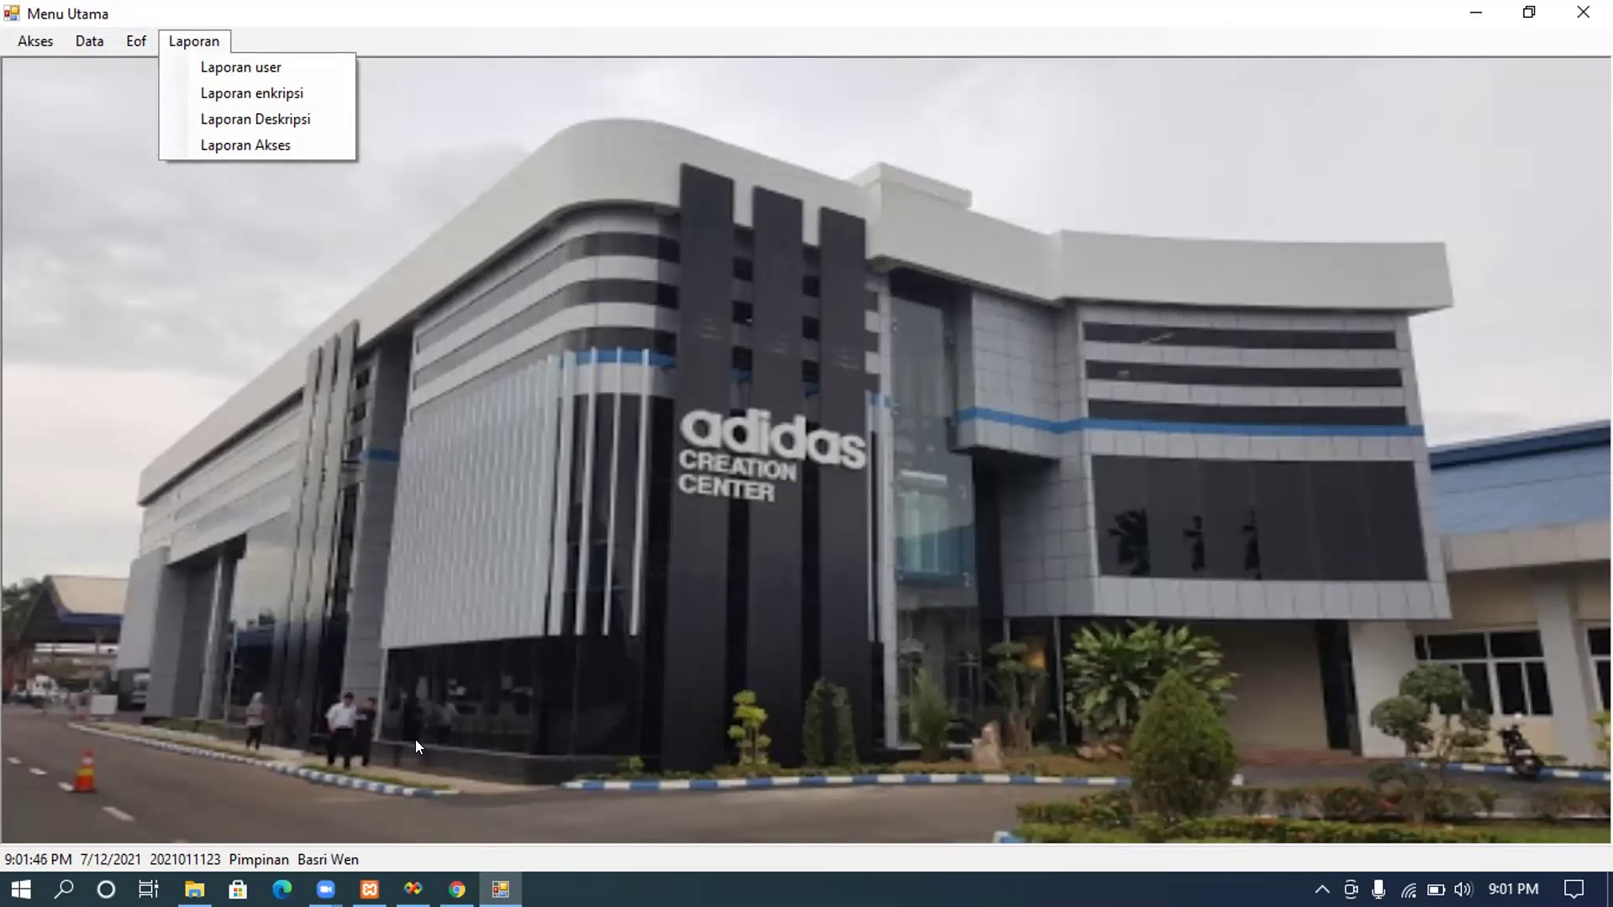
pyautogui.click(457, 889)
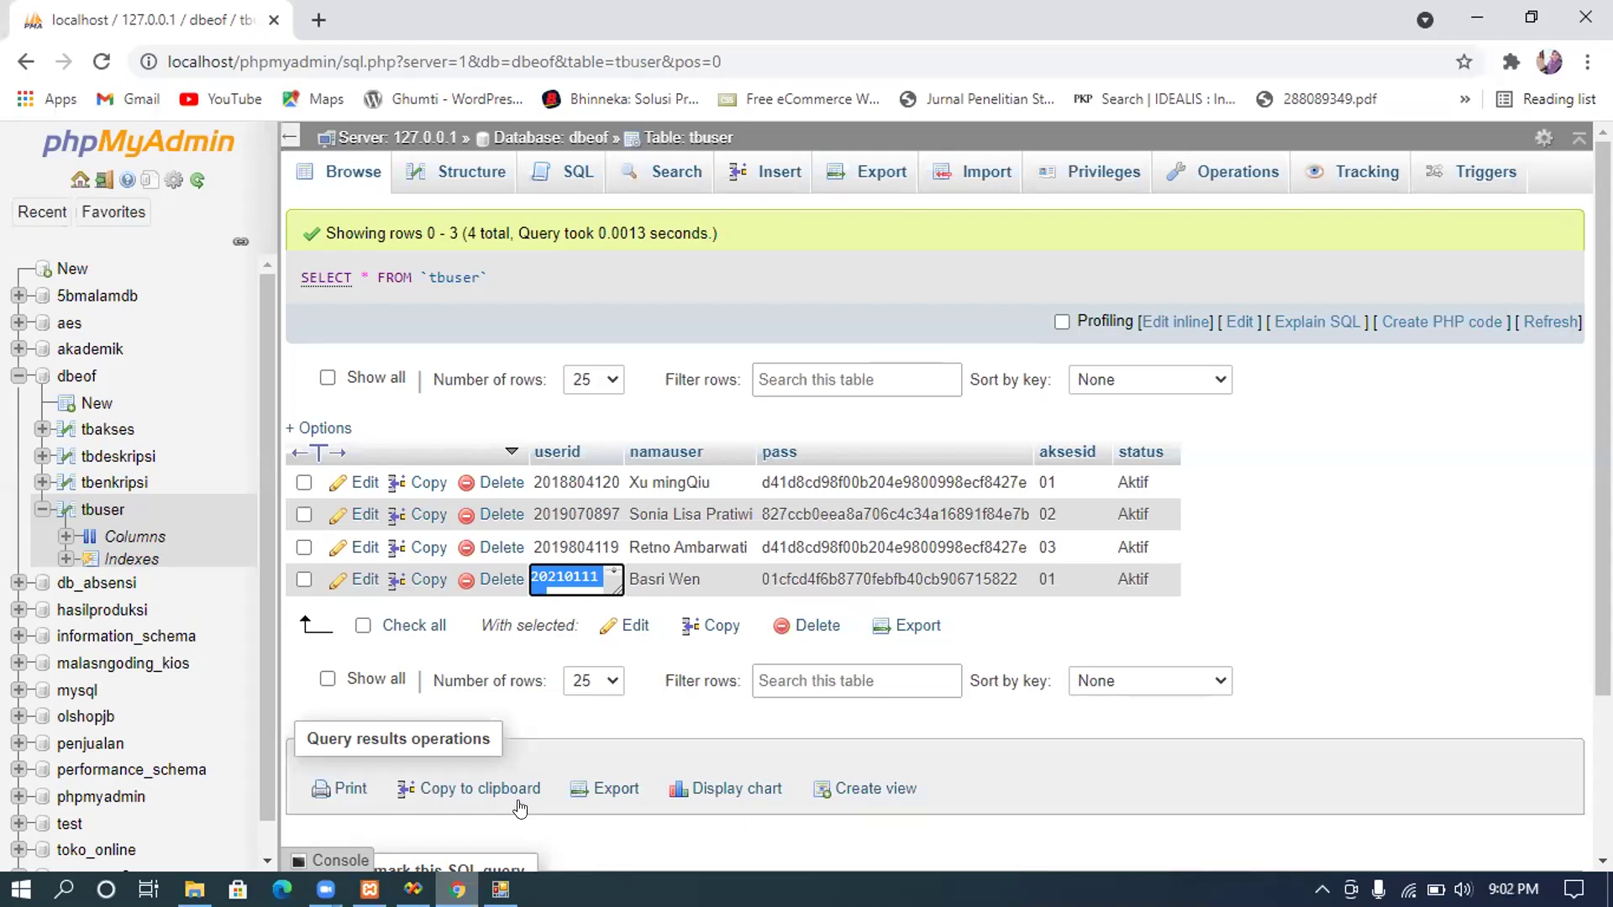
# Step: Switch from the browser back to the running eof Menu Utama window
pyautogui.click(412, 889)
pyautogui.click(501, 889)
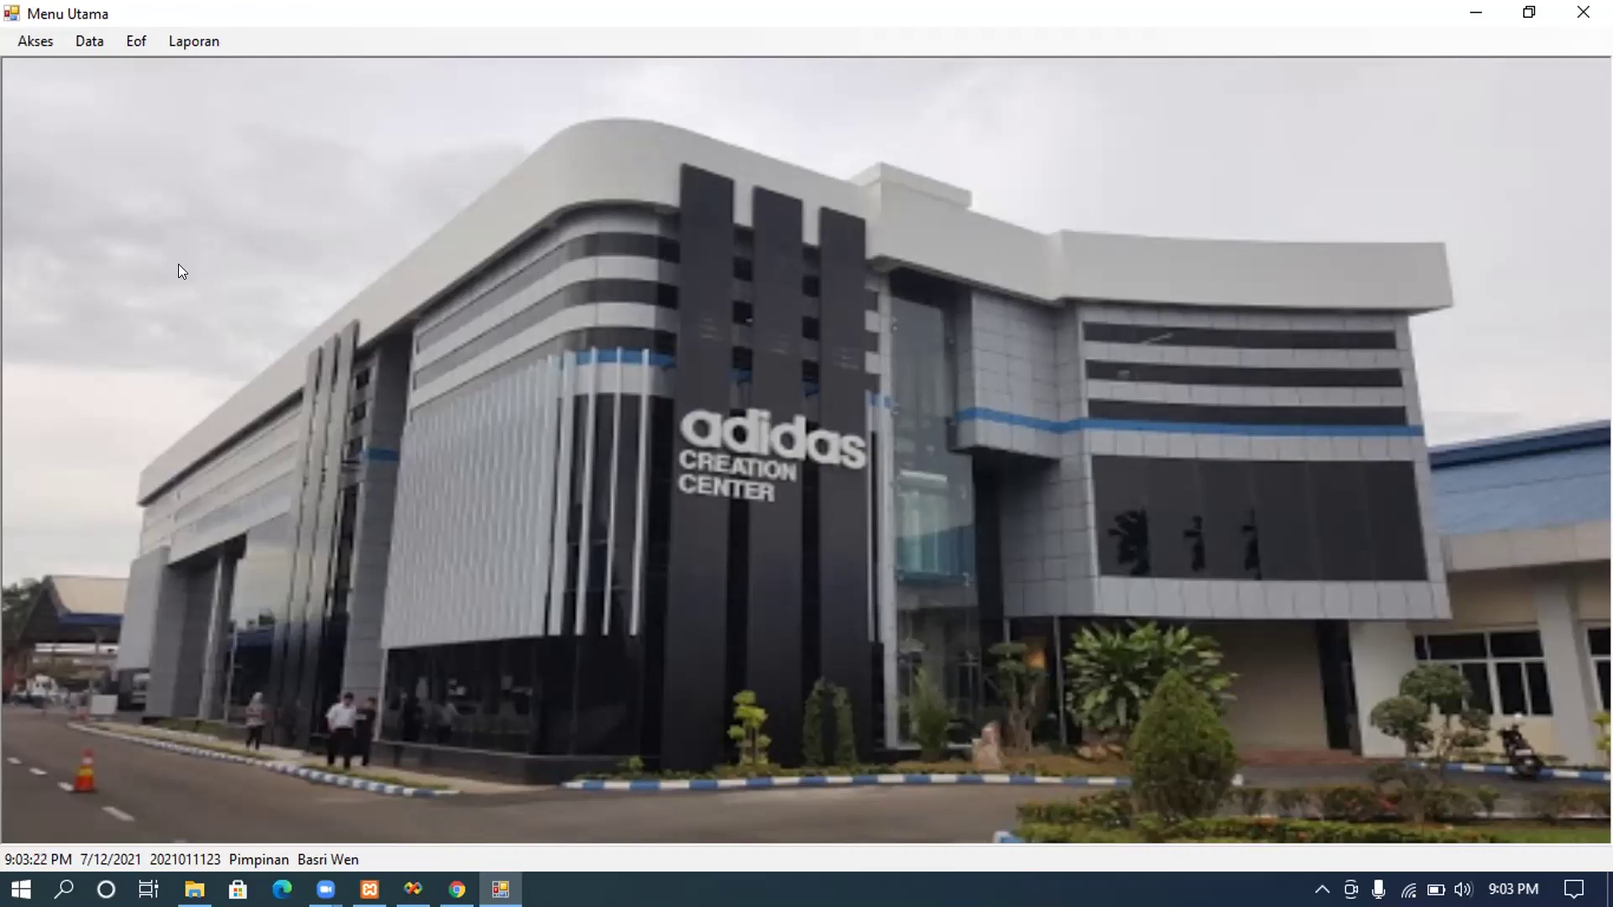
# Step: Open the Data > User form and start a new record with Tambah
pyautogui.click(86, 42)
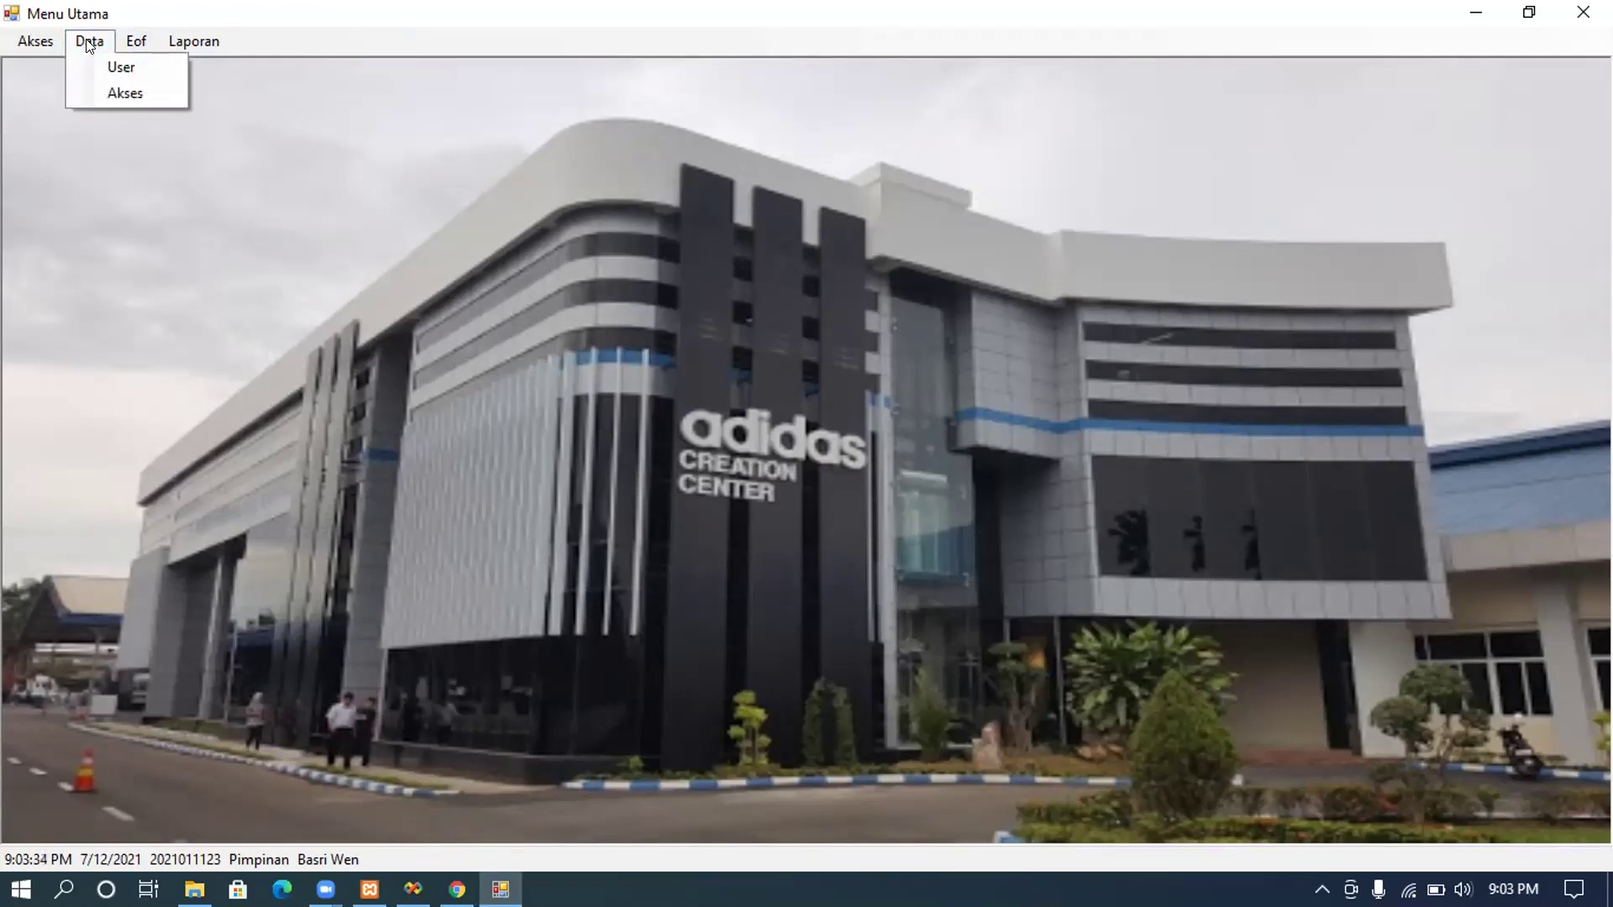
pyautogui.click(99, 54)
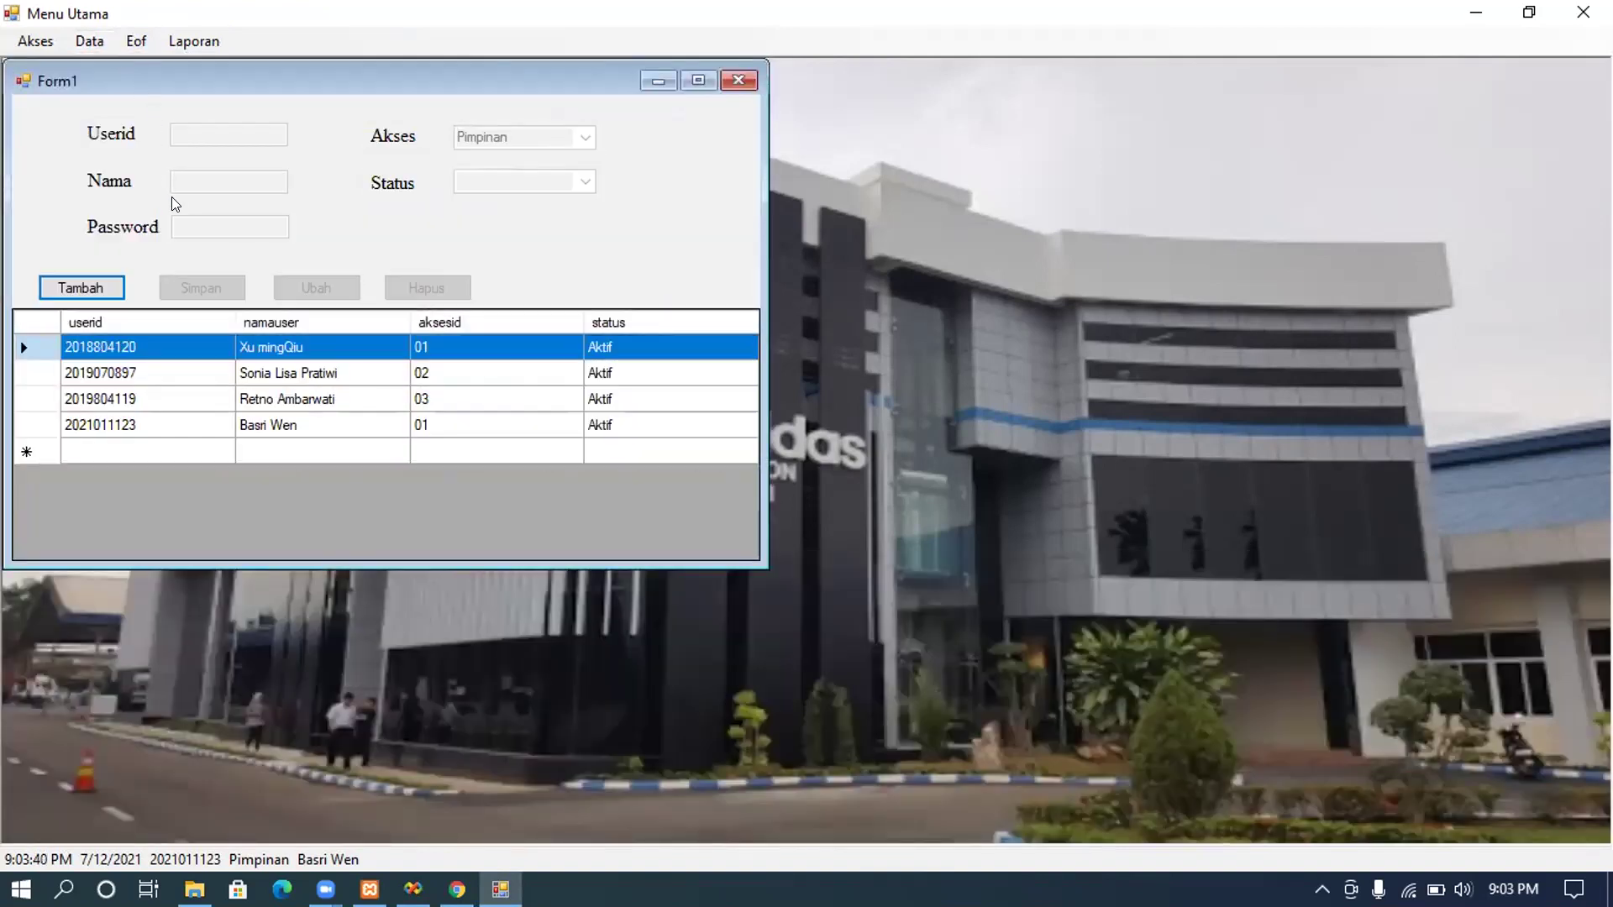
pyautogui.click(102, 277)
# Step: Enter the new user's id, name and password in the form
pyautogui.click(244, 128)
pyautogui.write('2')
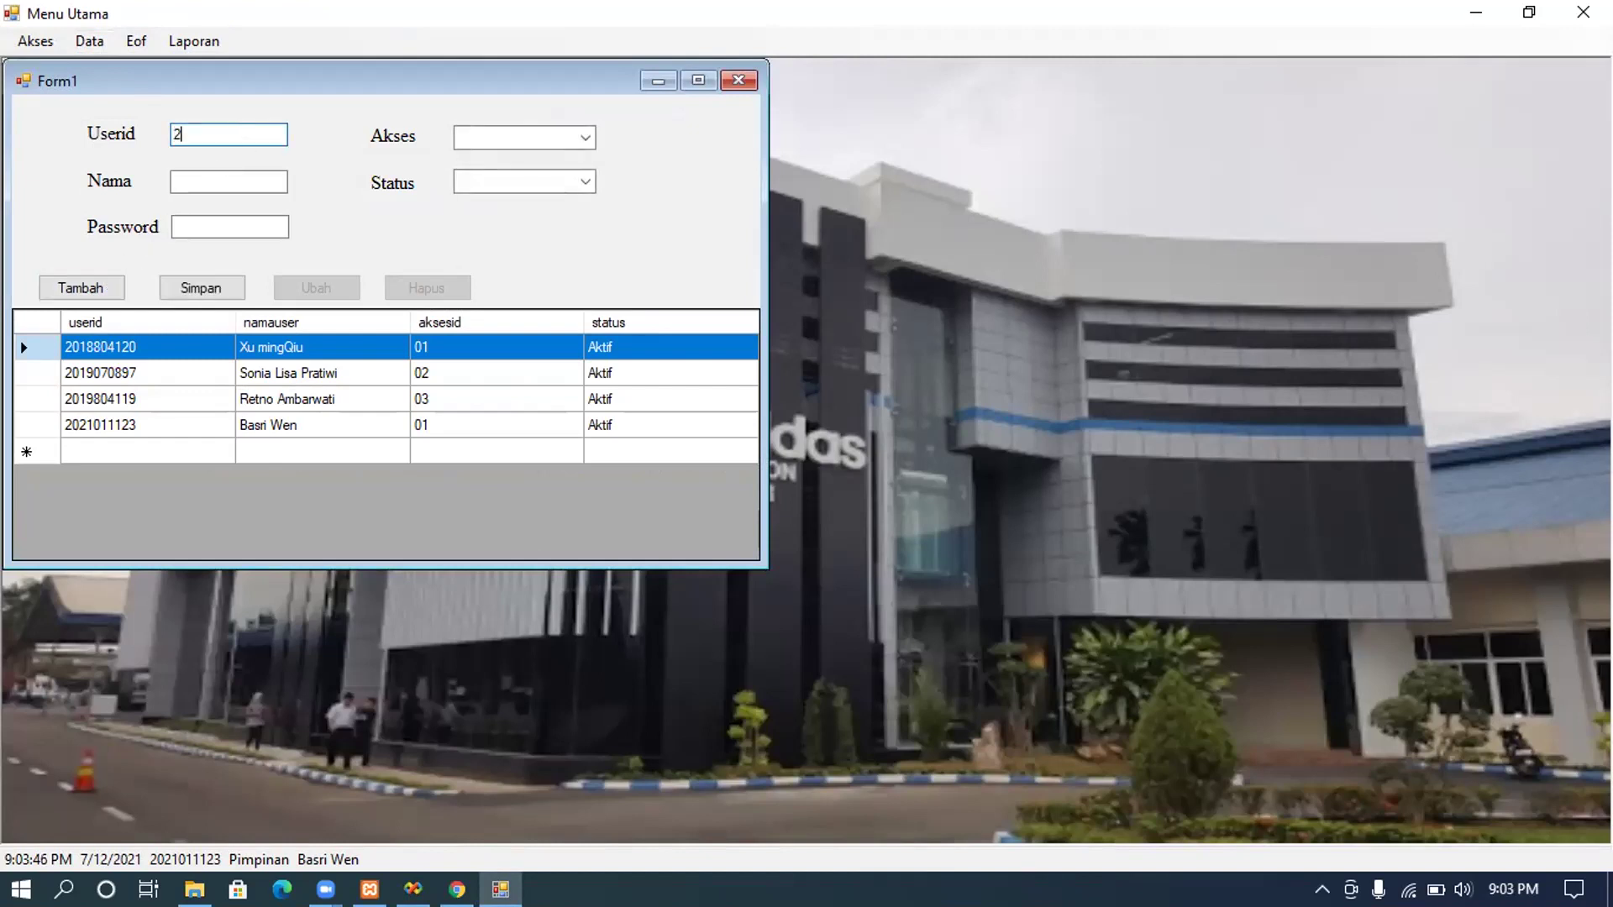
pyautogui.write('019804119')
pyautogui.press('Tab')
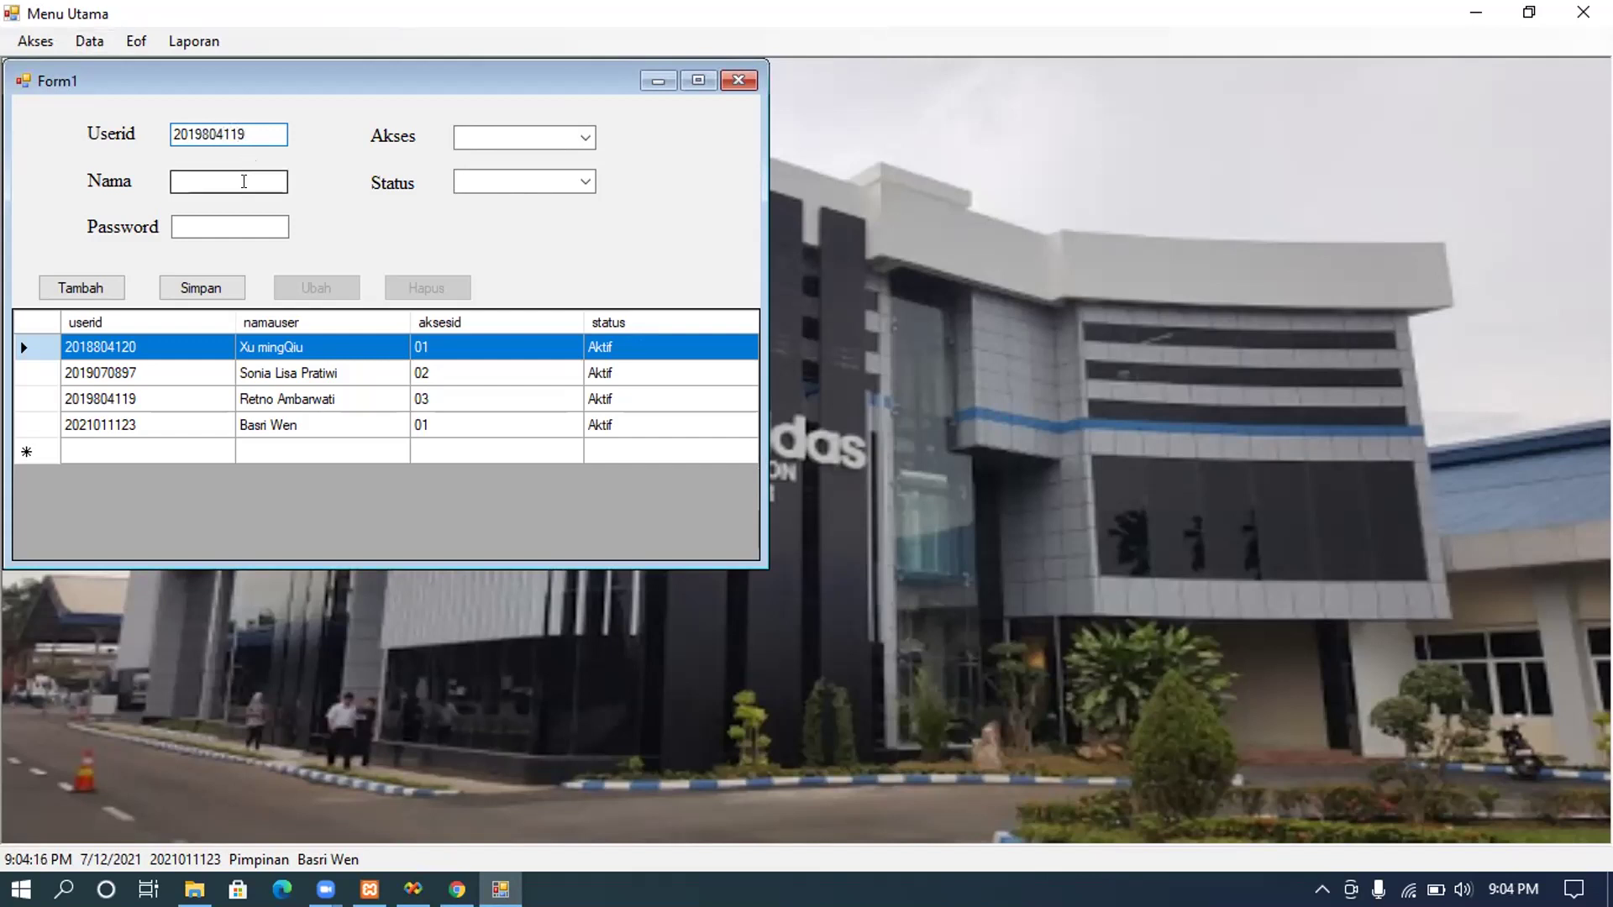
pyautogui.write('Amin')
pyautogui.press('Tab')
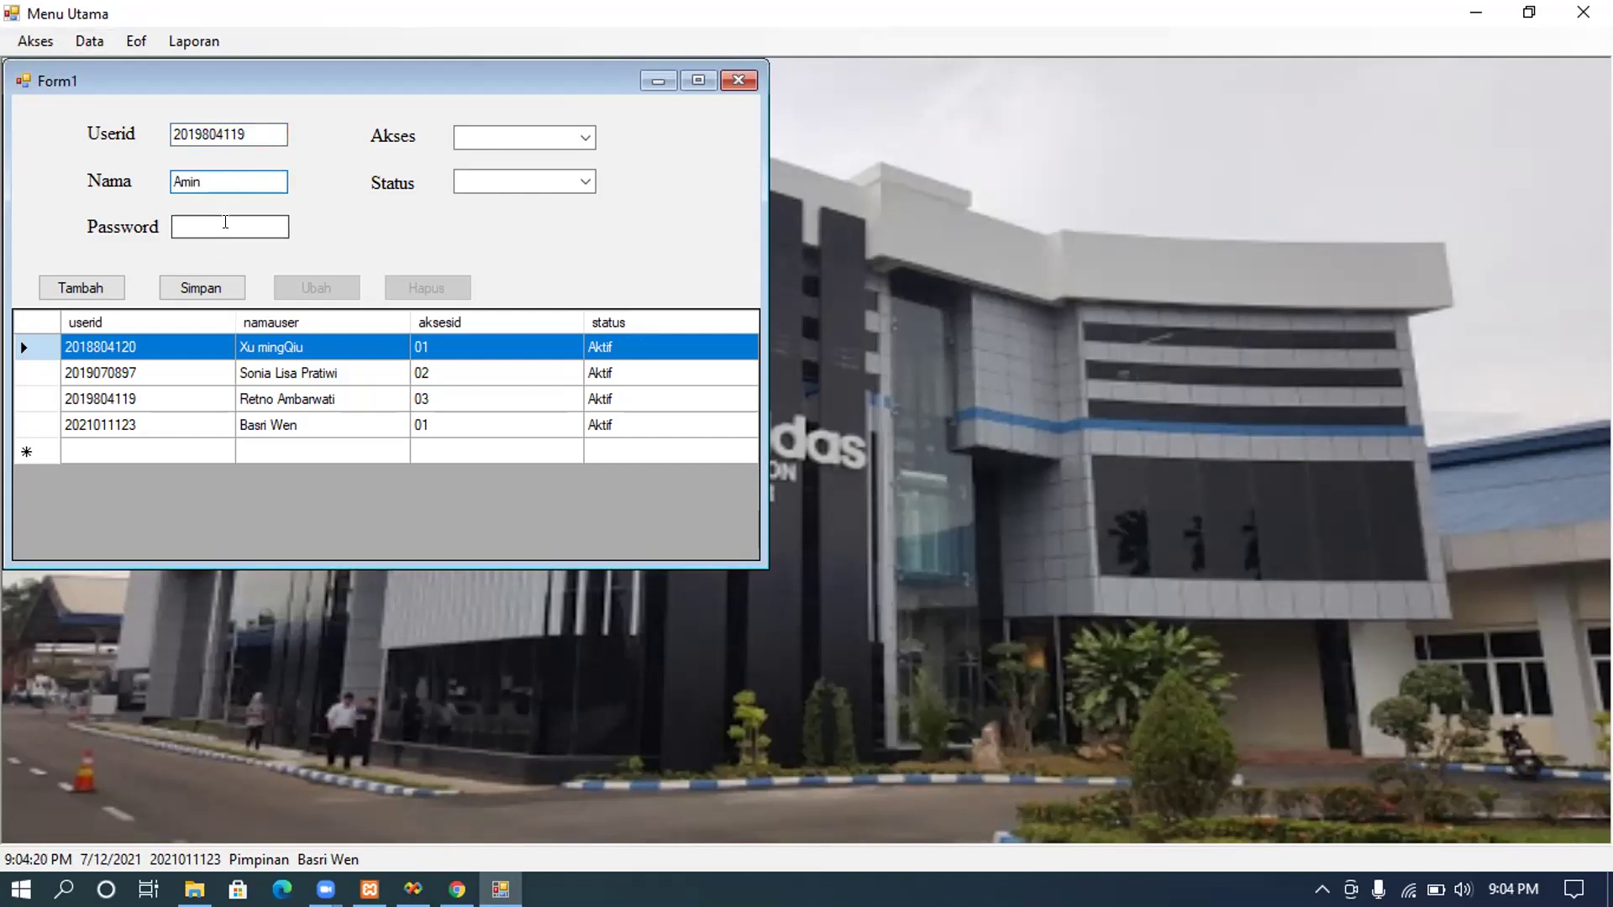
pyautogui.write('******')
# Step: Set Akses to Staff and Status to Aktif, then try saving and dismiss the duplicate-userid error
pyautogui.click(565, 137)
pyautogui.click(583, 138)
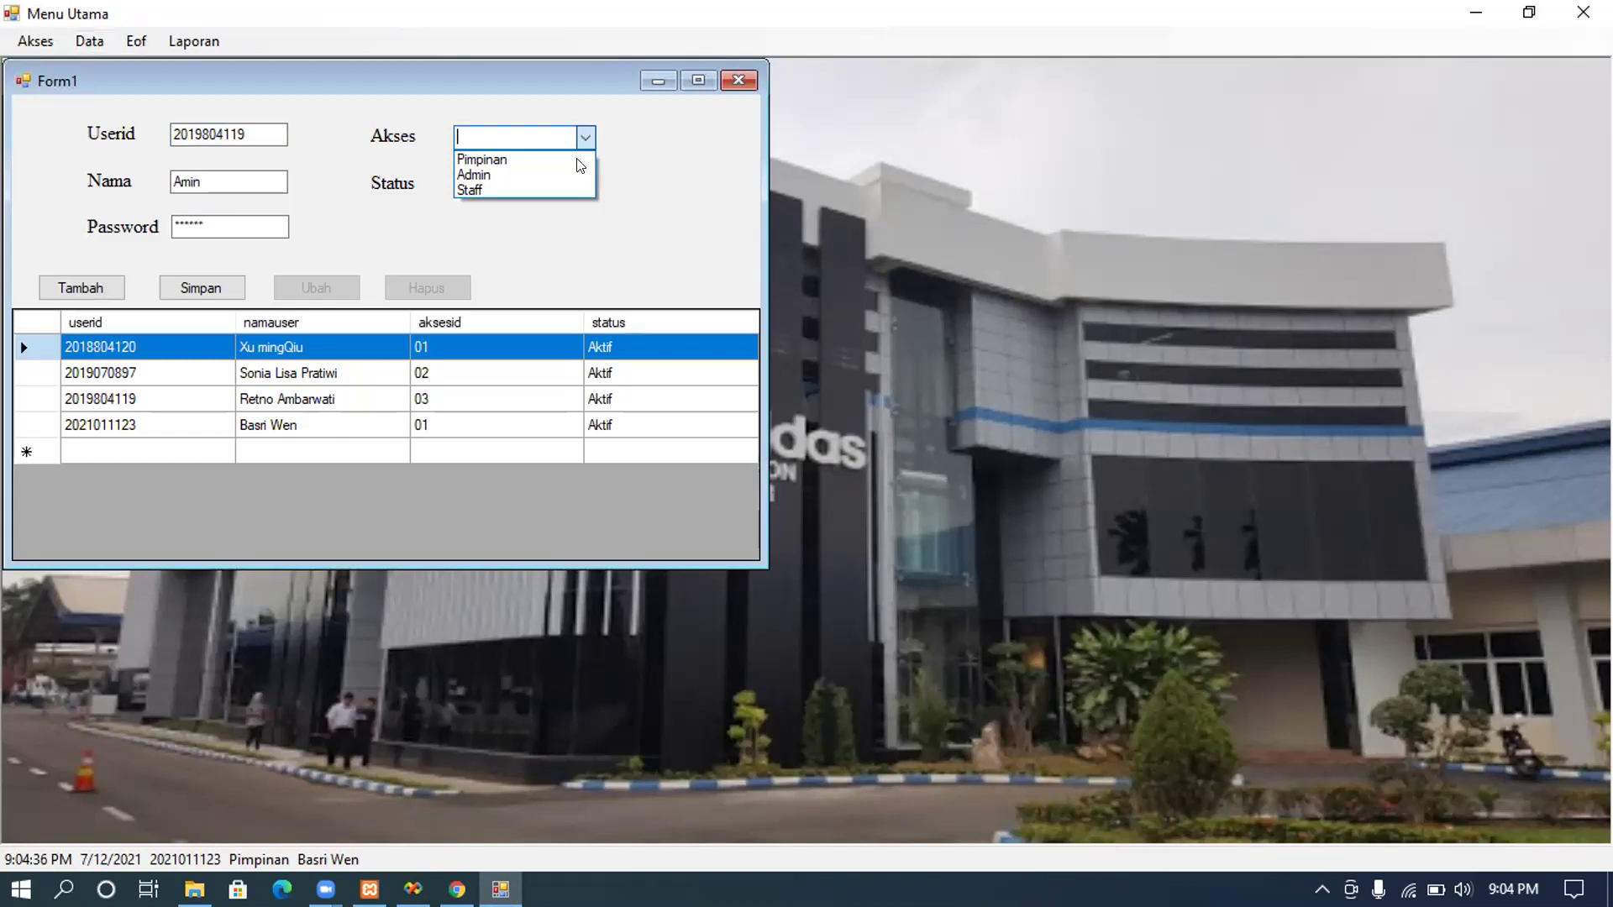
pyautogui.click(574, 189)
pyautogui.click(577, 180)
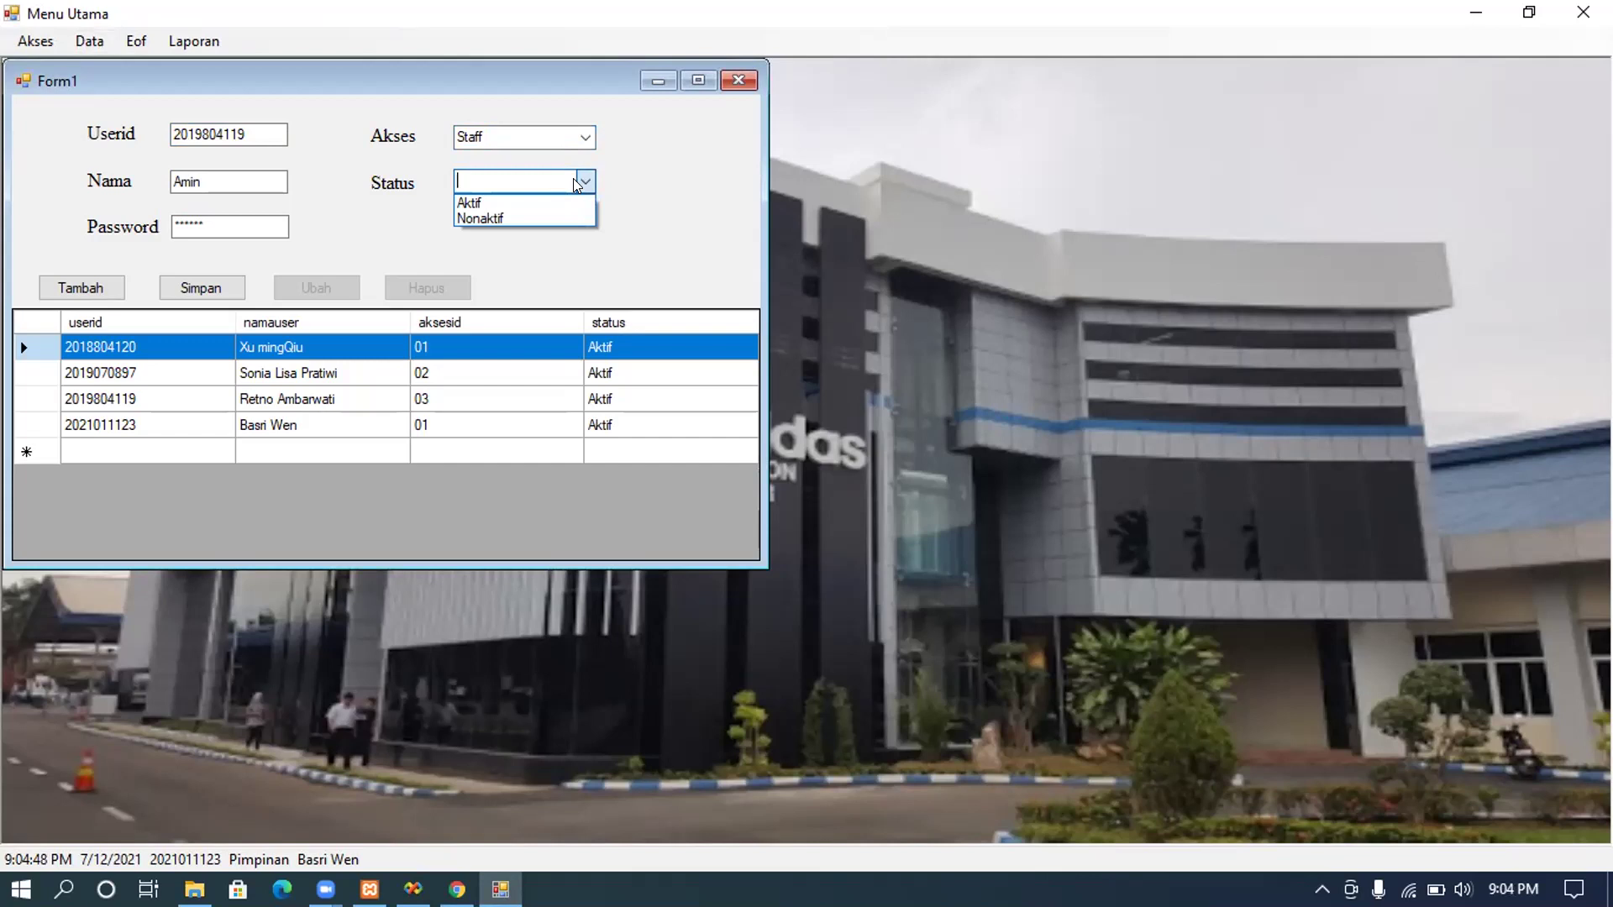
pyautogui.click(566, 199)
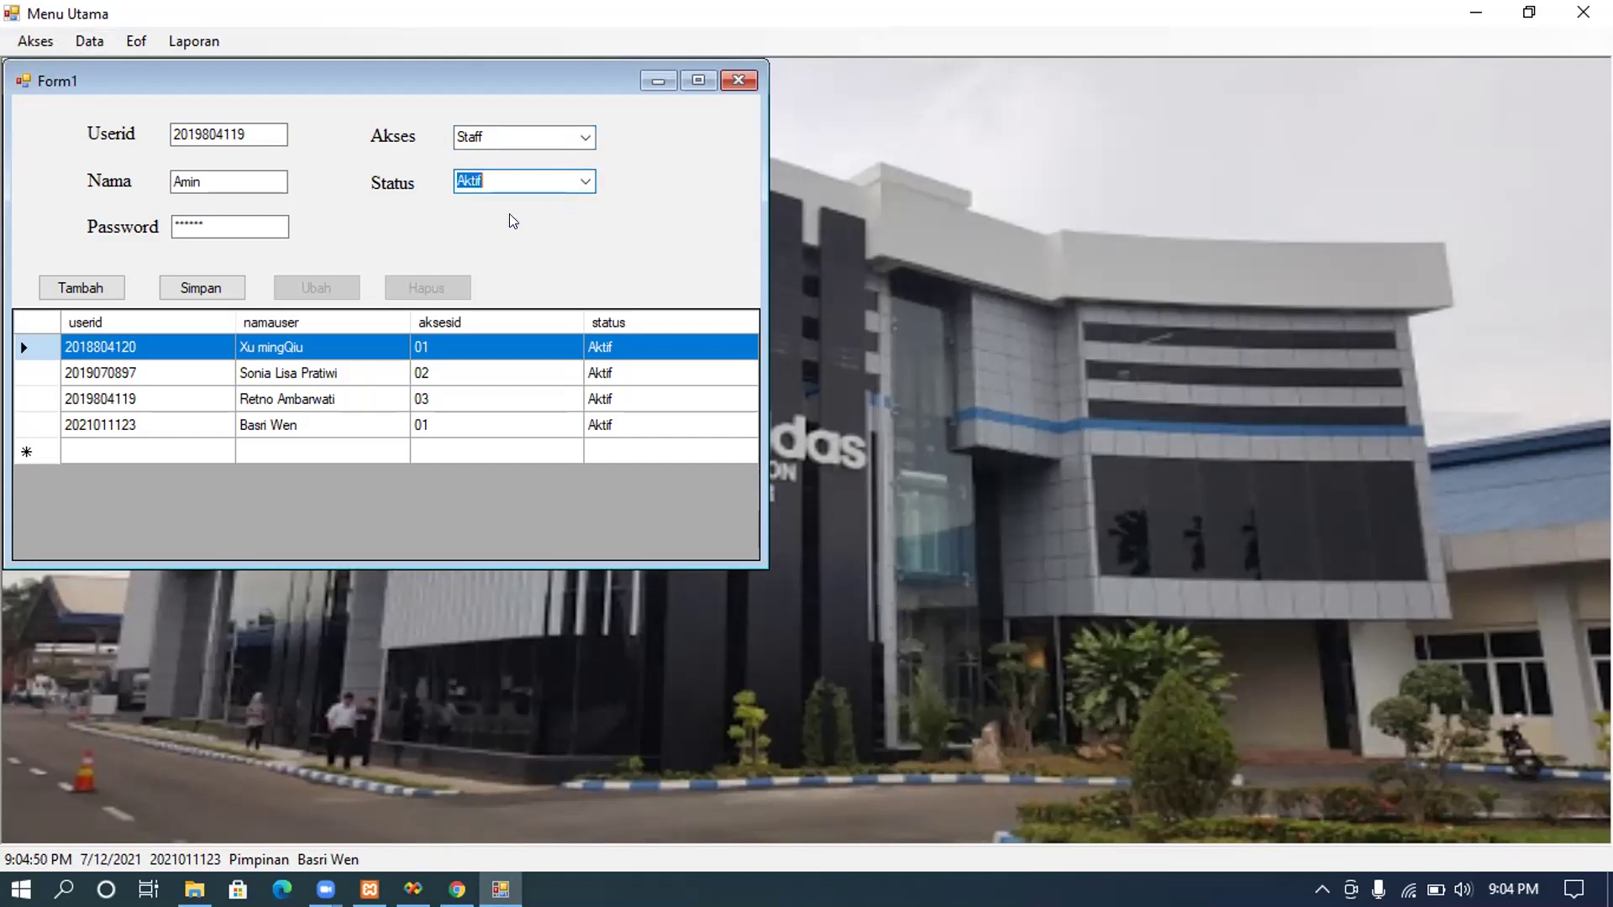
pyautogui.click(229, 283)
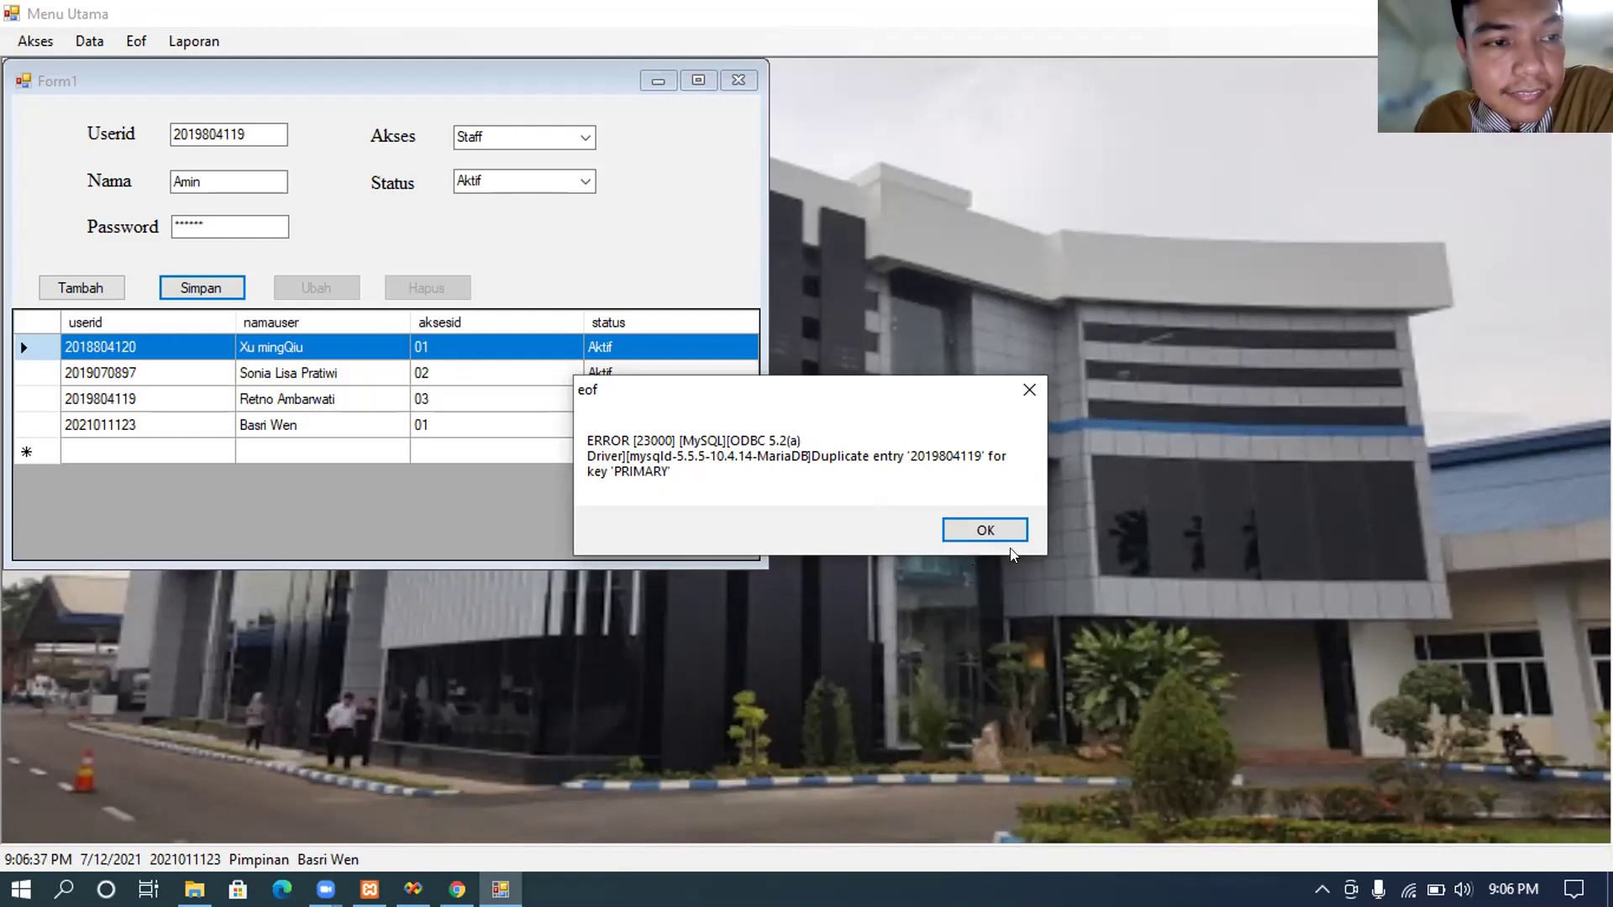
pyautogui.click(1000, 534)
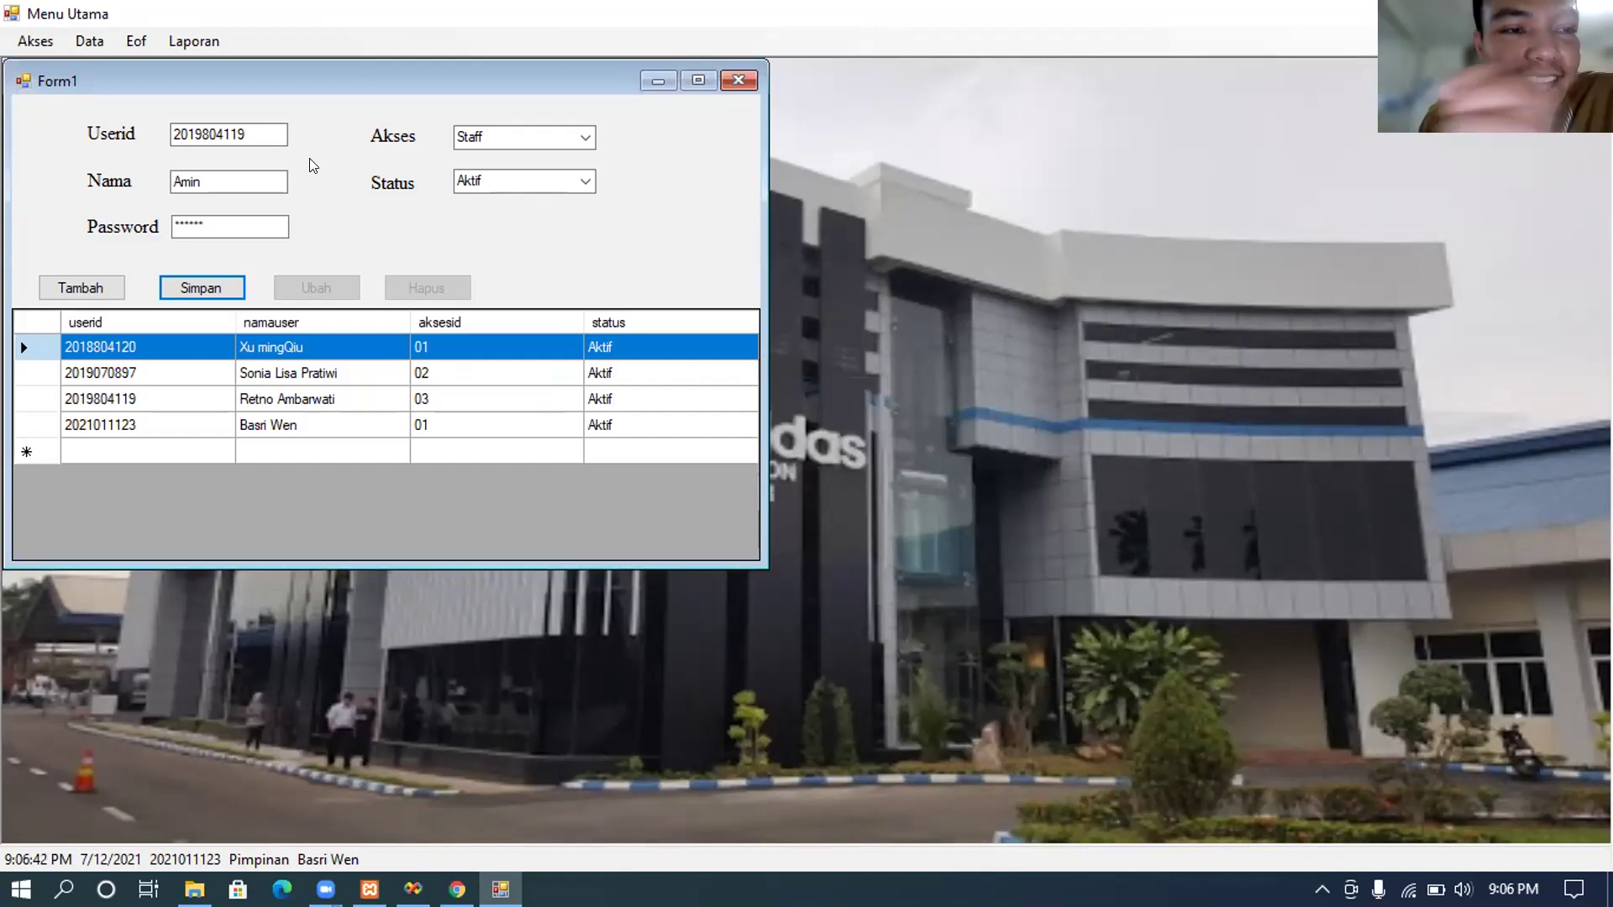
# Step: Replace the Userid with a new unique value and save the record
pyautogui.doubleClick(261, 127)
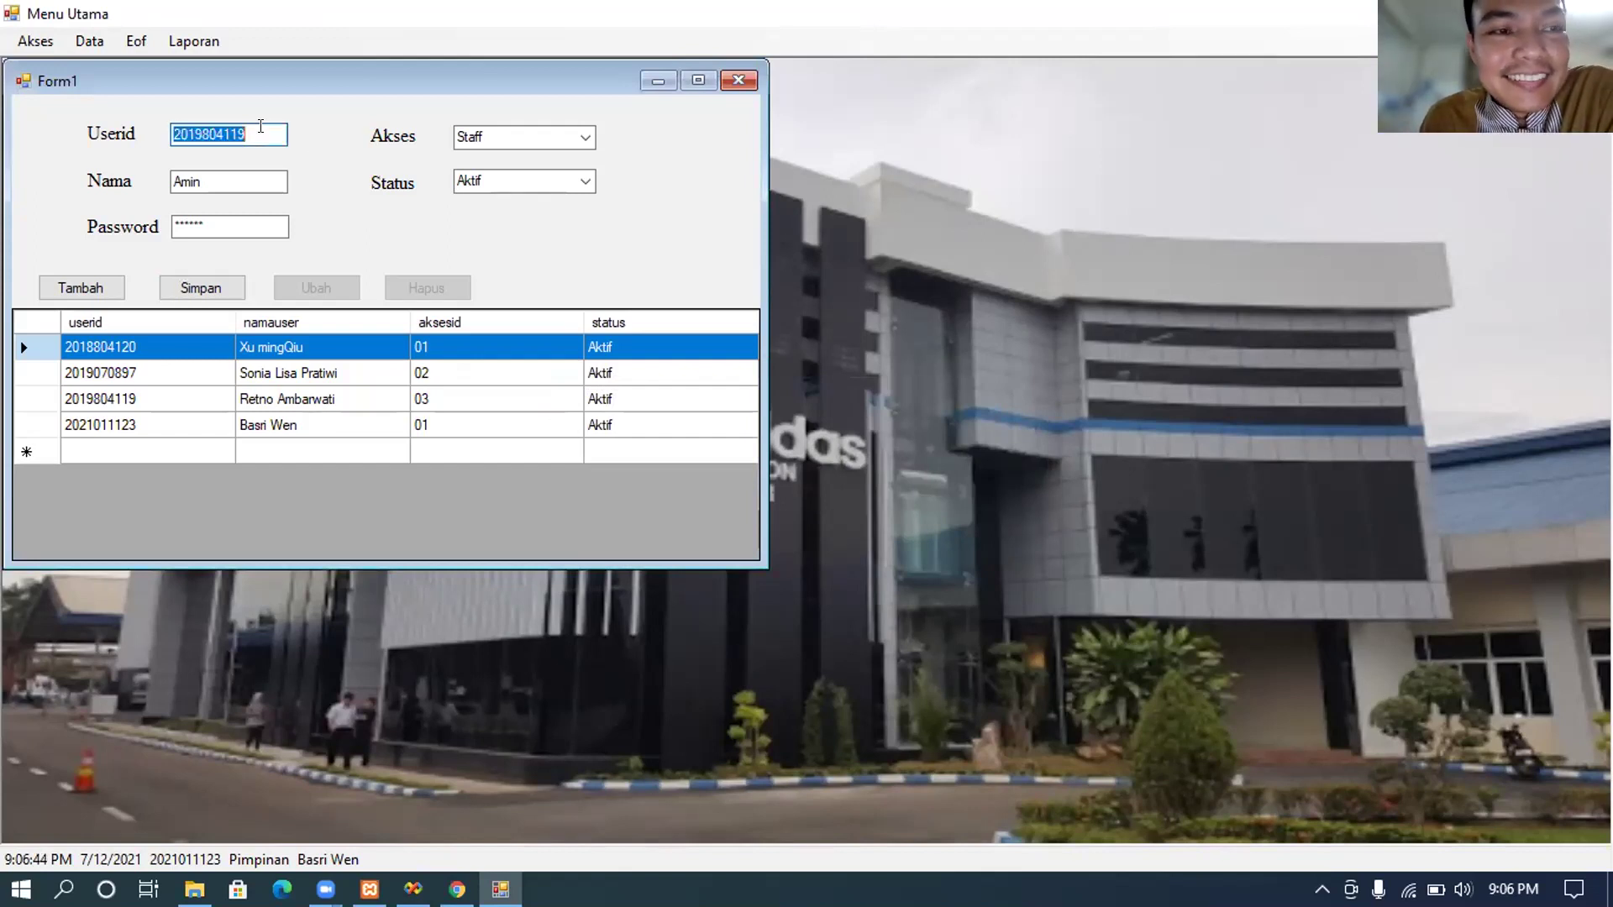
pyautogui.write('2021')
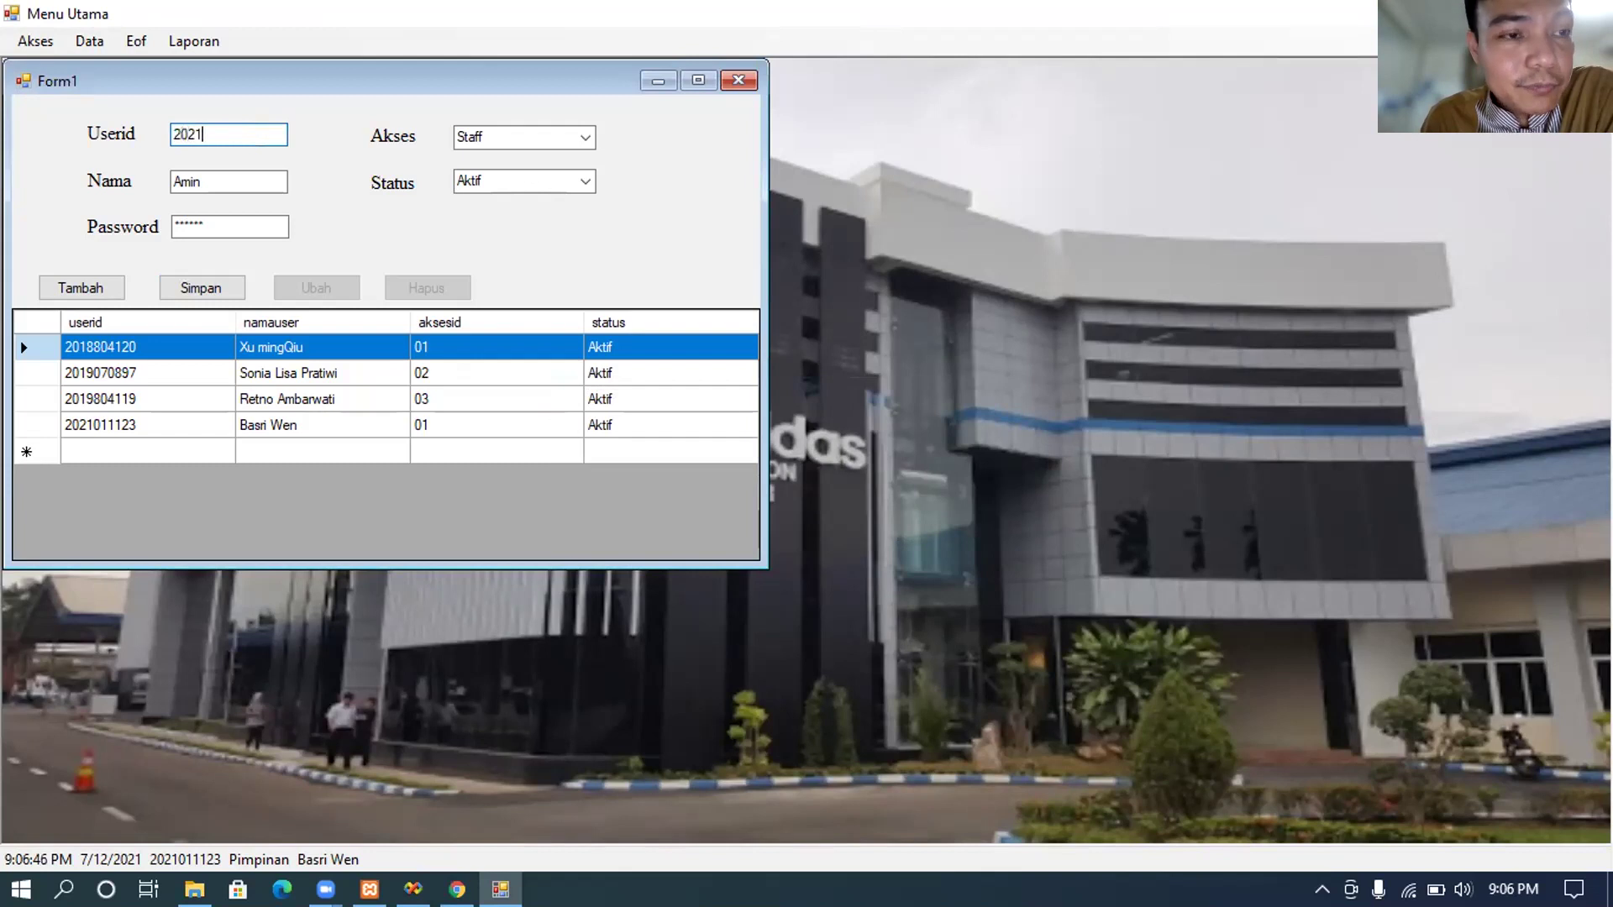
pyautogui.write('06')
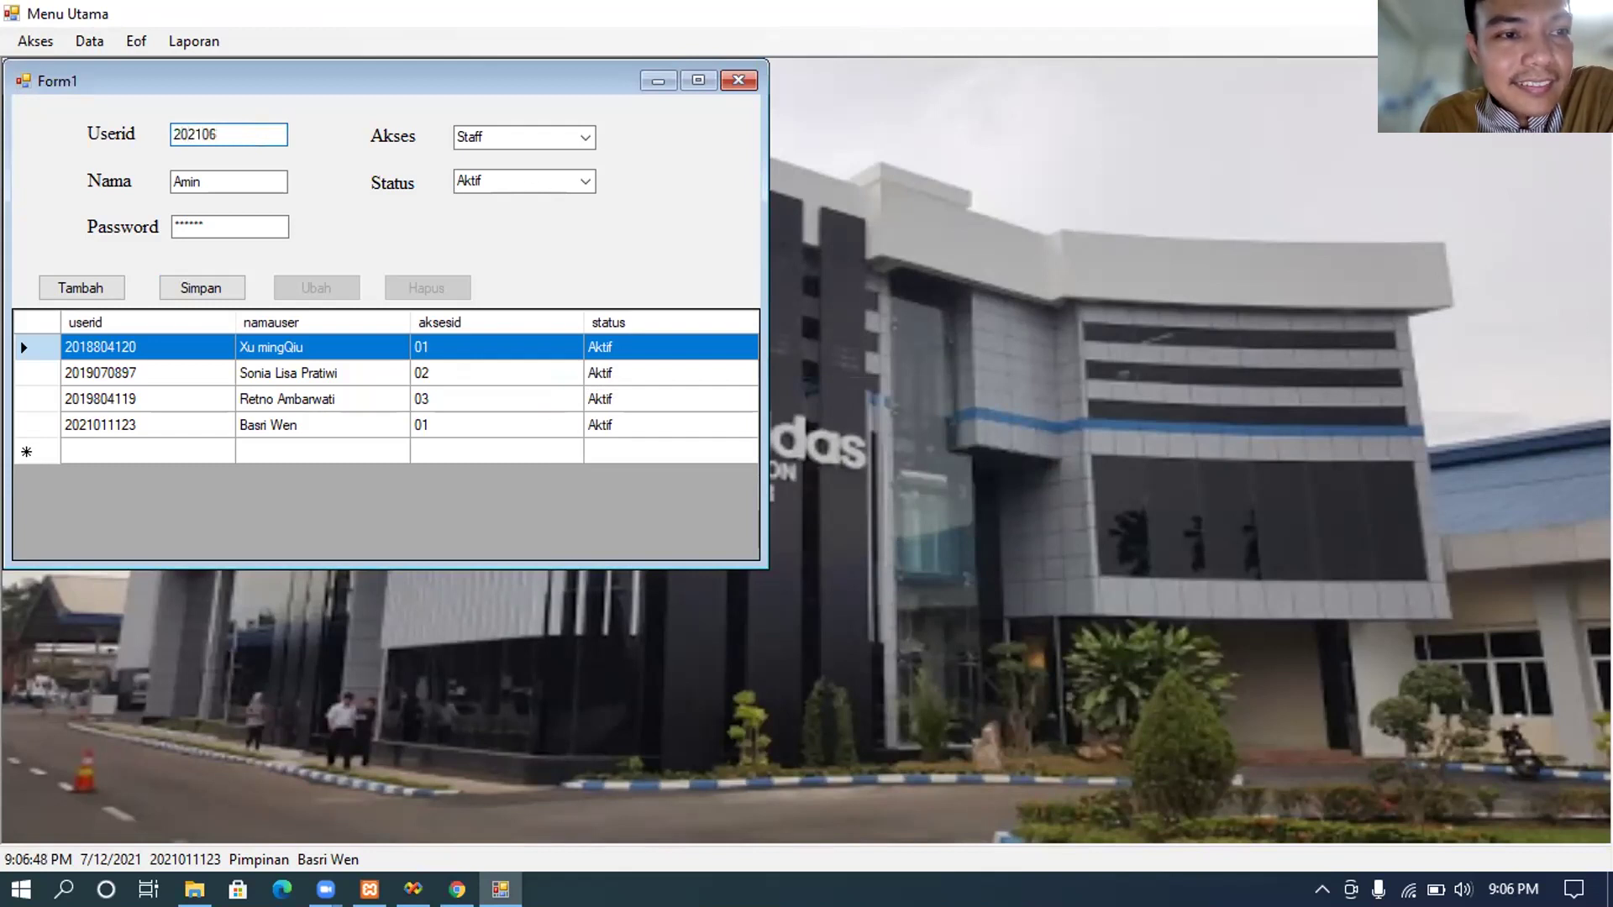
pyautogui.press('BackSpace')
pyautogui.write('7')
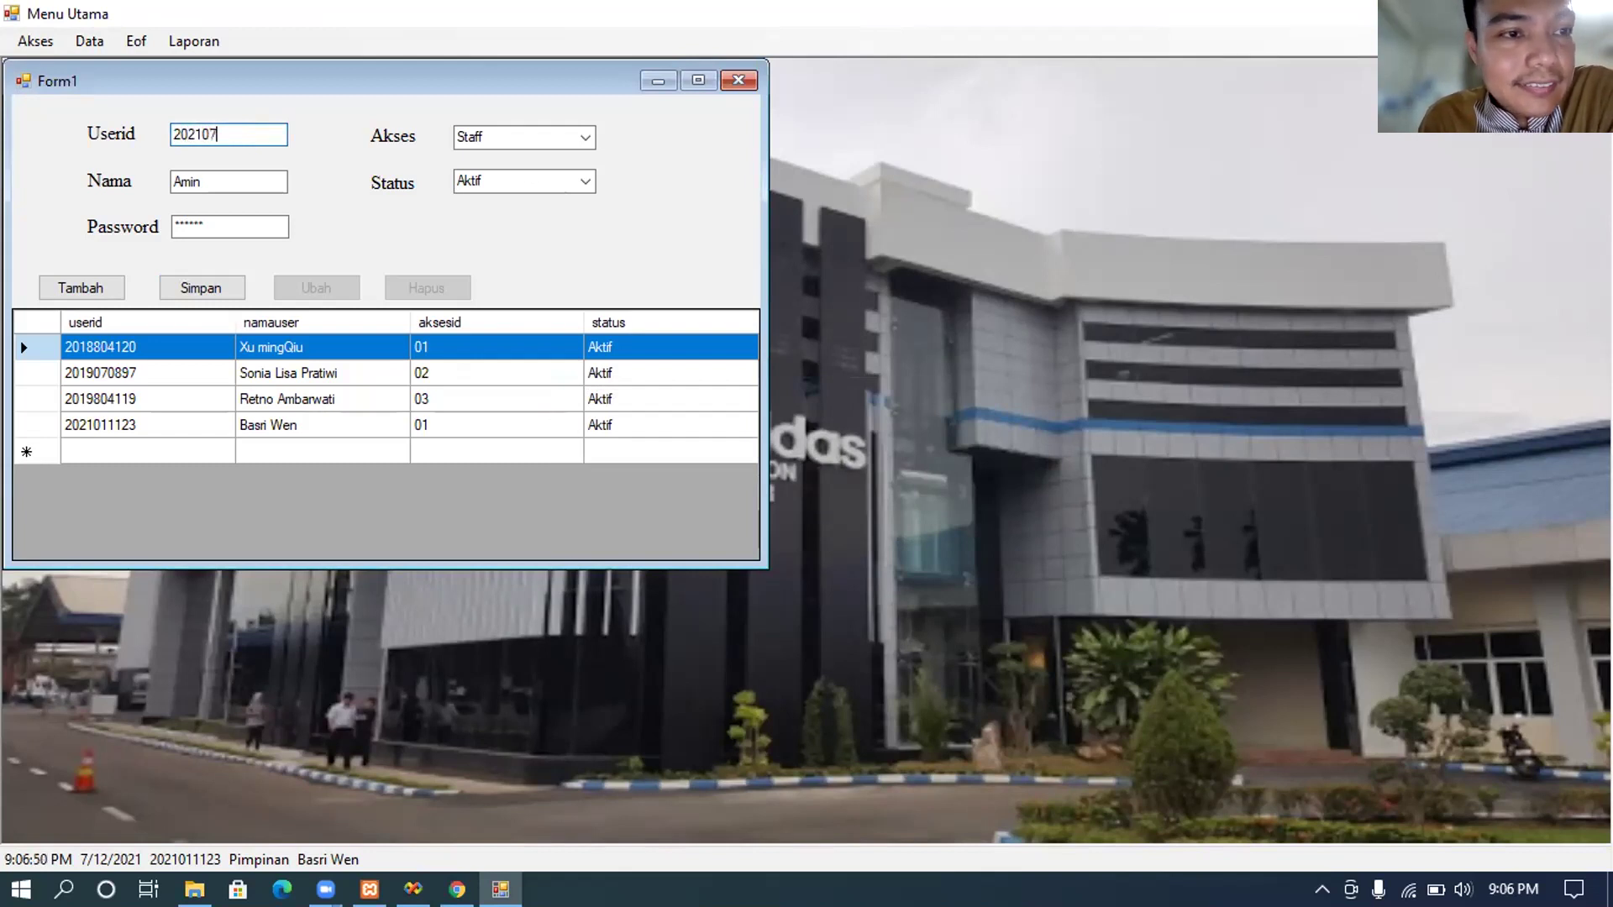
pyautogui.write('0001')
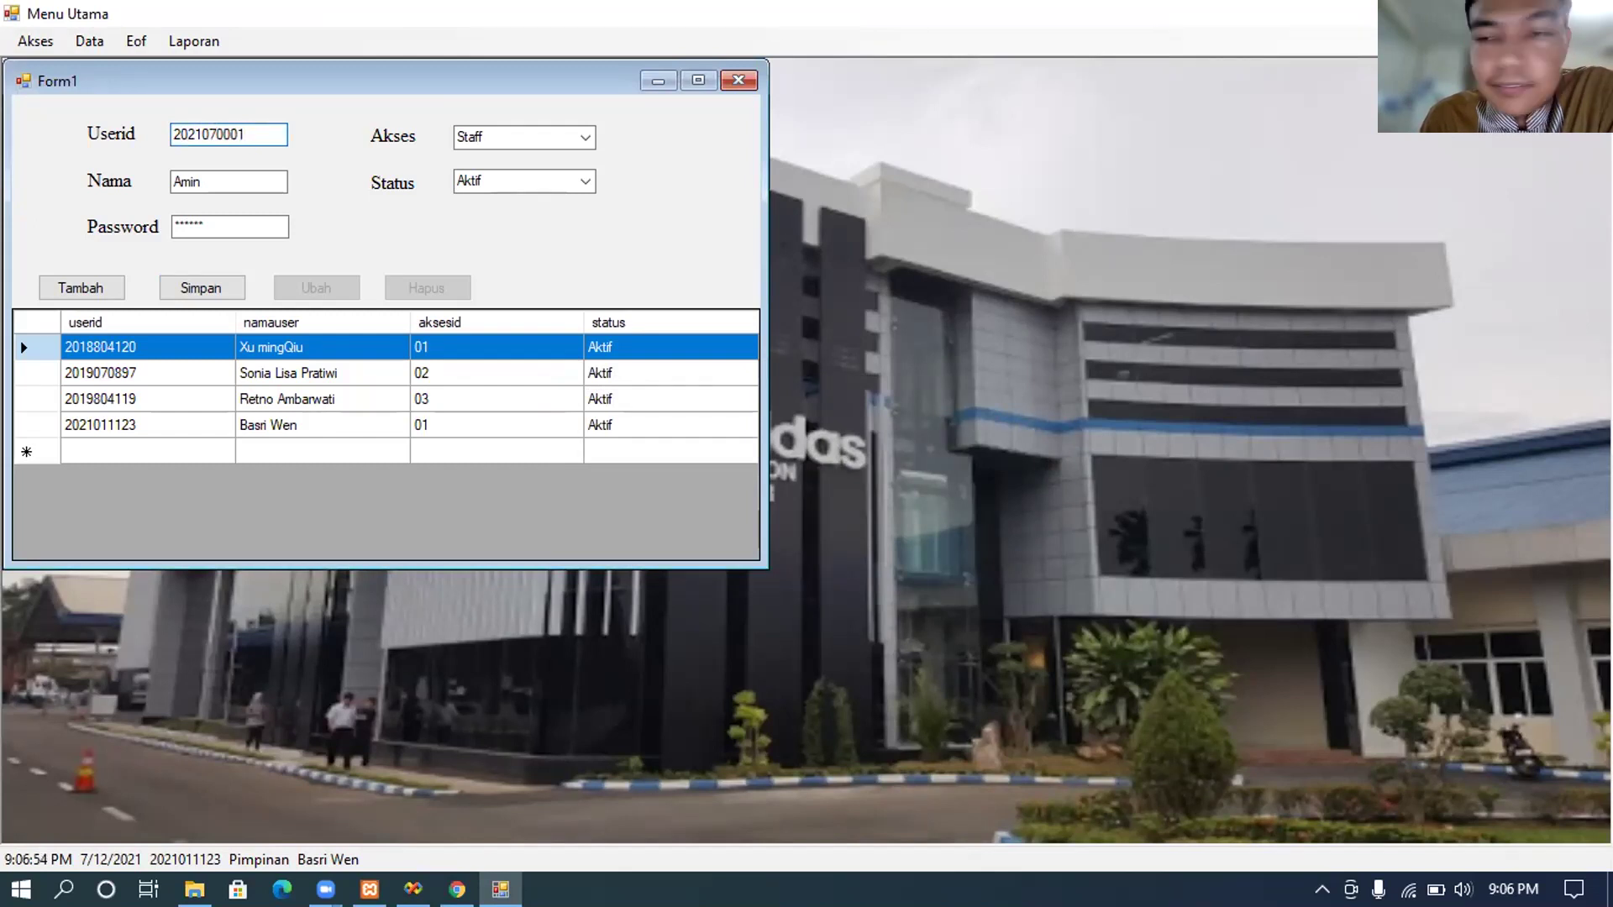
pyautogui.click(227, 274)
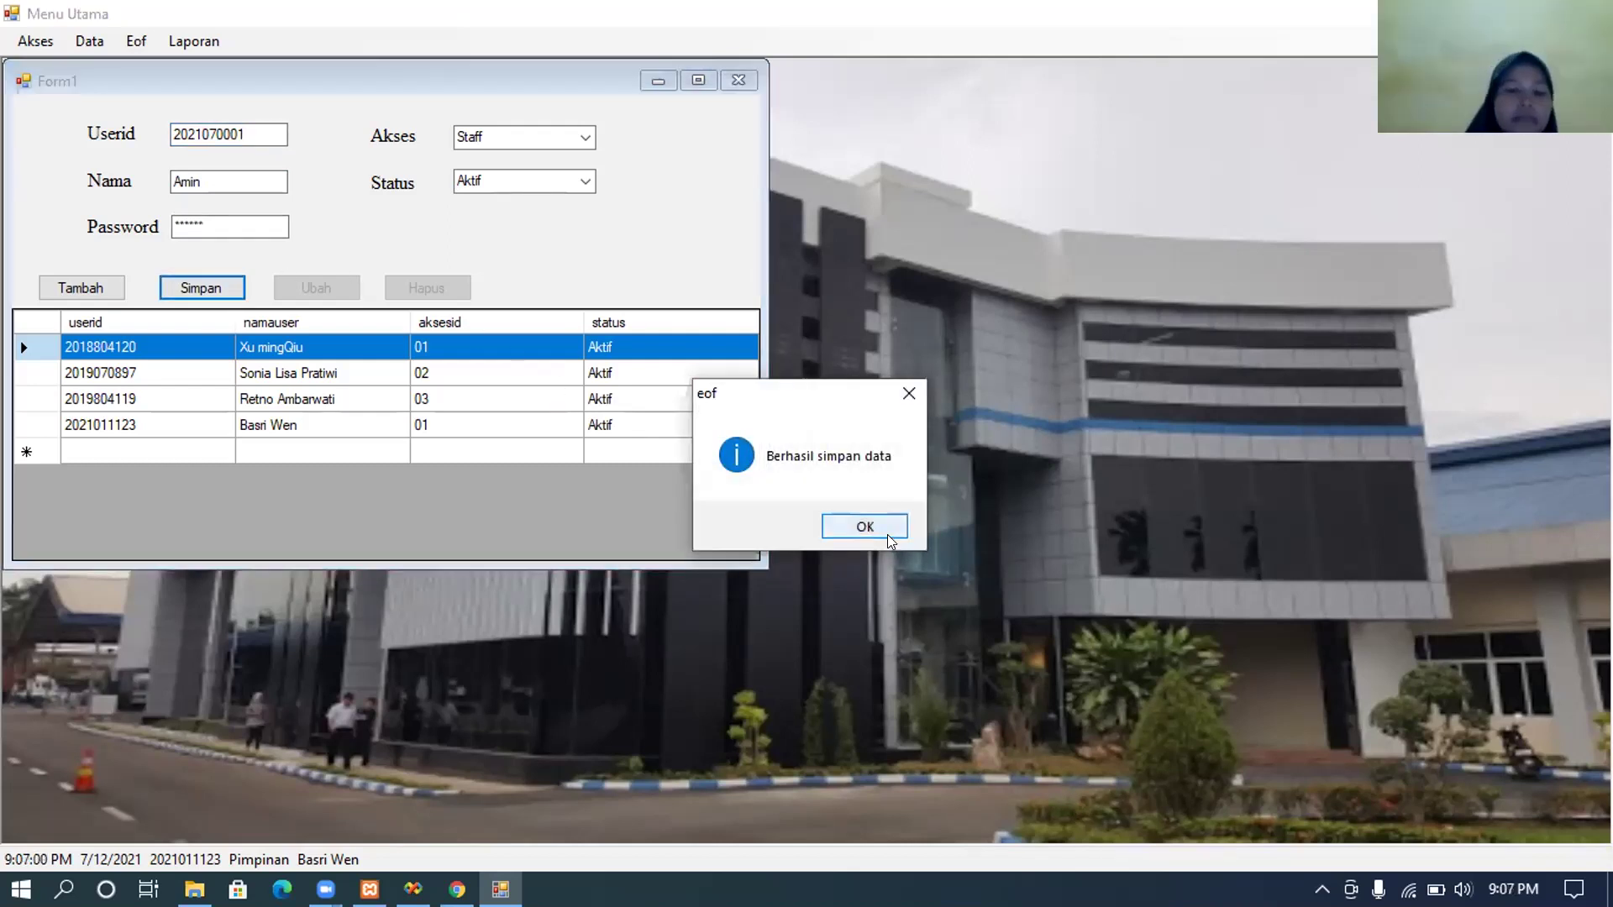
# Step: Dismiss the 'Berhasil simpan data' confirmation
pyautogui.click(865, 527)
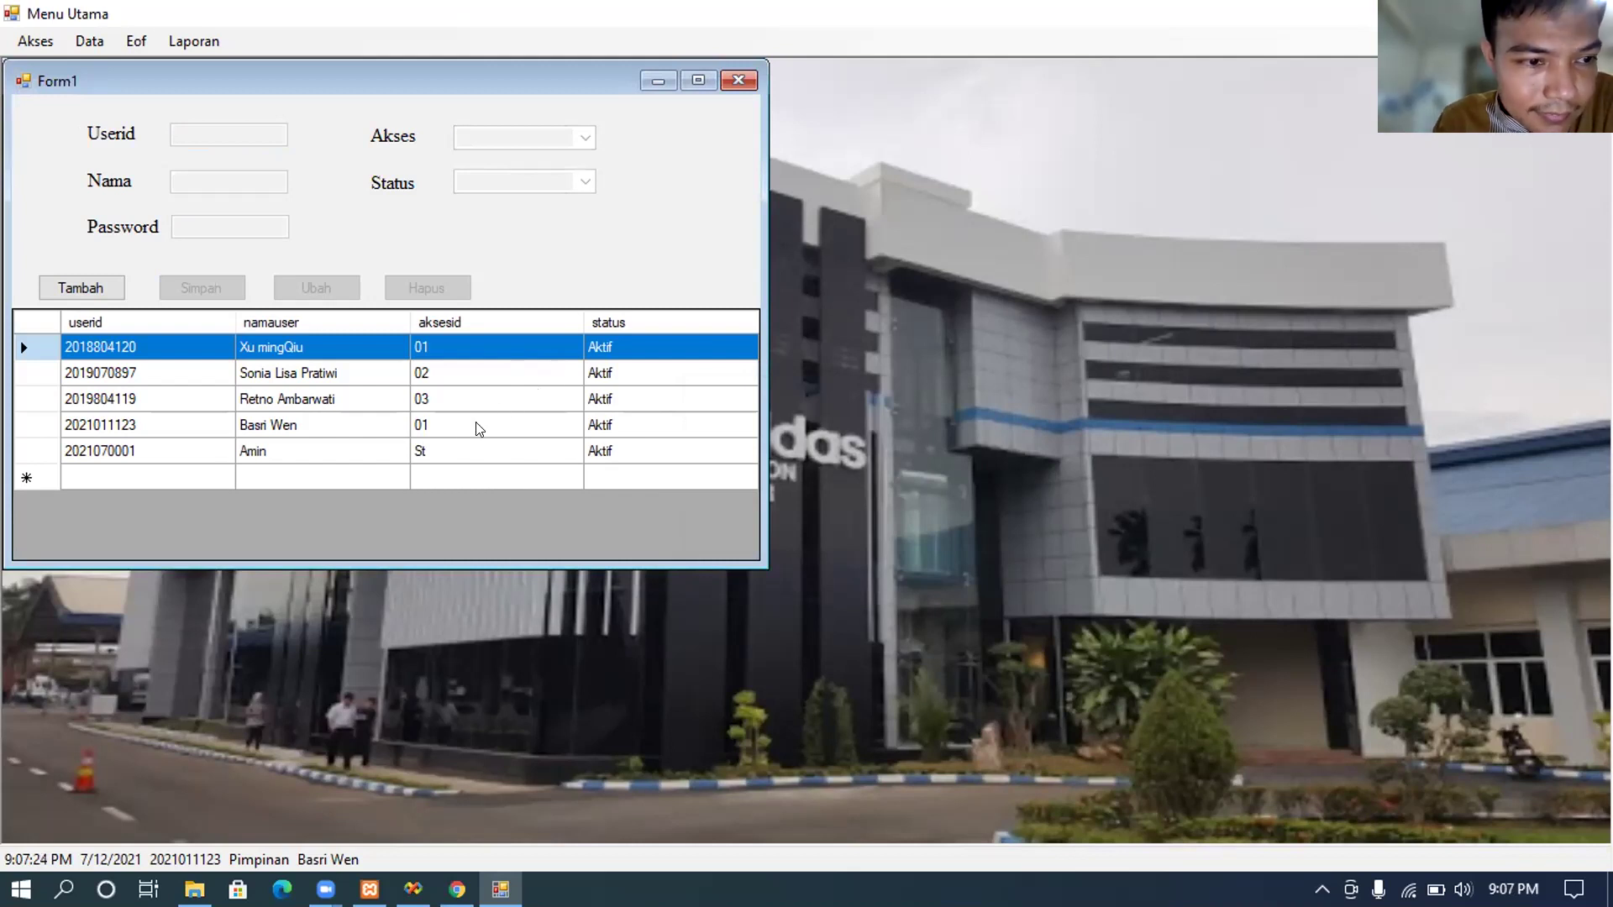
# Step: Load the new user's row back into the form and open the Akses list
pyautogui.click(456, 450)
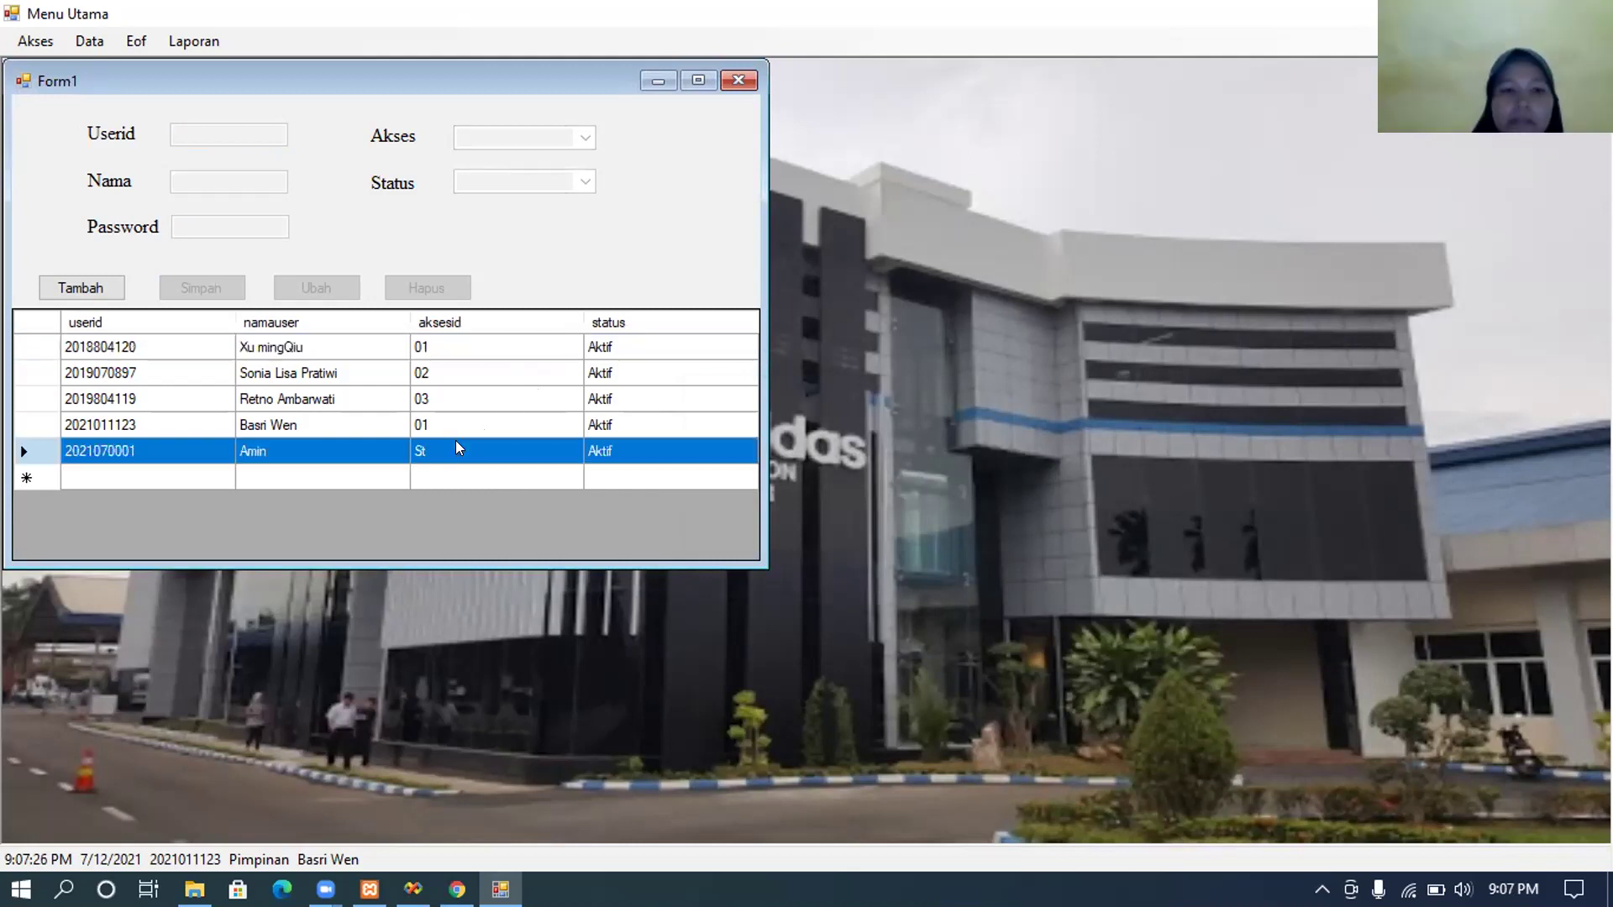
pyautogui.doubleClick(456, 449)
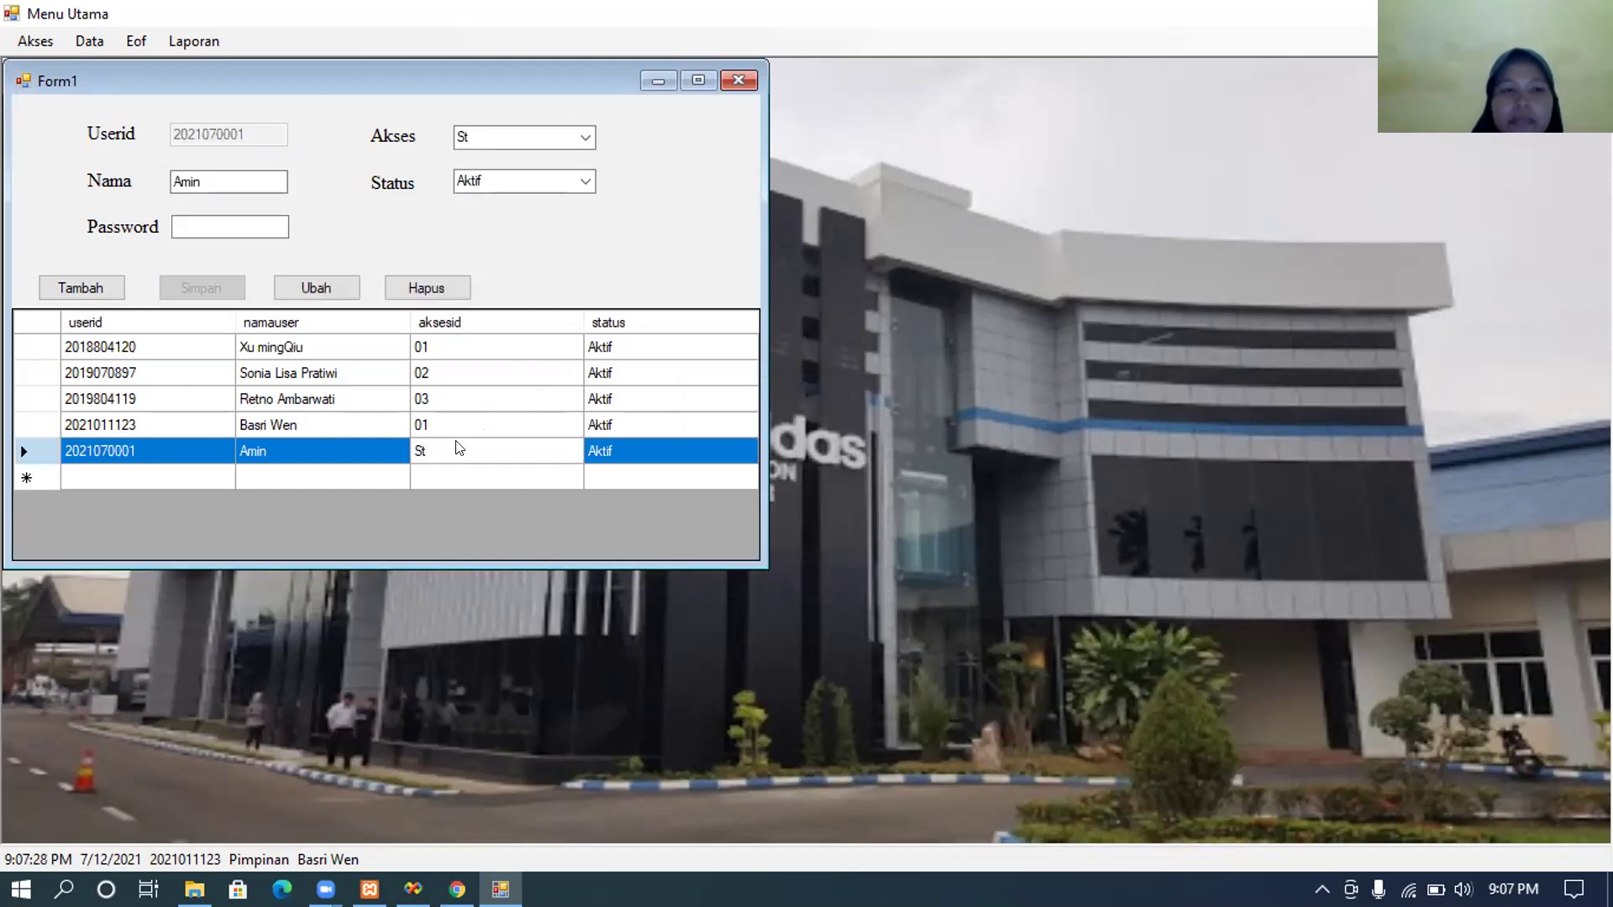
pyautogui.click(578, 136)
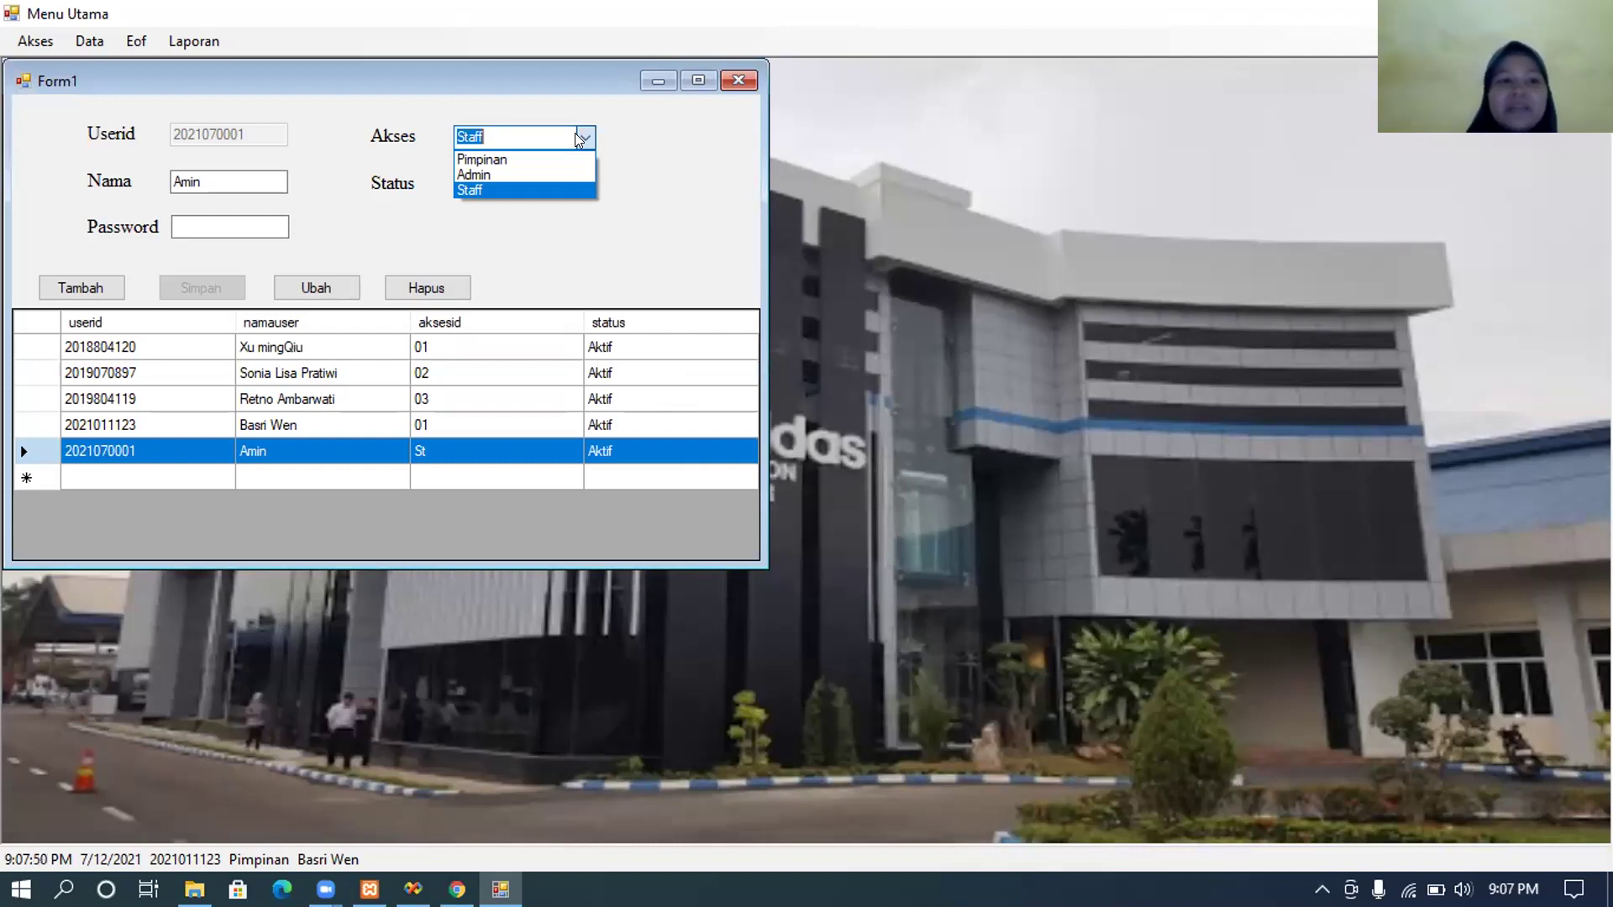
# Step: Change the user's access to Admin with a new password and save the update
pyautogui.click(569, 171)
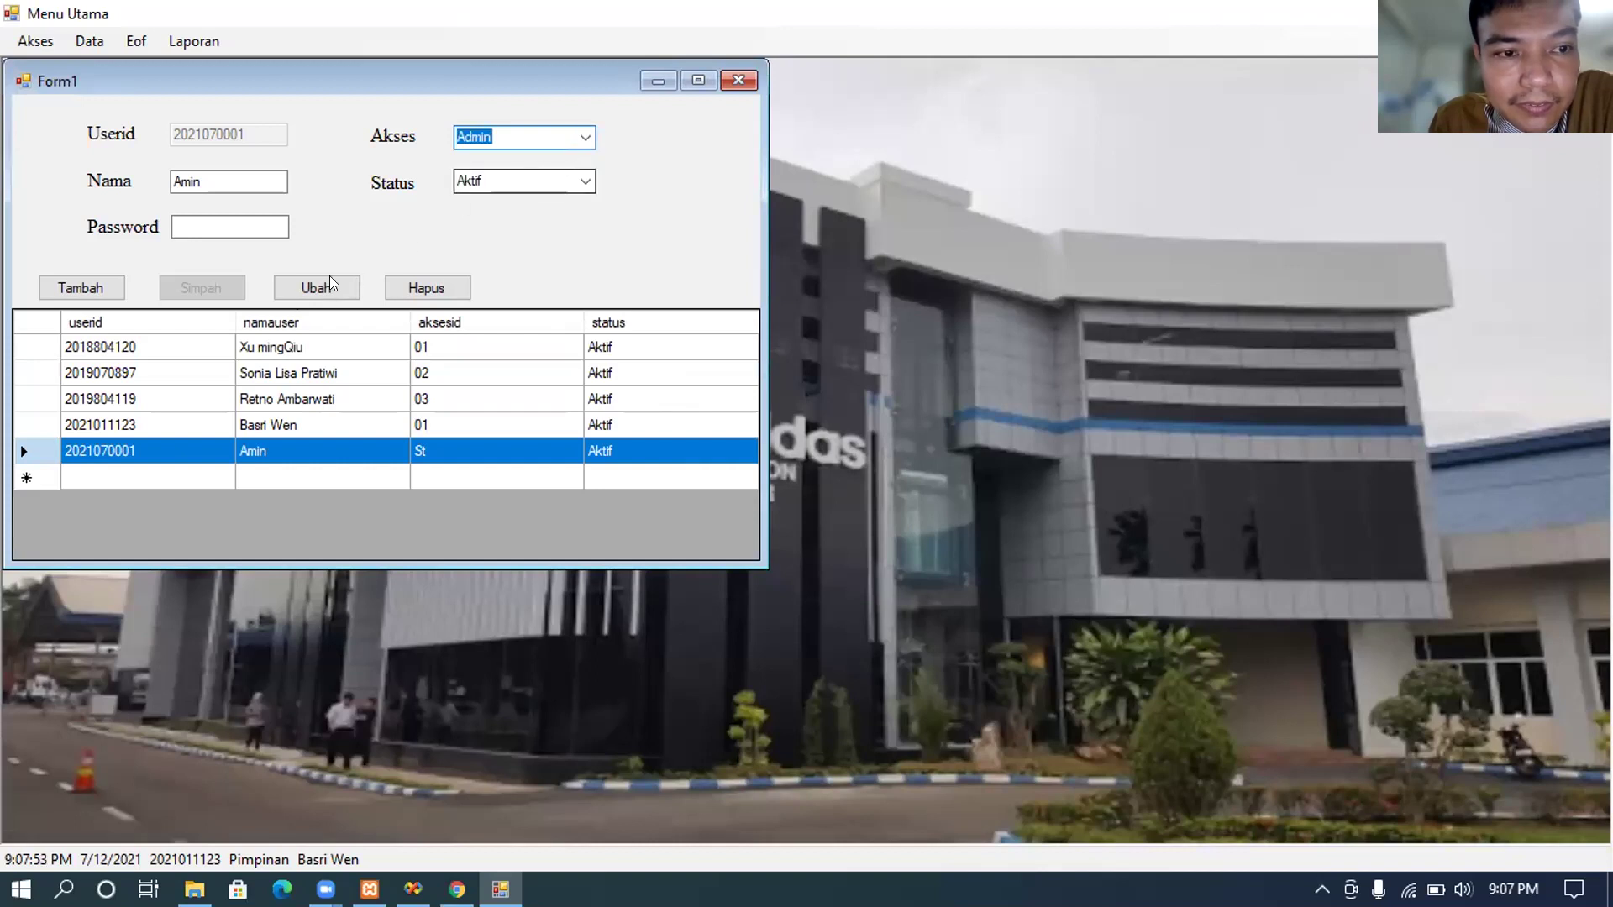
pyautogui.click(262, 224)
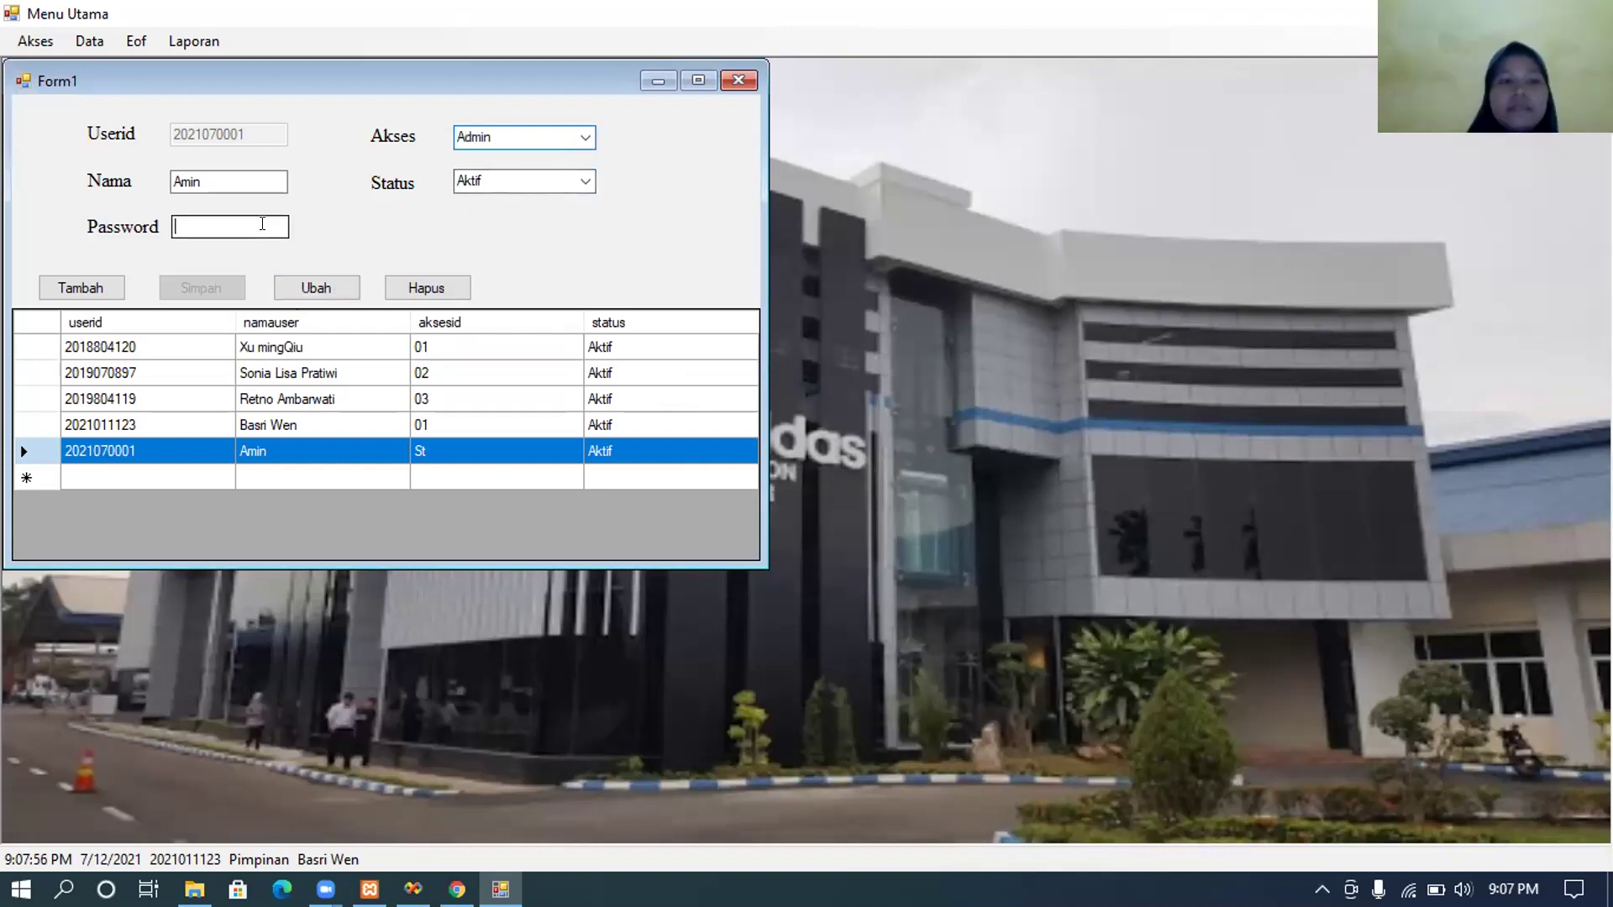
pyautogui.write('123456')
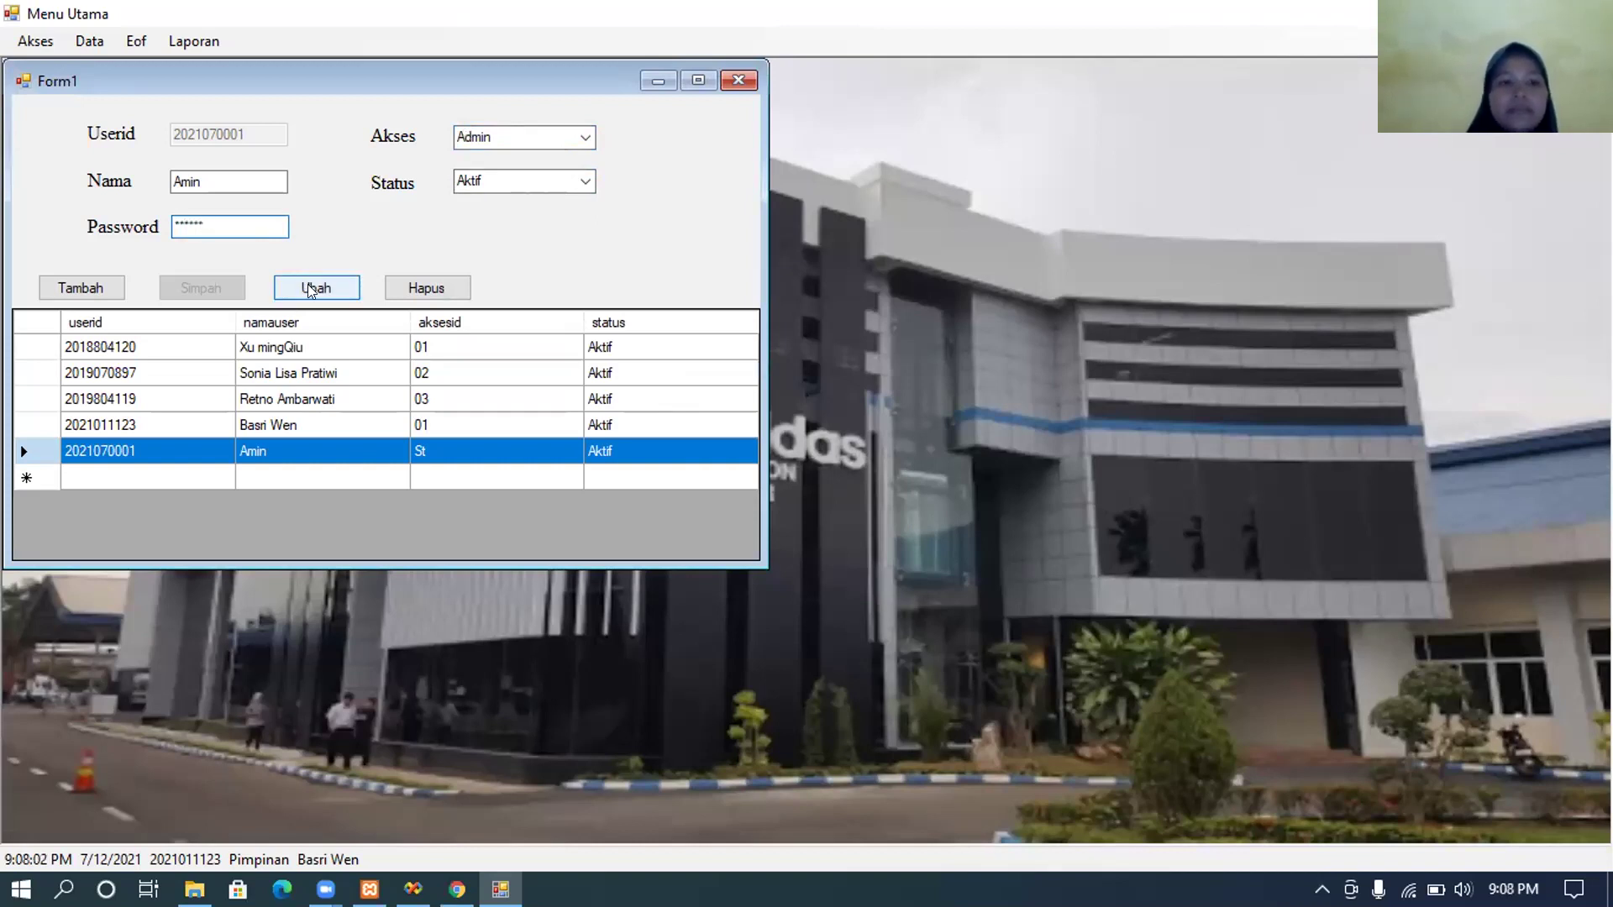
pyautogui.click(309, 291)
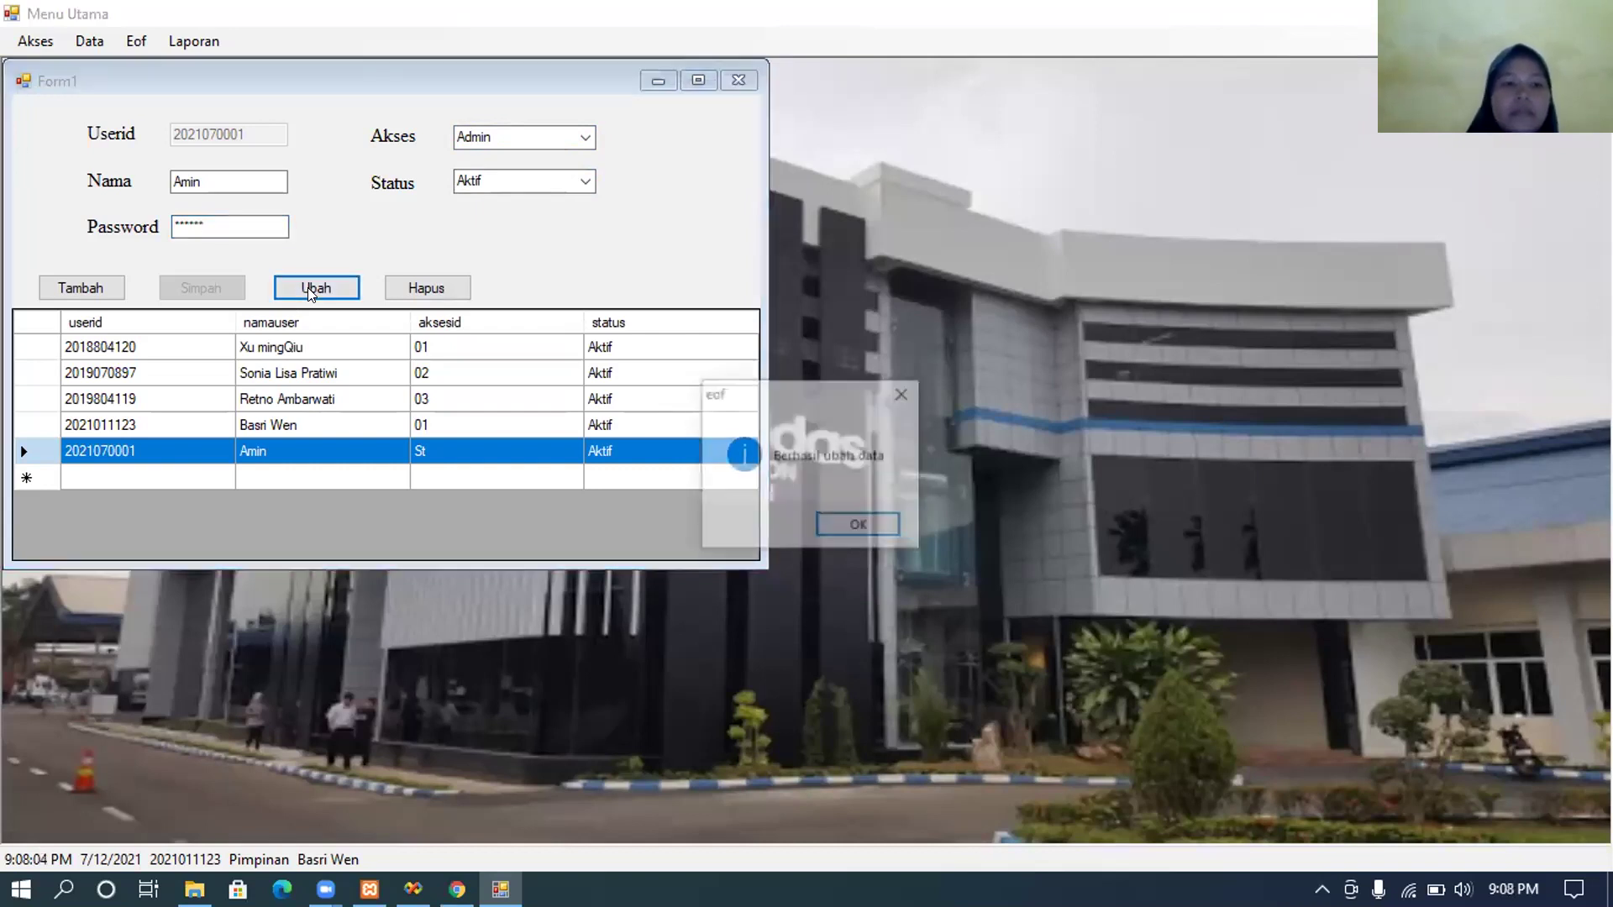
pyautogui.click(840, 535)
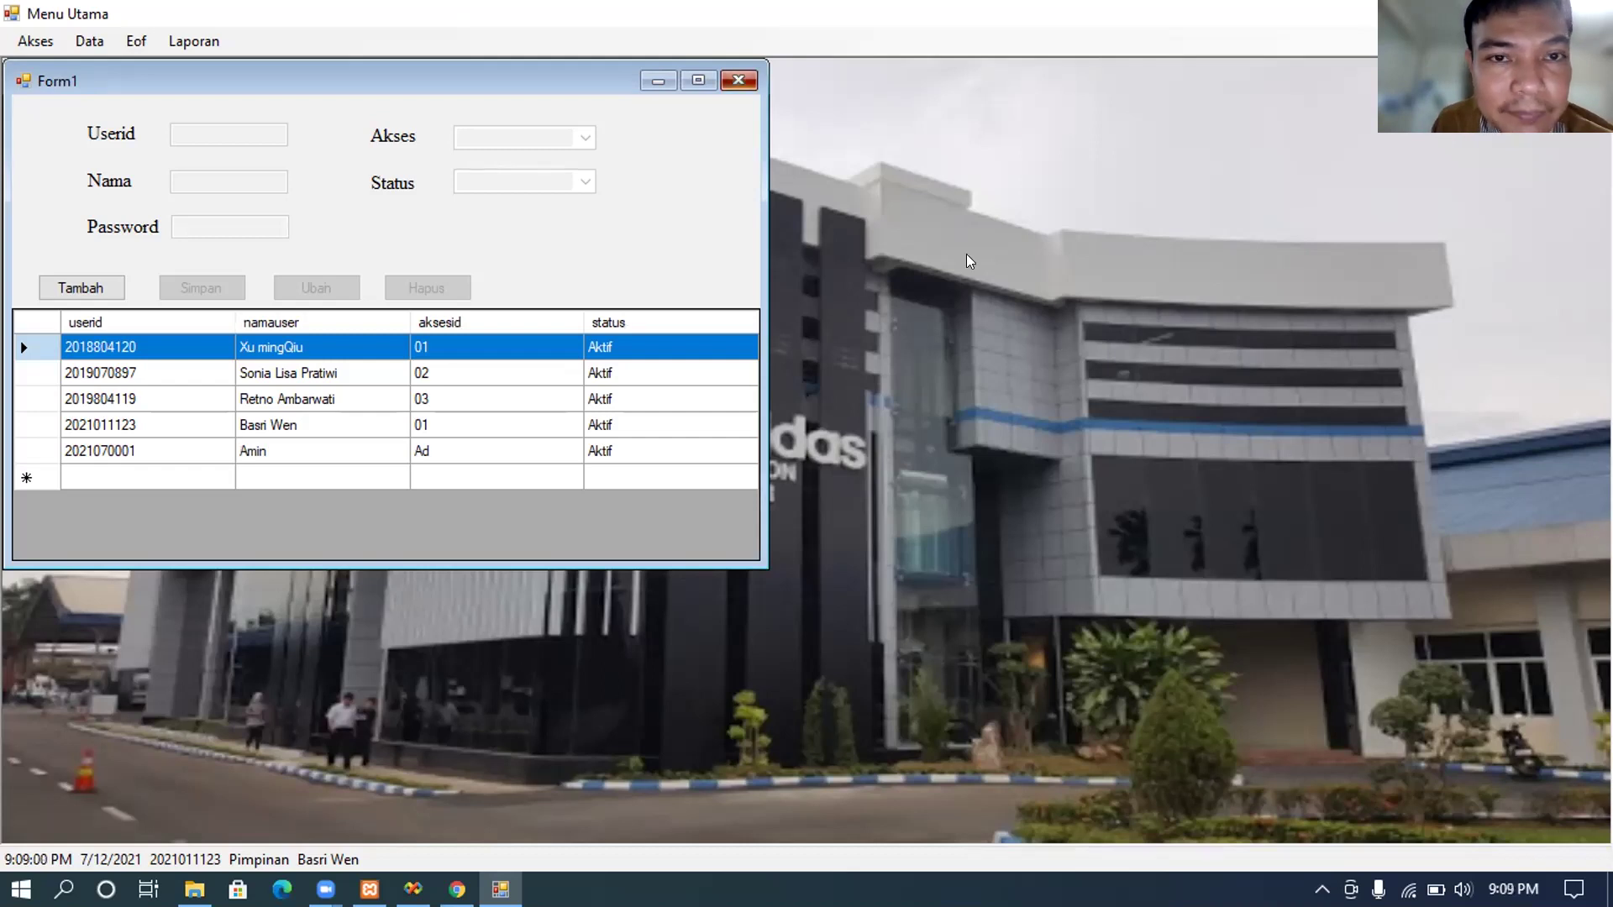
# Step: Close the user data form, leaving only the Menu Utama window
pyautogui.click(738, 80)
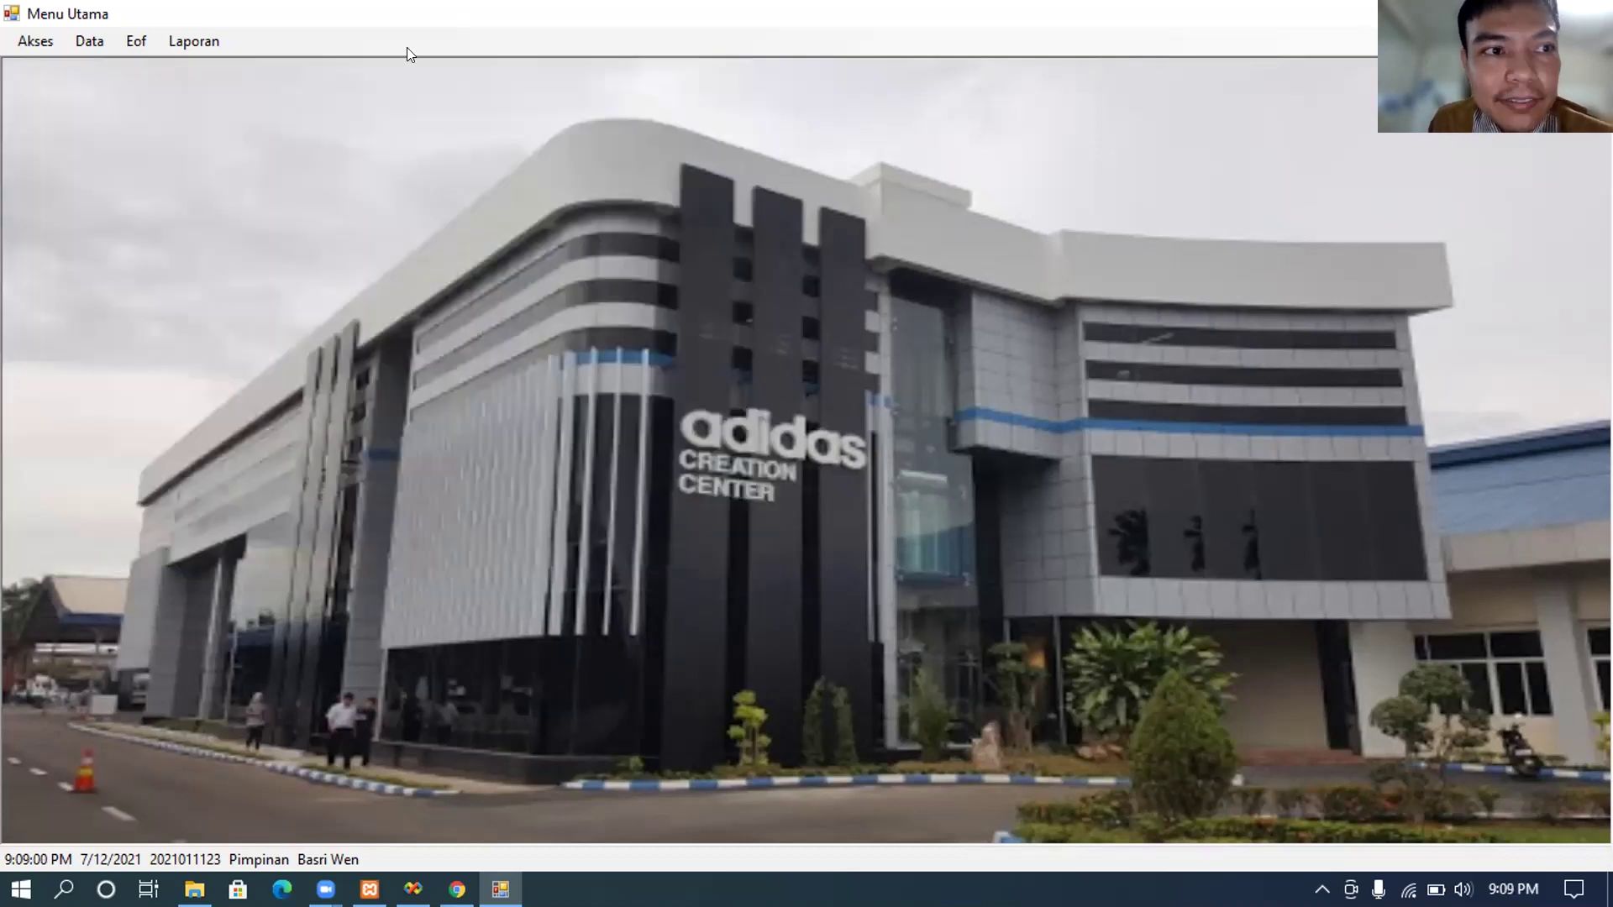
# Step: Log out of eof with Akses > Logout, returning to the empty Login System dialog
pyautogui.click(137, 44)
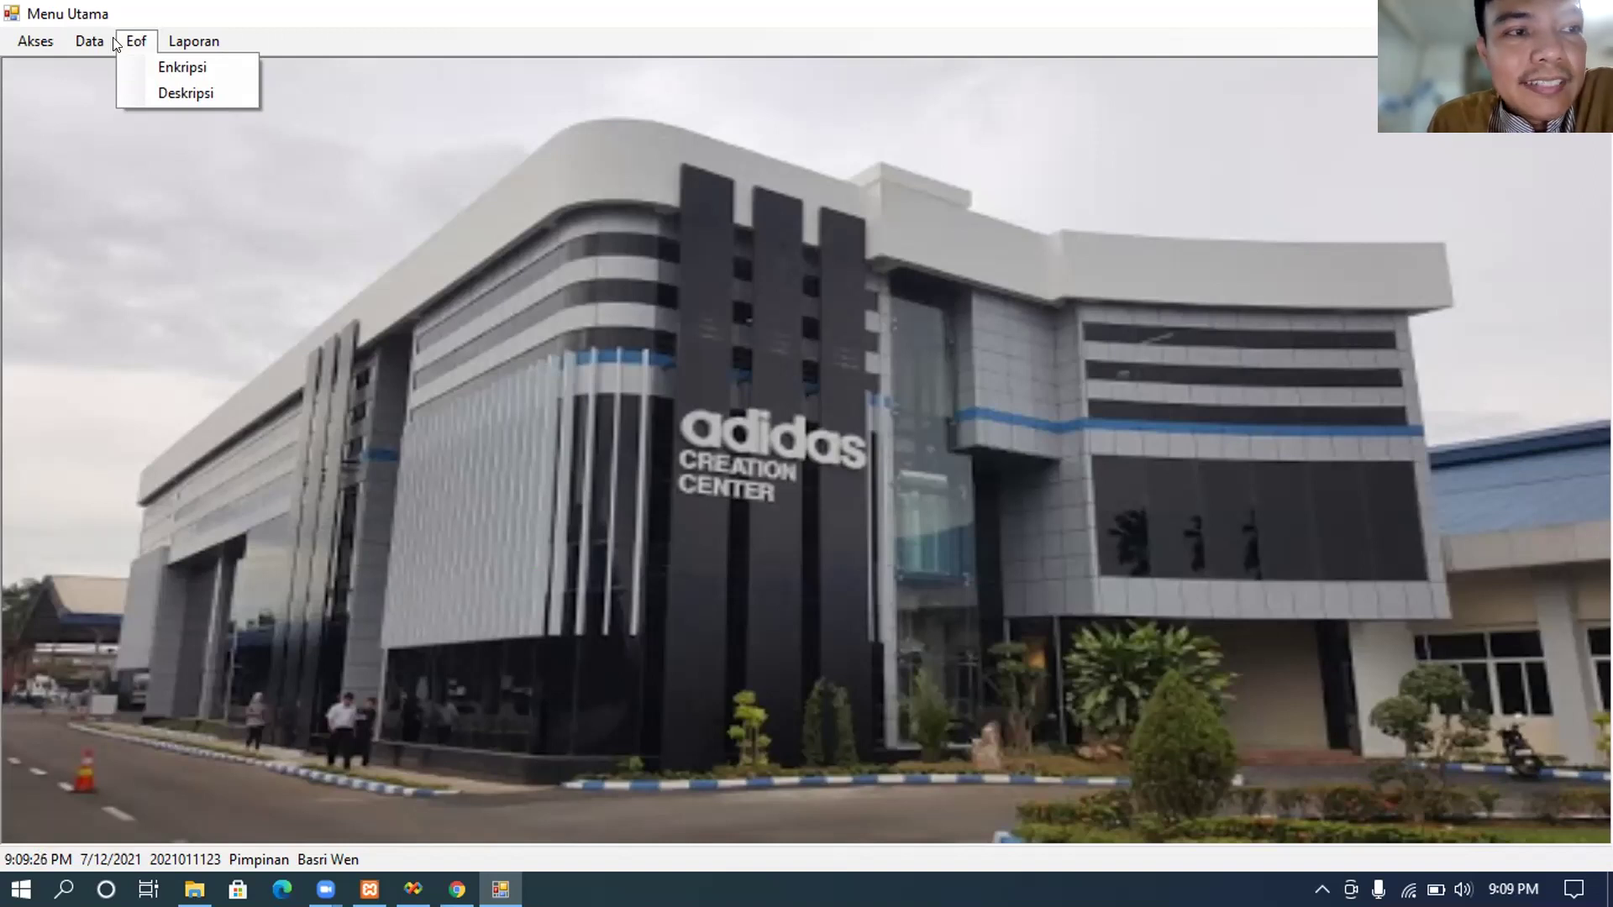
pyautogui.click(57, 36)
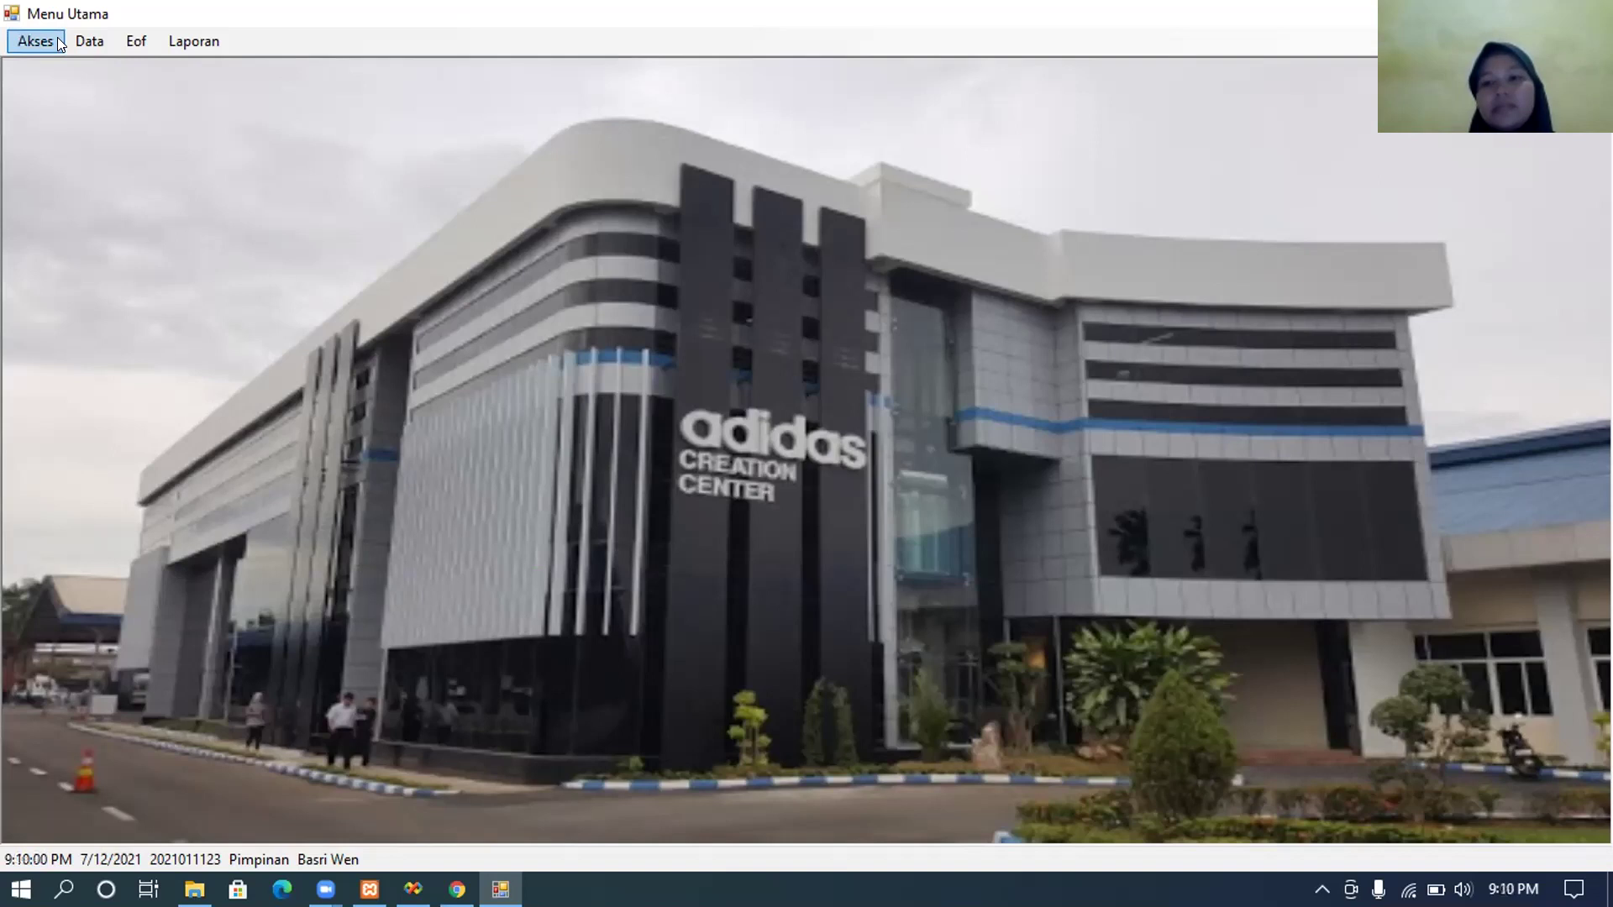
pyautogui.click(58, 37)
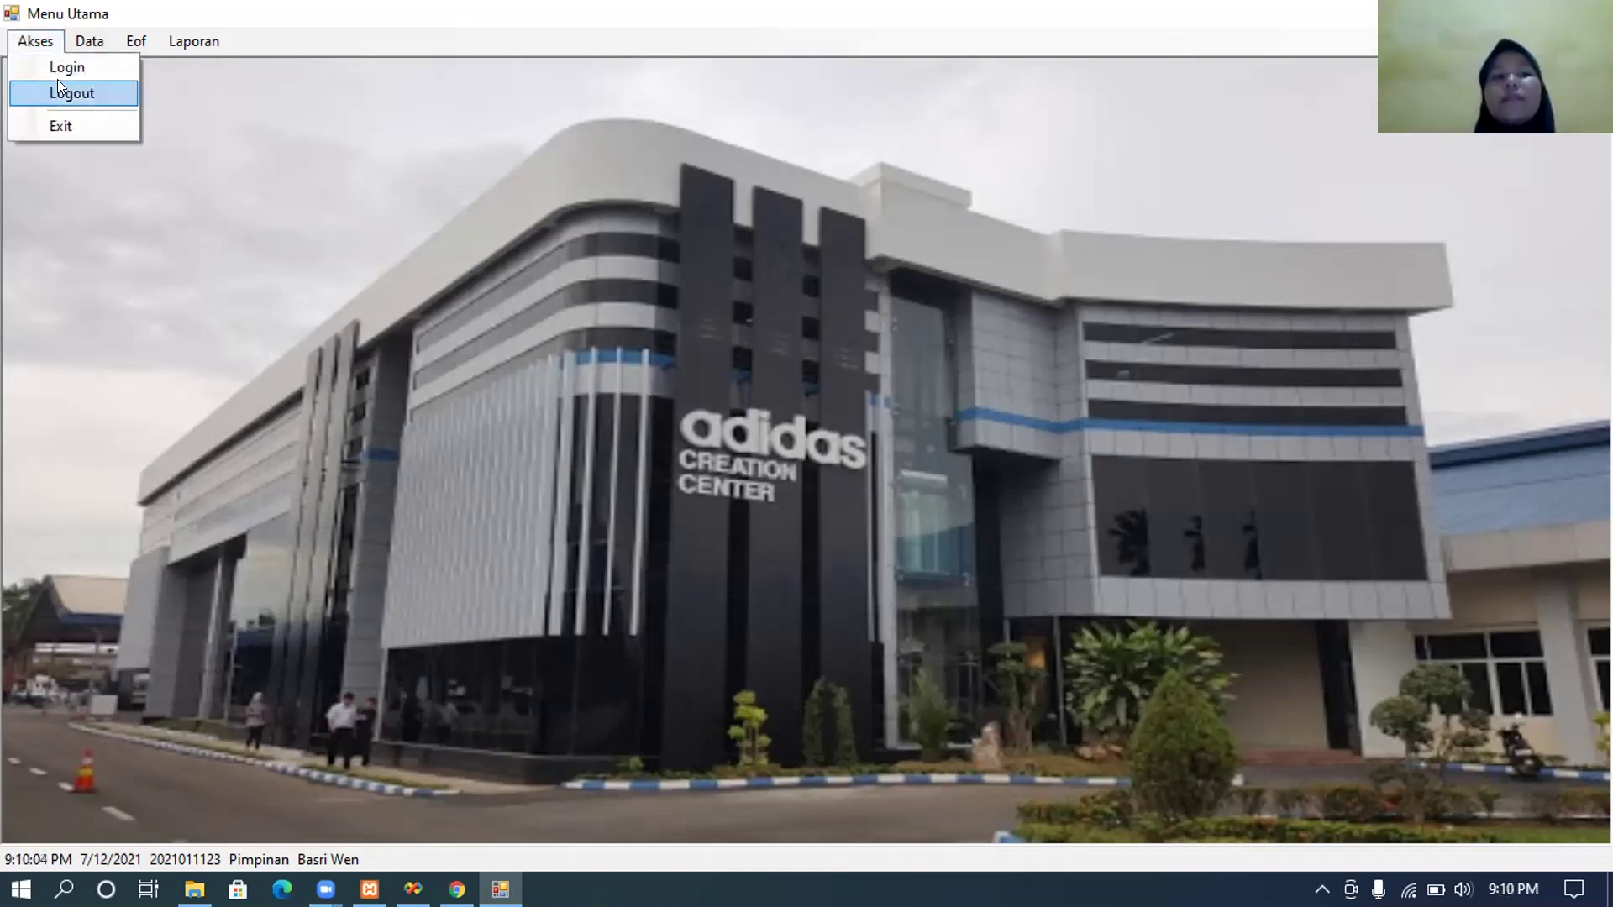
pyautogui.click(57, 79)
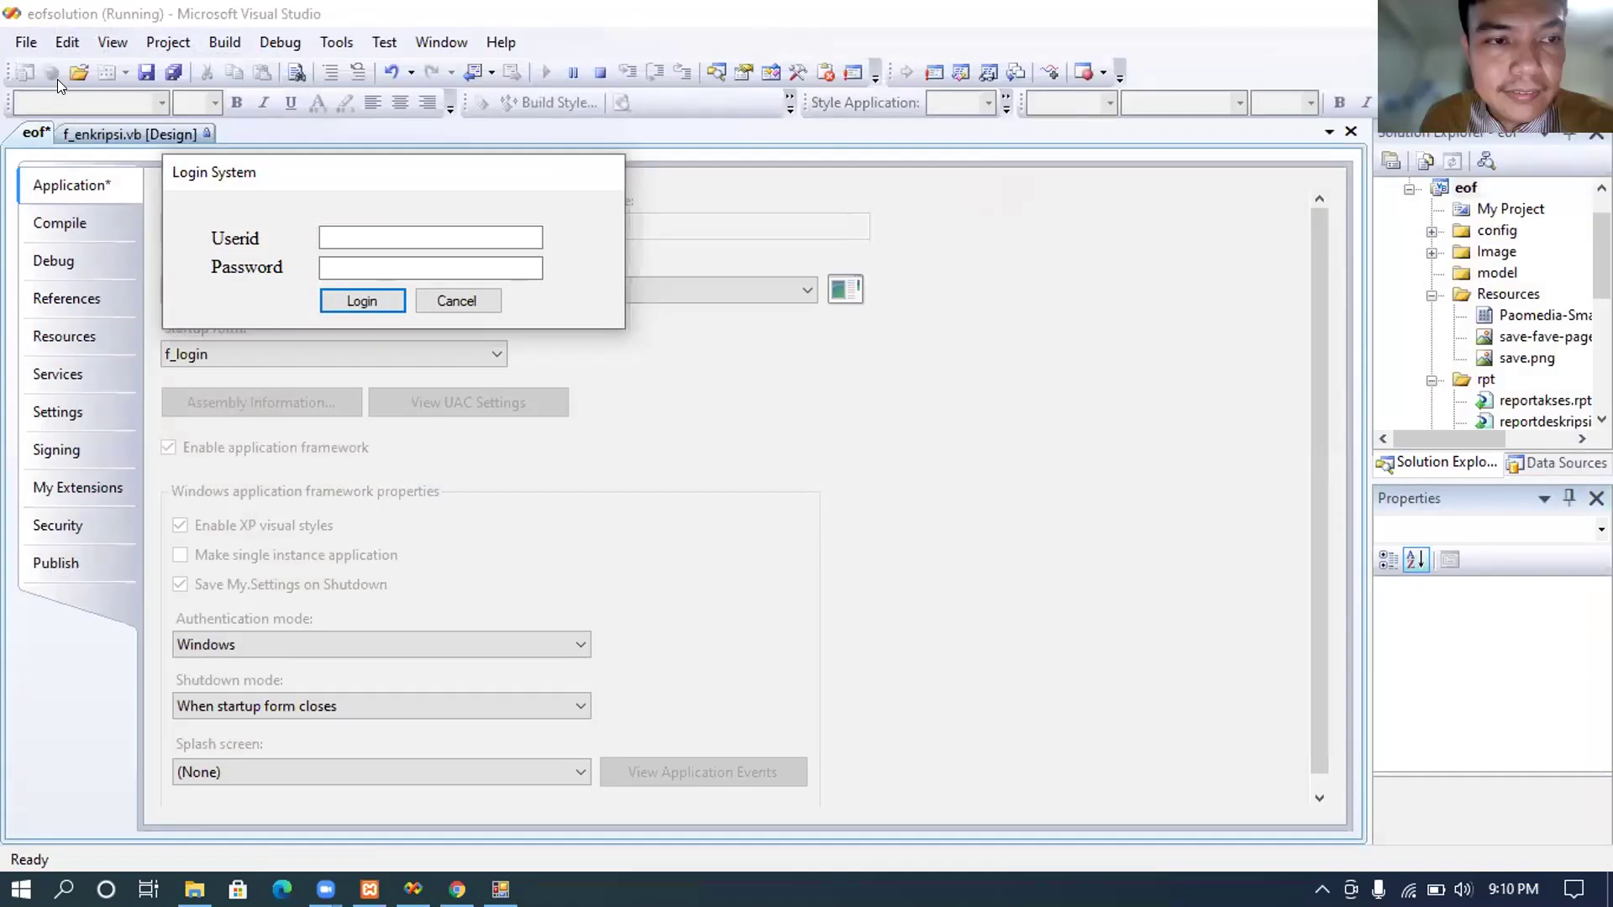
# Step: Attempt an eof login with the new user's userid and a password; it is rejected
pyautogui.click(360, 226)
pyautogui.write('2021070001')
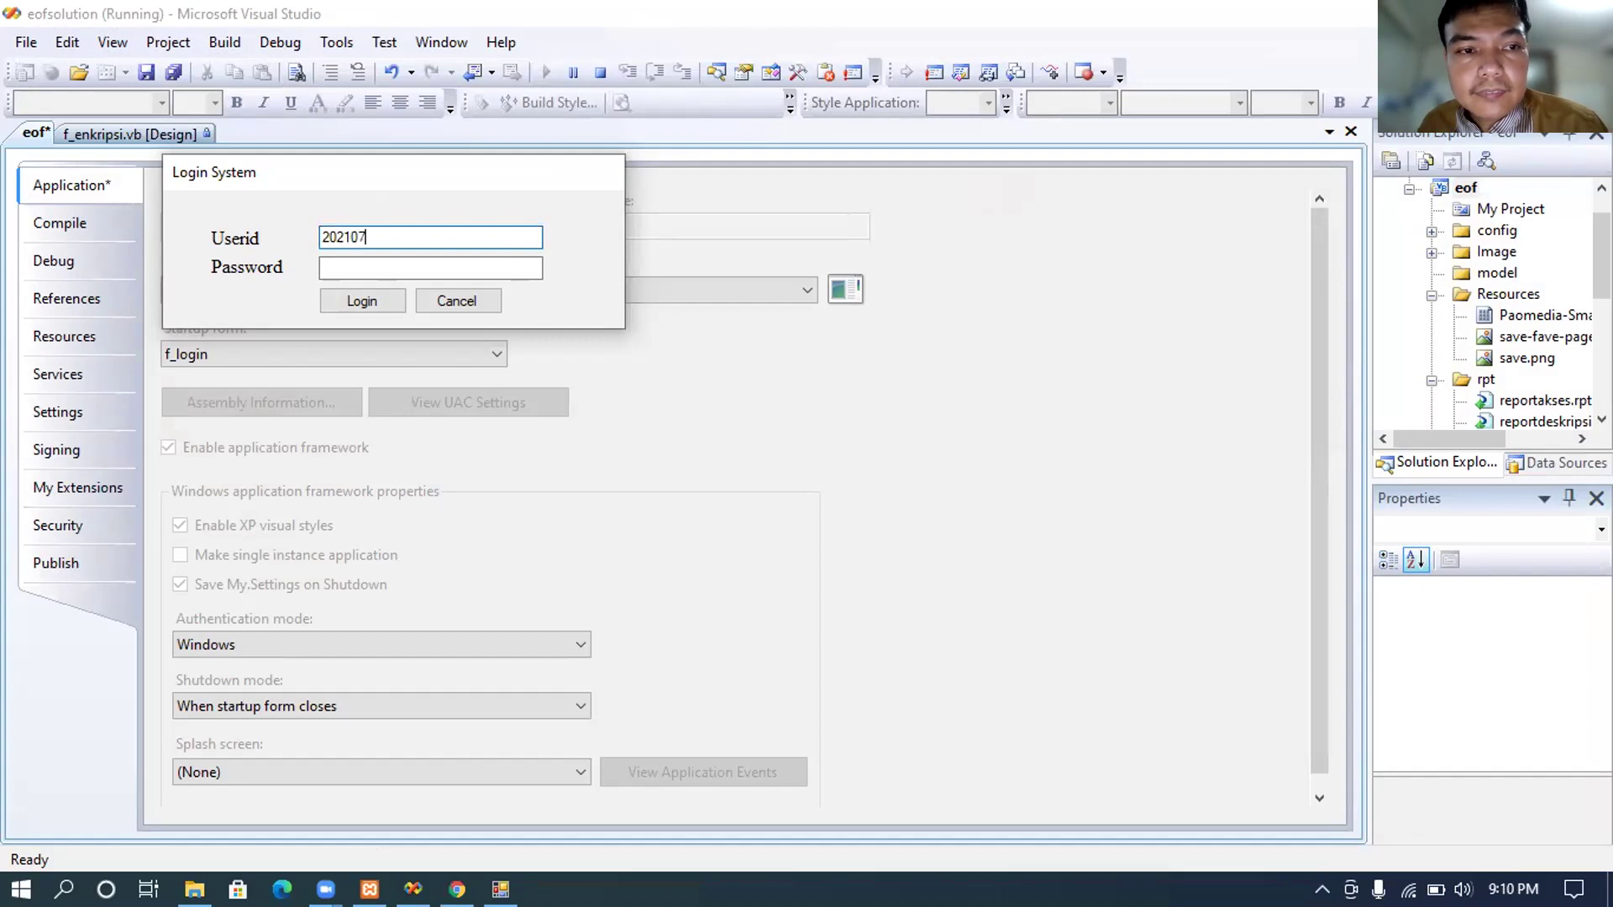
pyautogui.click(348, 264)
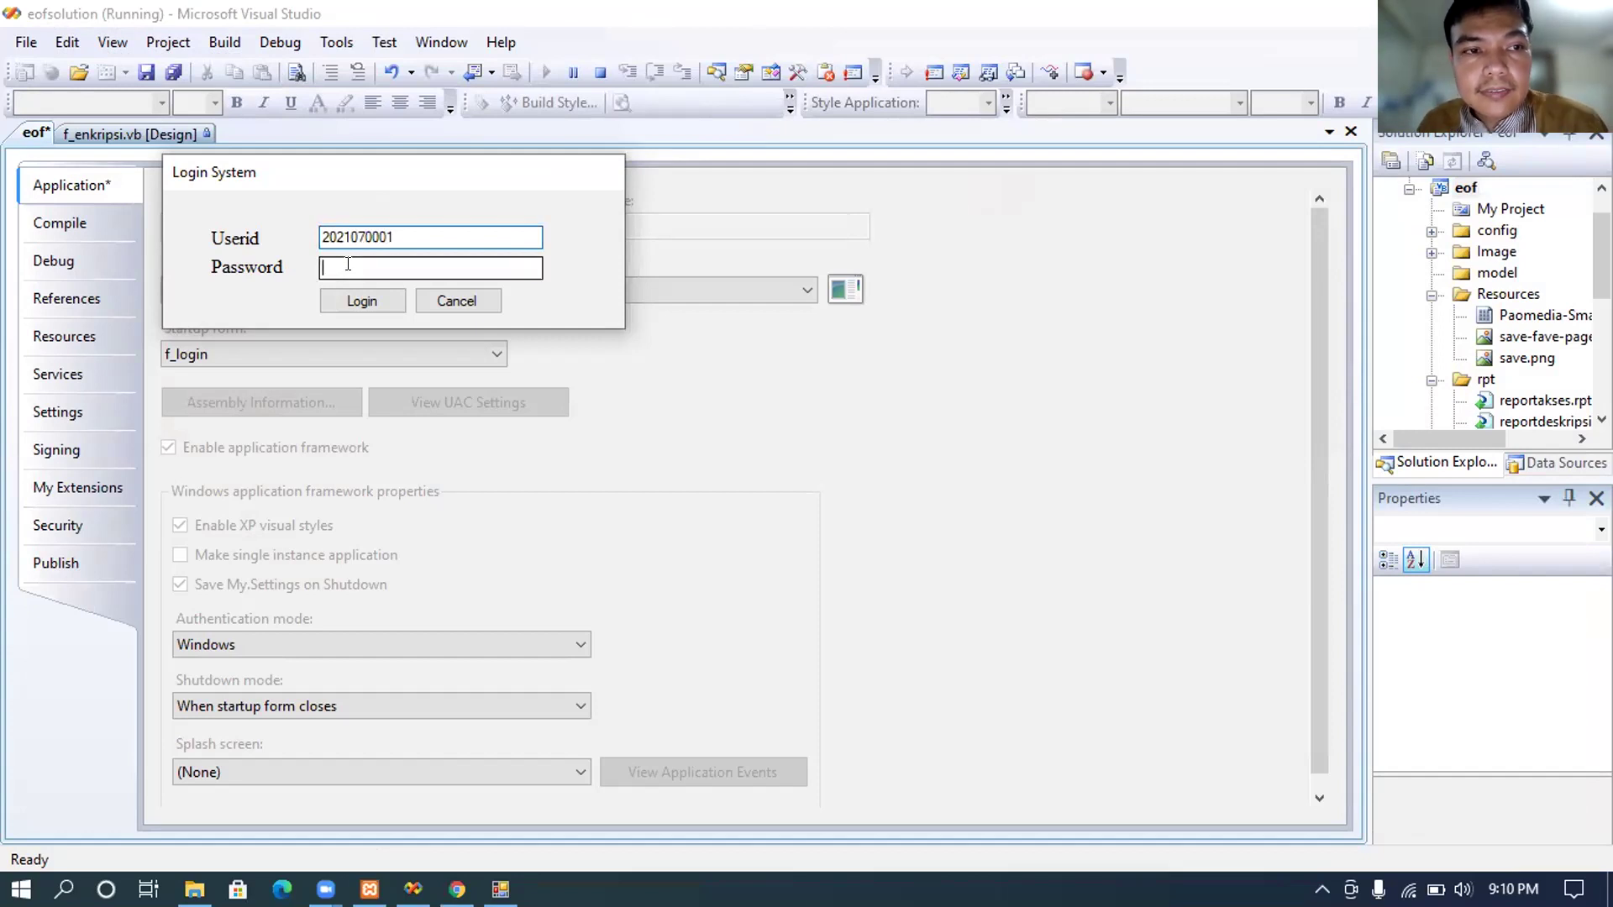
pyautogui.write('*****')
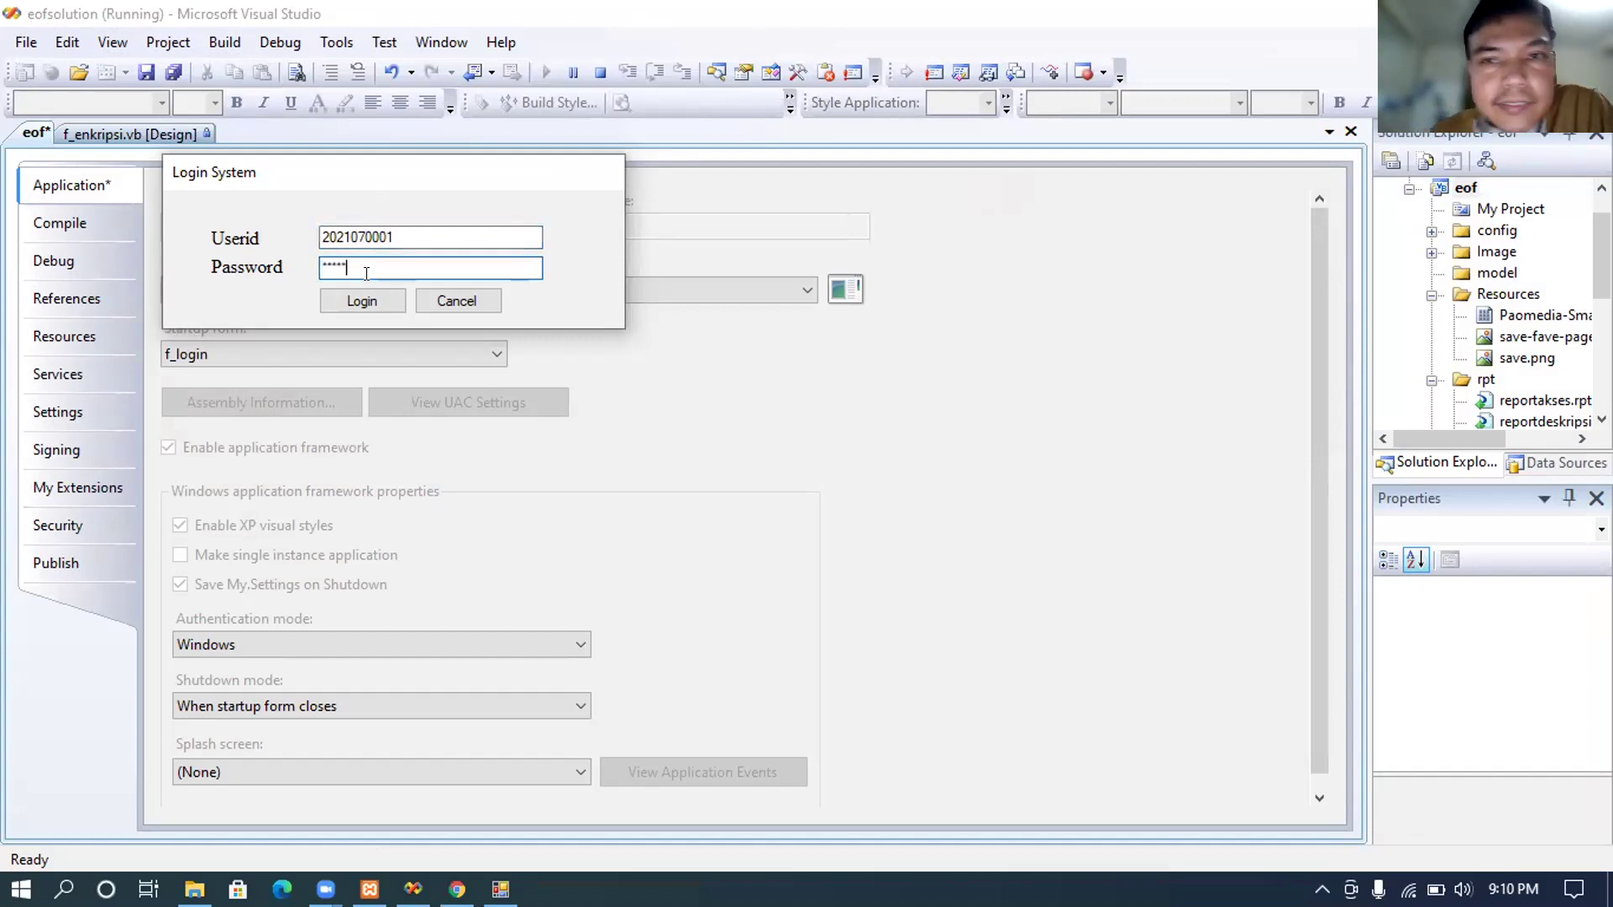
pyautogui.click(370, 292)
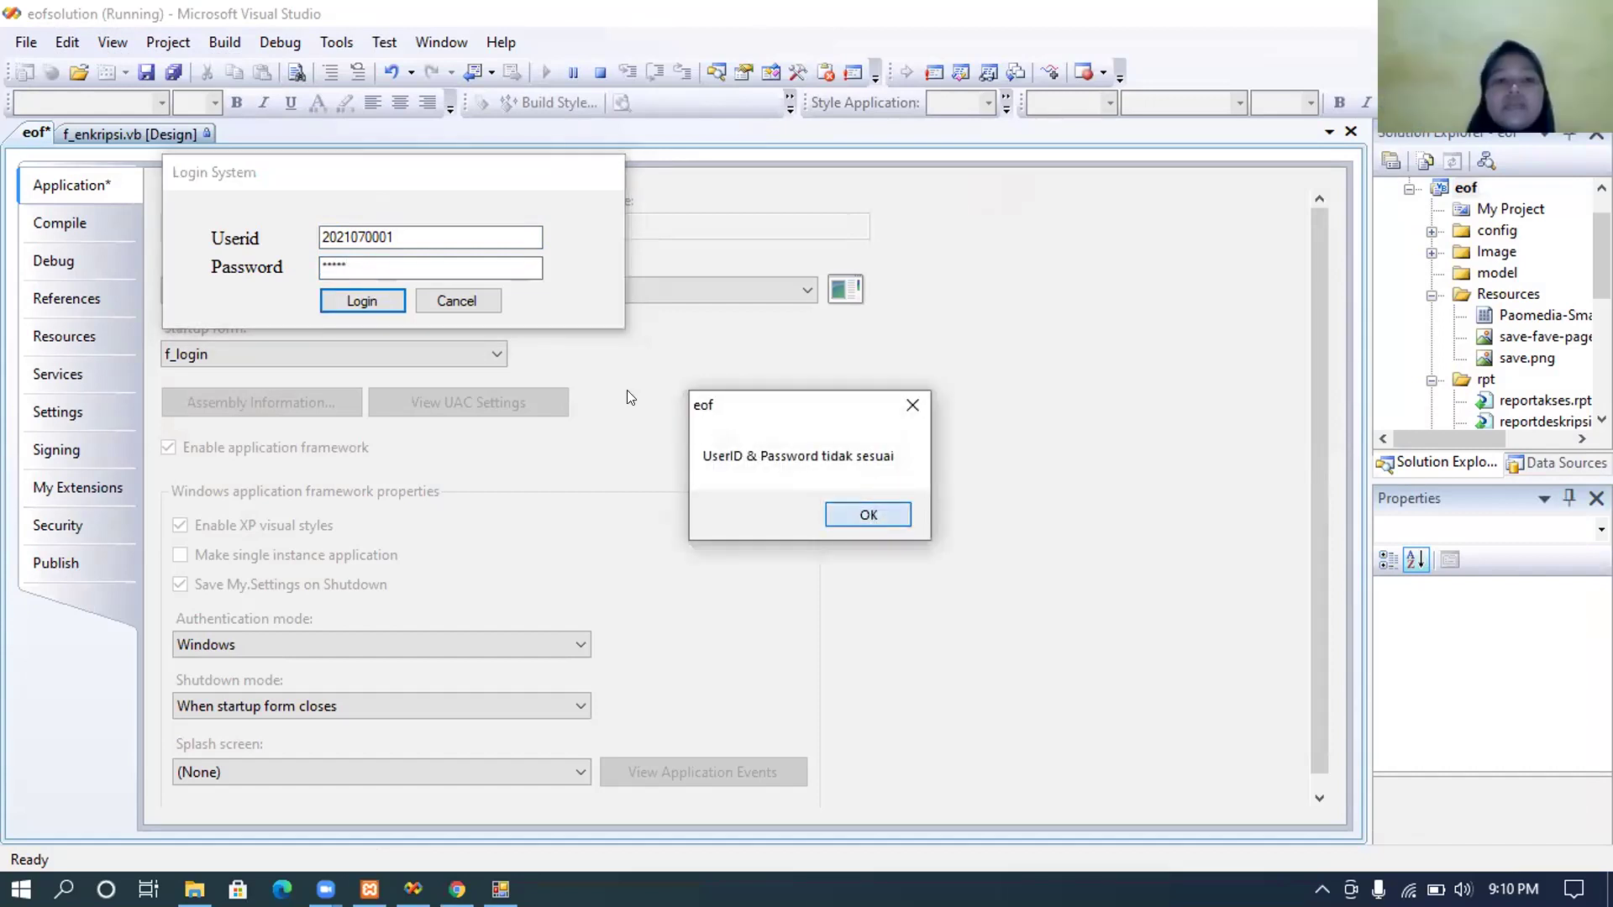
pyautogui.press('Return')
# Step: Retry the login with two more passwords, dismissing each 'UserID & Password tidak sesuai' error
pyautogui.write('******')
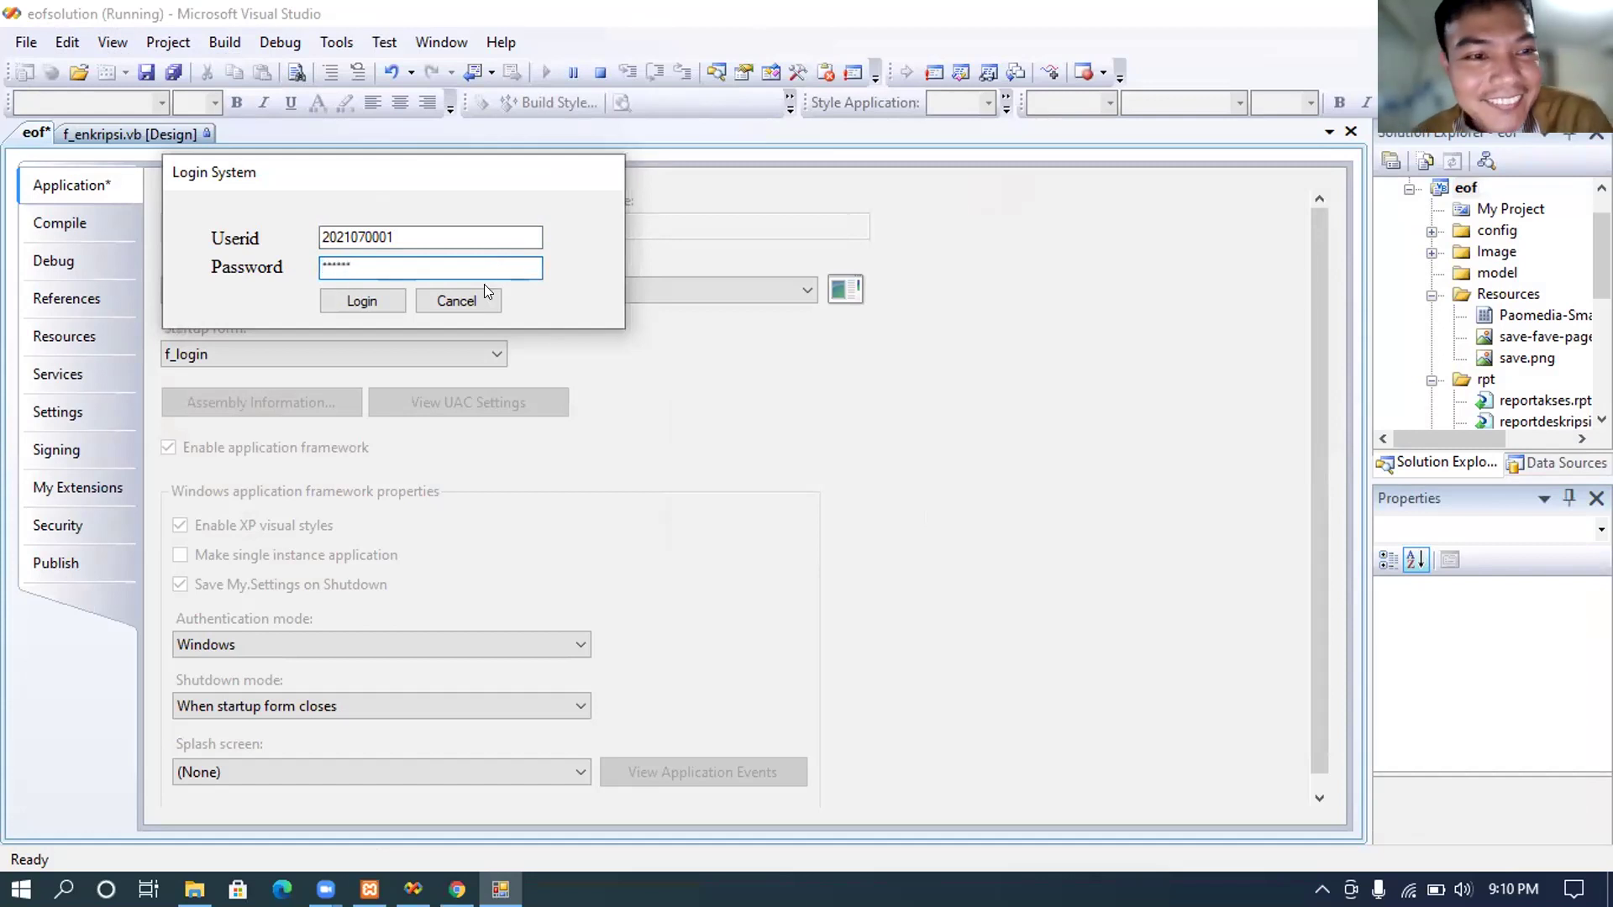
pyautogui.click(369, 304)
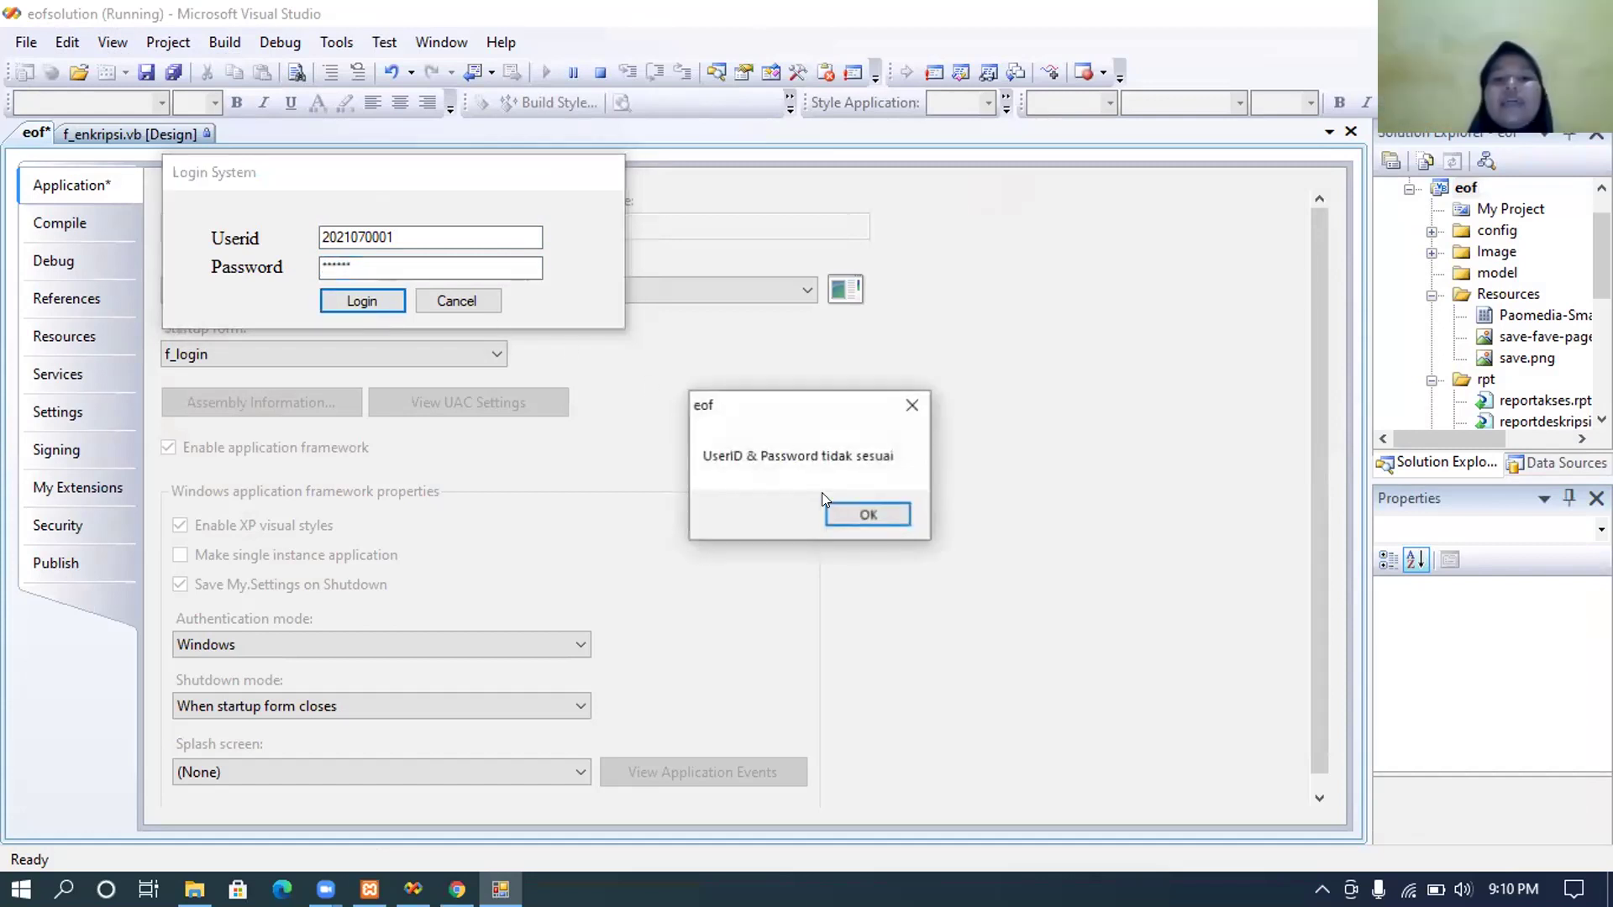
pyautogui.click(840, 519)
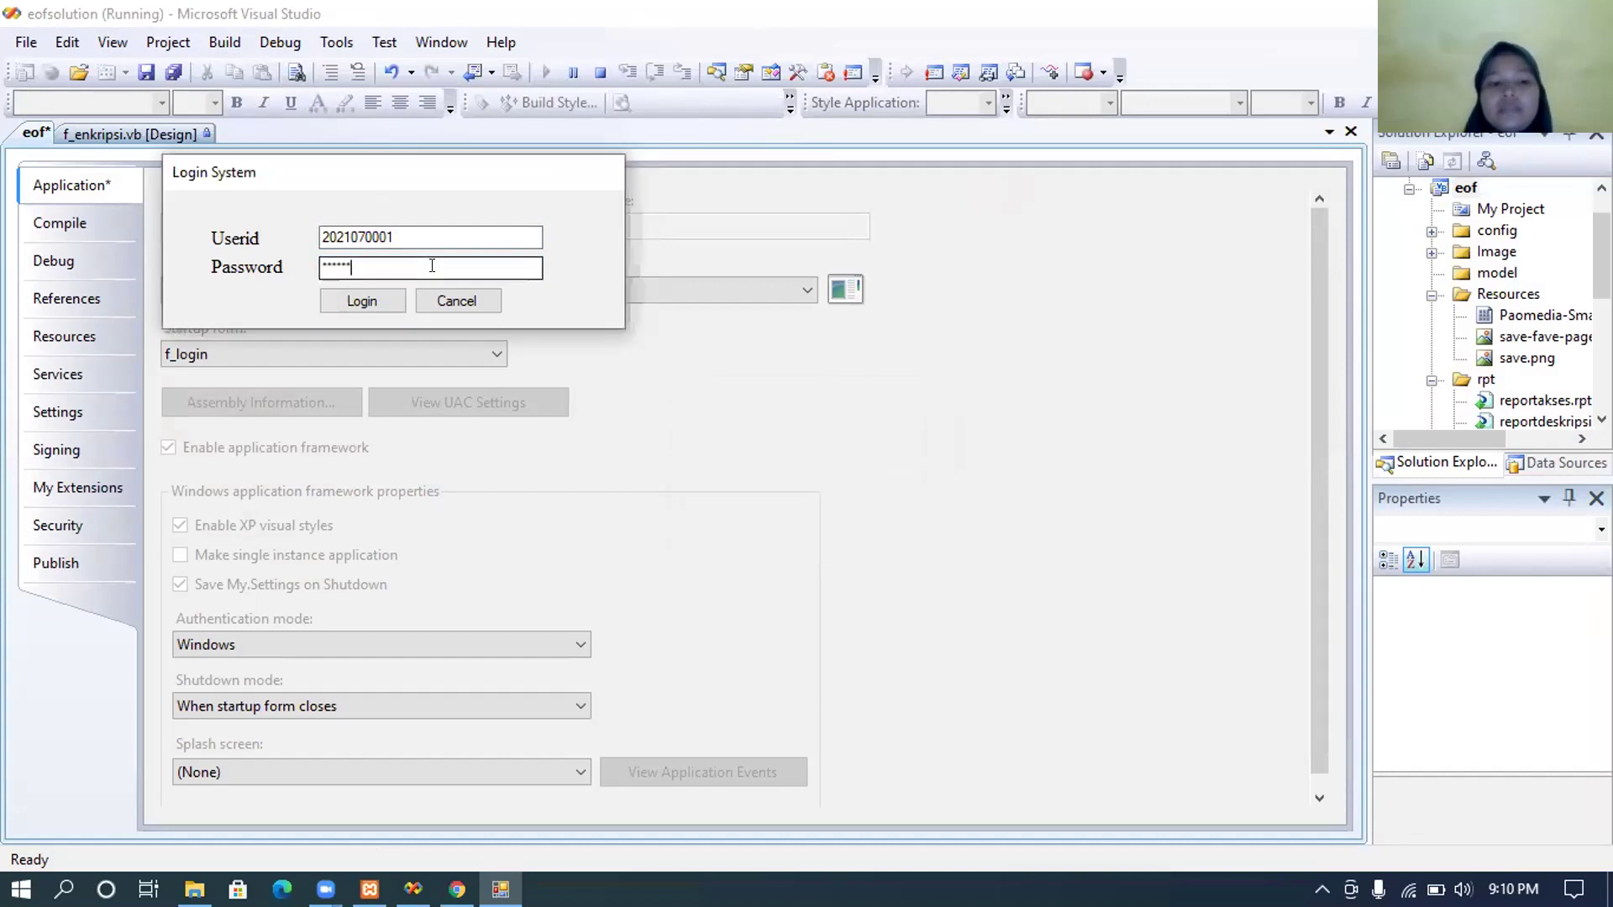
pyautogui.write('******')
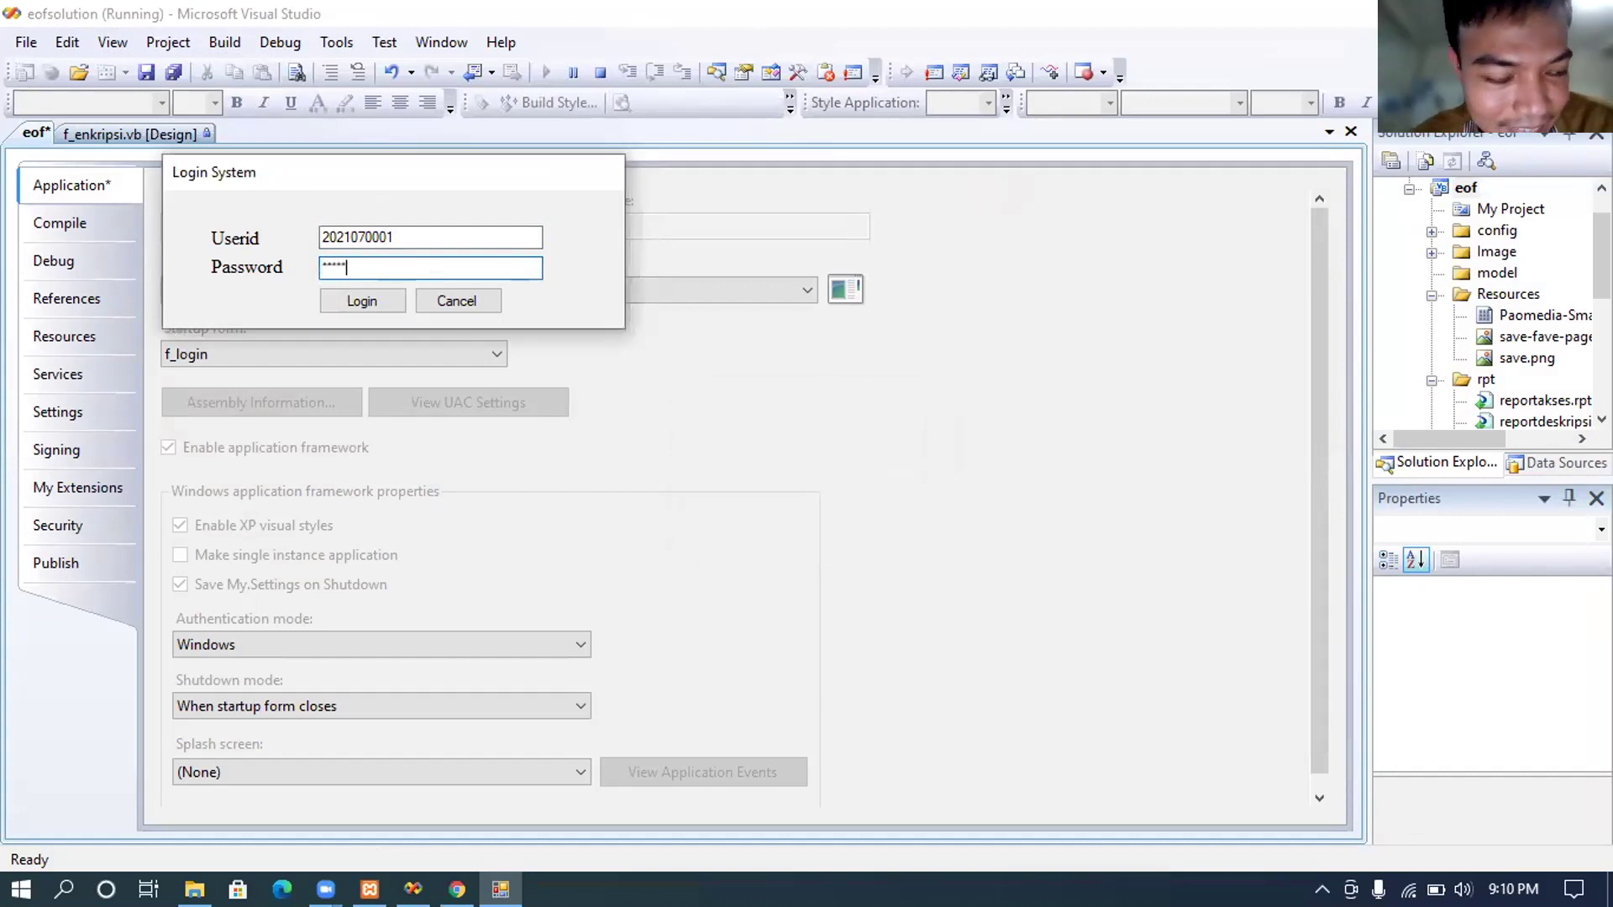
pyautogui.click(368, 306)
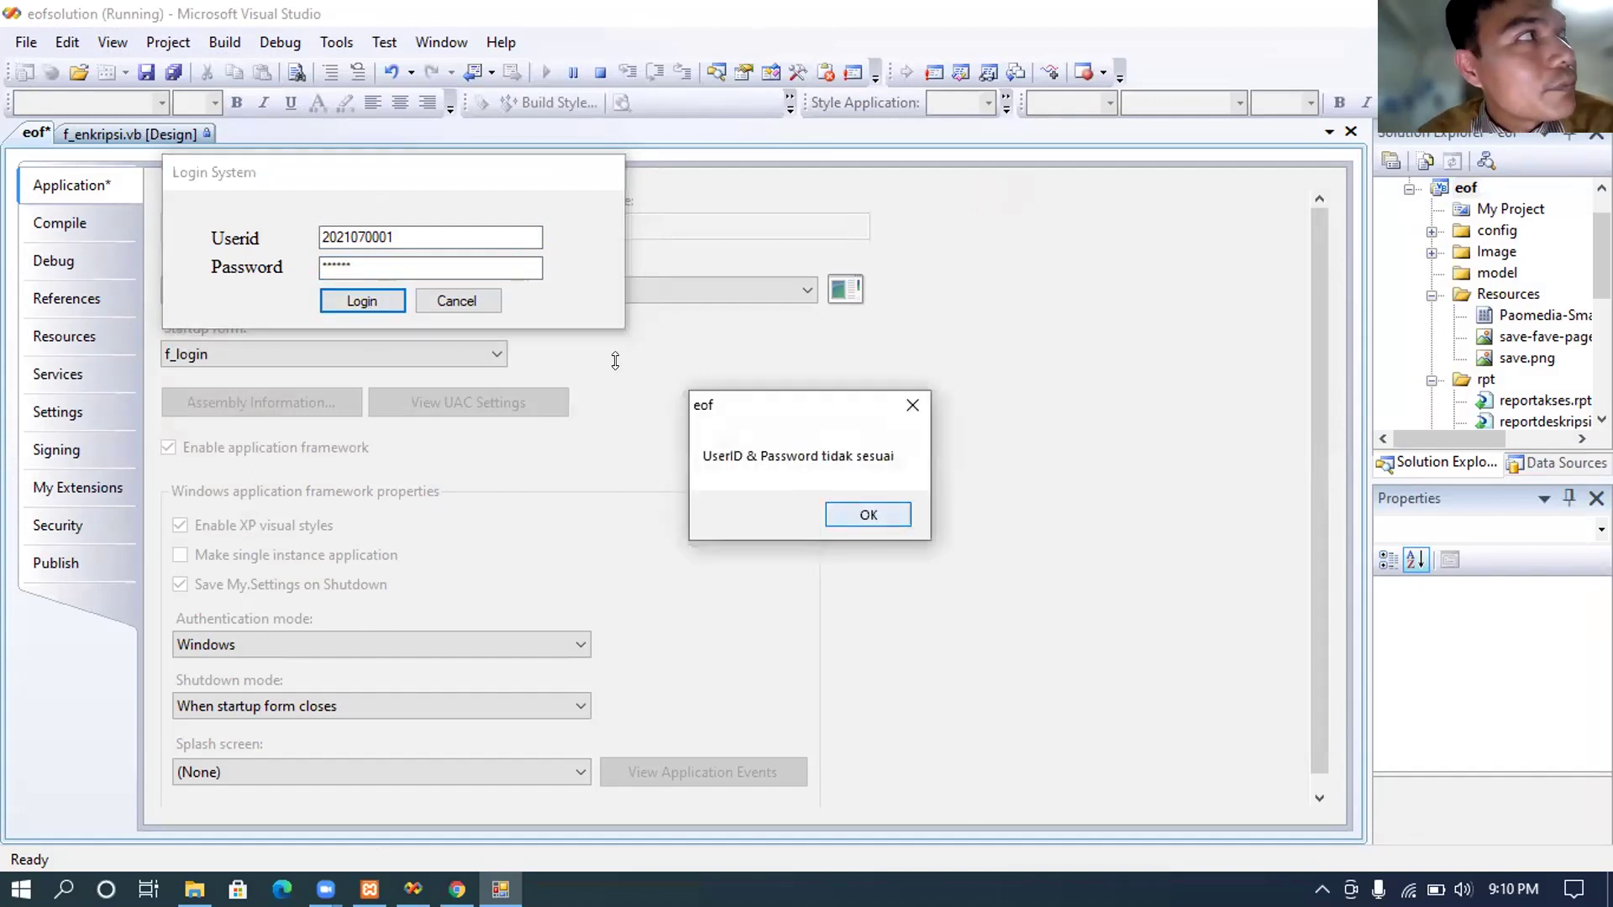
pyautogui.click(868, 515)
# Step: Clear the password field, retype a password and retry; the login still fails
pyautogui.doubleClick(499, 267)
pyautogui.press('BackSpace')
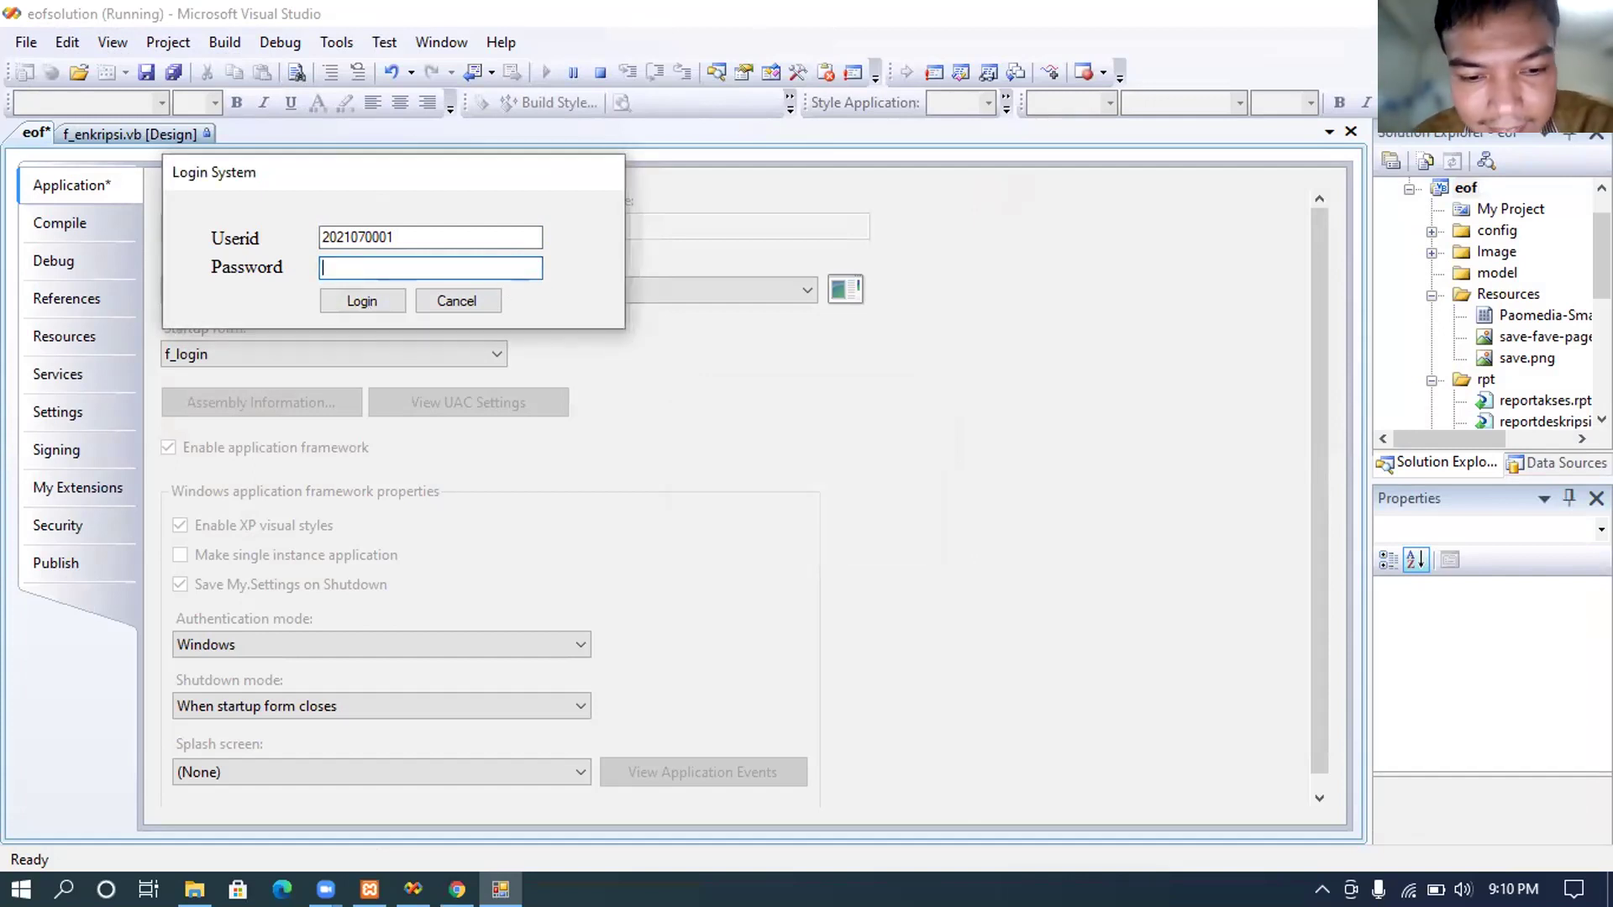
pyautogui.write('******')
pyautogui.click(380, 299)
pyautogui.click(877, 514)
# Step: Try one final password, dismiss the failure, and bring the Chrome tbuser table forward
pyautogui.doubleClick(405, 265)
pyautogui.press('BackSpace')
pyautogui.write('*****')
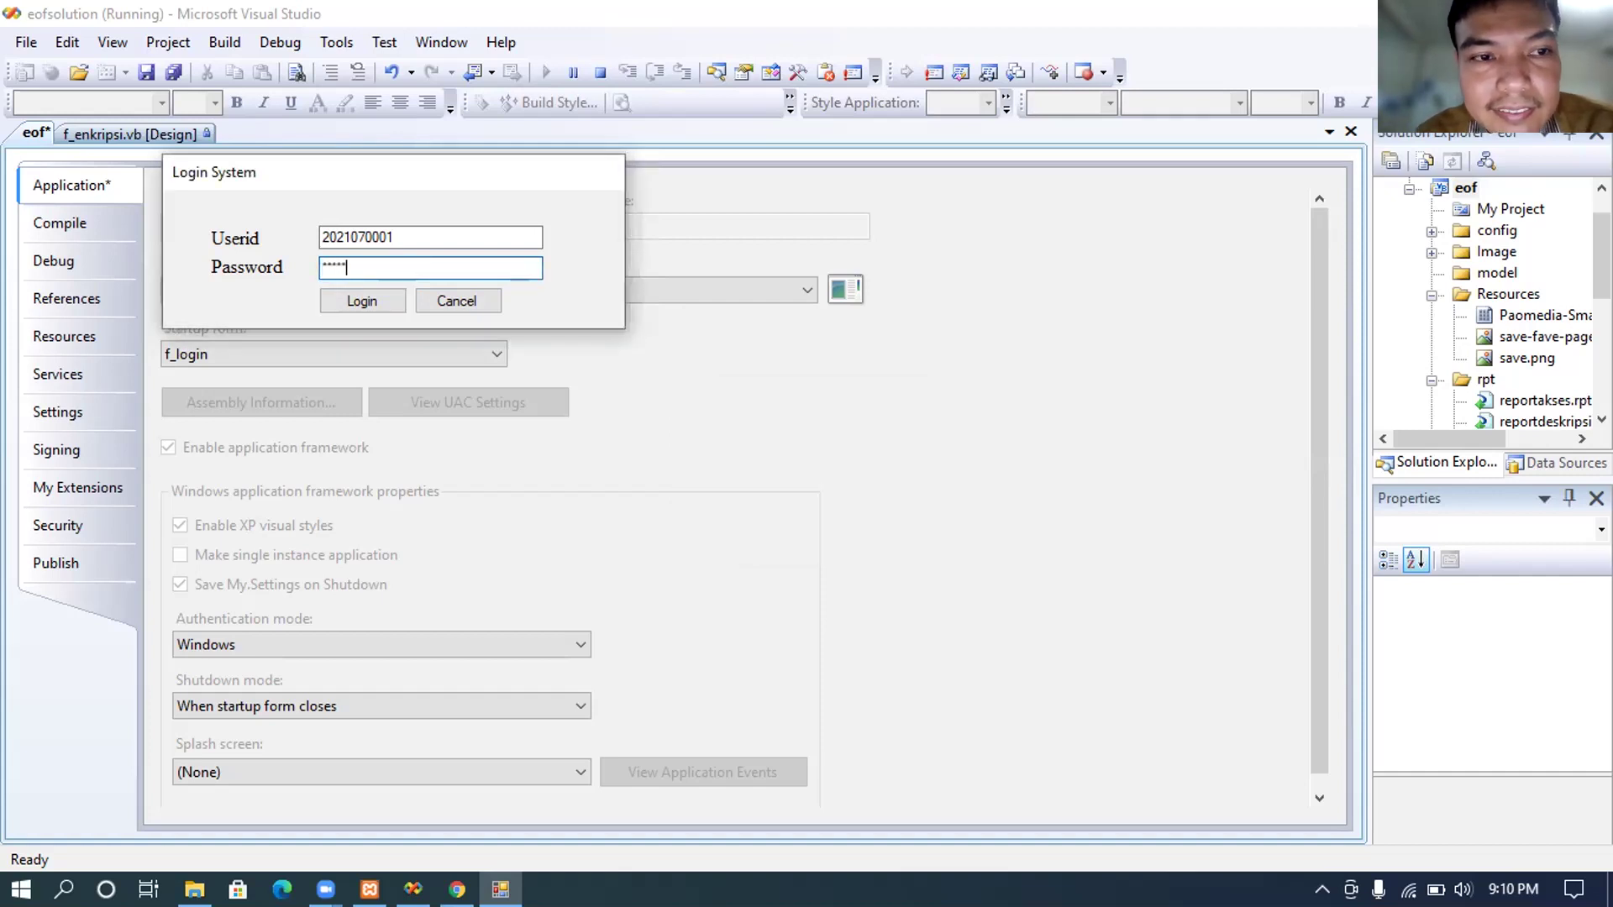
pyautogui.click(378, 304)
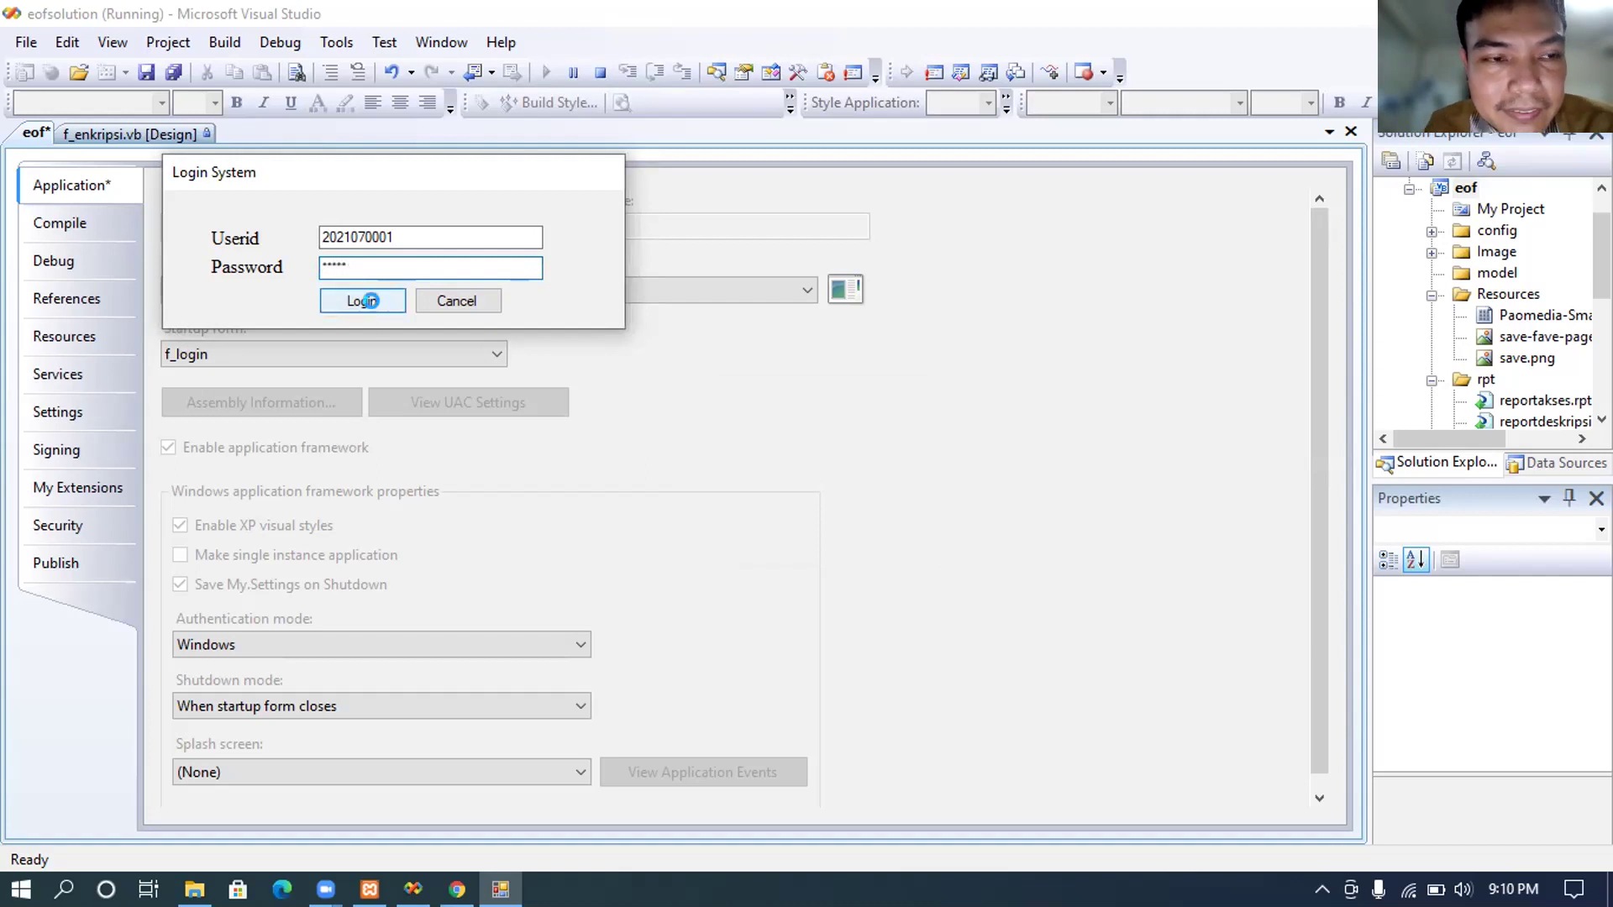
pyautogui.click(842, 512)
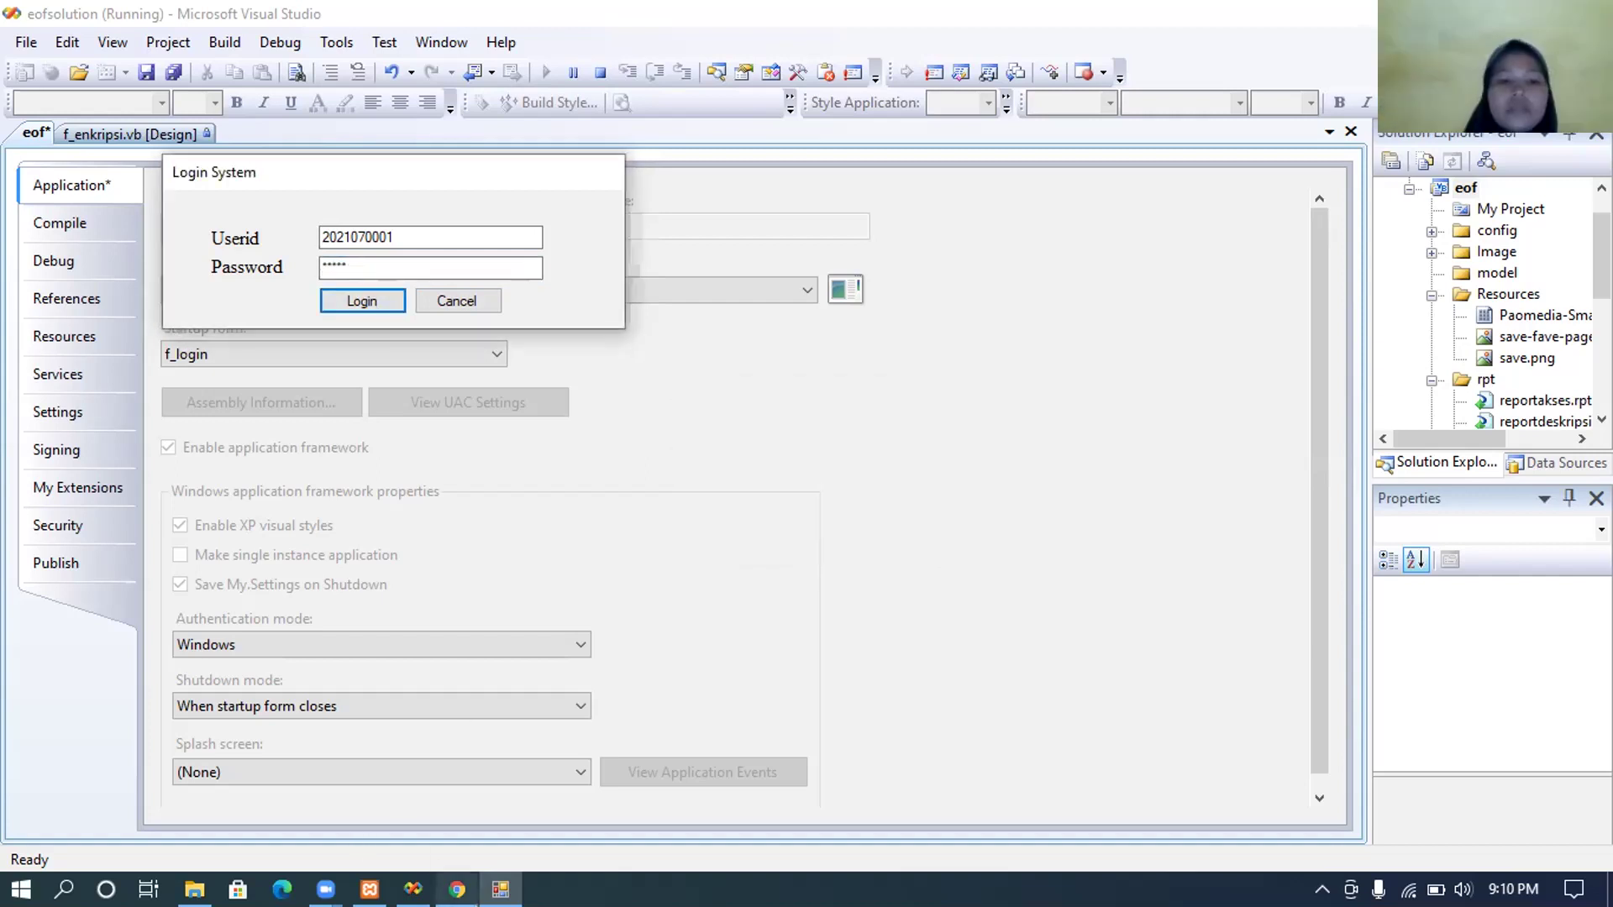
pyautogui.click(457, 889)
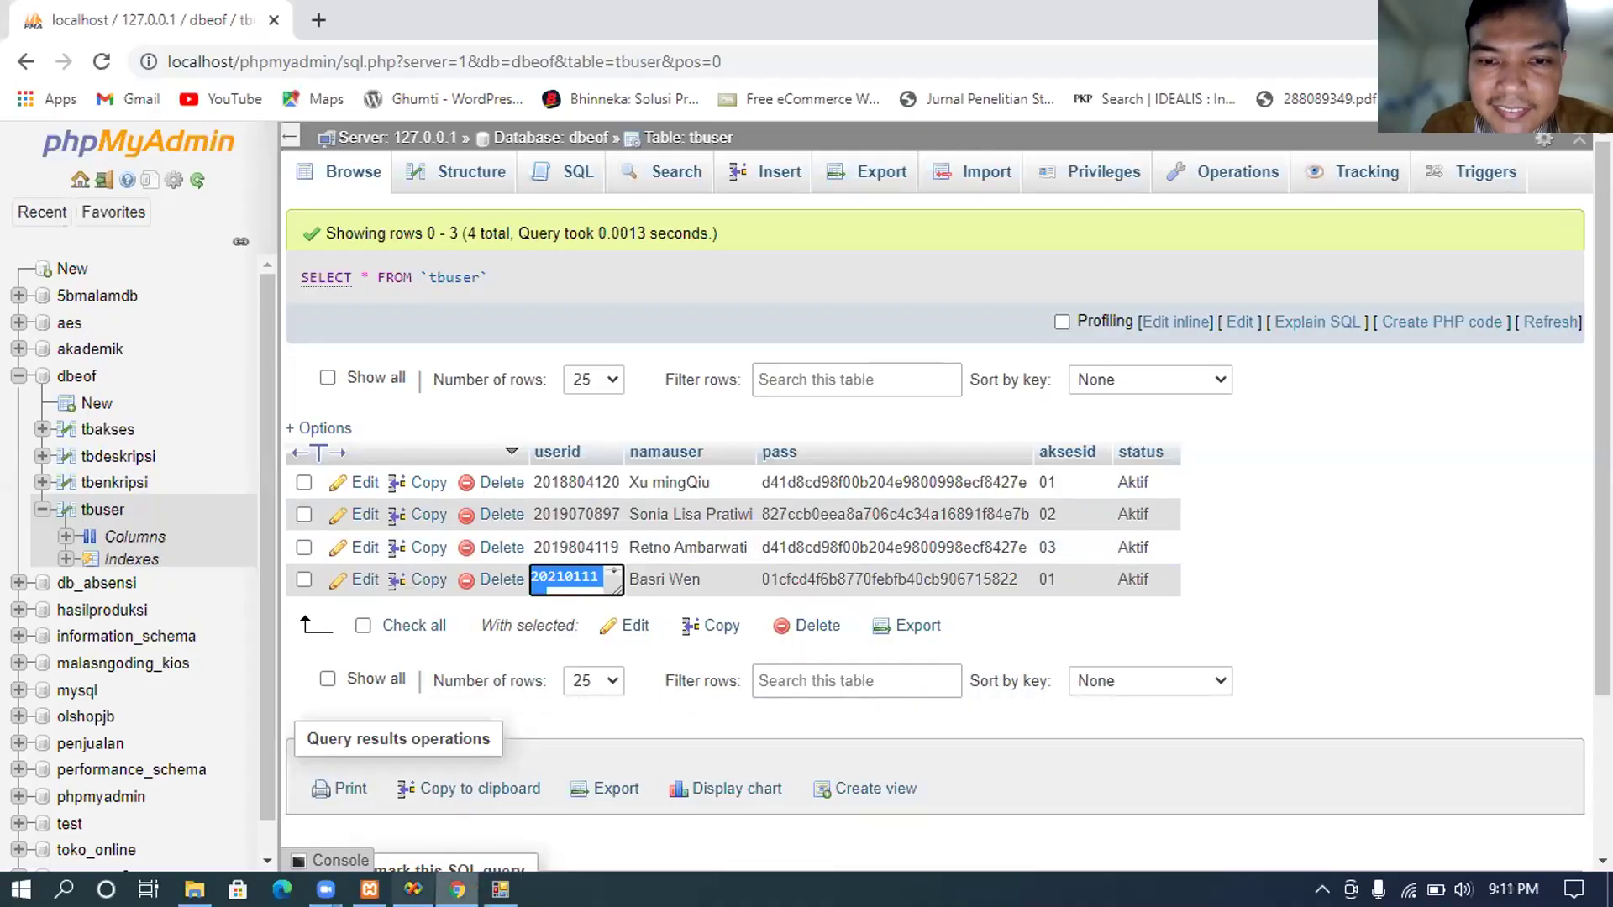
# Step: Switch to the eof login form and back to the phpMyAdmin tbuser table
pyautogui.click(412, 889)
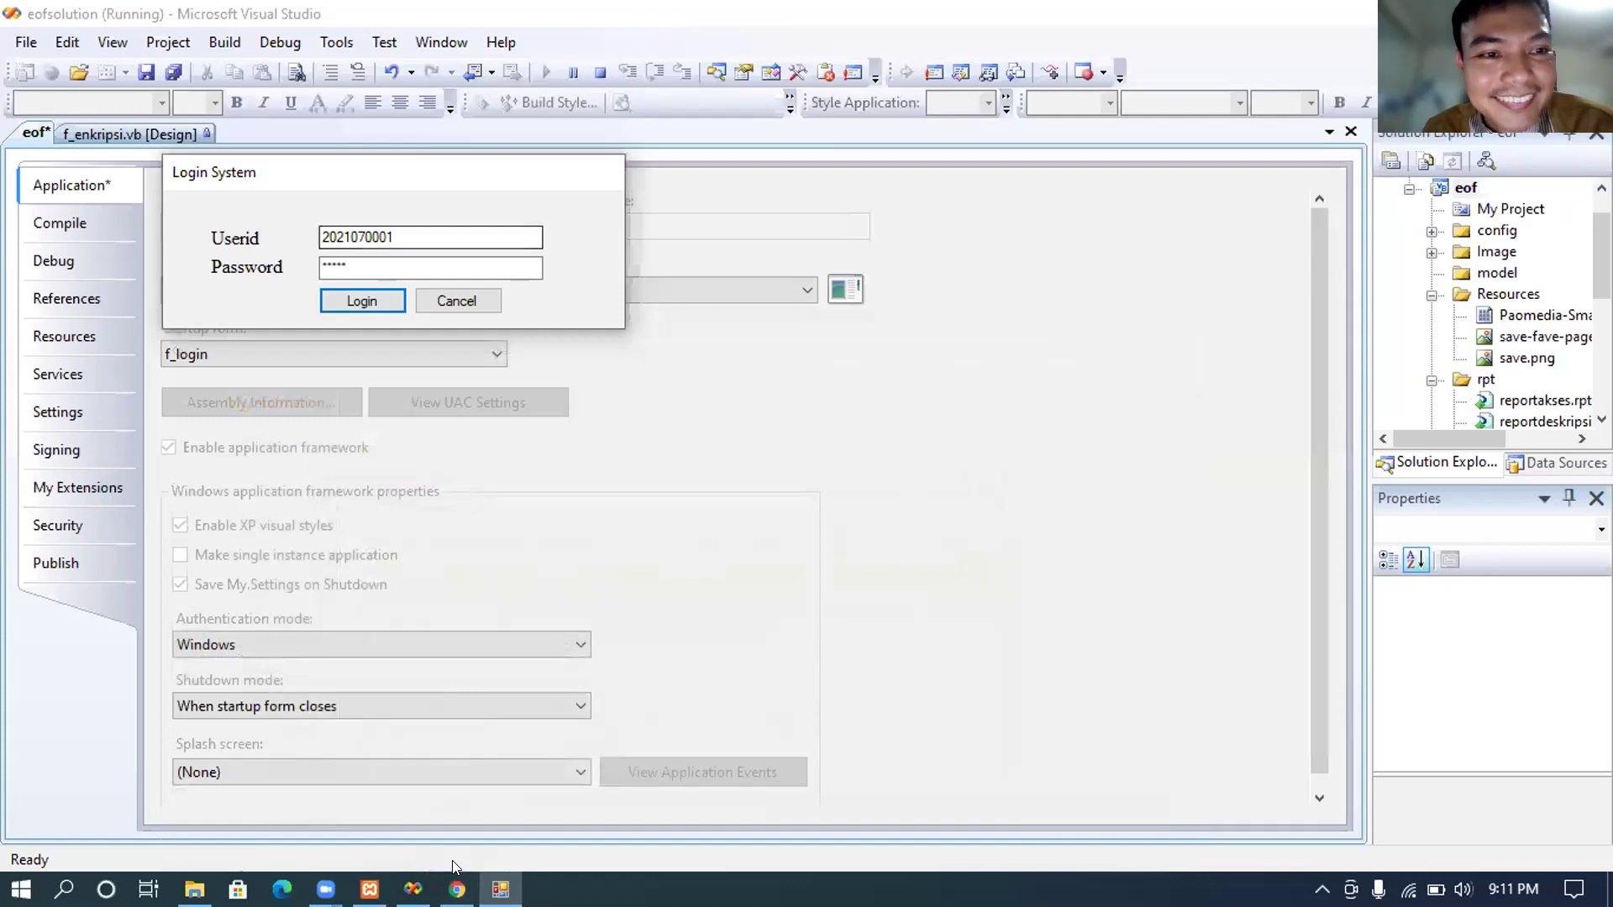
pyautogui.hotkey('alt', 'Tab')
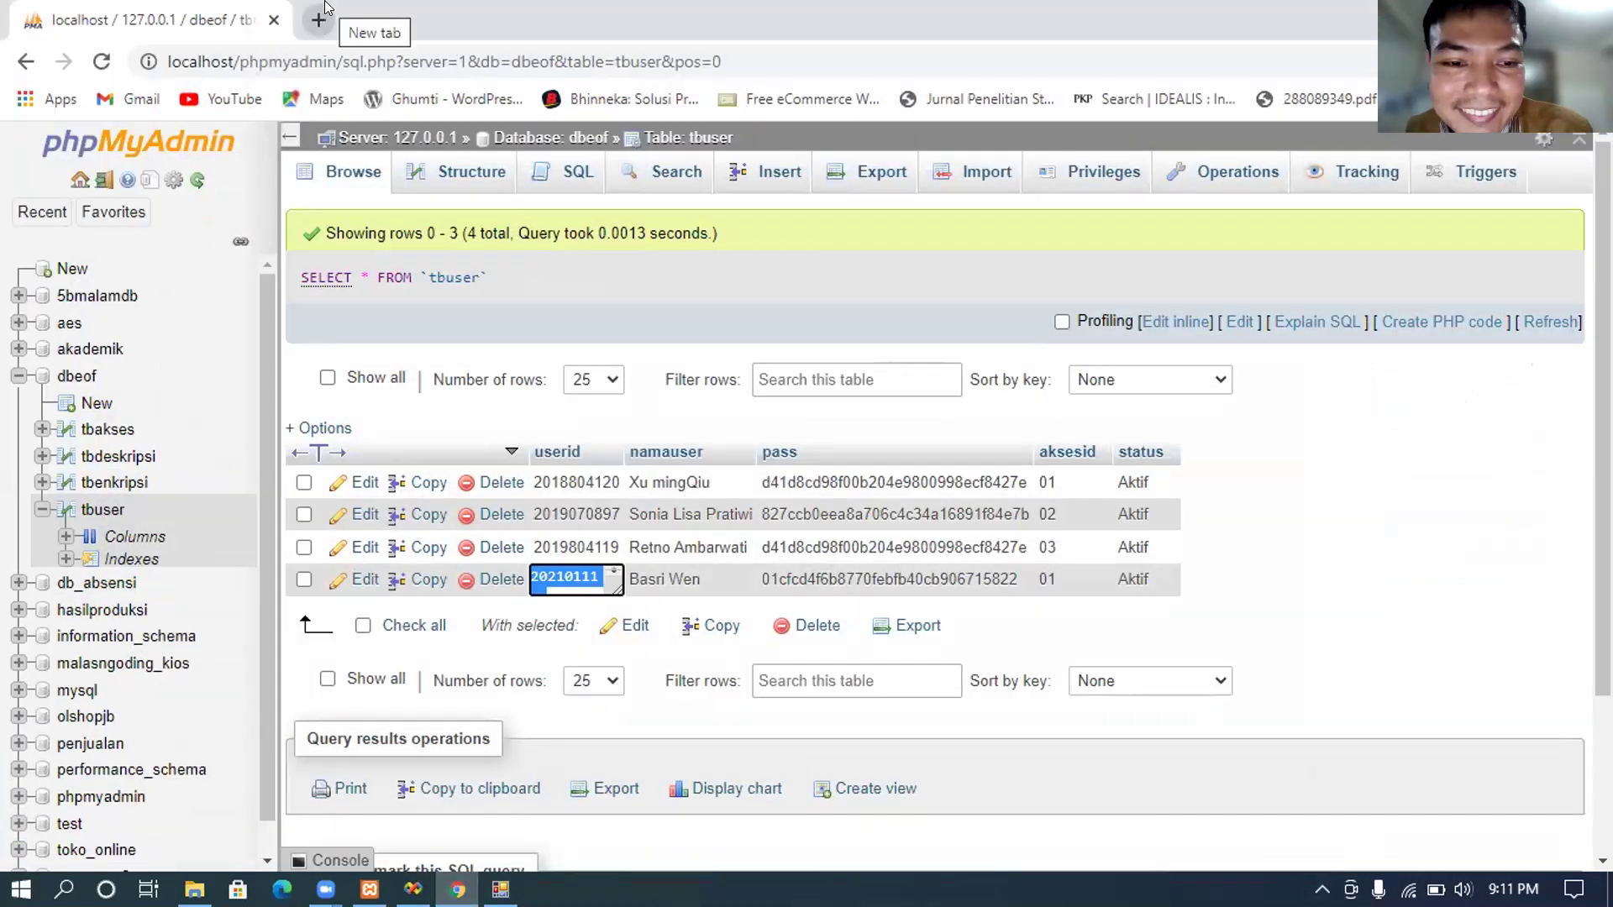
# Step: Load md5online.org's MD5 Decryption page in a new tab and scroll to its hash field
pyautogui.click(324, 7)
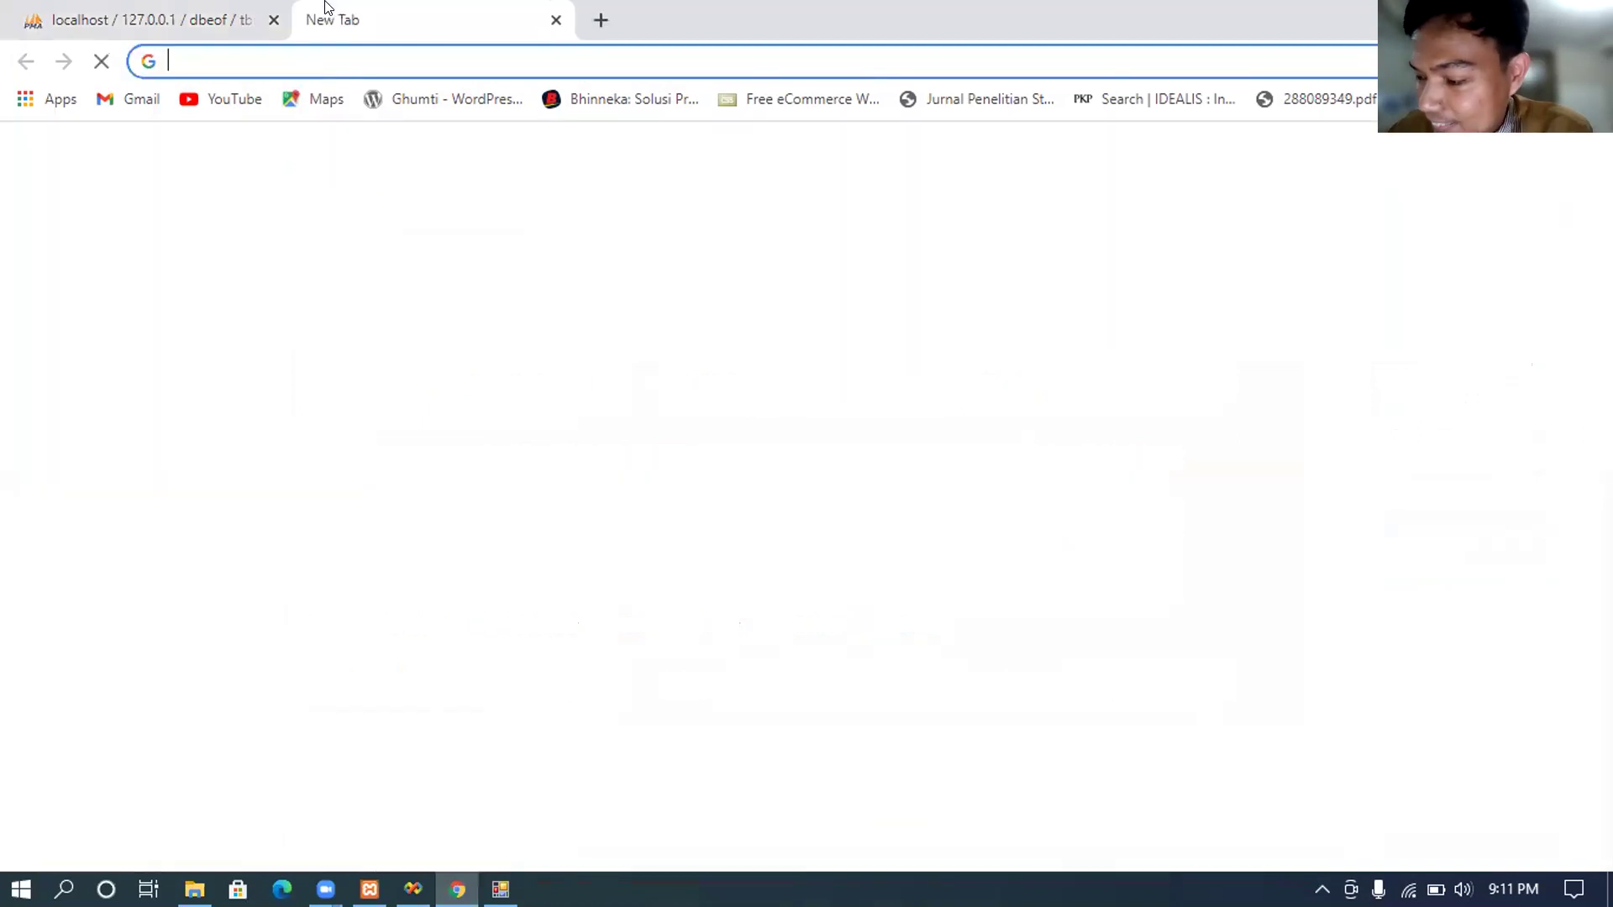
pyautogui.write('m')
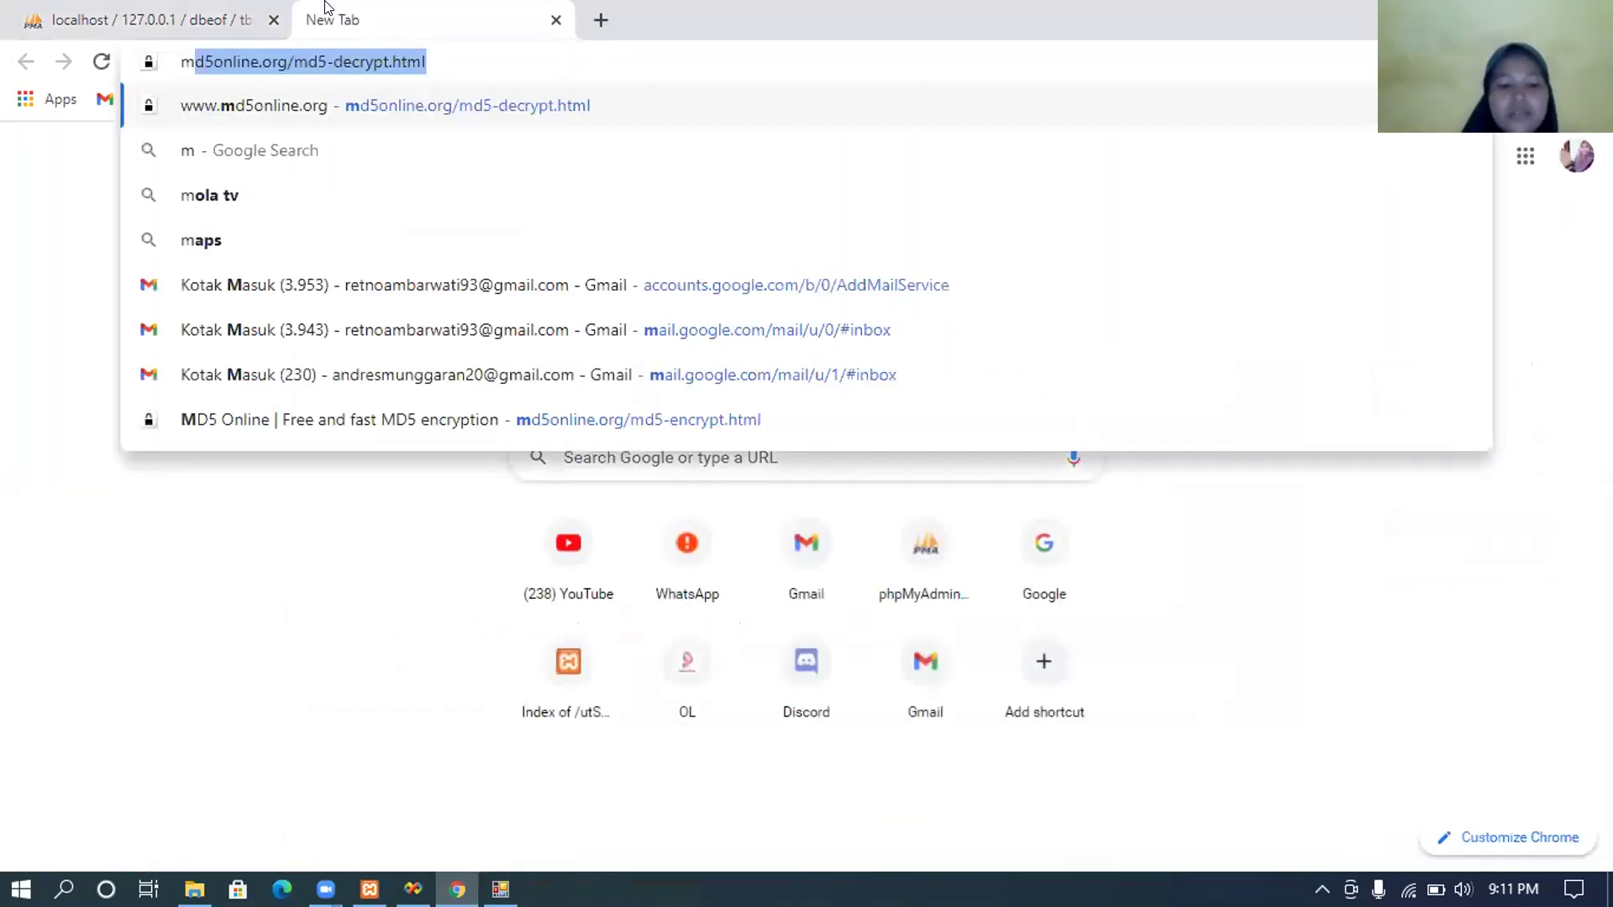
pyautogui.write('d5')
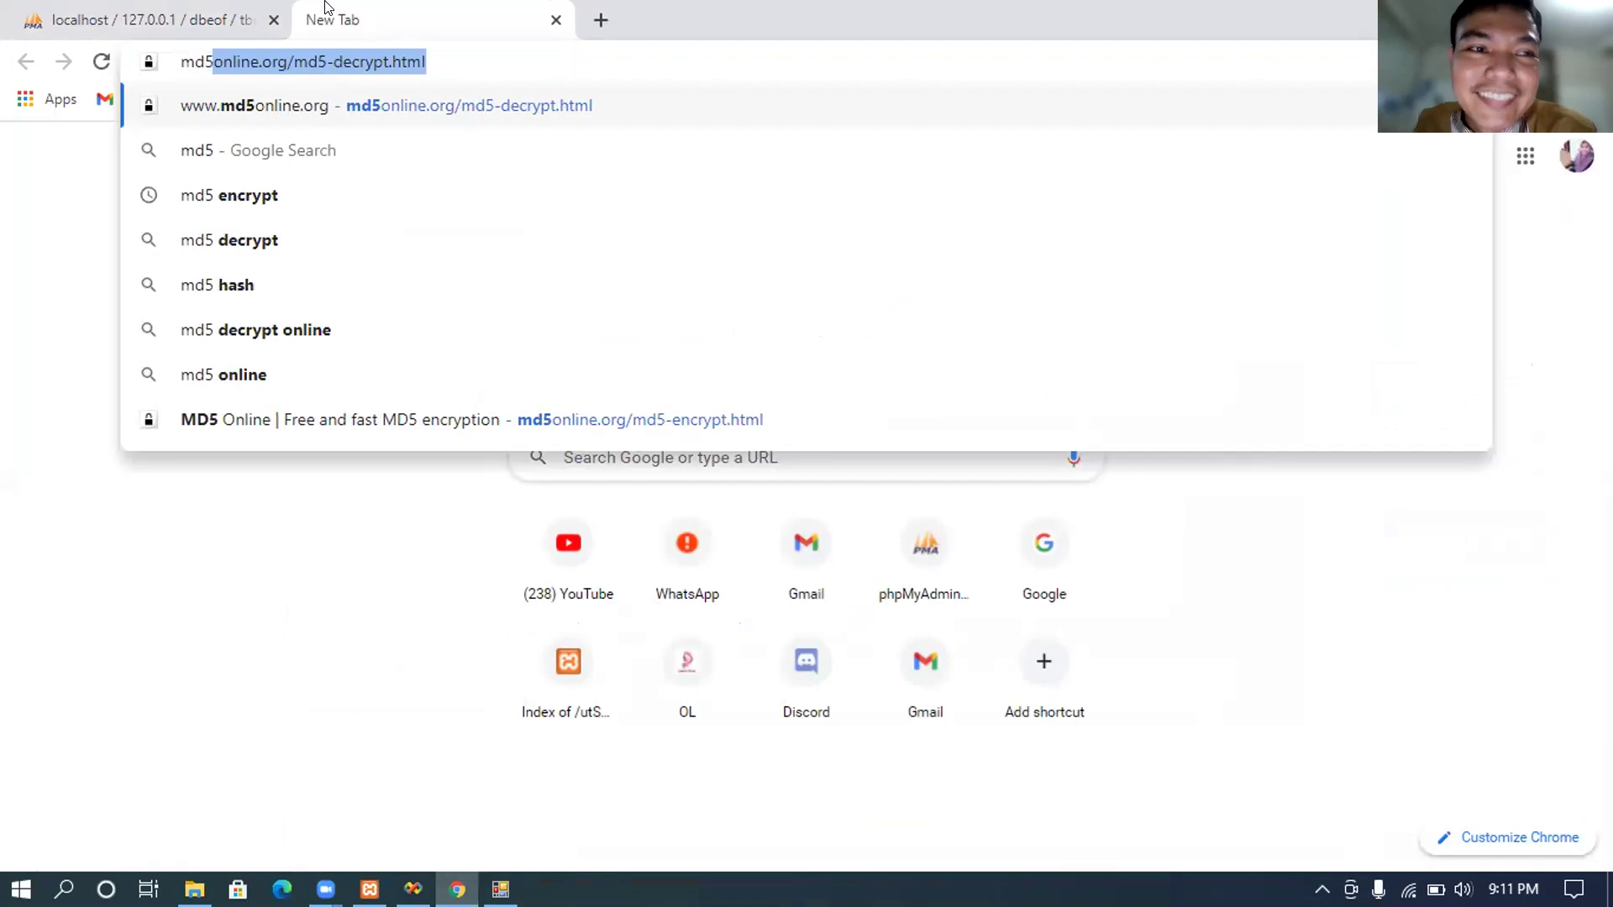
pyautogui.press('Return')
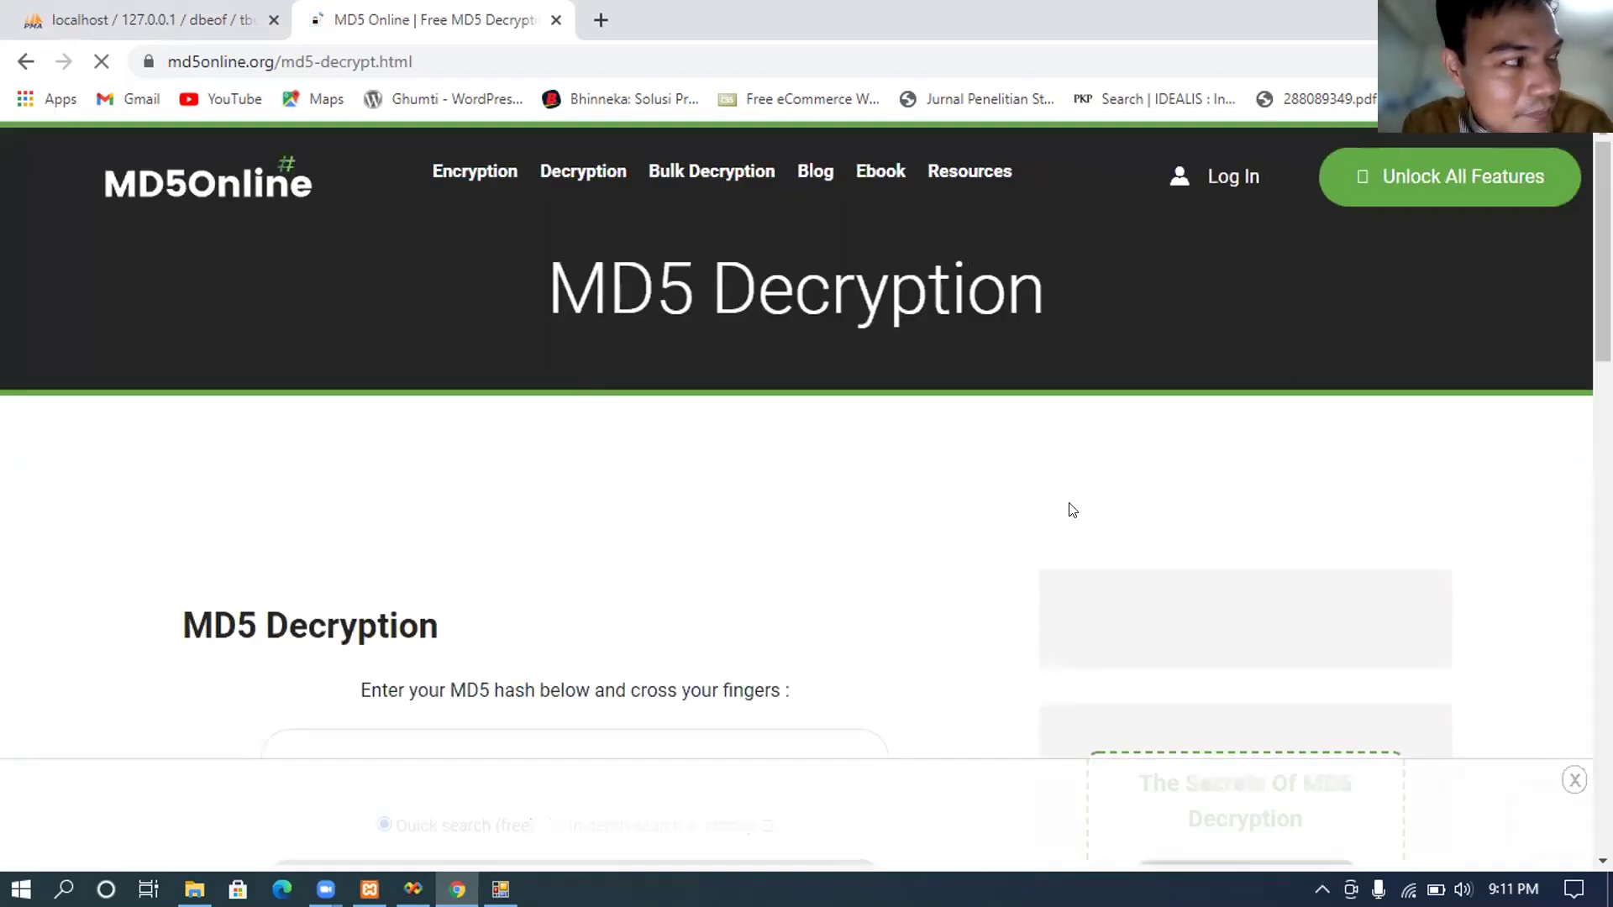
pyautogui.scroll(-3, 797, 495)
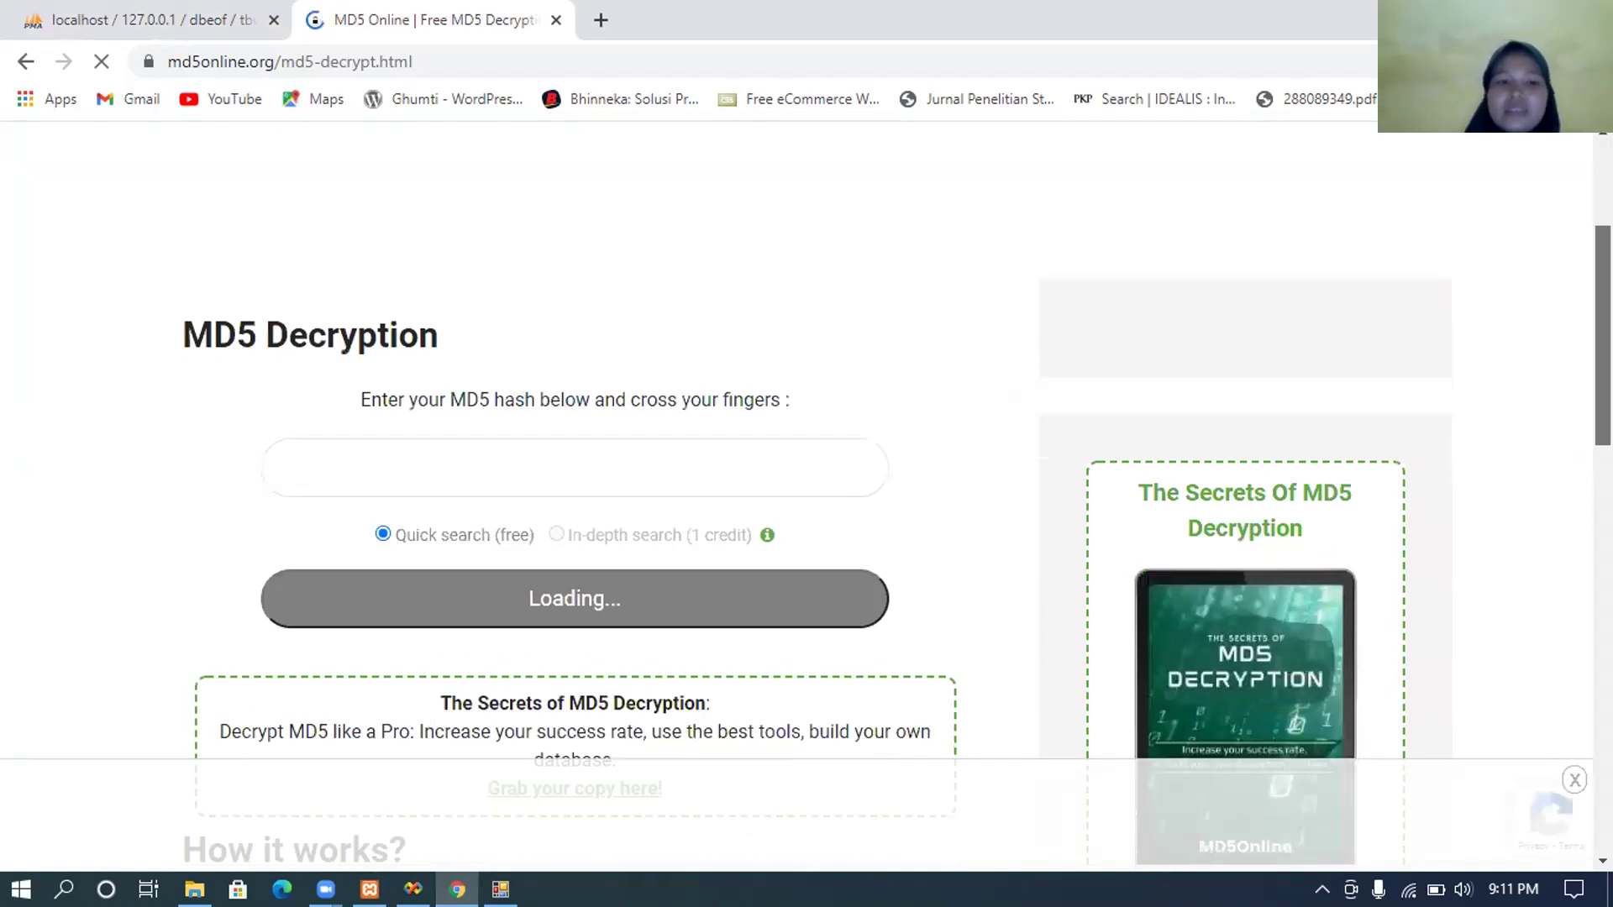
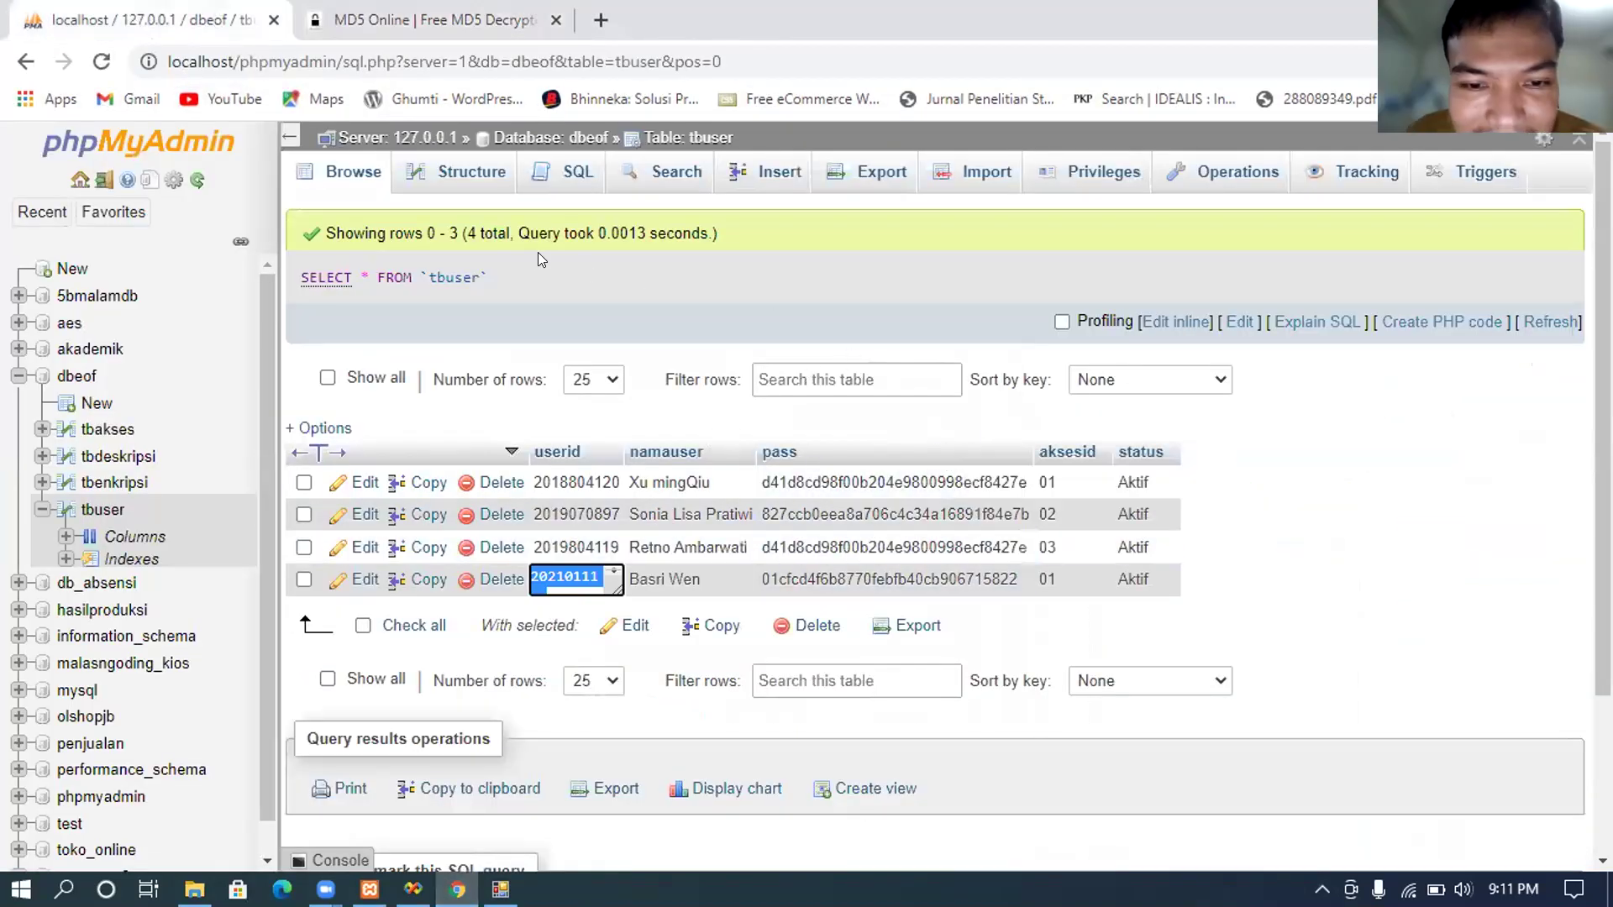
# Step: Switch to the tbuser Structure view and back to Browse, revealing Amin's row with MD5 hash and access Ad
pyautogui.click(451, 185)
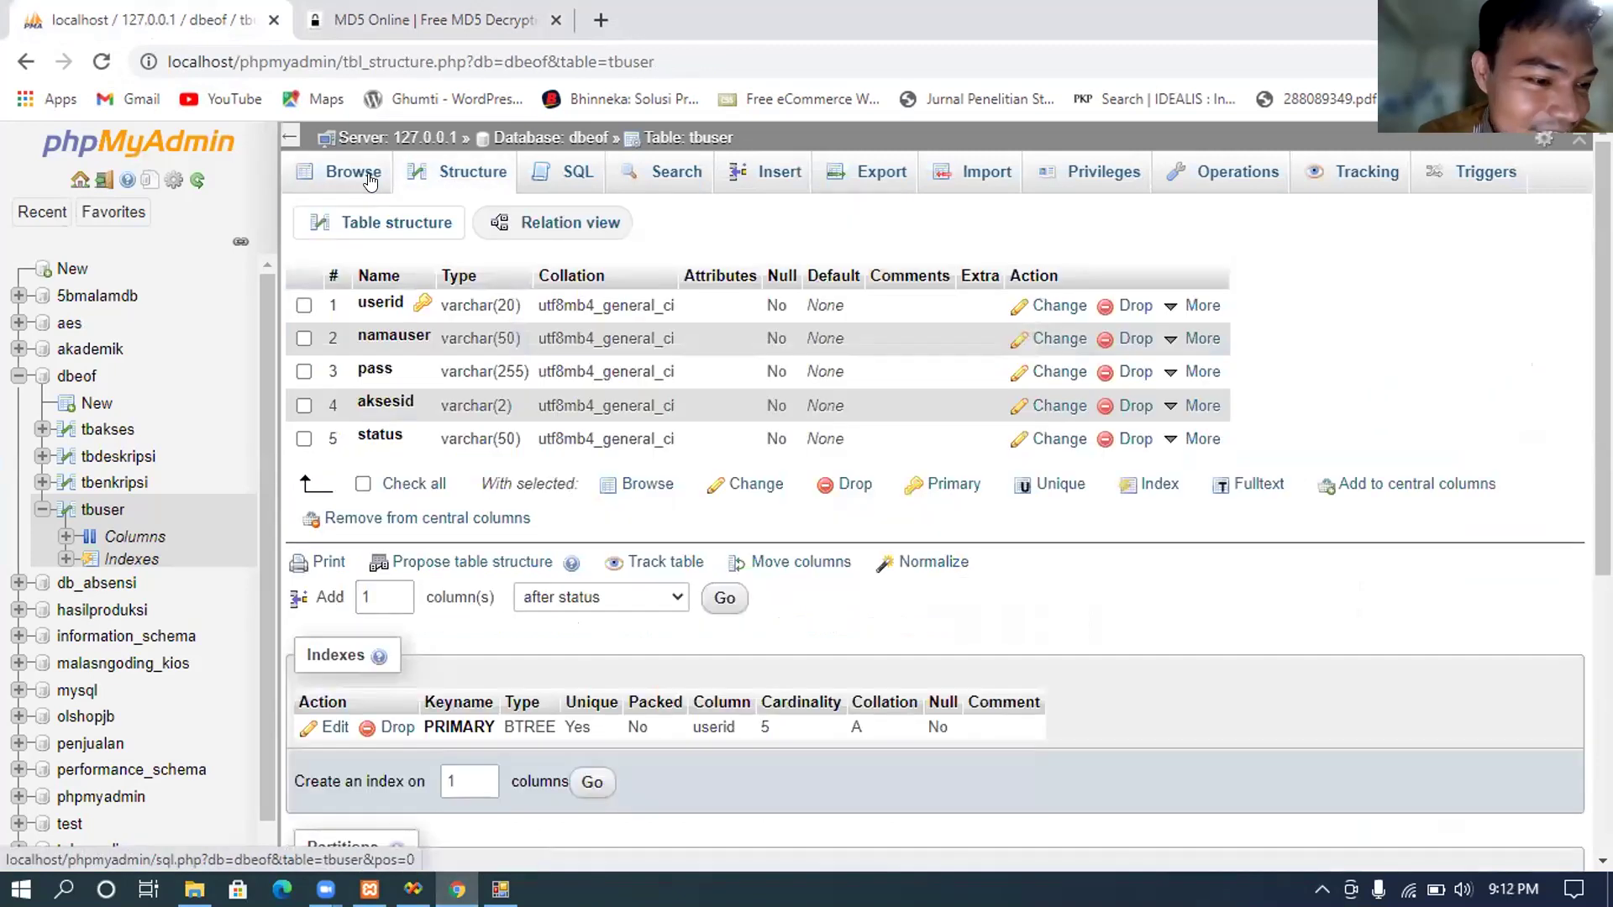
pyautogui.click(370, 181)
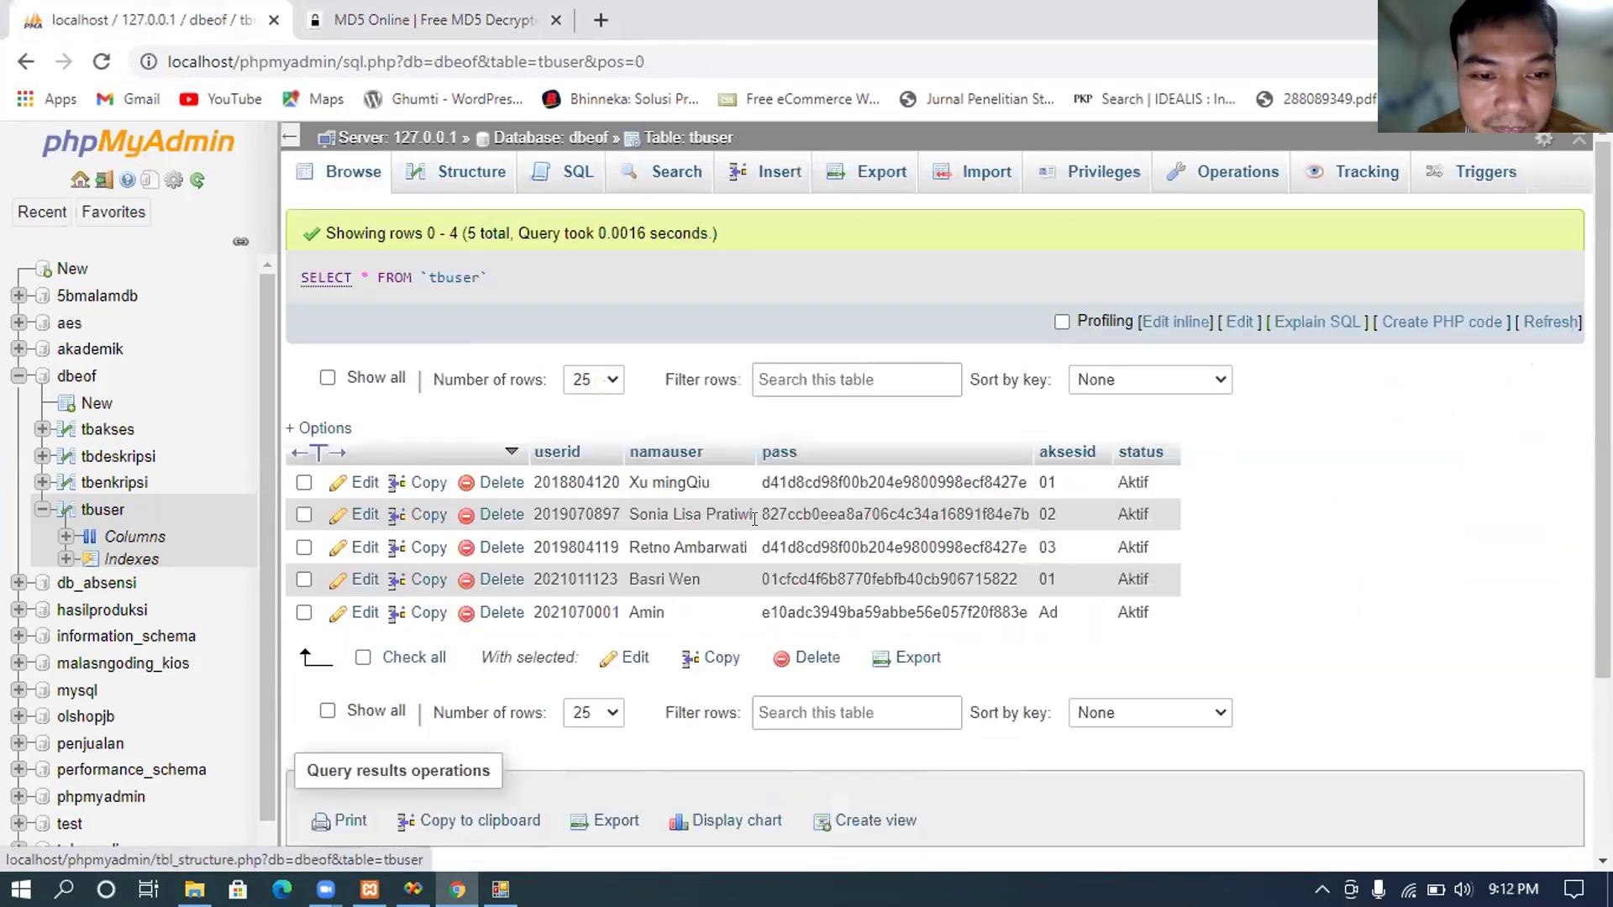
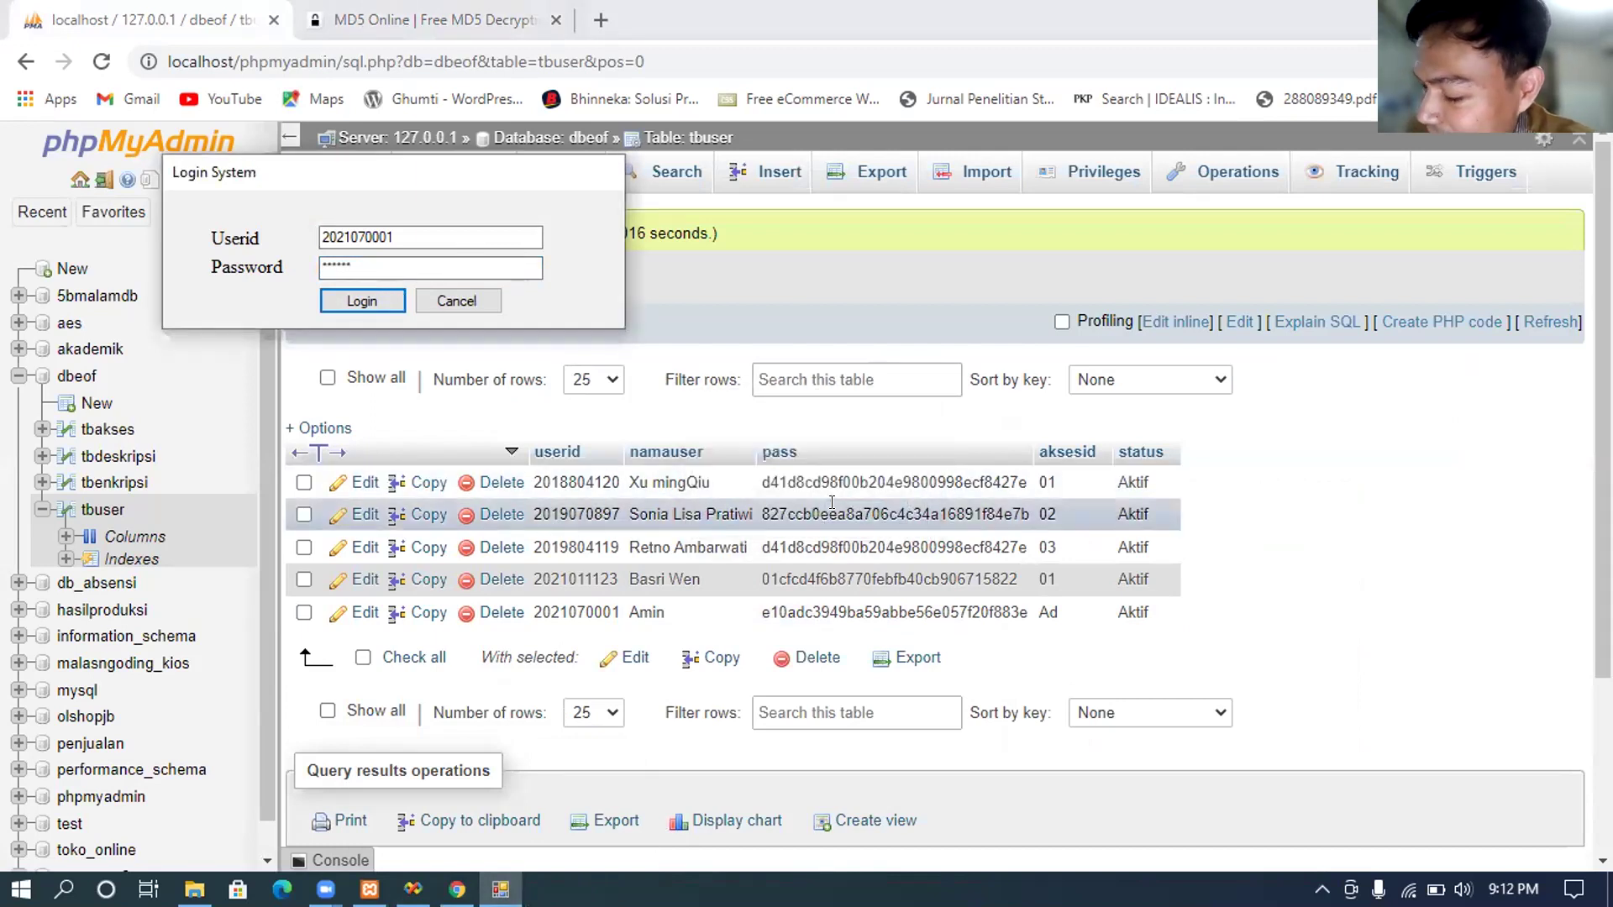
# Step: Copy the new user's userid from the last tbuser row and return to the Login System window
pyautogui.doubleClick(594, 609)
pyautogui.rightClick(594, 608)
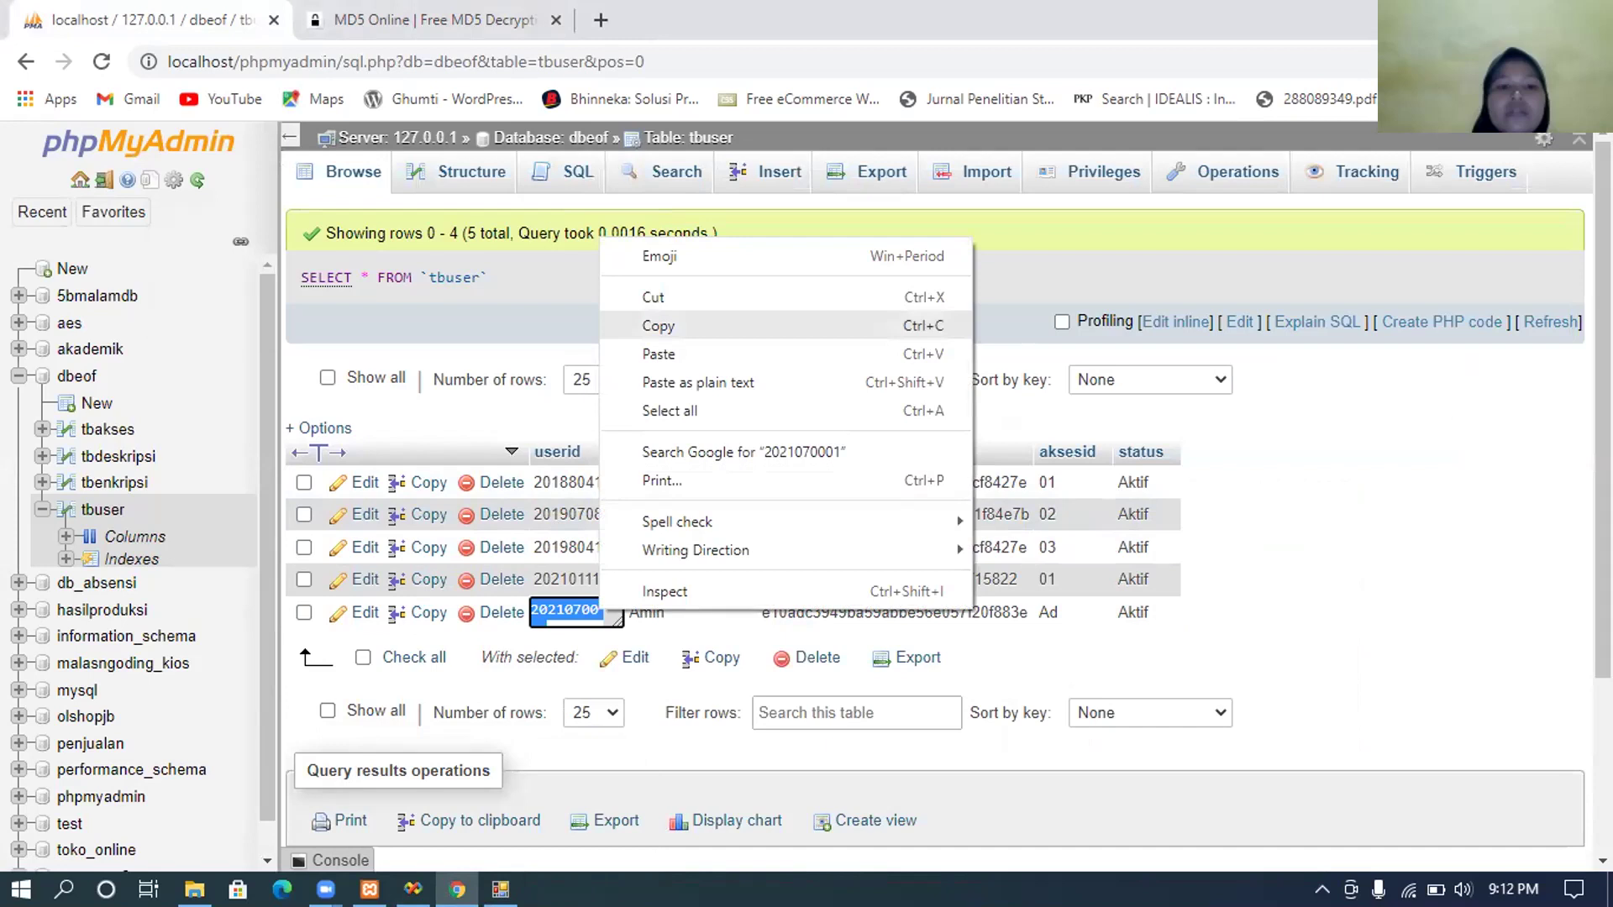
pyautogui.press('Escape')
pyautogui.moveTo(412, 891)
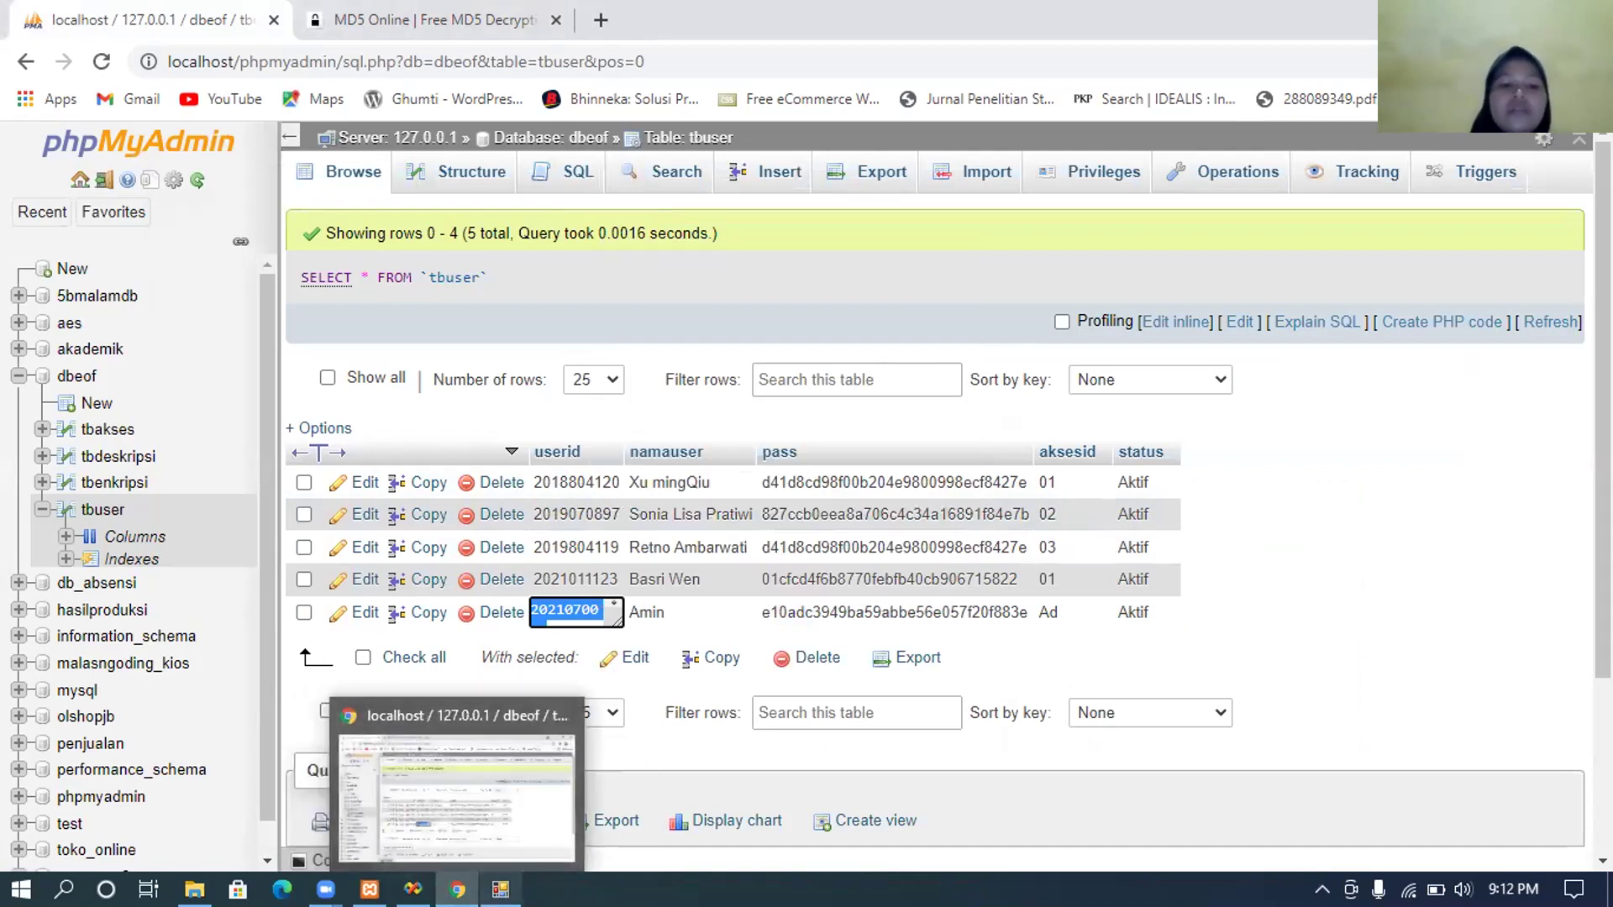
pyautogui.click(477, 800)
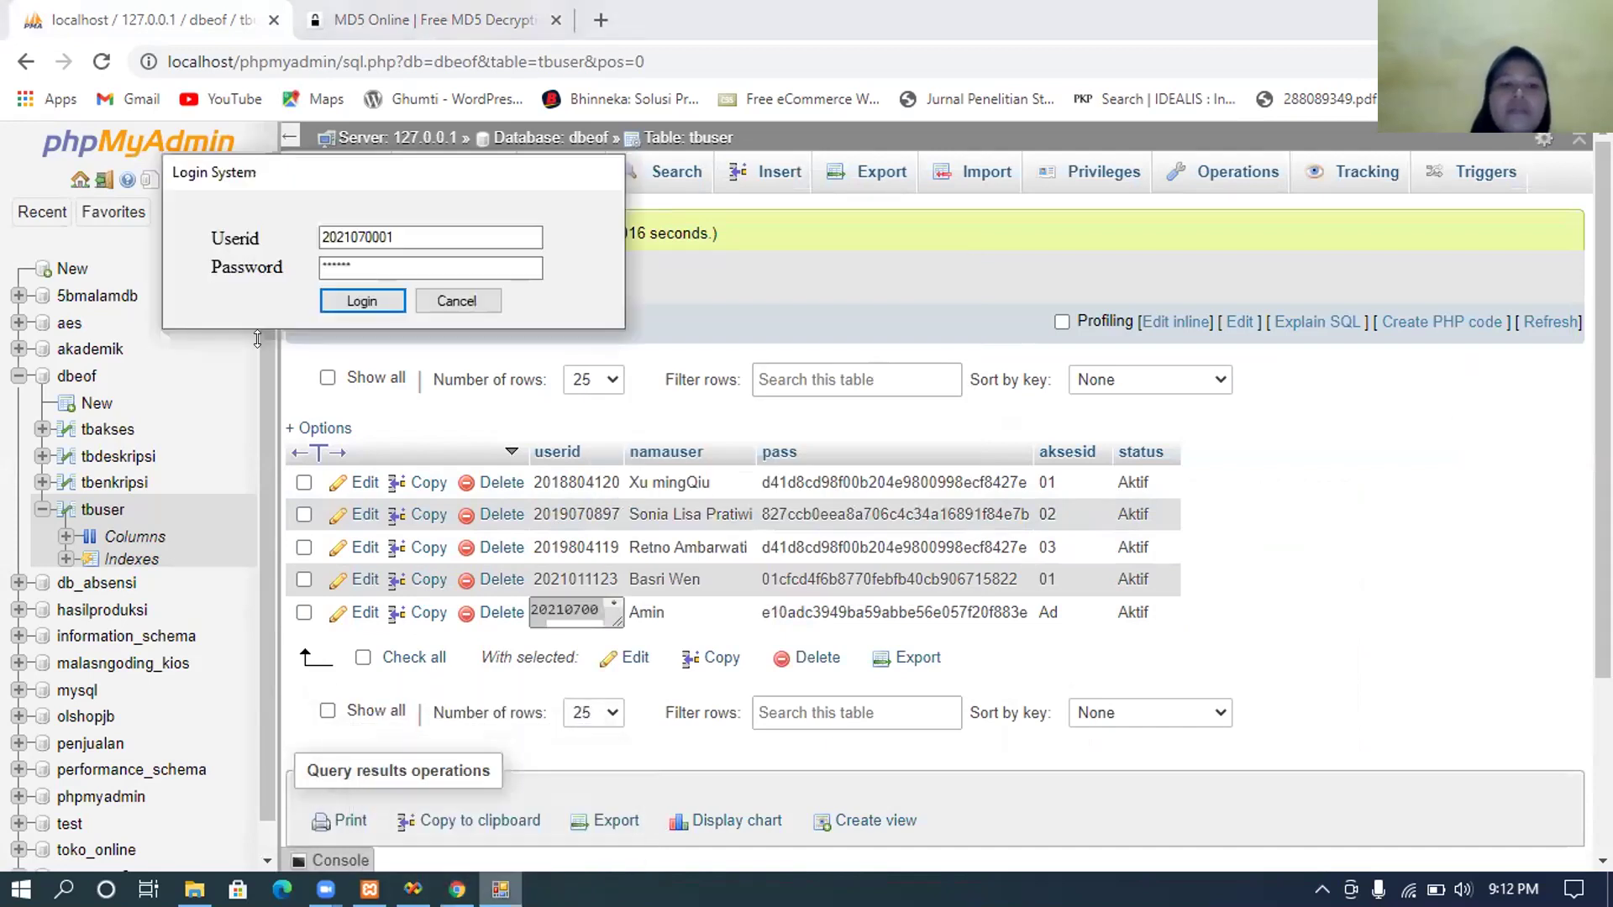
# Step: Replace the password, keeping the copied userid, and log in; the result is the 'UserID & Password tidak sesuai' error
pyautogui.doubleClick(407, 226)
pyautogui.click(408, 225)
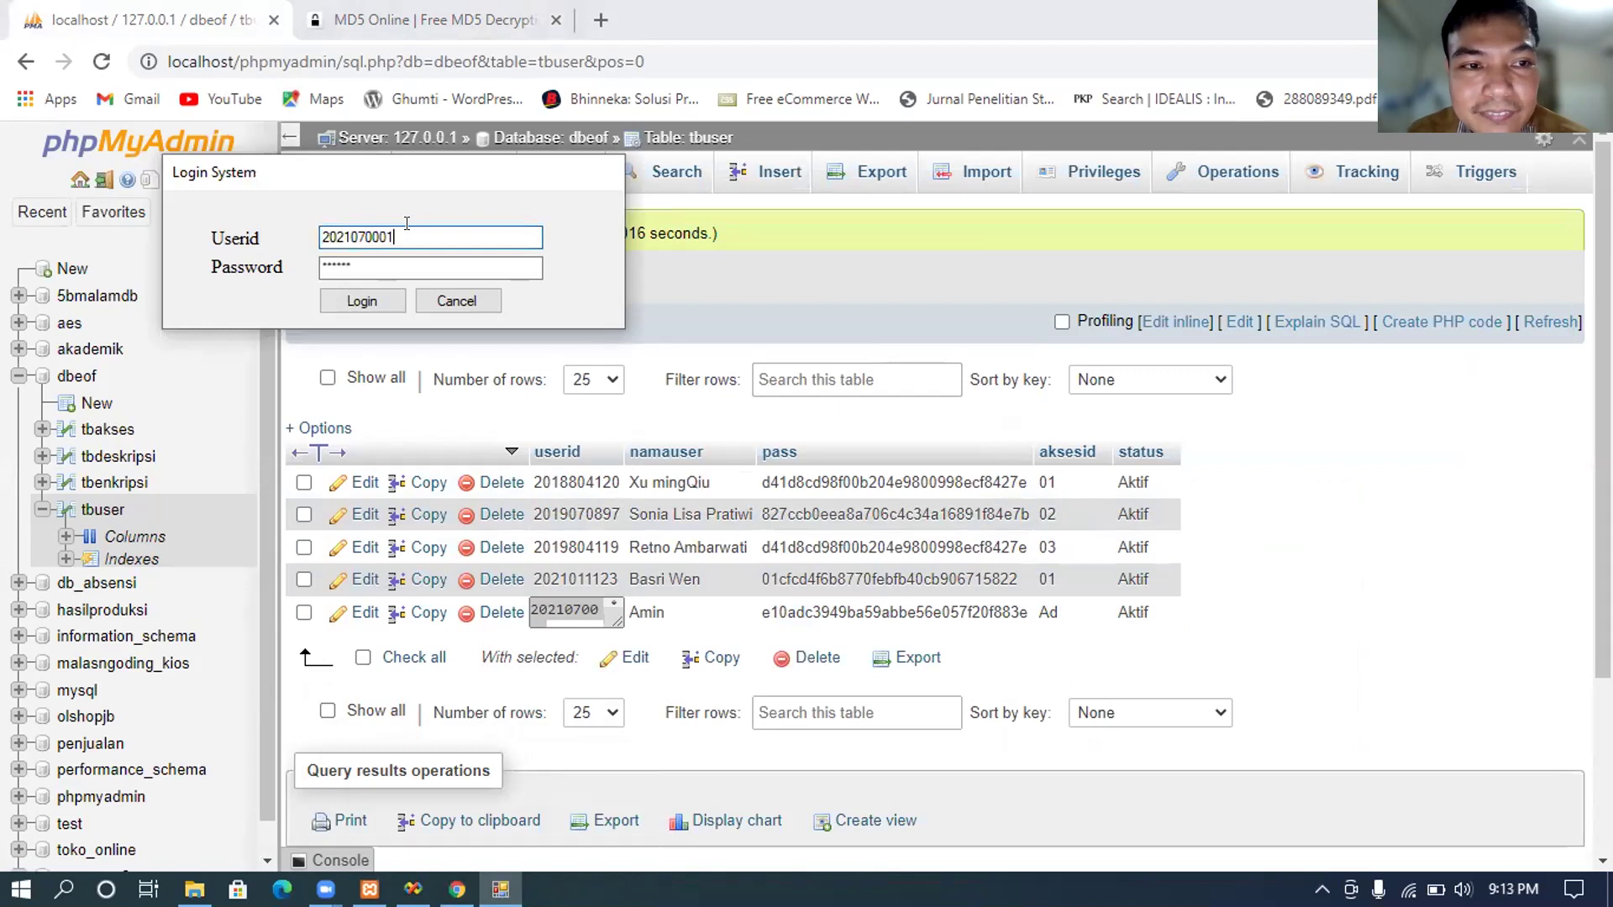
pyautogui.doubleClick(378, 257)
pyautogui.write('123')
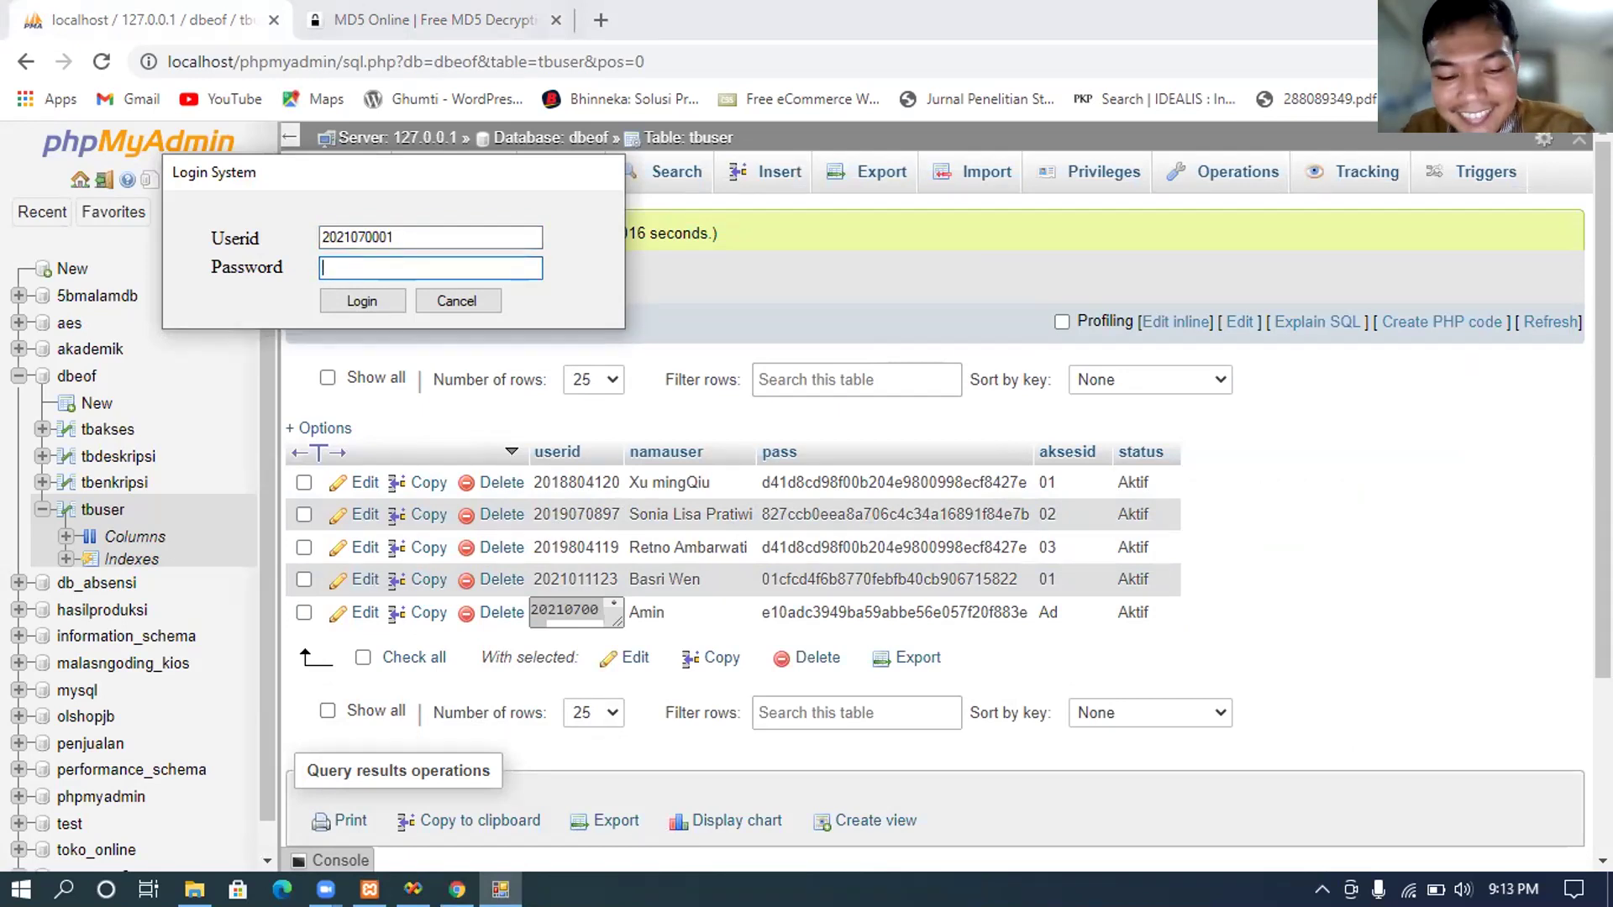
pyautogui.write('56')
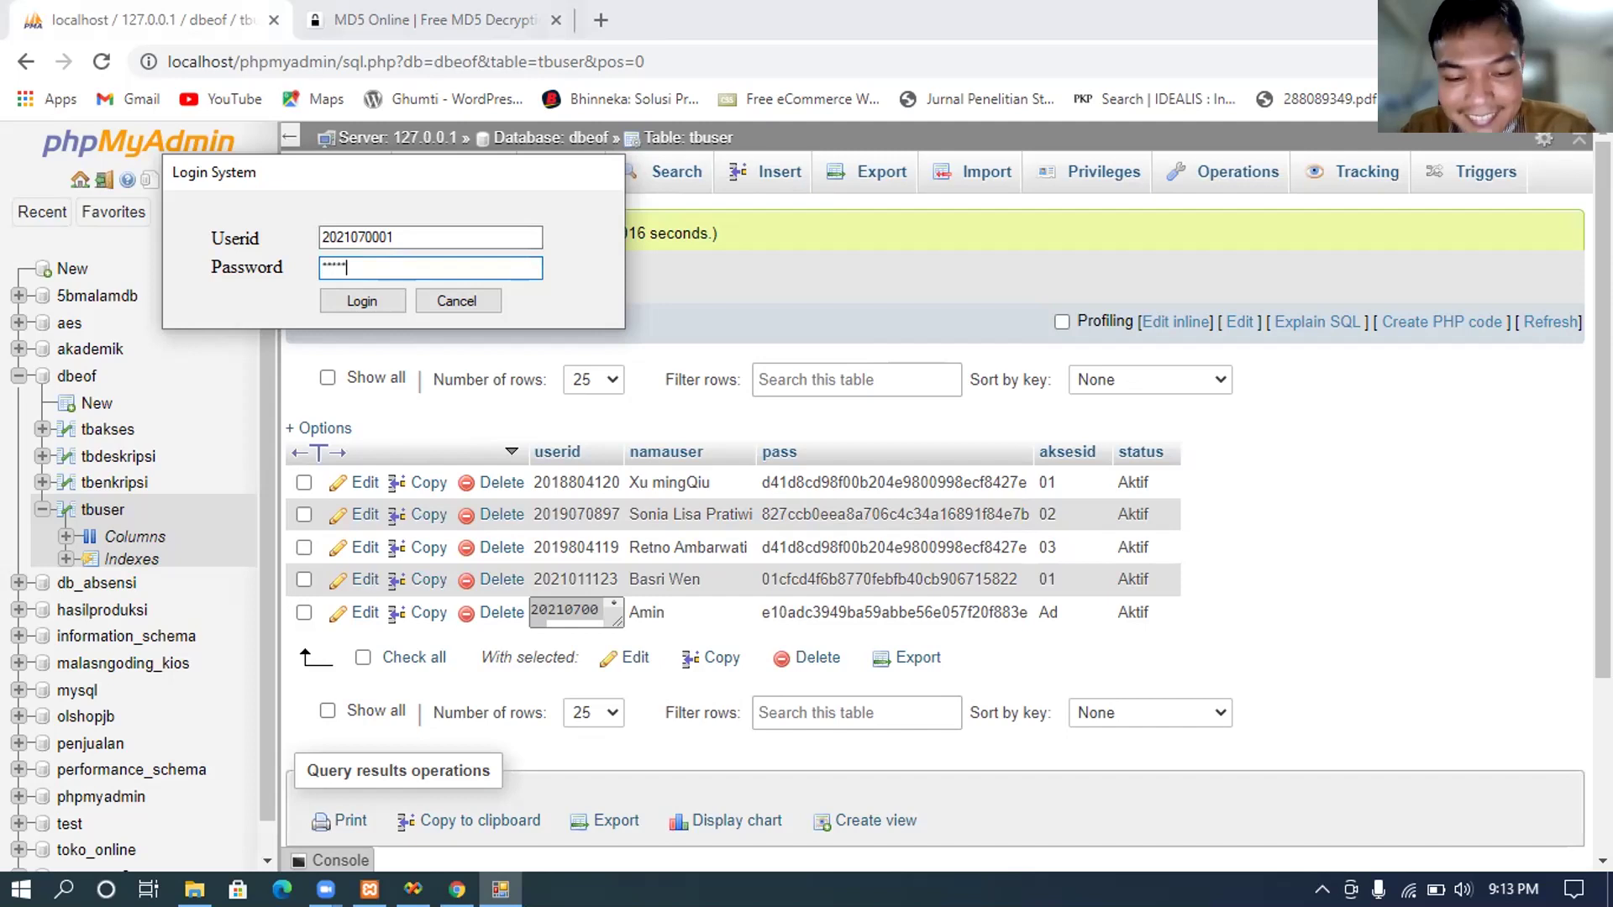
pyautogui.click(351, 309)
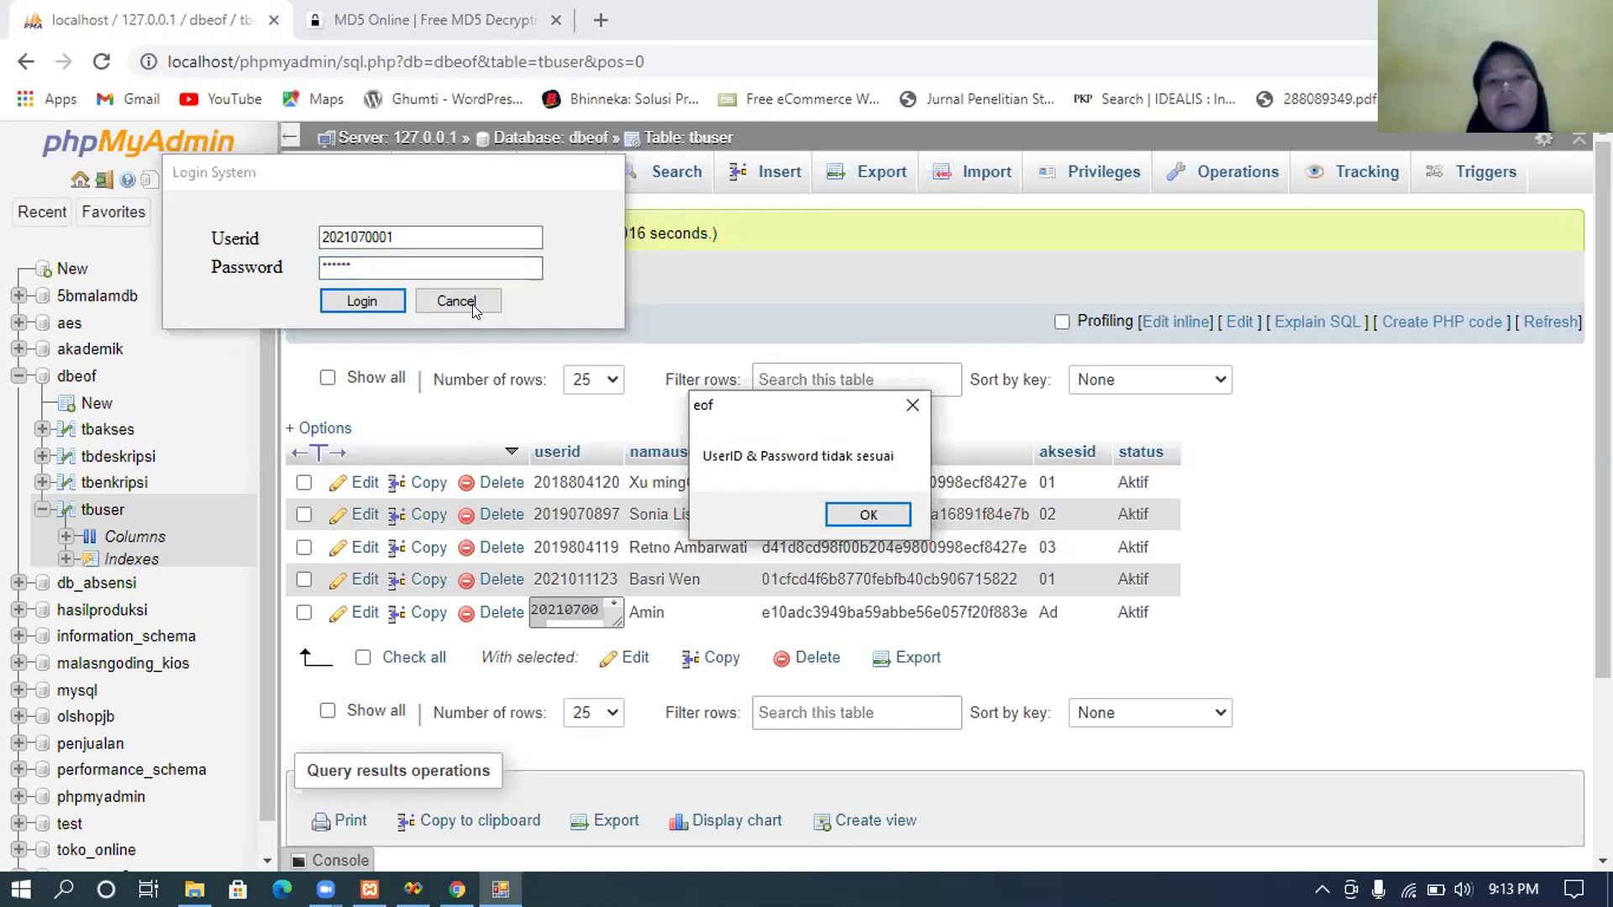
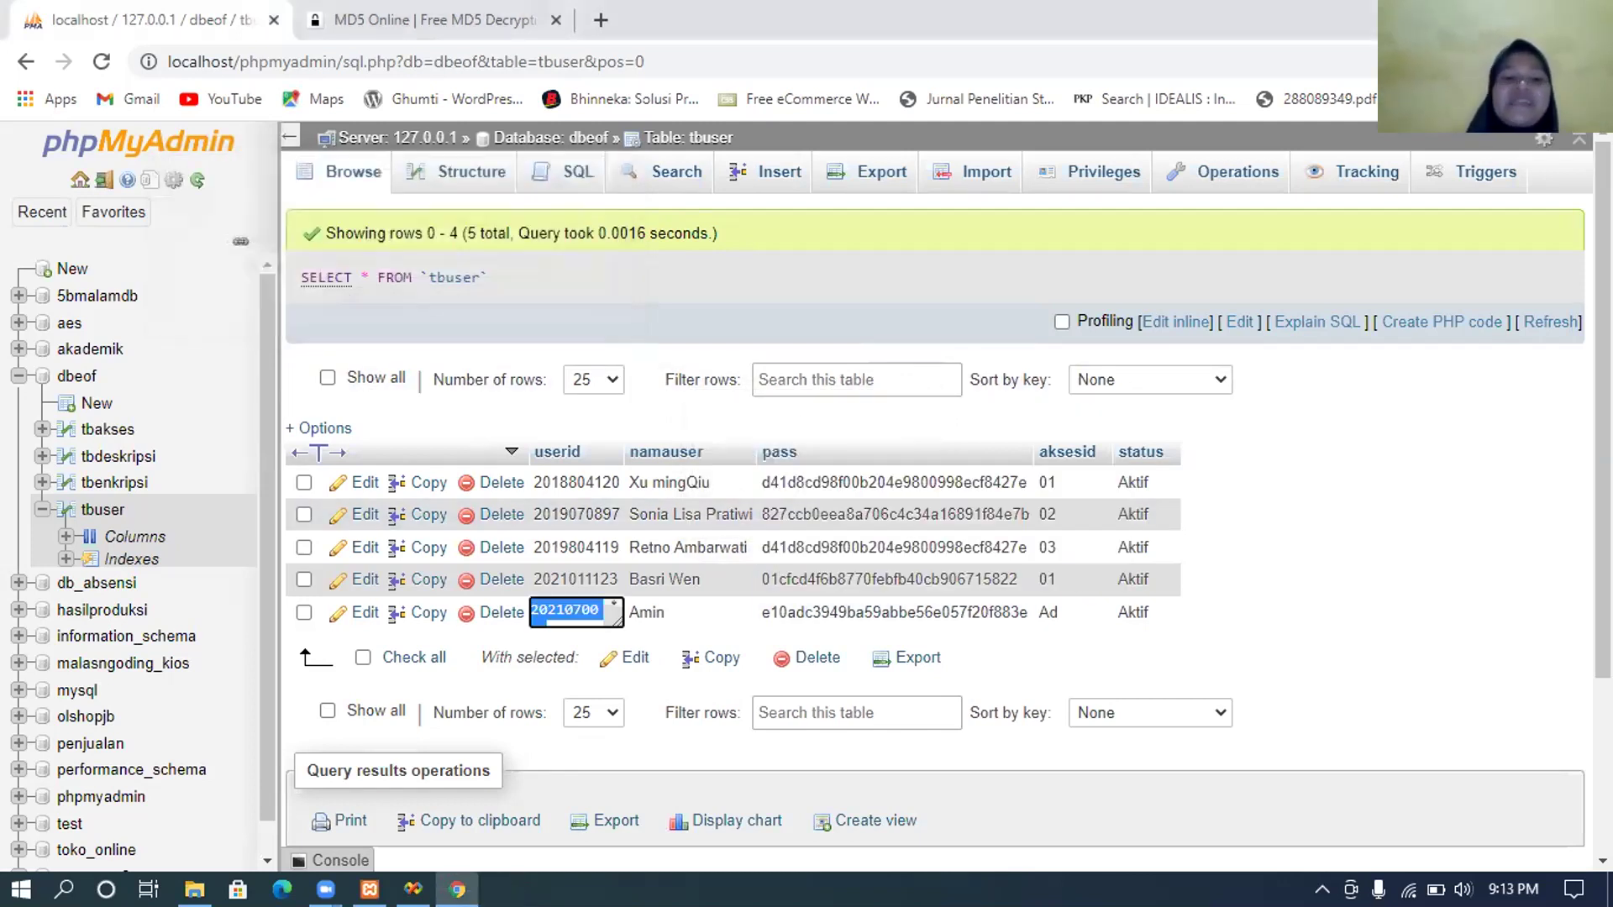
# Step: Switch back to the eof project in Visual Studio, showing its Application settings with startup form f_login
pyautogui.click(413, 889)
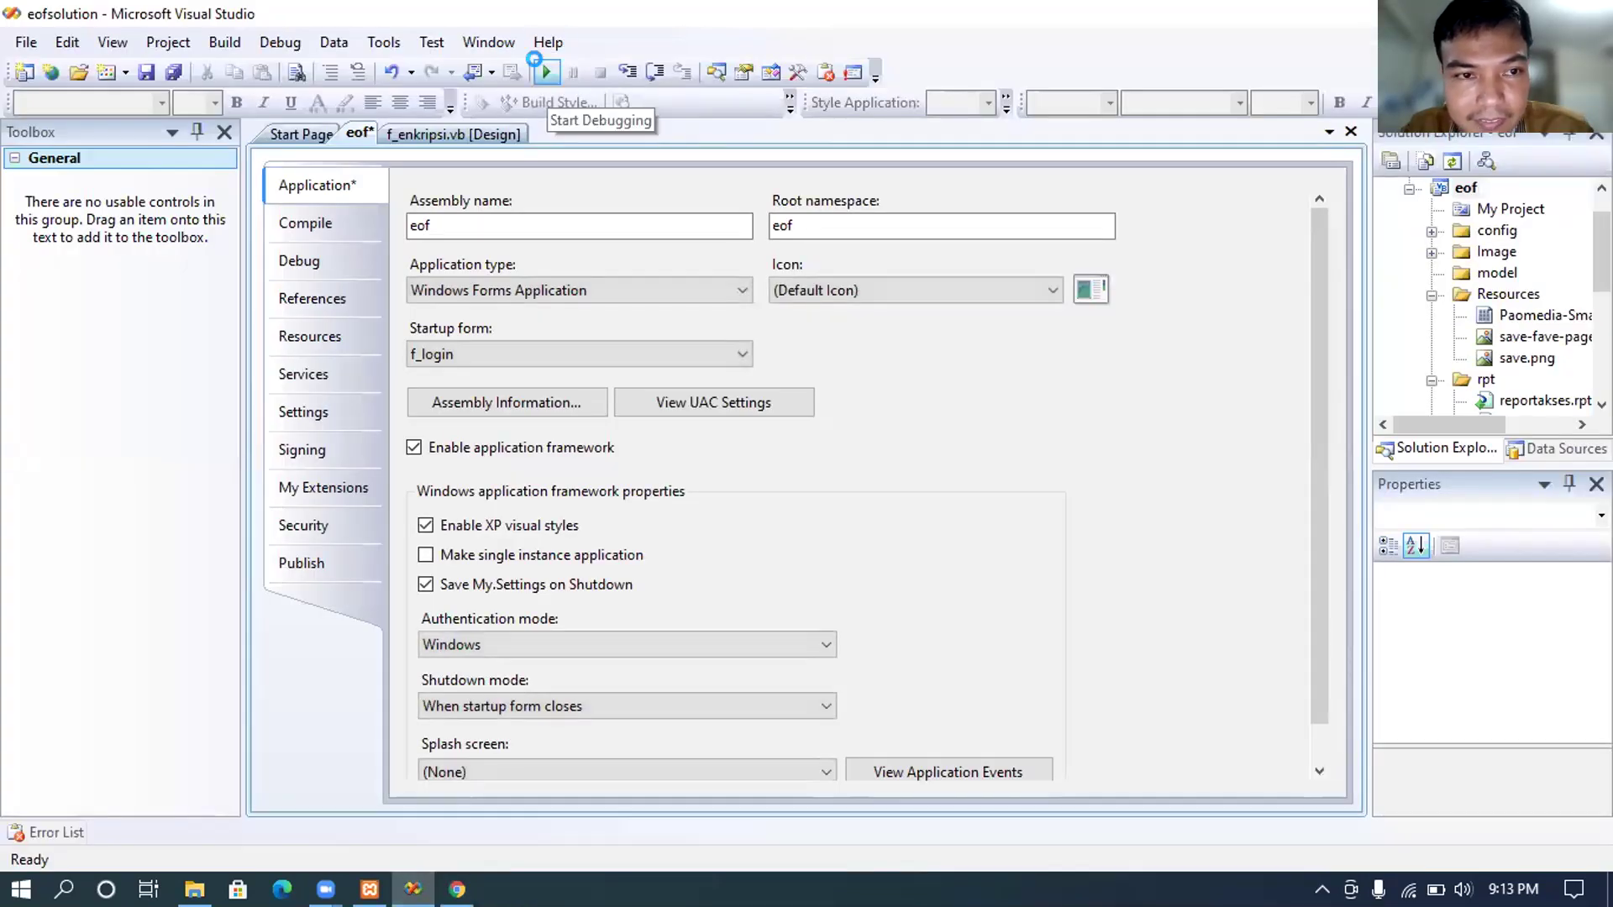
# Step: Run the eof app and log in with the pasted userid and a password
pyautogui.click(543, 68)
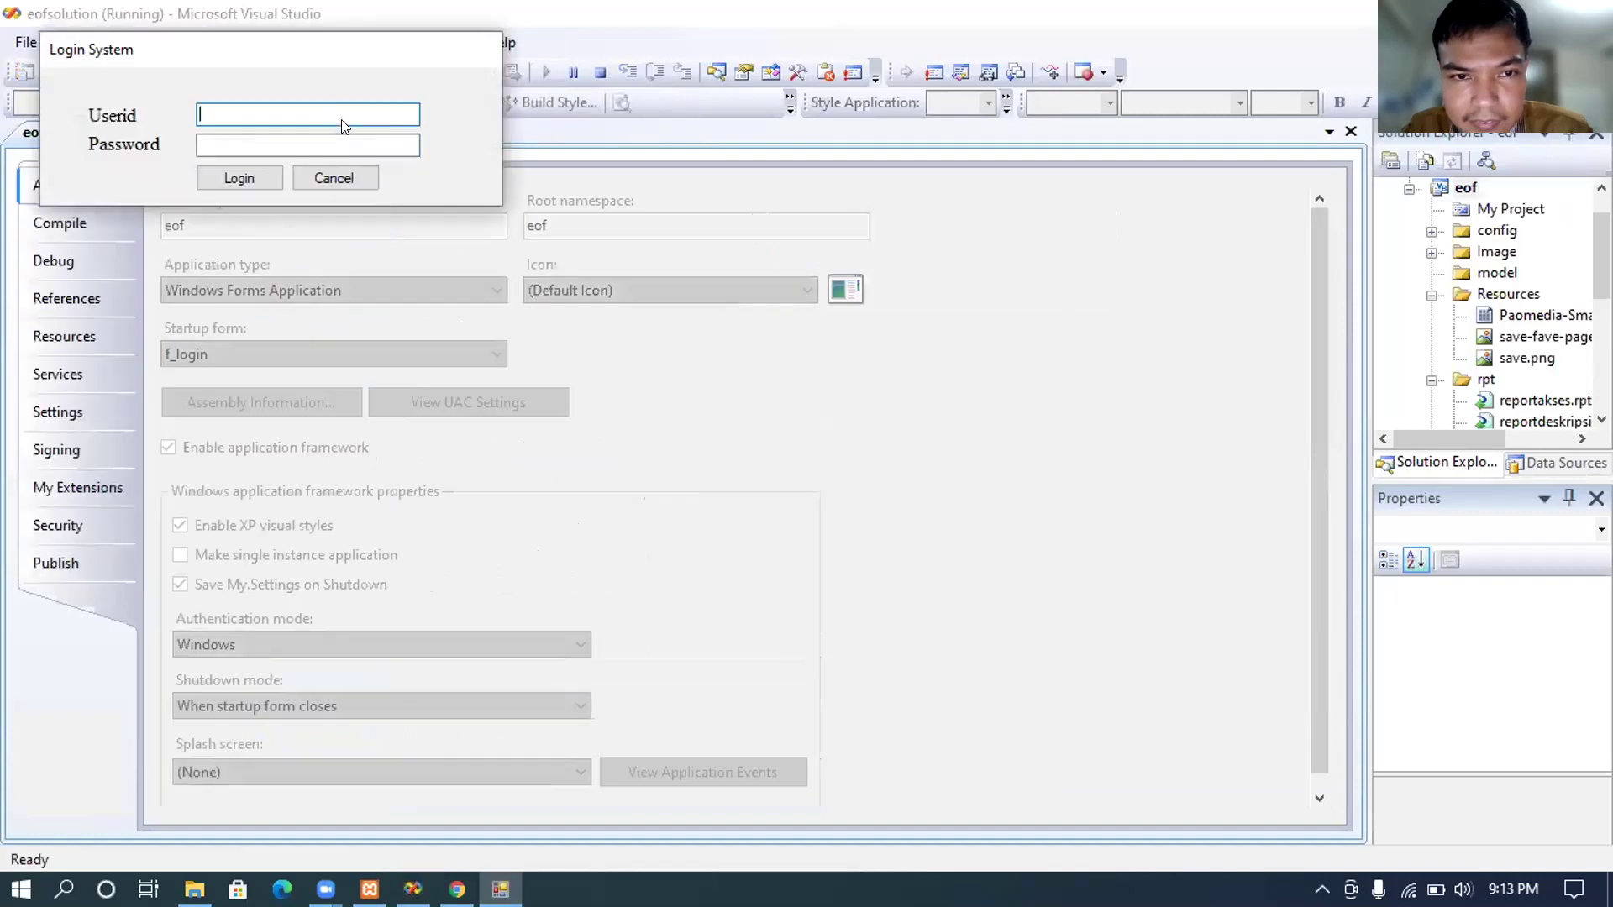
pyautogui.rightClick(331, 118)
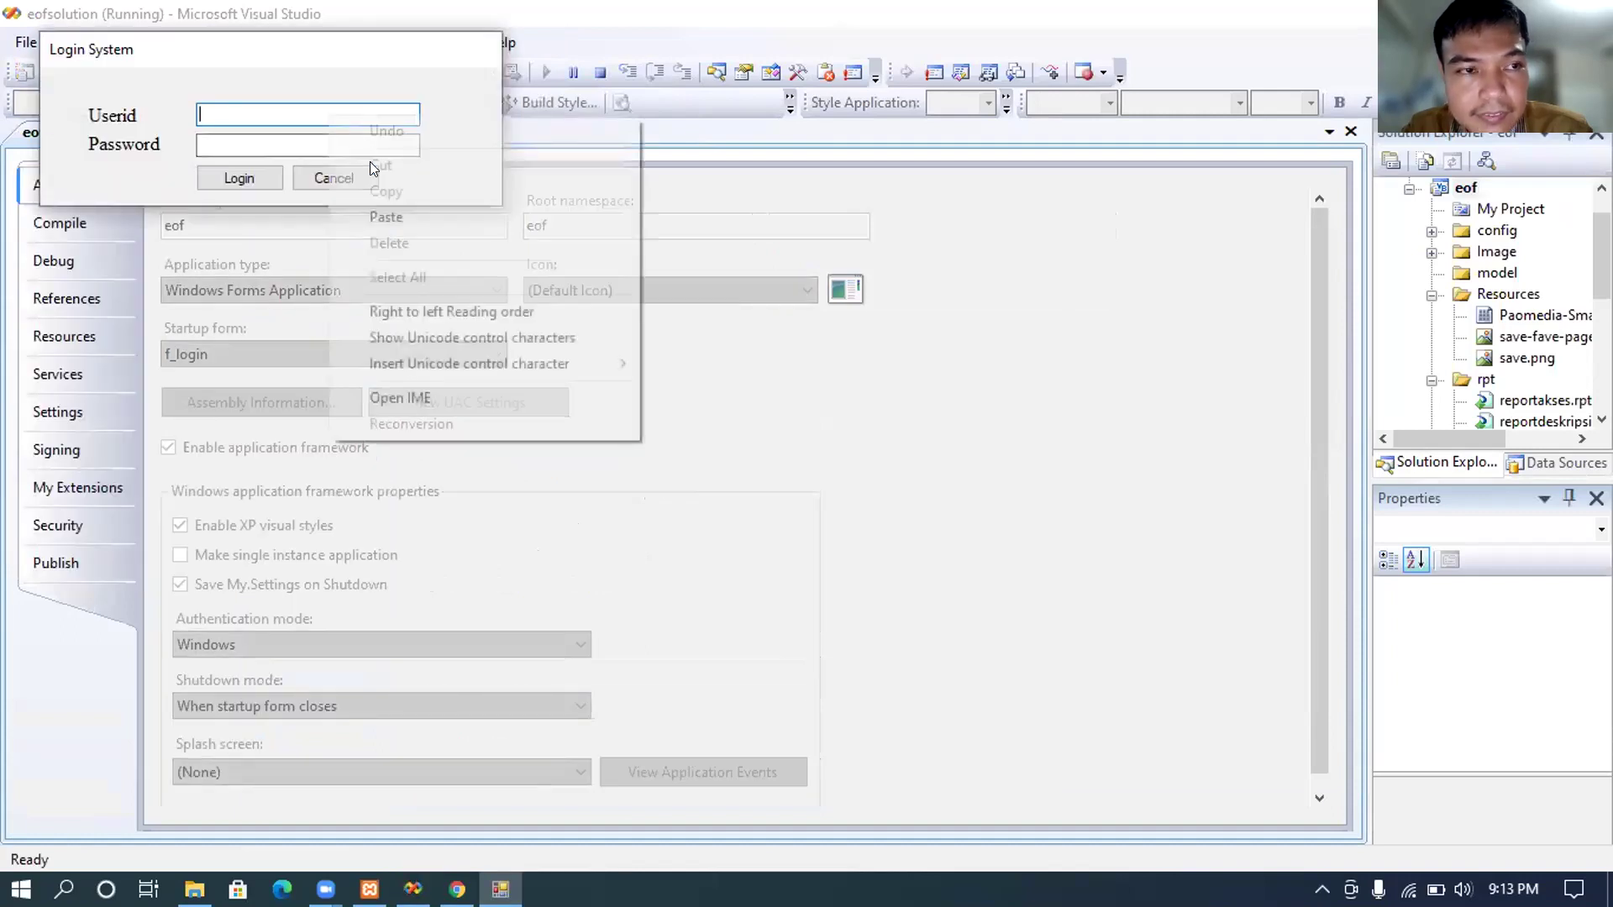
pyautogui.click(386, 217)
pyautogui.press('Tab')
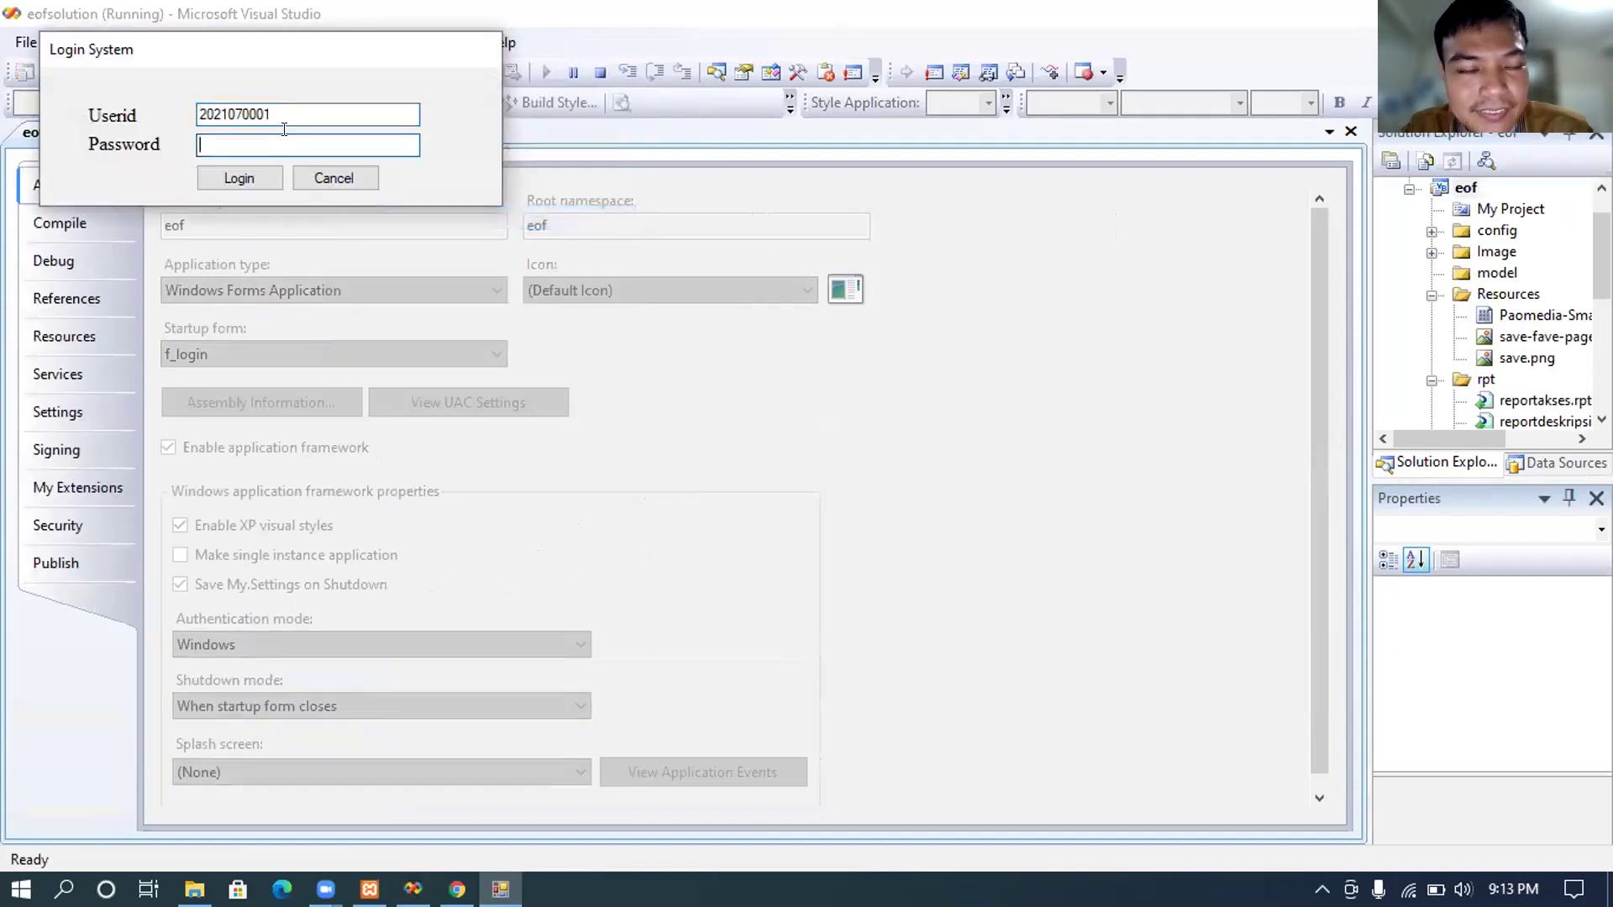
pyautogui.write('*****')
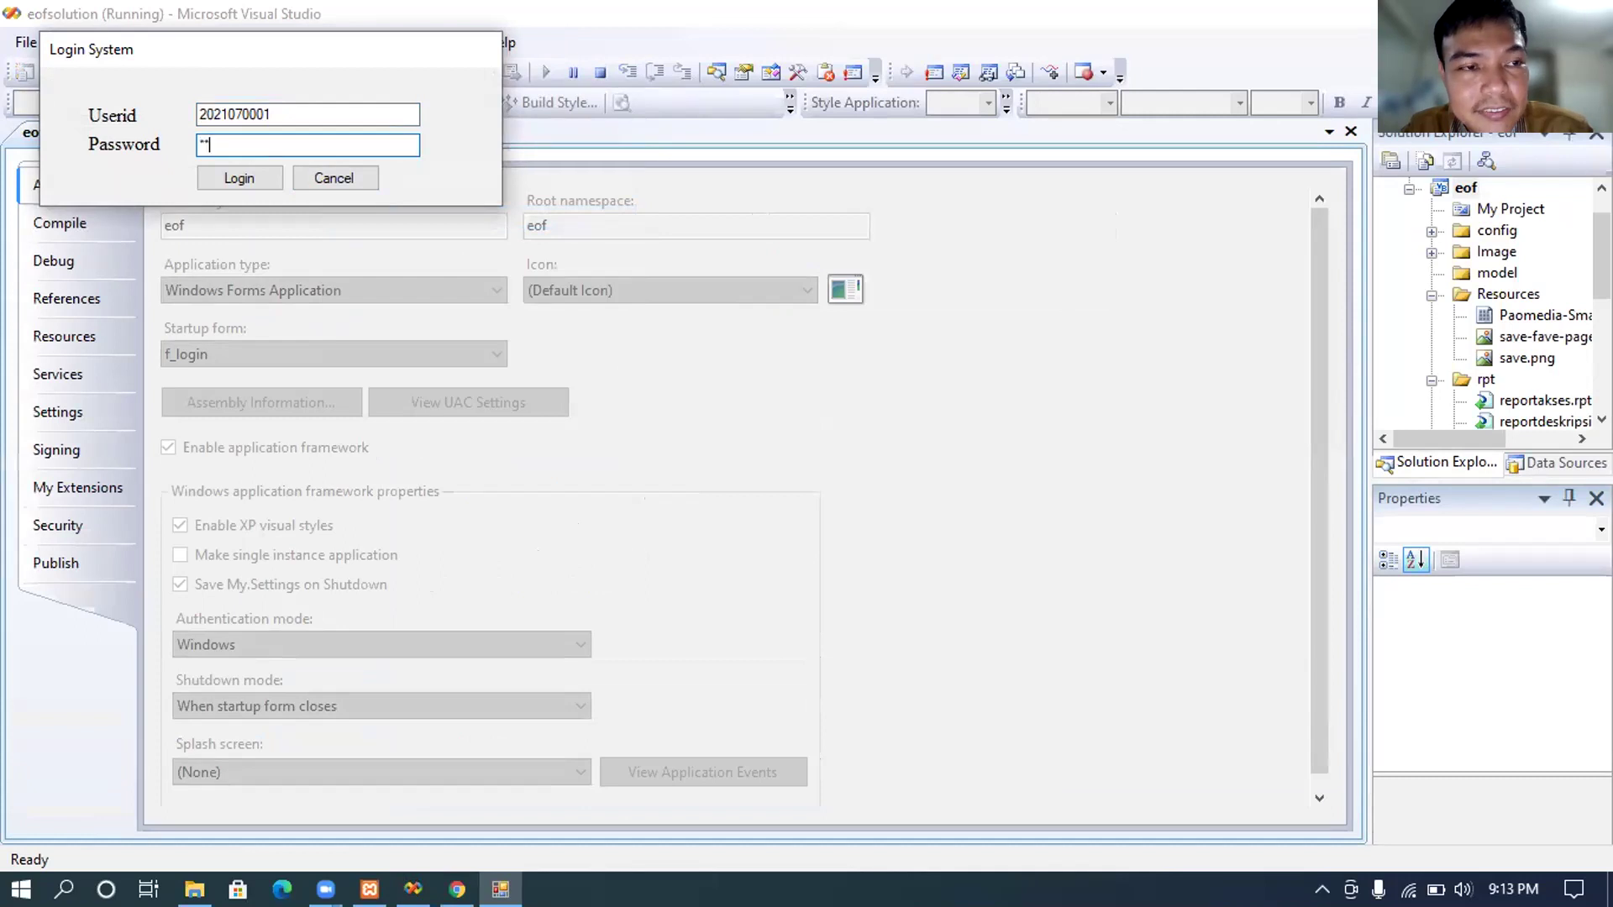
pyautogui.write('*')
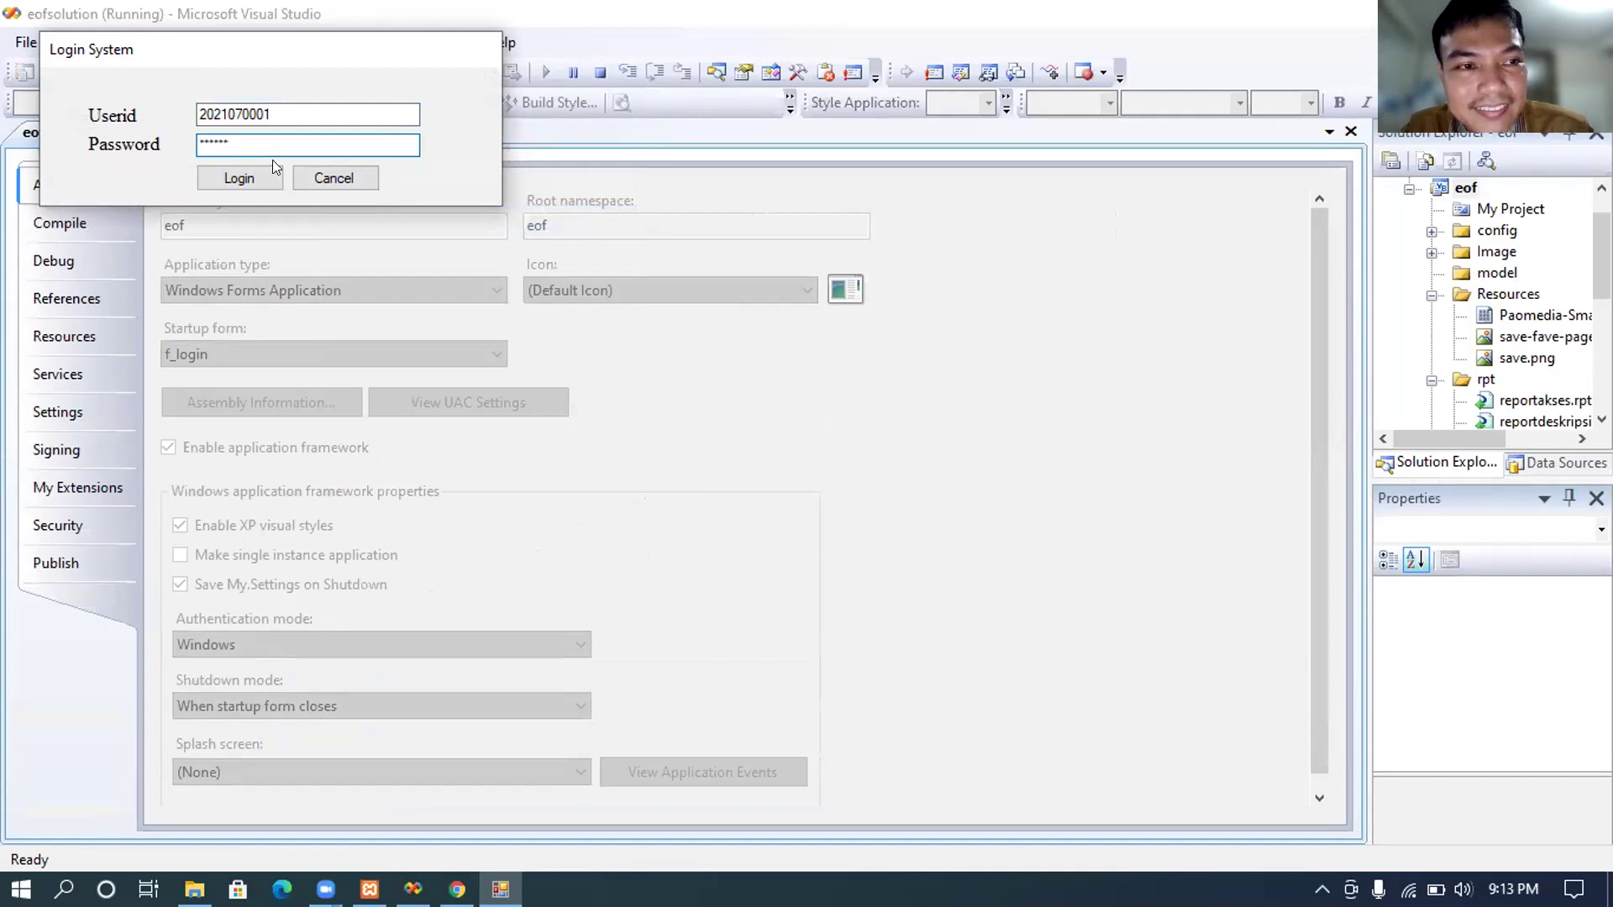
pyautogui.click(267, 178)
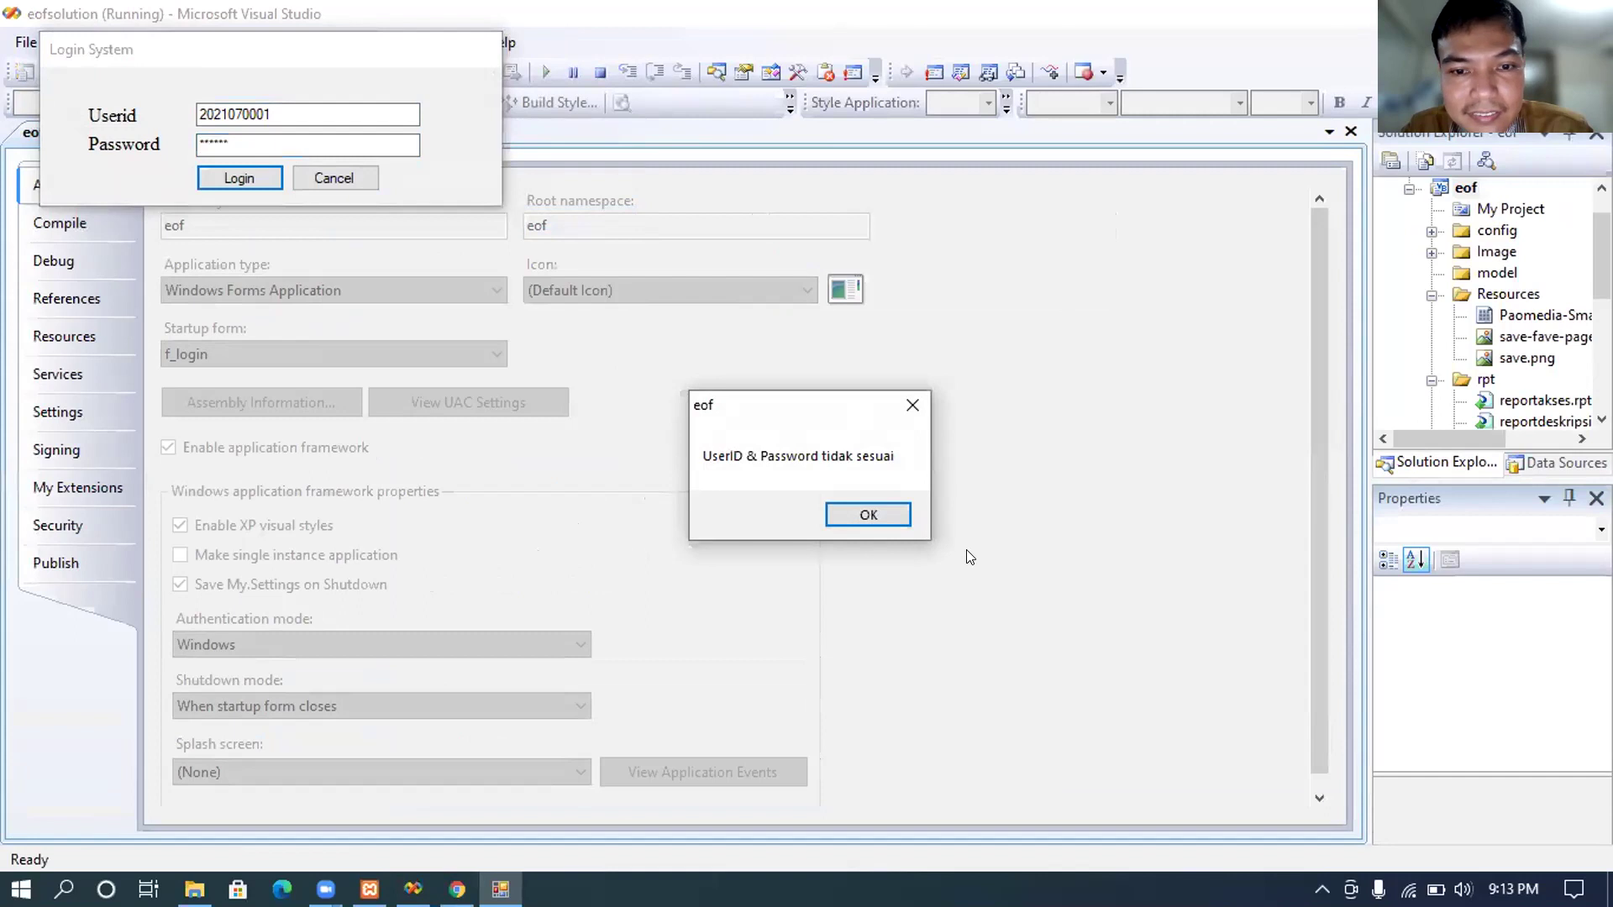
# Step: Dismiss the 'UserID & Password tidak sesuai' error and close the inline userid edit in phpMyAdmin's tbuser table
pyautogui.click(872, 515)
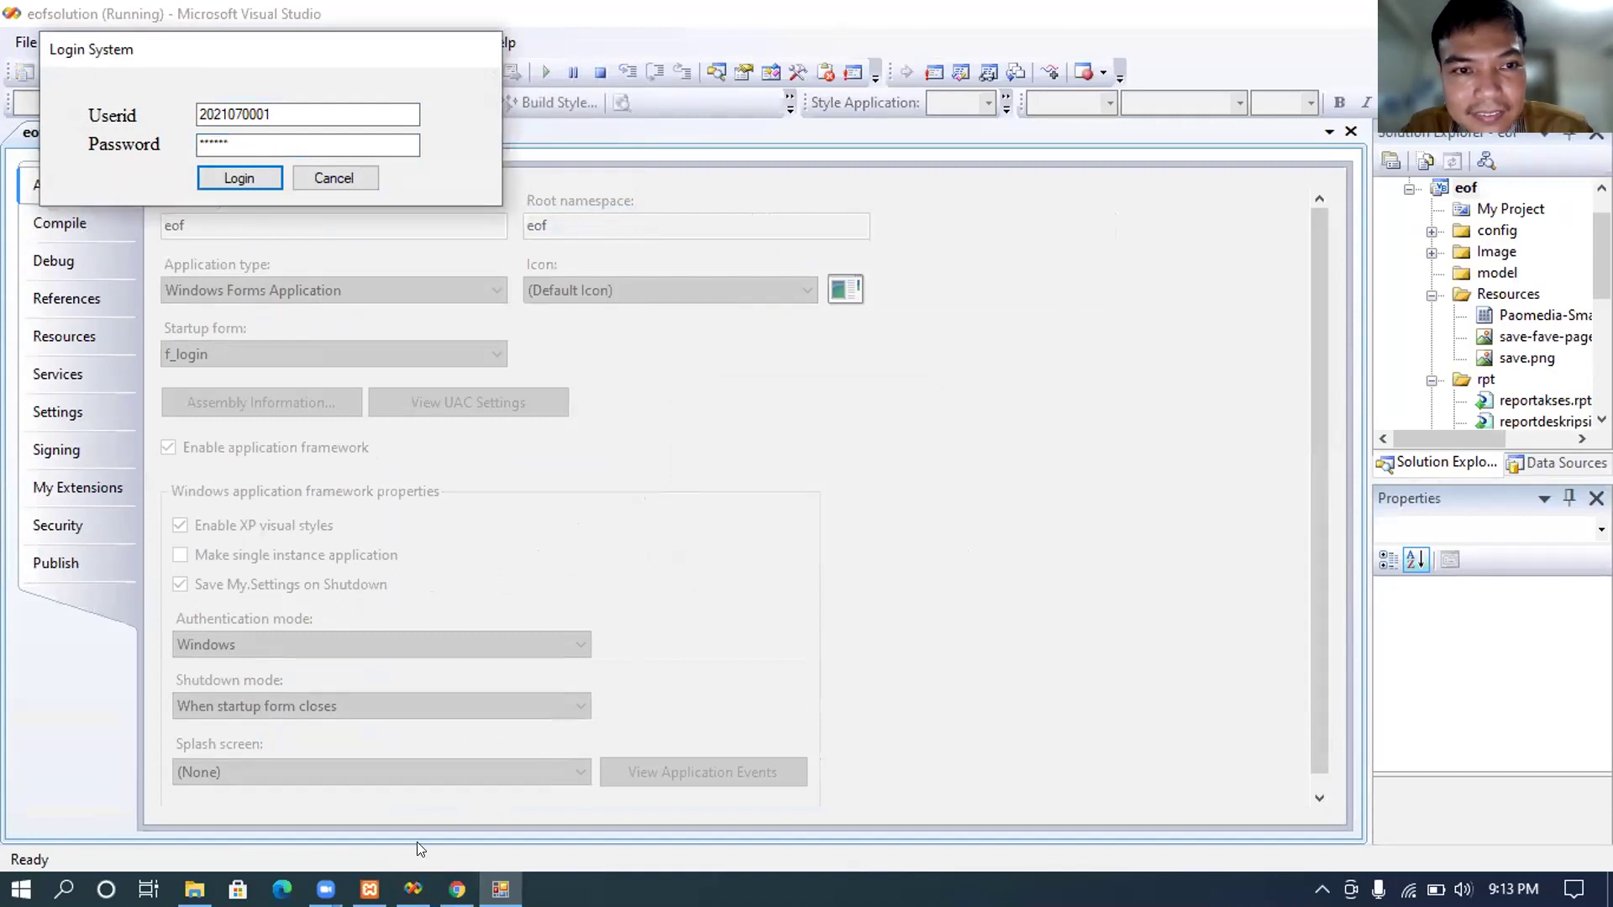
pyautogui.click(457, 888)
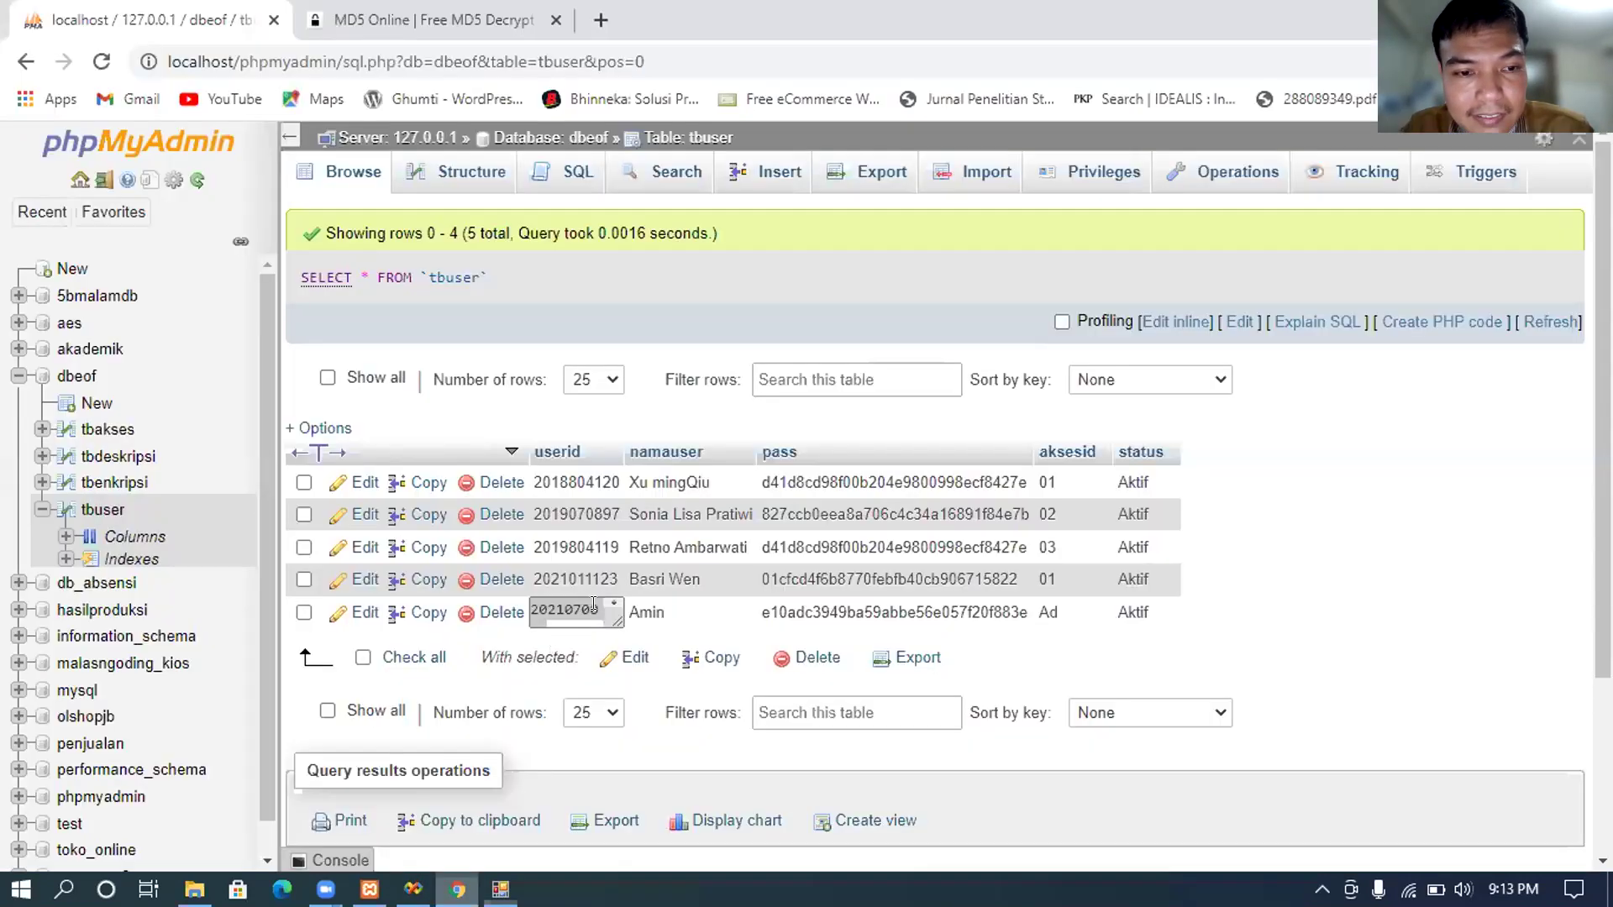
pyautogui.click(845, 544)
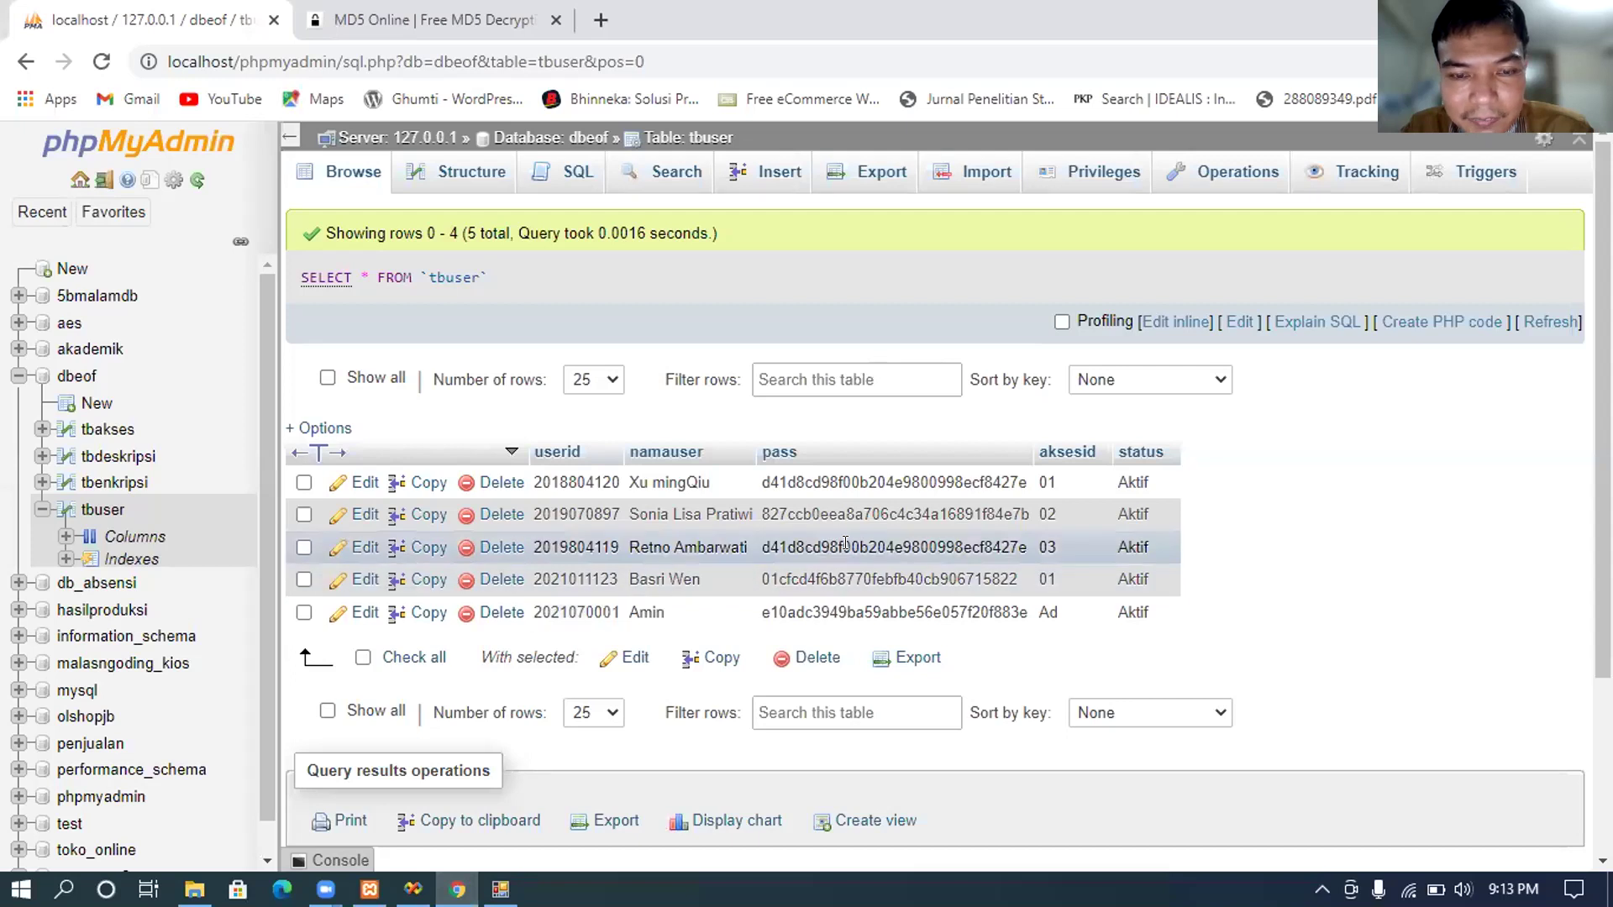
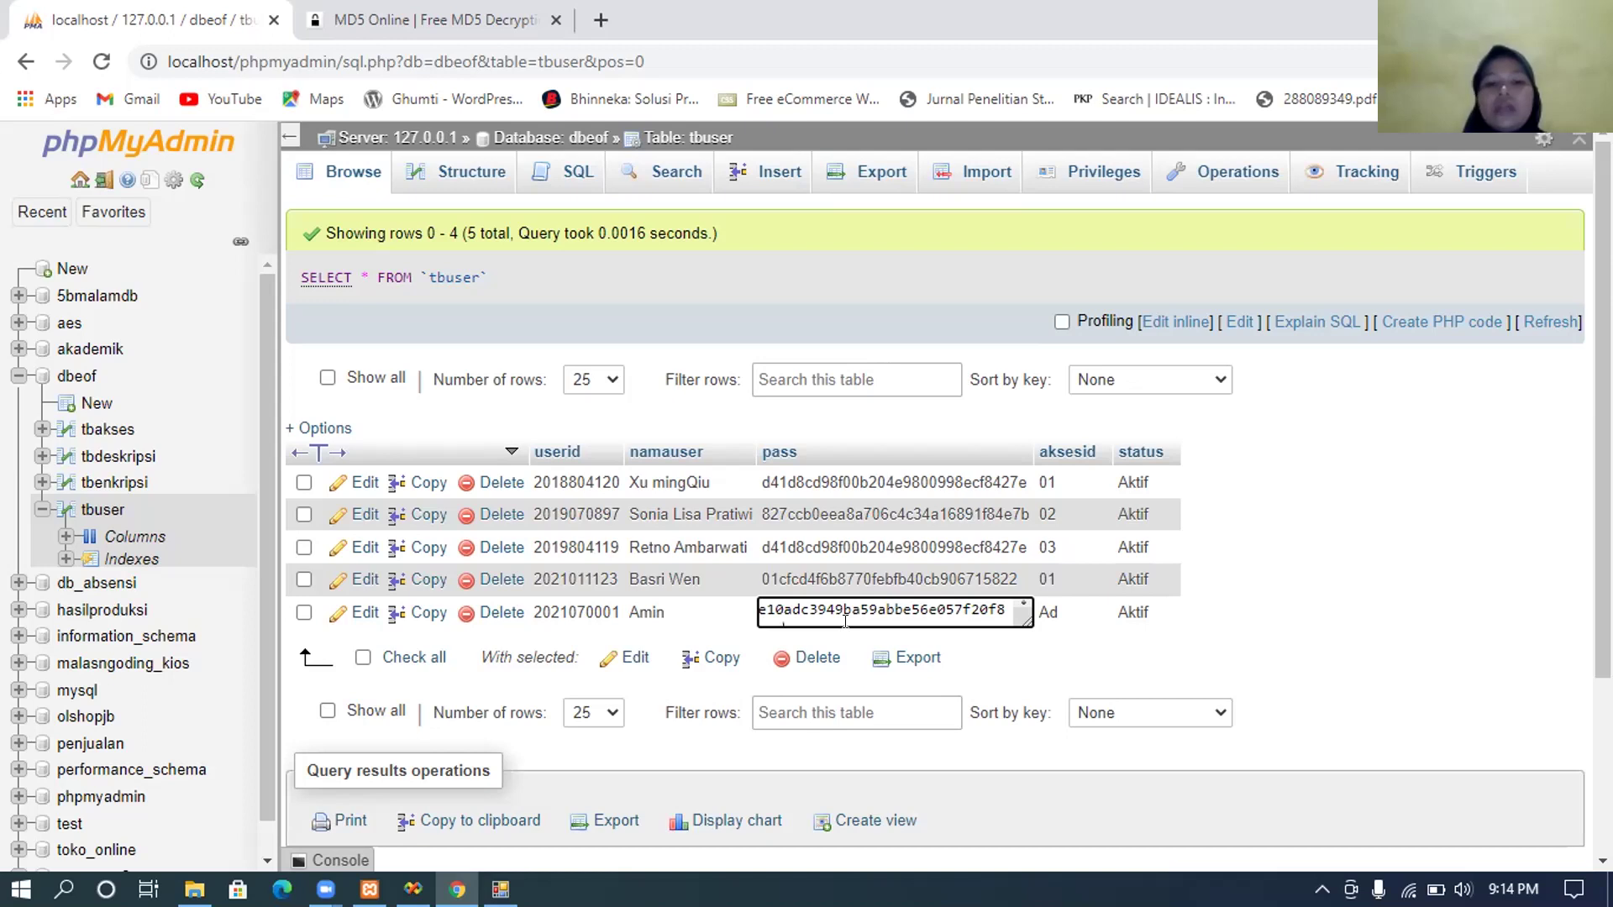
# Step: Save the inline-edited MD5 pass value in the last row of the tbuser table
pyautogui.click(891, 533)
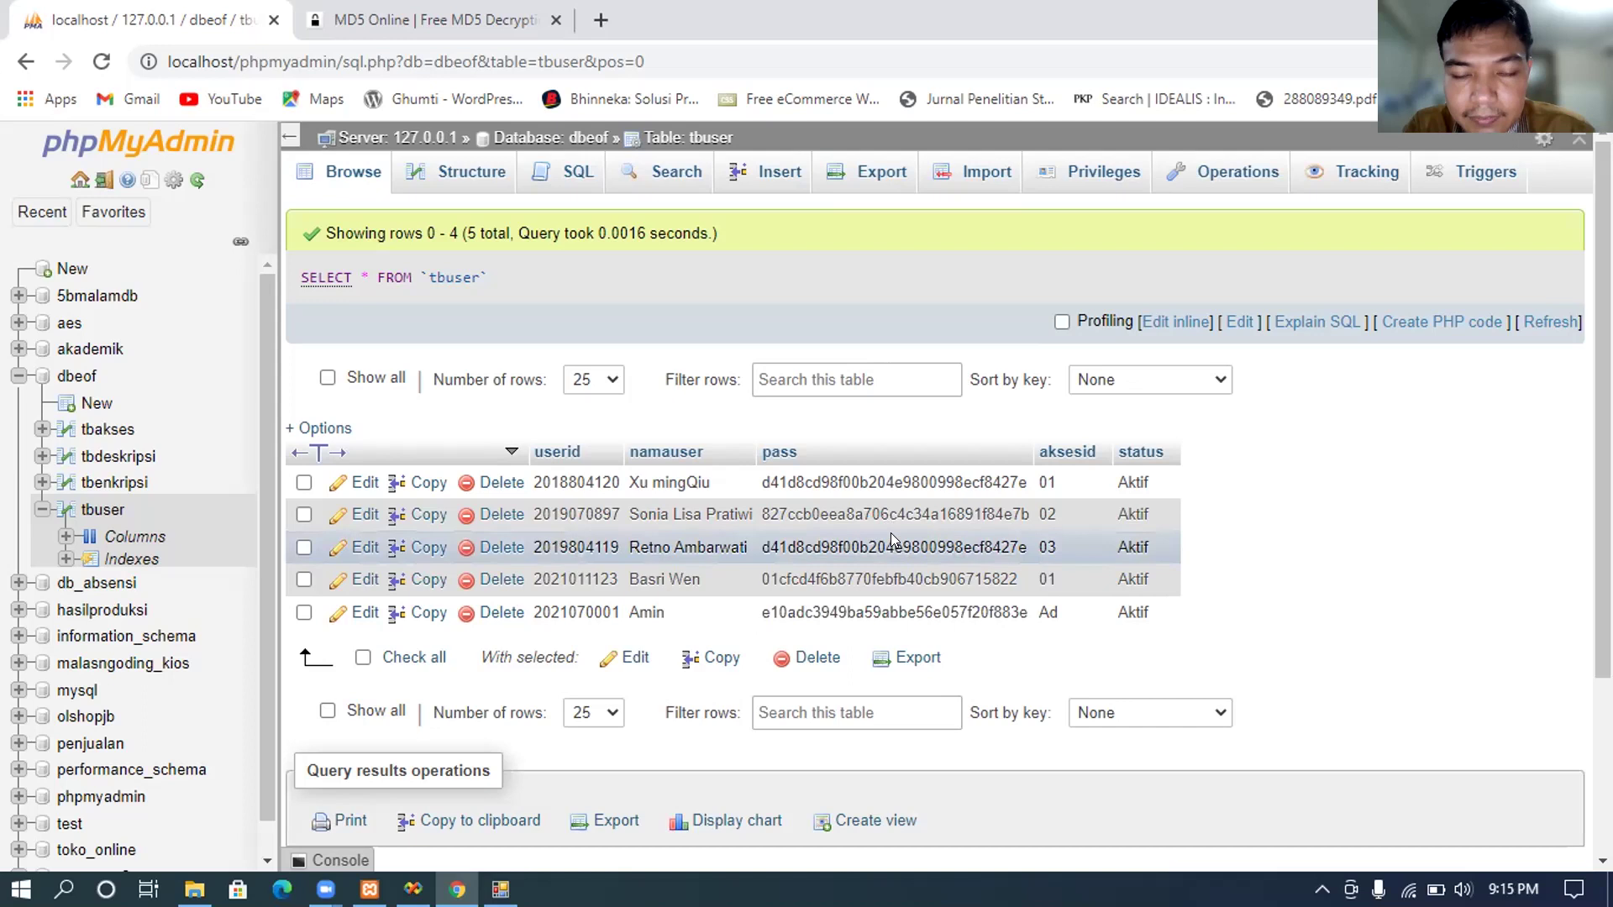
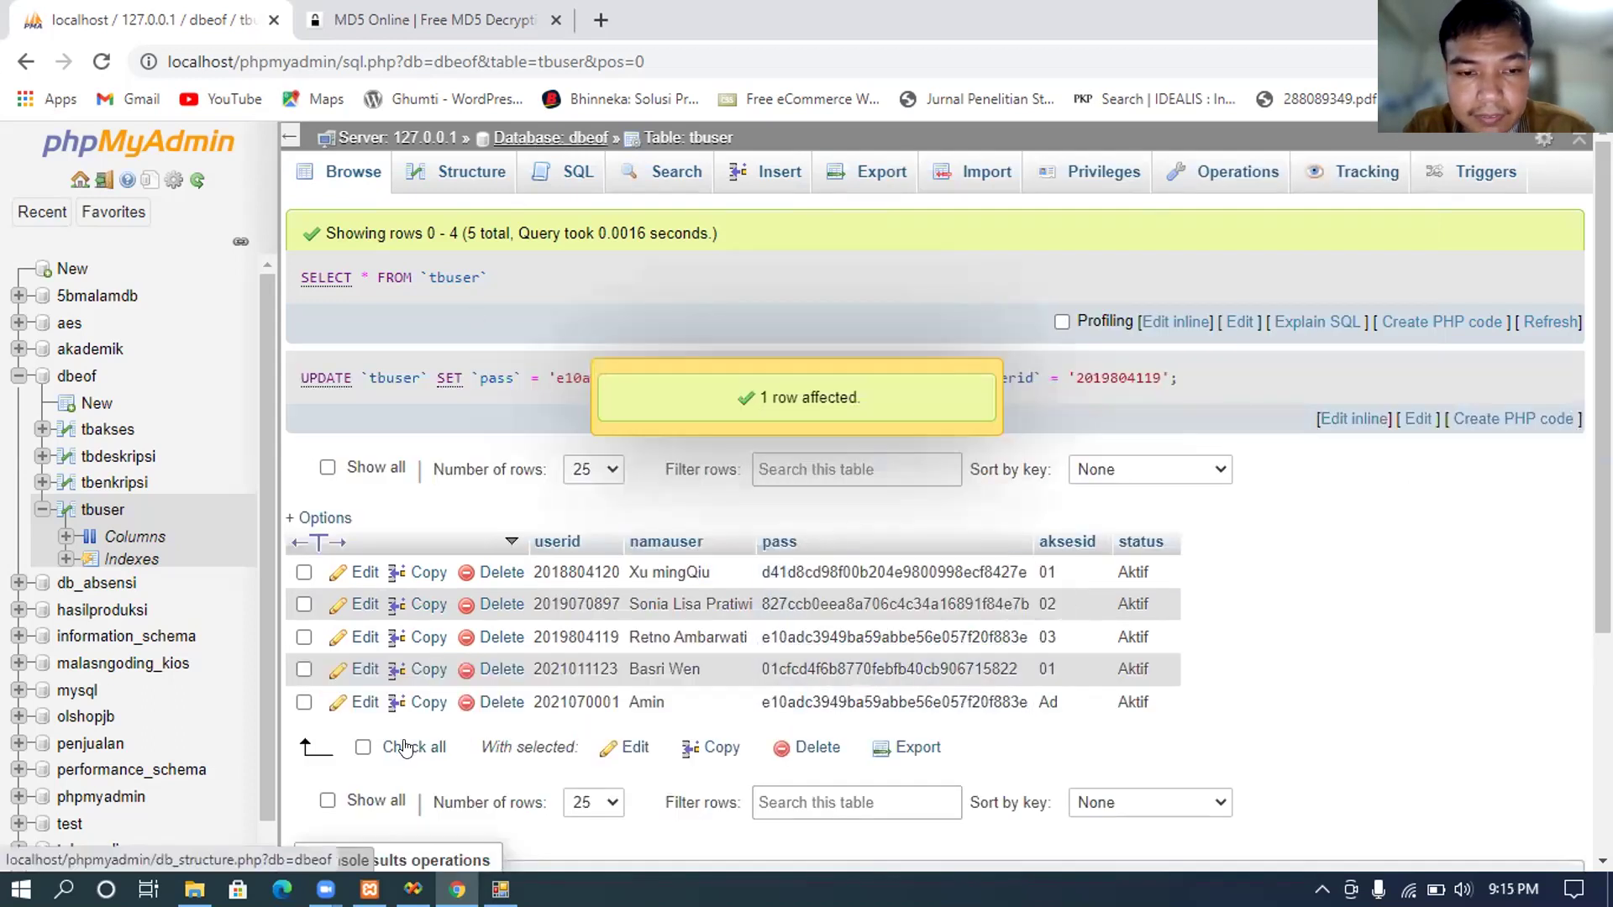
# Step: Bring up the Login System window to test the updated password
pyautogui.click(500, 889)
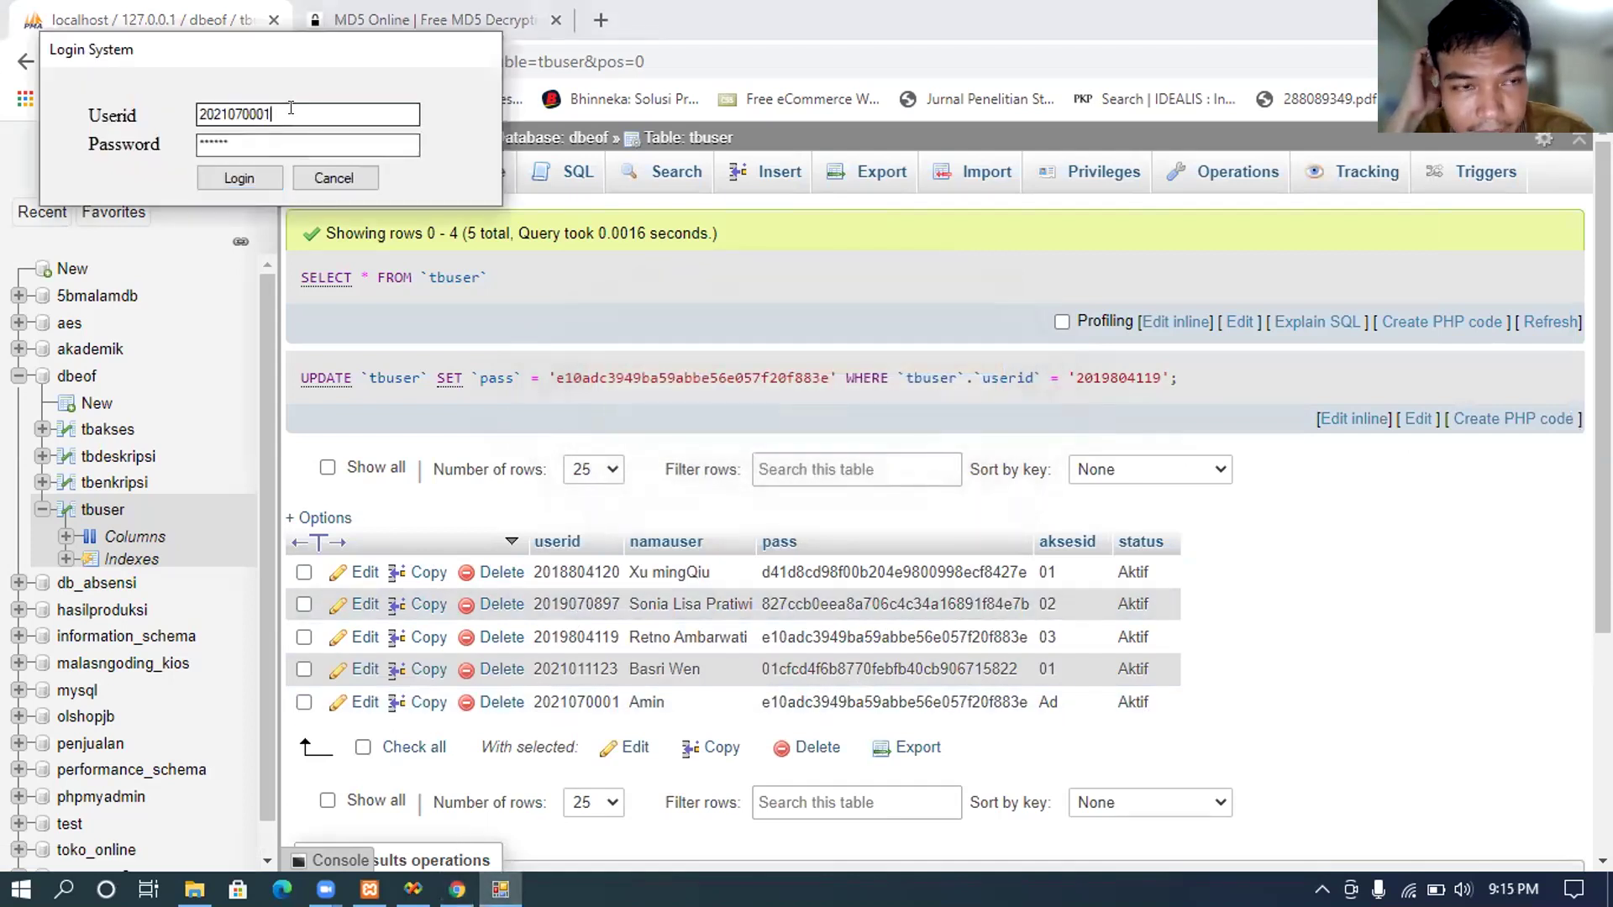
# Step: Replace the prefilled Userid with the other user's ID and move to the Password field
pyautogui.doubleClick(291, 113)
pyautogui.write('20')
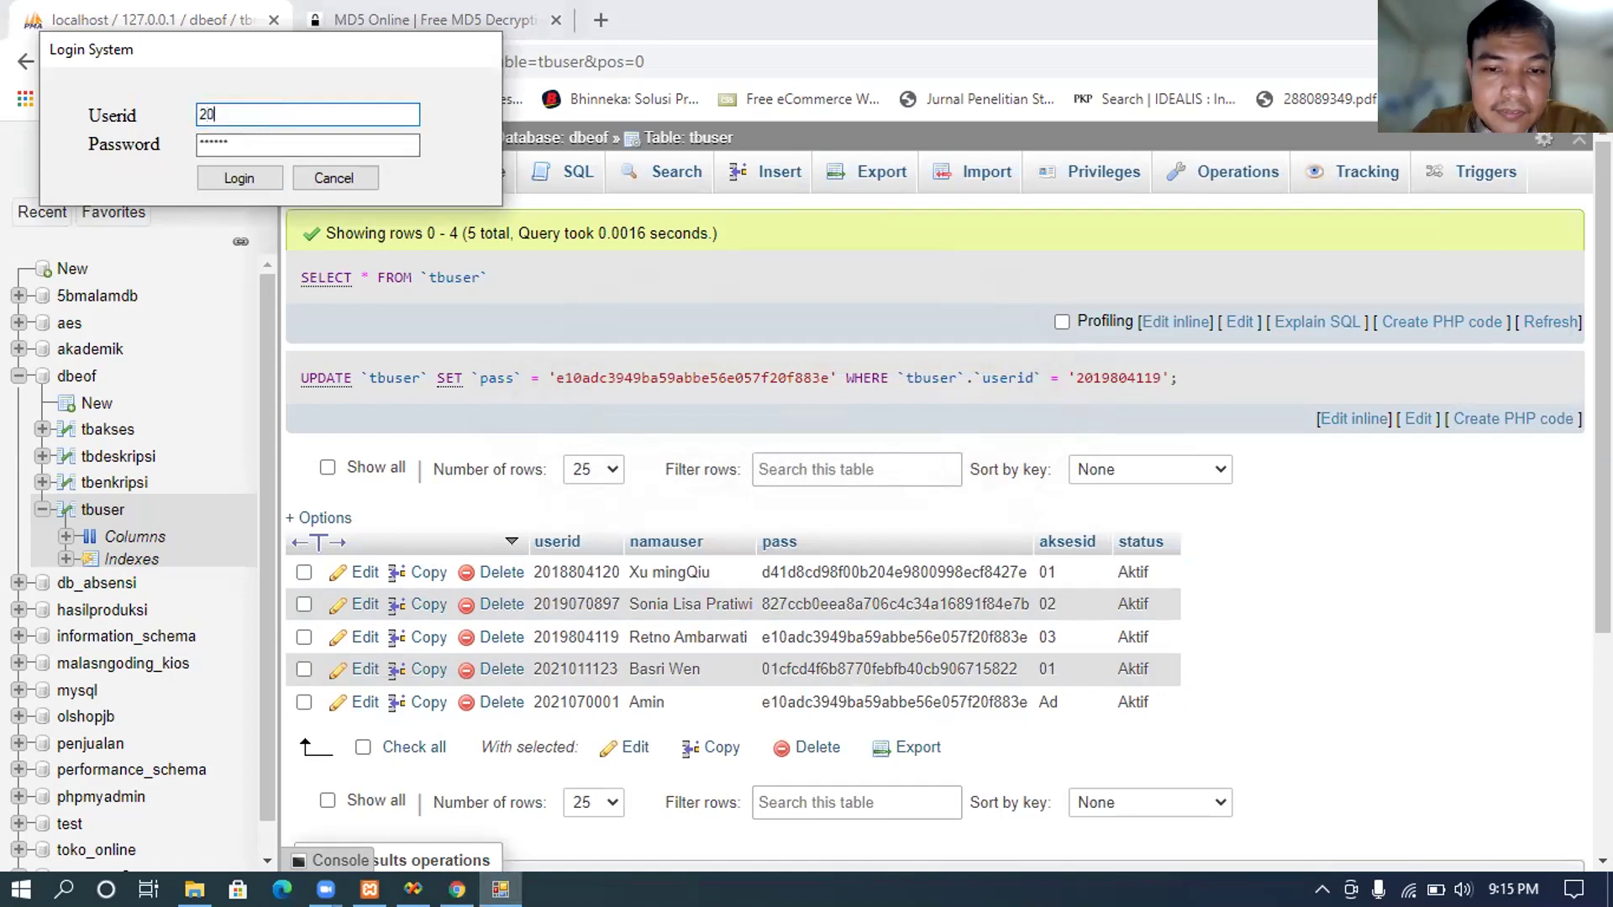
pyautogui.write('16804119')
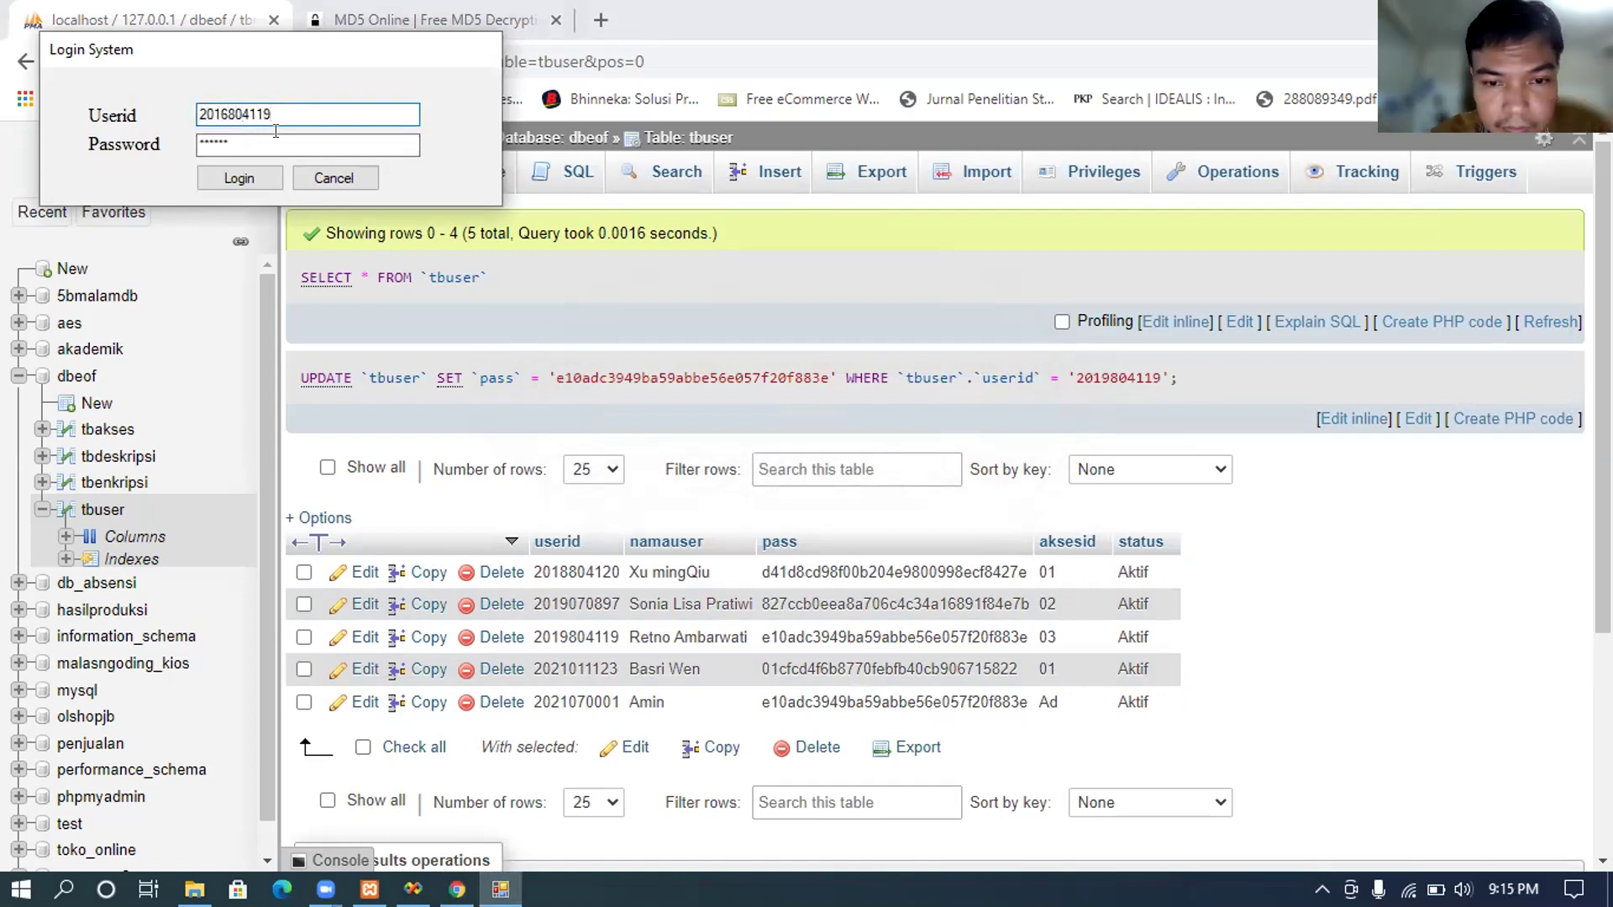
pyautogui.press('Tab')
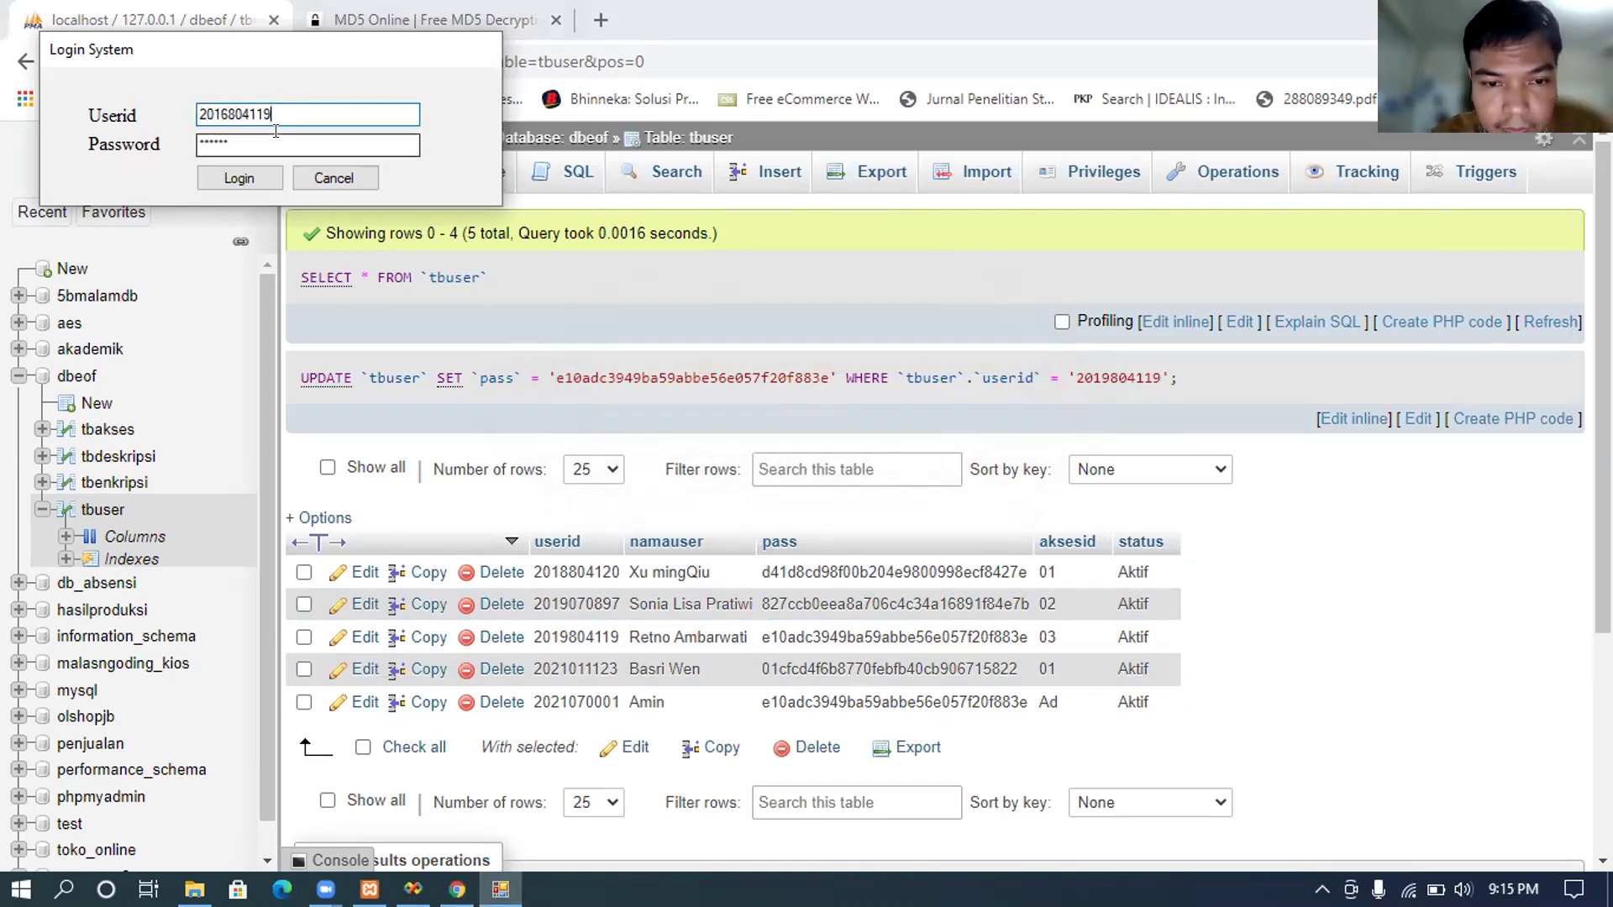
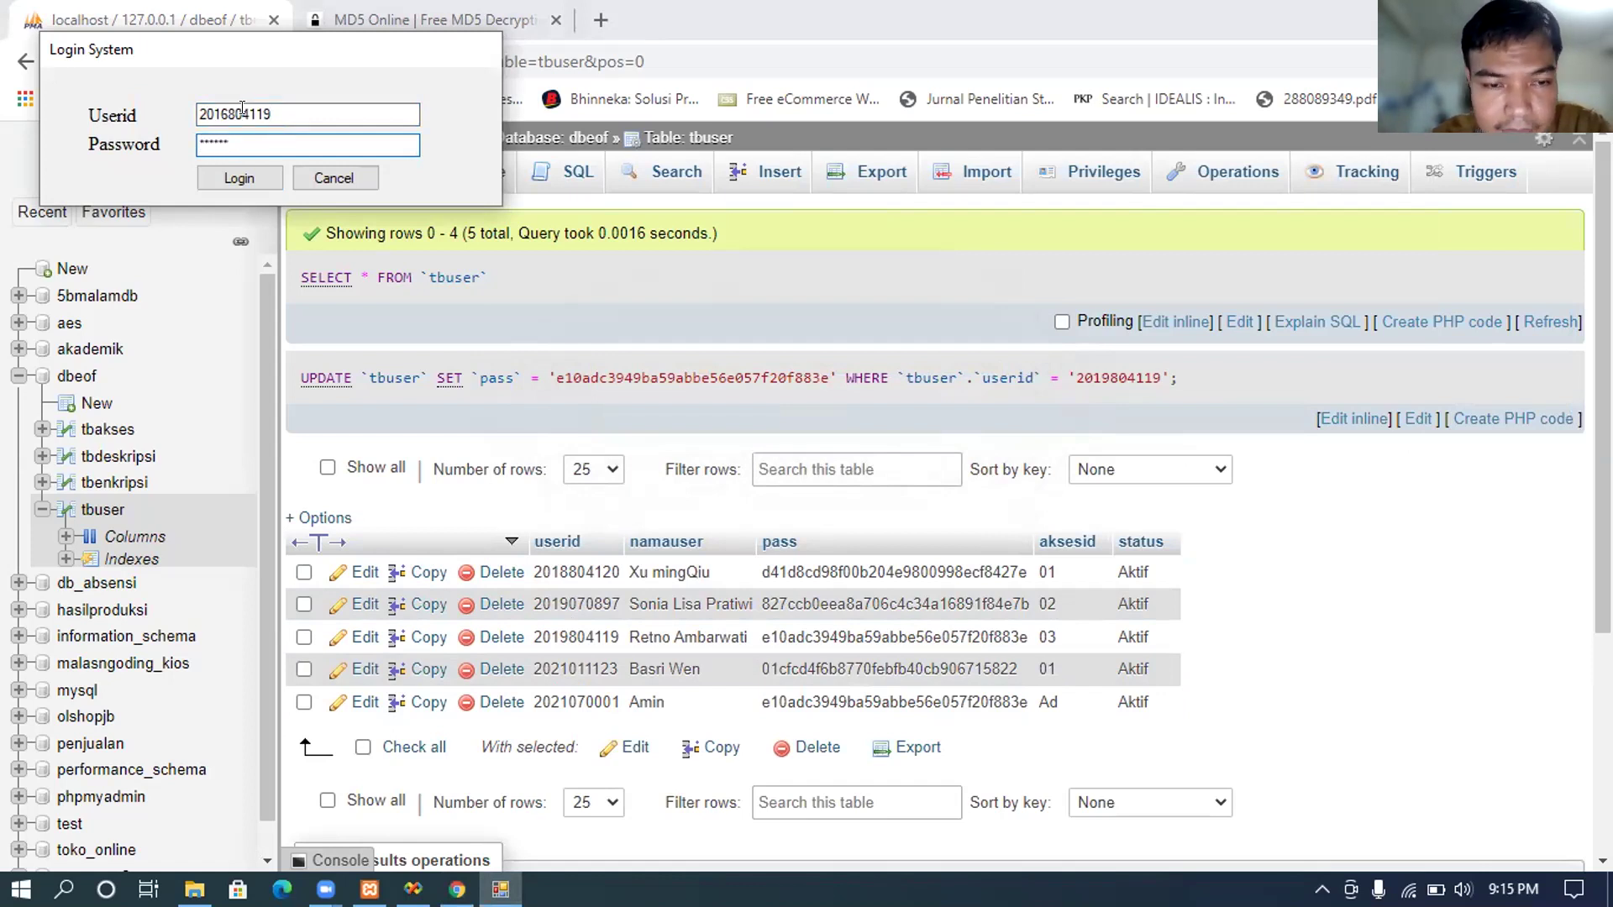
# Step: Change the Userid's last digit to 9 and log in as the staff user
pyautogui.click(224, 112)
pyautogui.press('BackSpace')
pyautogui.write('9')
pyautogui.click(248, 176)
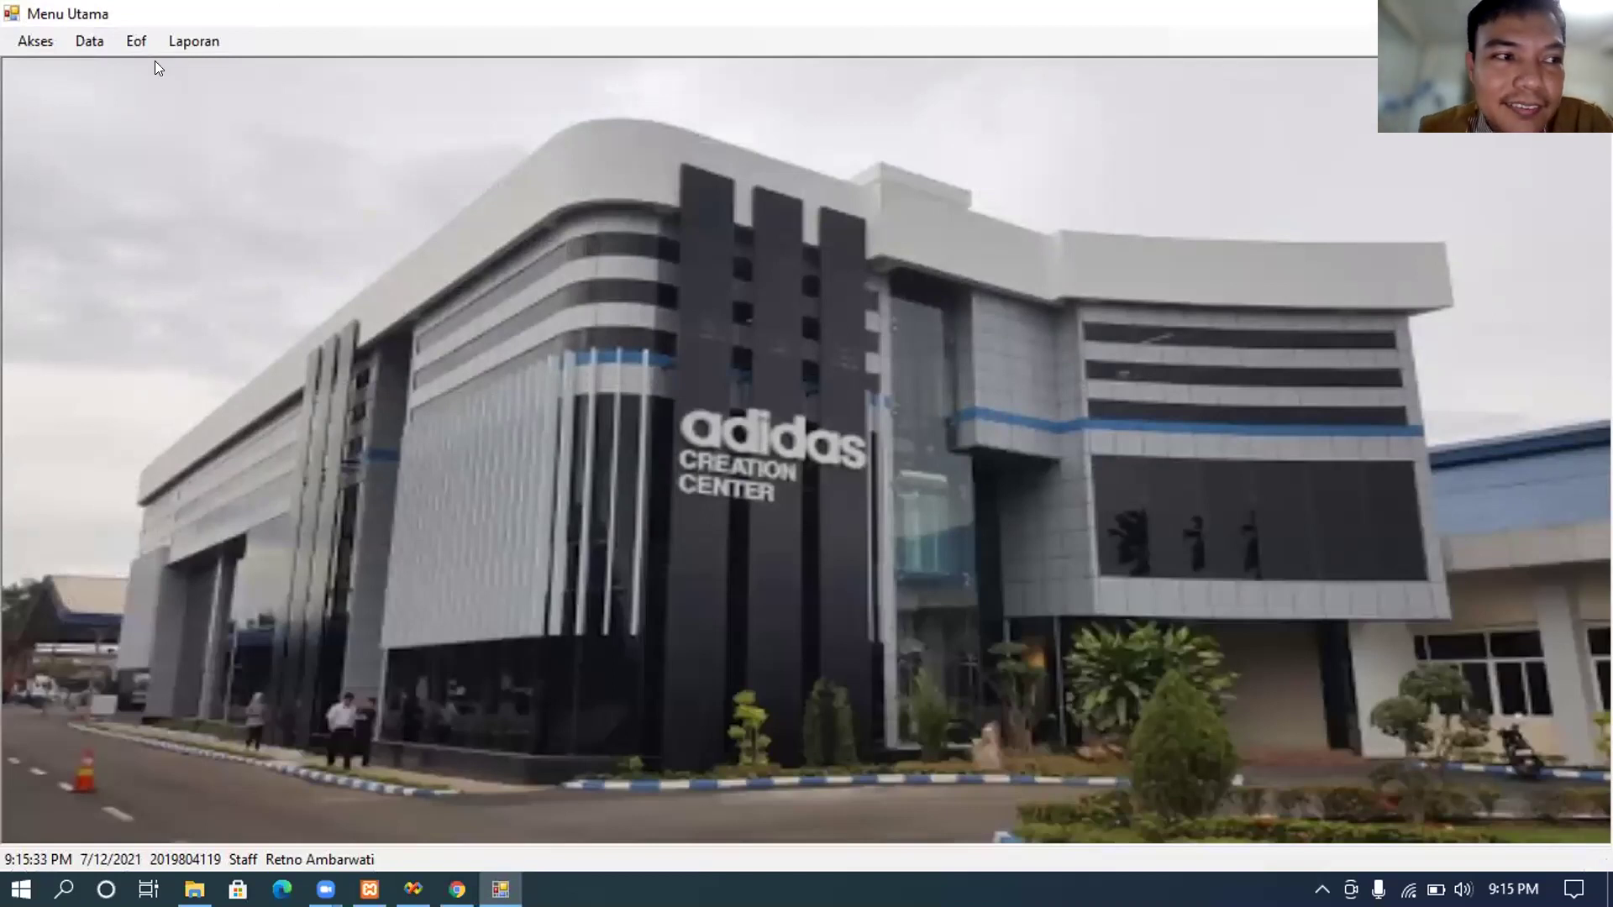
# Step: Open the Enkripsi form from the Eof menu and browse for the file to encrypt
pyautogui.click(136, 44)
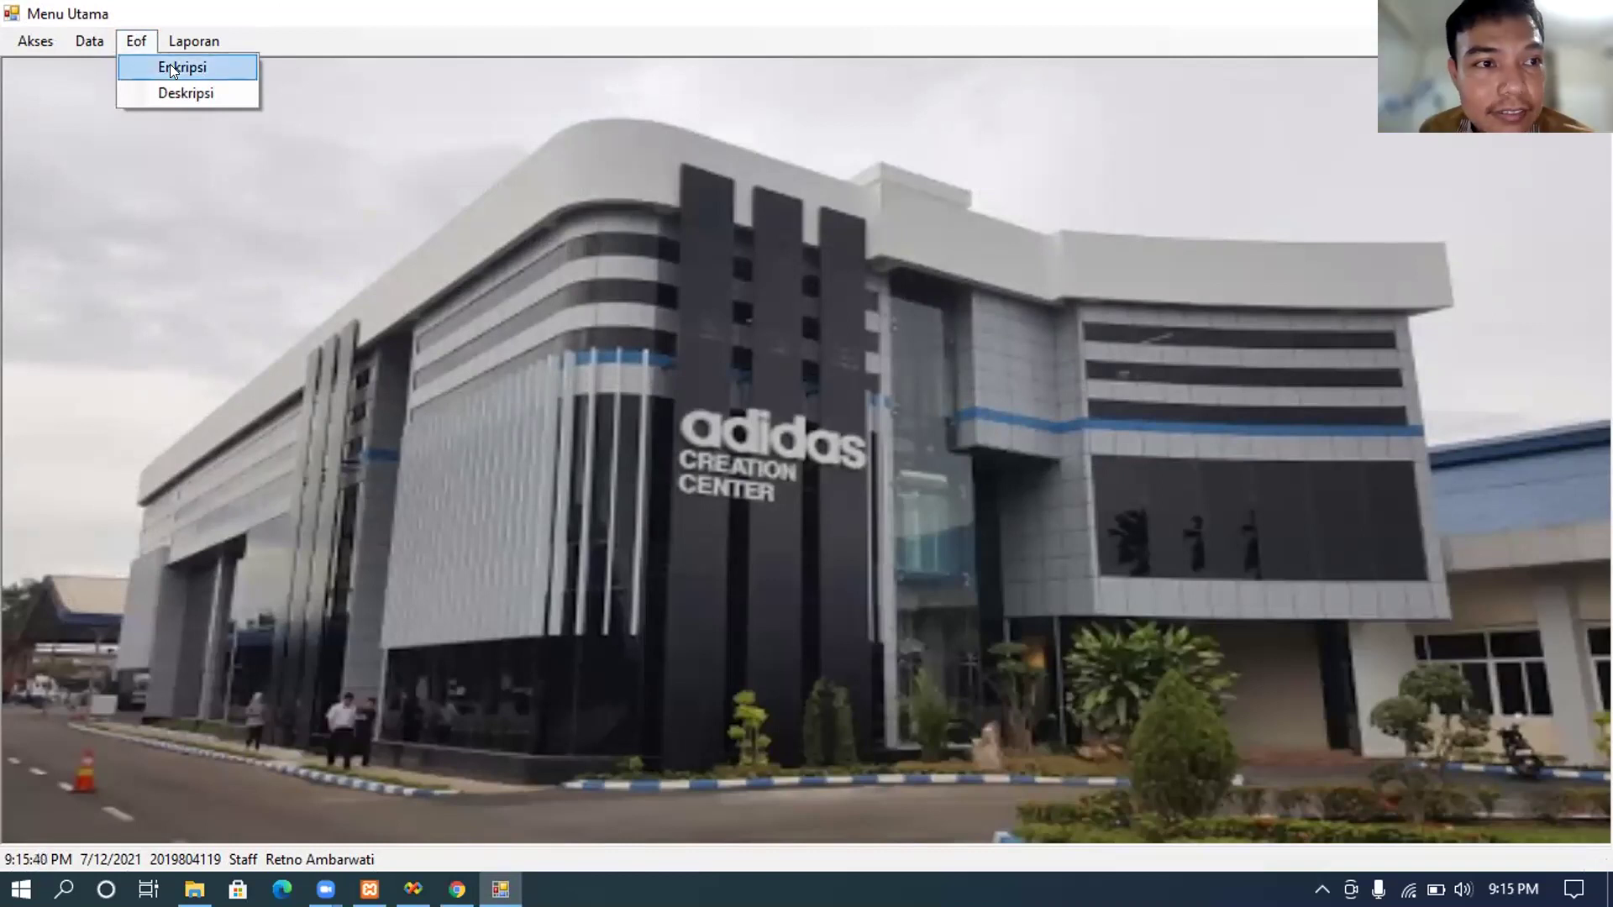
pyautogui.click(170, 67)
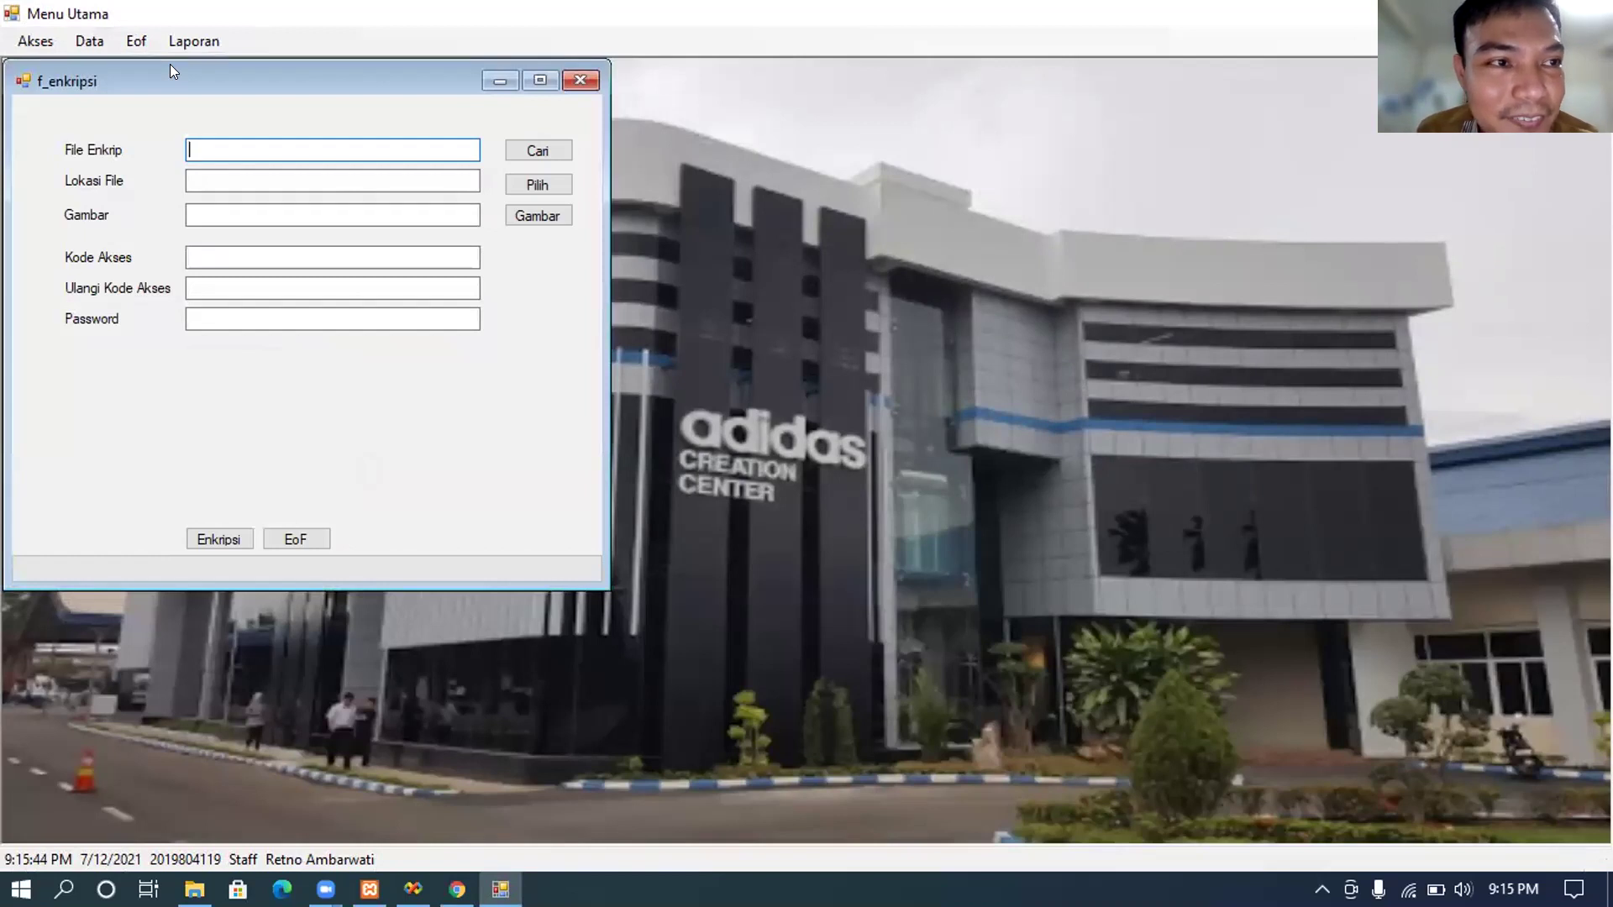
pyautogui.click(137, 42)
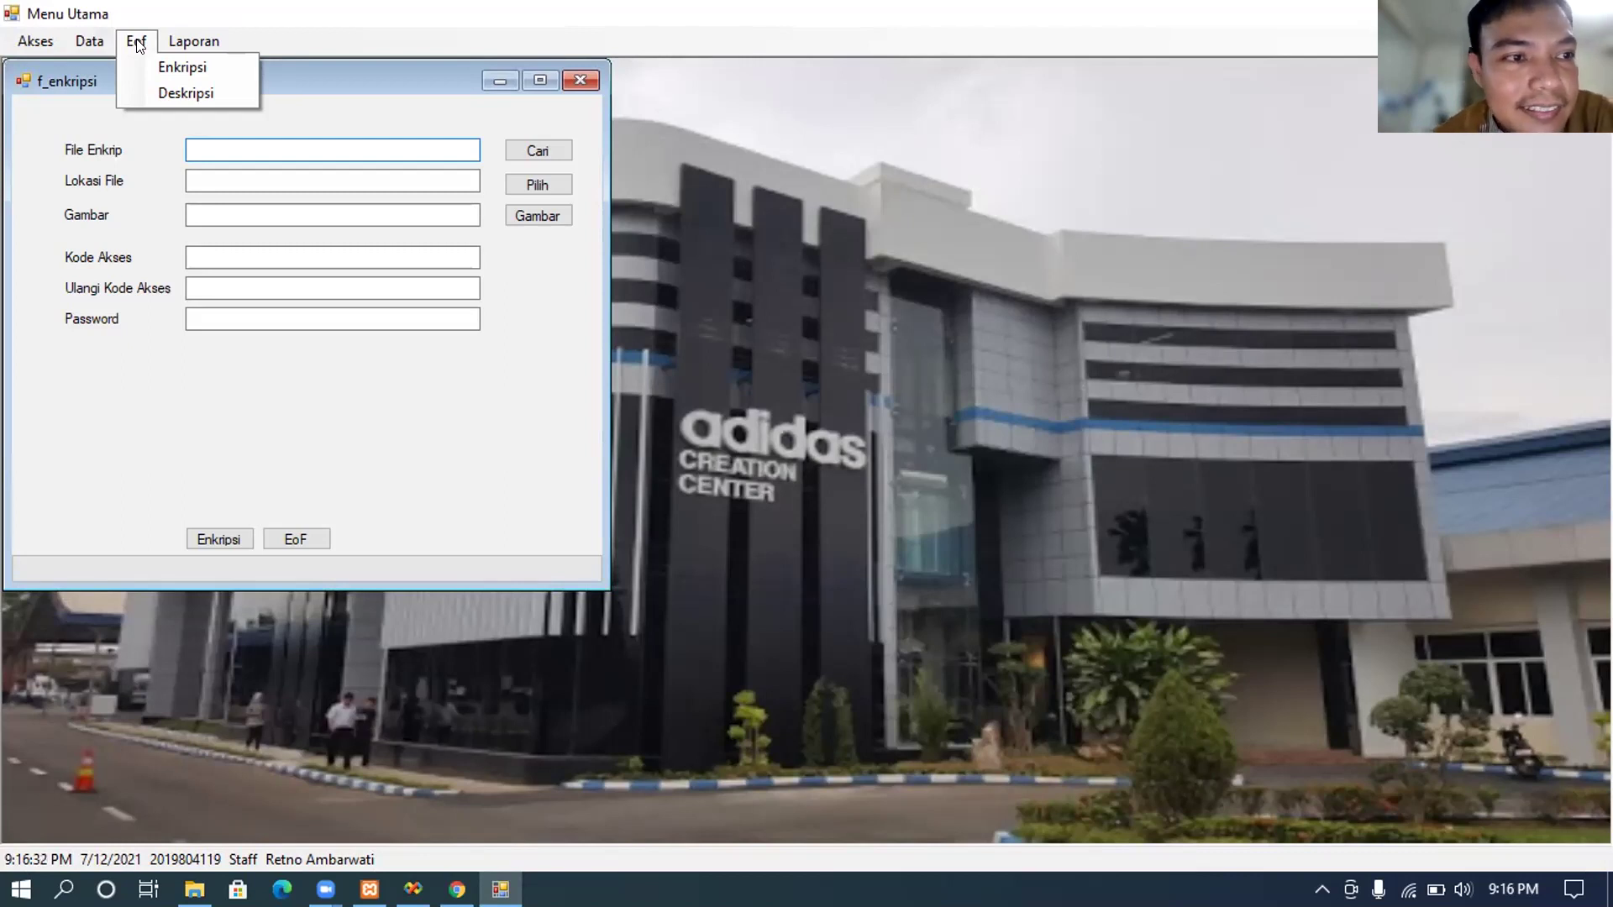
pyautogui.click(376, 141)
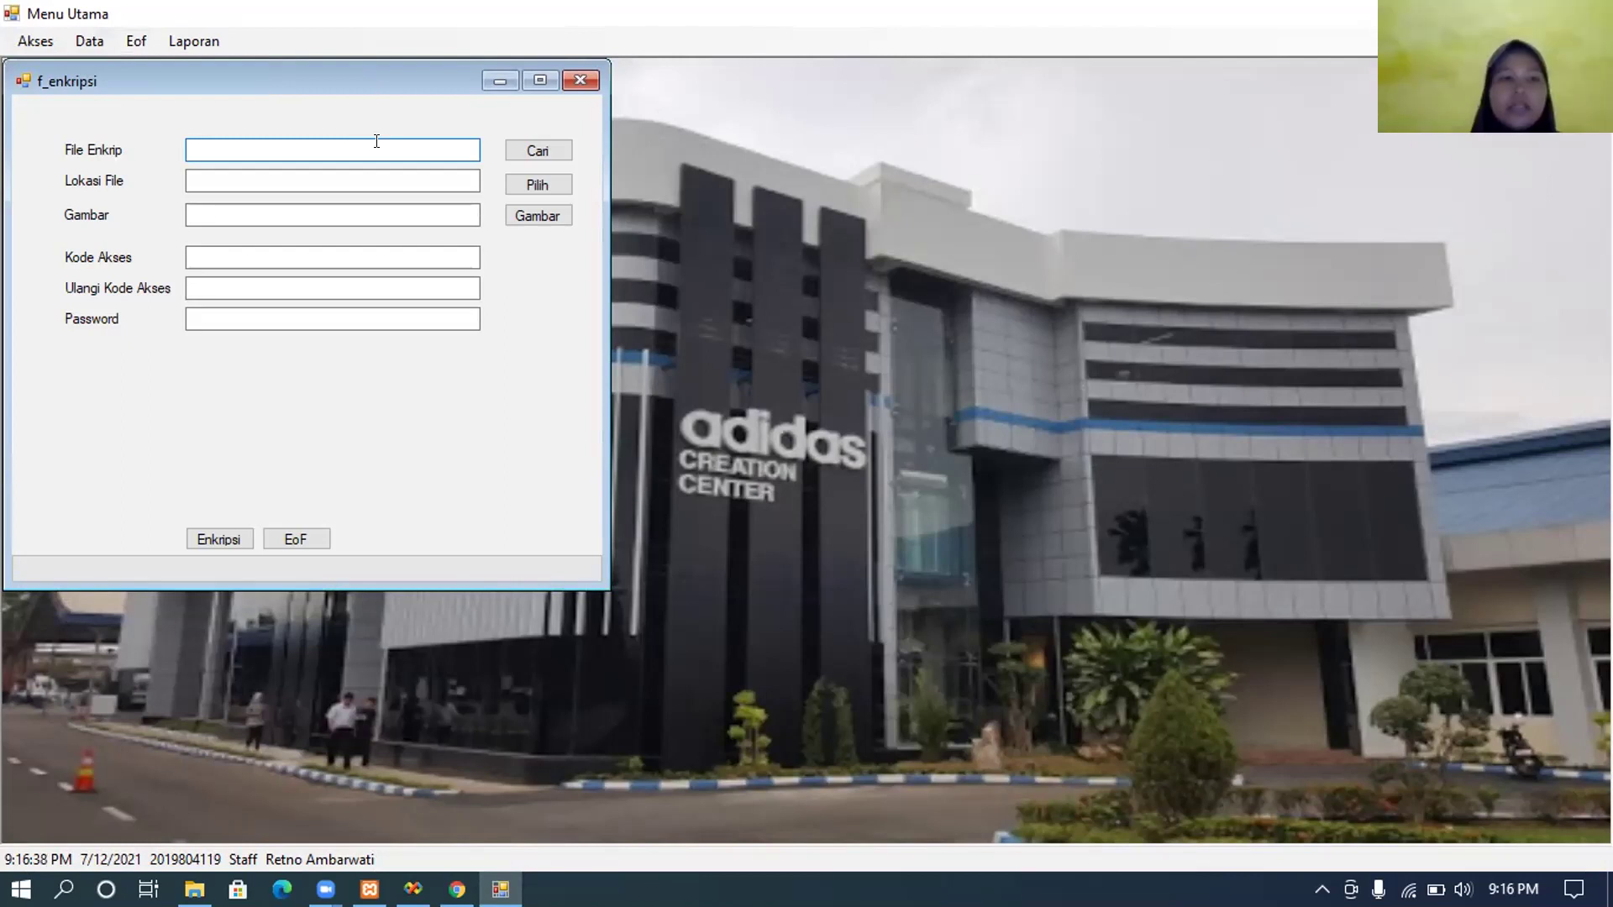
pyautogui.click(512, 155)
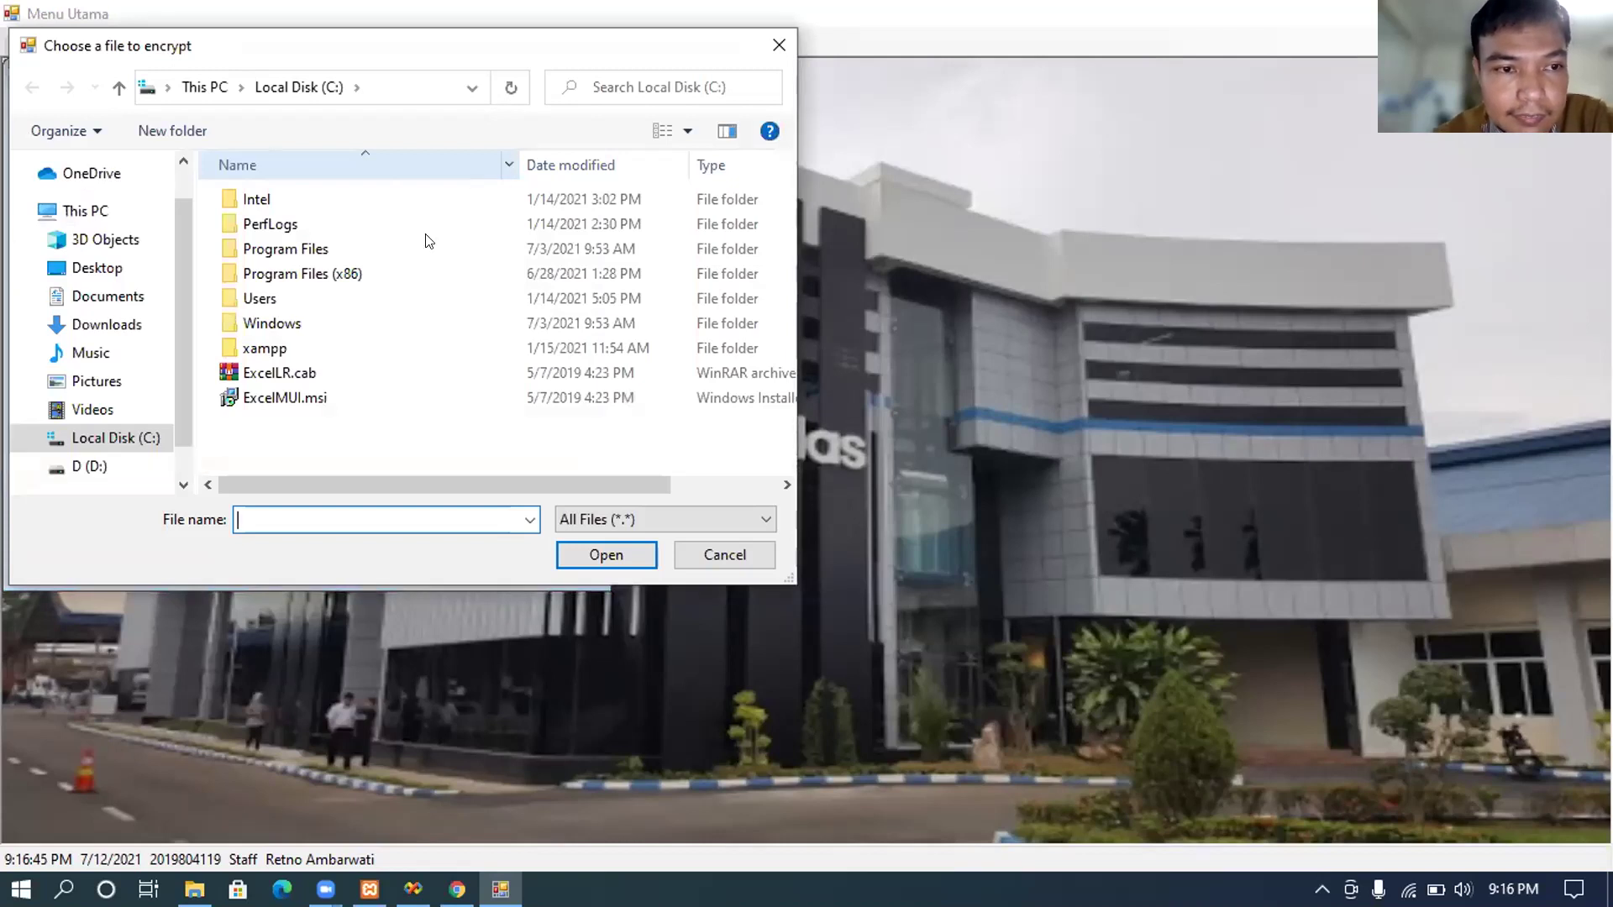
# Step: Pick the 06--Lap.Kas Keluar Suja Spray spreadsheet from Downloads as the file to encrypt
pyautogui.click(131, 297)
pyautogui.click(137, 322)
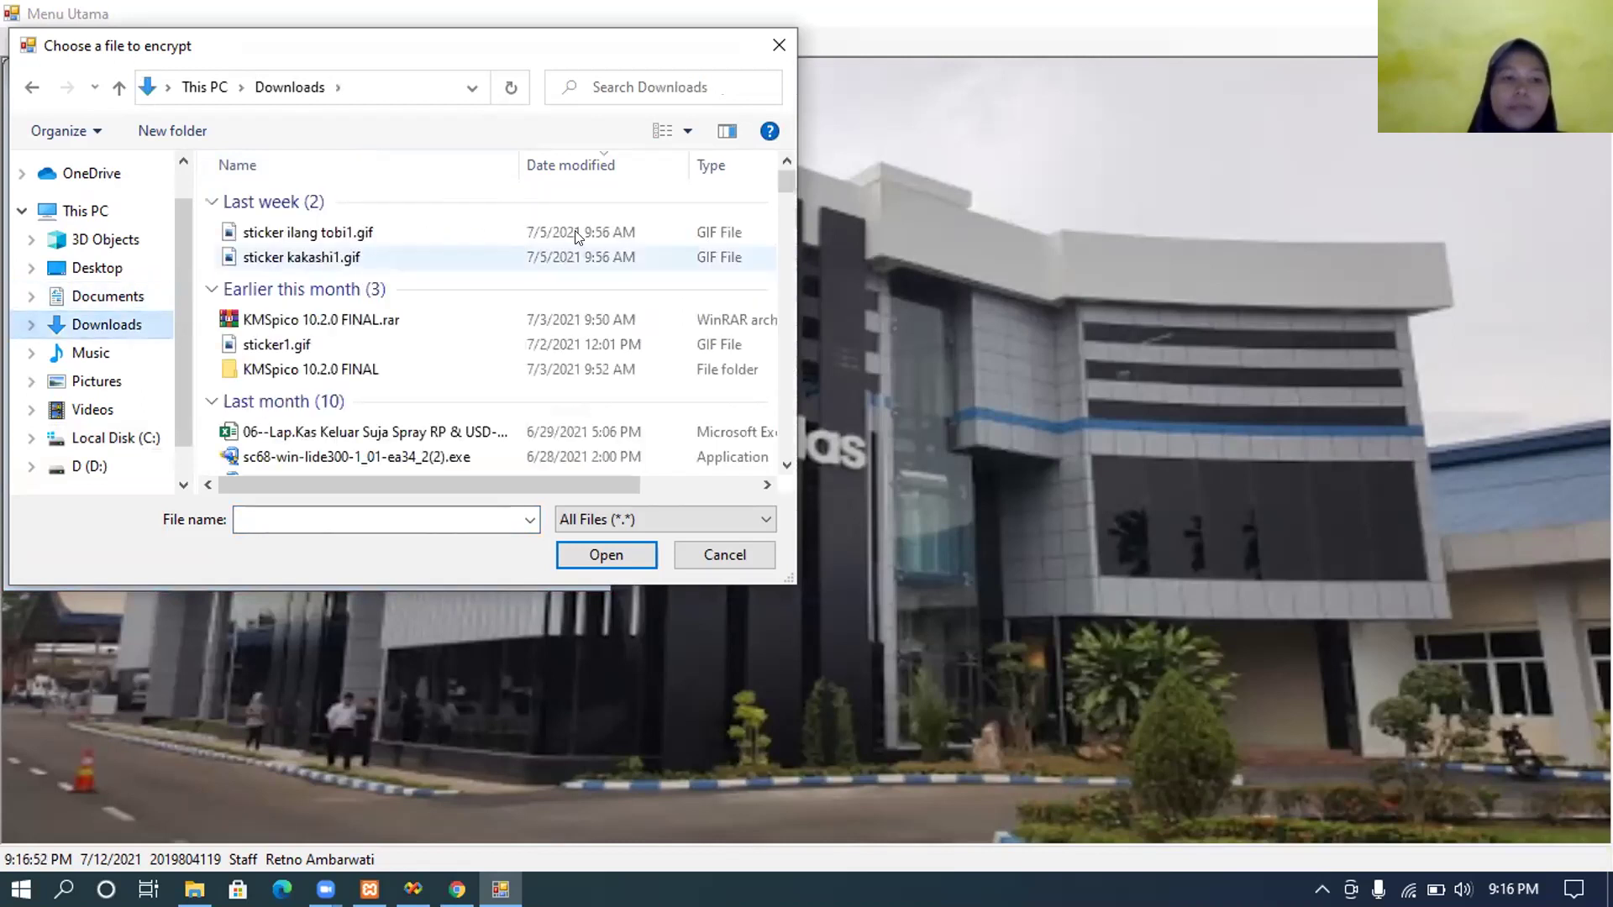
pyautogui.scroll(-1, 667, 187)
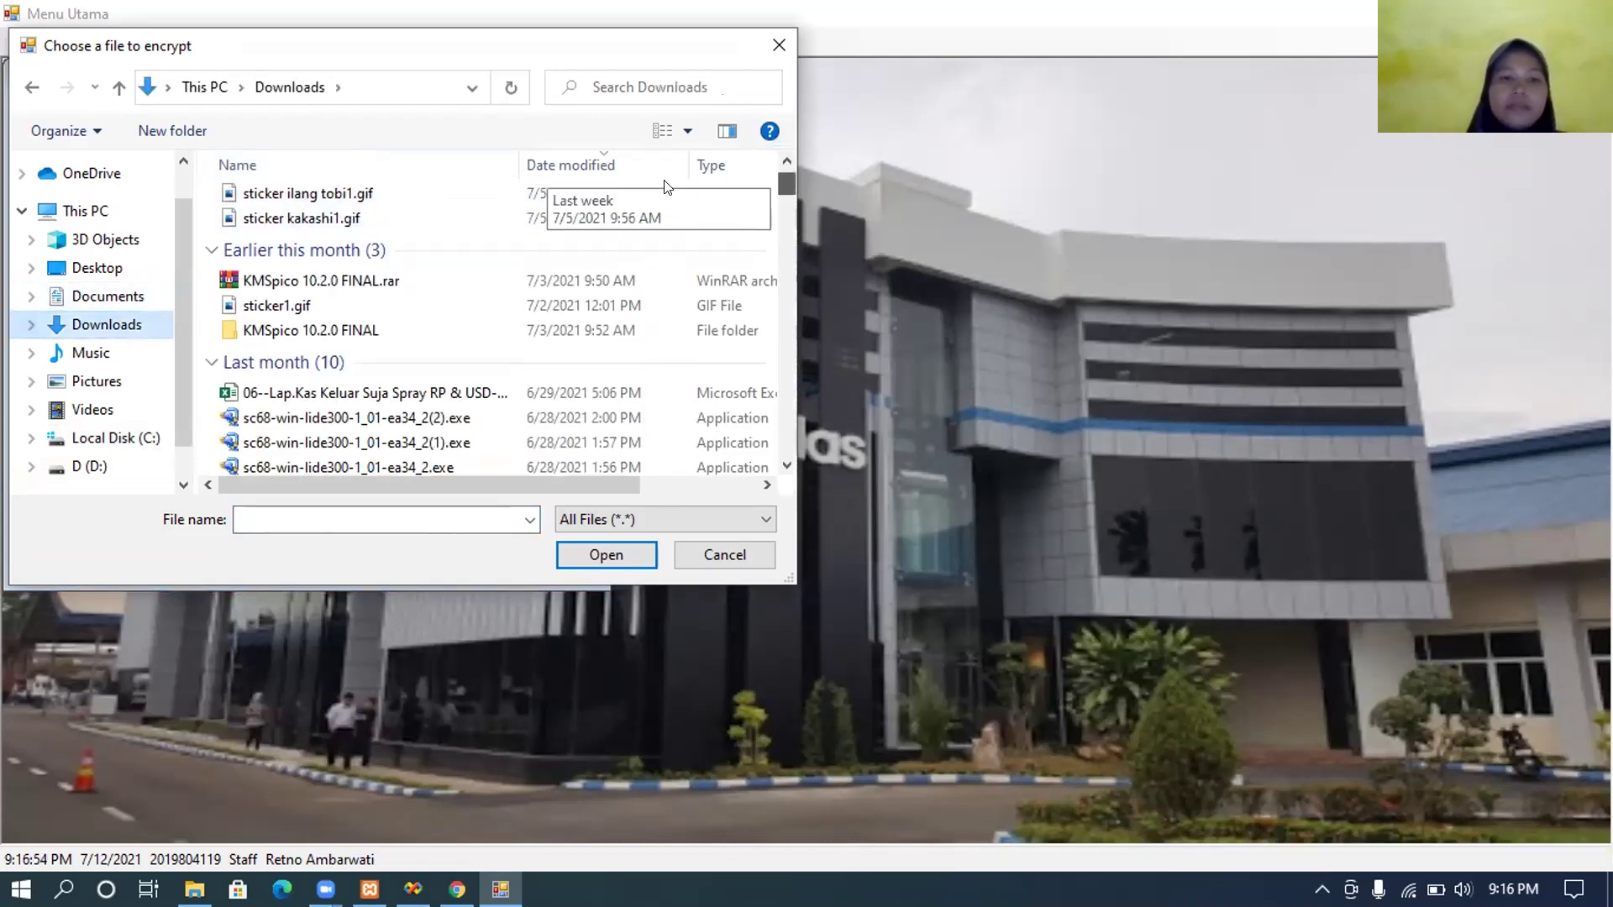
pyautogui.scroll(-1, 667, 186)
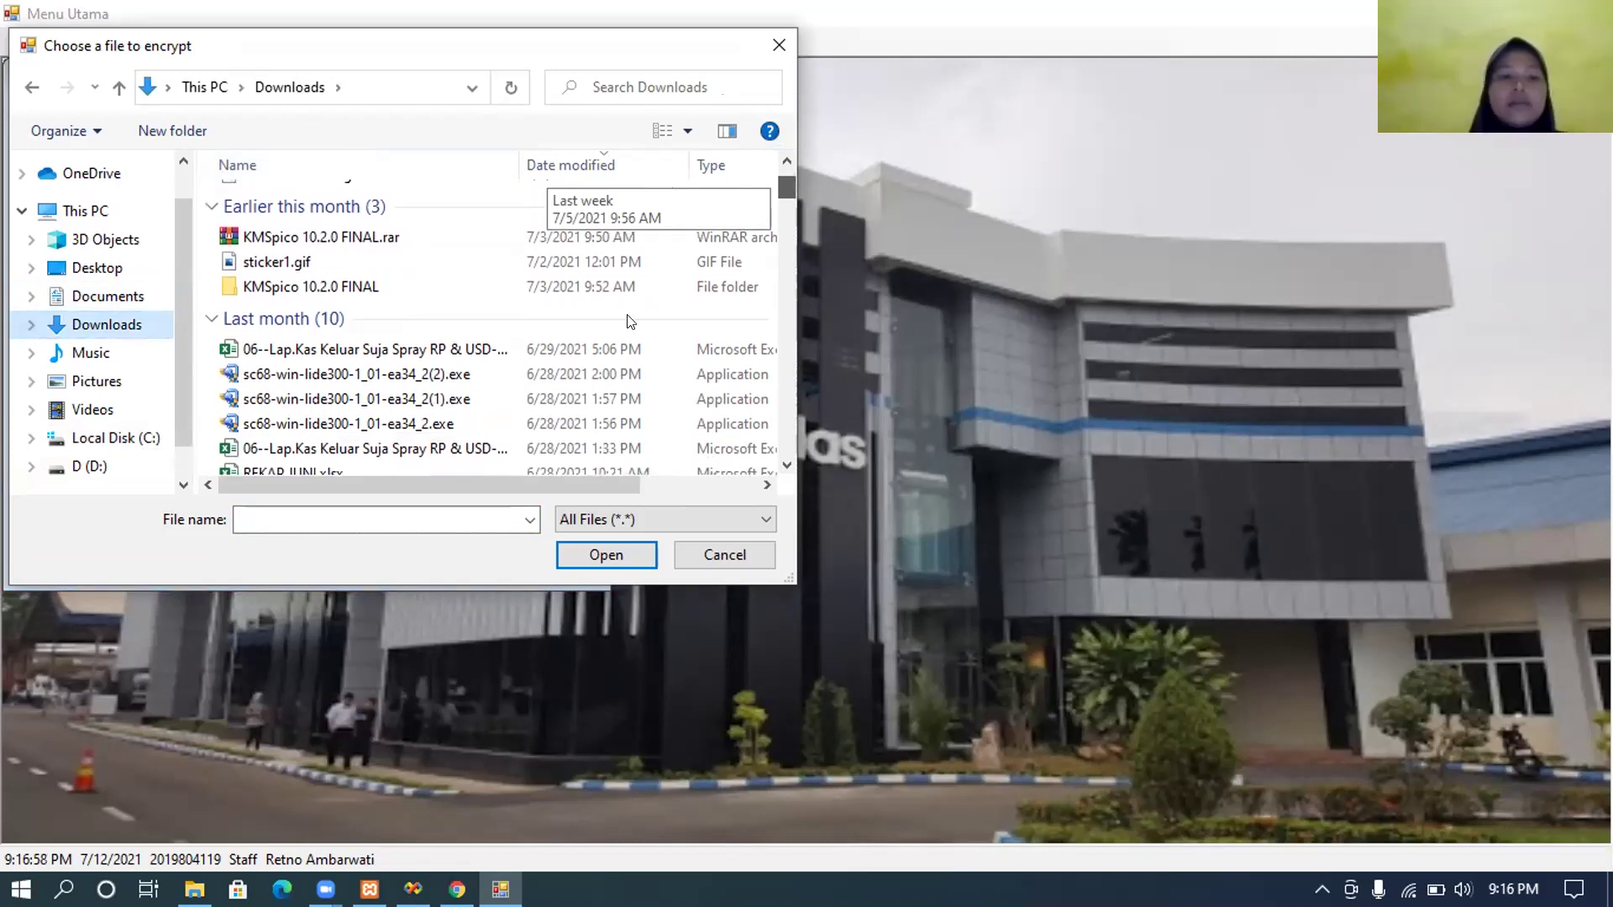
pyautogui.scroll(1, 480, 451)
pyautogui.moveTo(757, 344); pyautogui.dragTo(723, 257)
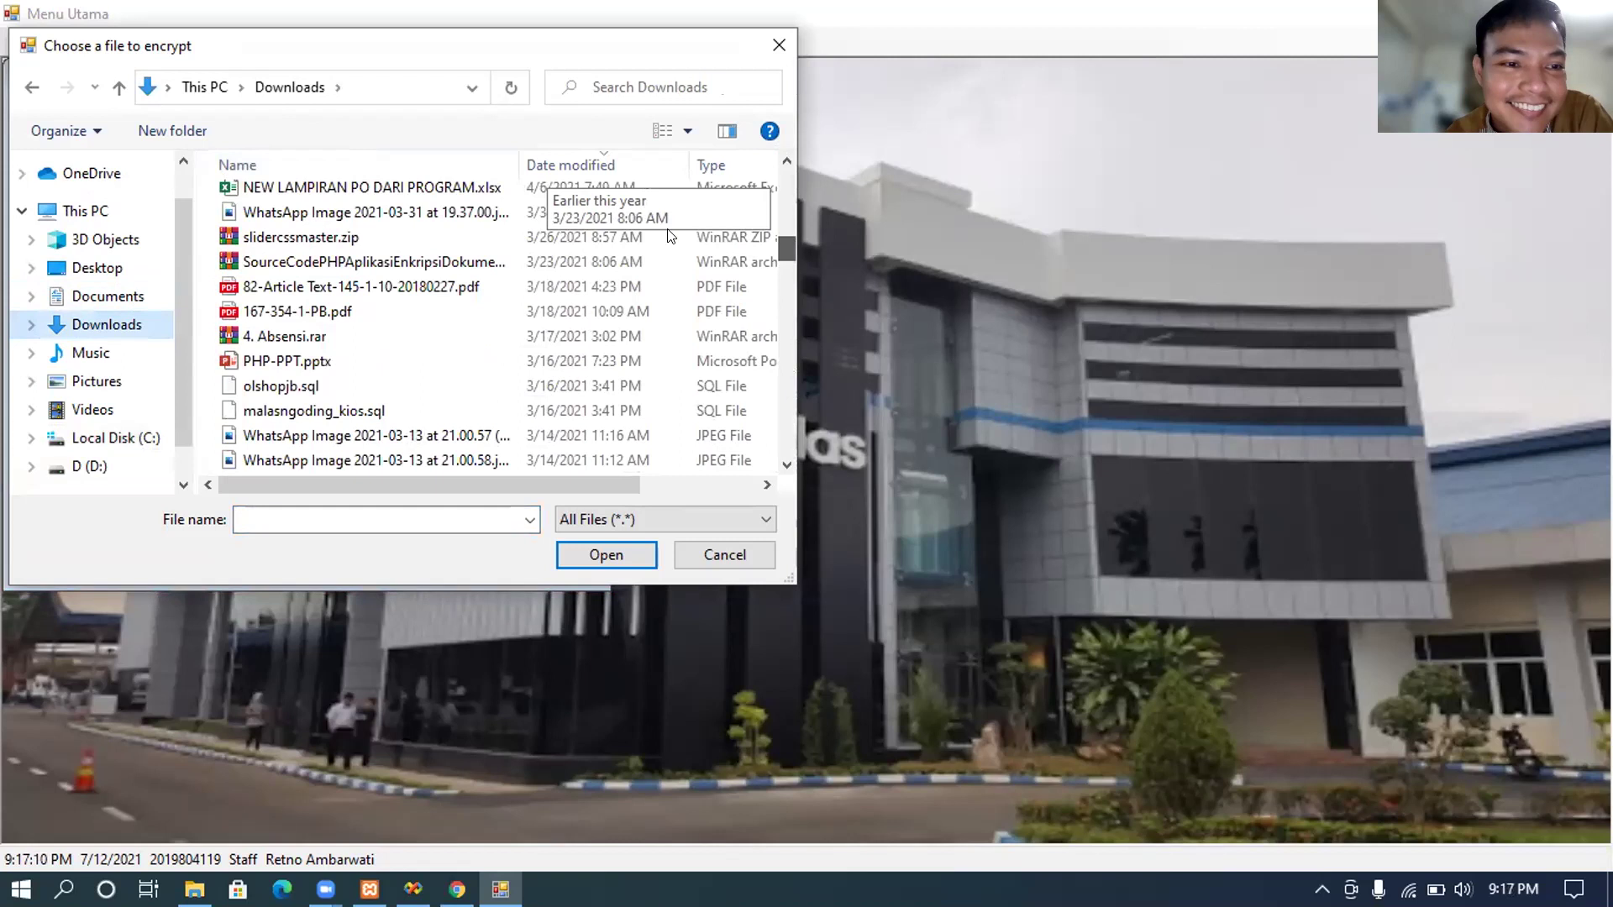
pyautogui.scroll(15, 669, 236)
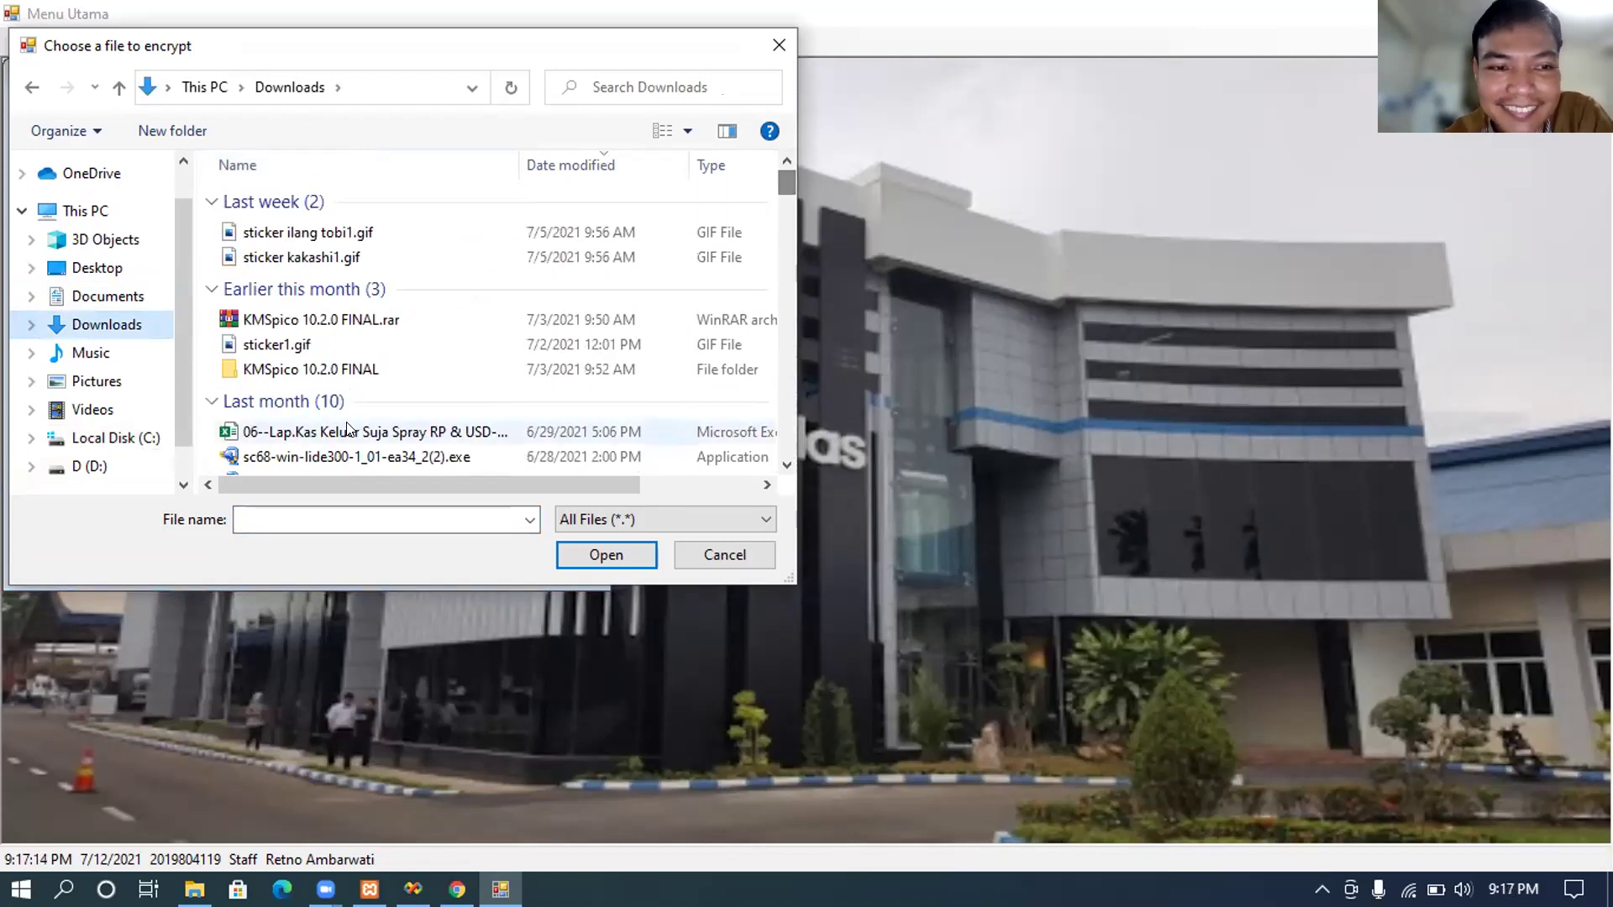
pyautogui.click(606, 559)
pyautogui.click(615, 556)
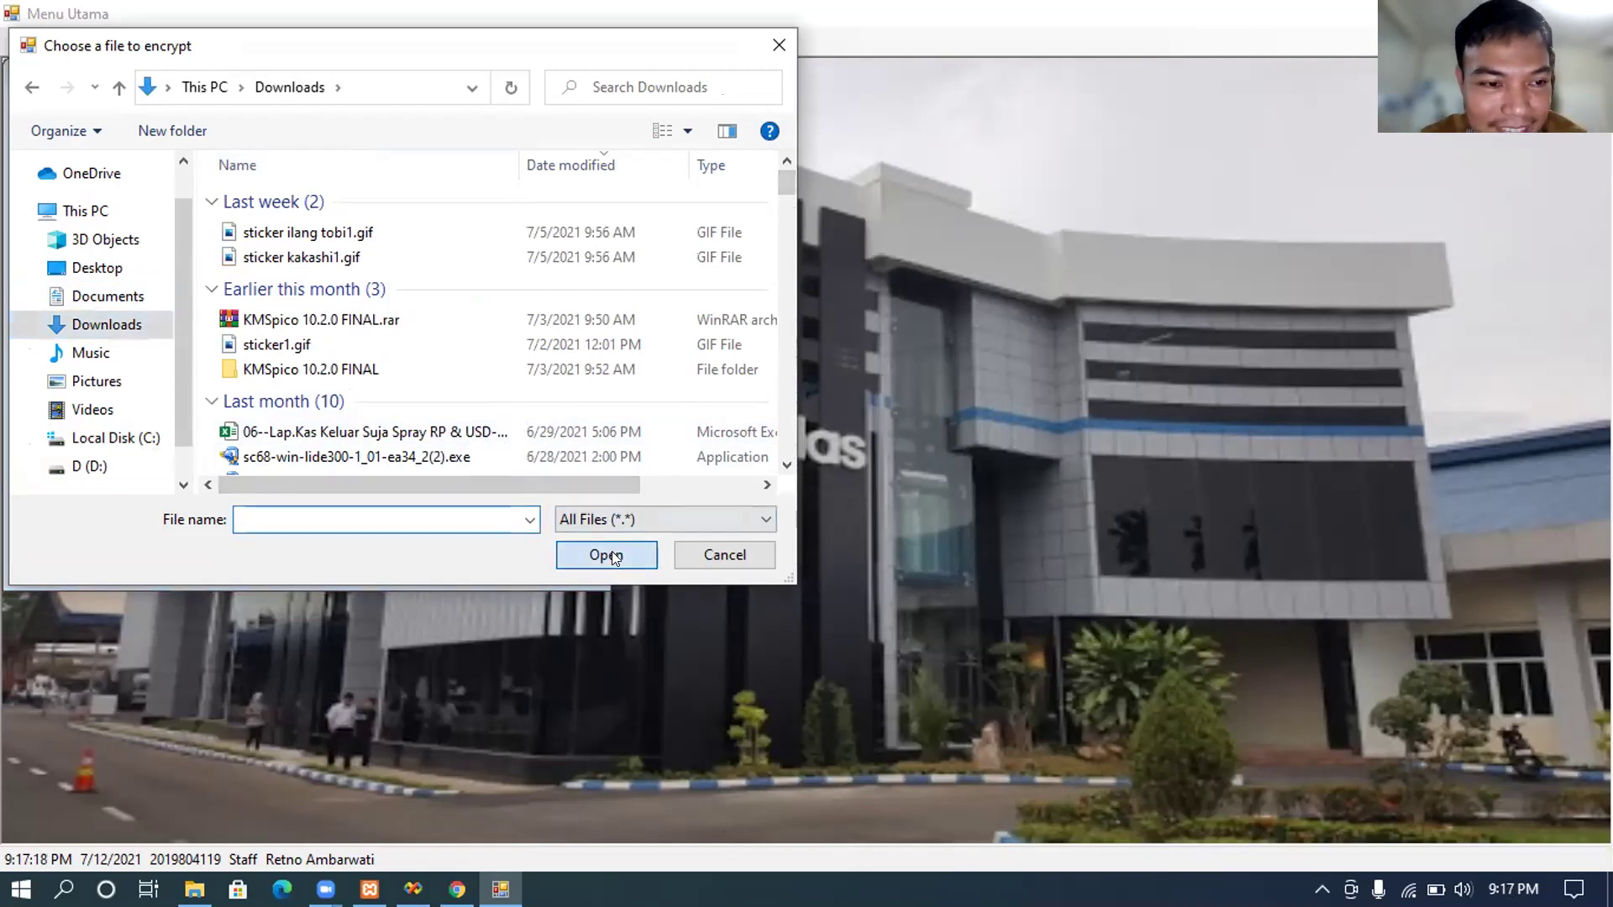
pyautogui.click(496, 431)
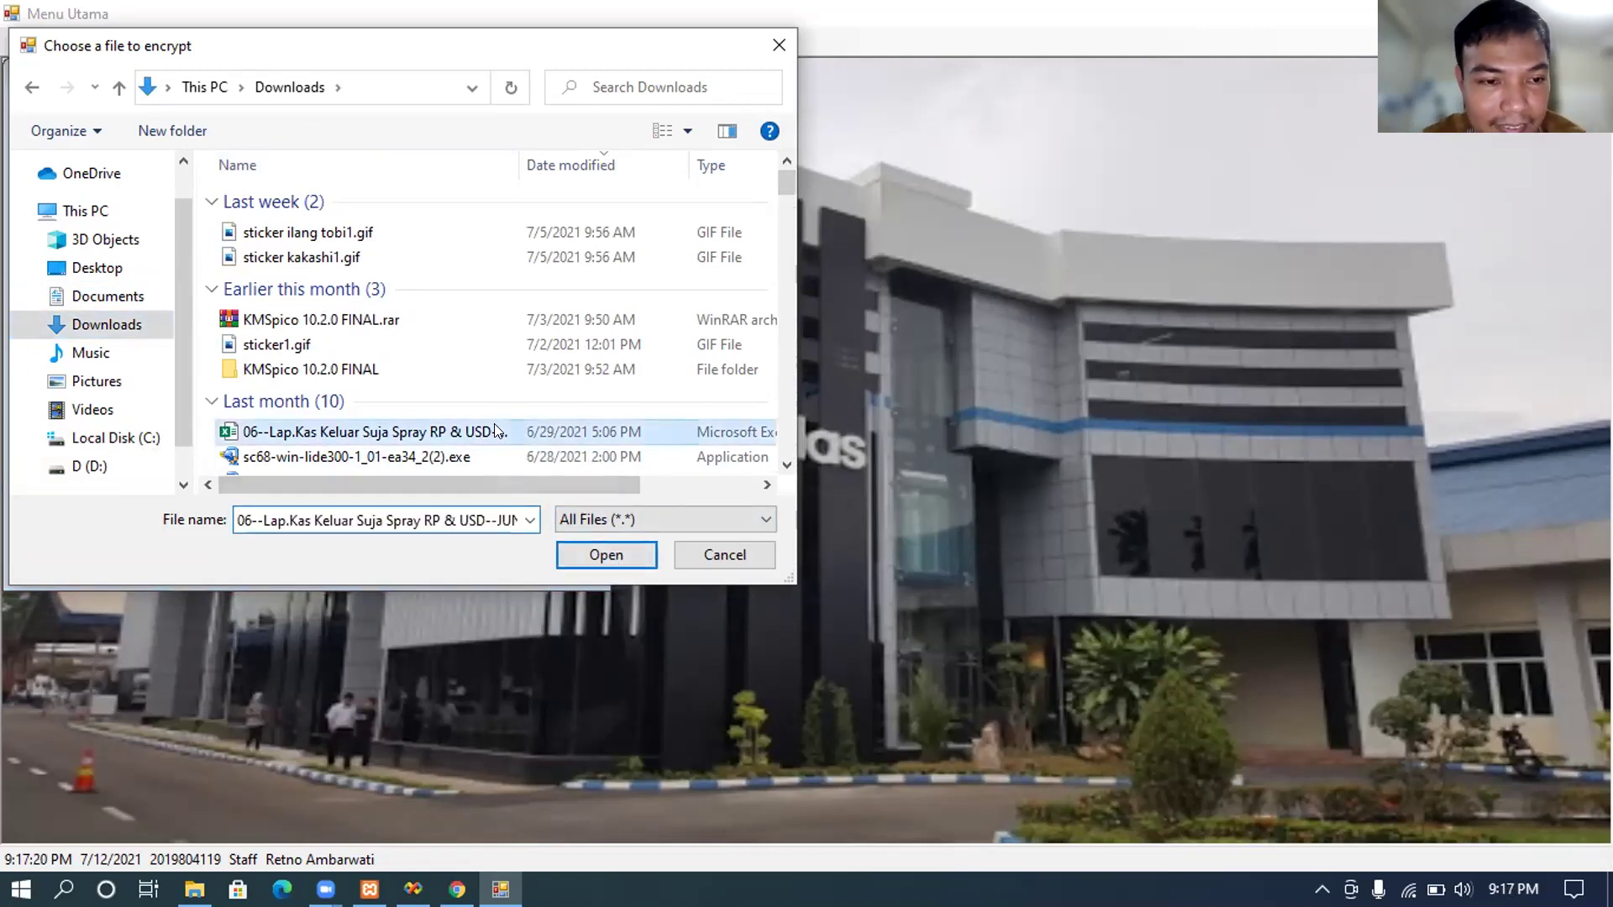
pyautogui.click(595, 555)
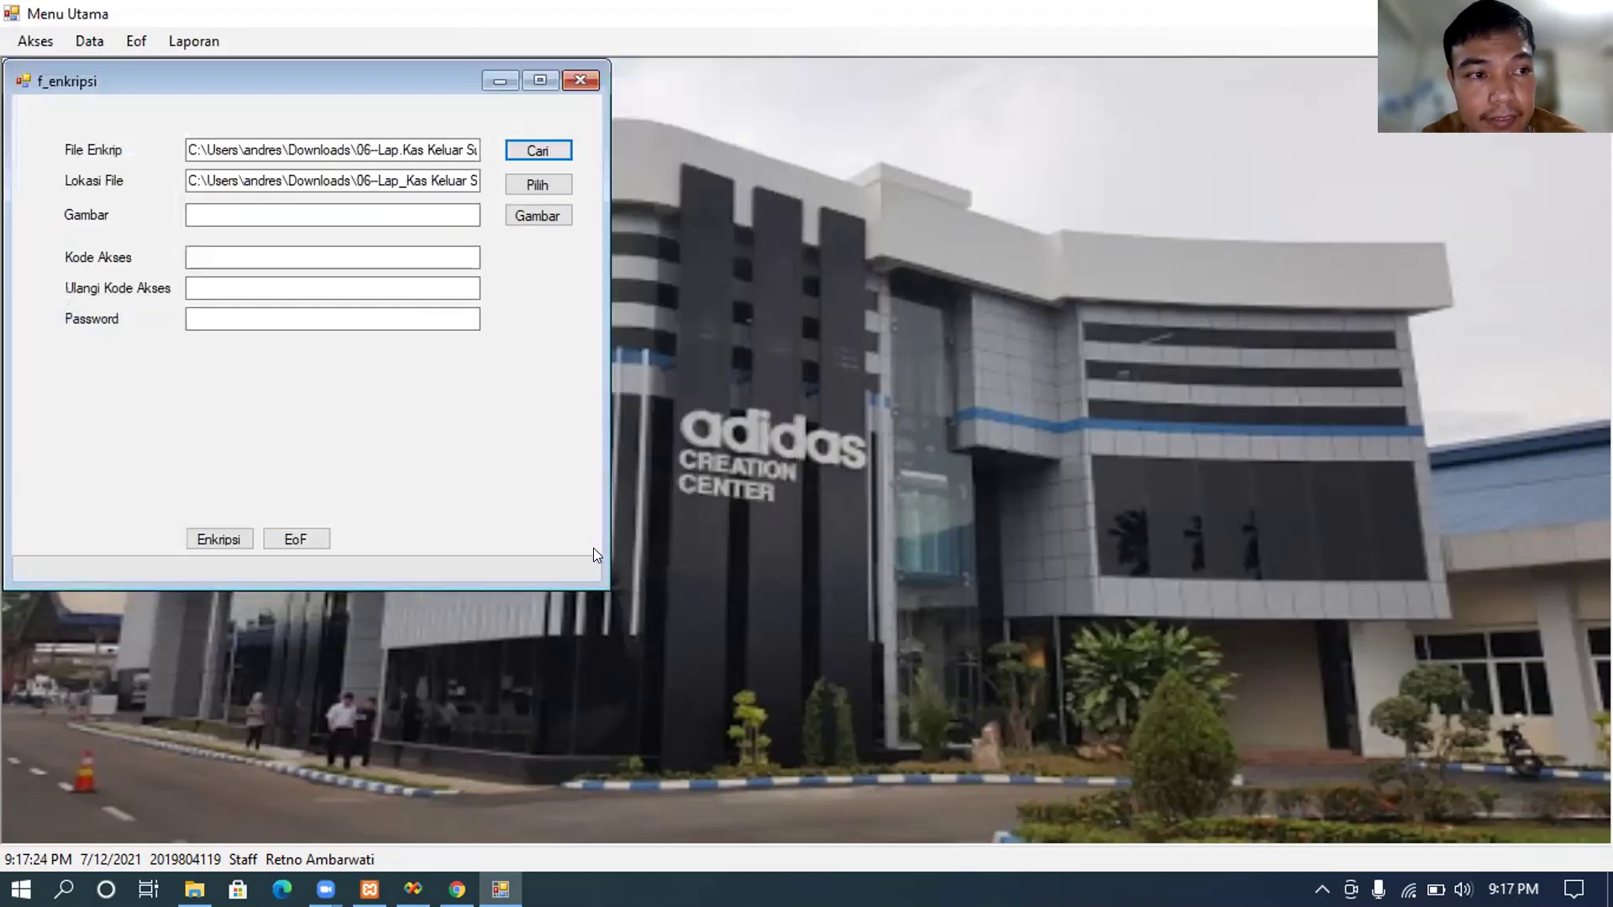
# Step: Choose D (D:) under This PC as the Lokasi File output folder
pyautogui.click(549, 188)
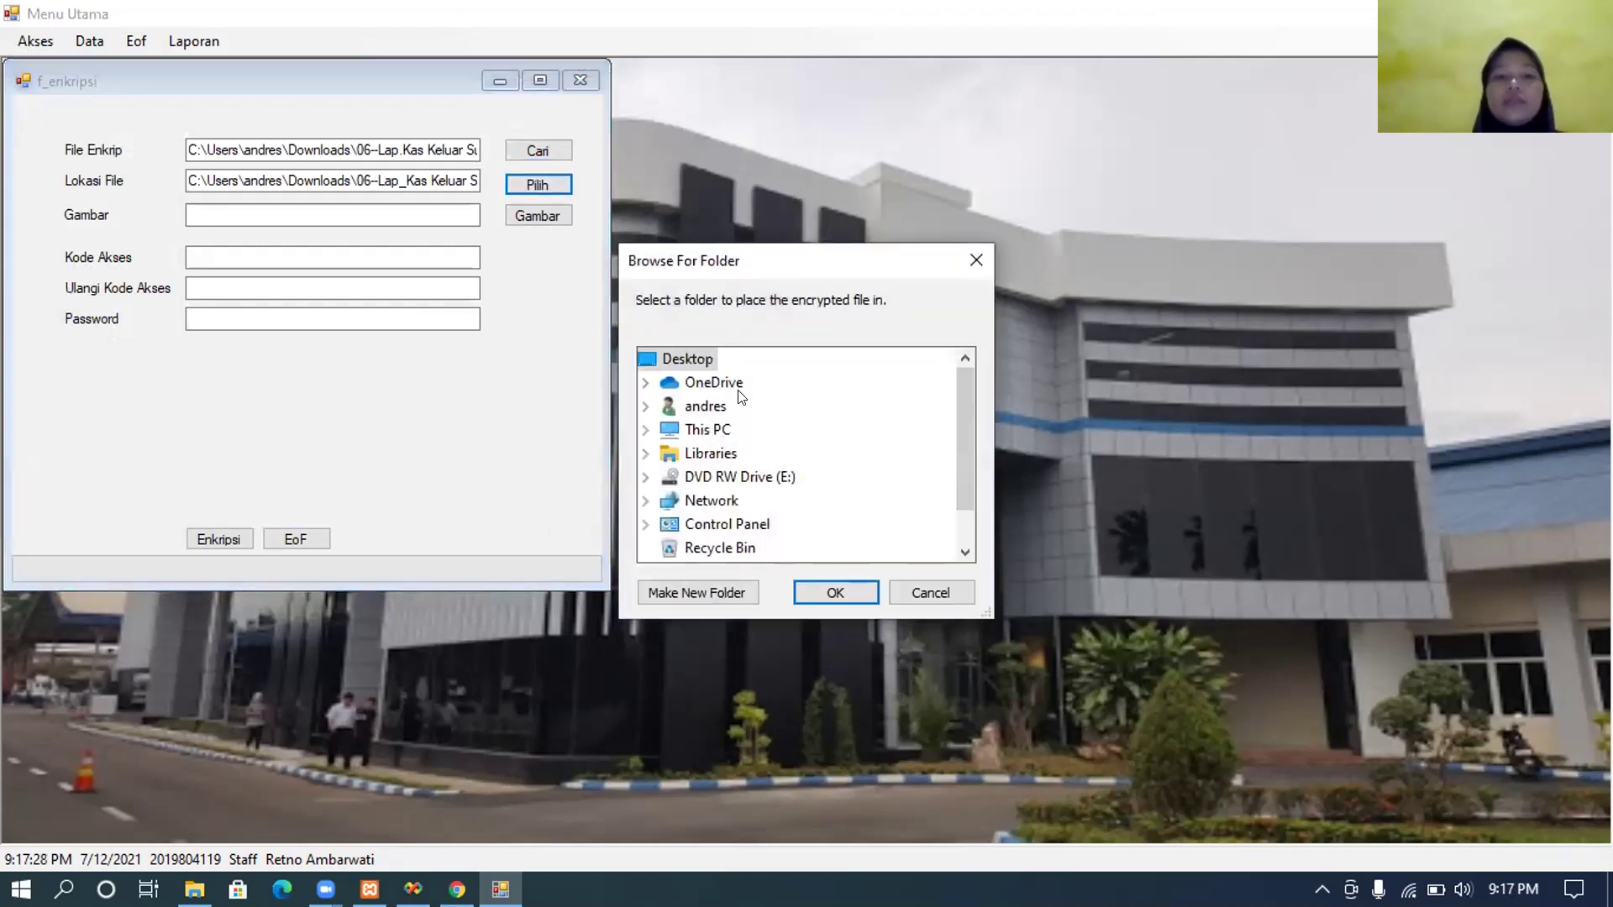
pyautogui.moveTo(966, 445); pyautogui.dragTo(966, 474)
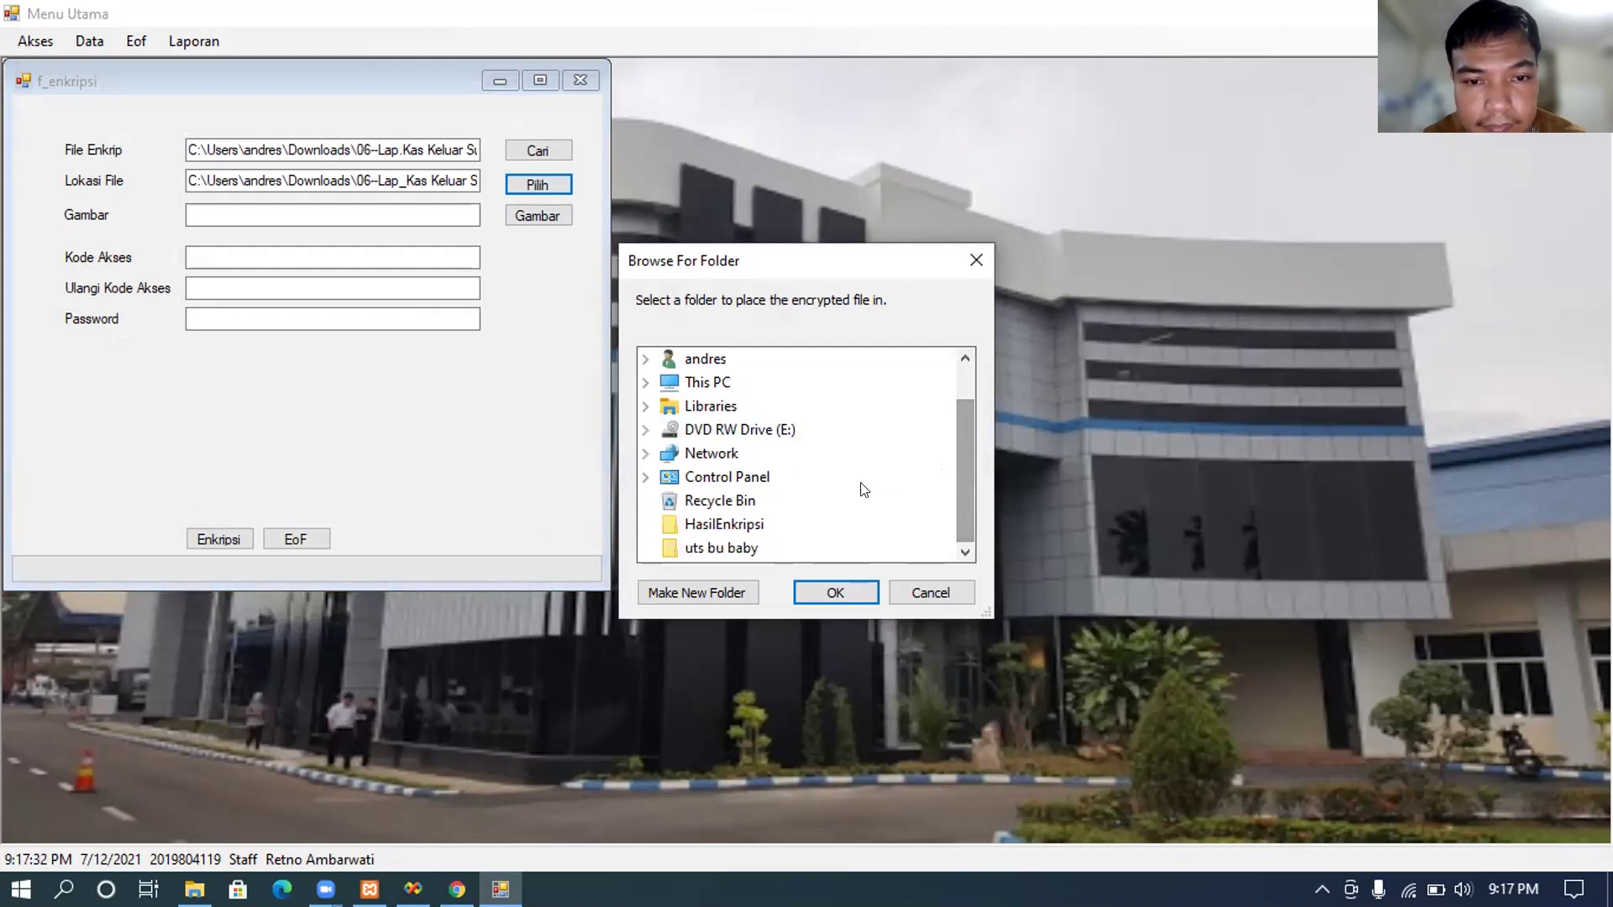
pyautogui.doubleClick(713, 385)
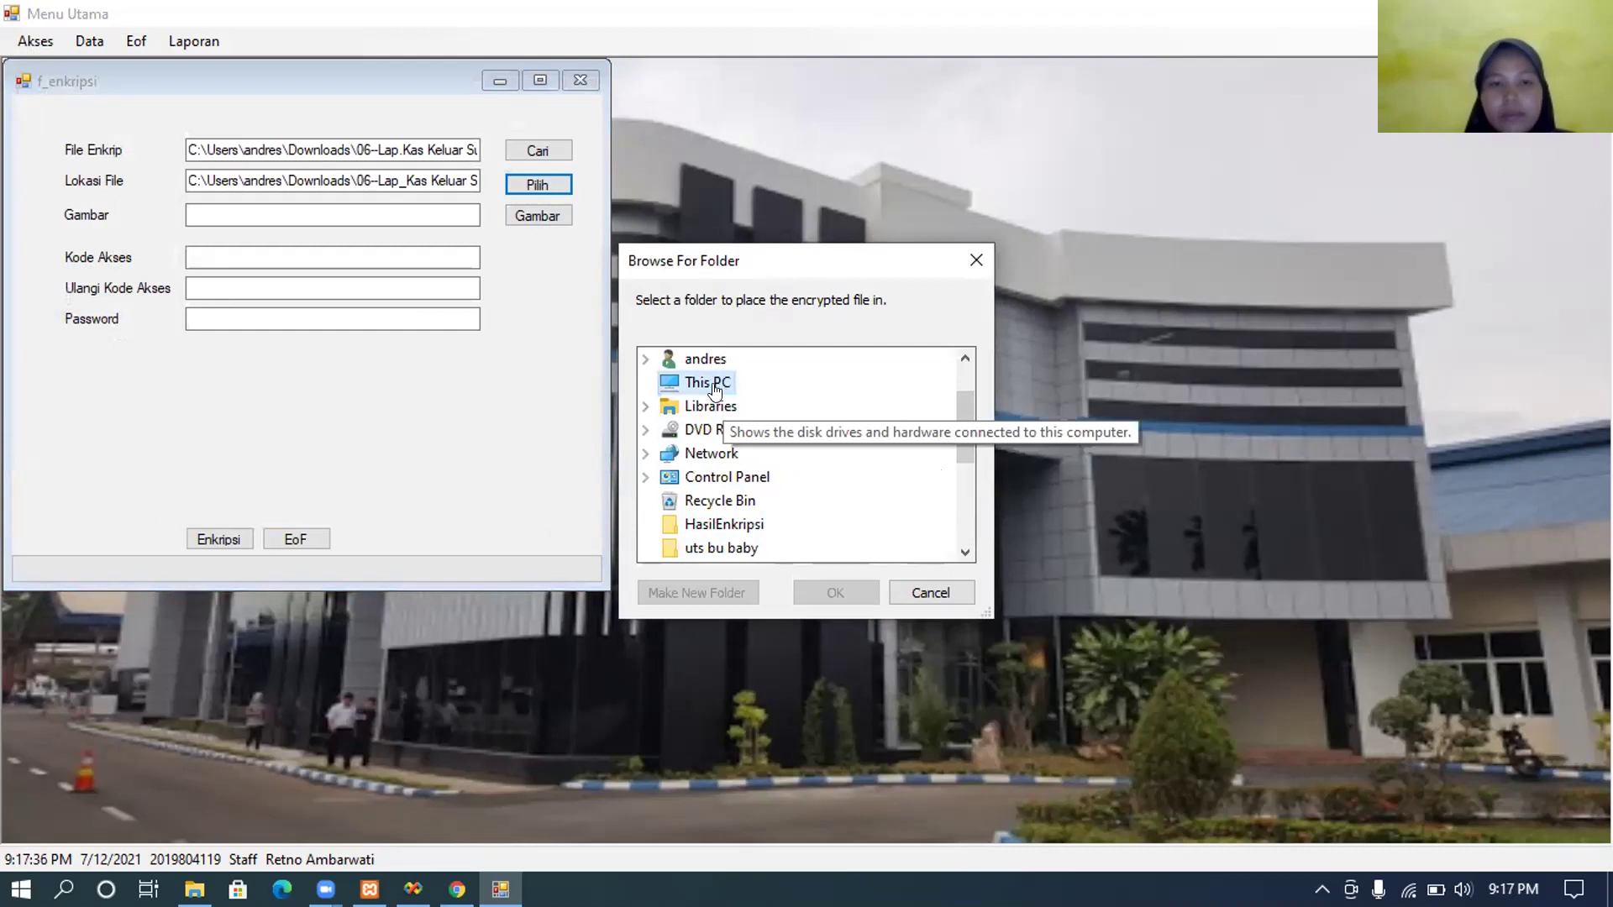
pyautogui.moveTo(966, 416); pyautogui.dragTo(967, 479)
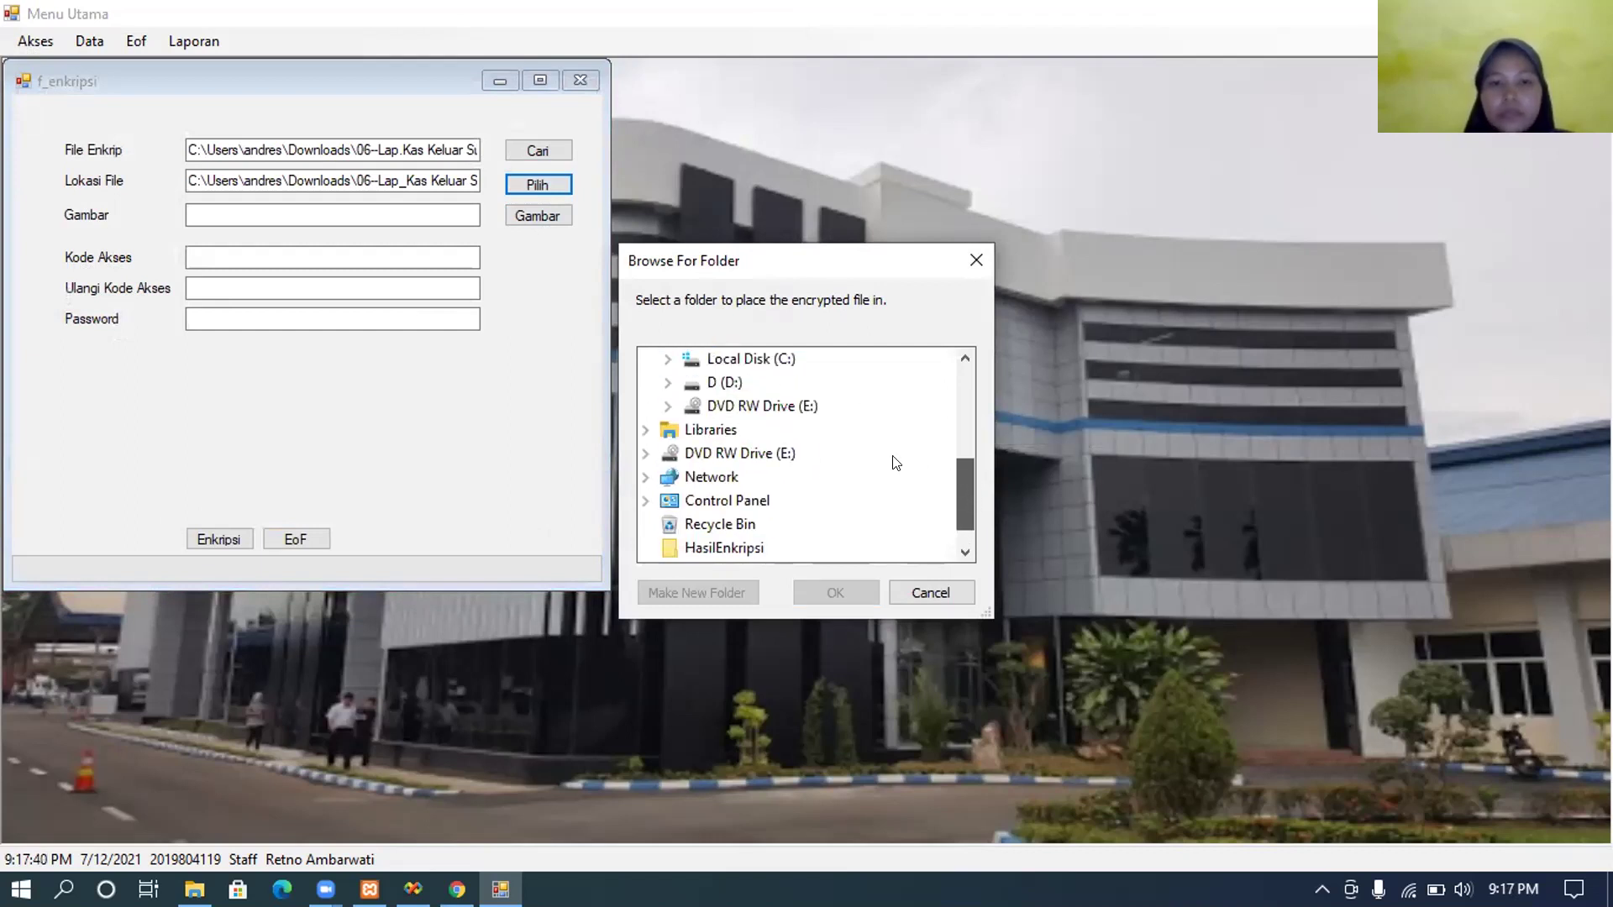
pyautogui.scroll(2, 893, 461)
pyautogui.scroll(-1, 830, 477)
pyautogui.scroll(3, 799, 461)
pyautogui.scroll(-3, 813, 477)
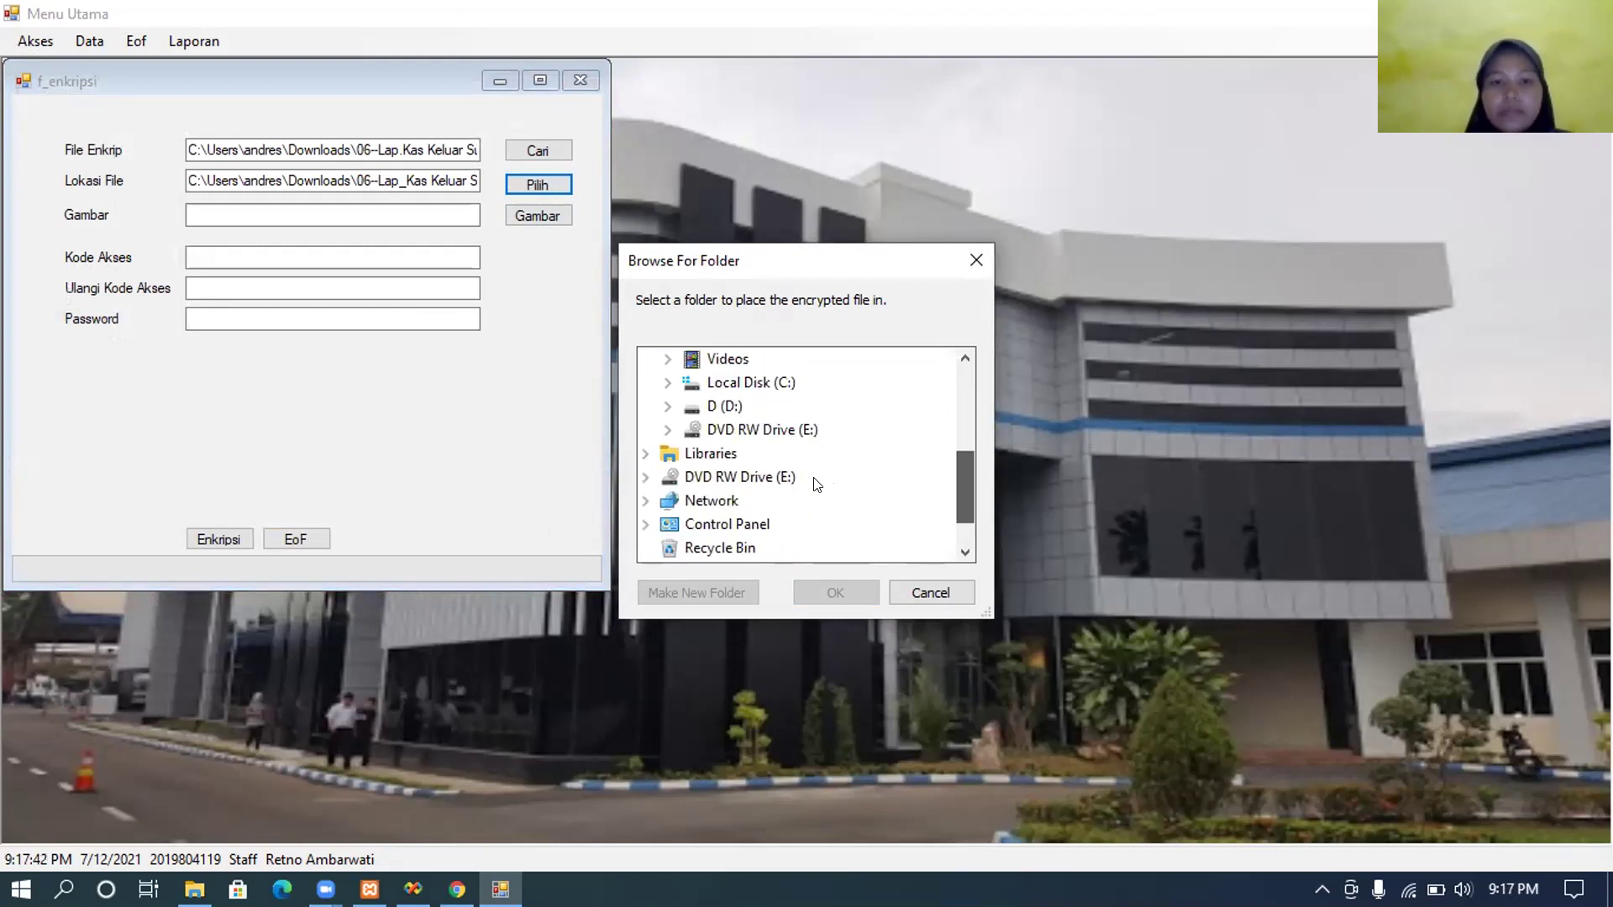
pyautogui.doubleClick(725, 407)
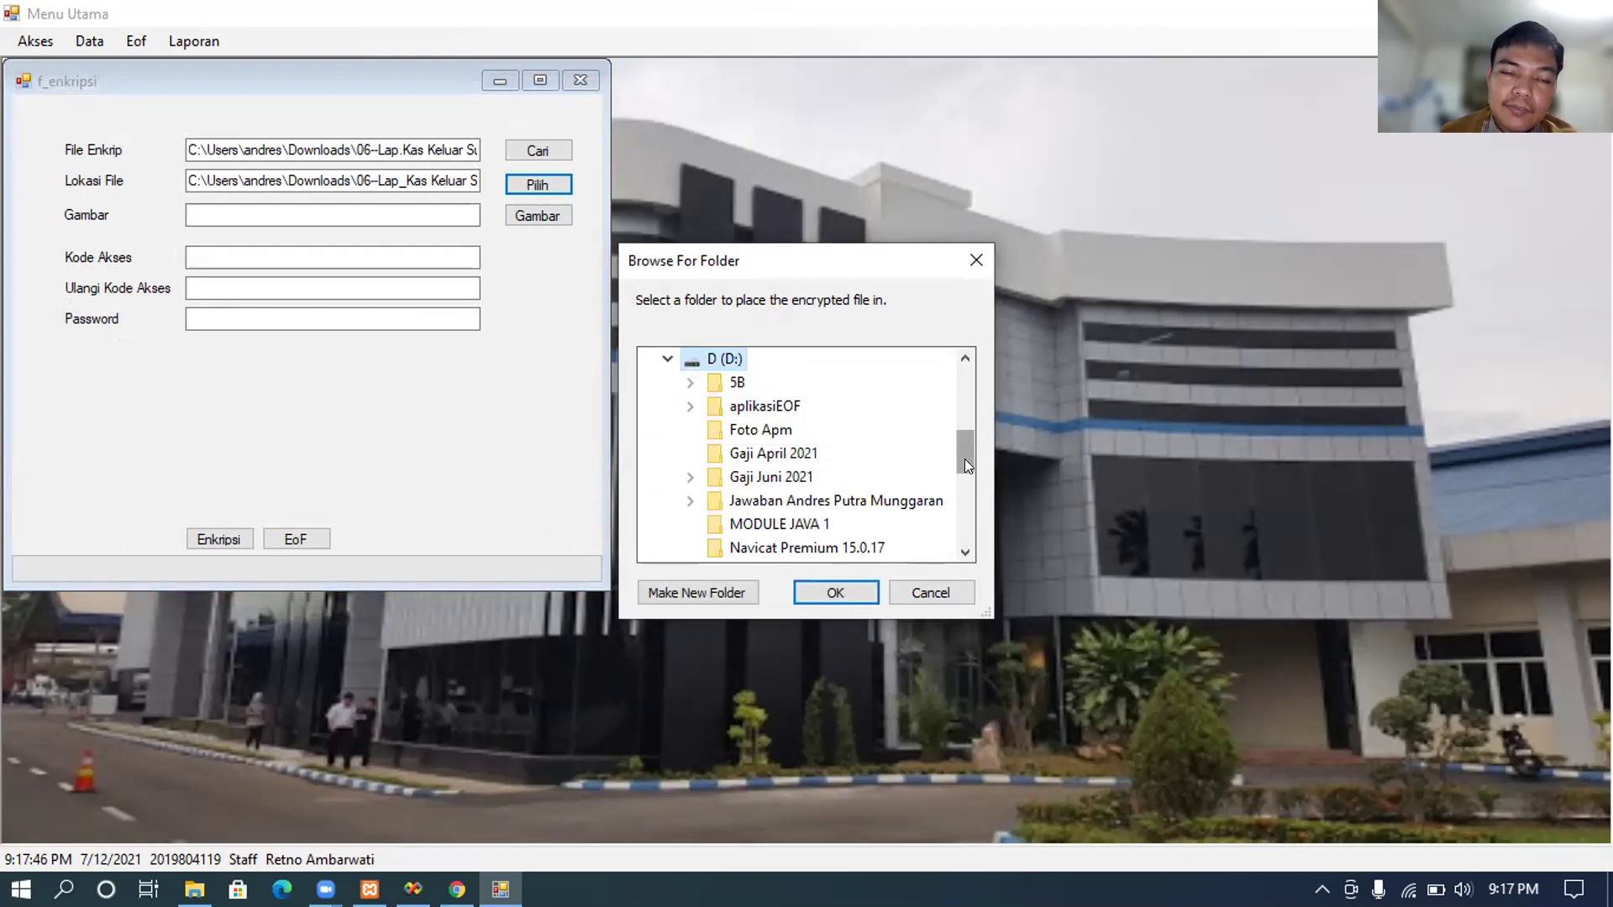
pyautogui.moveTo(968, 494)
pyautogui.mouseDown()
pyautogui.moveTo(970, 521)
pyautogui.moveTo(973, 483)
pyautogui.mouseUp()
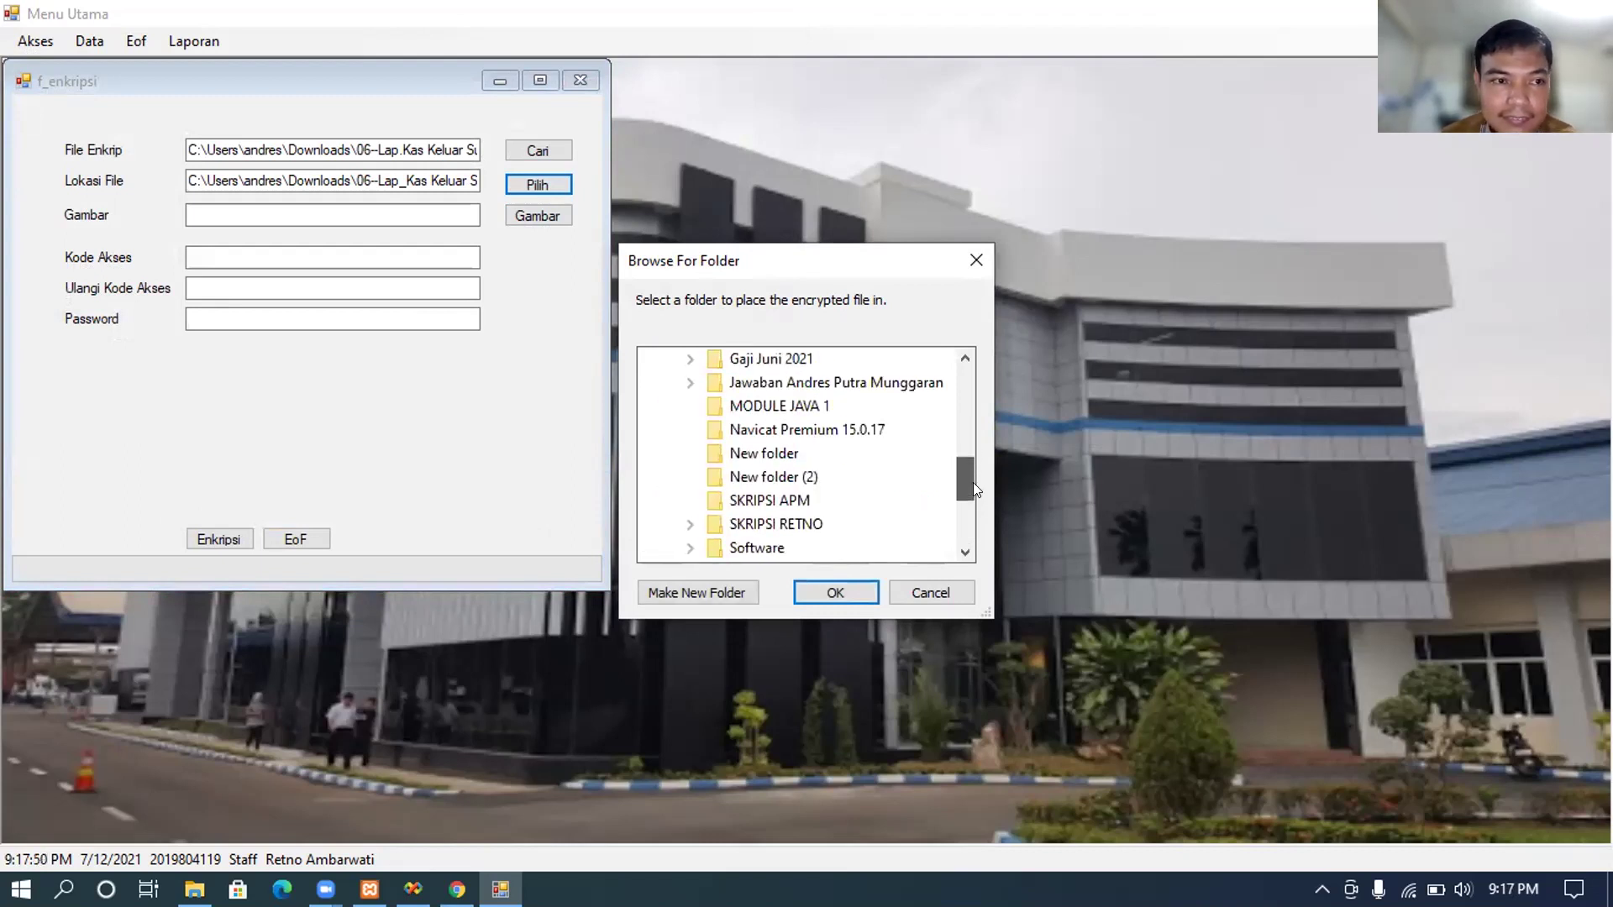
pyautogui.scroll(-1, 973, 496)
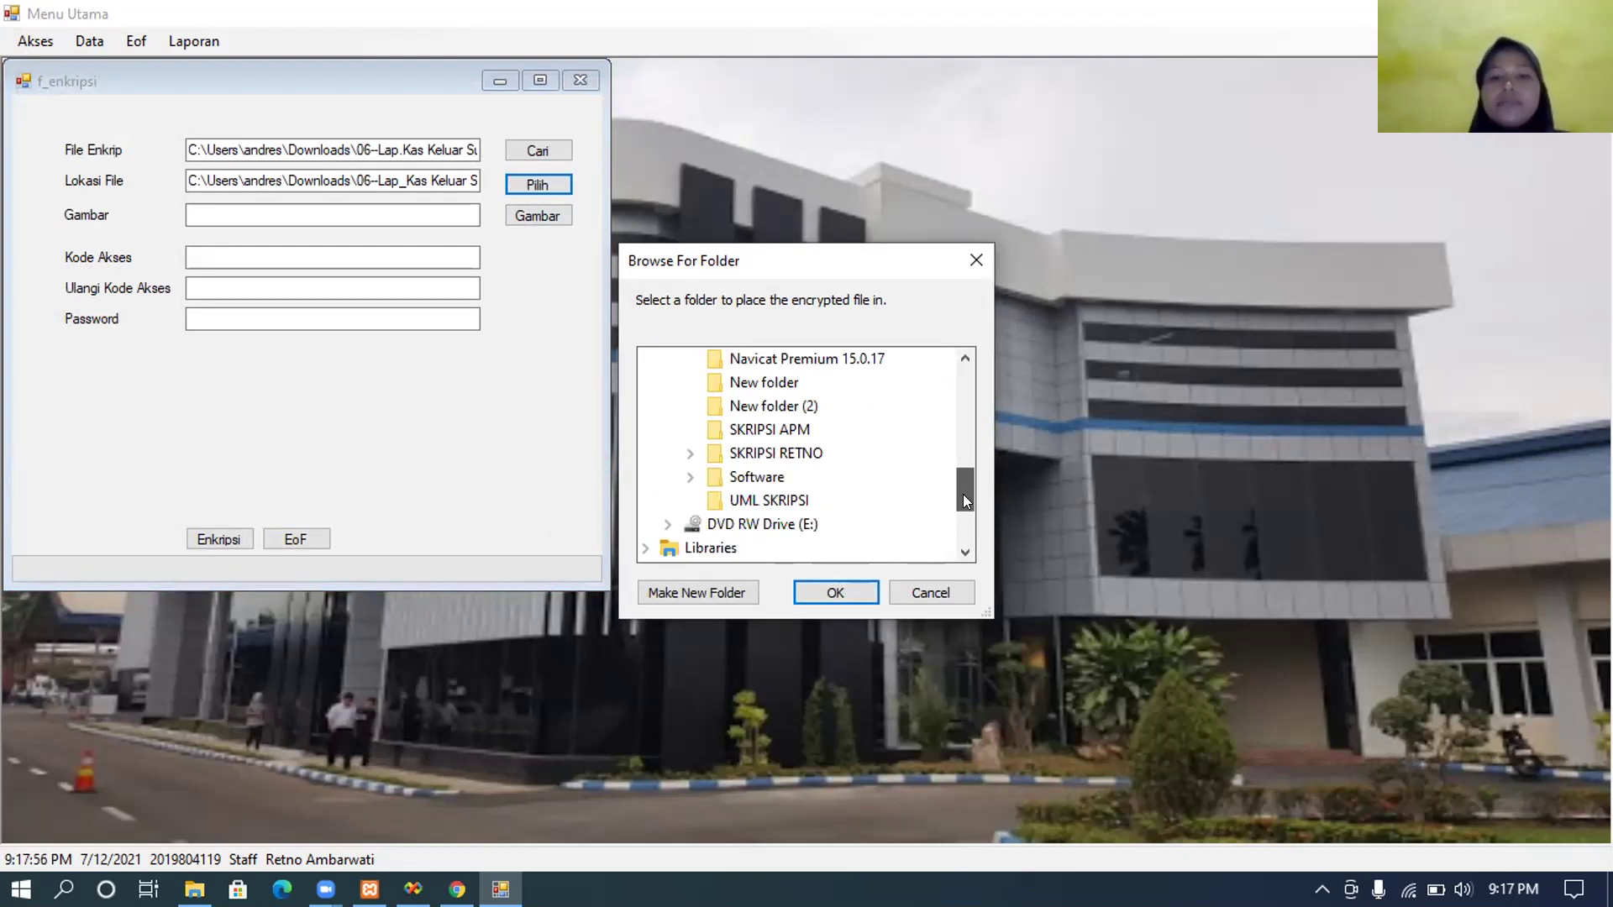
pyautogui.scroll(1, 966, 485)
pyautogui.scroll(-1, 964, 494)
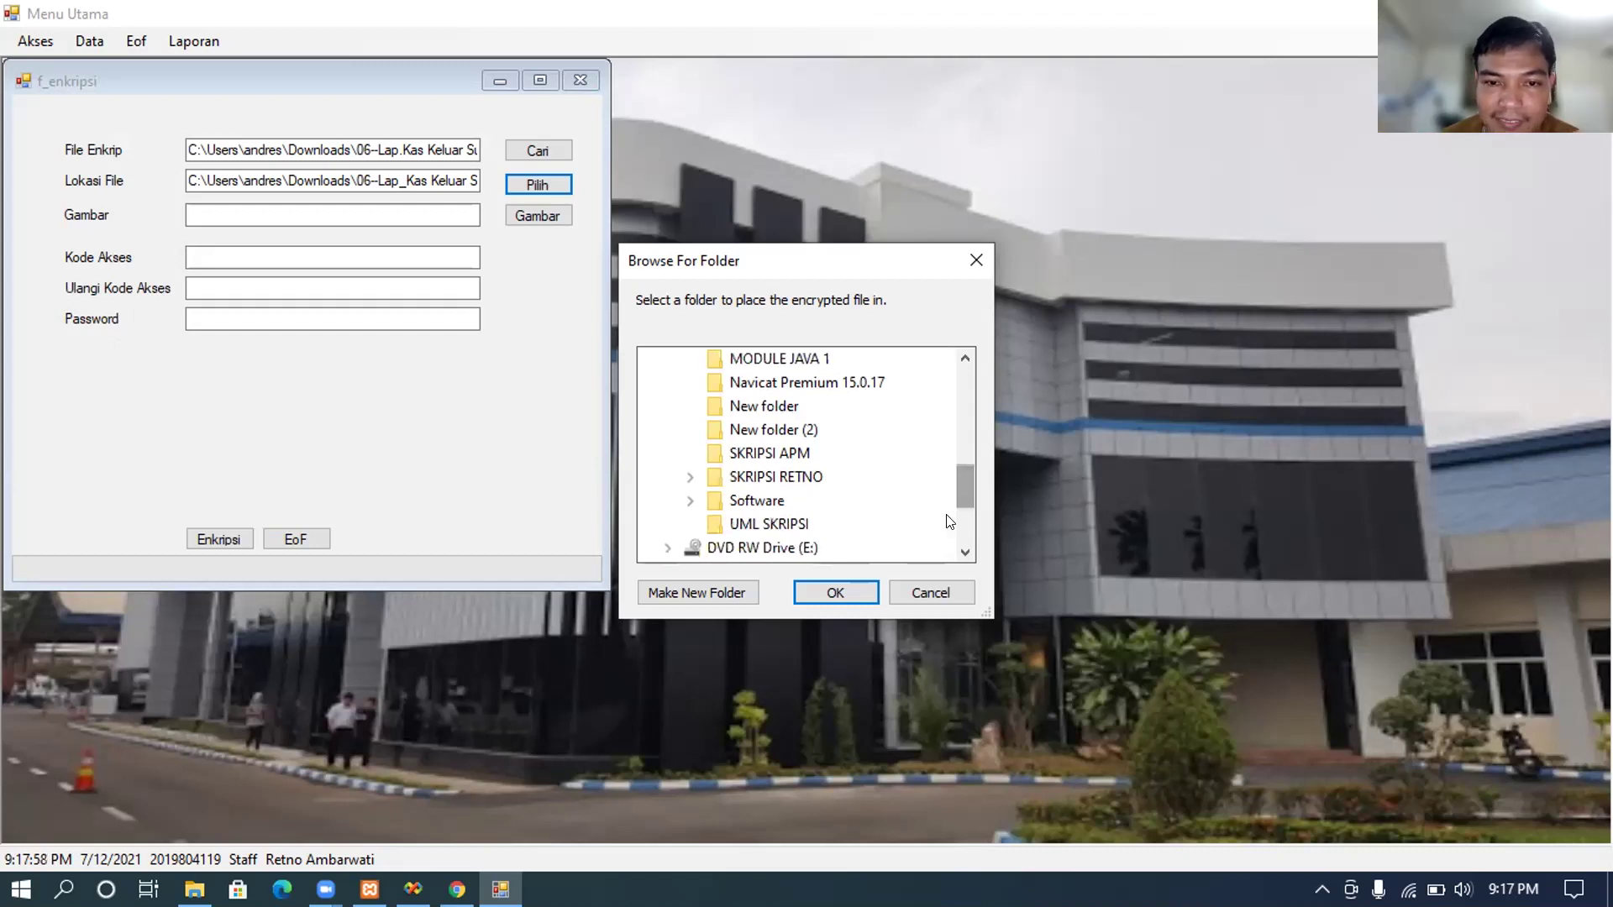
pyautogui.click(855, 588)
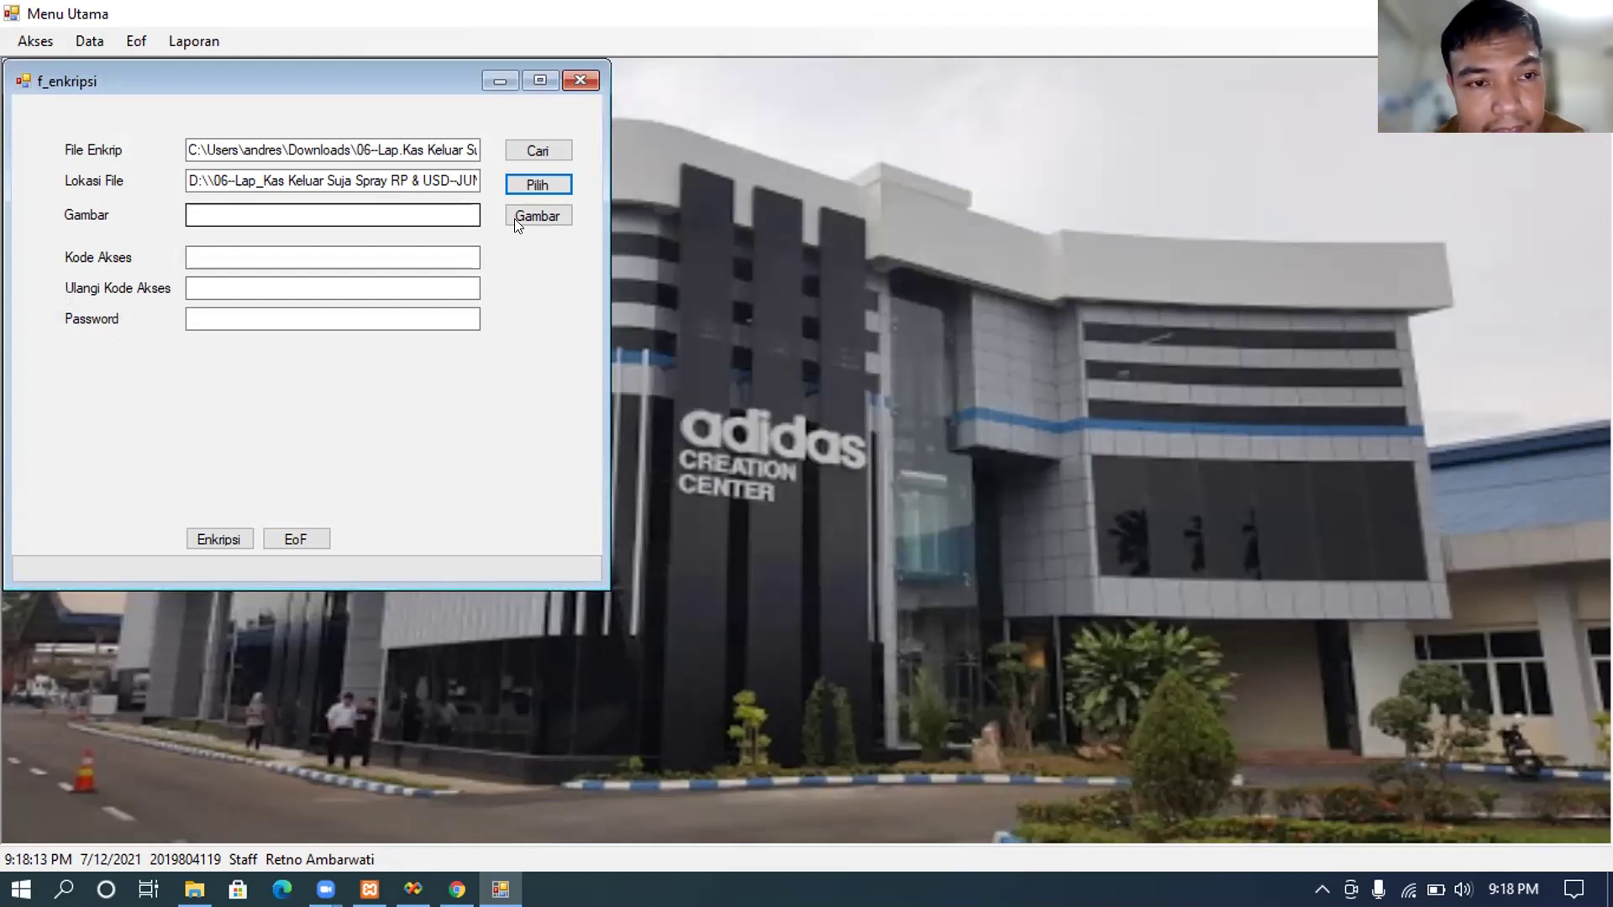
# Step: Load pabrik jb.jpg from Downloads as the cover image
pyautogui.click(536, 215)
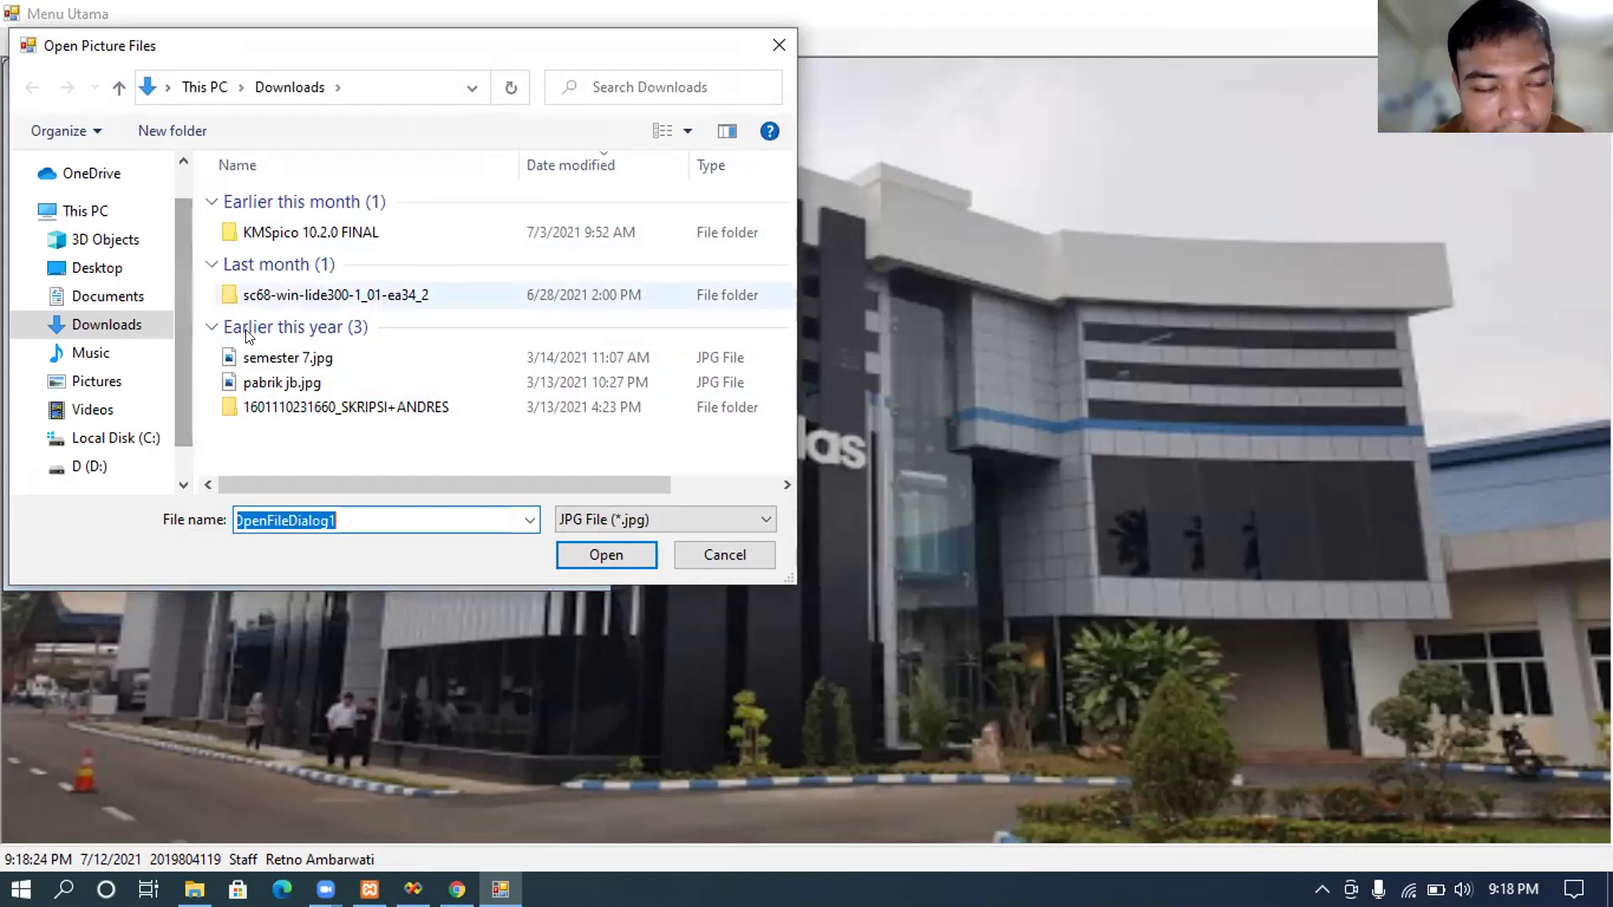
pyautogui.click(250, 374)
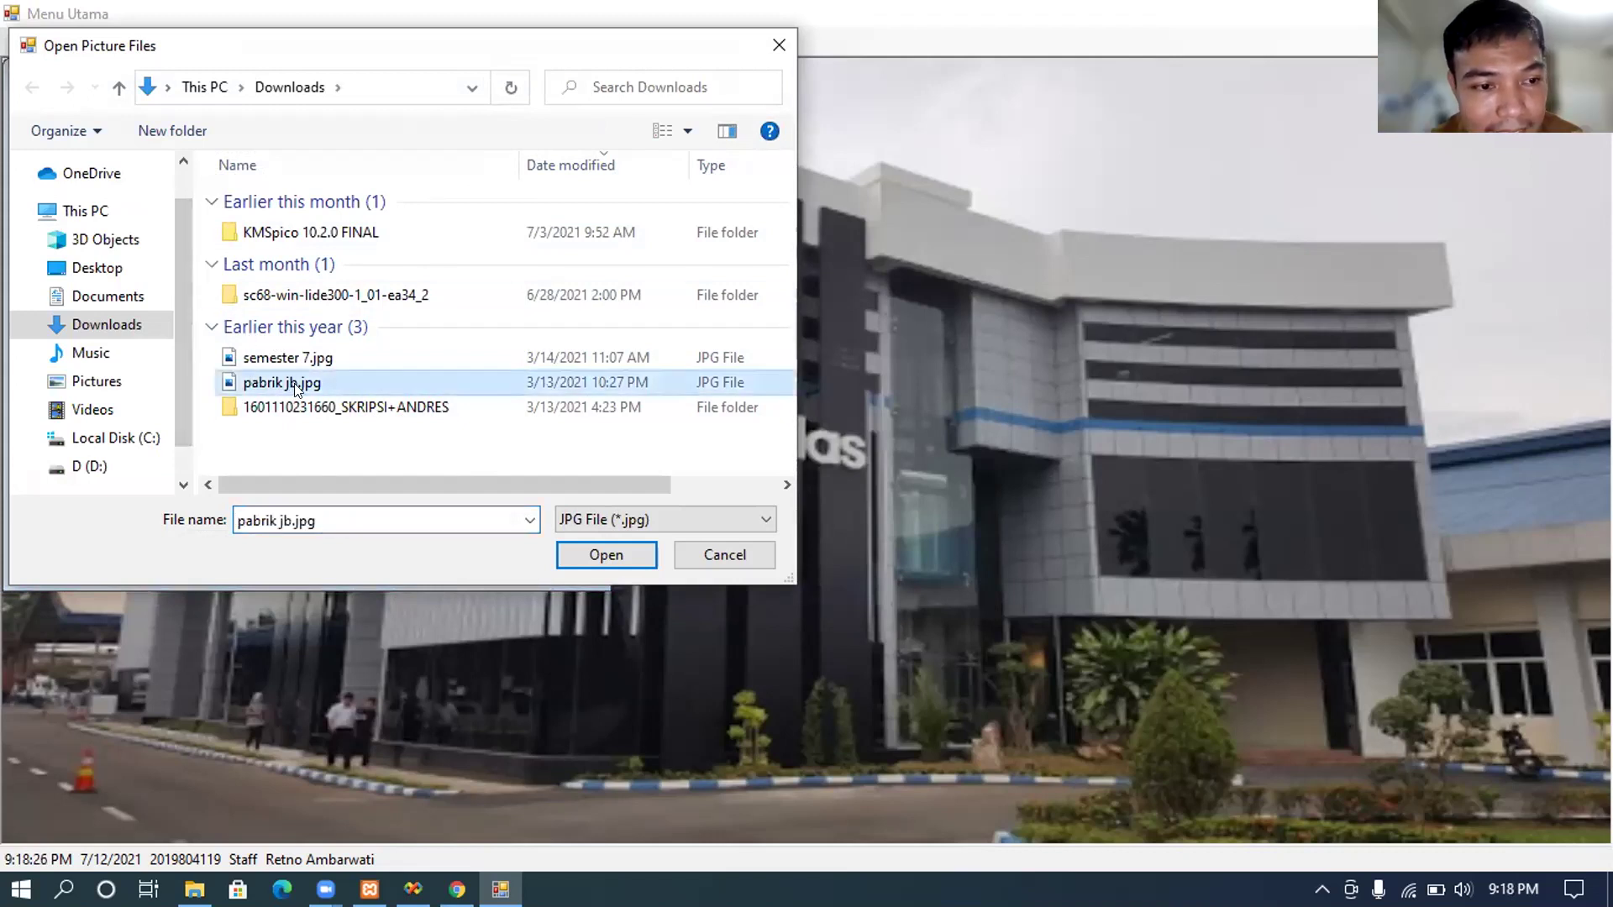
pyautogui.click(588, 551)
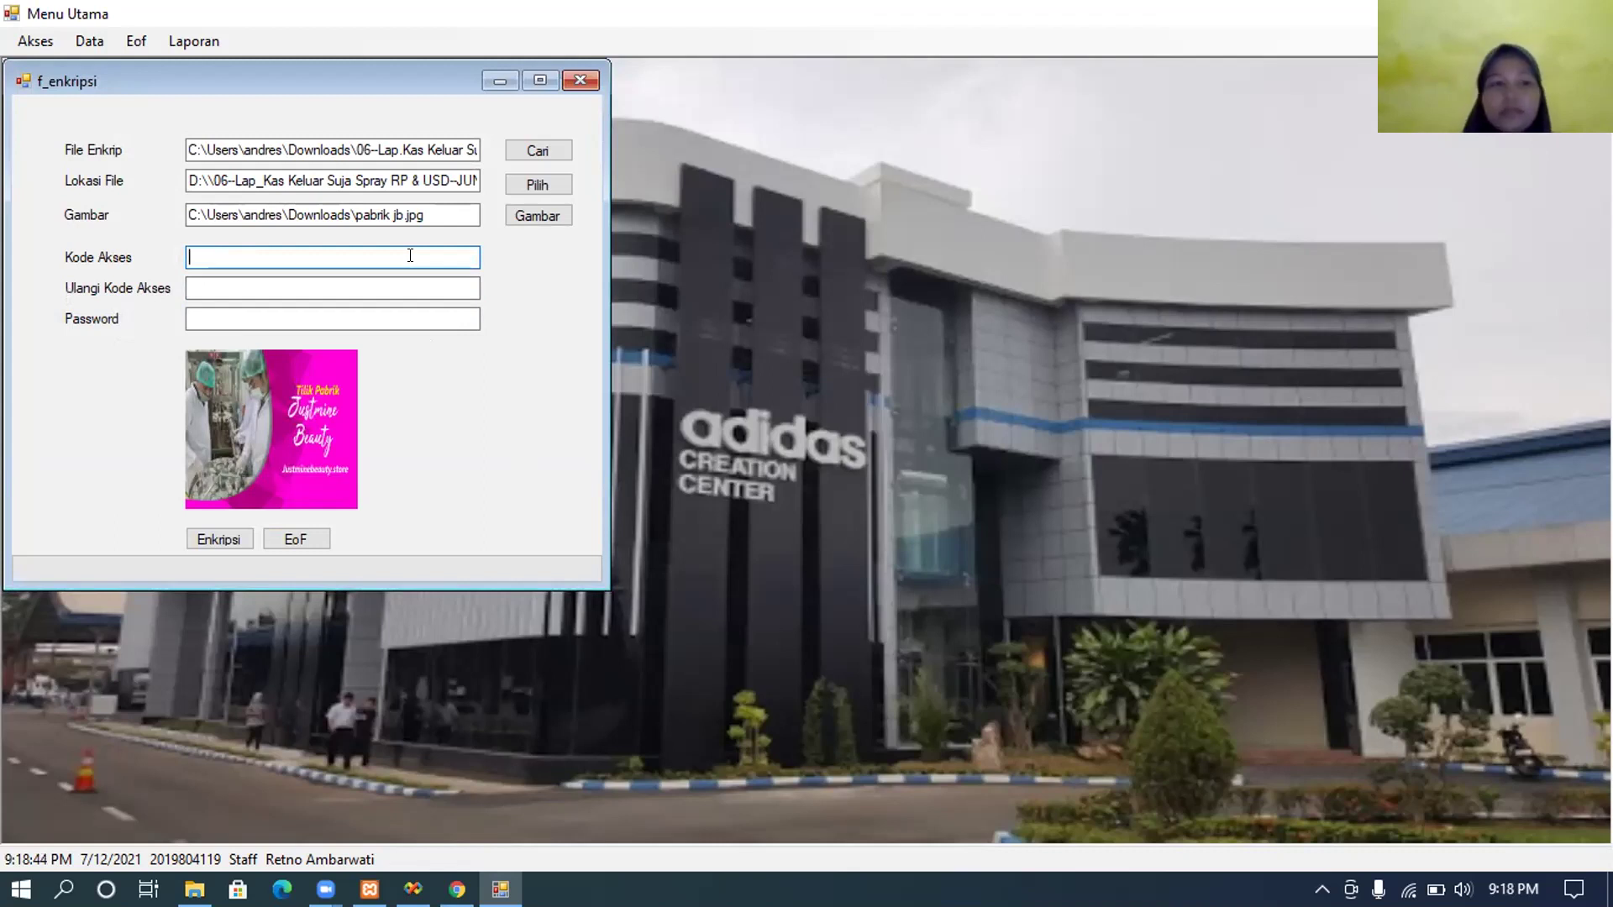
# Step: Enter the access code in both the code and confirmation fields
pyautogui.write('123')
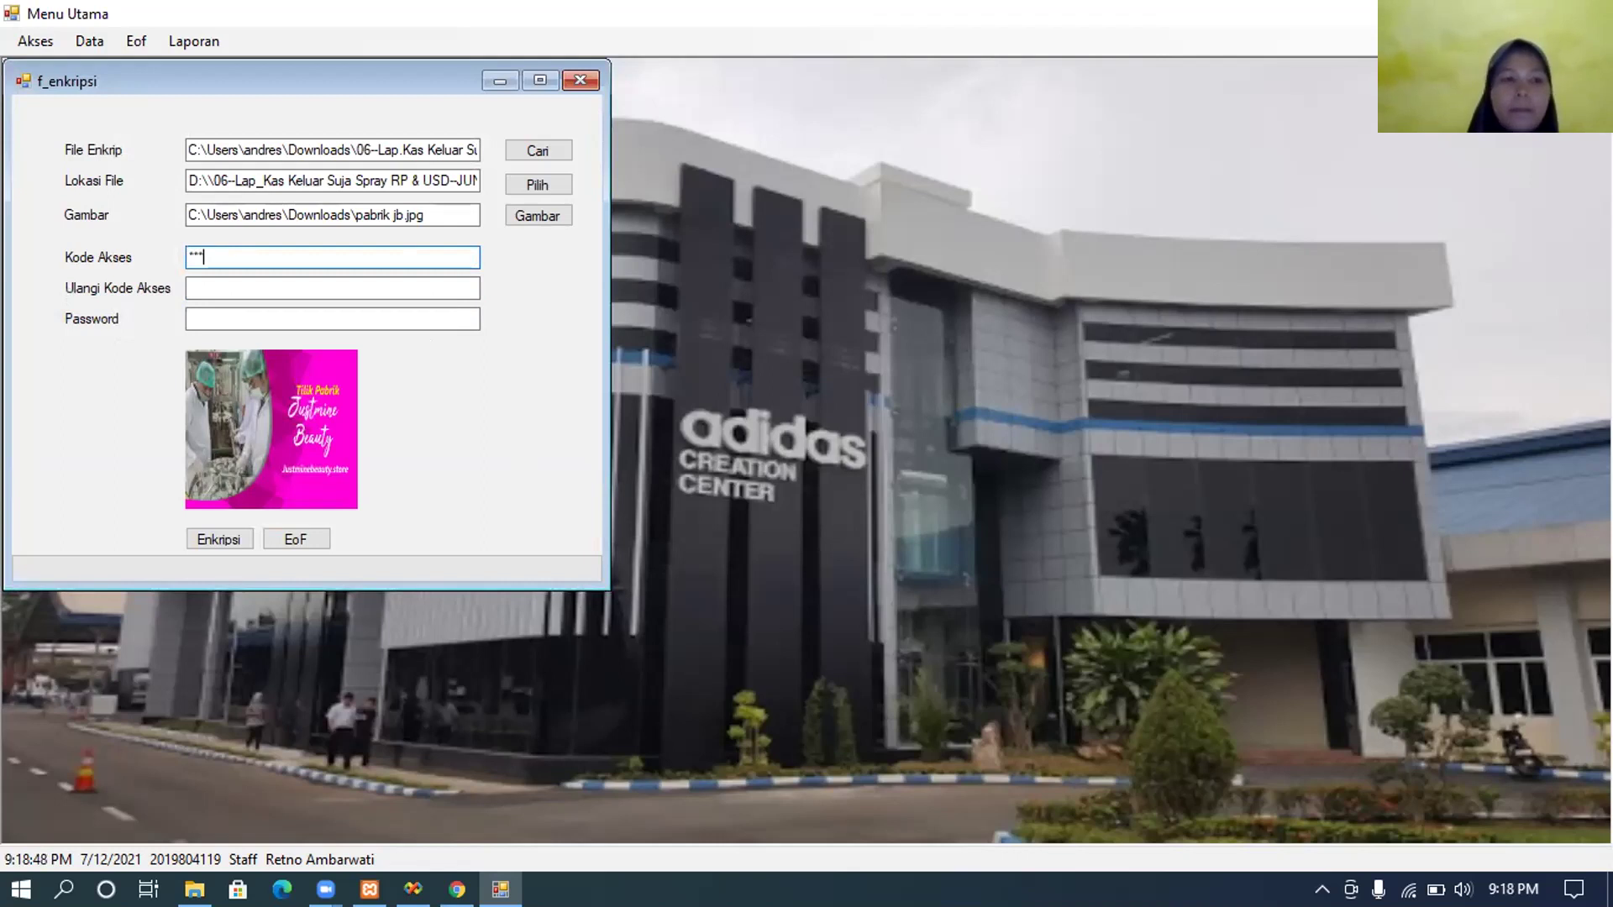
pyautogui.click(405, 291)
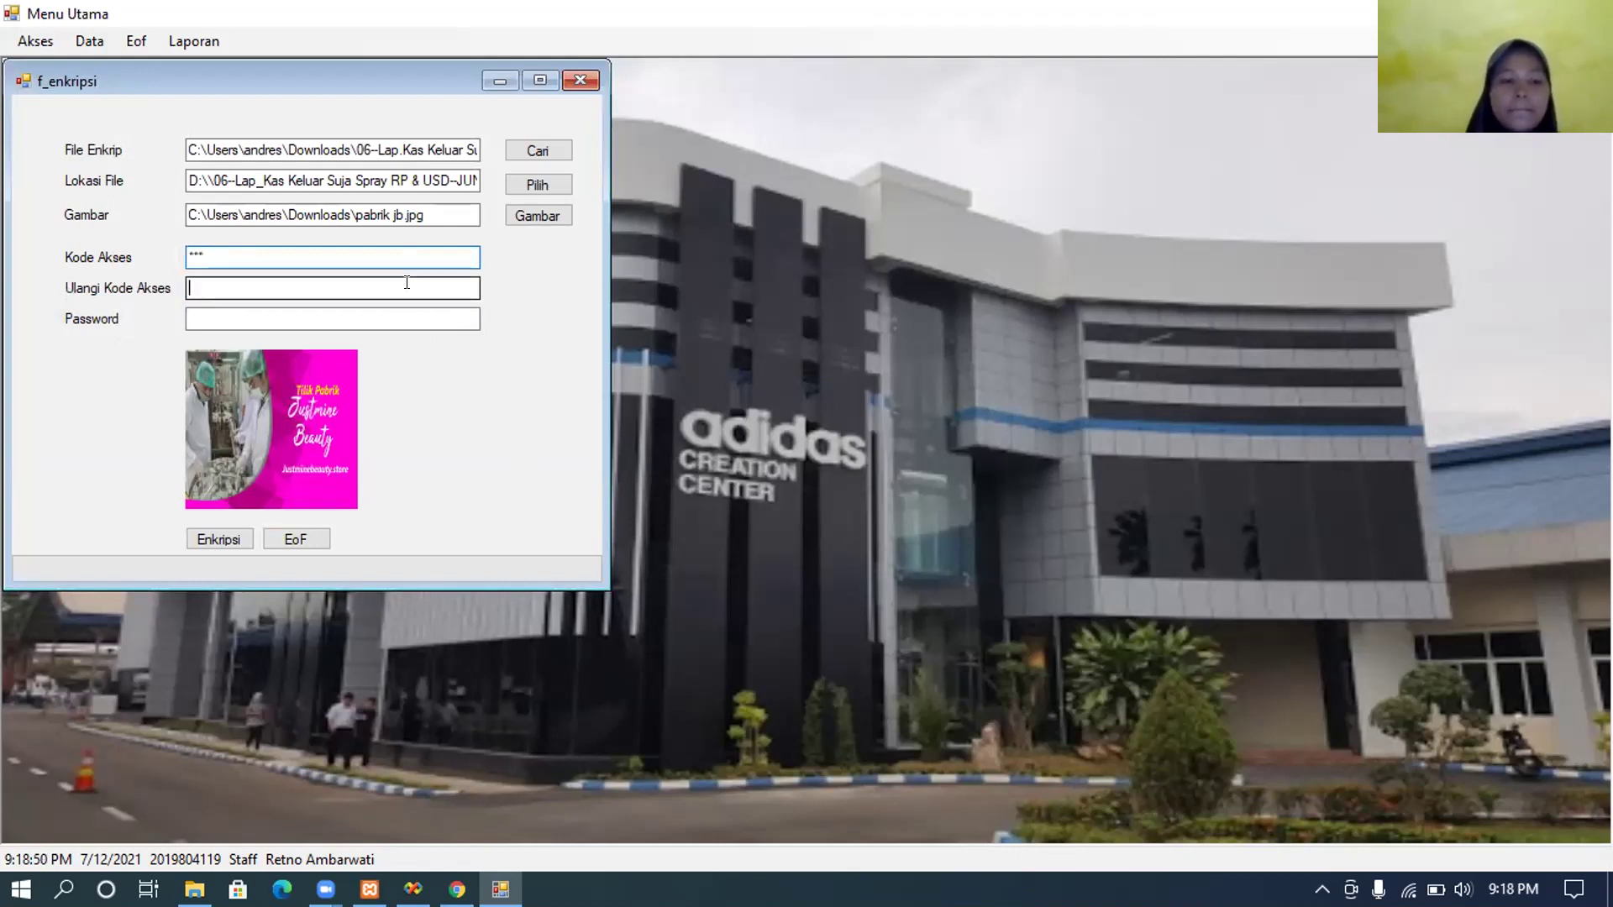
pyautogui.write('123')
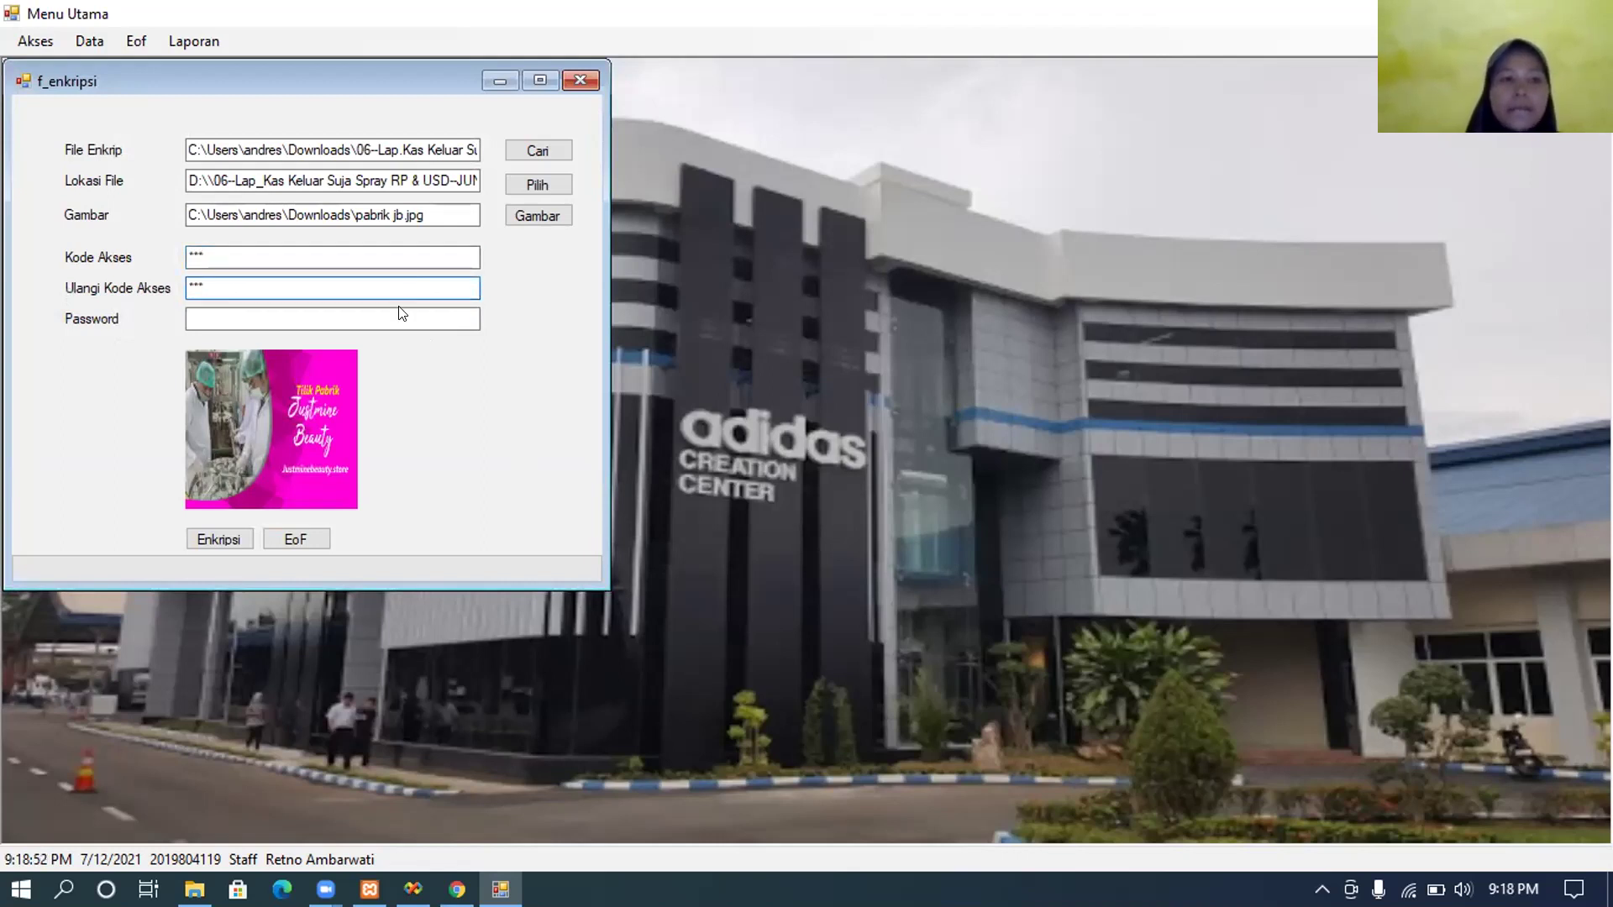
pyautogui.click(387, 312)
# Step: Replace the password with a new five-character one and start embedding into the image
pyautogui.write('12')
pyautogui.press('BackSpace')
pyautogui.press('BackSpace')
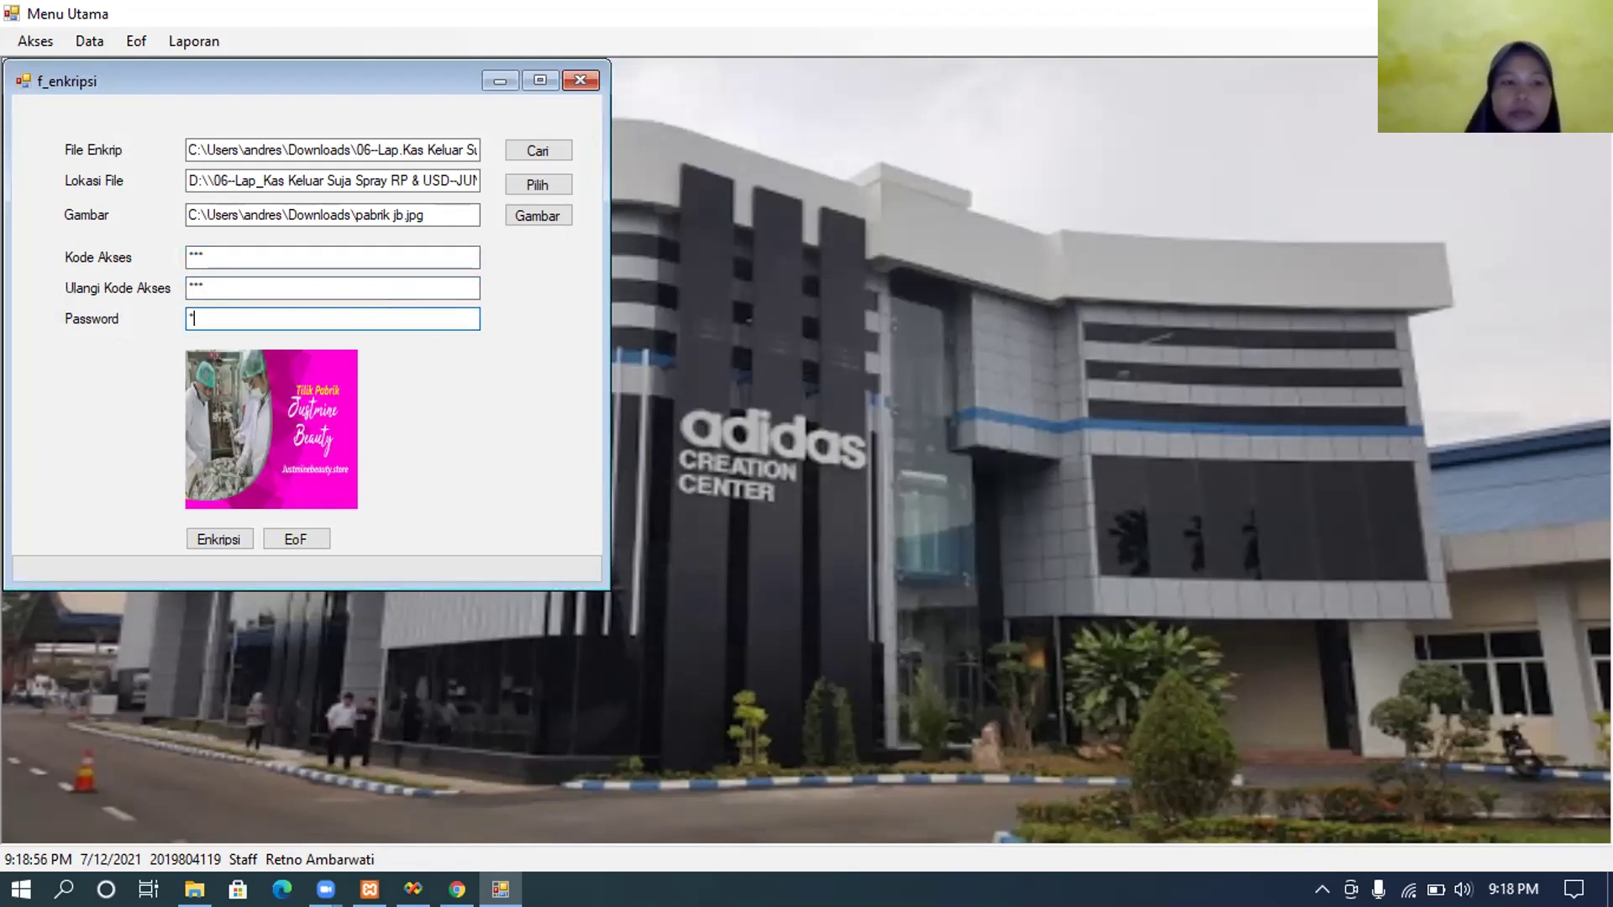
pyautogui.write('12345')
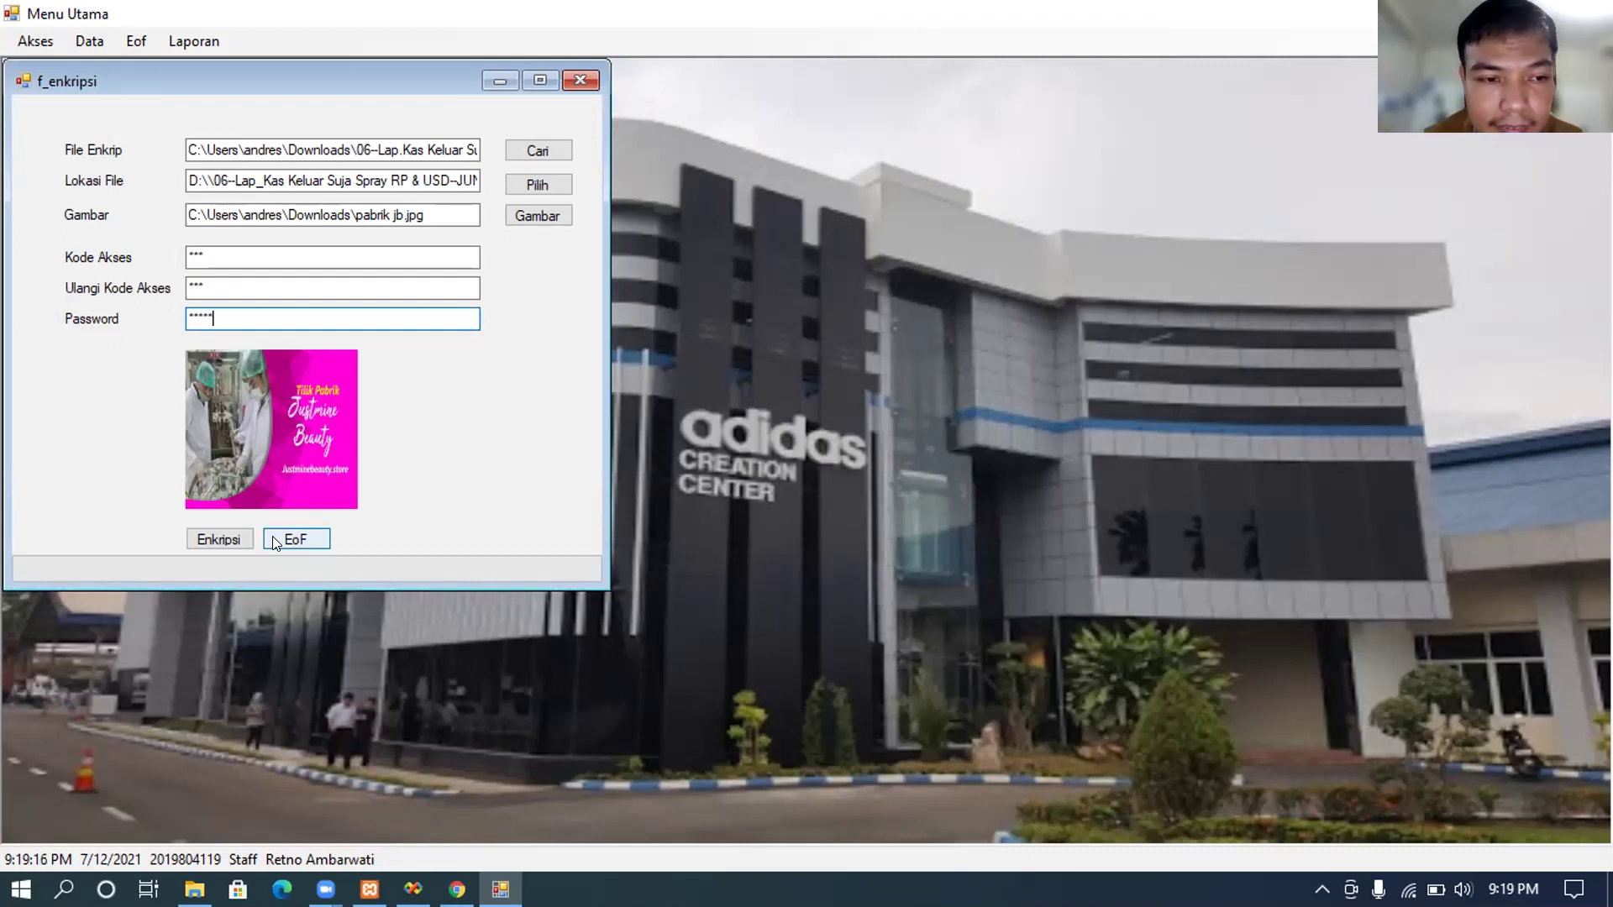
pyautogui.click(274, 537)
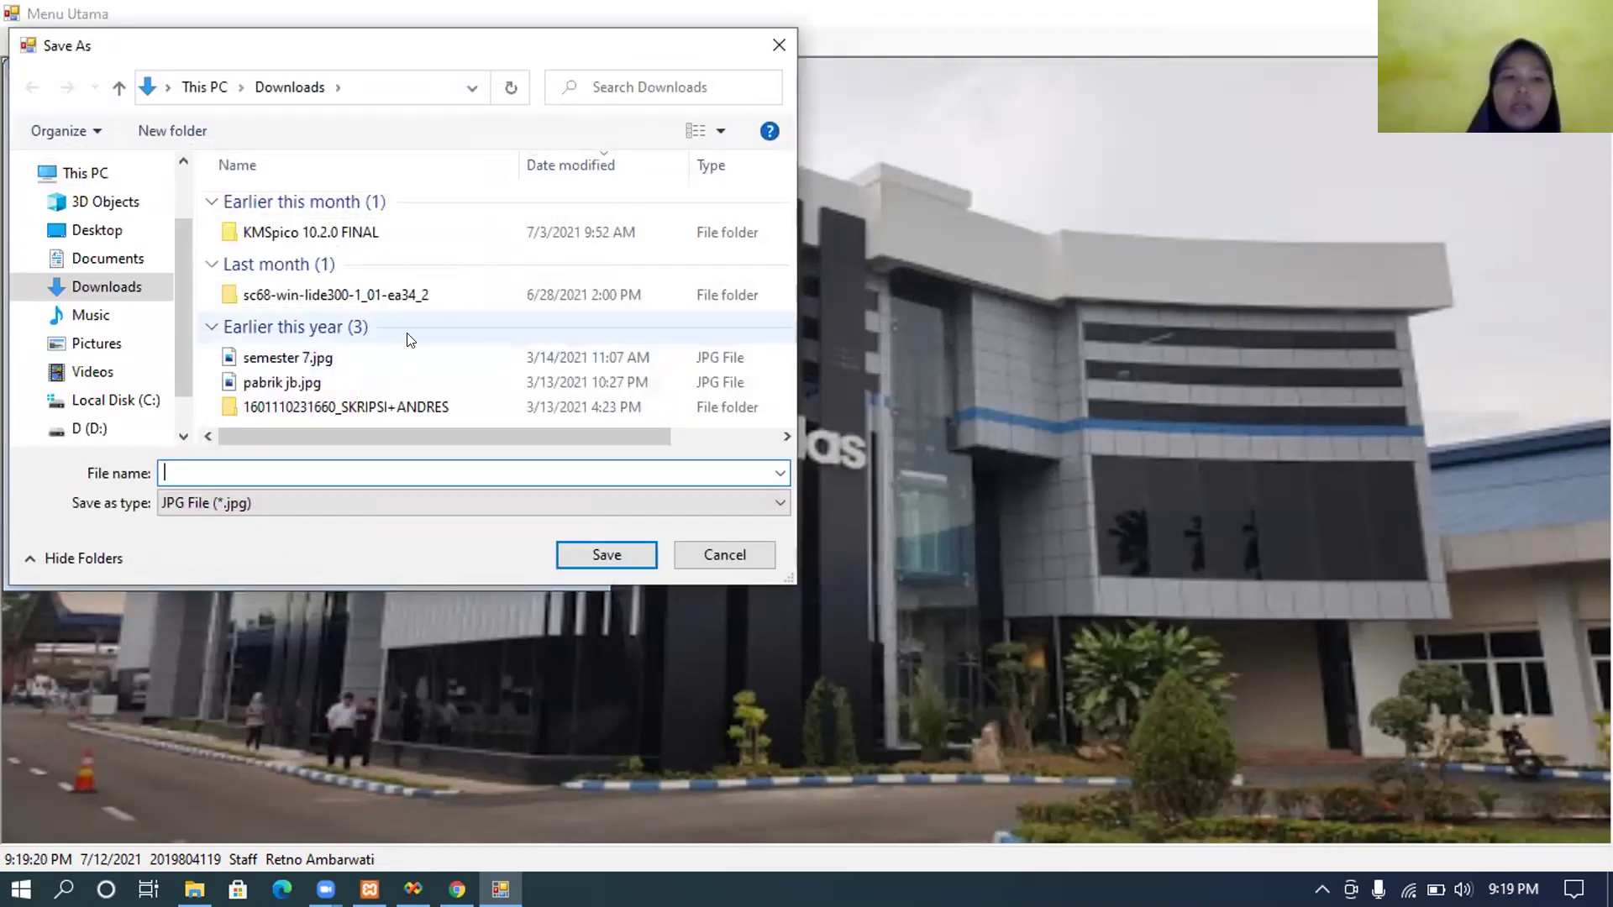
# Step: Save the message-bearing image as Gambar45 on drive D: and acknowledge the Pesan notice
pyautogui.click(119, 424)
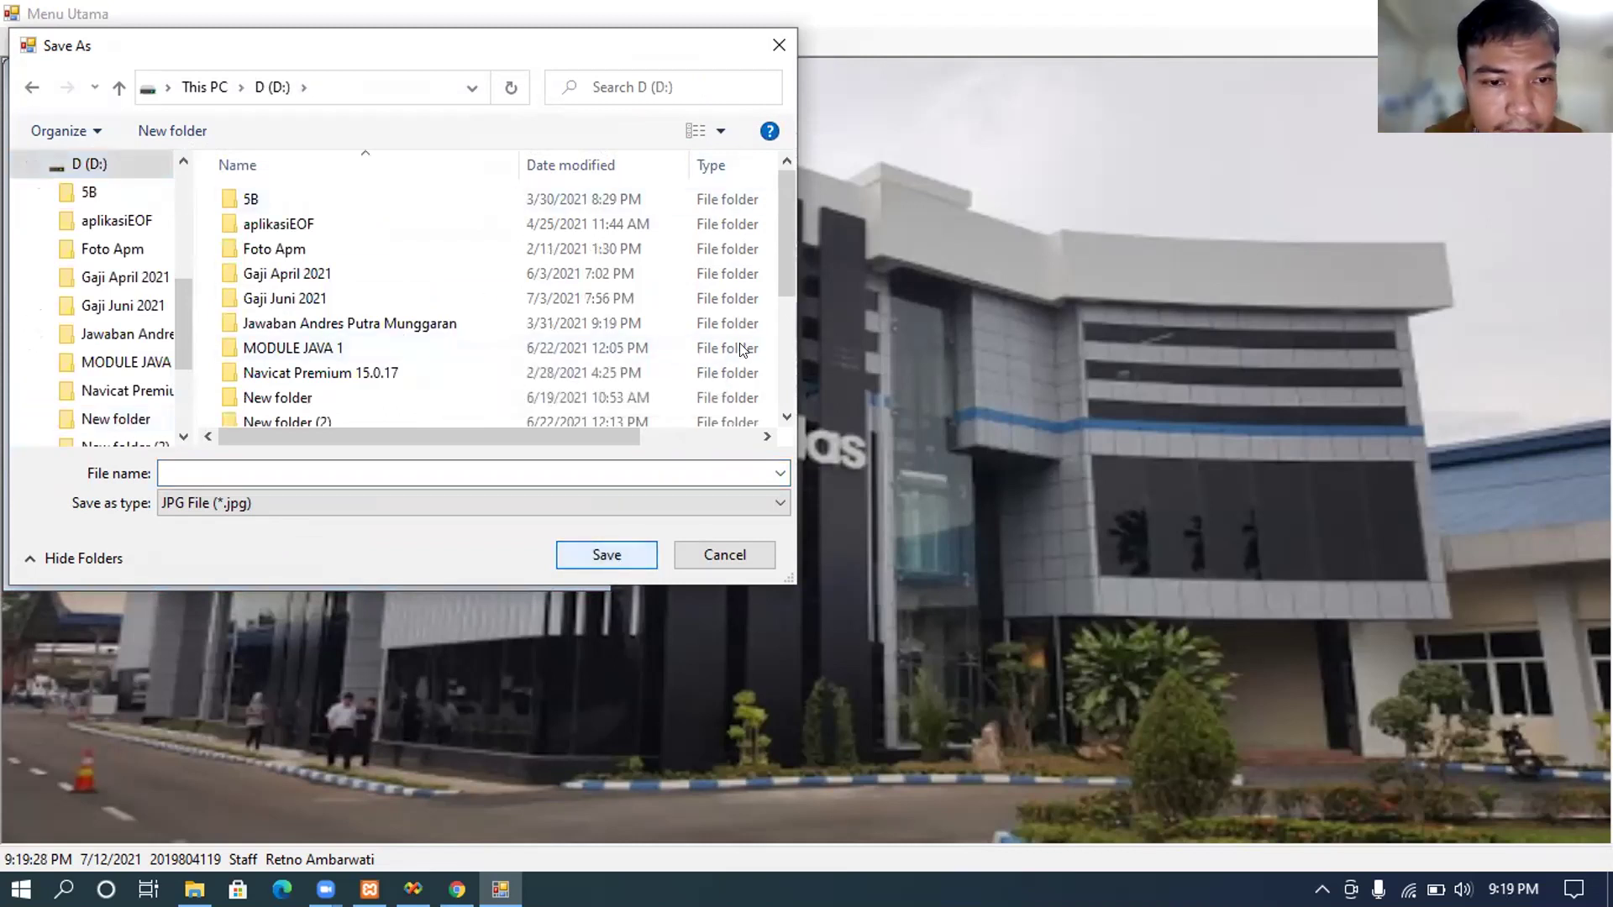
pyautogui.scroll(-3, 553, 412)
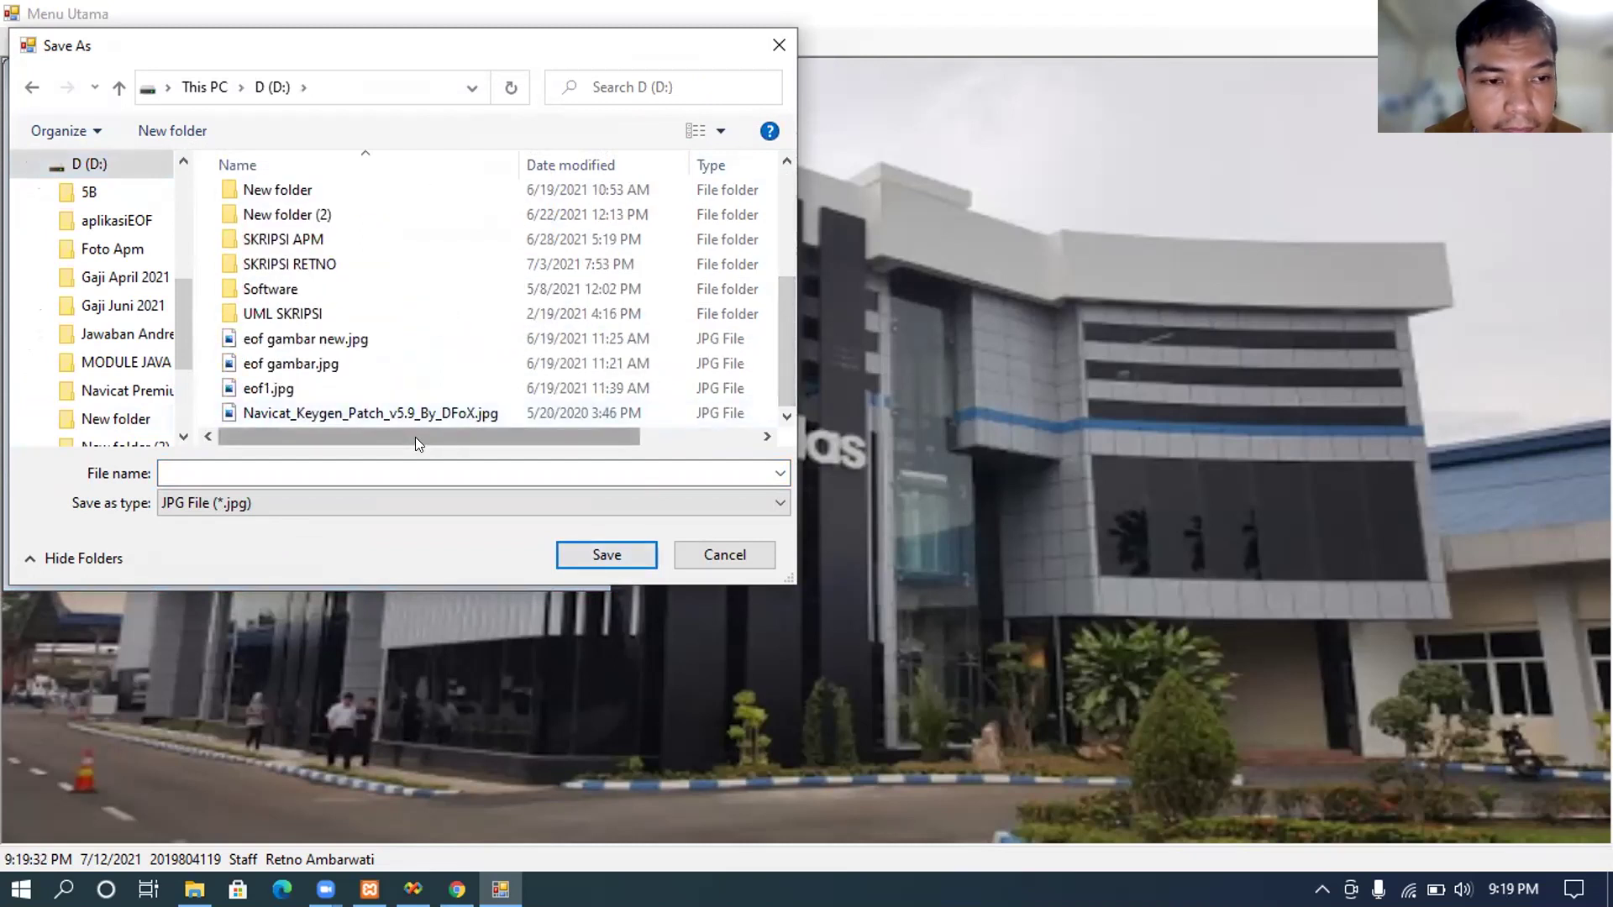
pyautogui.click(411, 471)
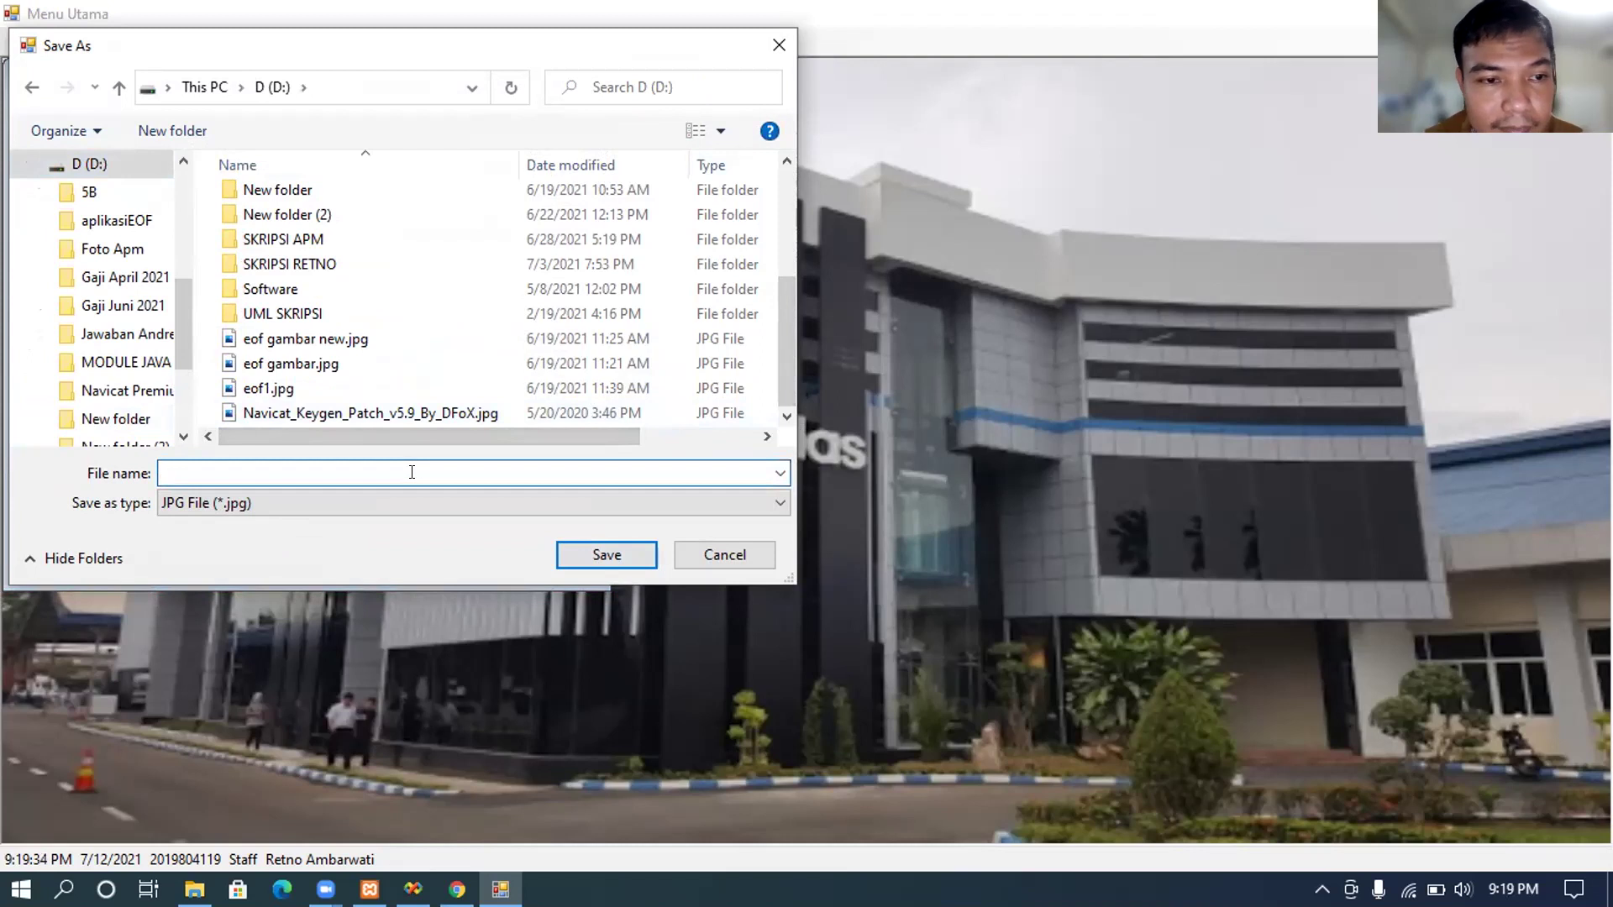
pyautogui.write('Gambar')
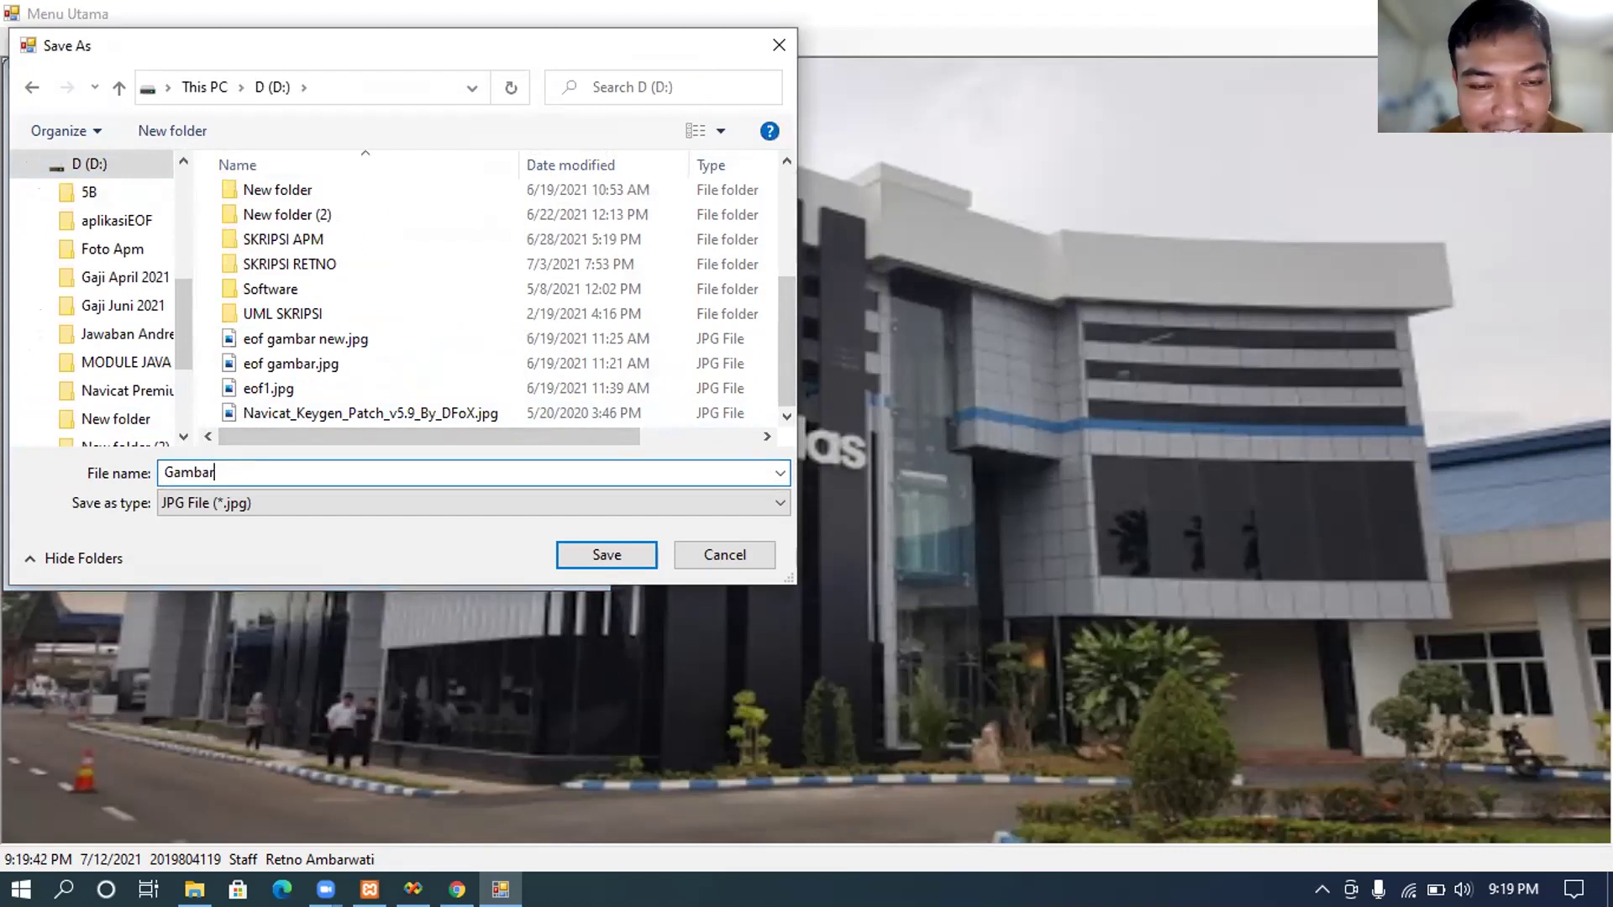
pyautogui.write('45')
pyautogui.click(605, 555)
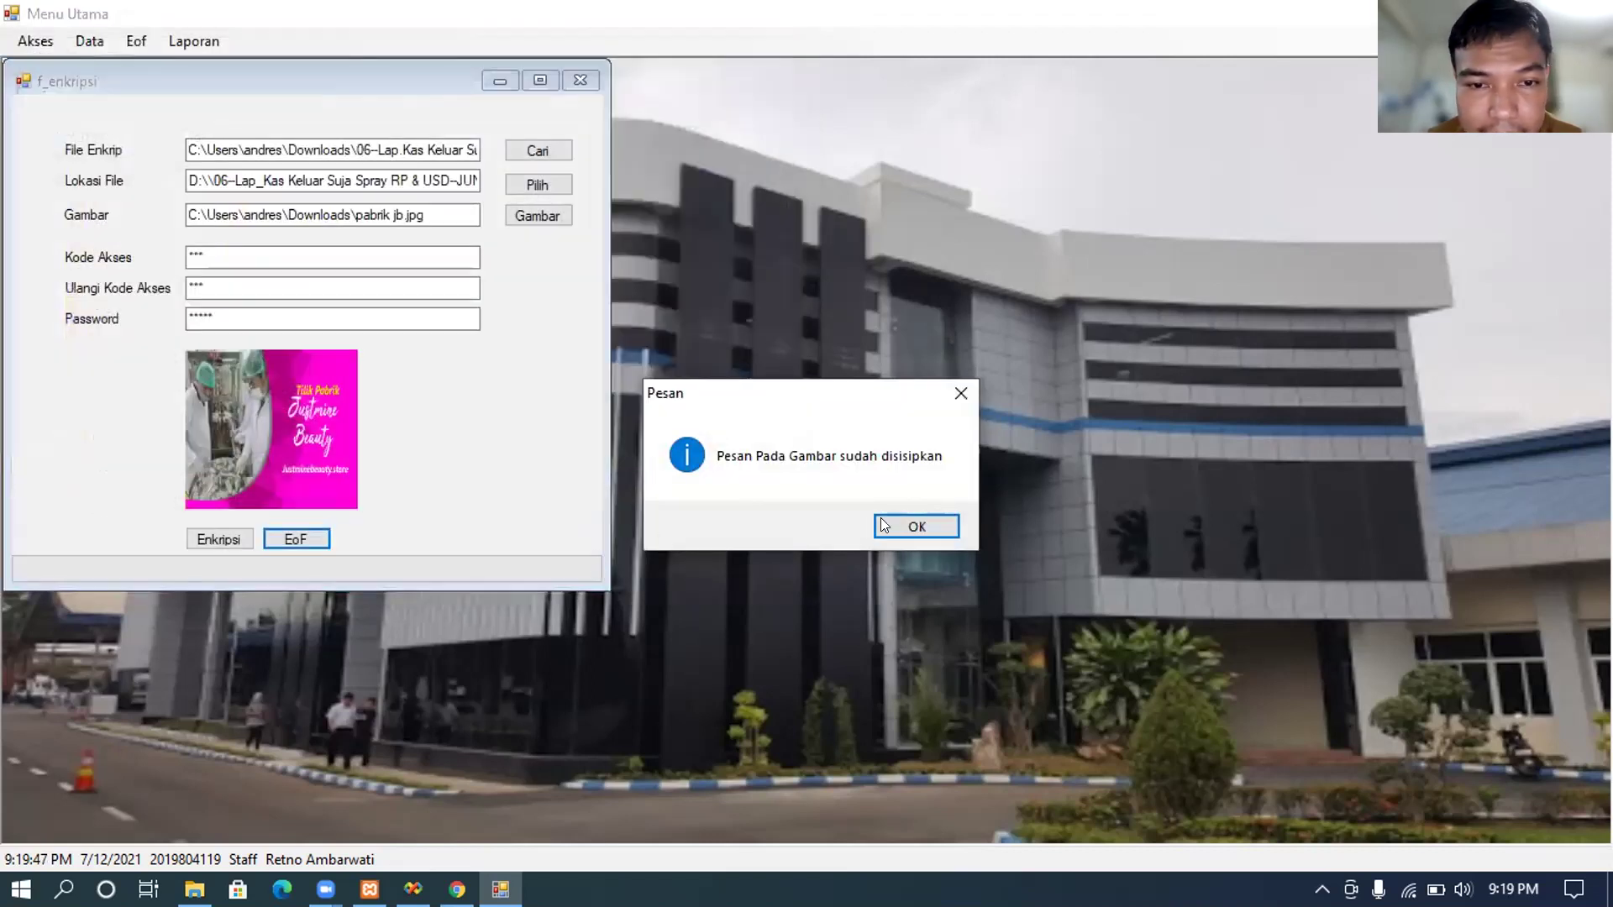
pyautogui.click(914, 526)
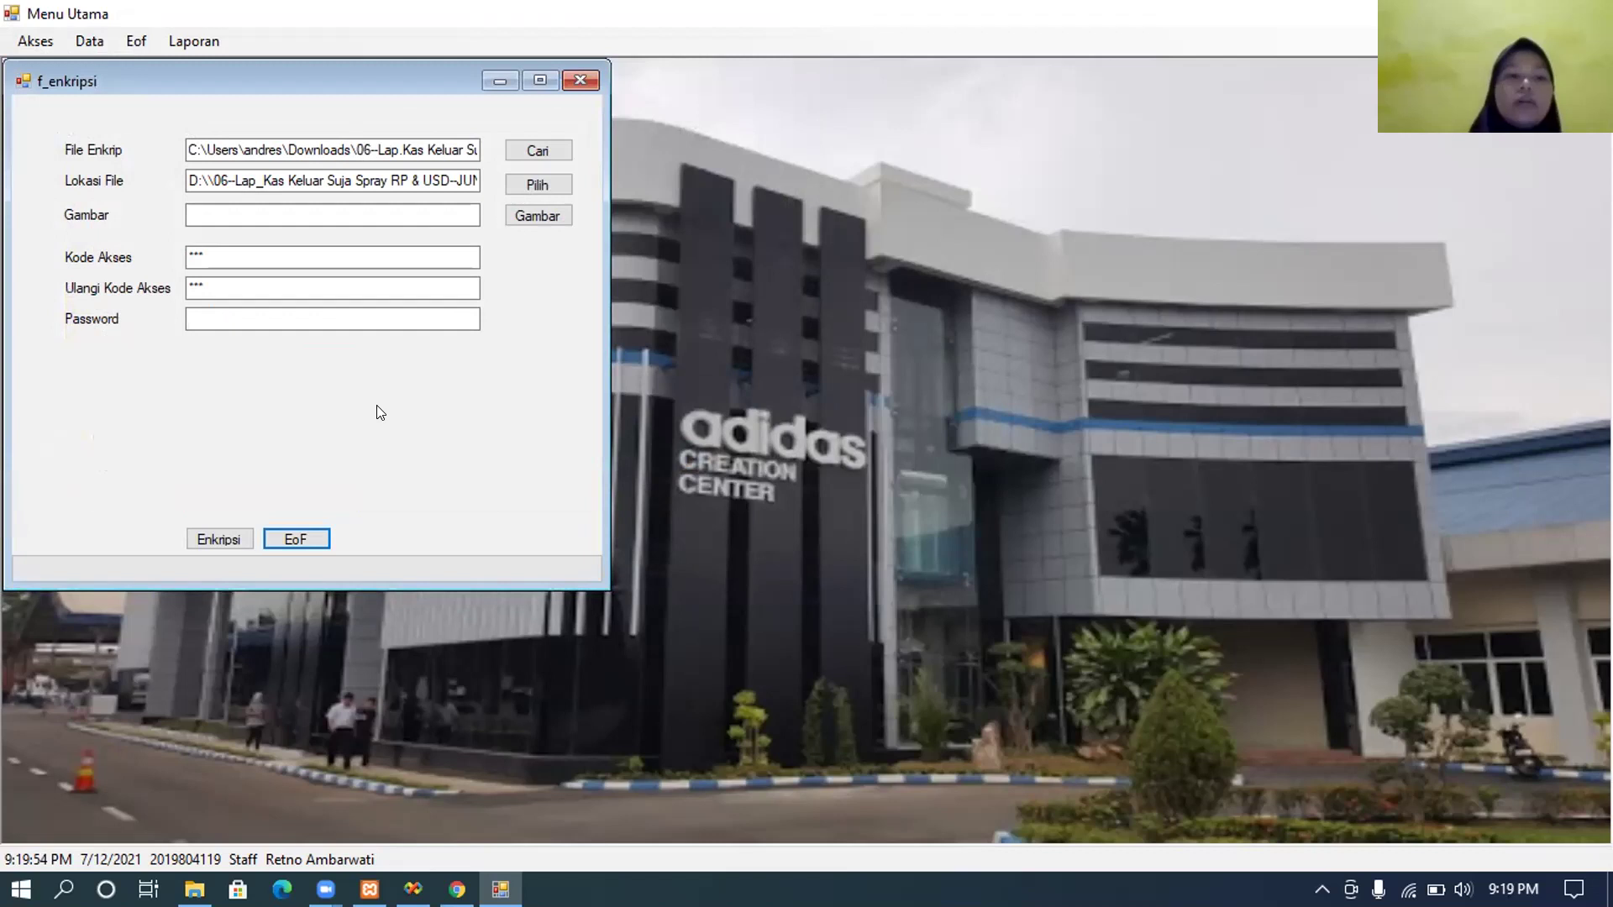
# Step: Encrypt the spreadsheet (116391 bytes), dismiss the Done notice, and close the f_enkripsi form
pyautogui.click(214, 535)
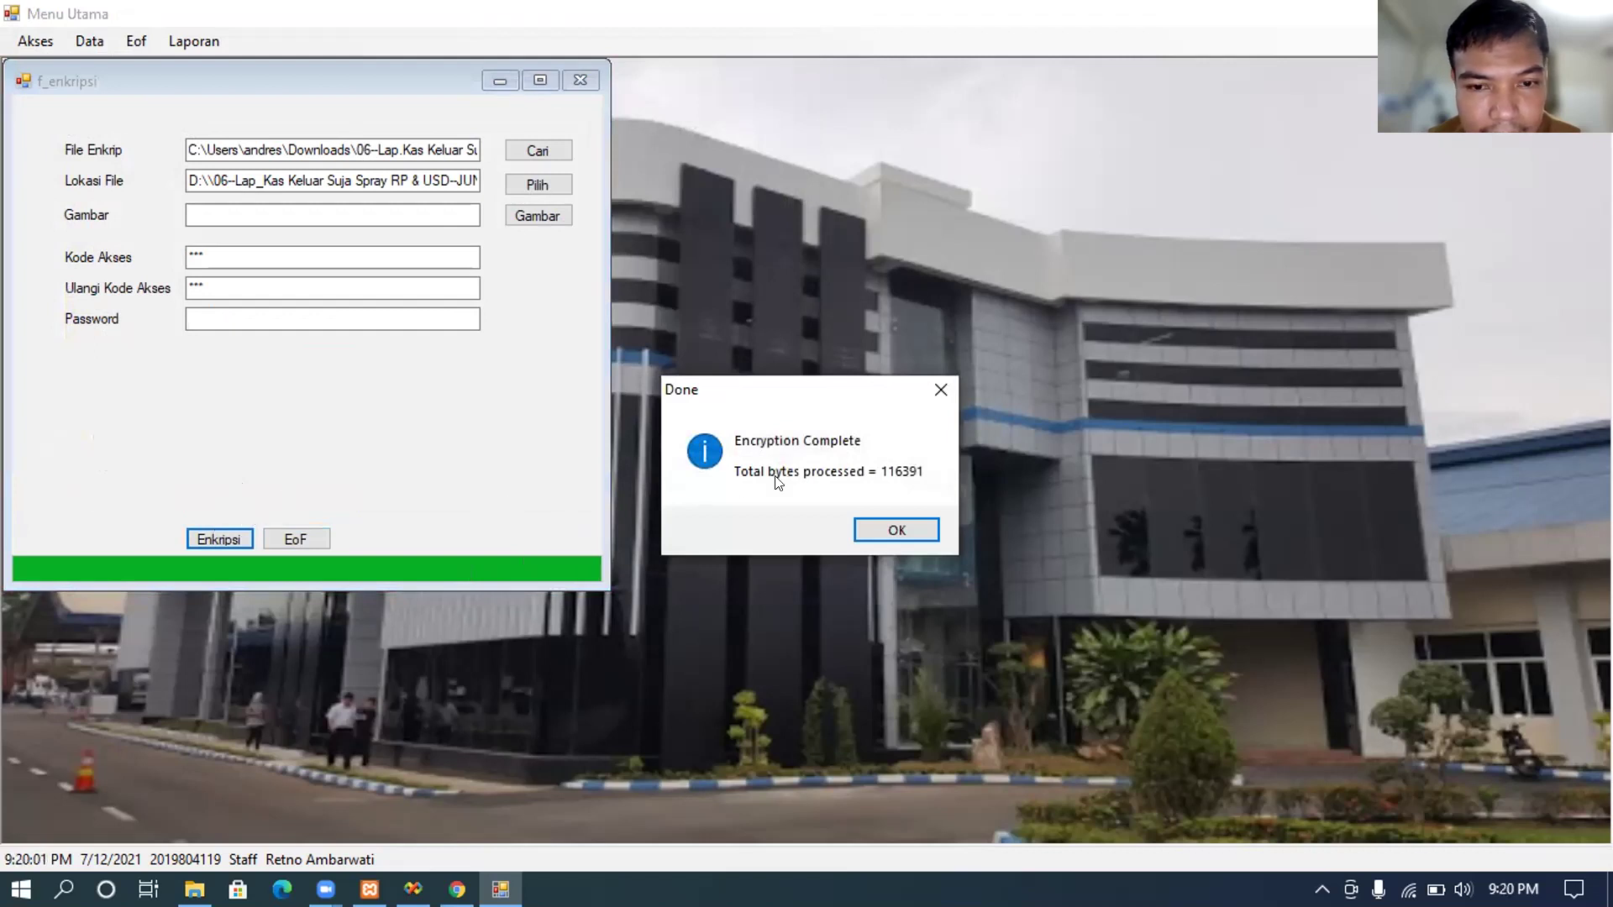
pyautogui.click(883, 527)
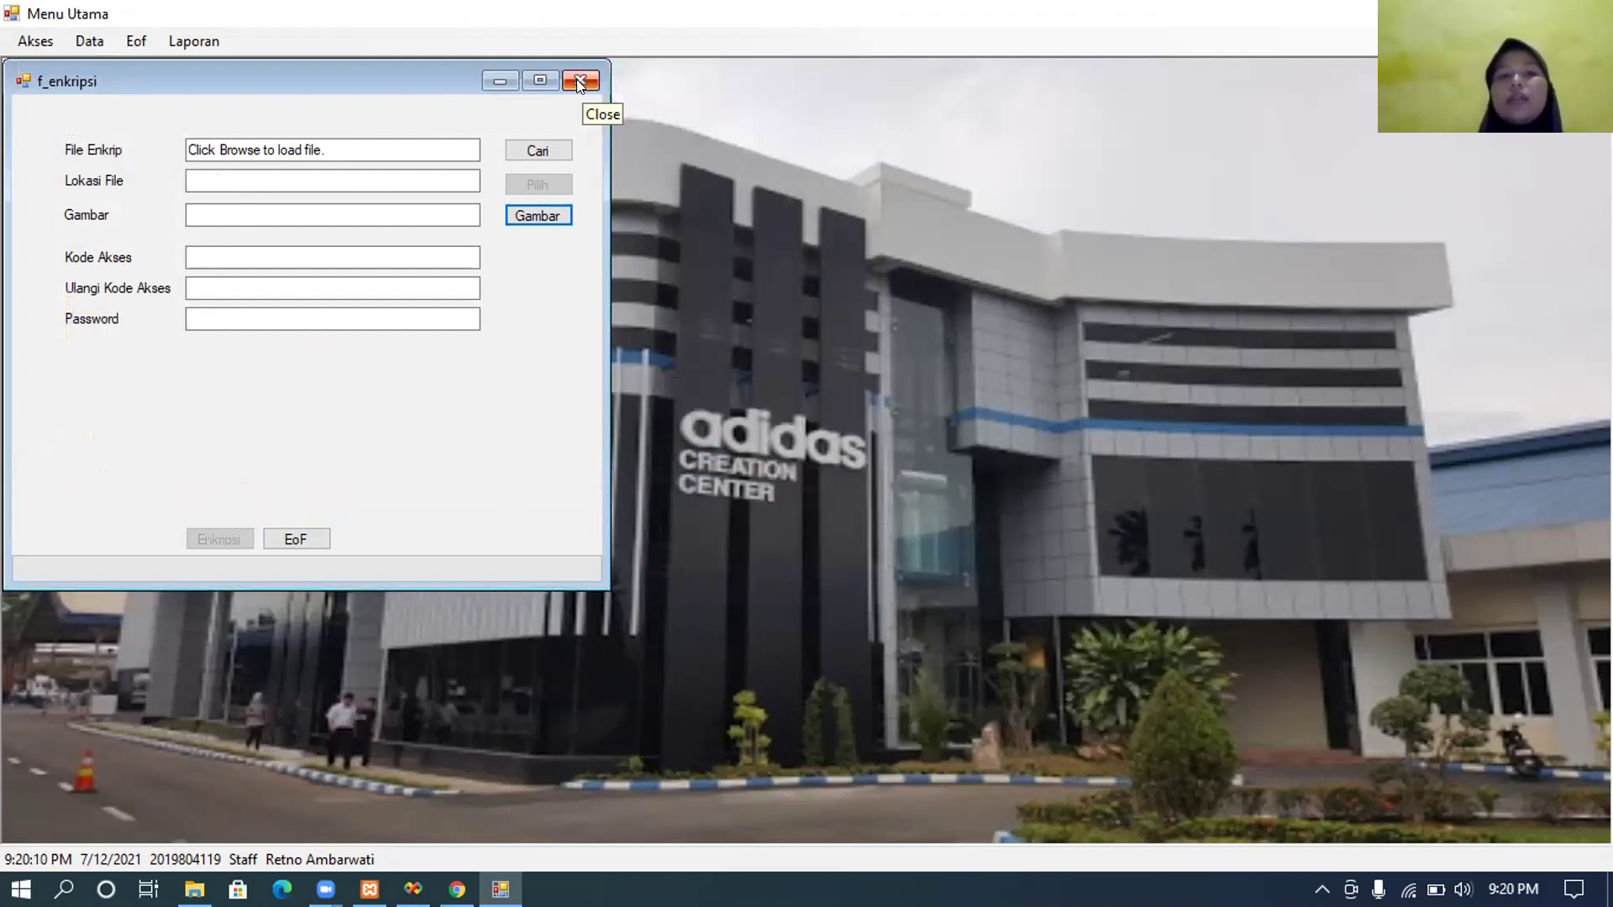
pyautogui.click(578, 82)
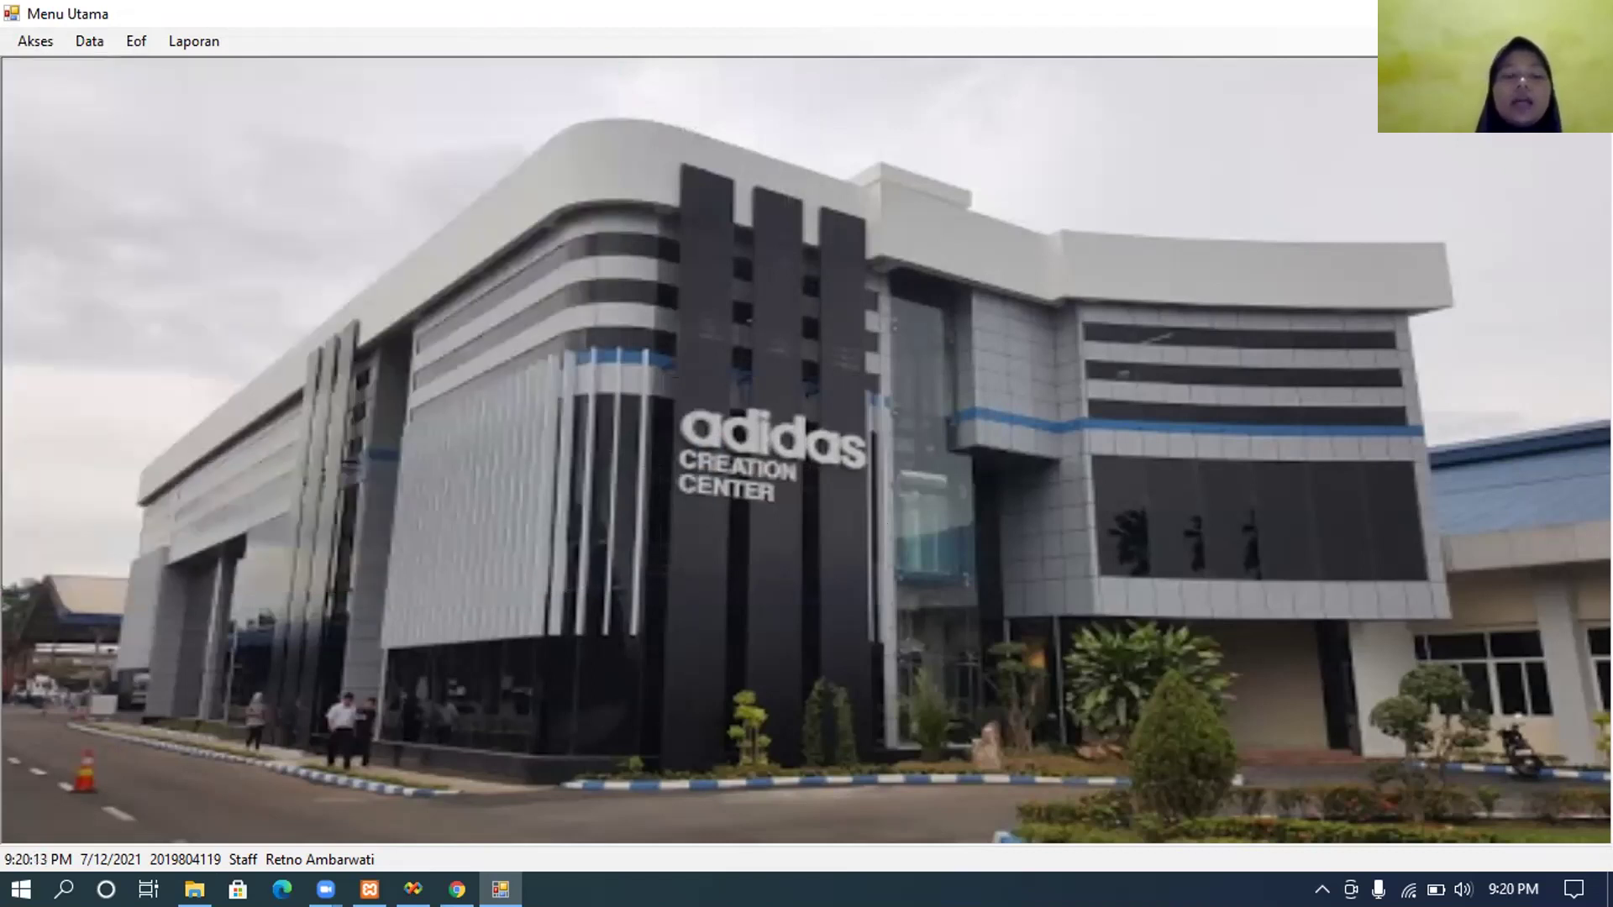
pyautogui.click(194, 889)
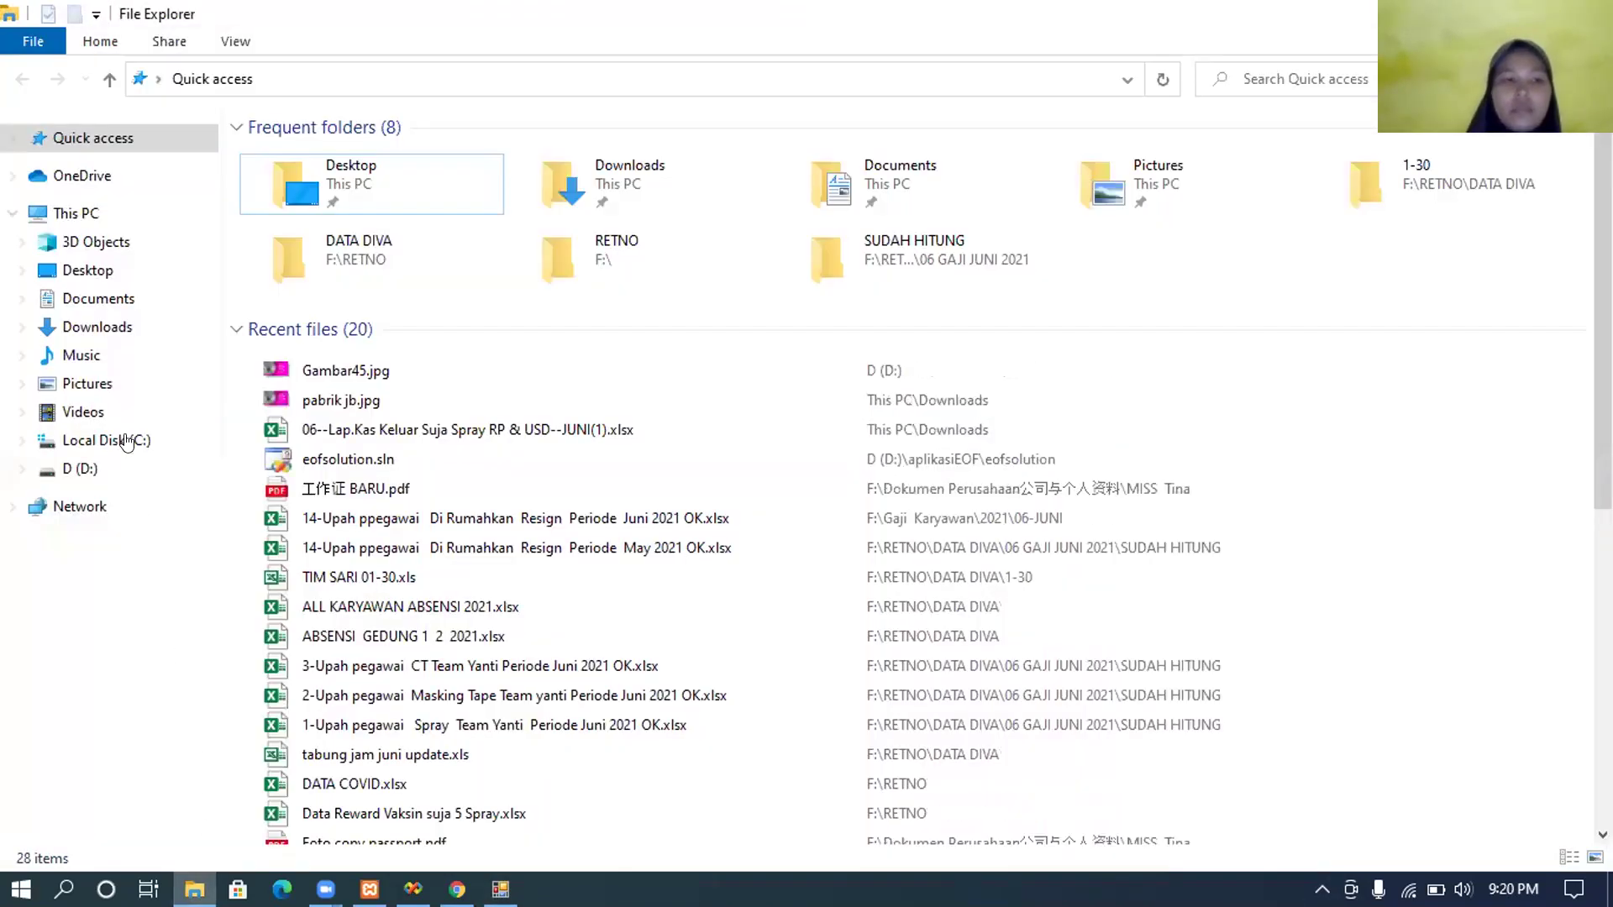
# Step: On drive D:, inspect the 114 KB encrypted JUNI report and 113 KB Gambar45.jpg, widening the Name column
pyautogui.click(118, 468)
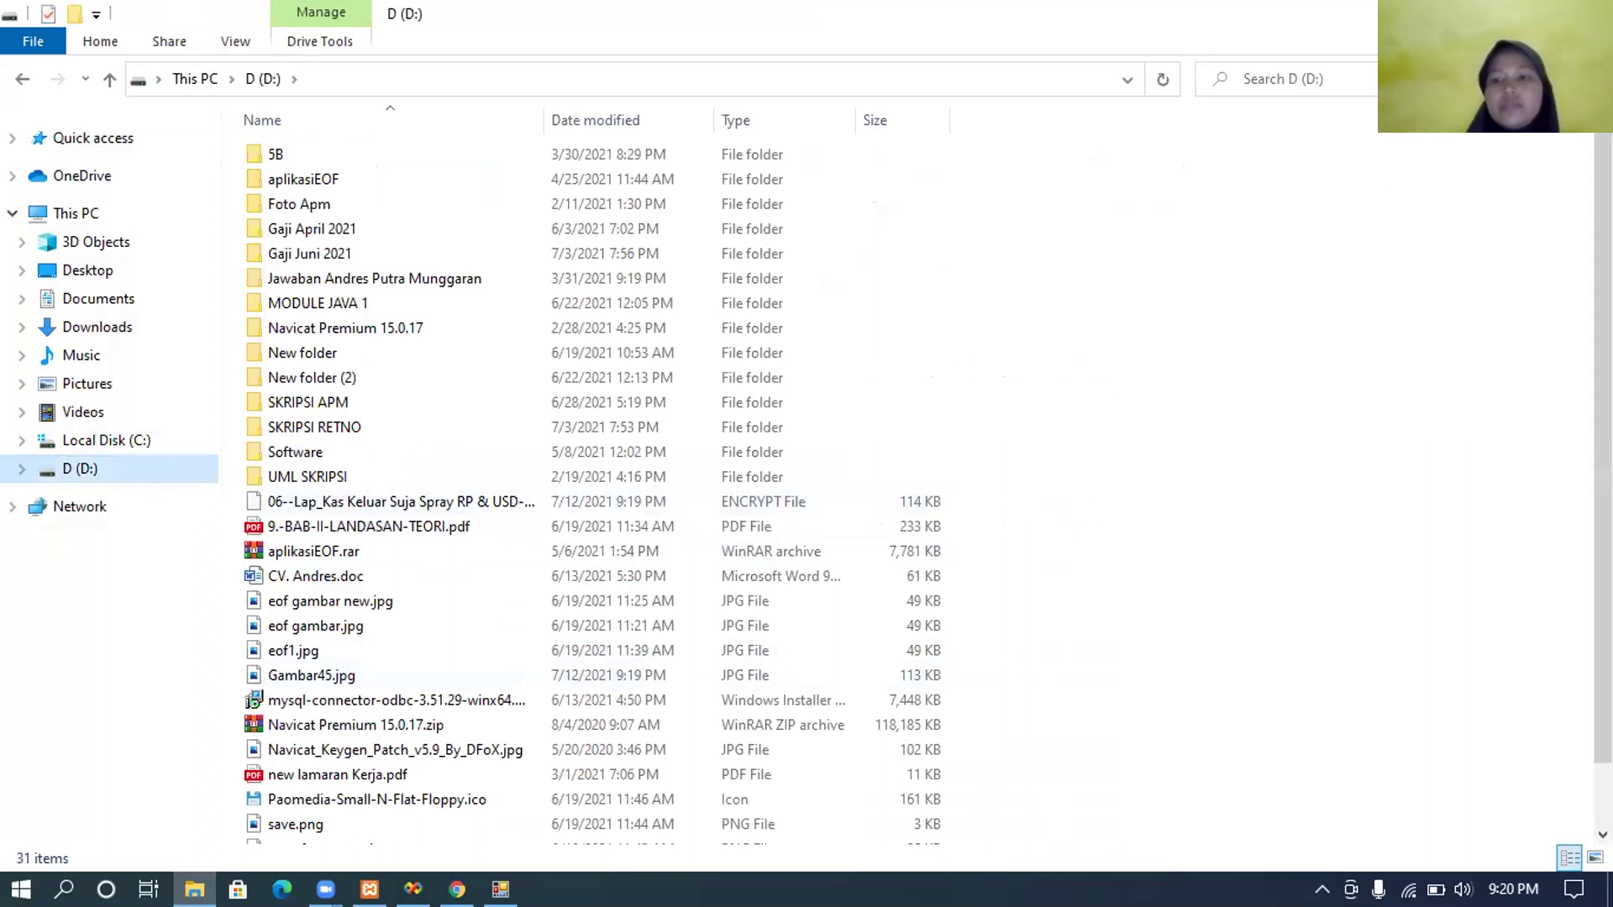
pyautogui.scroll(-1, 924, 487)
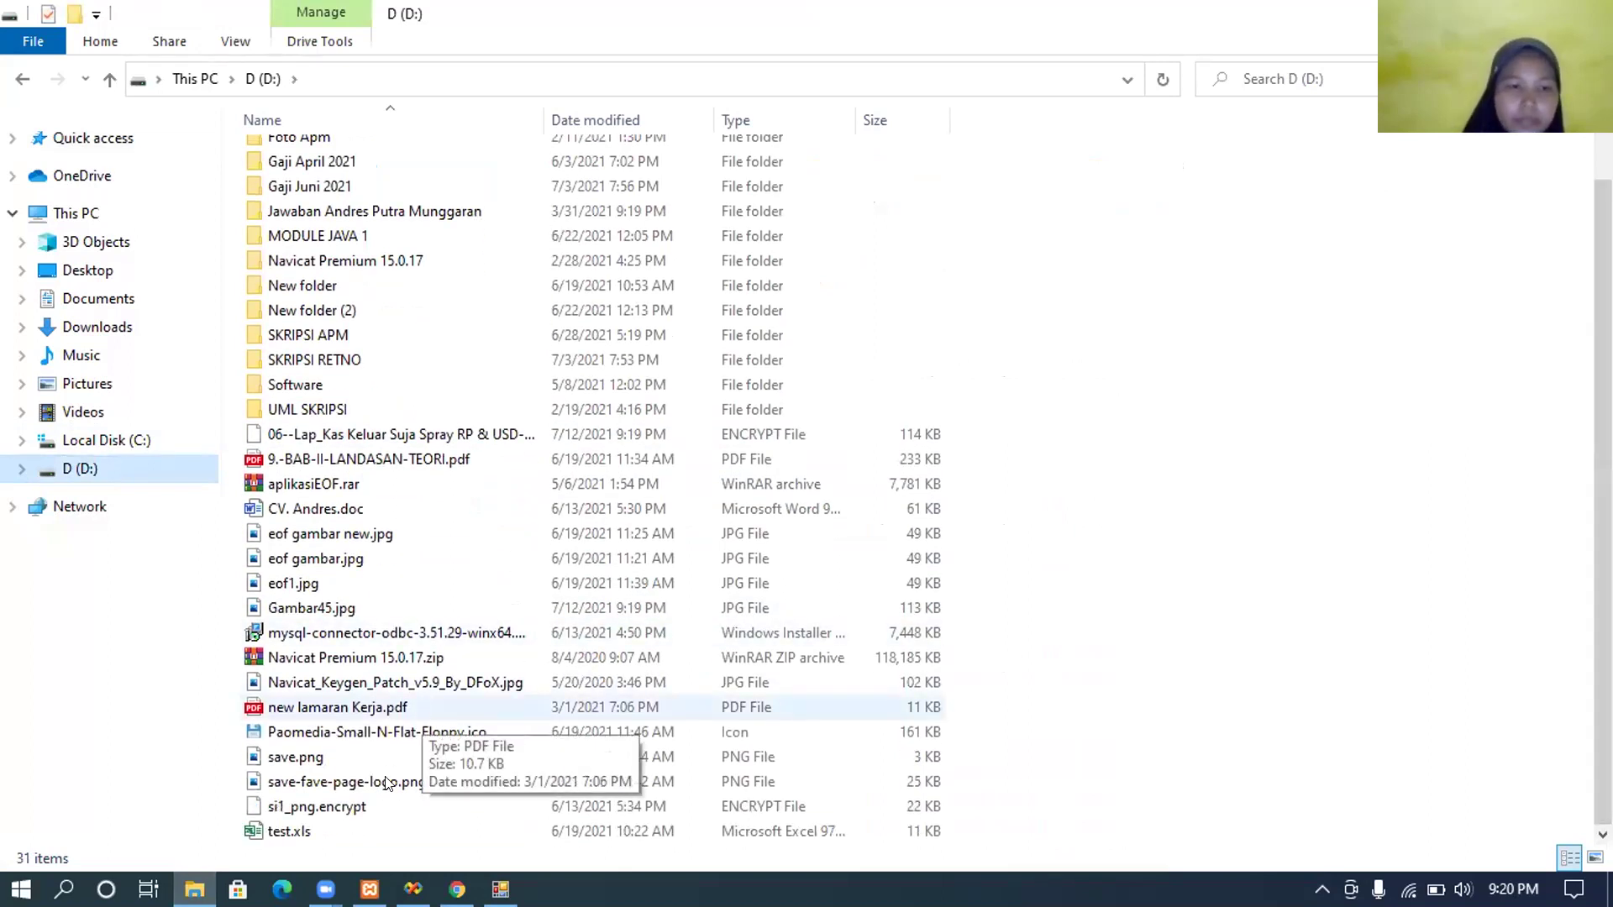
pyautogui.click(368, 616)
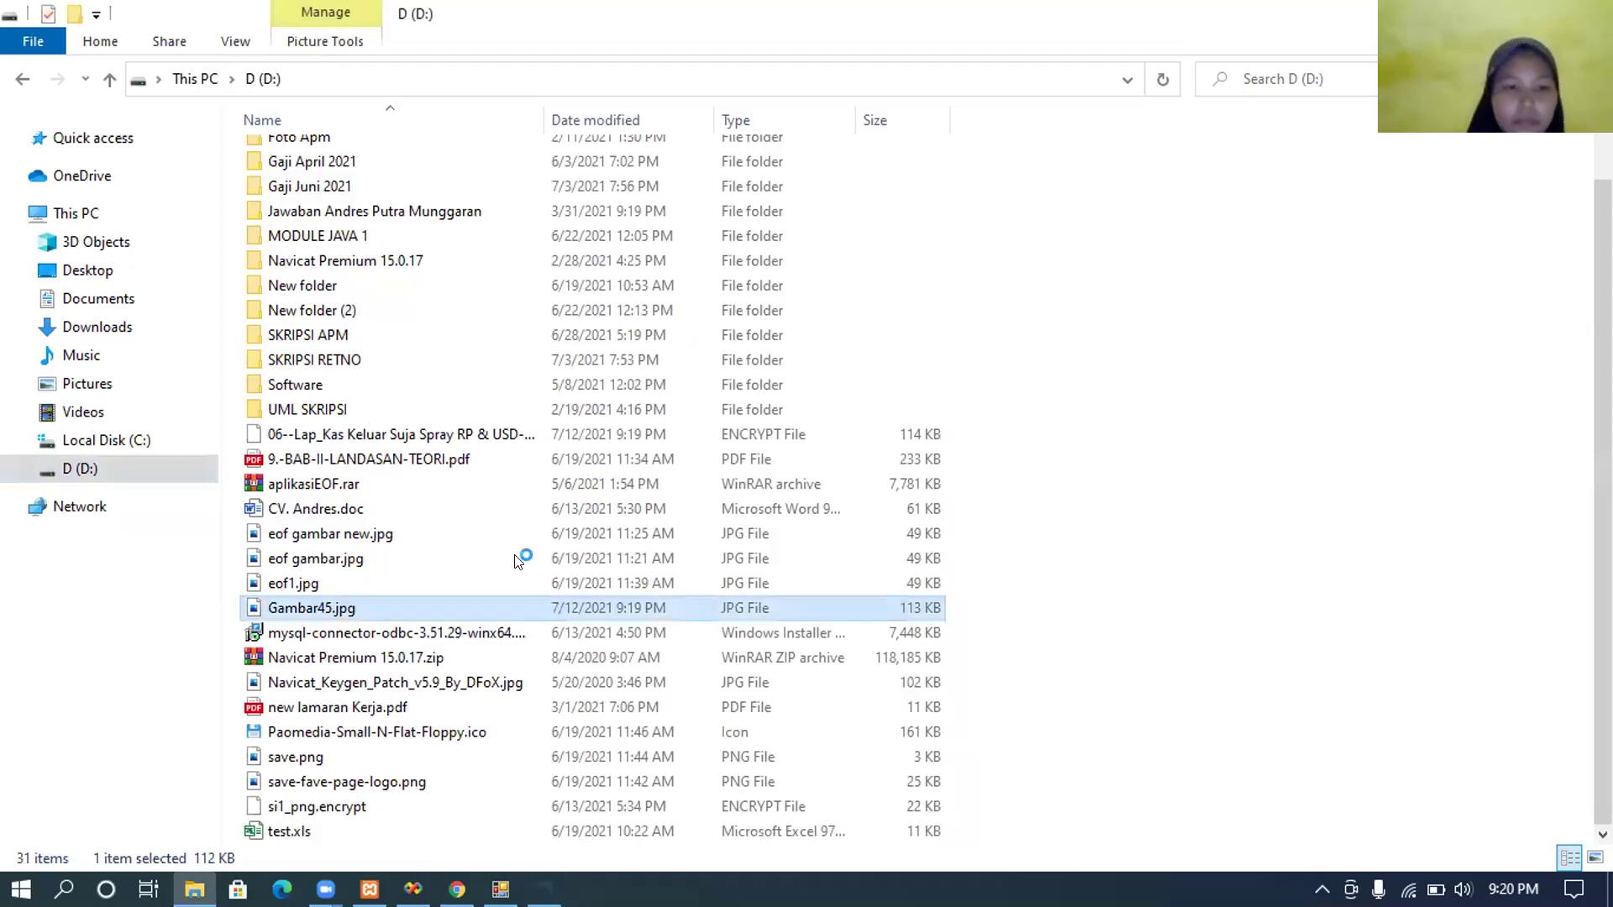
pyautogui.click(462, 674)
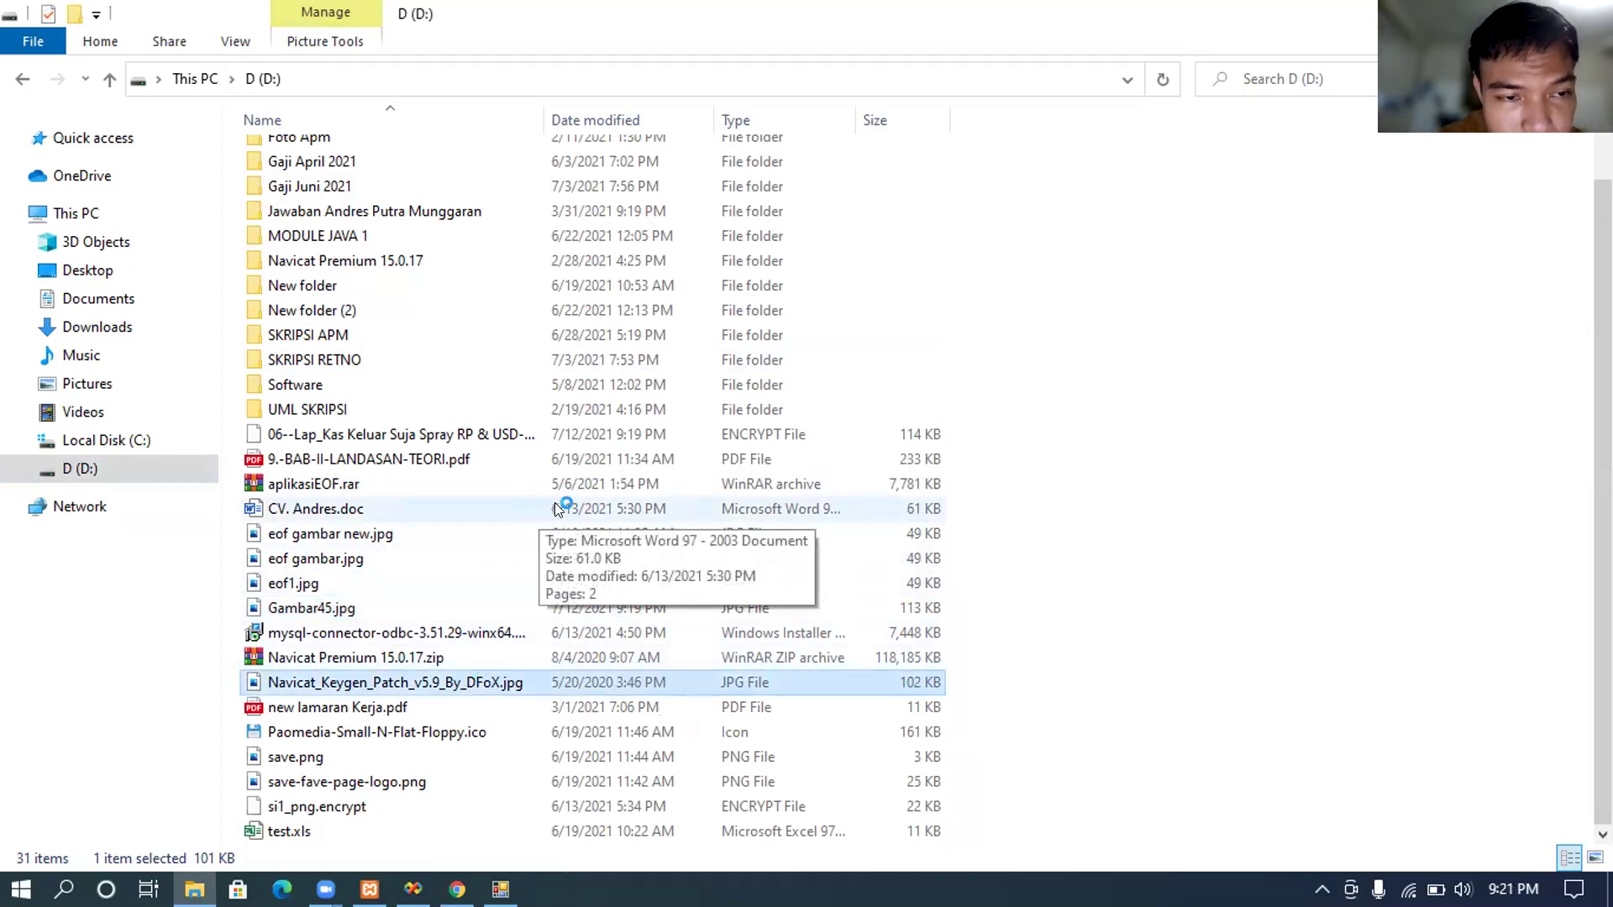
pyautogui.click(444, 605)
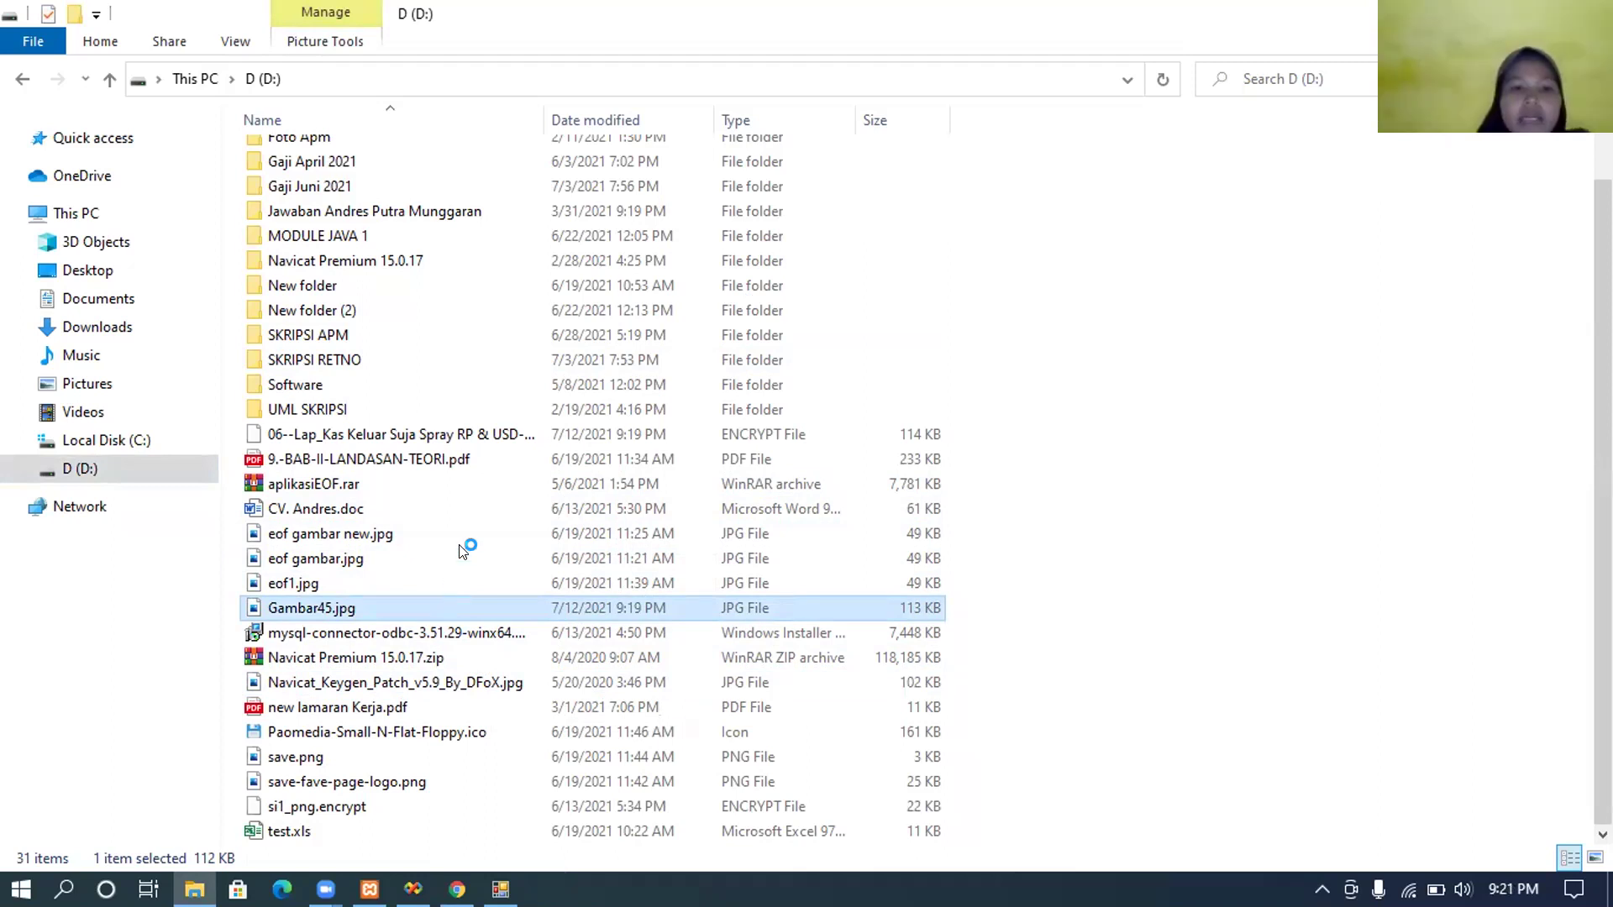
pyautogui.click(476, 432)
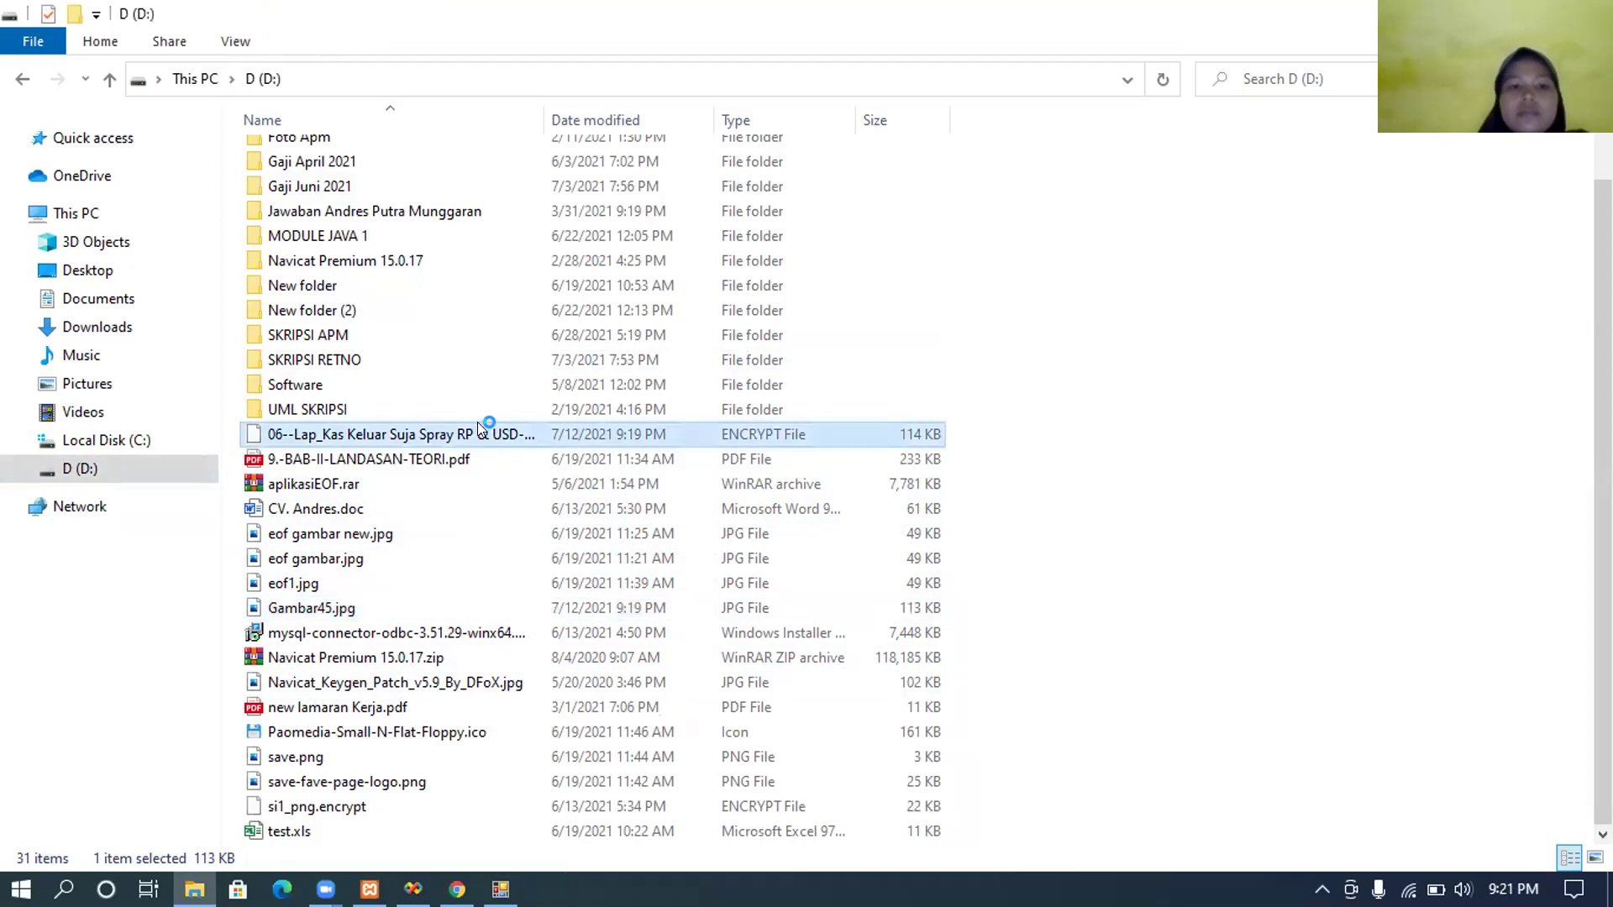
pyautogui.moveTo(574, 107); pyautogui.dragTo(688, 428)
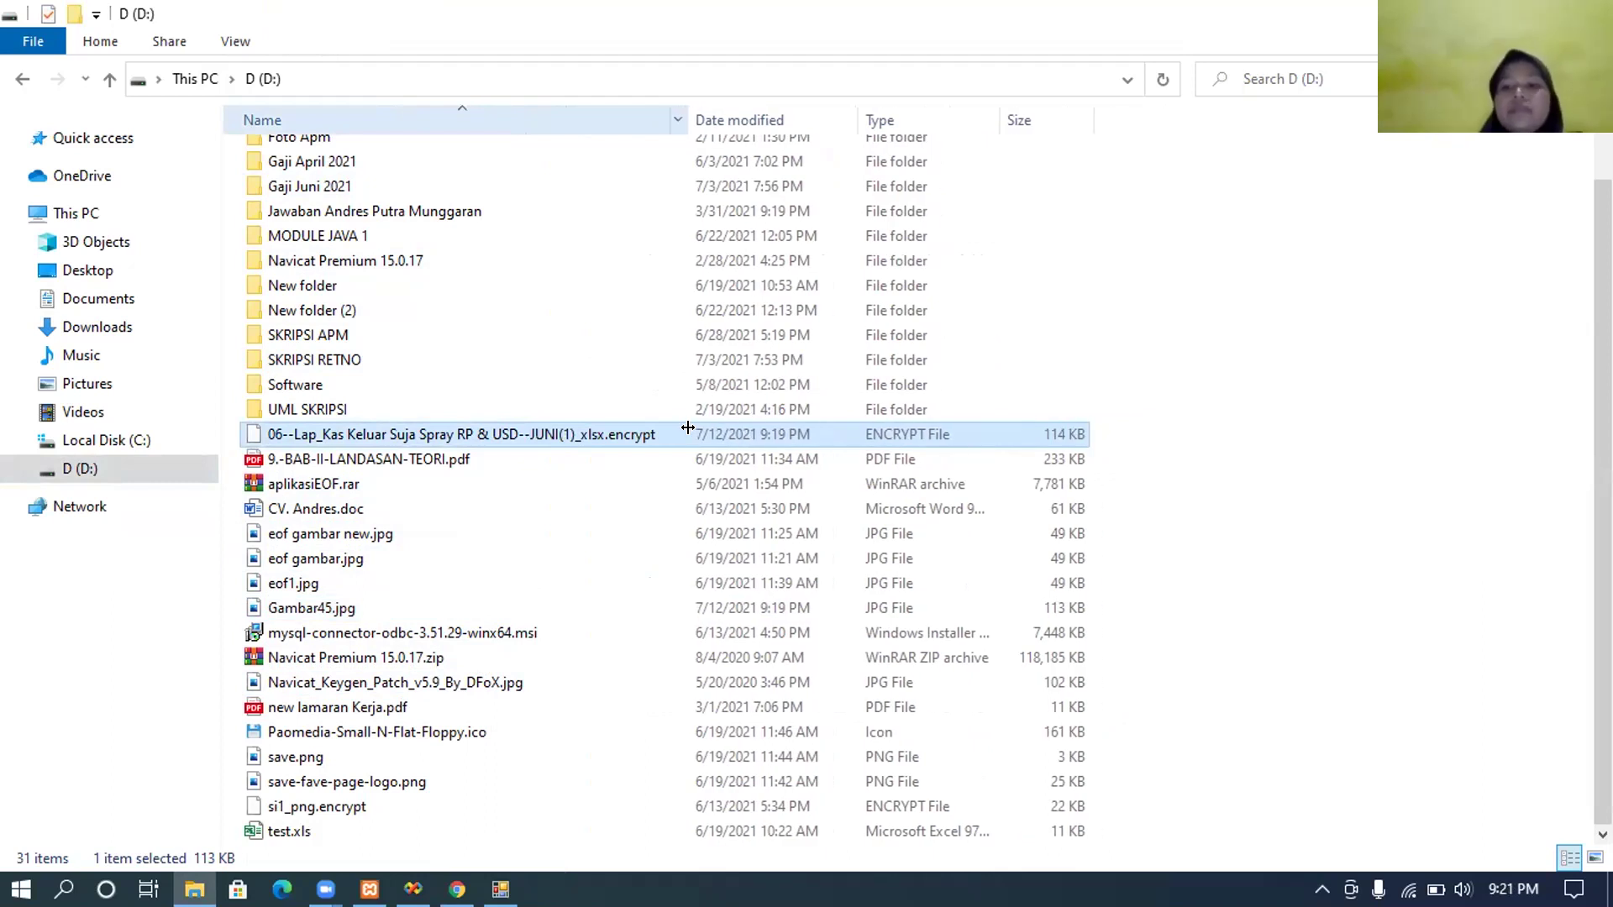
pyautogui.moveTo(687, 428); pyautogui.dragTo(498, 722)
# Step: Return to Menu Utama and open the Dekripsi form from the Eof menu
pyautogui.moveTo(499, 889)
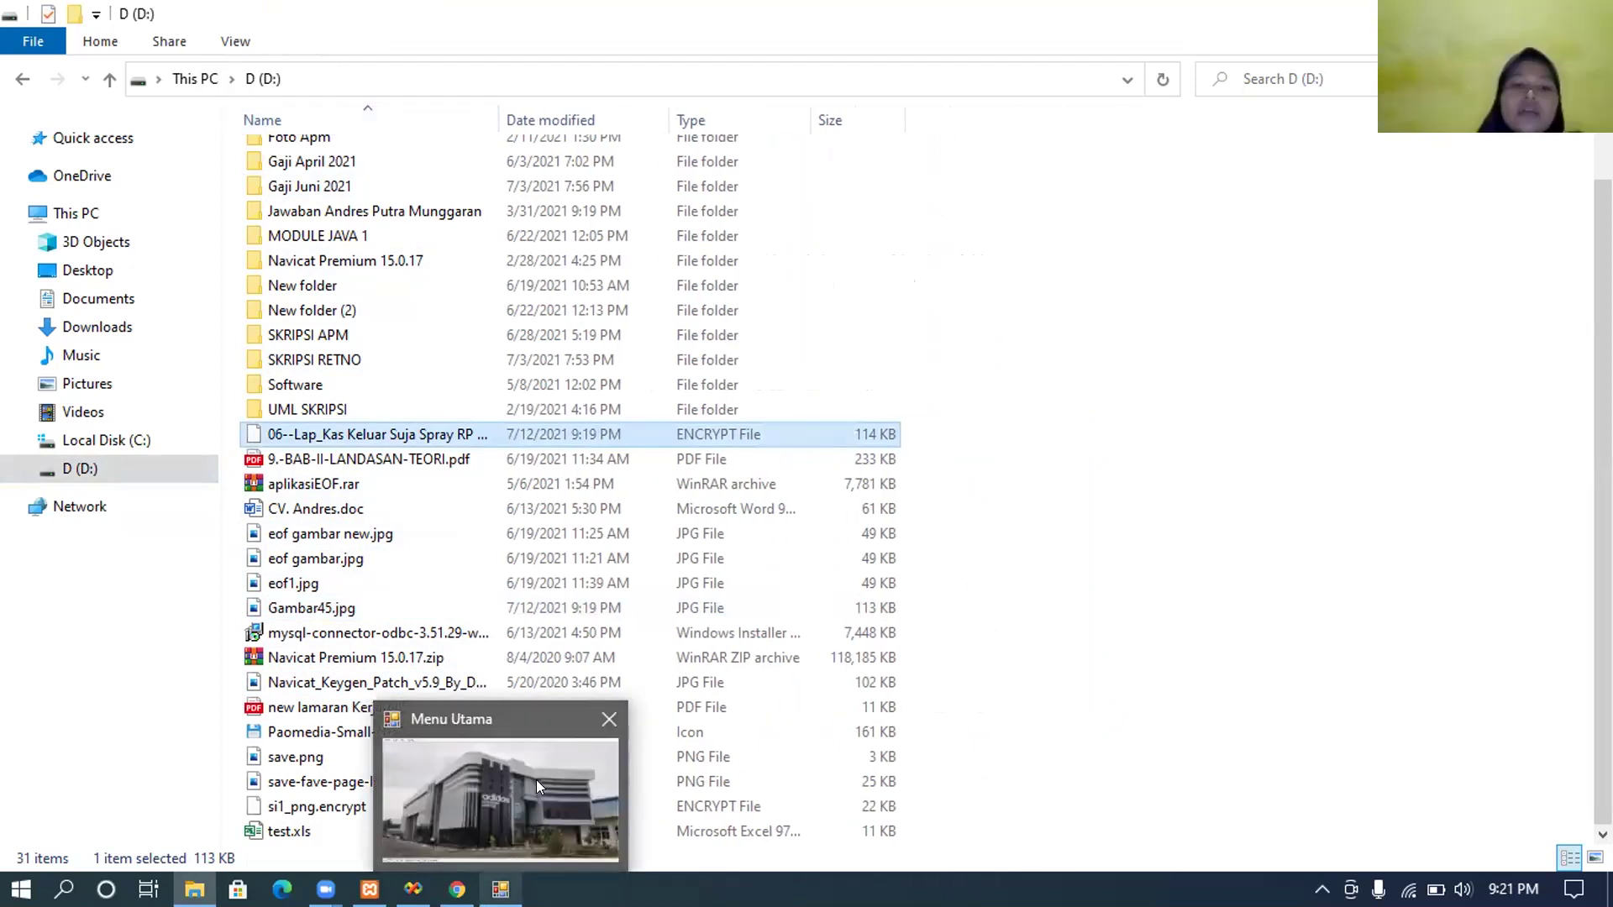
pyautogui.click(536, 779)
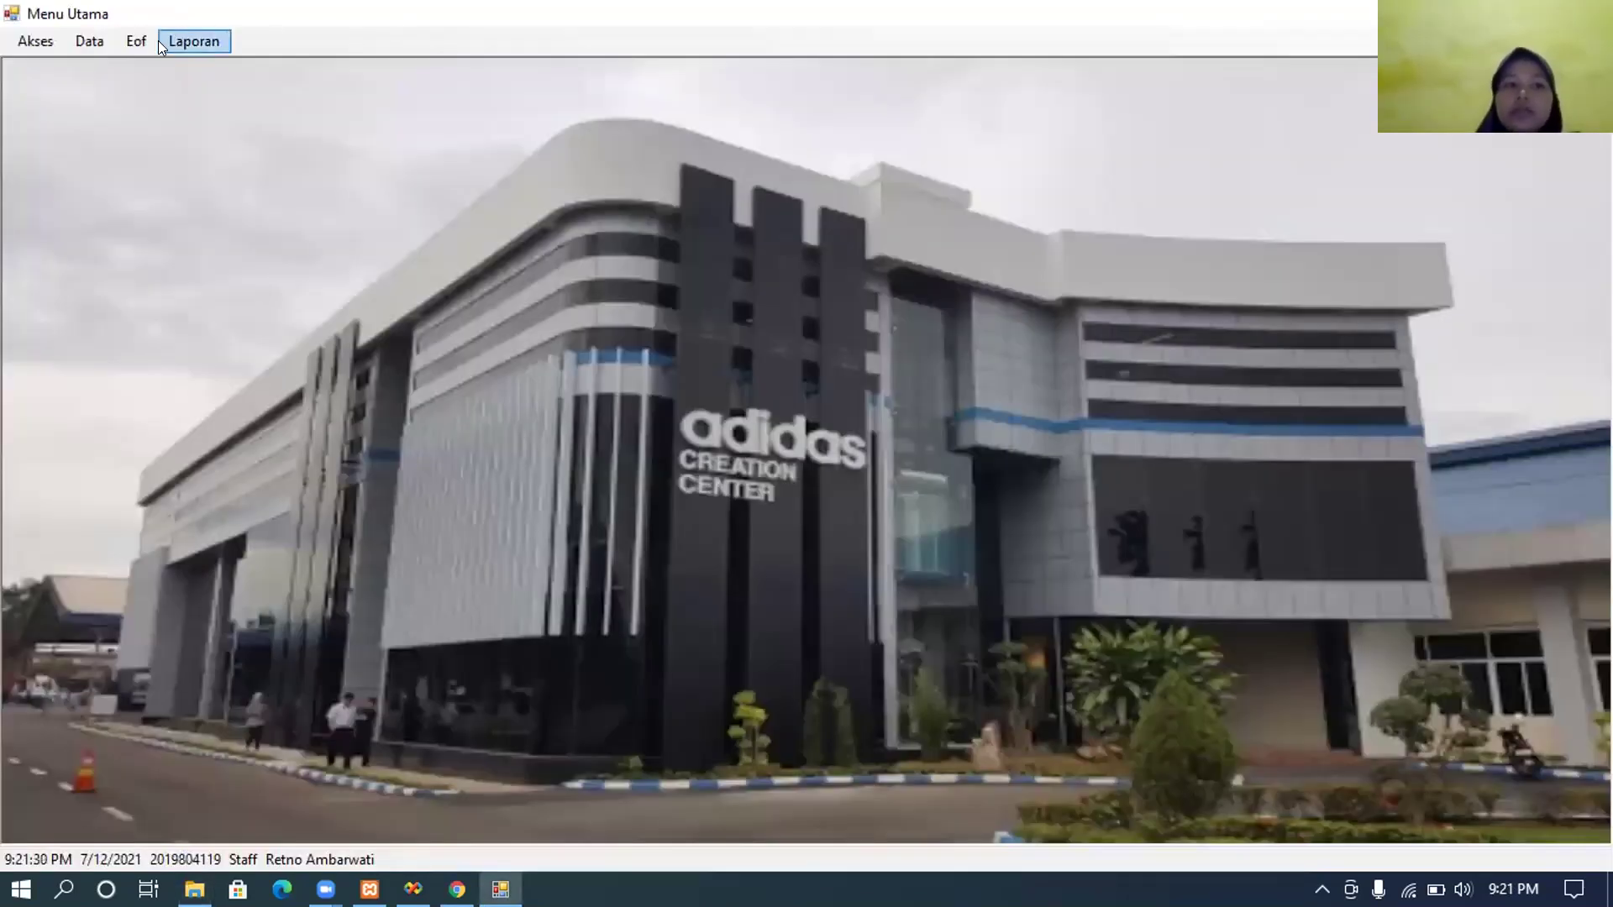
pyautogui.click(143, 40)
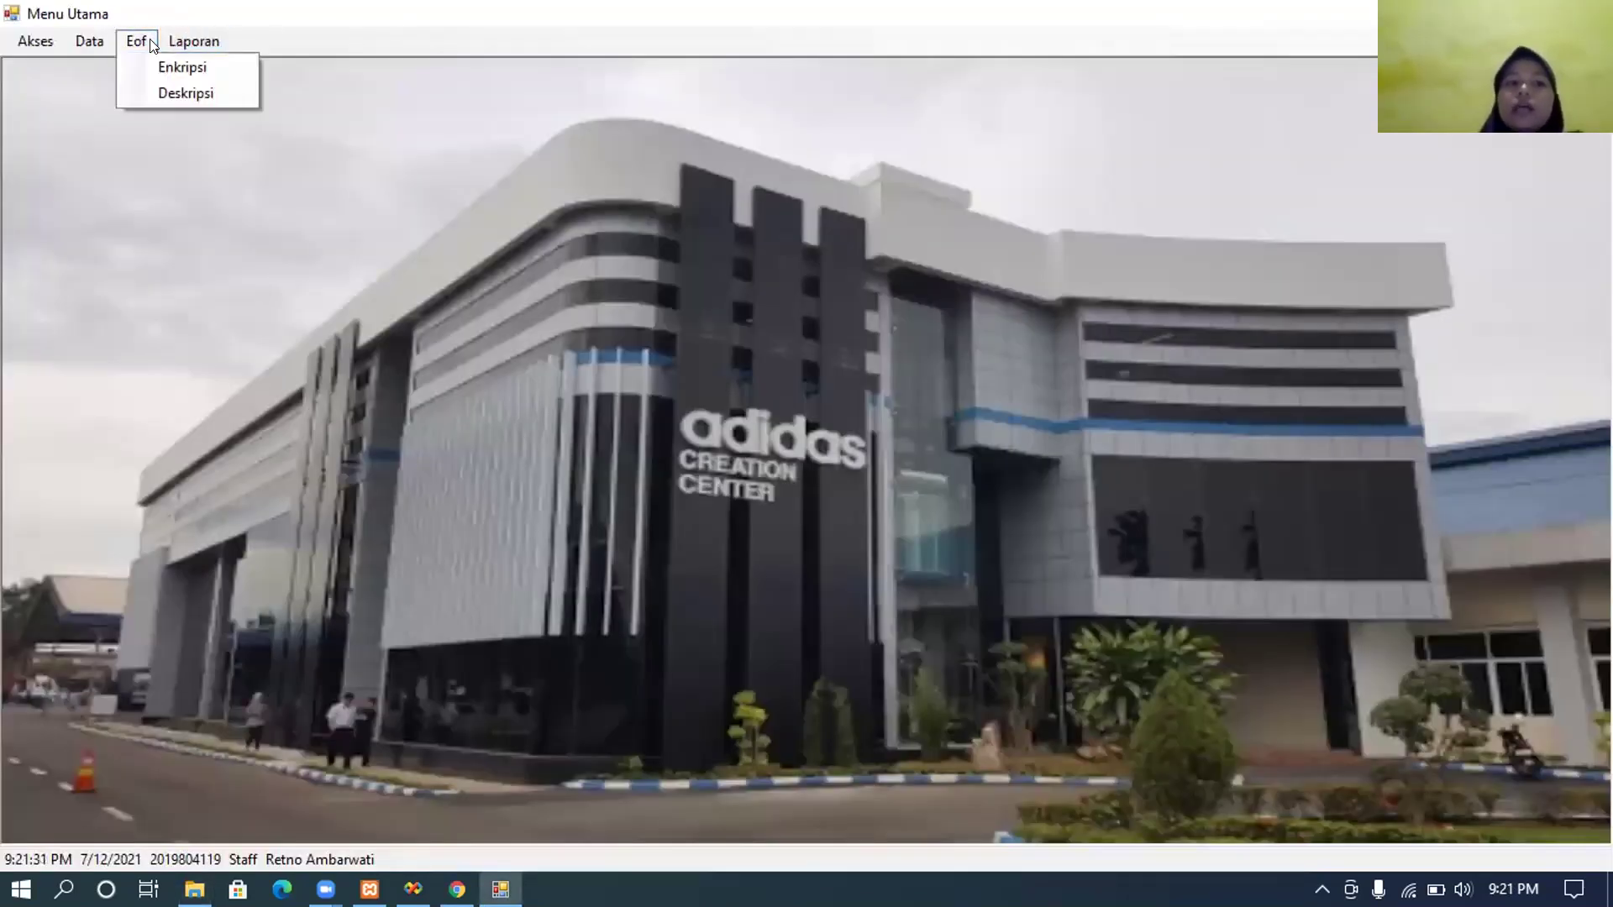
pyautogui.click(172, 89)
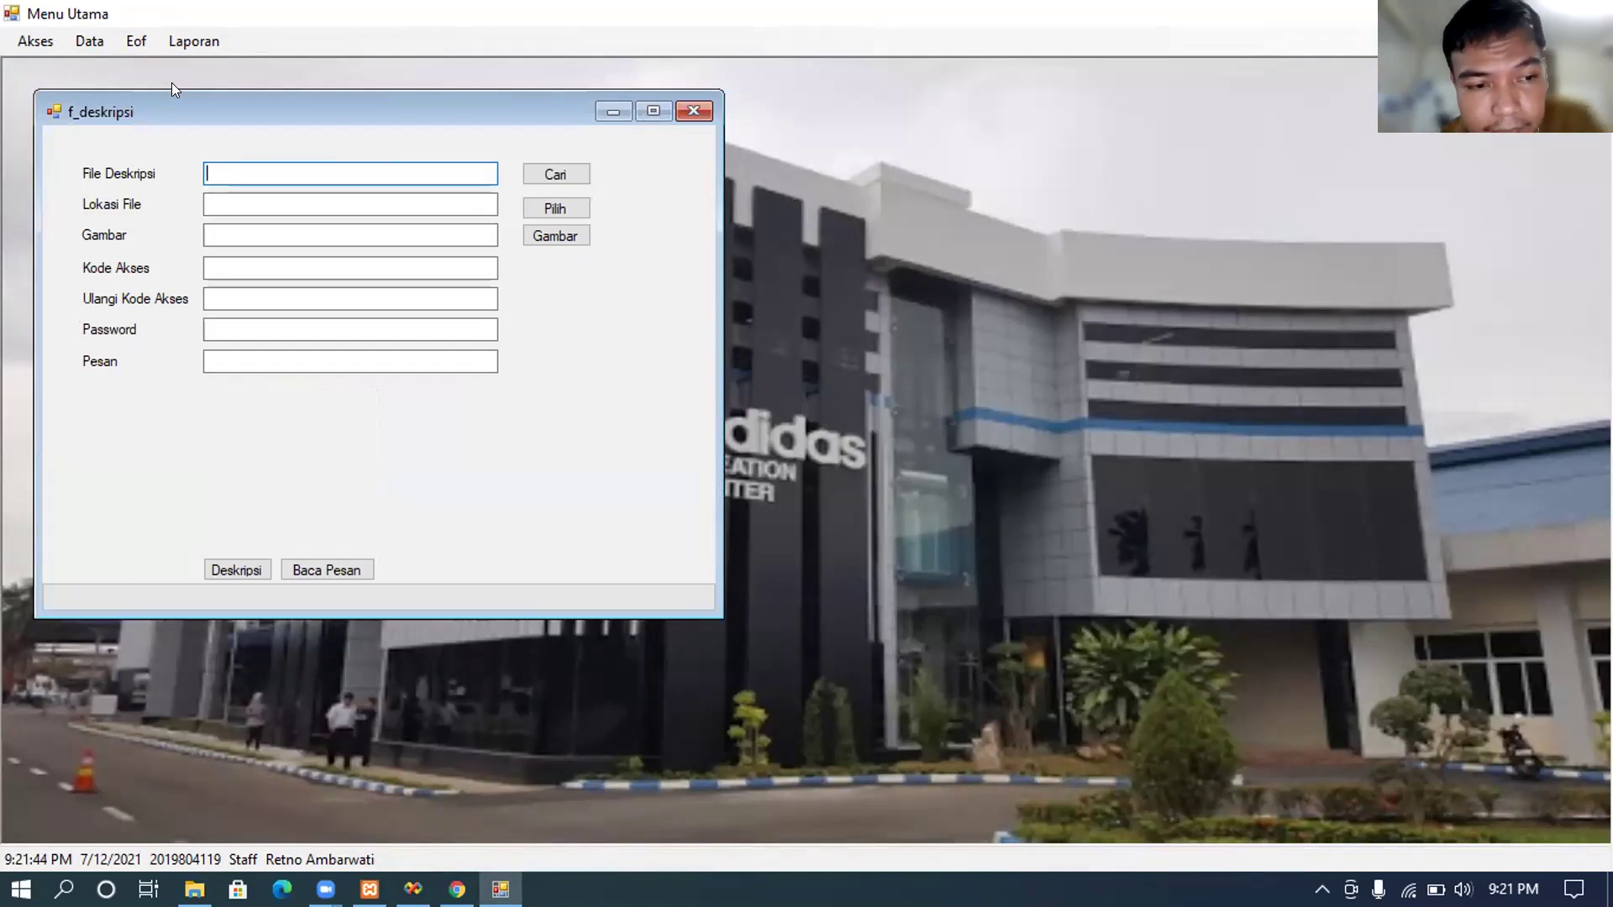
# Step: Cancel browsing for a file to decrypt after a timeout error, then go back to drive D:
pyautogui.click(530, 179)
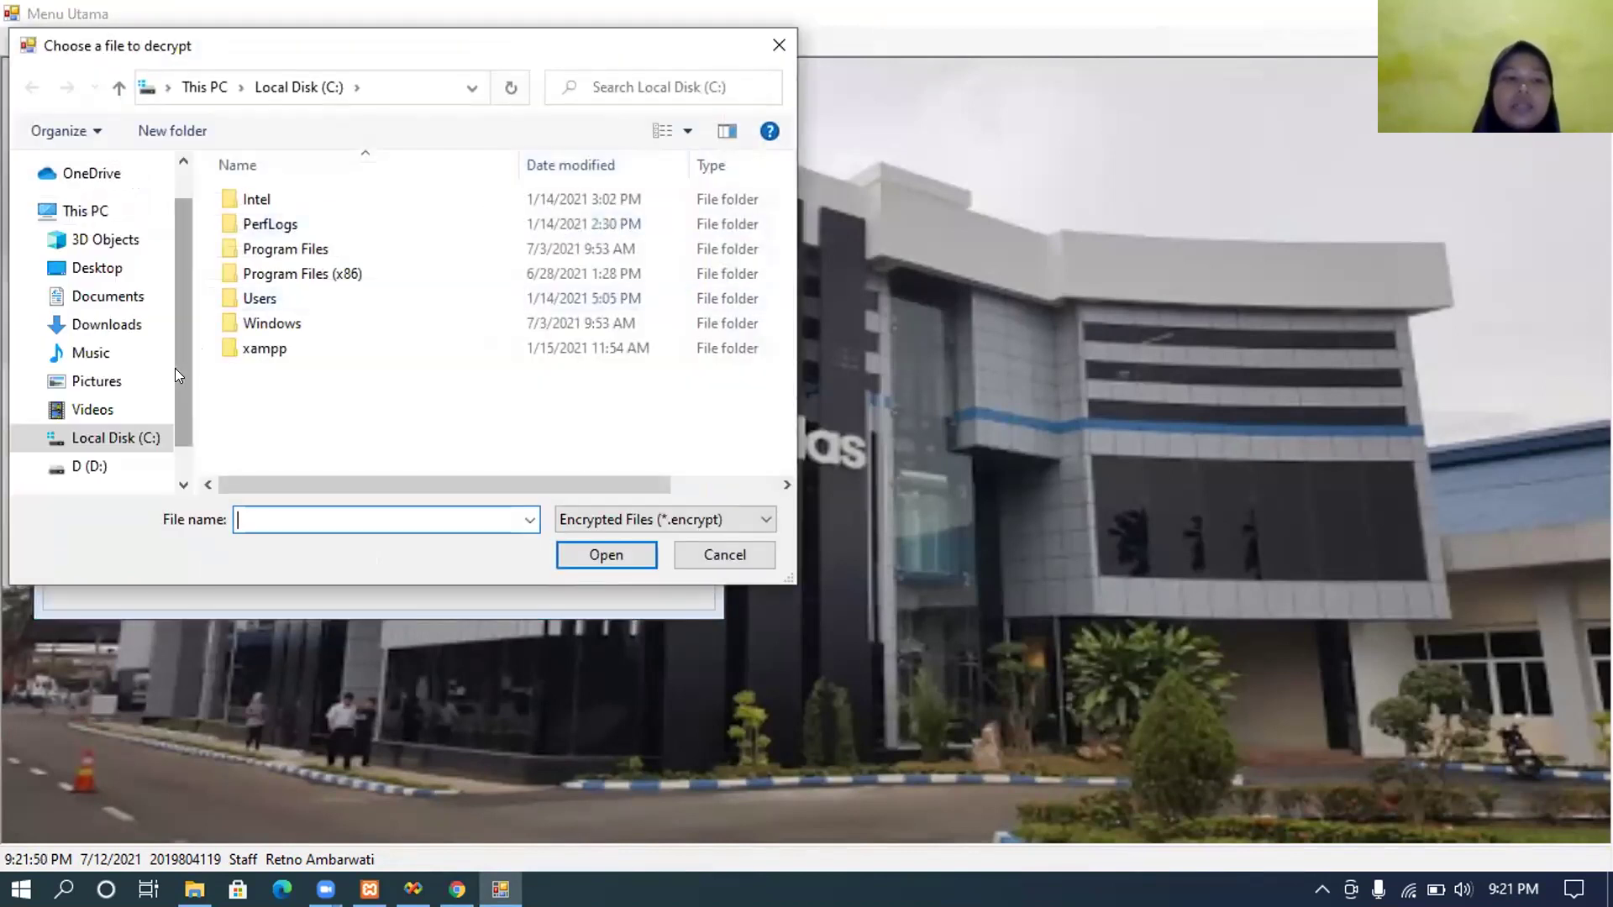
pyautogui.scroll(-1, 177, 407)
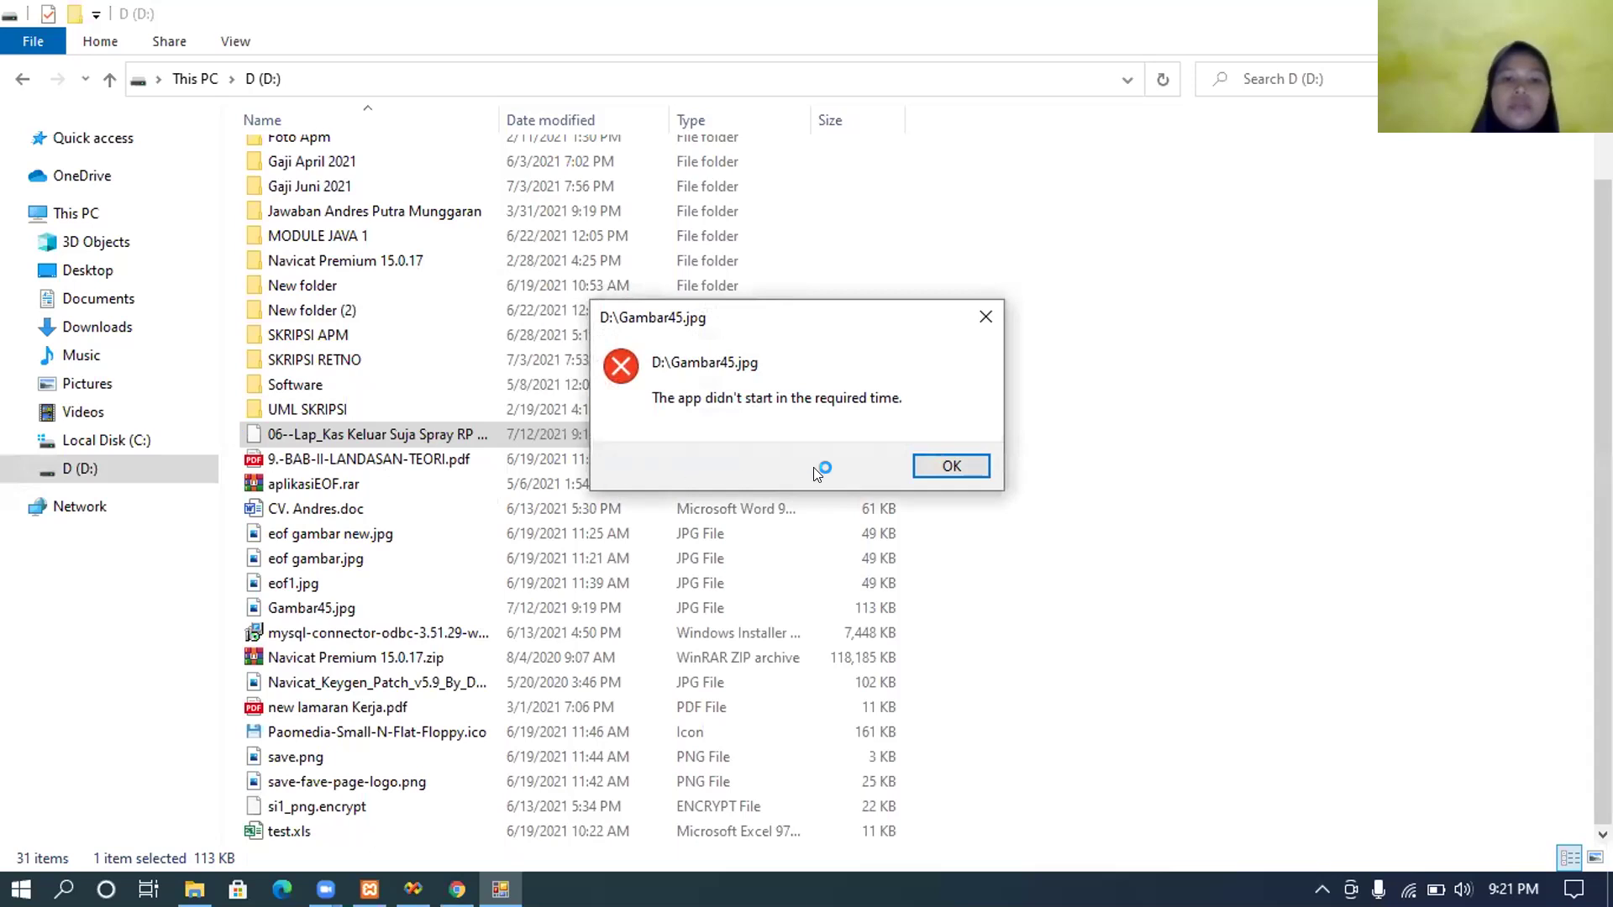
pyautogui.click(934, 462)
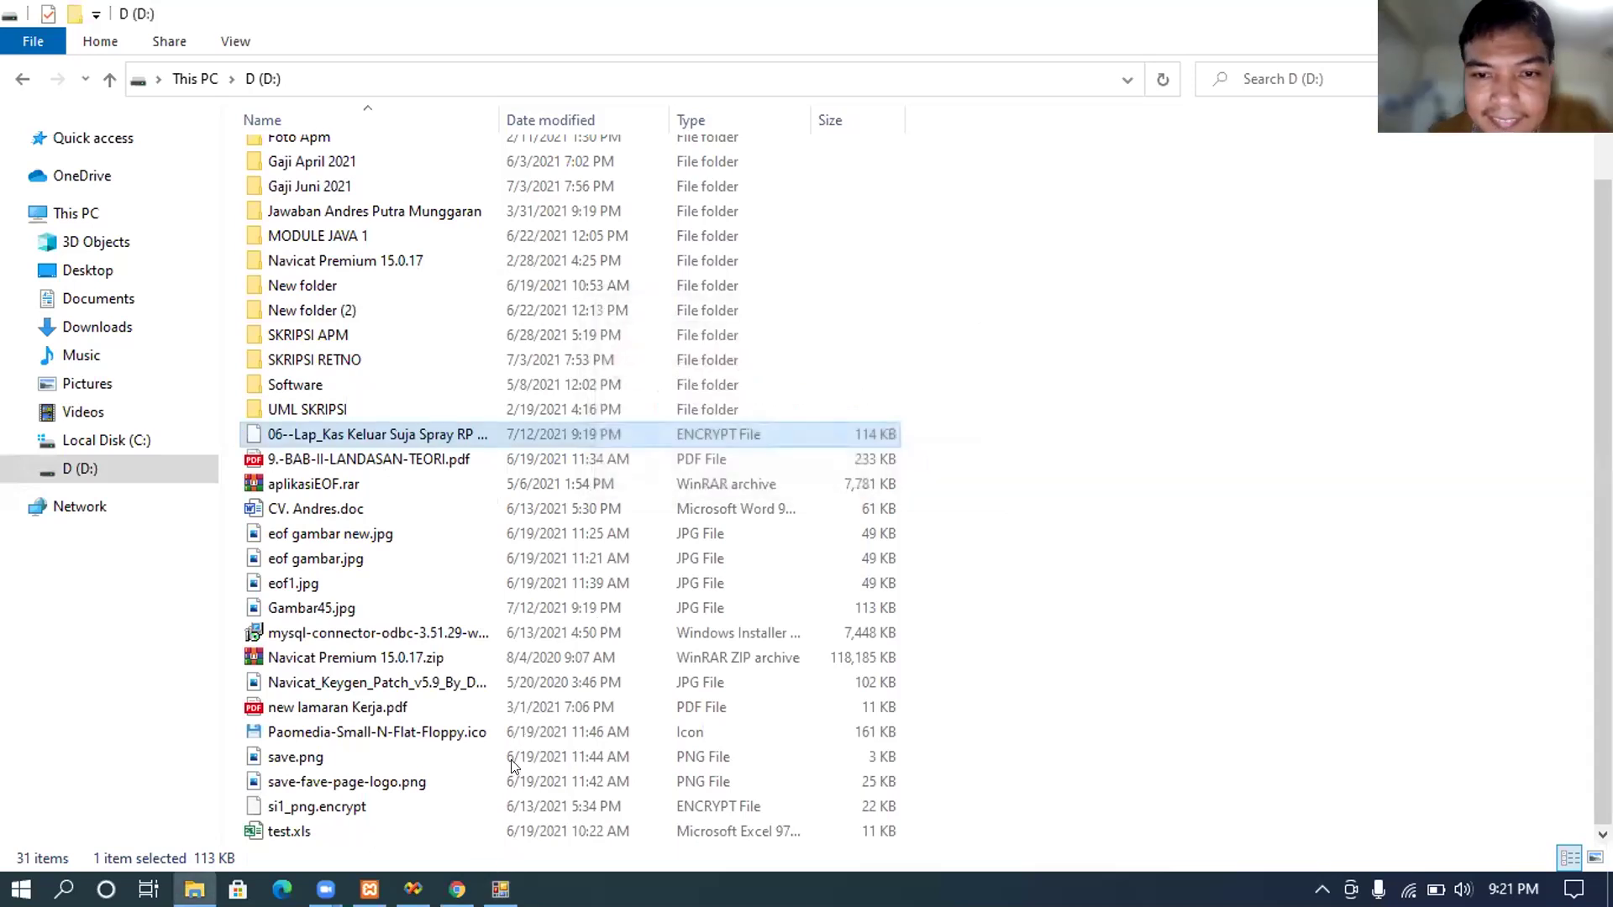
pyautogui.click(501, 889)
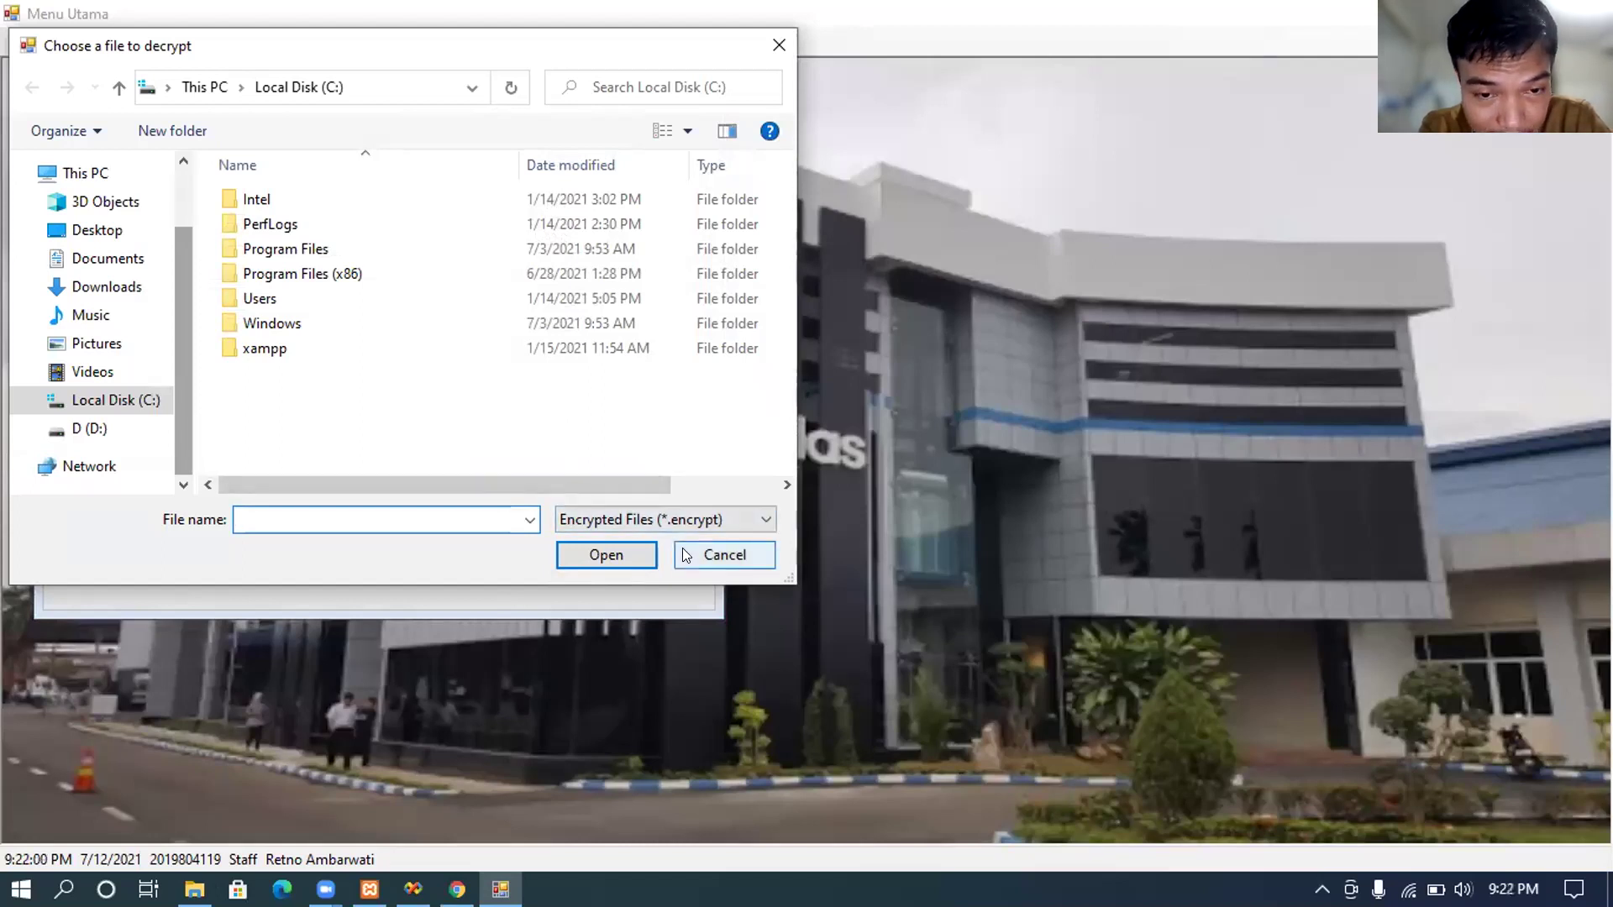
pyautogui.click(724, 555)
pyautogui.click(194, 890)
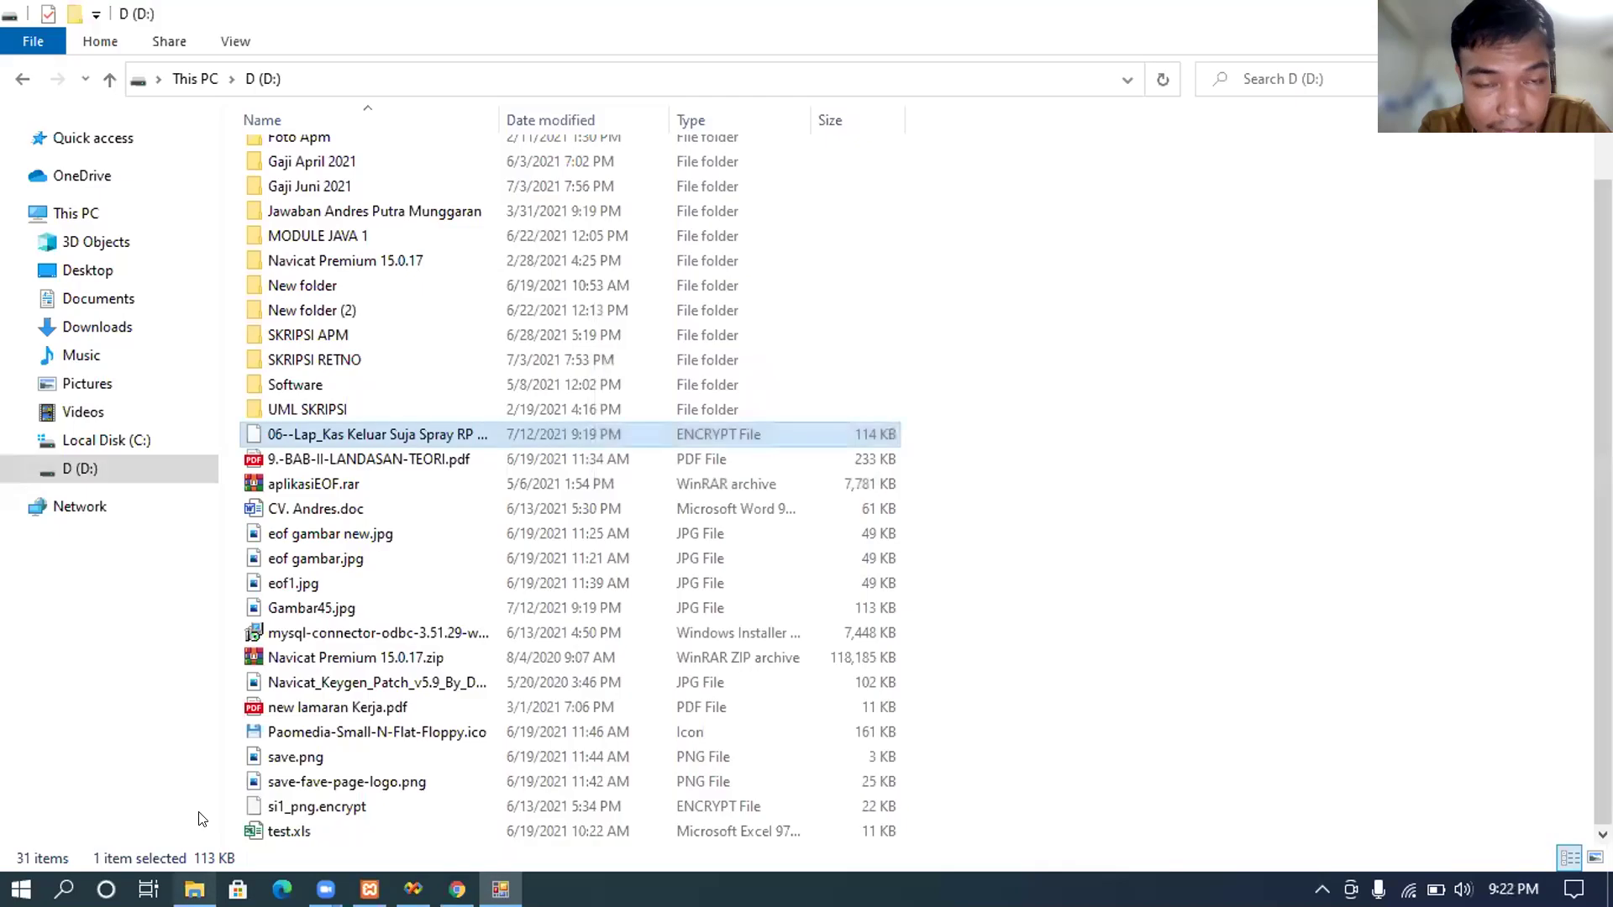
# Step: Rename the encrypted 06--Lap_Kas Keluar Suja Spray report on D: to end in .xlsx
pyautogui.click(388, 423)
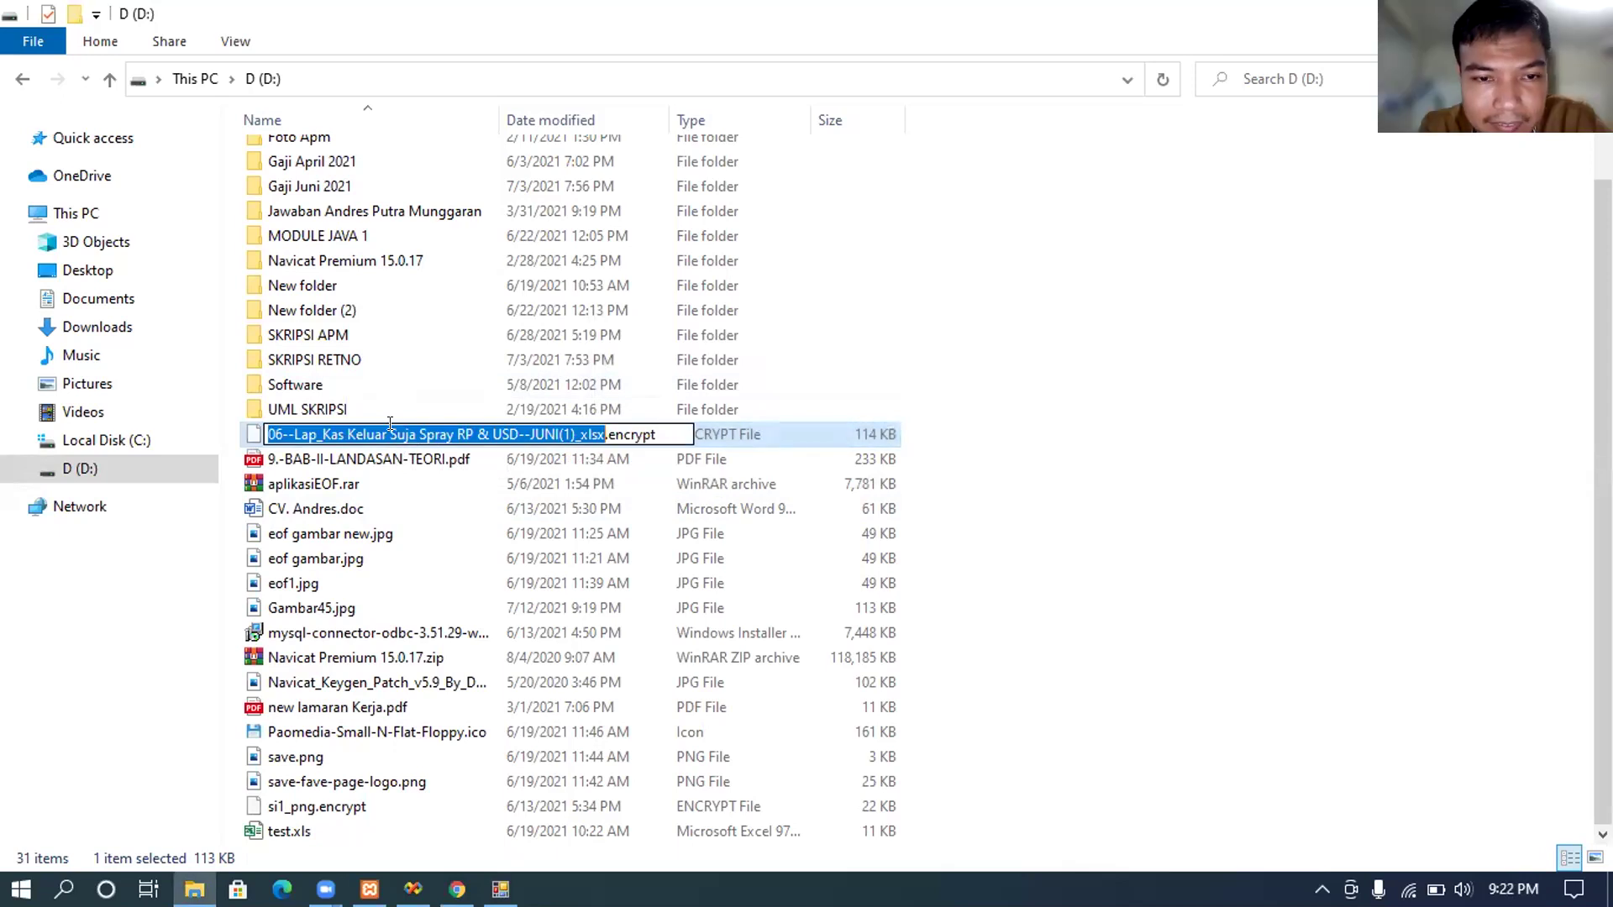
pyautogui.click(671, 424)
pyautogui.press('BackSpace')
pyautogui.press('BackSpace')
pyautogui.press('BackSpace')
pyautogui.press('BackSpace')
pyautogui.press('BackSpace')
pyautogui.press('BackSpace')
pyautogui.press('BackSpace')
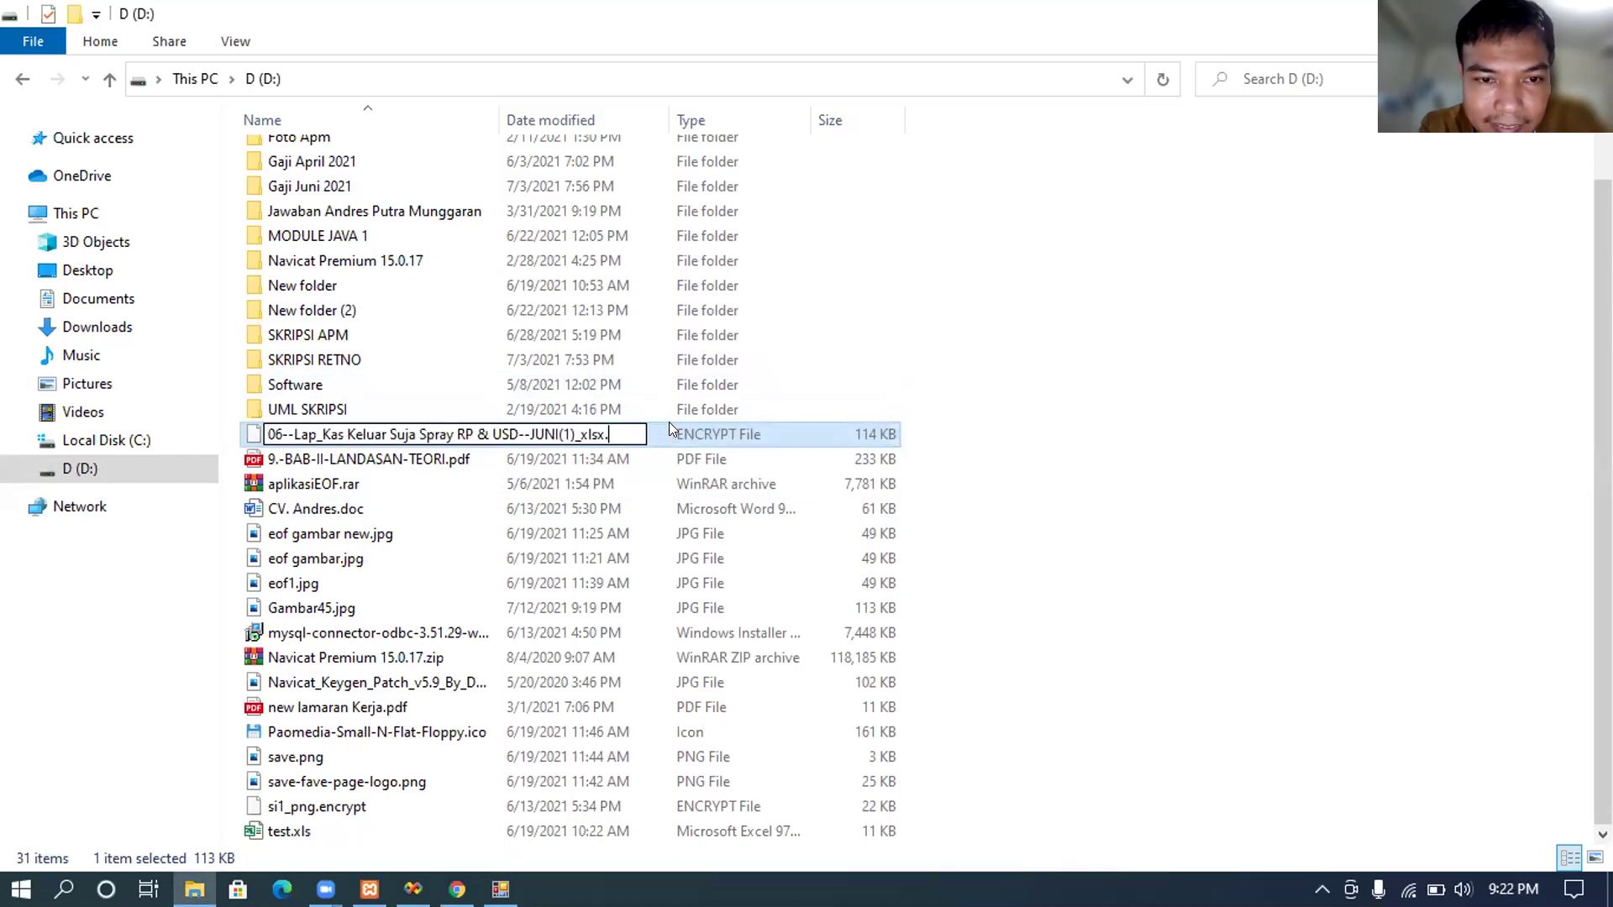
pyautogui.write('xl')
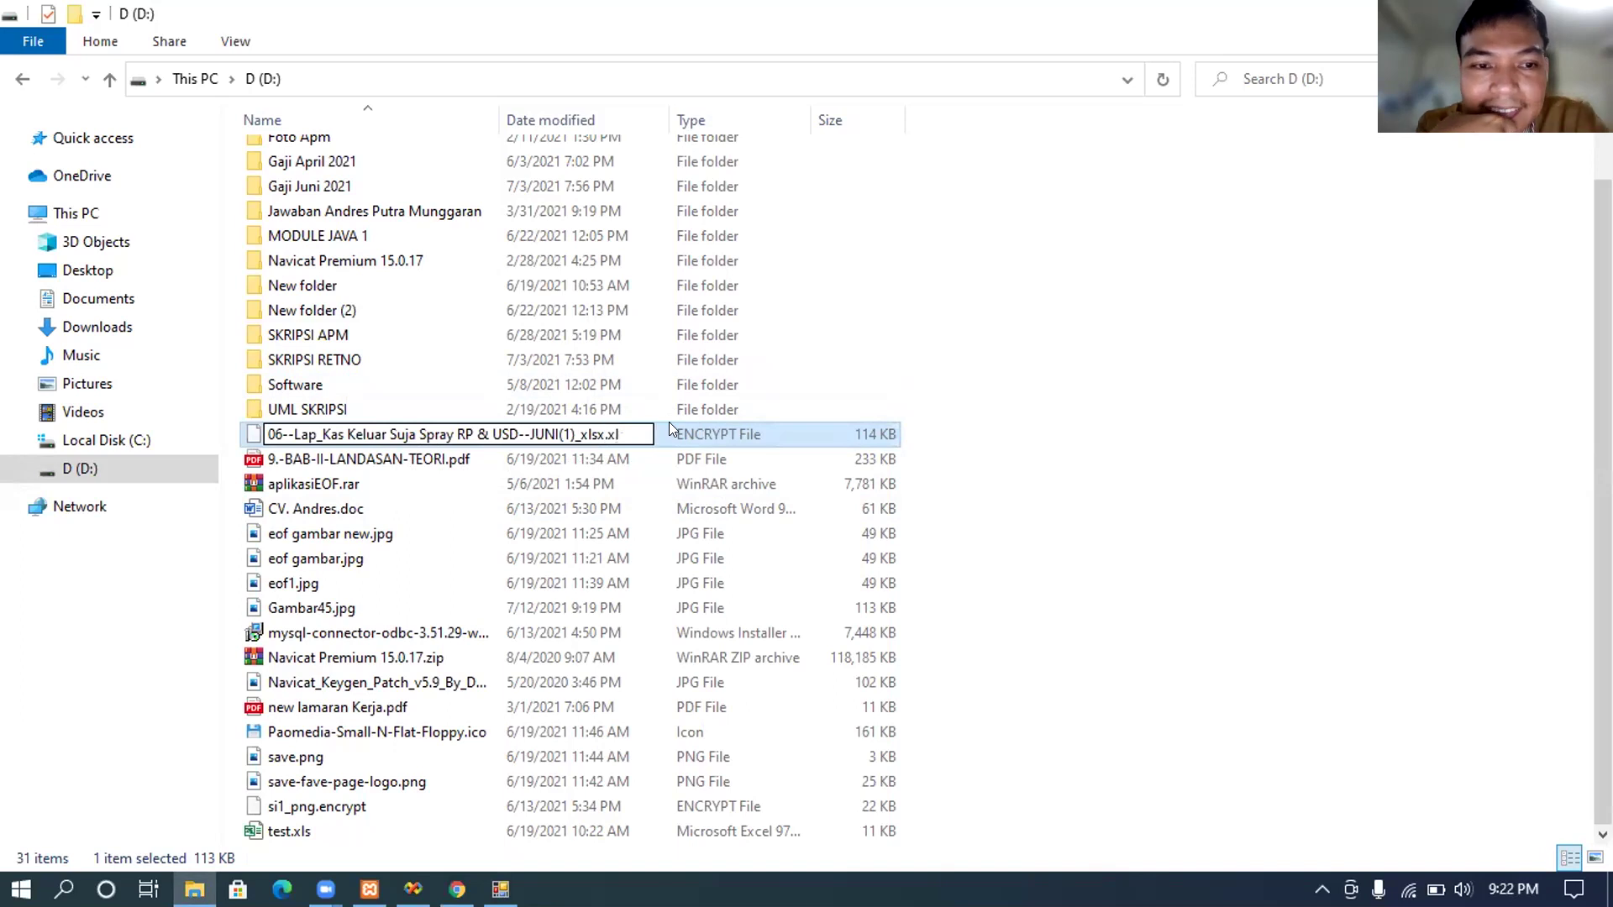
pyautogui.write('xsx')
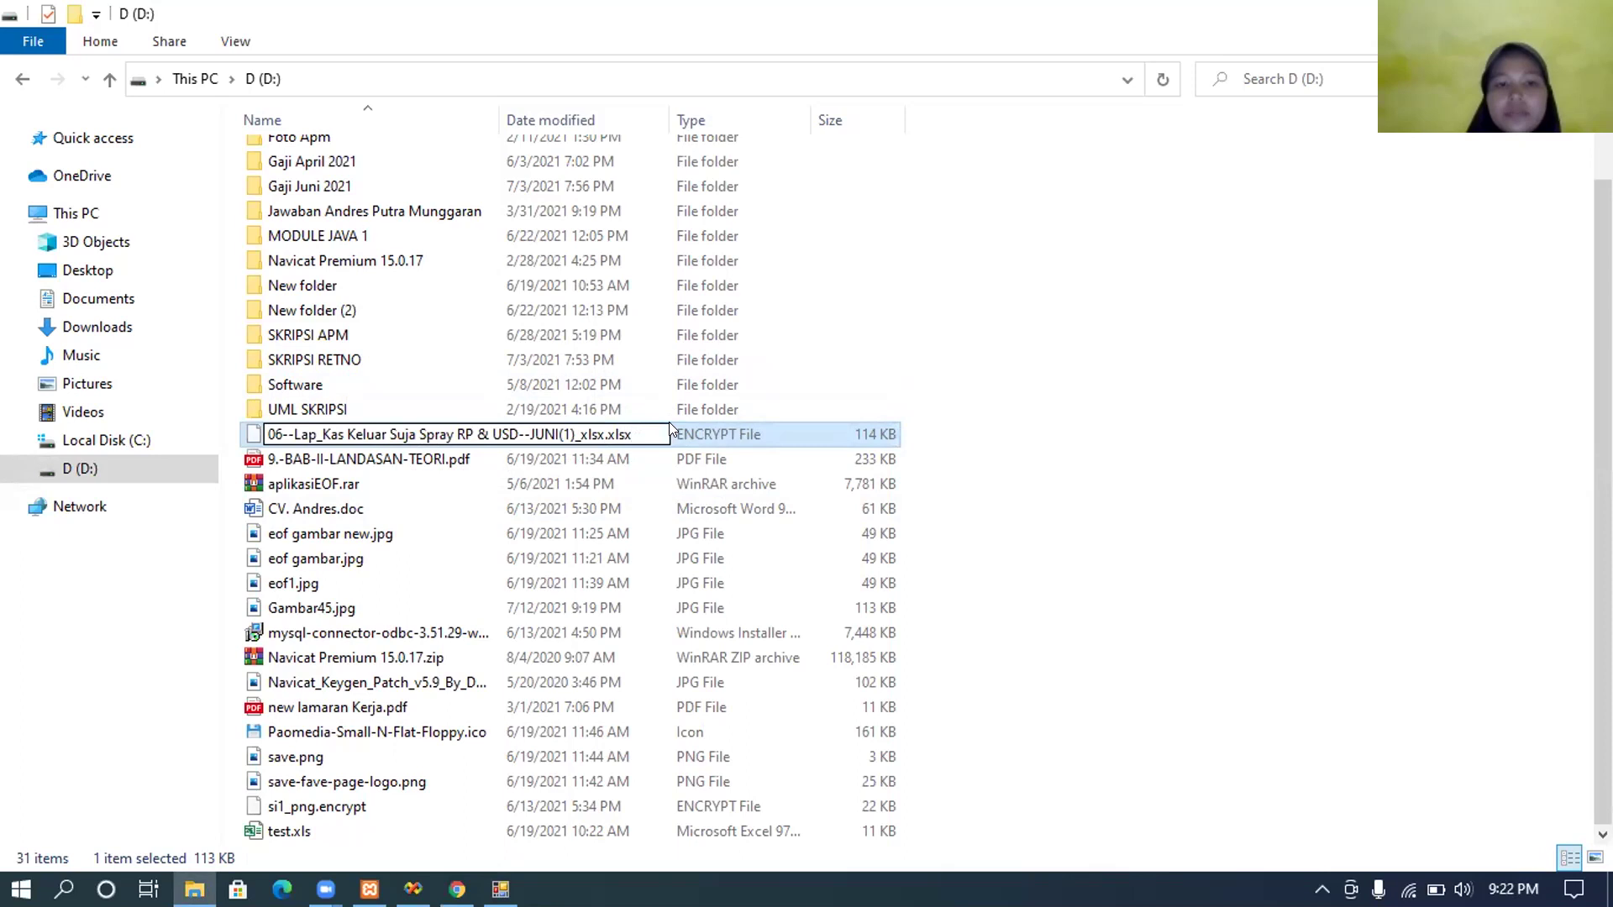
pyautogui.press('Return')
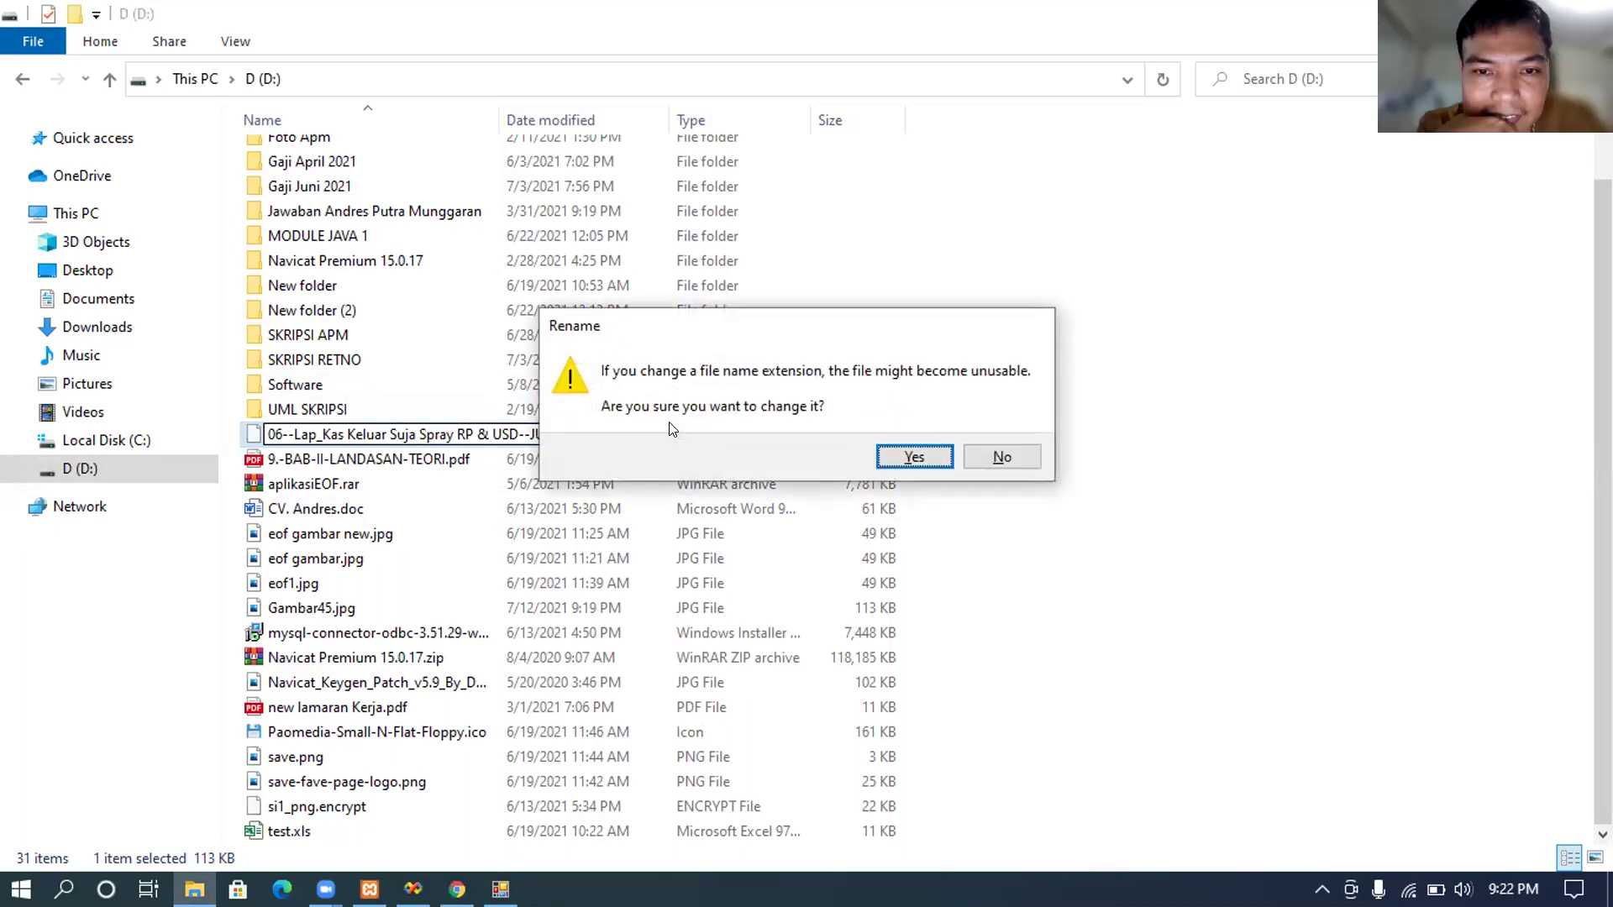
pyautogui.click(899, 462)
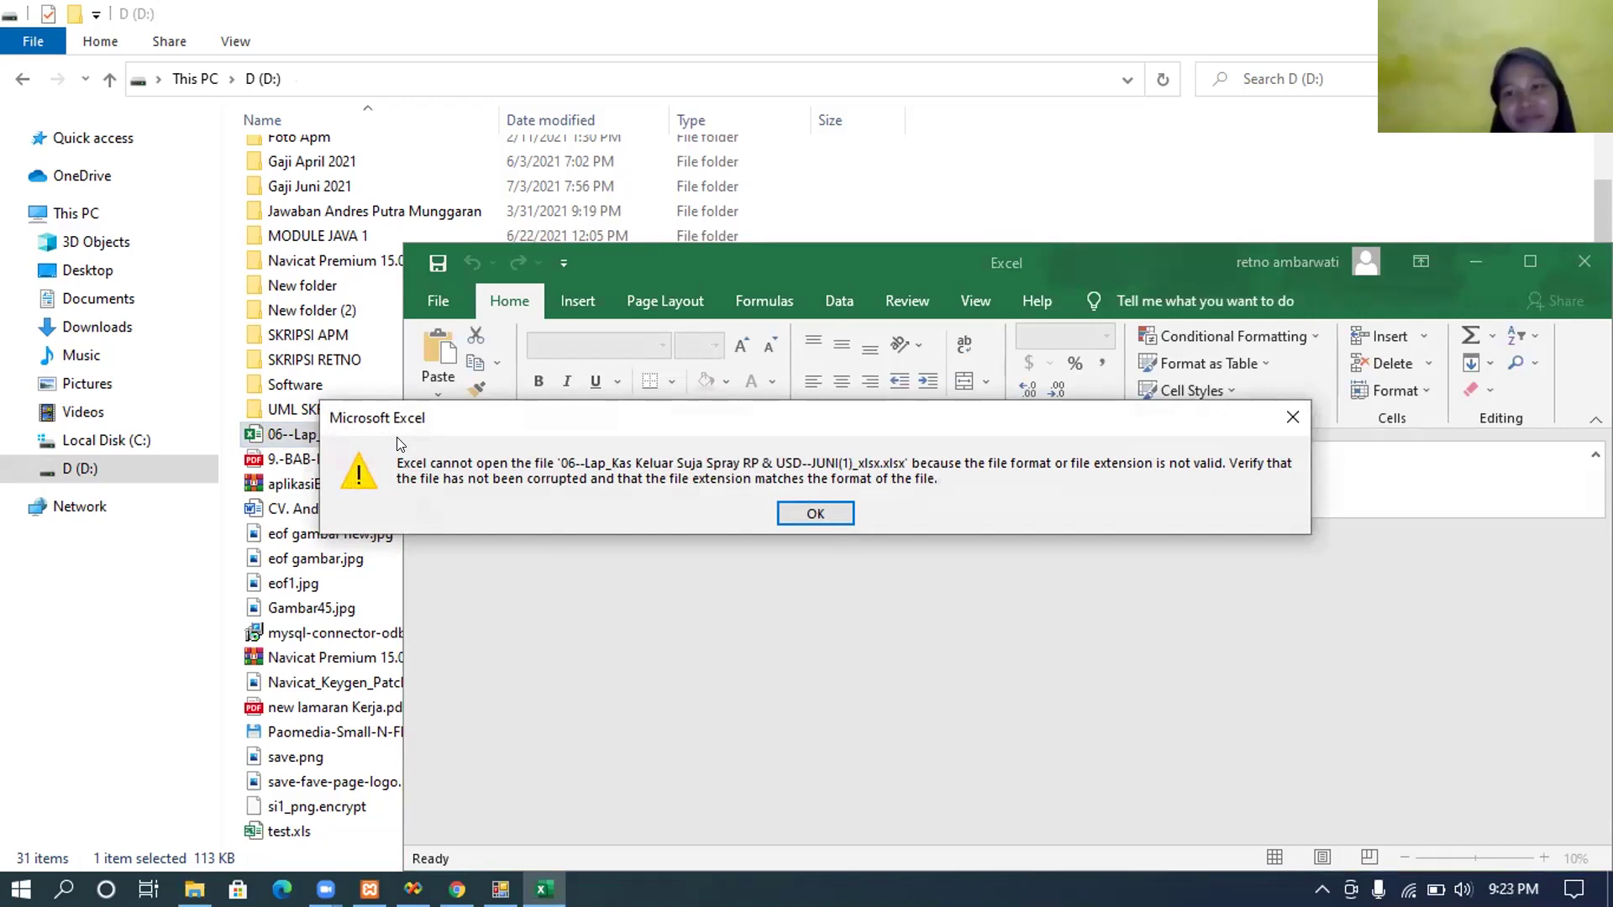
# Step: Dismiss Excel's invalid-format error, move the empty Excel window aside, and return to File Explorer
pyautogui.click(801, 506)
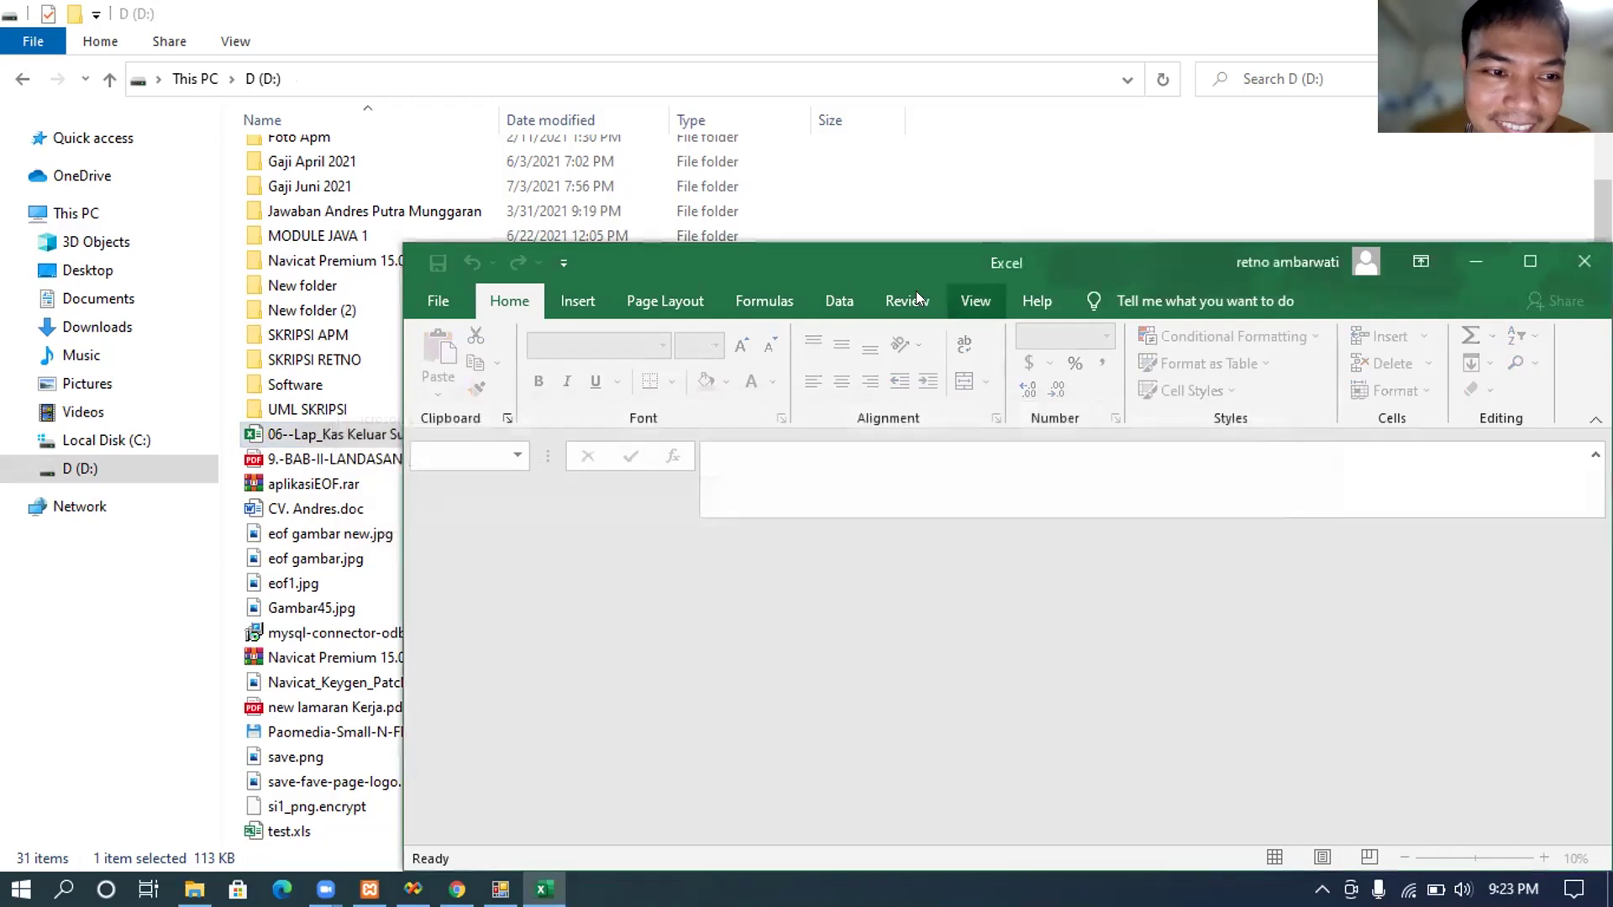
pyautogui.moveTo(888, 271); pyautogui.dragTo(602, 163)
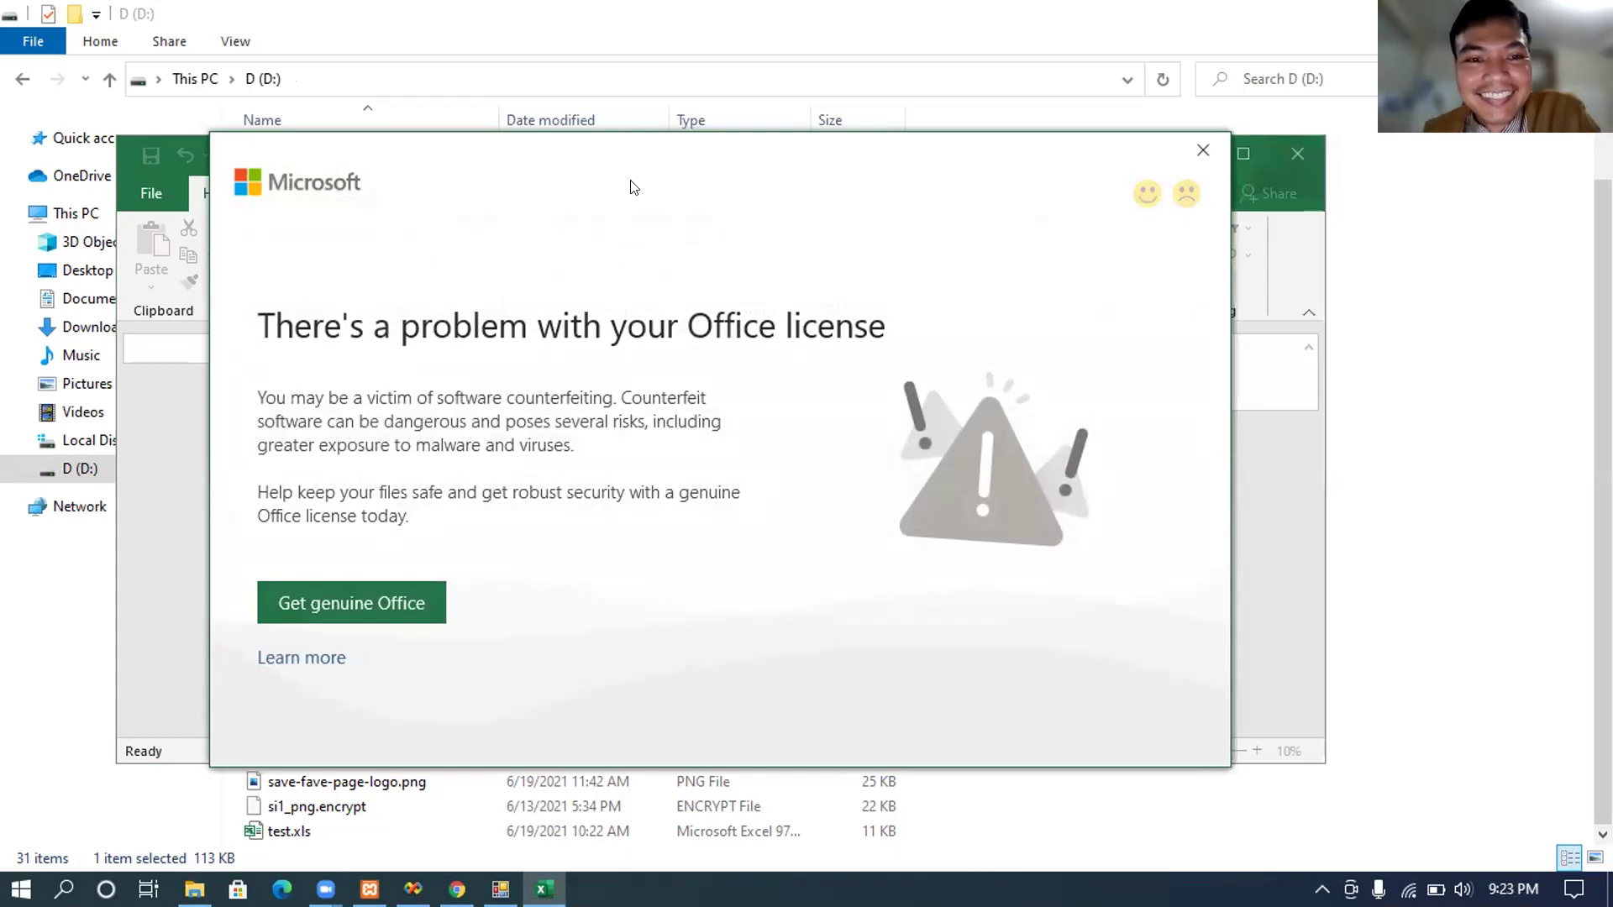
pyautogui.click(1234, 37)
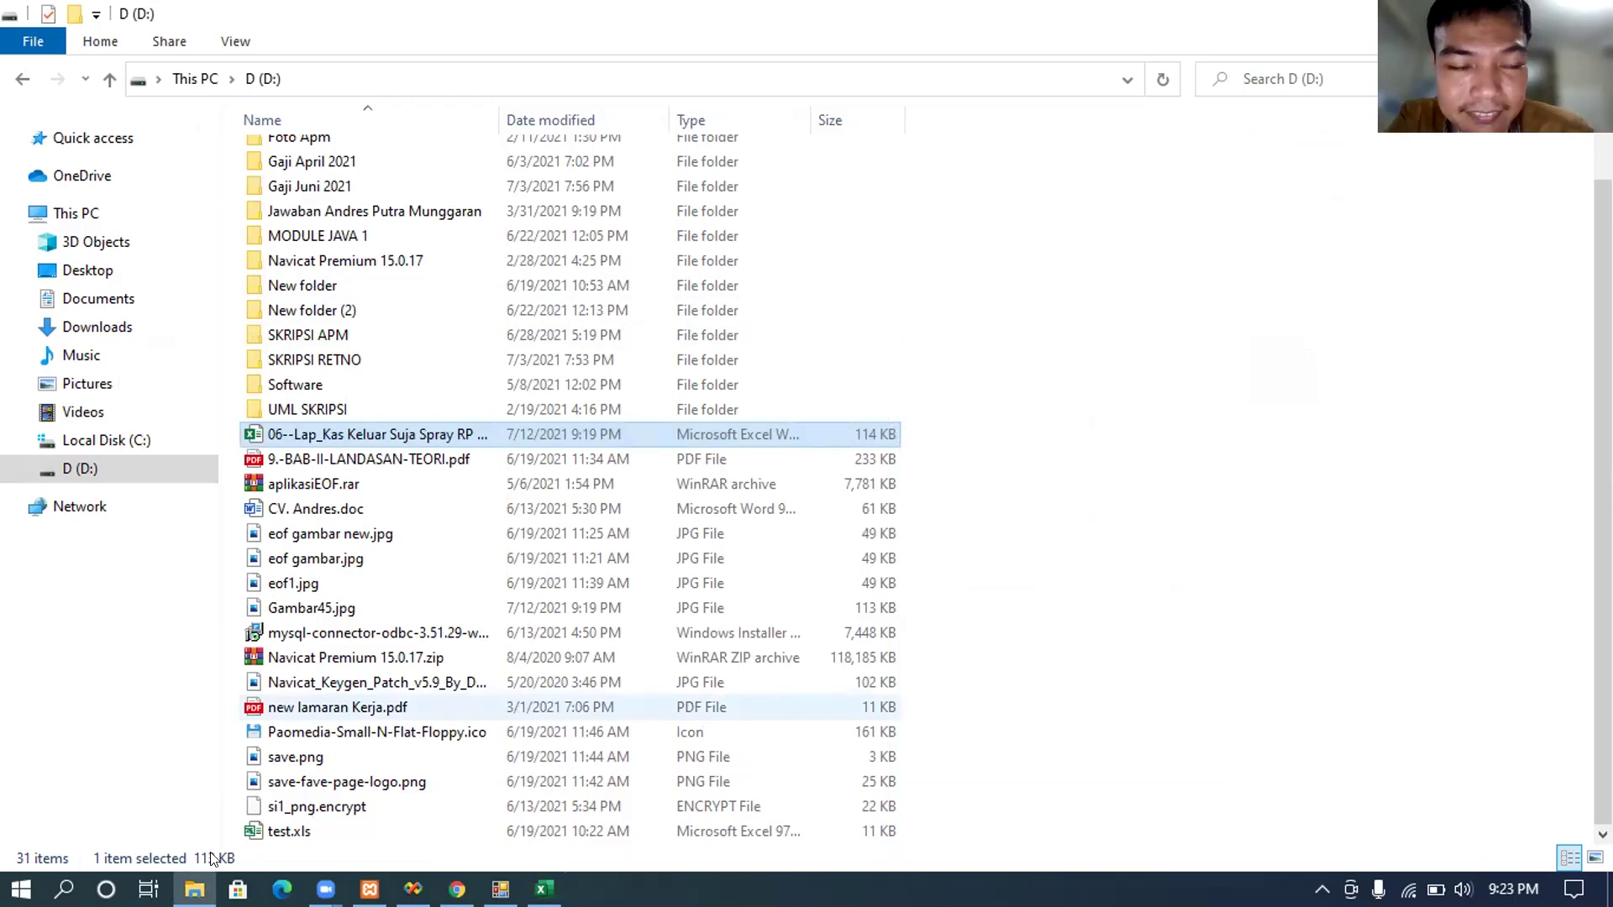
# Step: Rename the report file back to end in .encrypt and confirm the extension change
pyautogui.click(378, 425)
pyautogui.press('Right')
pyautogui.press('Right')
pyautogui.press('Right')
pyautogui.press('Right')
pyautogui.press('Right')
pyautogui.press('Right')
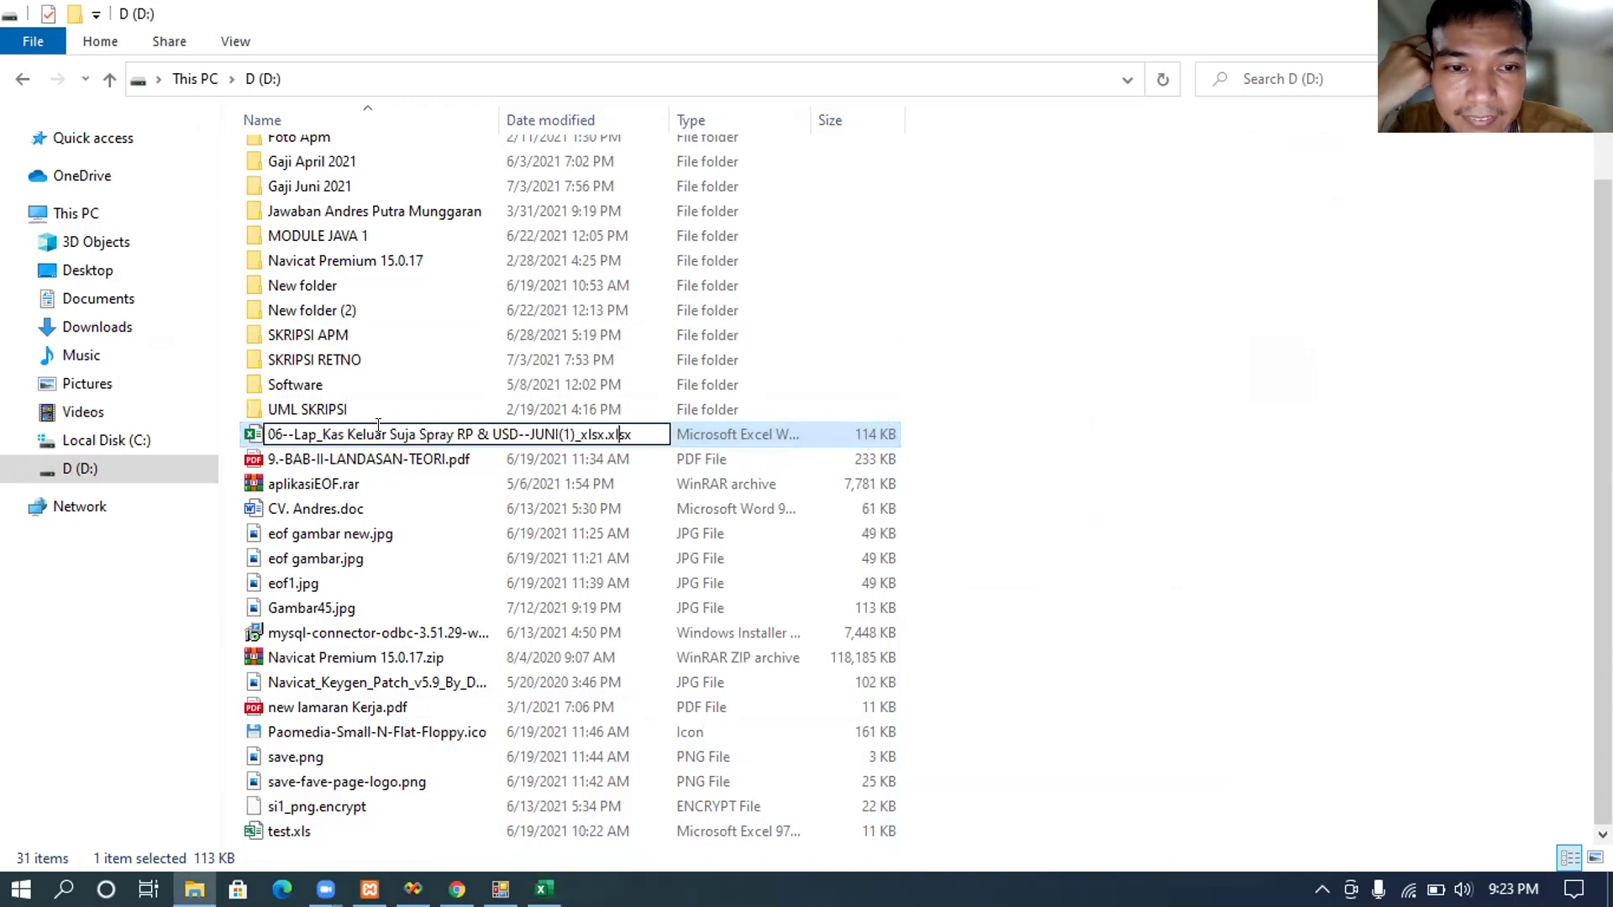
pyautogui.press('BackSpace')
pyautogui.press('BackSpace')
pyautogui.press('BackSpace')
pyautogui.press('BackSpace')
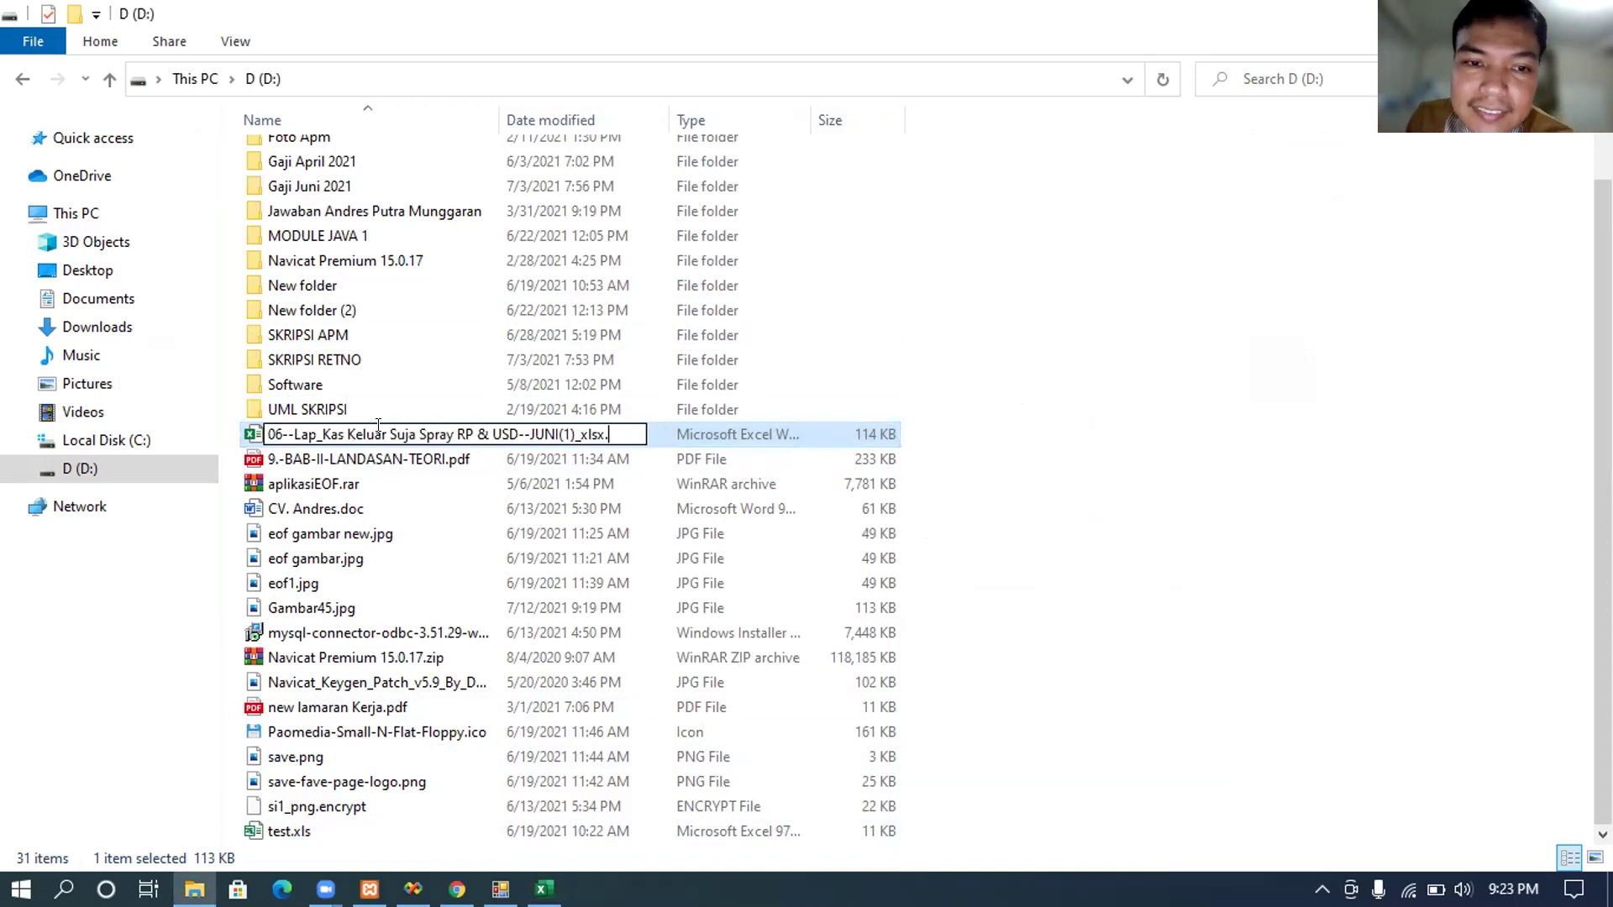
pyautogui.write('enc')
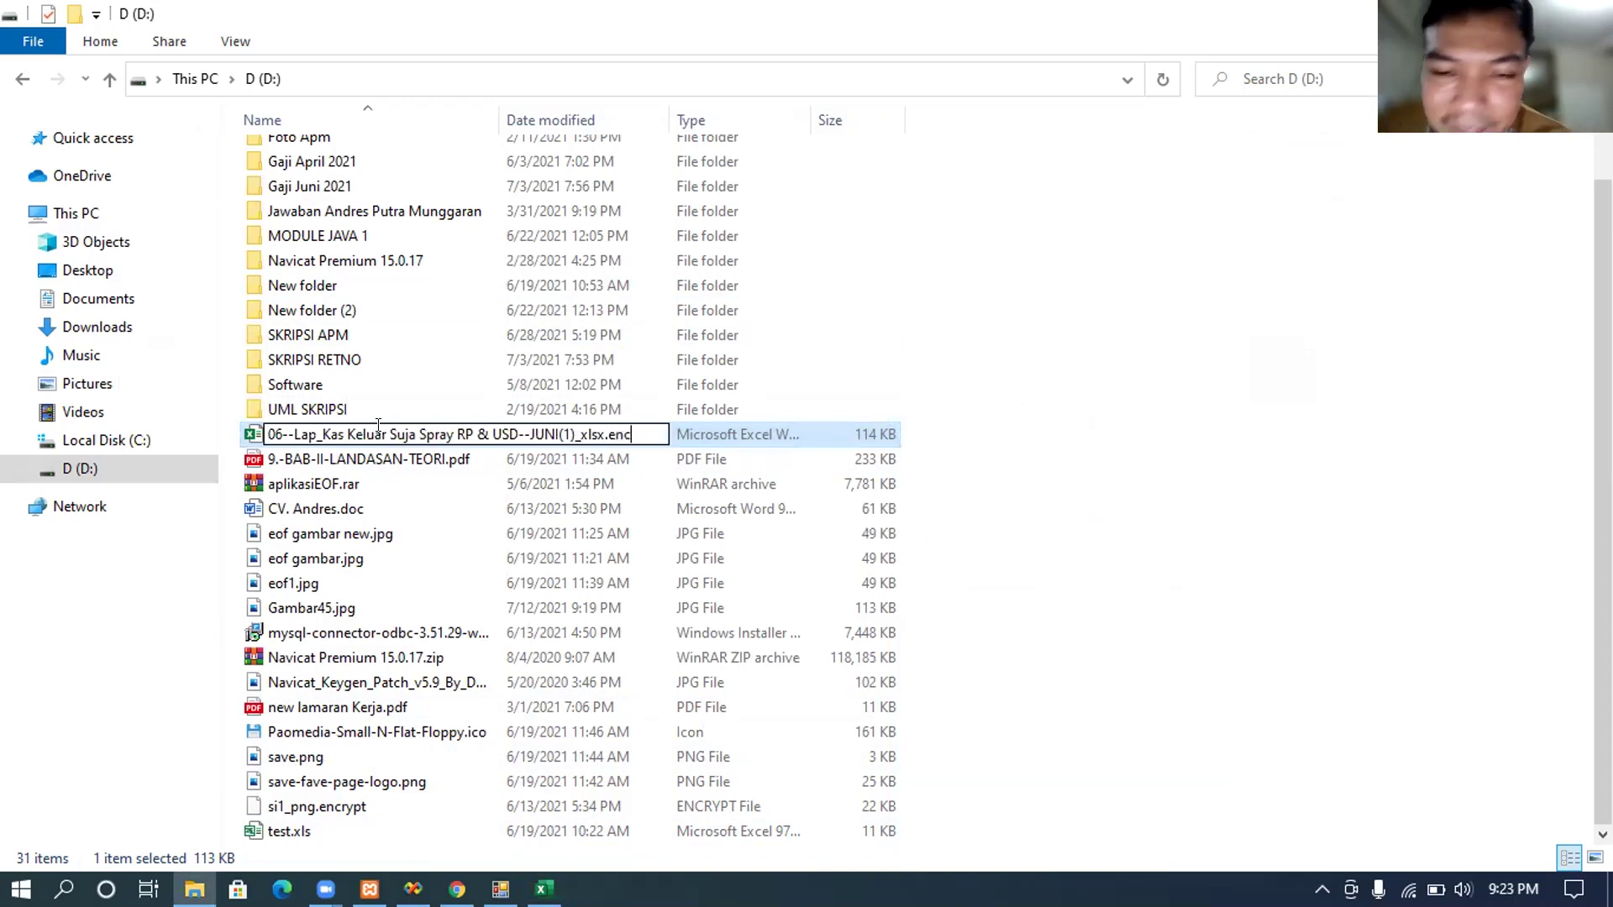
pyautogui.write('r')
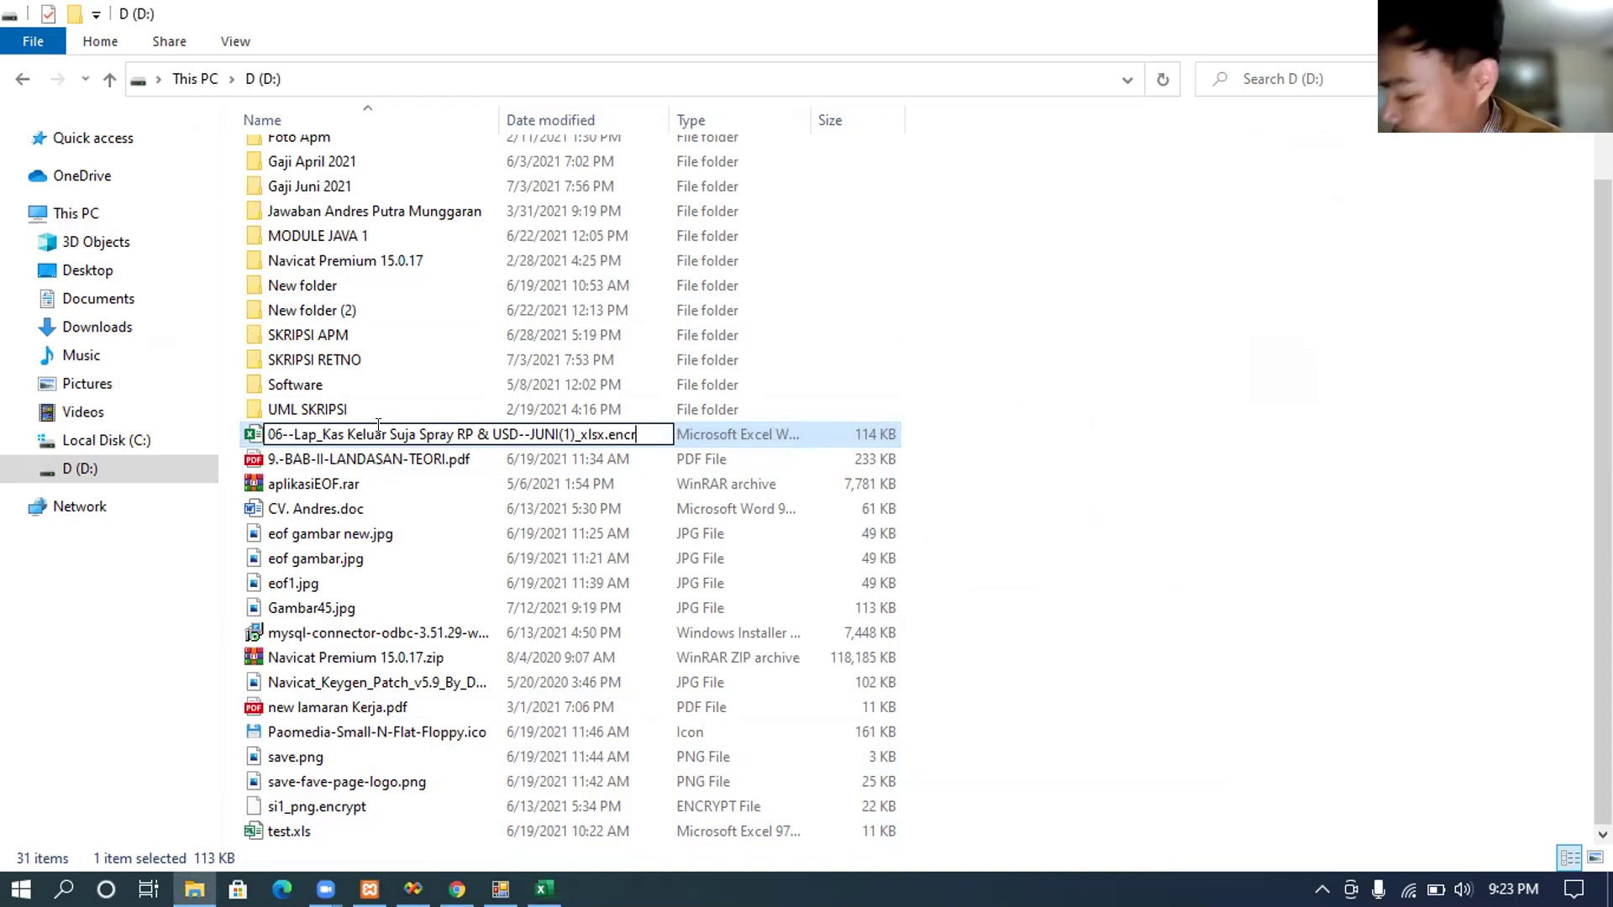
pyautogui.write('yp')
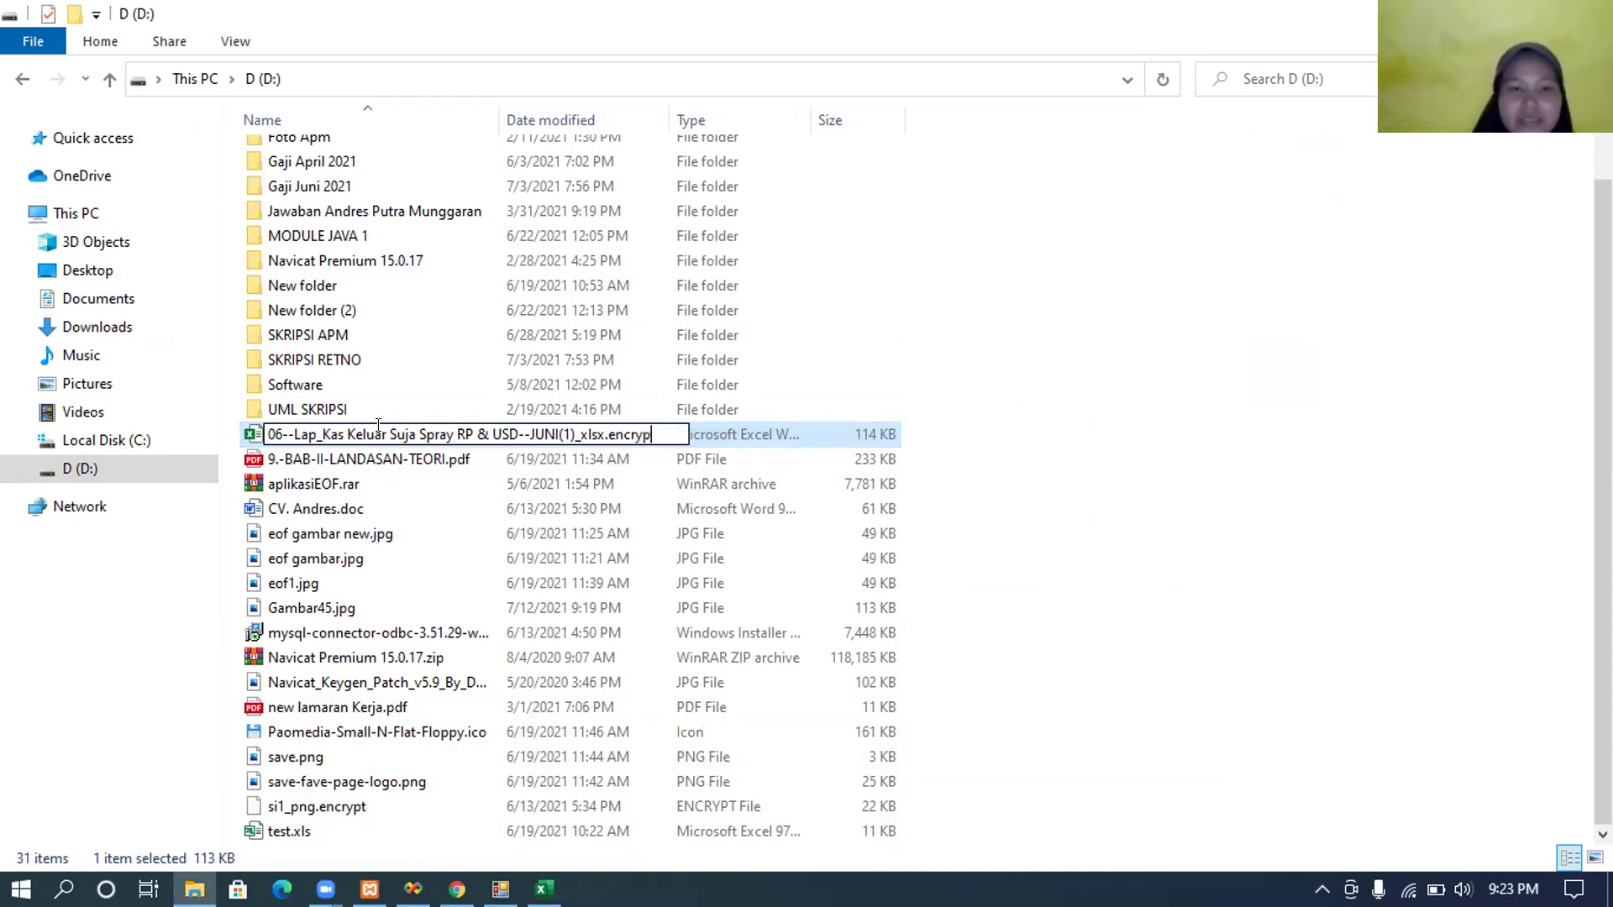
pyautogui.write('t')
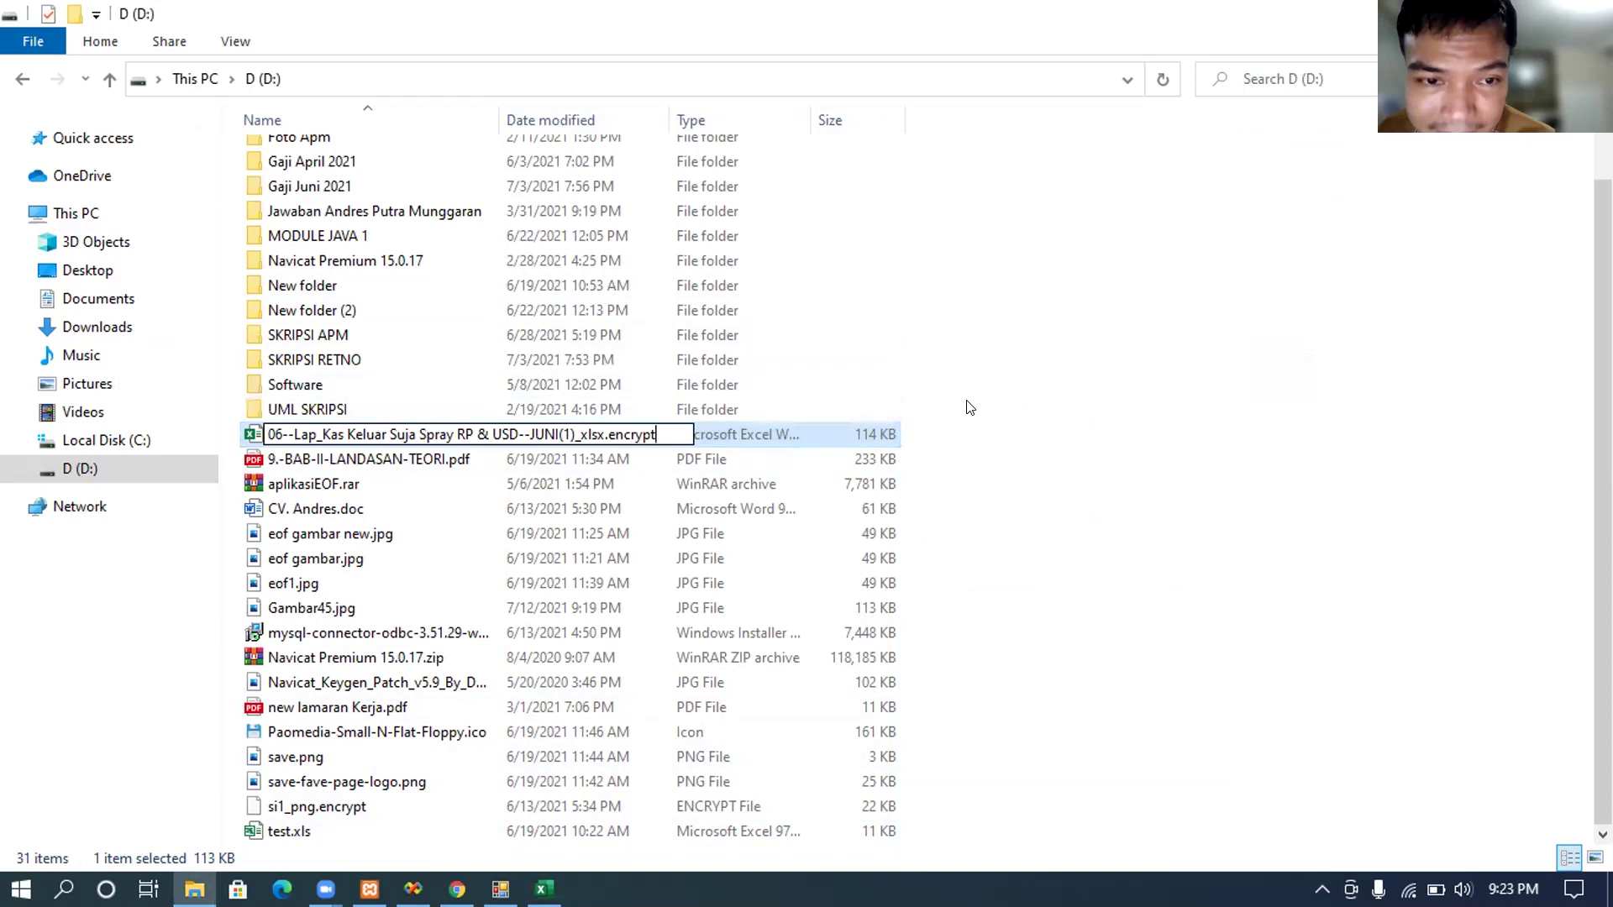
pyautogui.press('Return')
pyautogui.click(913, 453)
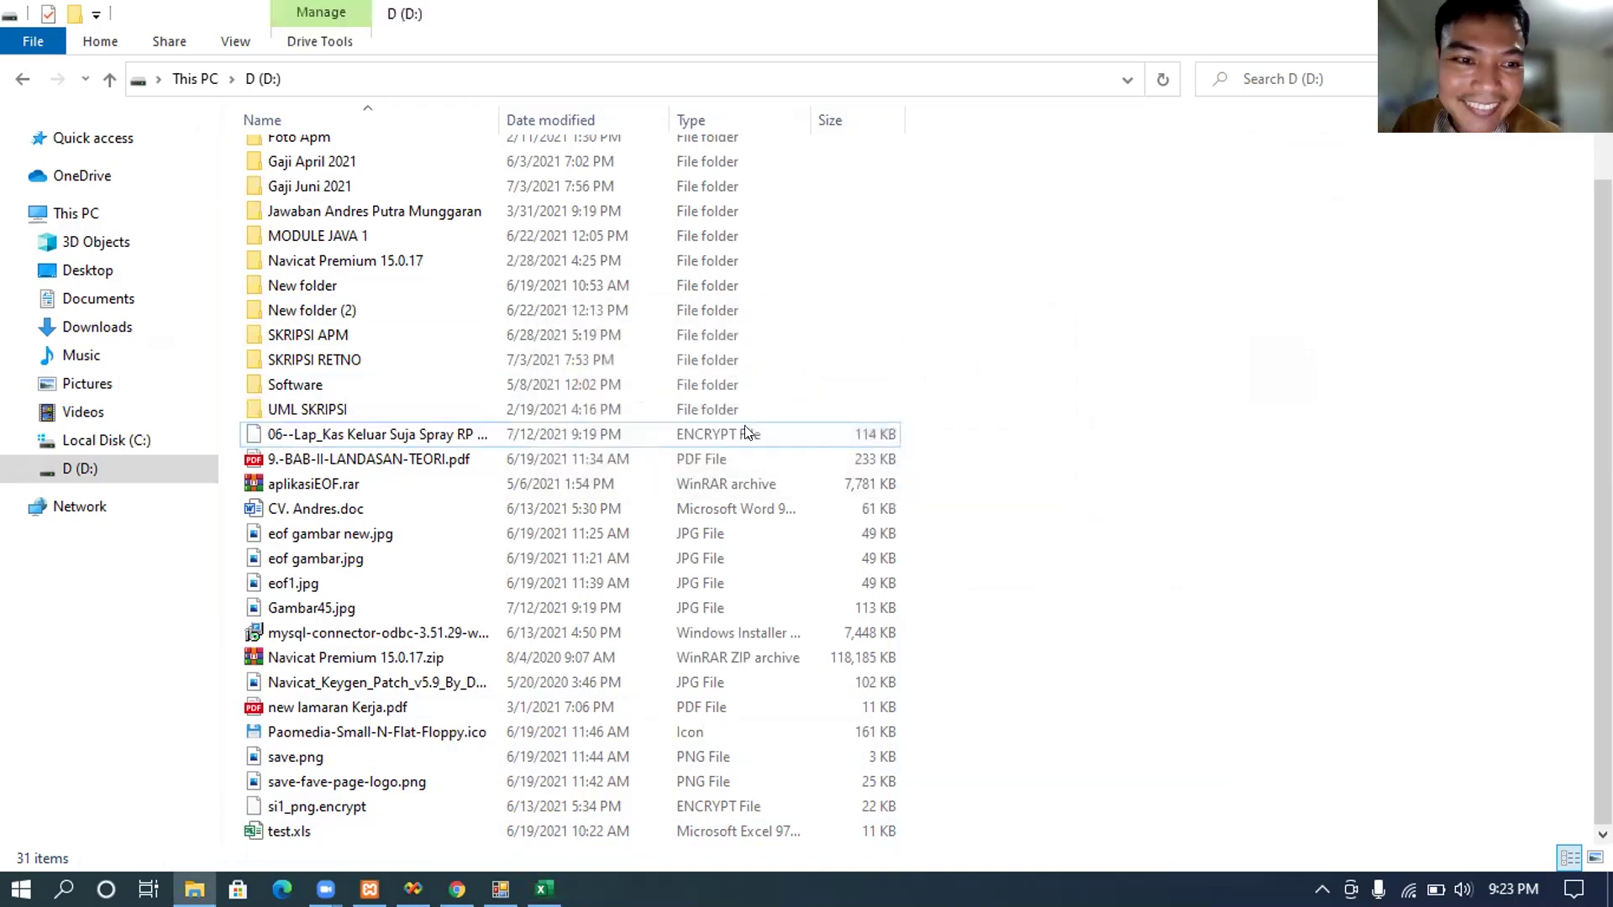
# Step: Widen and narrow the Name column, then return to Menu Utama's decryption form
pyautogui.moveTo(499, 111); pyautogui.dragTo(857, 120)
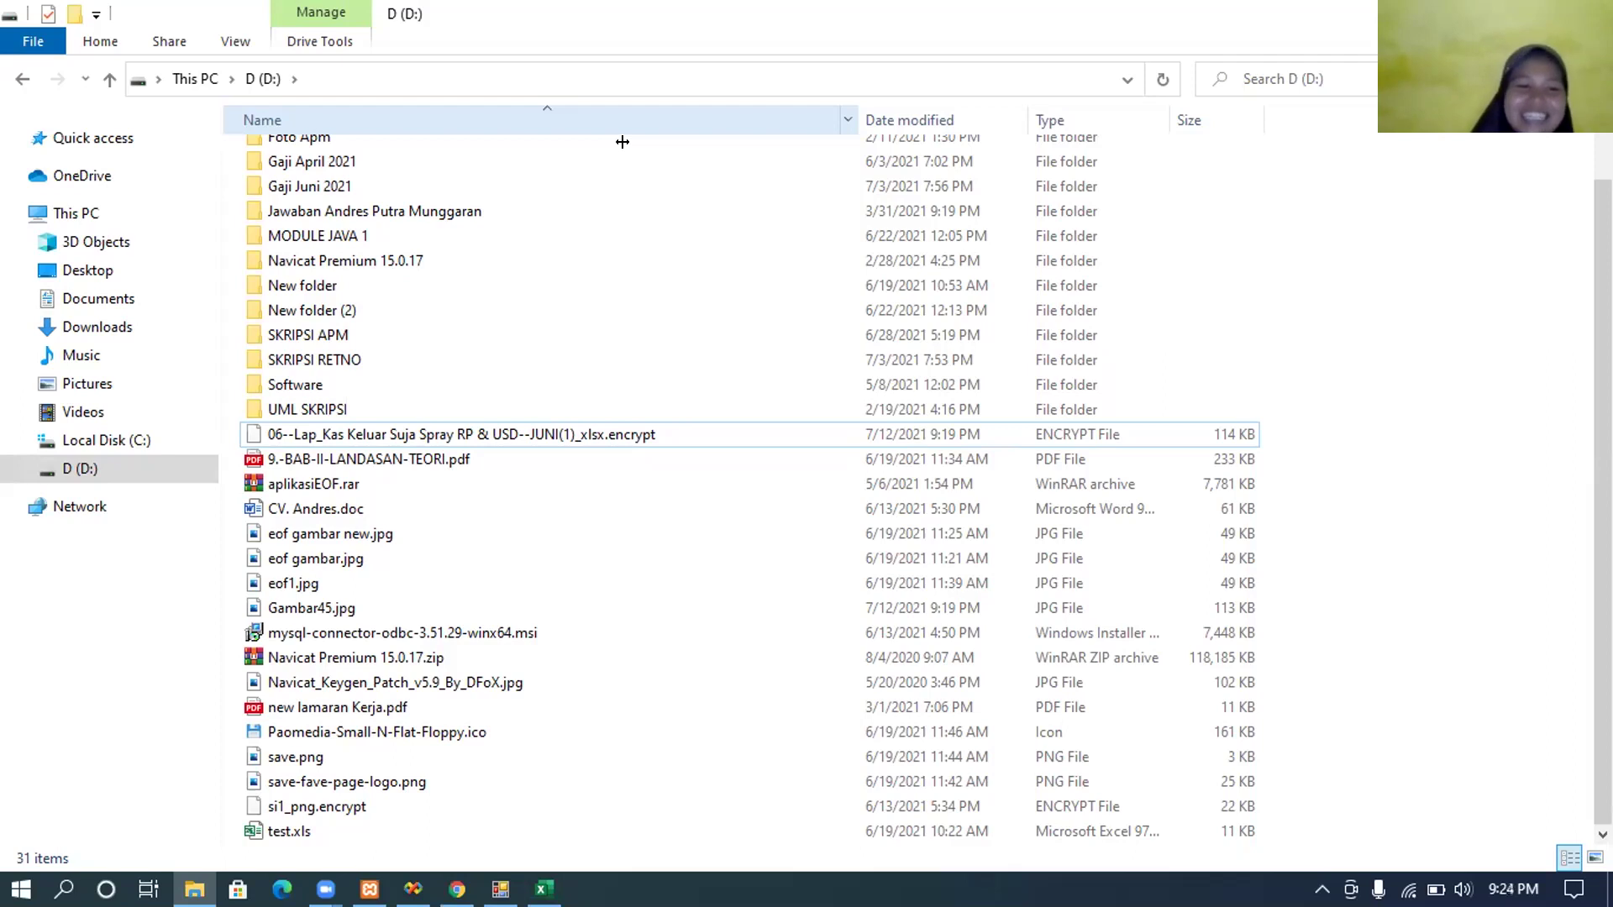
pyautogui.moveTo(622, 142); pyautogui.dragTo(506, 840)
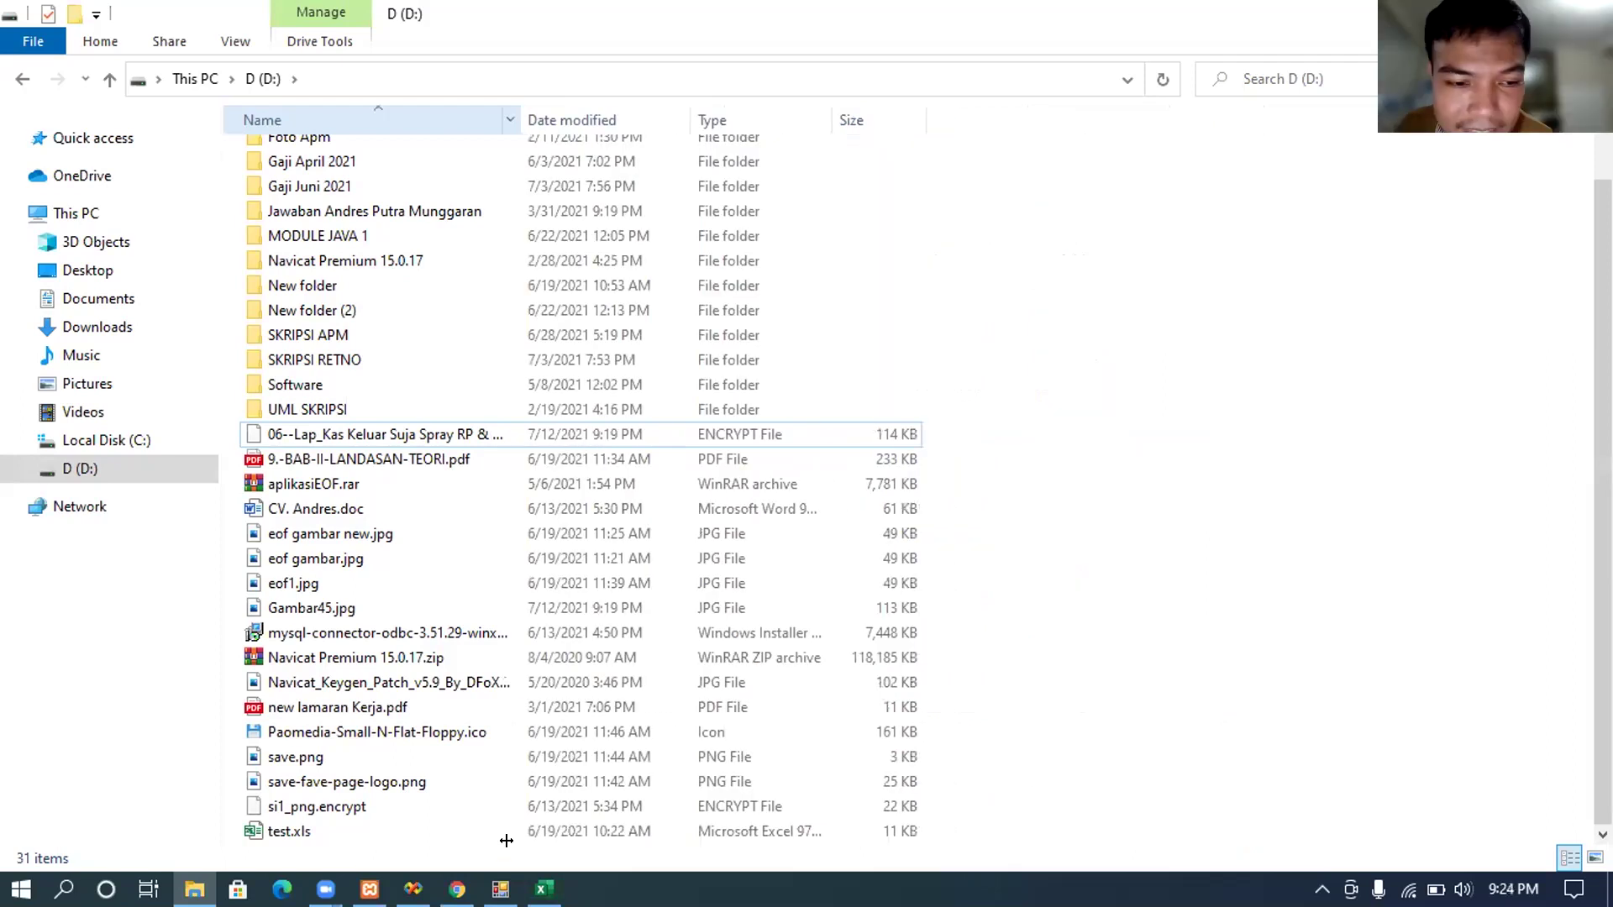
pyautogui.click(501, 889)
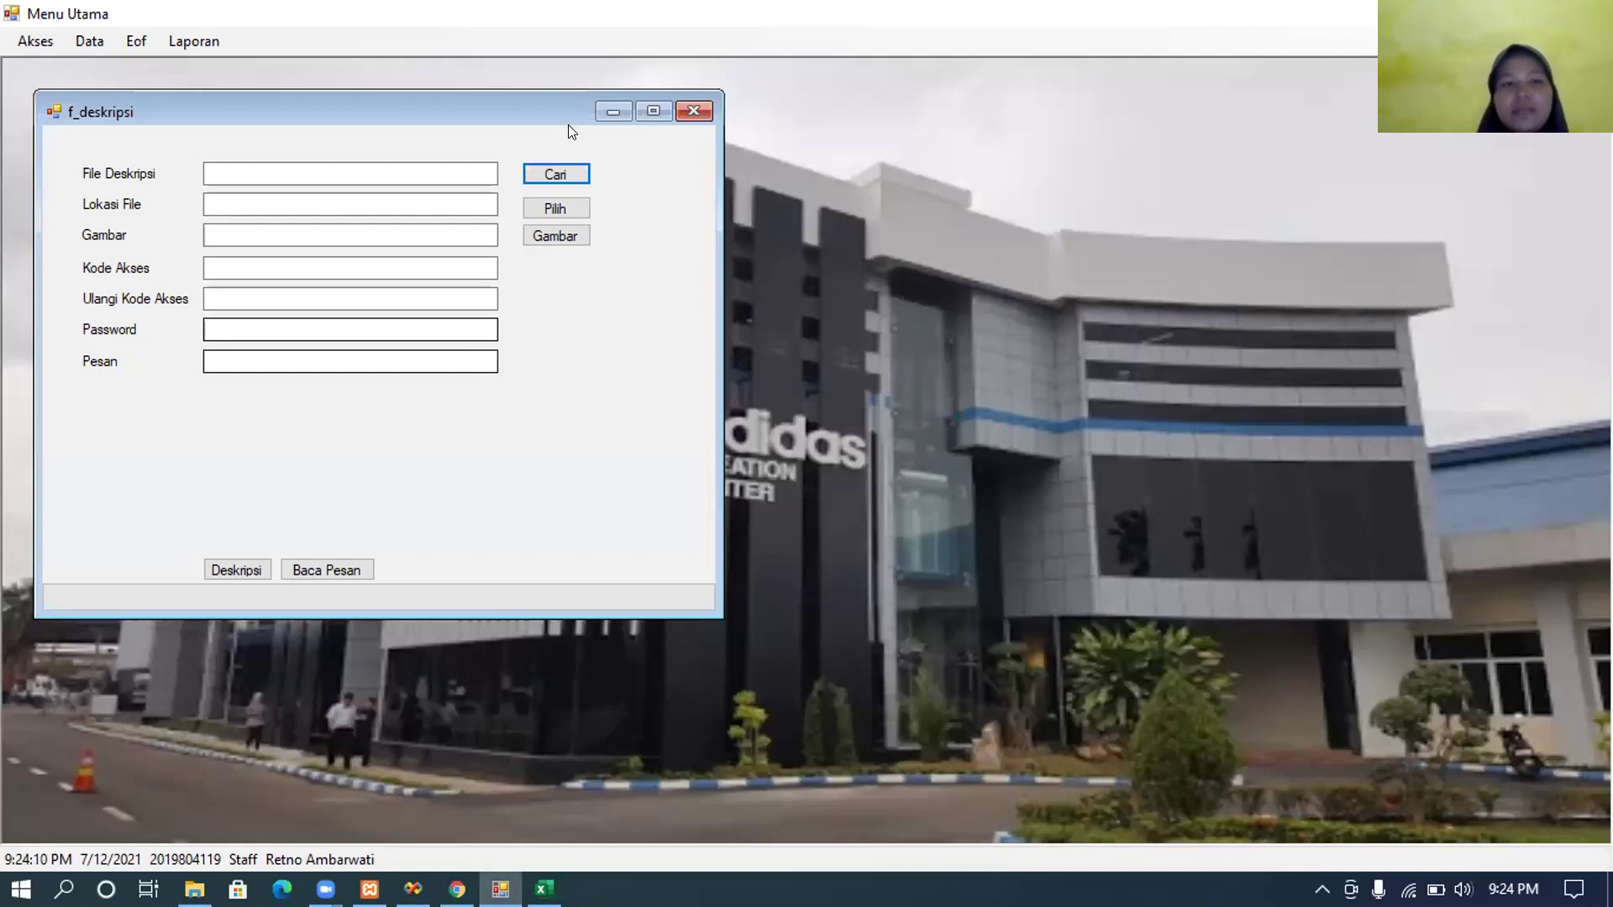
# Step: Pick the 06--Lap_Kas Keluar Suja Spray .encrypt file on D: as the file to decrypt
pyautogui.click(555, 171)
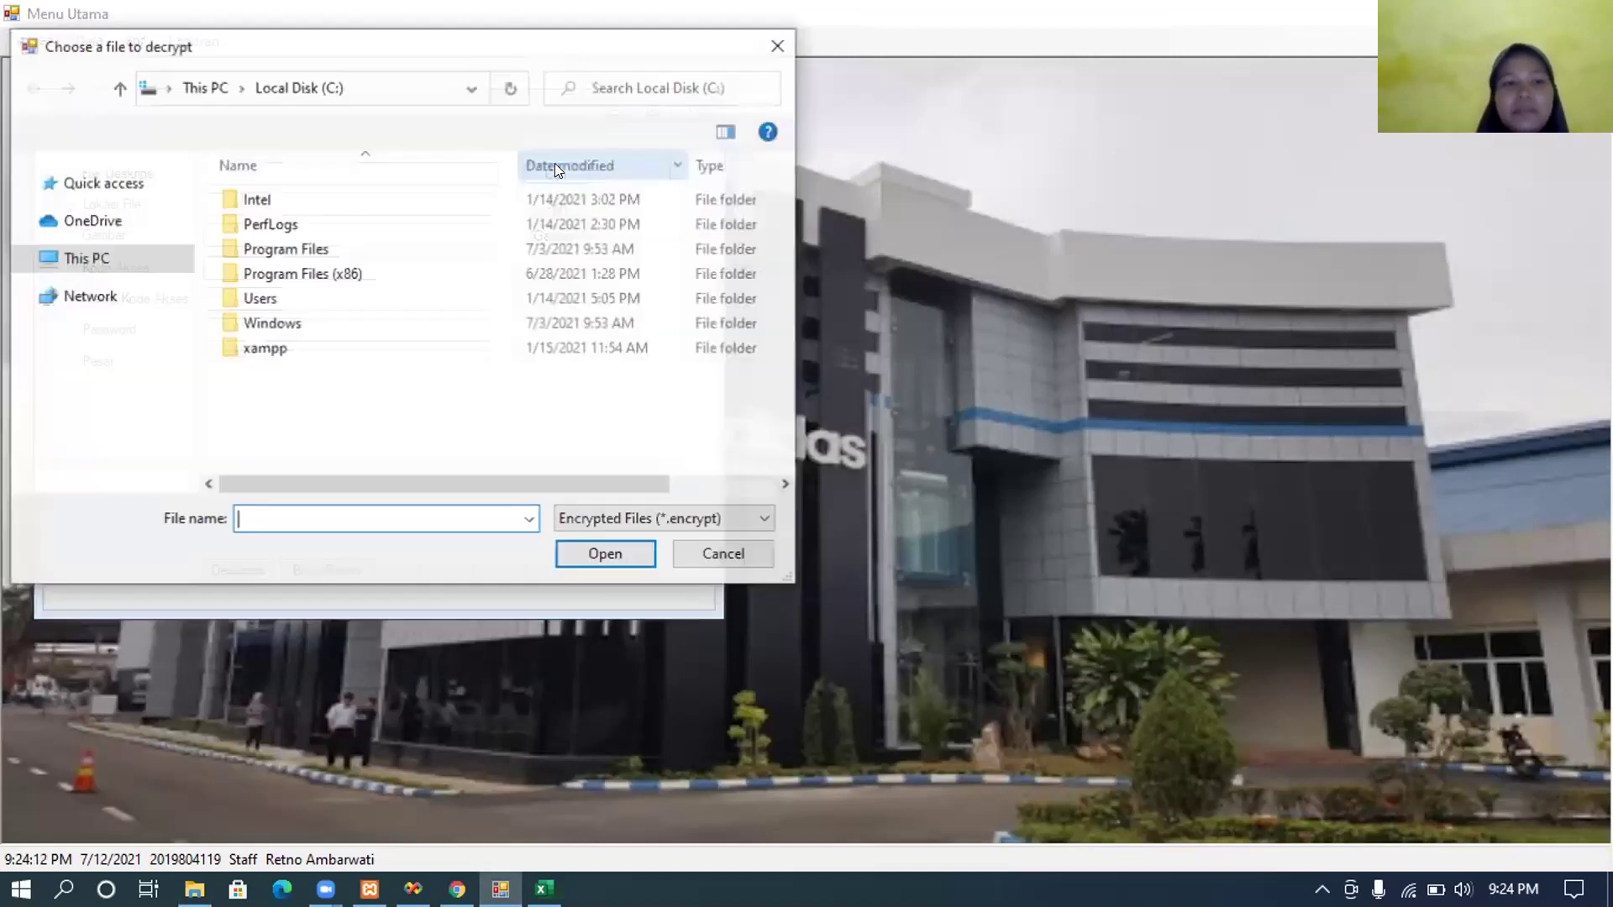
pyautogui.click(125, 477)
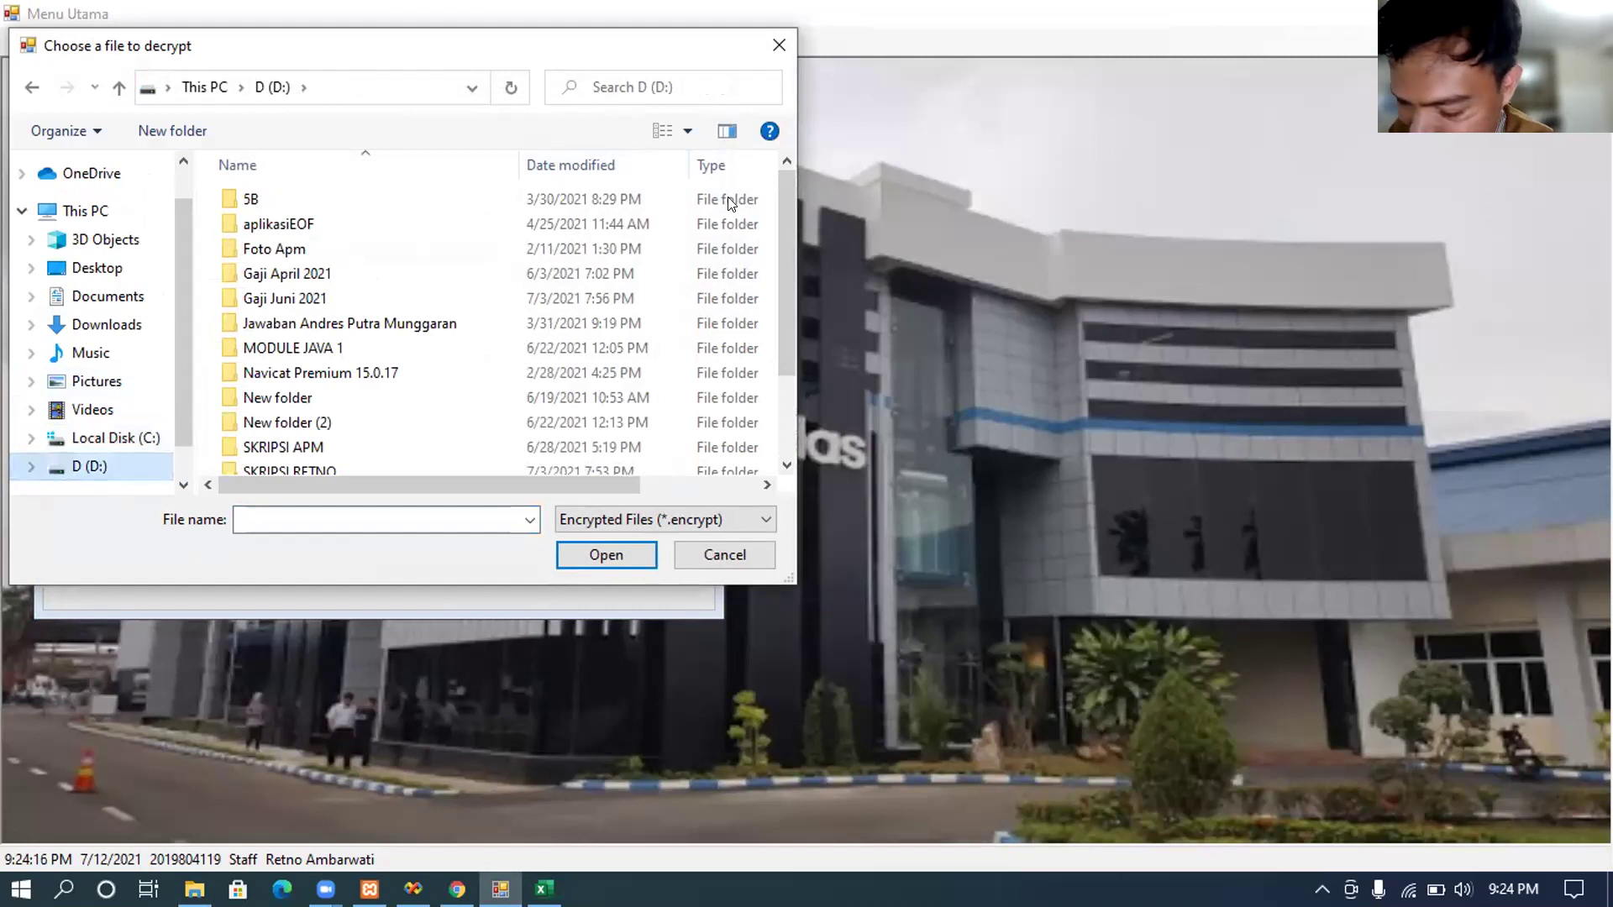
pyautogui.scroll(-2, 779, 311)
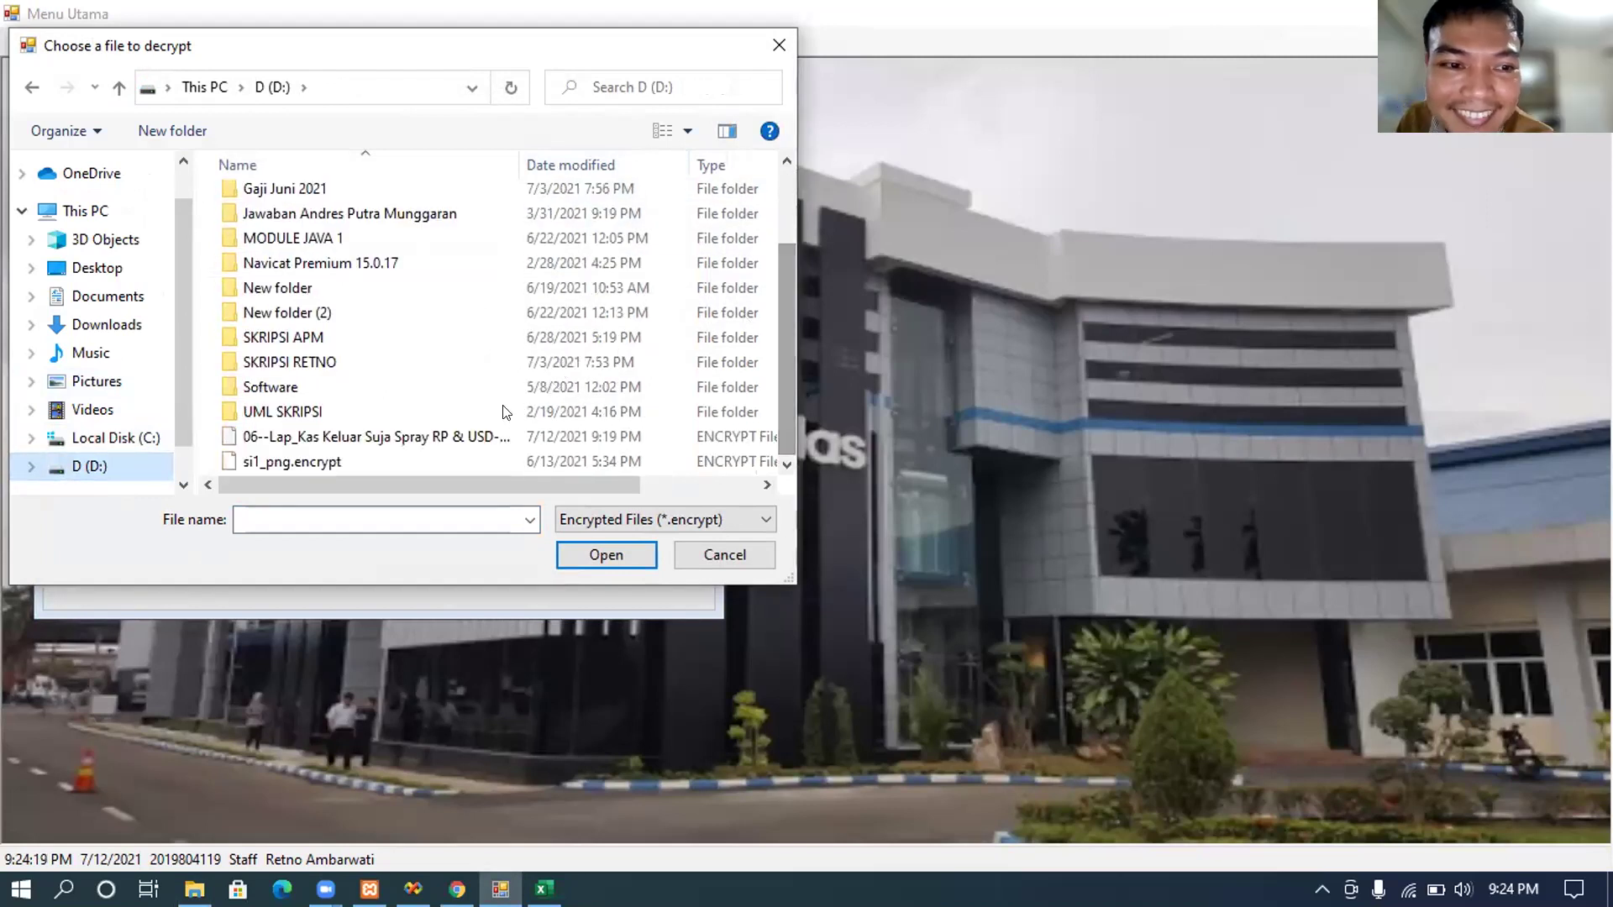
pyautogui.click(476, 428)
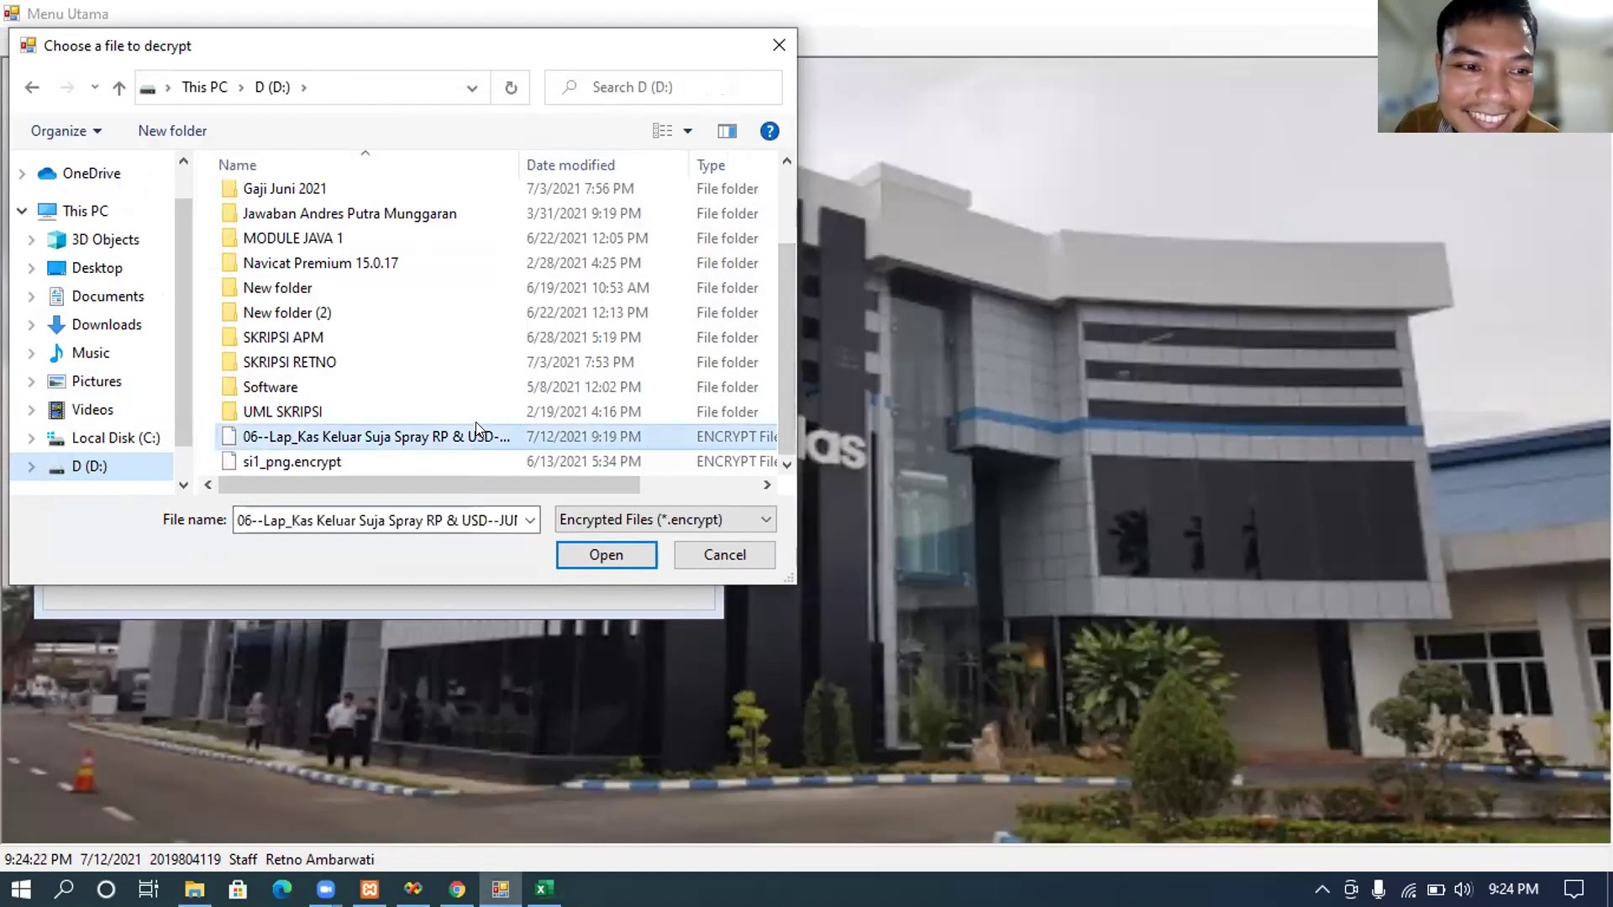
pyautogui.click(591, 559)
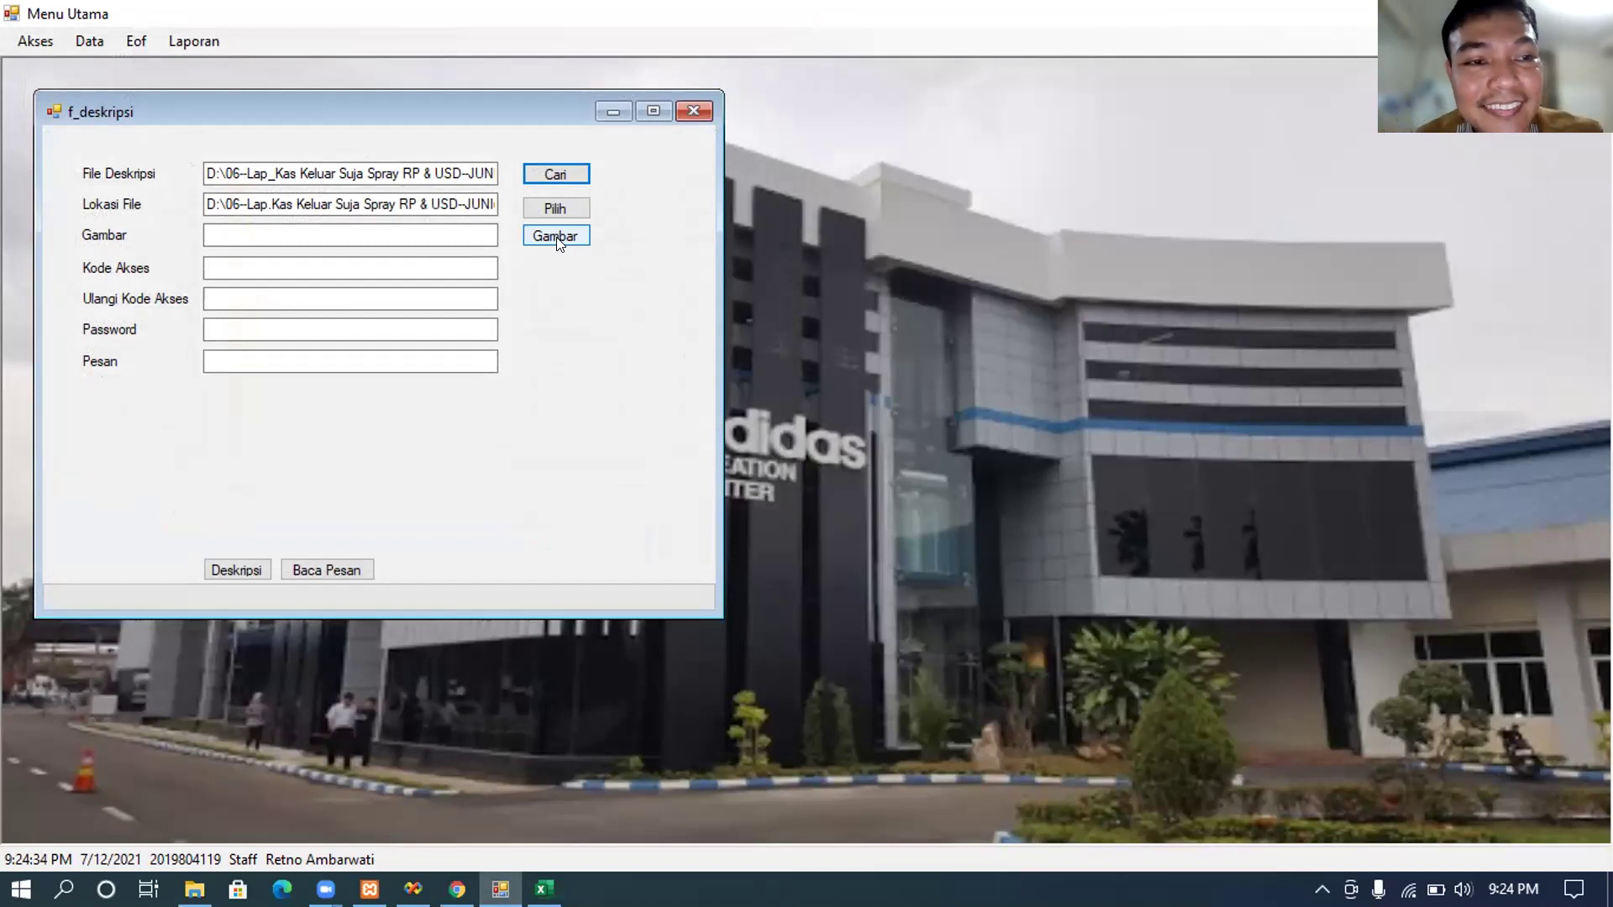
# Step: Load D:\Gambar45.jpg as the decryption form's stego picture
pyautogui.click(557, 237)
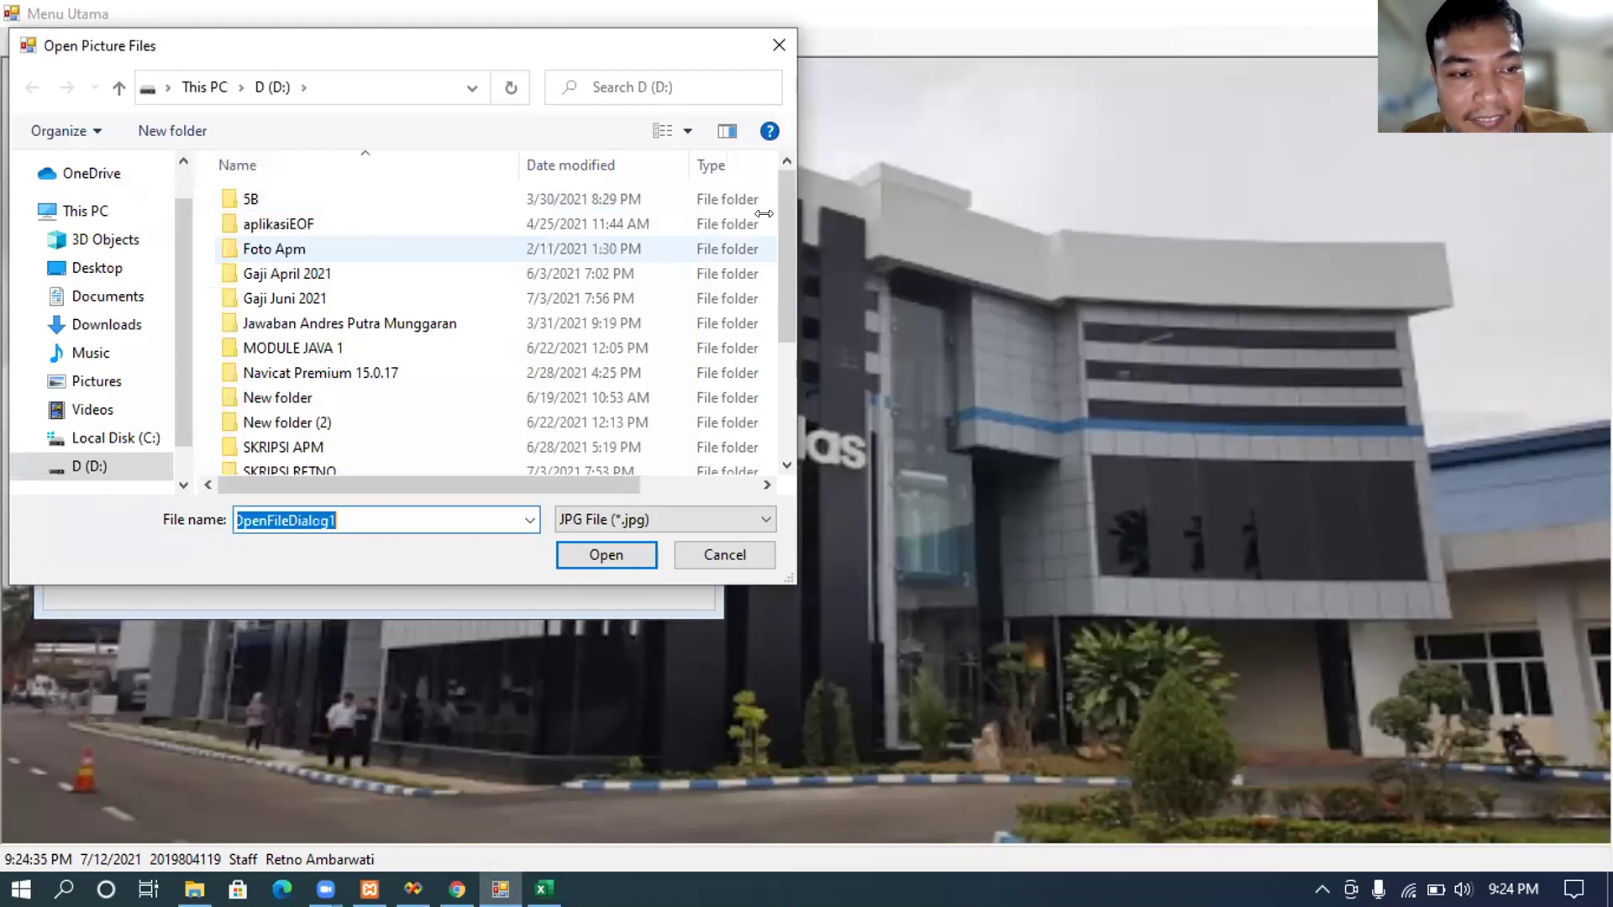
pyautogui.scroll(-3, 793, 313)
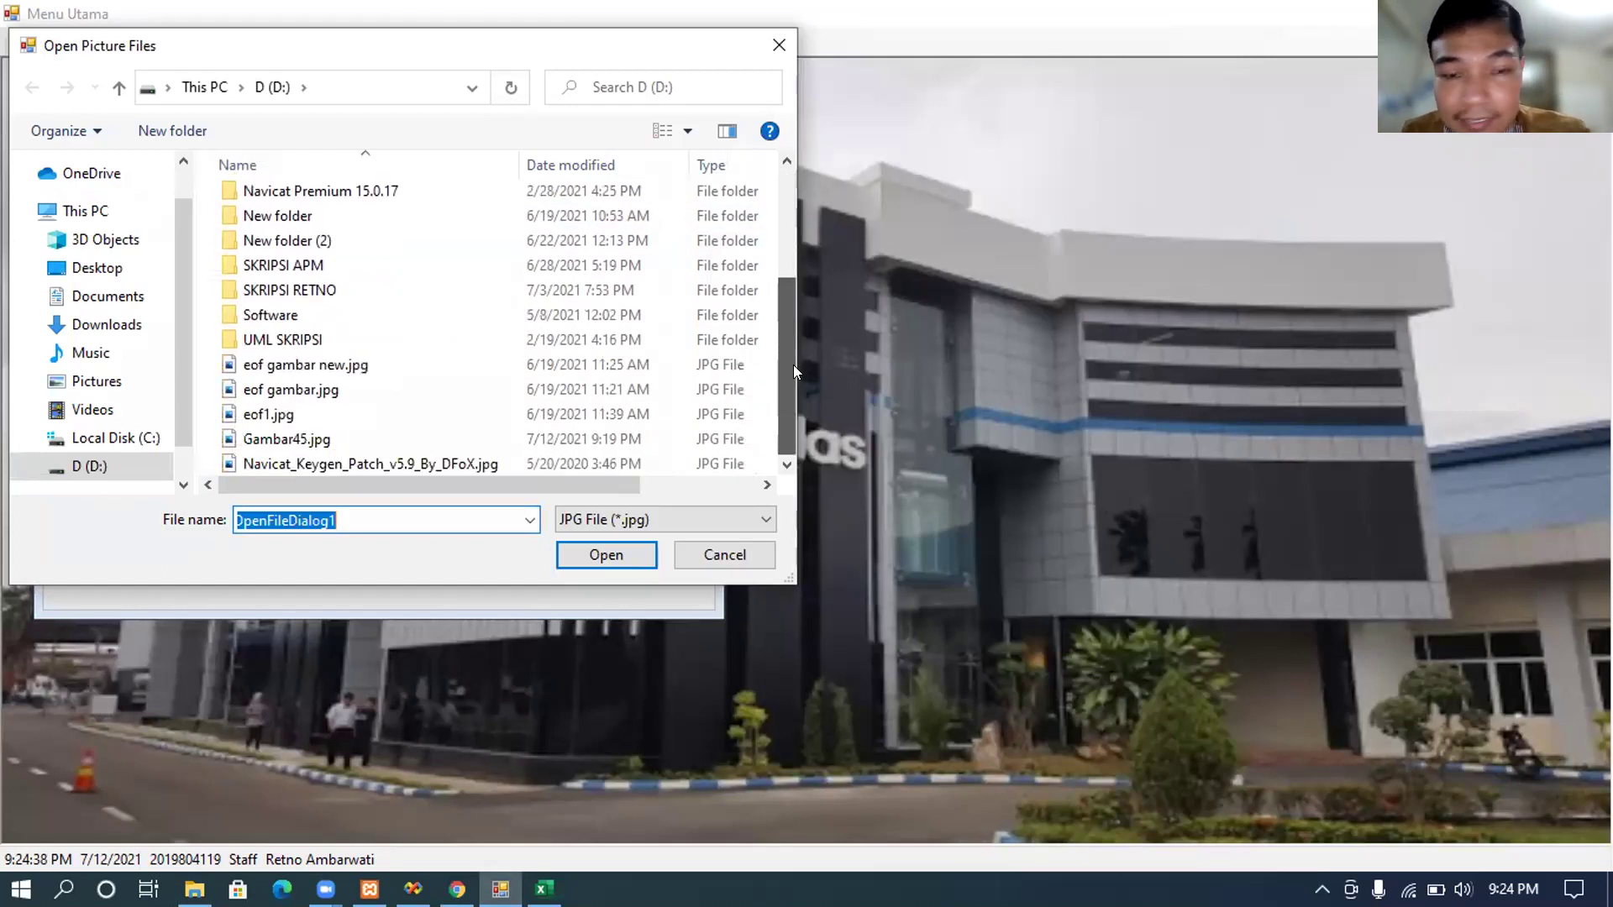
pyautogui.click(438, 433)
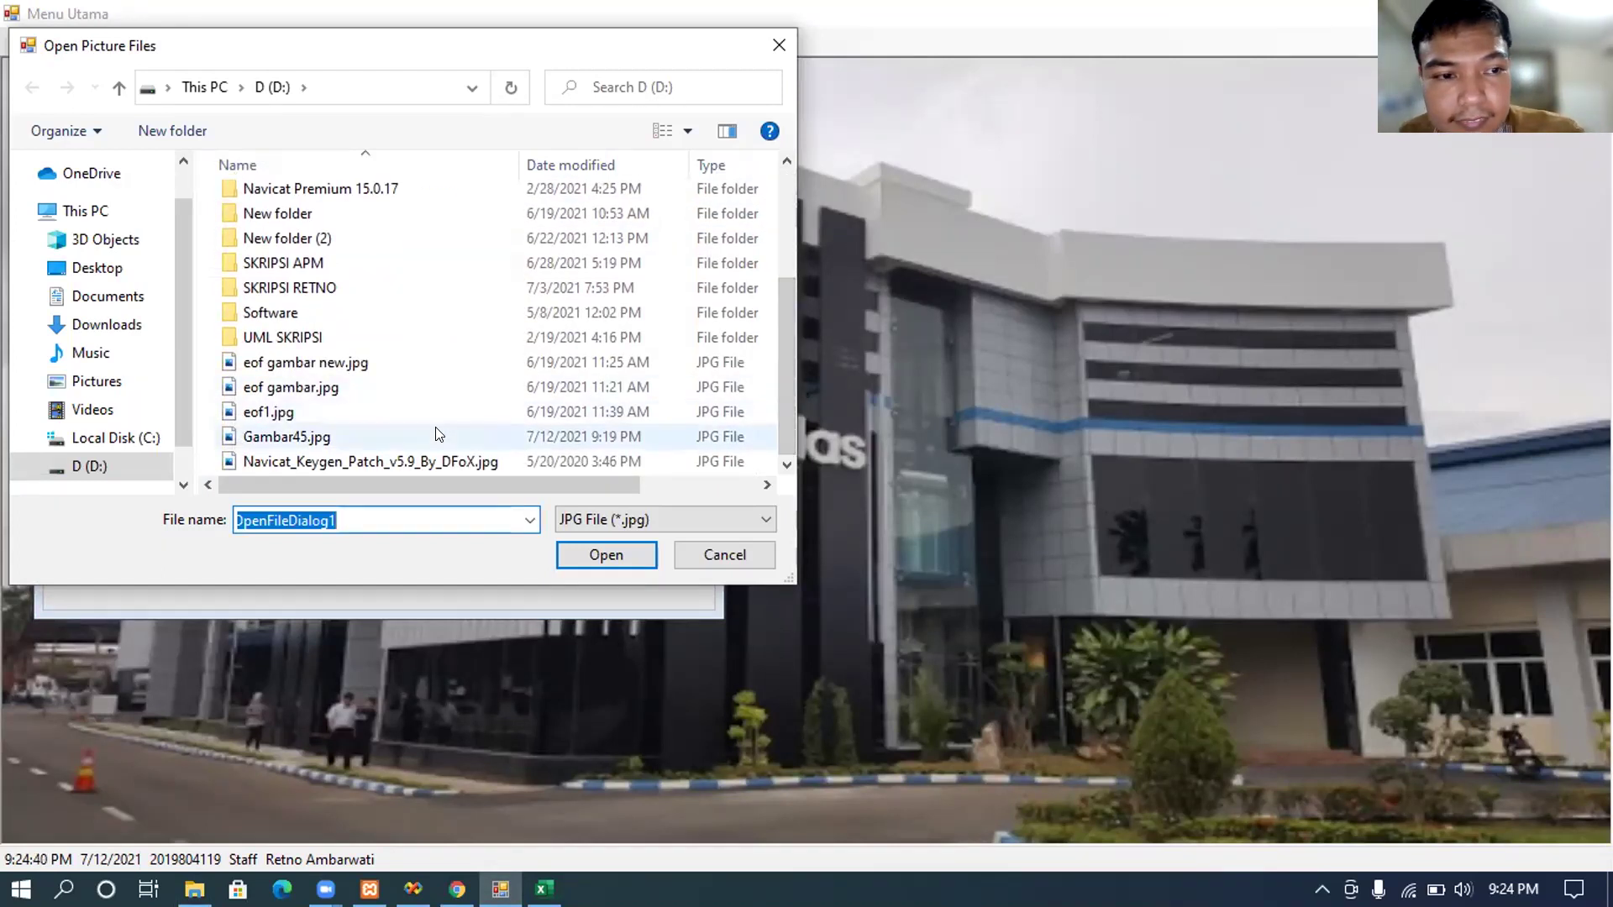
pyautogui.click(578, 556)
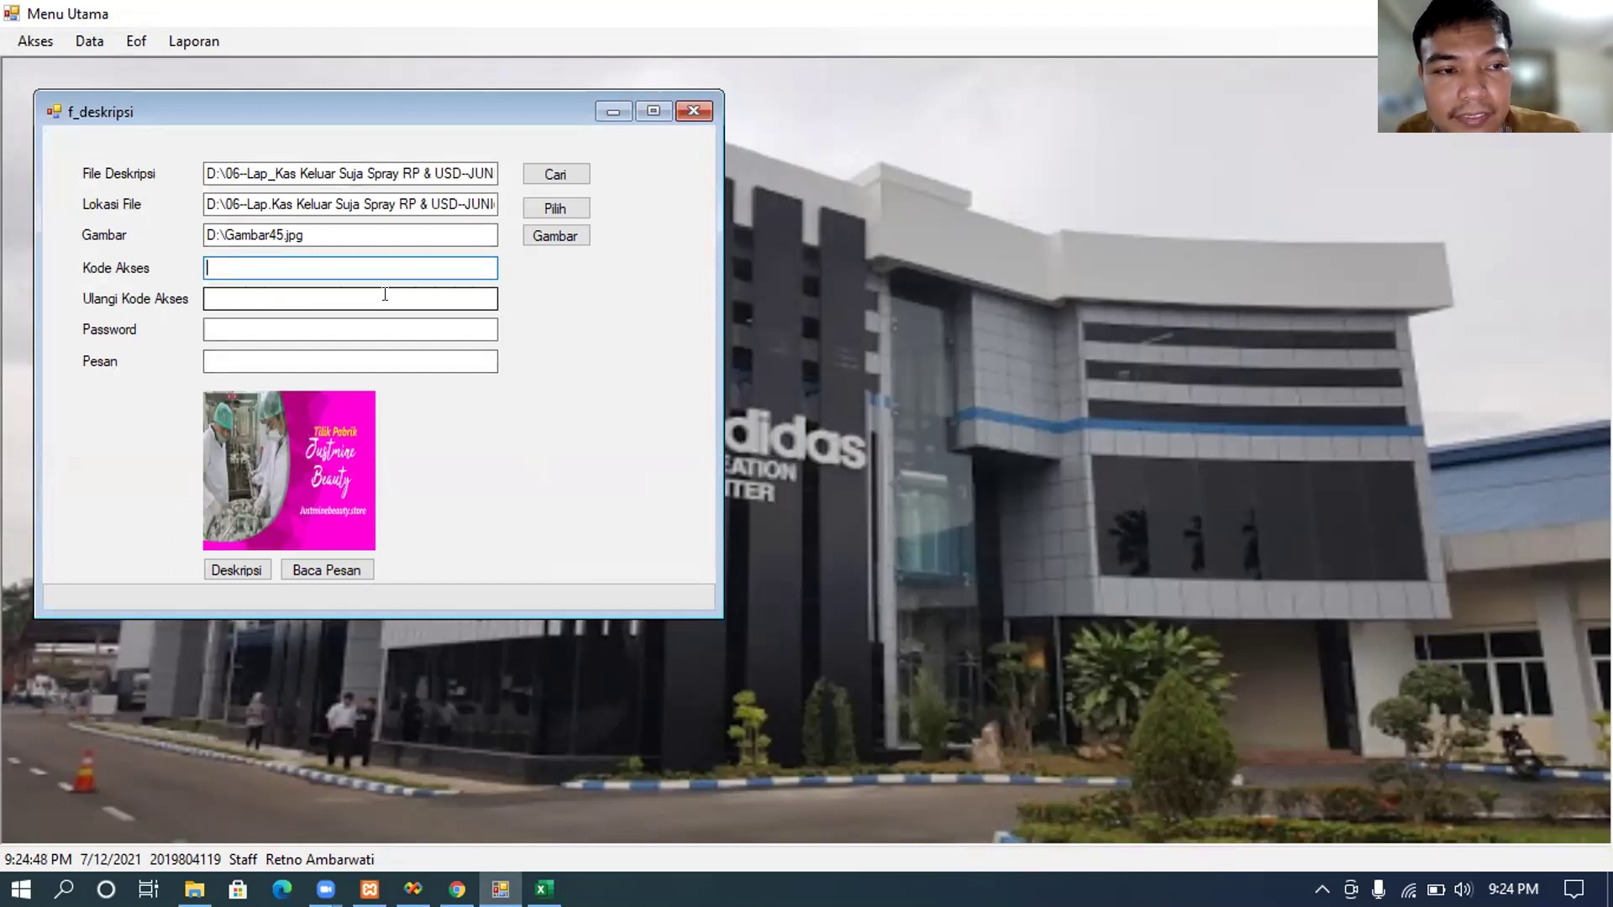
pyautogui.click(351, 323)
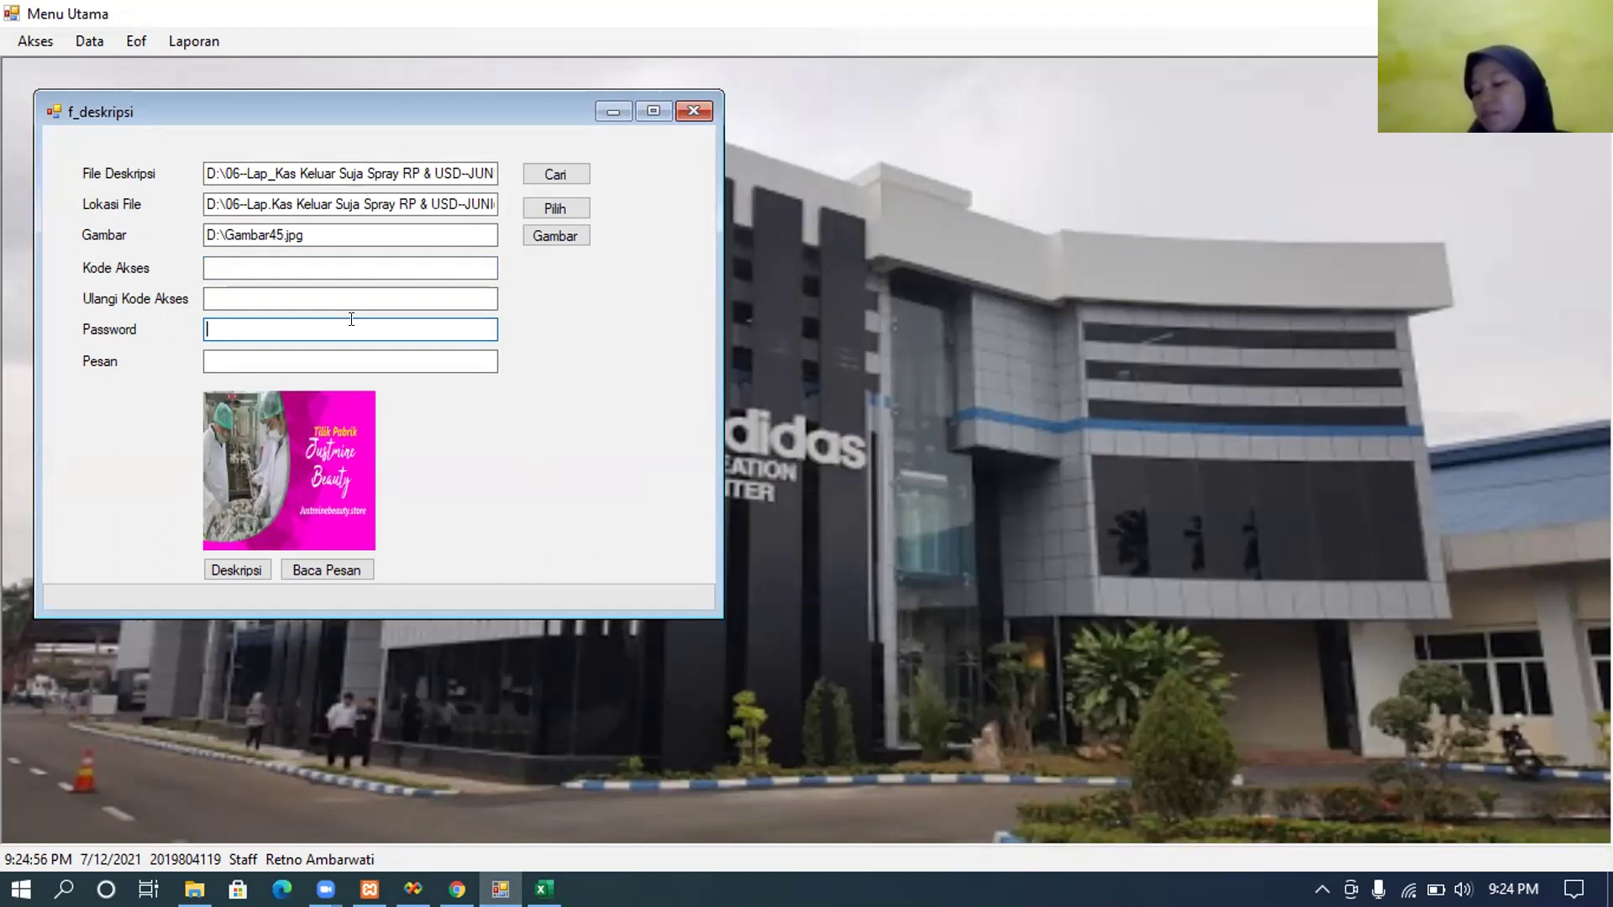
pyautogui.write('12345')
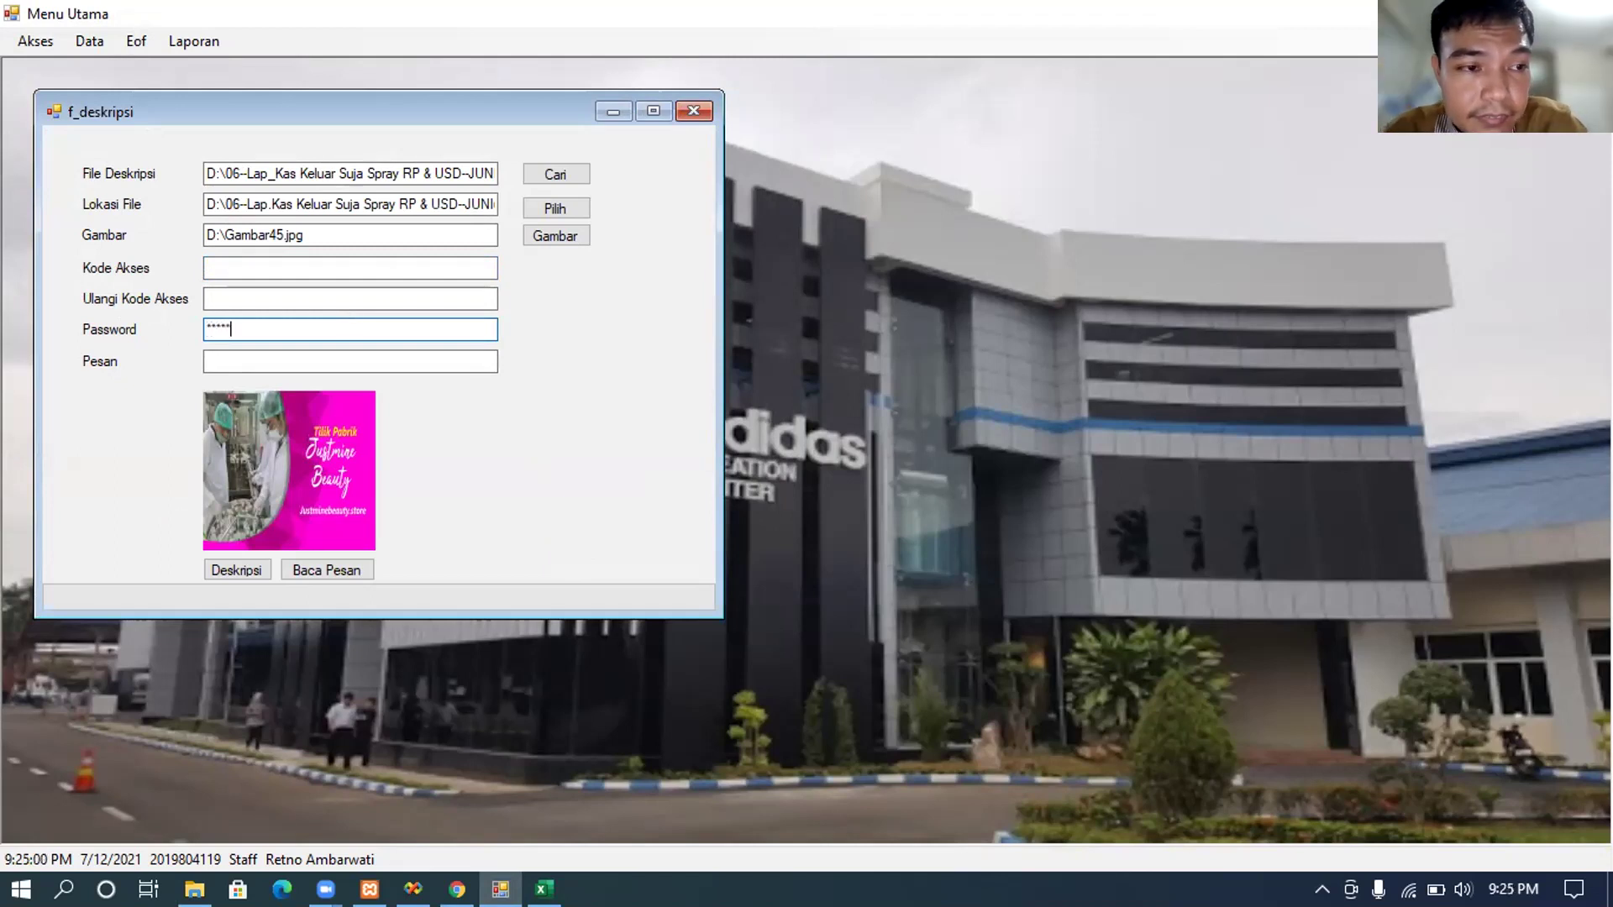
pyautogui.click(289, 556)
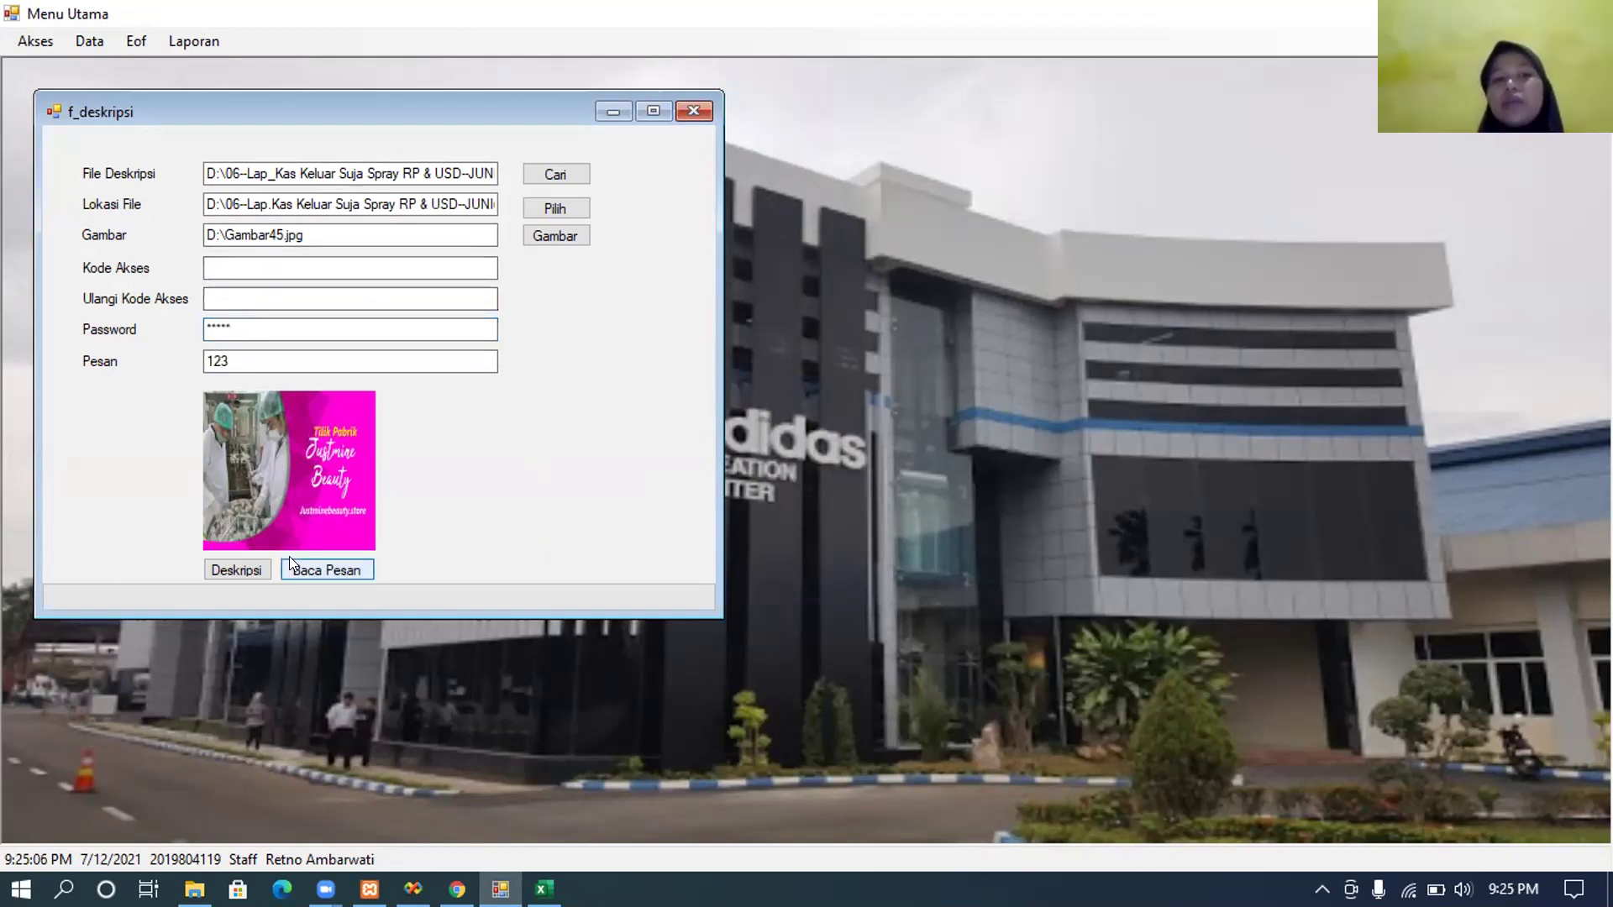
# Step: Enter access code 123, run Deskripsi, and dismiss the completion message
pyautogui.click(279, 262)
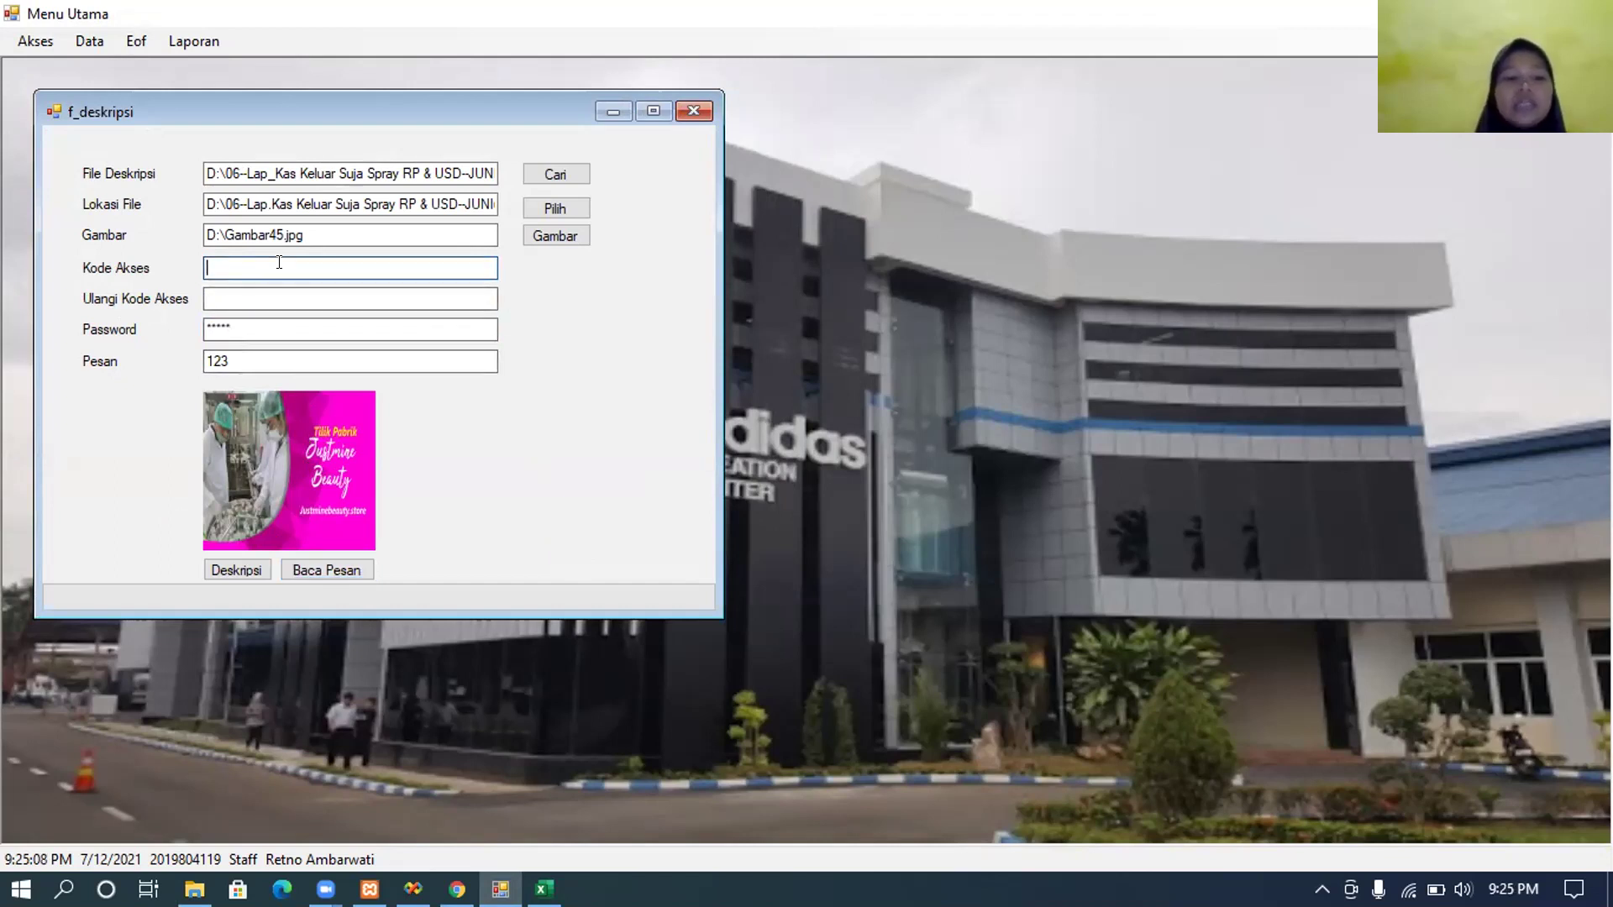
pyautogui.write('123')
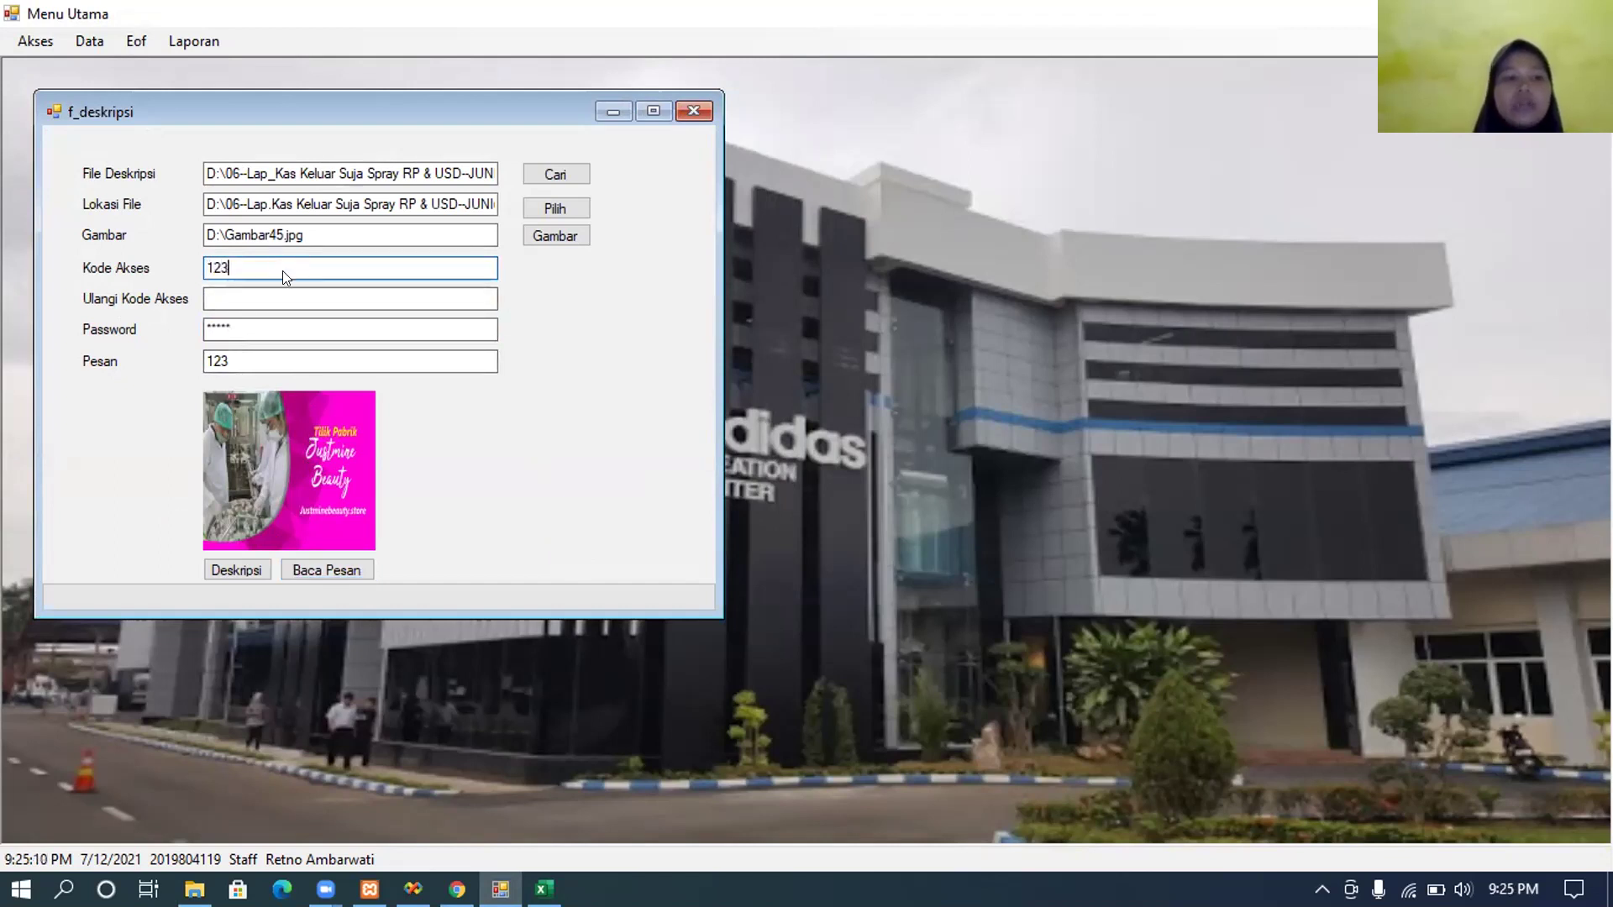
pyautogui.click(263, 295)
pyautogui.write('123')
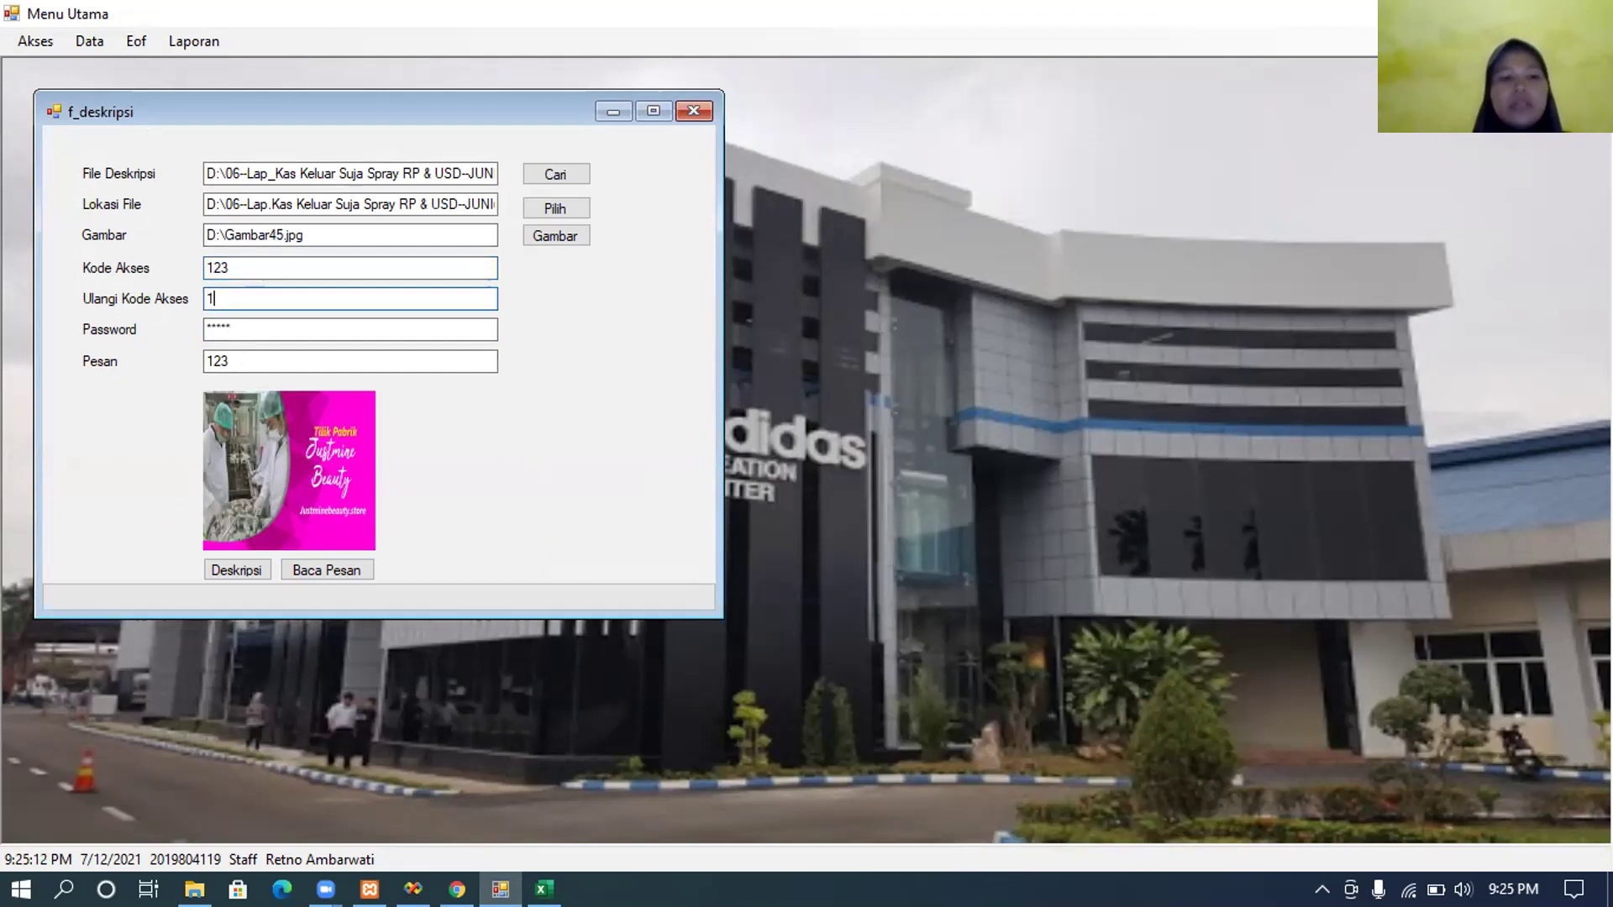
pyautogui.click(290, 336)
pyautogui.click(249, 562)
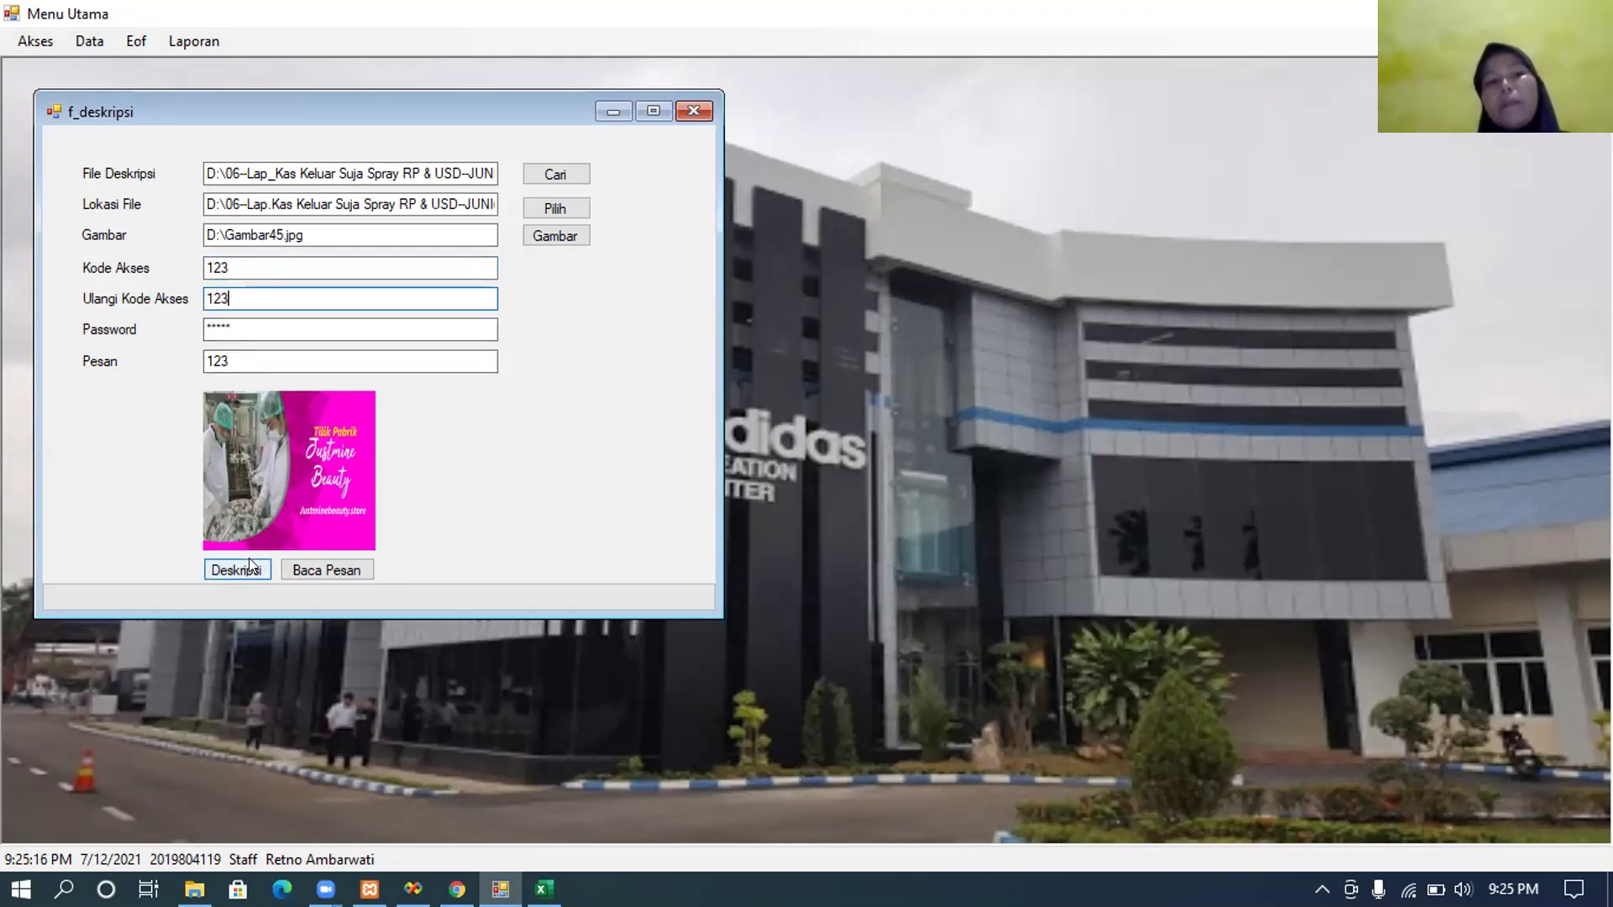
pyautogui.click(248, 561)
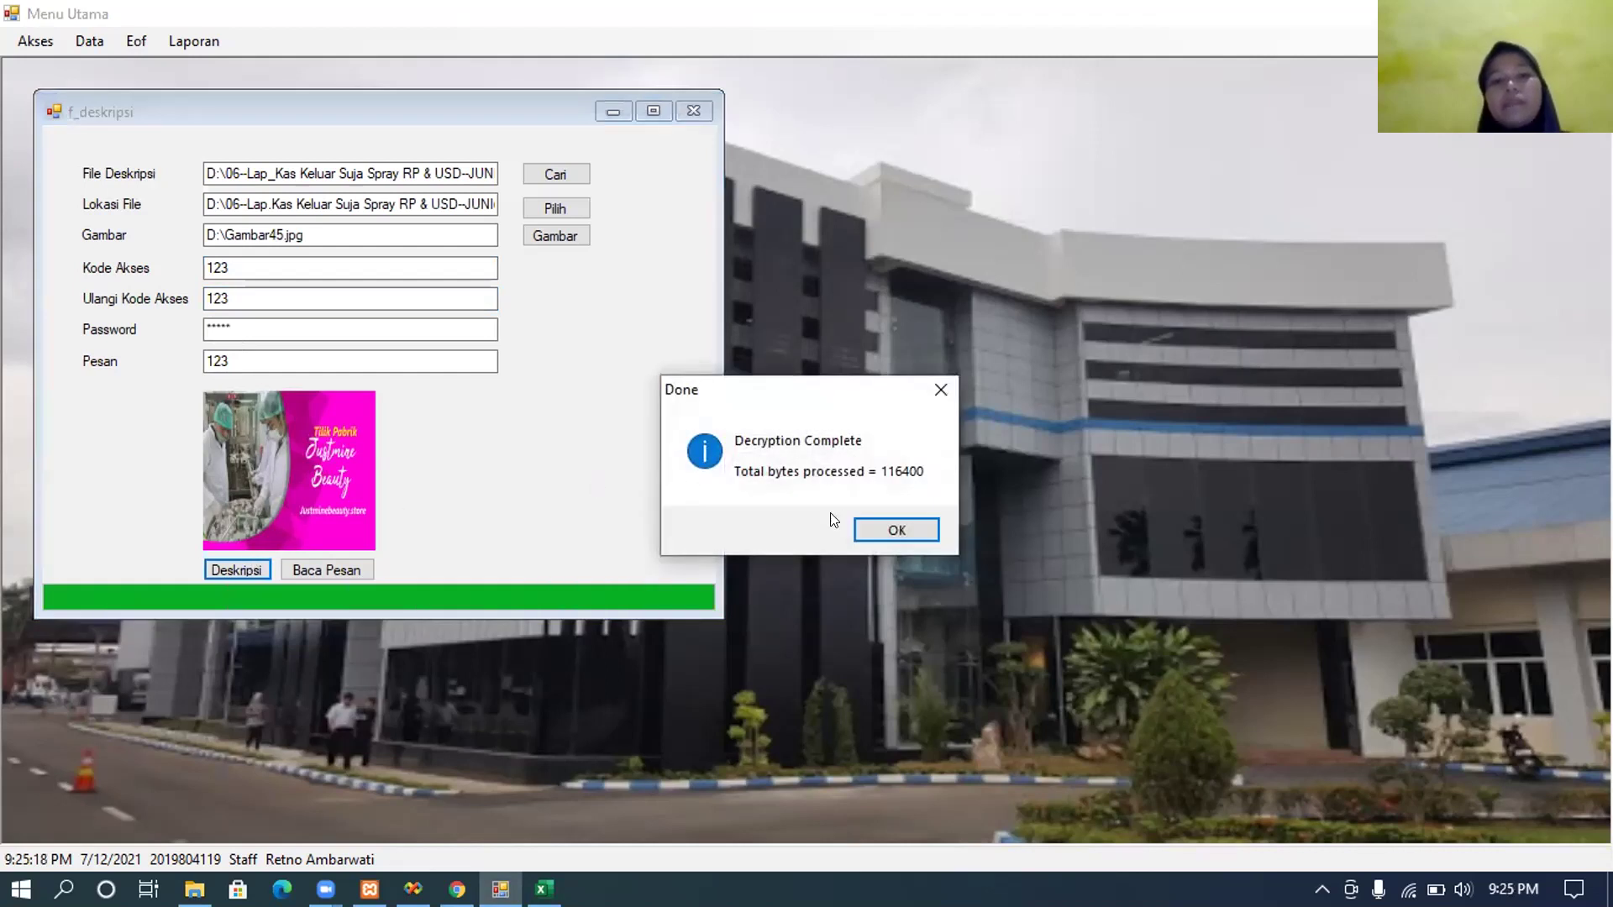
pyautogui.click(850, 521)
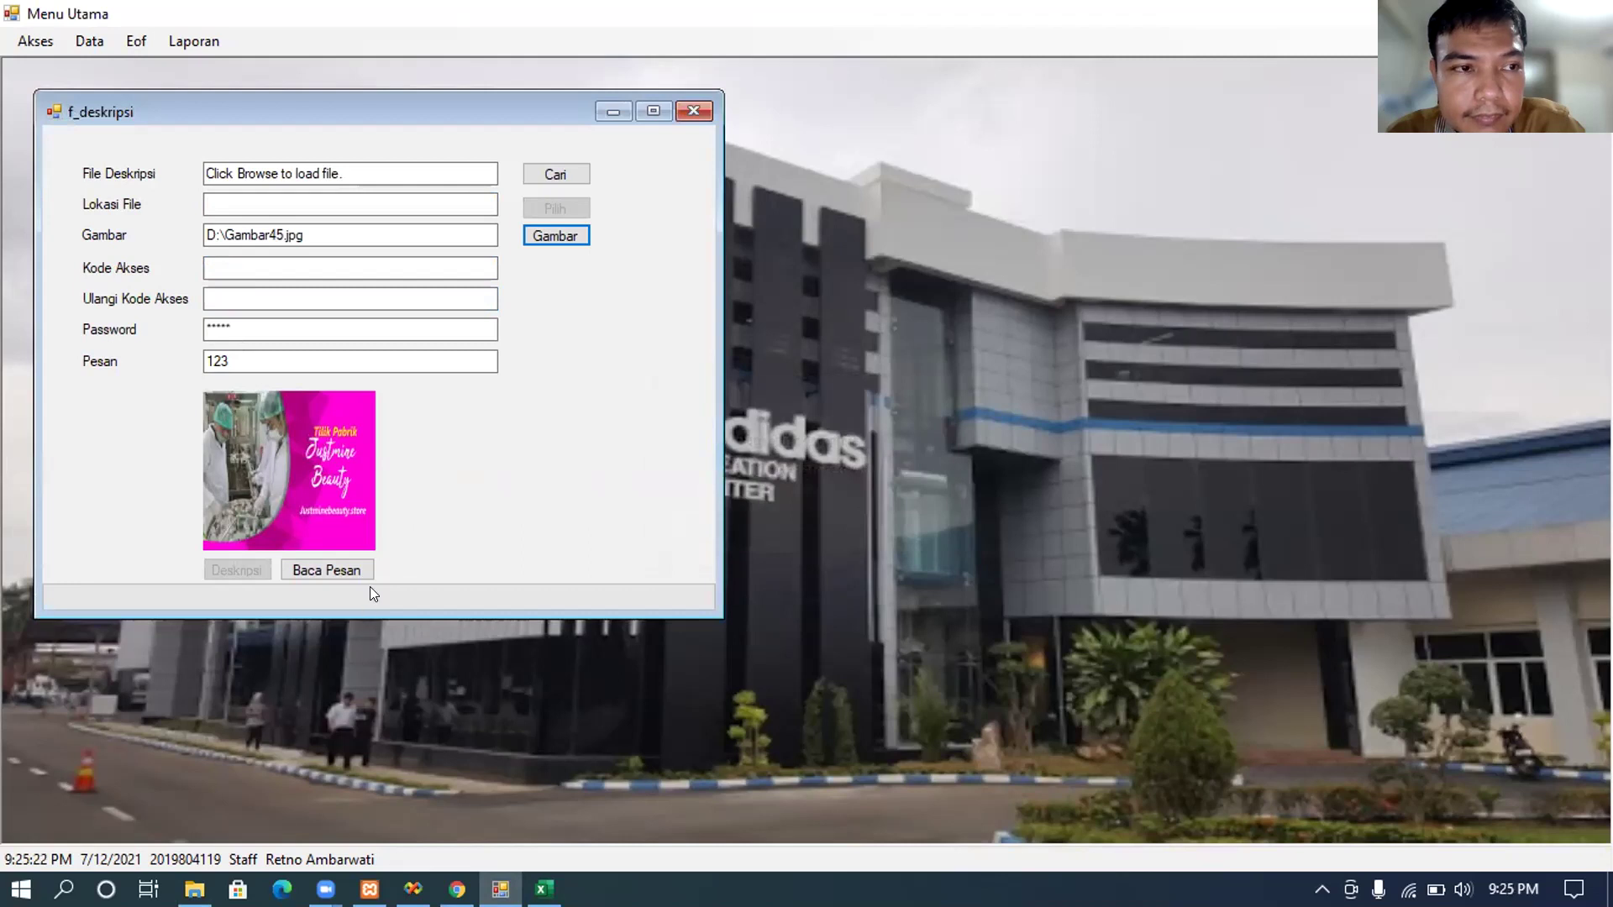
pyautogui.click(194, 889)
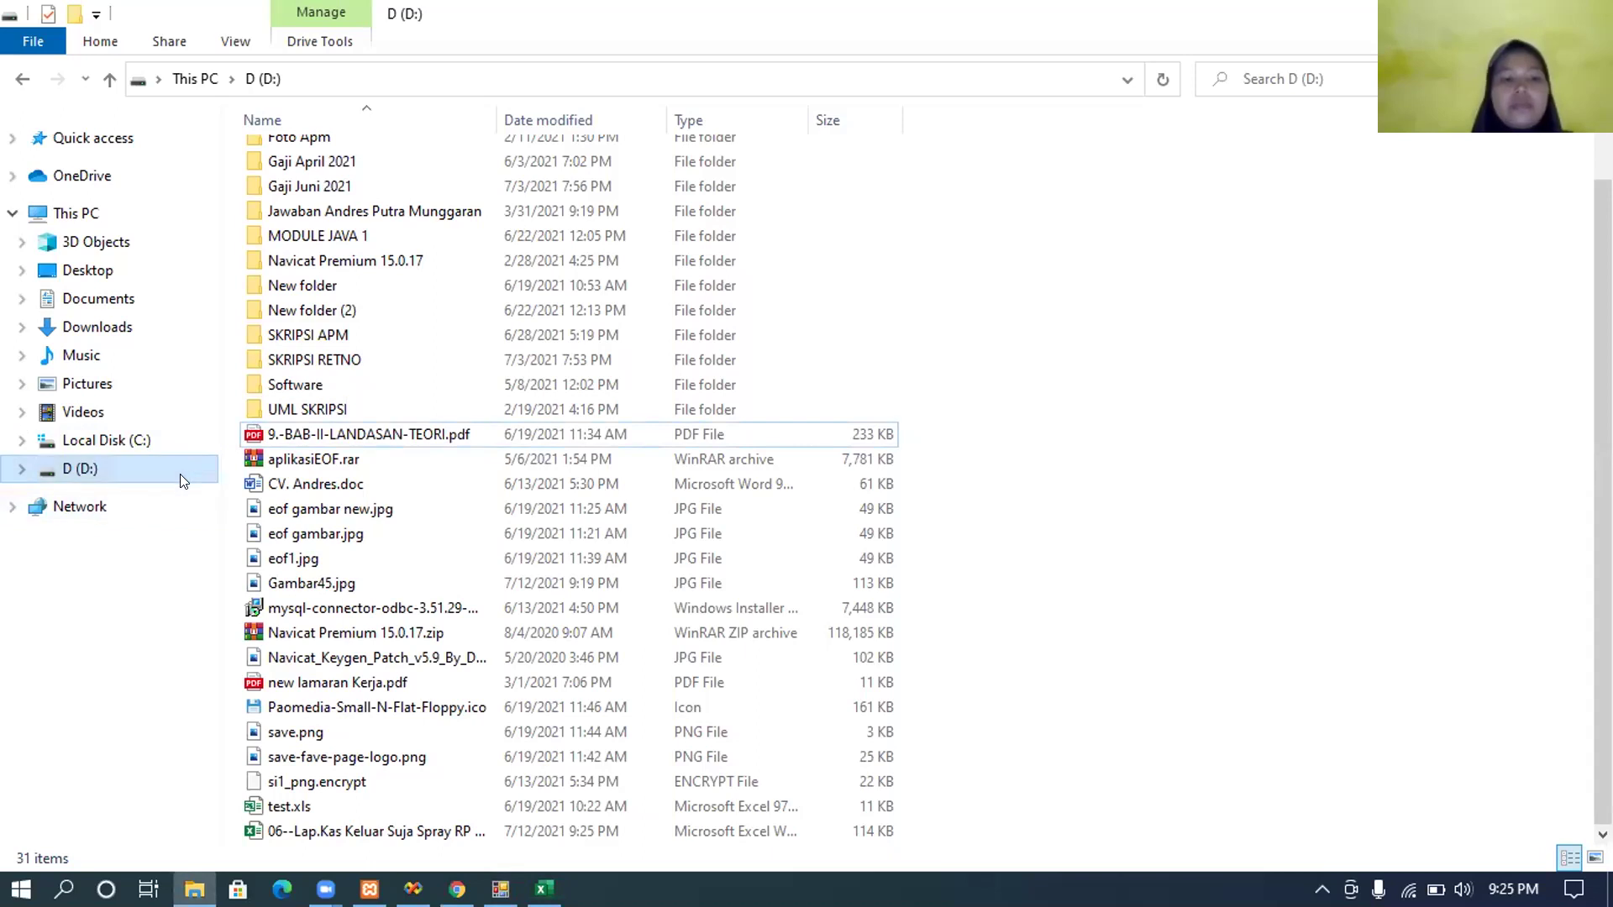
# Step: Open the decrypted 06--Lap.Kas Keluar Suja Spray workbook from drive D: in Excel
pyautogui.click(180, 474)
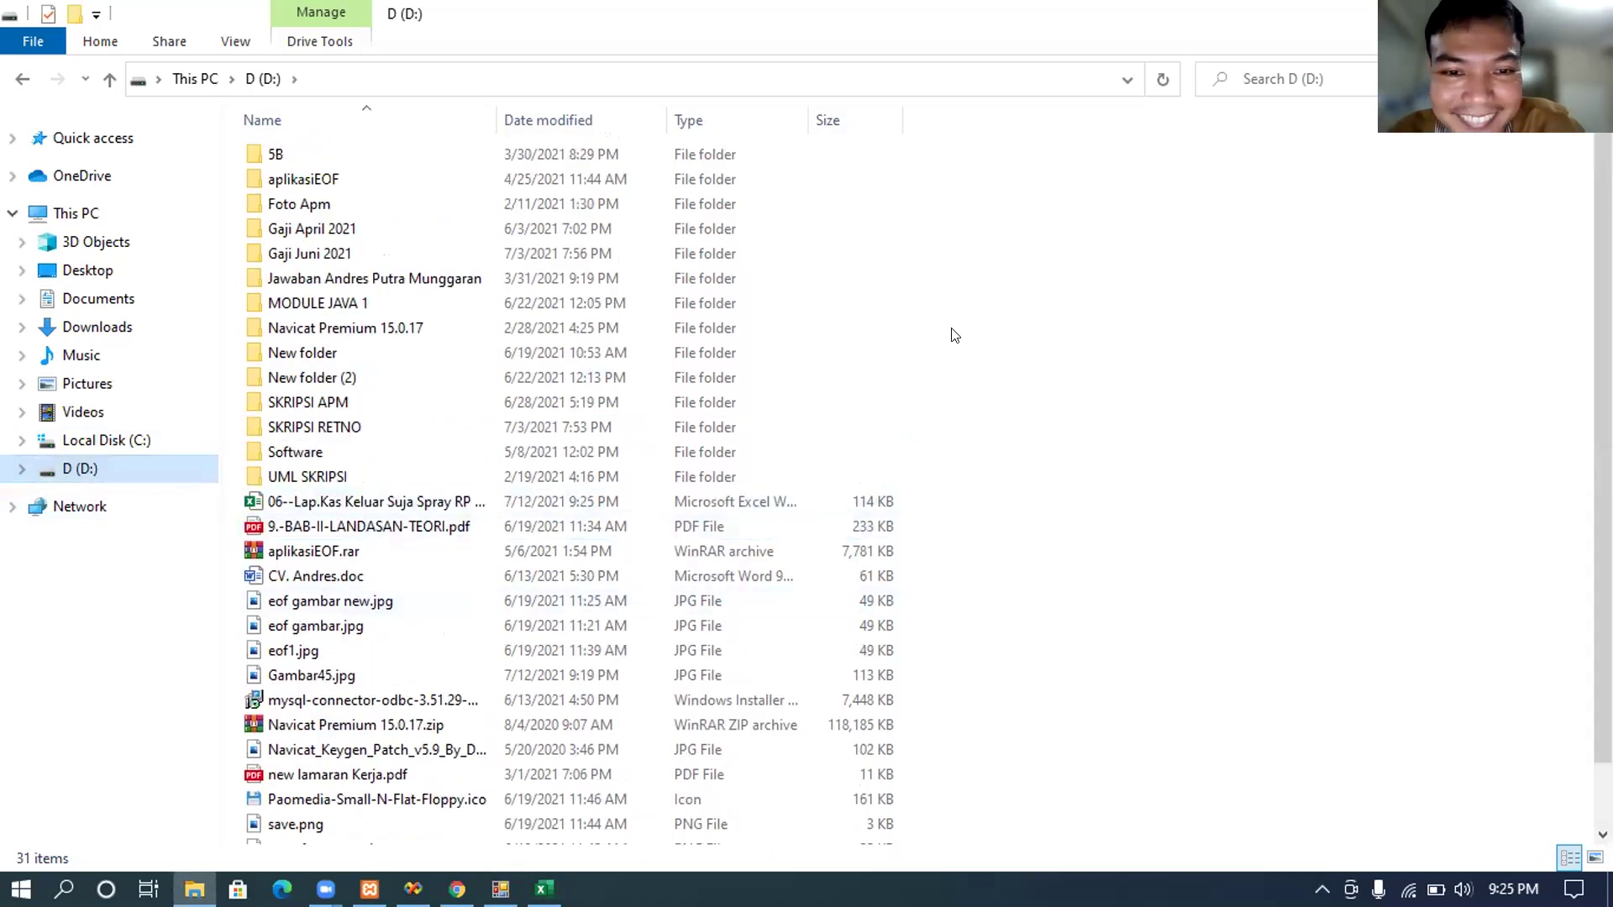
pyautogui.click(409, 504)
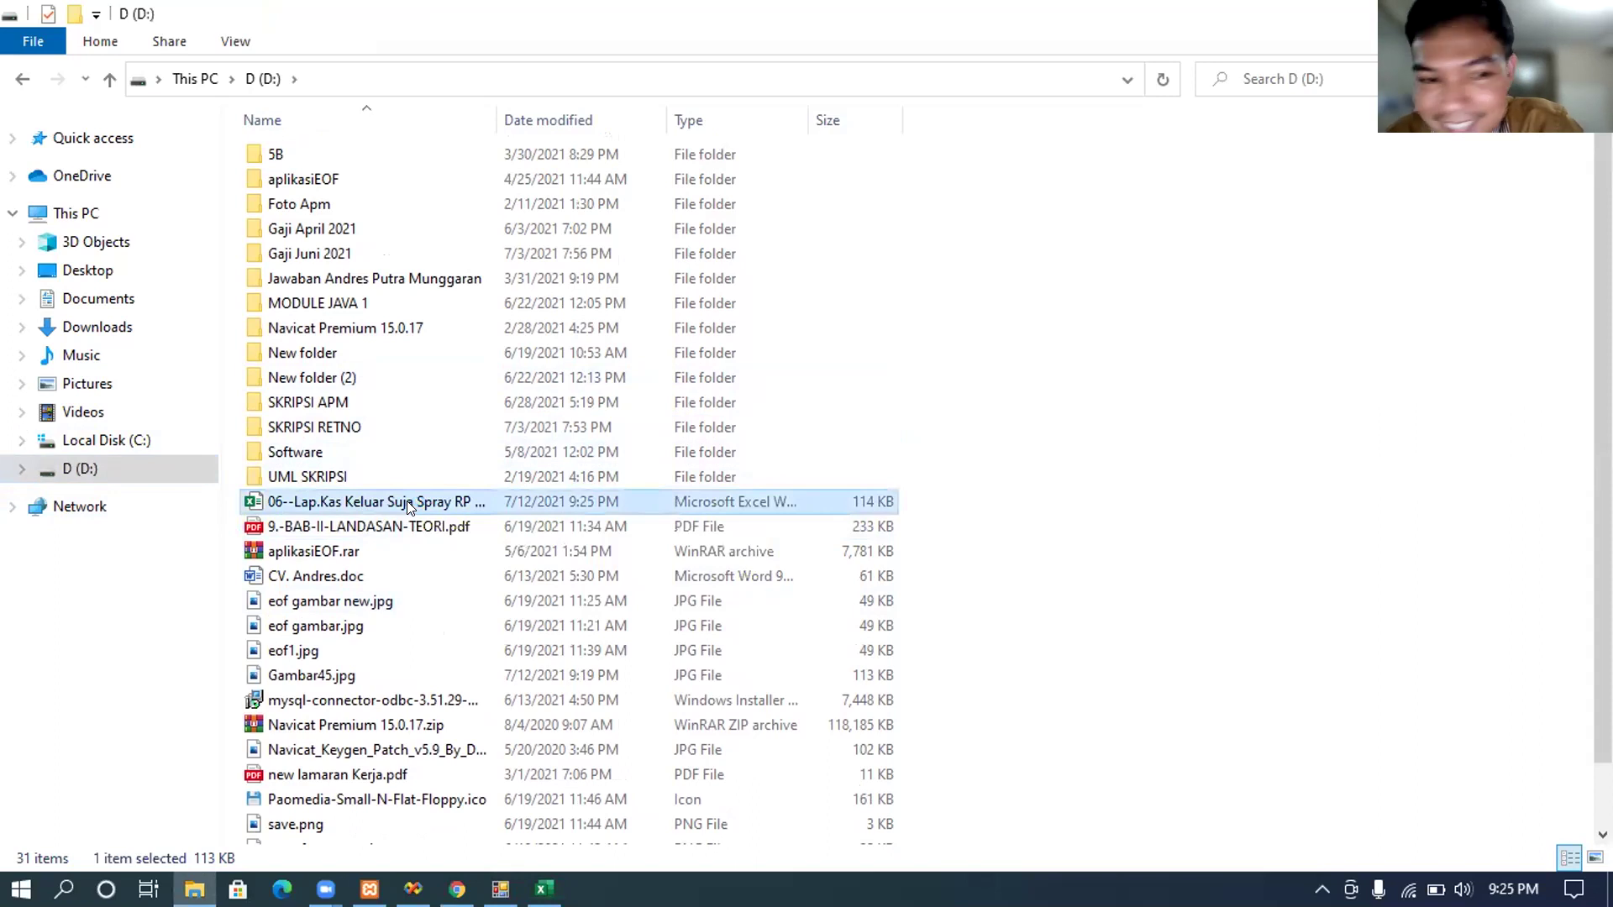
pyautogui.doubleClick(409, 504)
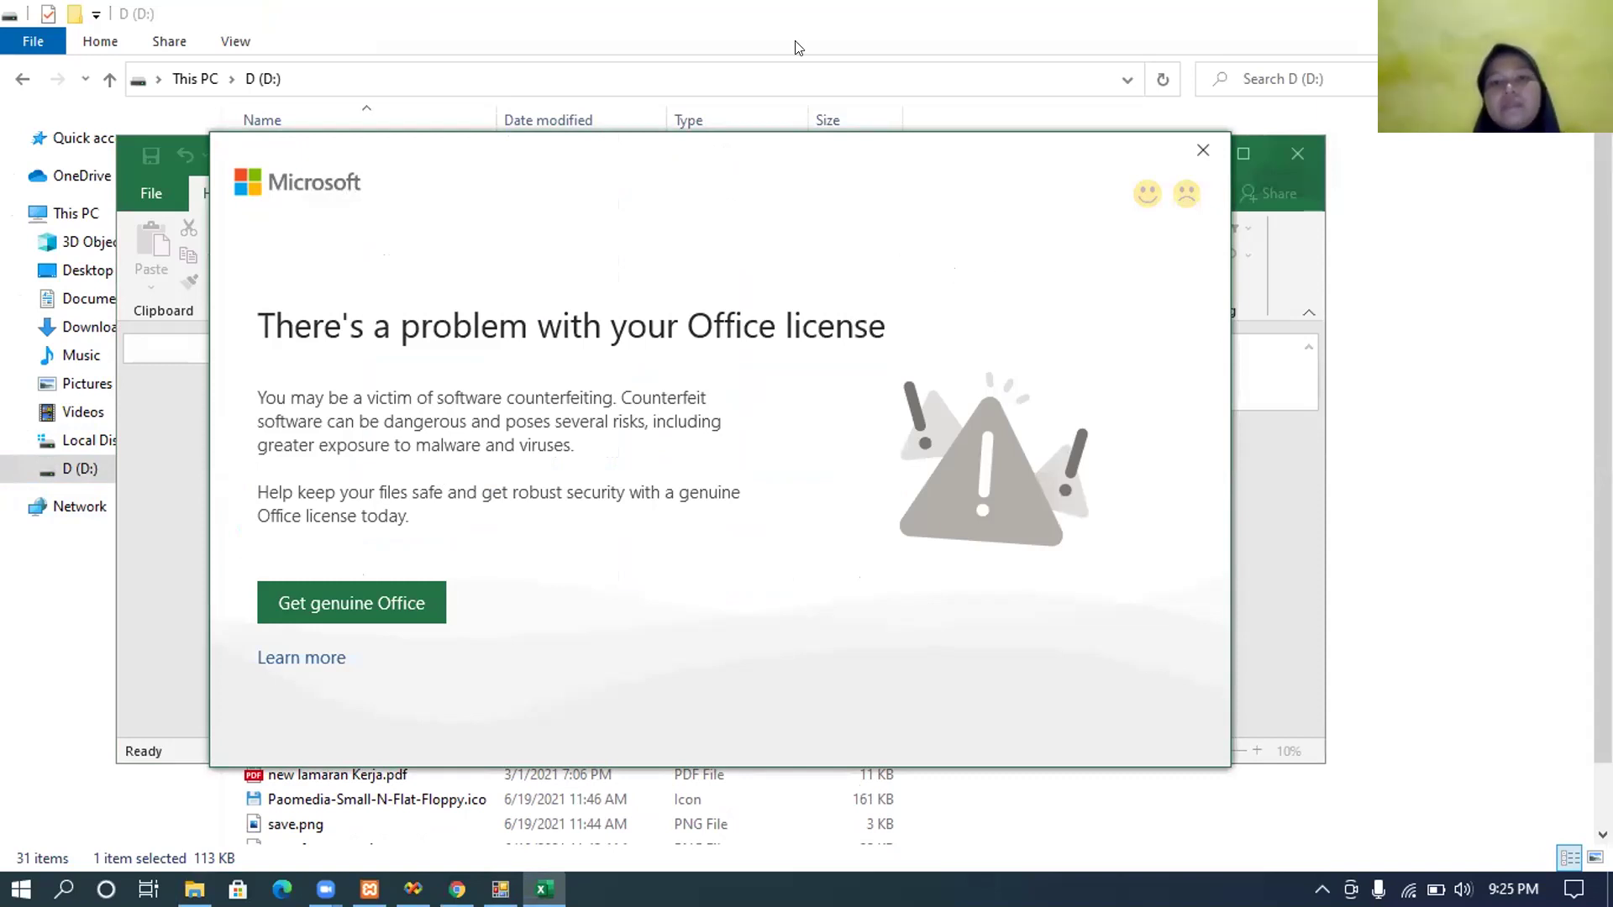
# Step: Dismiss the Office license warning, review the kas besar-IDR sheet, and close Excel without saving
pyautogui.click(1203, 150)
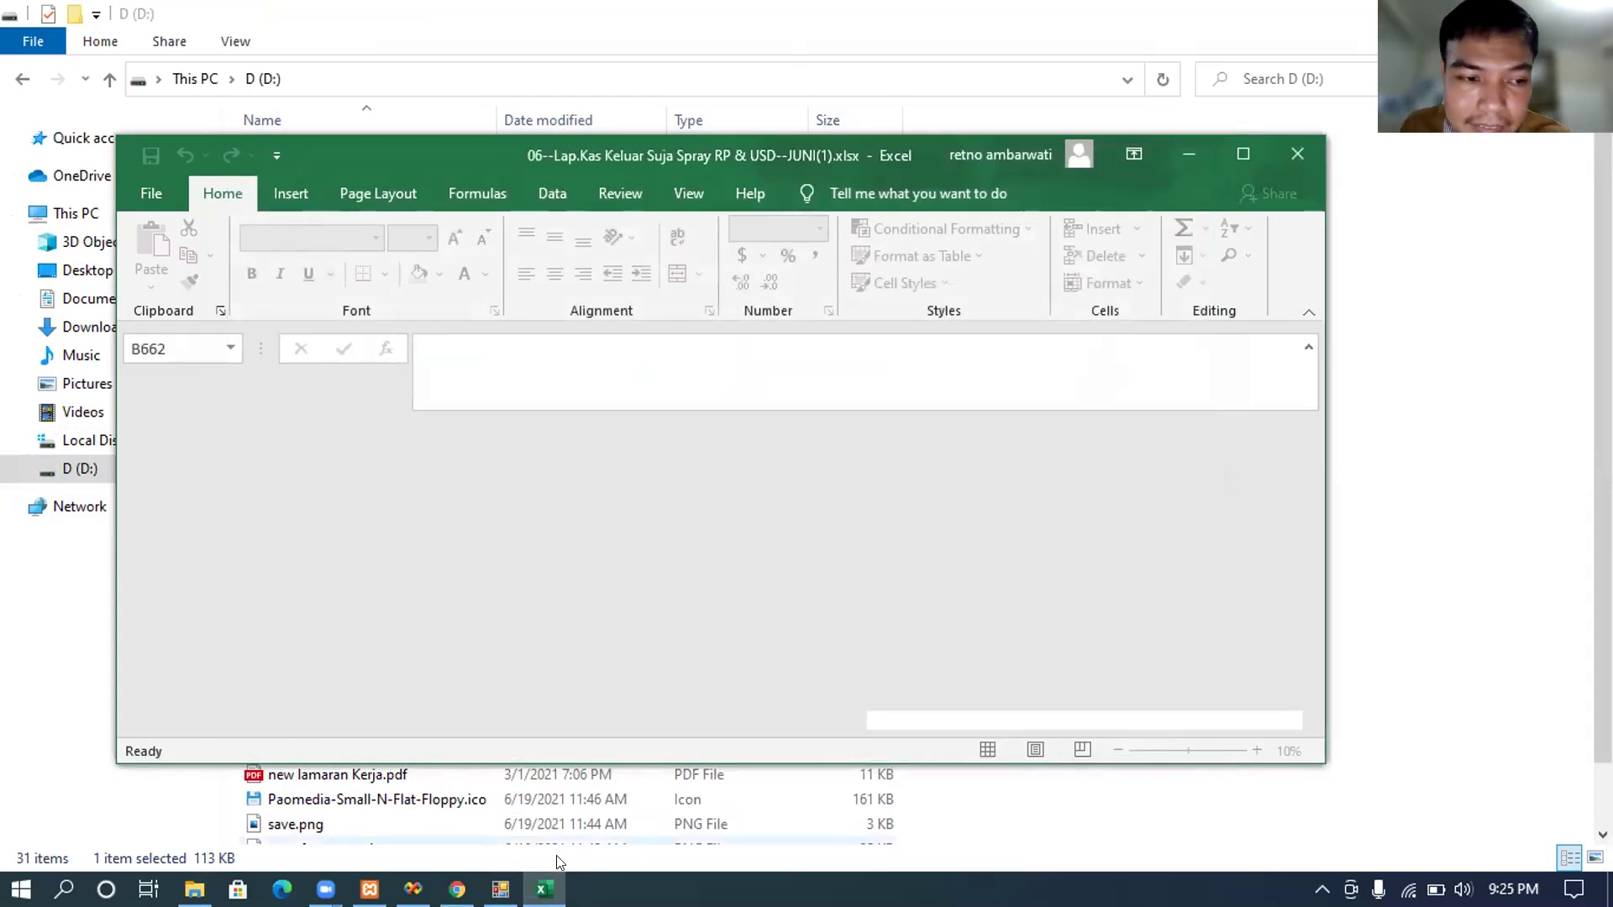
pyautogui.moveTo(543, 891)
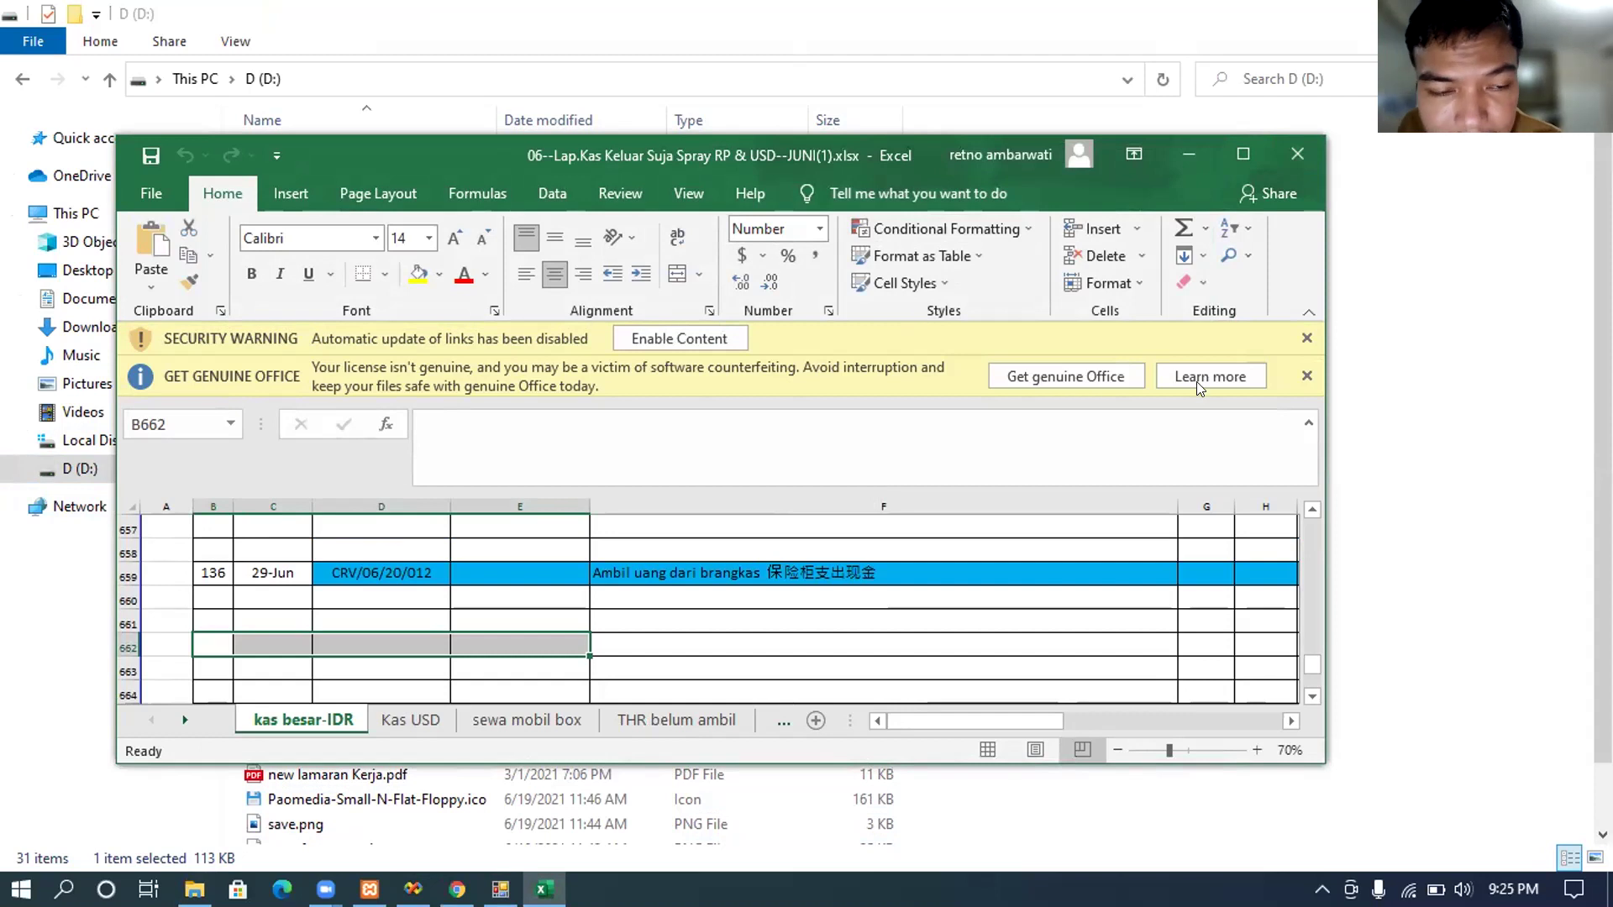
pyautogui.click(1159, 414)
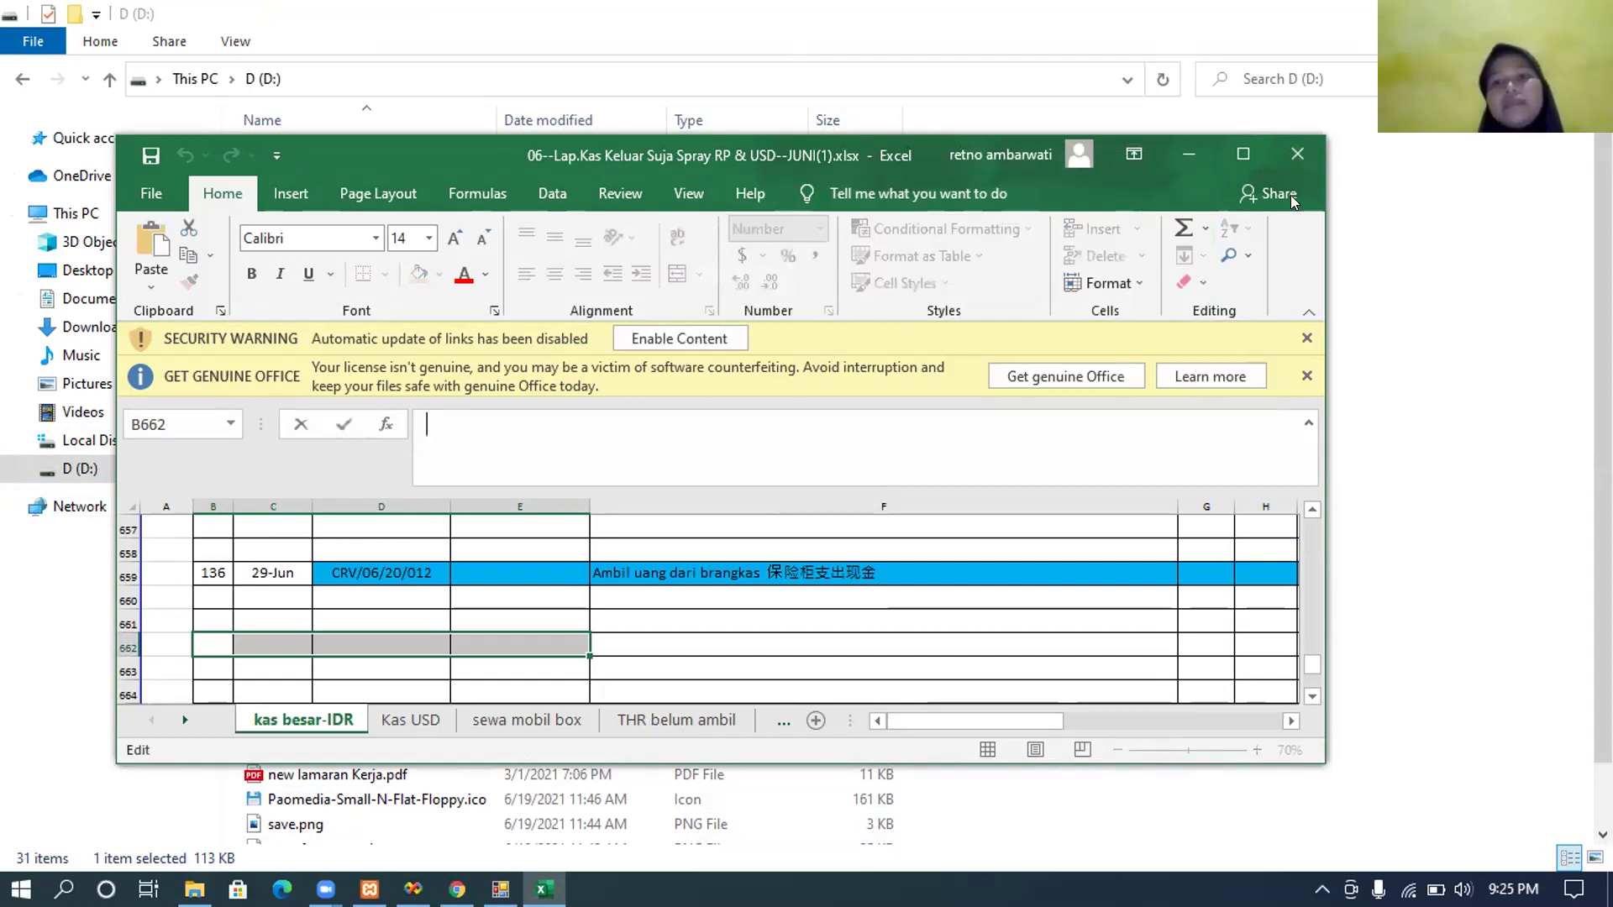
pyautogui.click(1297, 154)
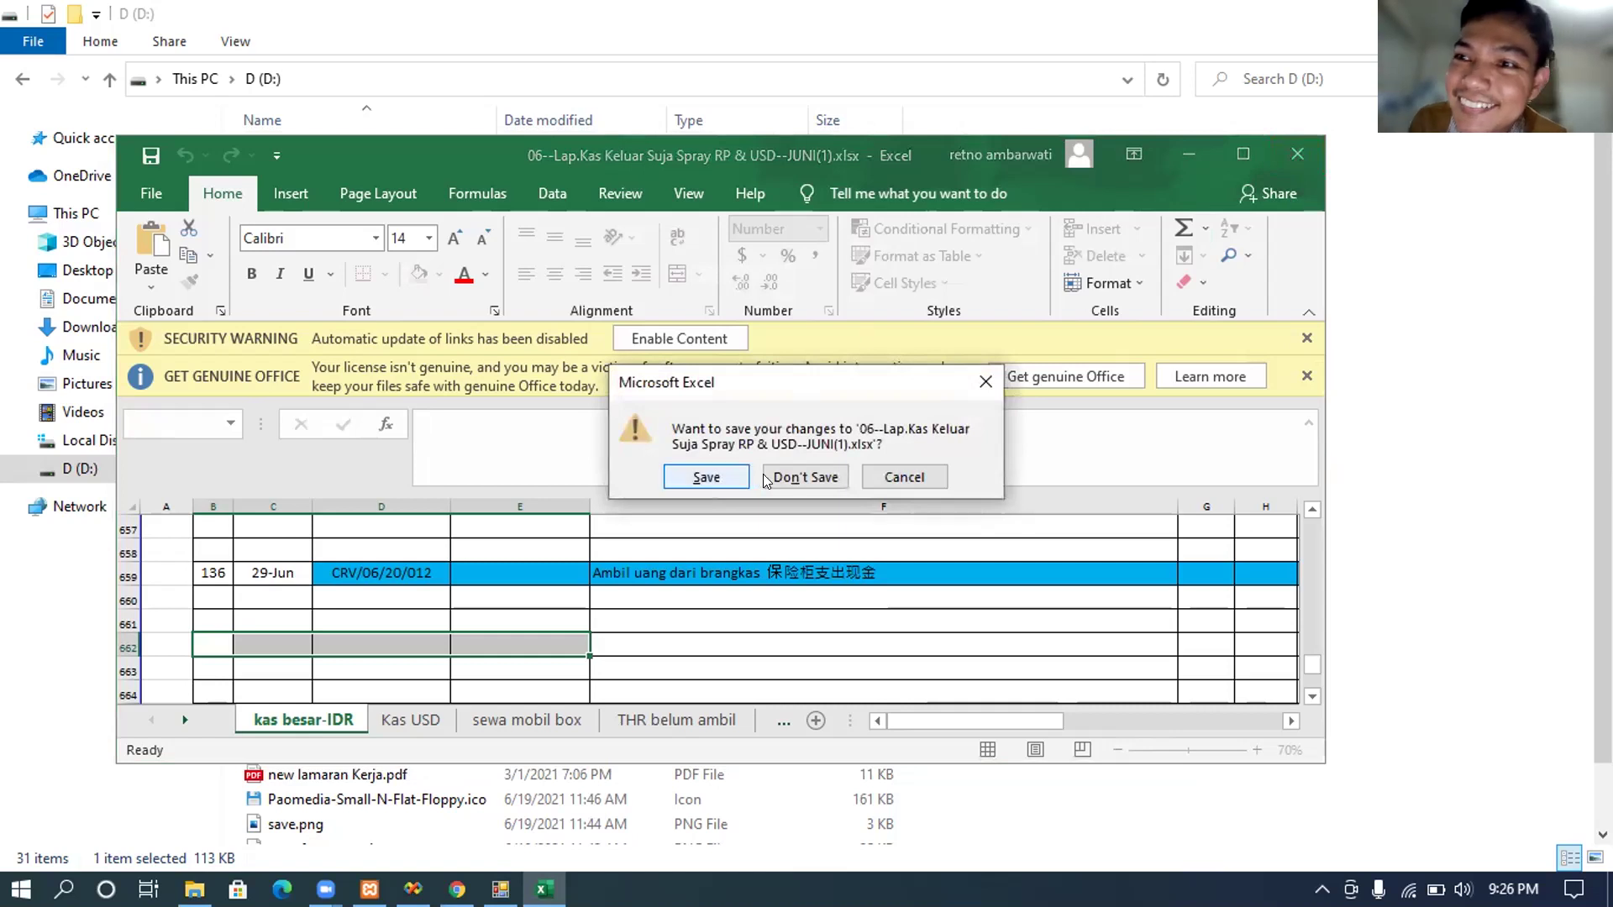
pyautogui.click(766, 478)
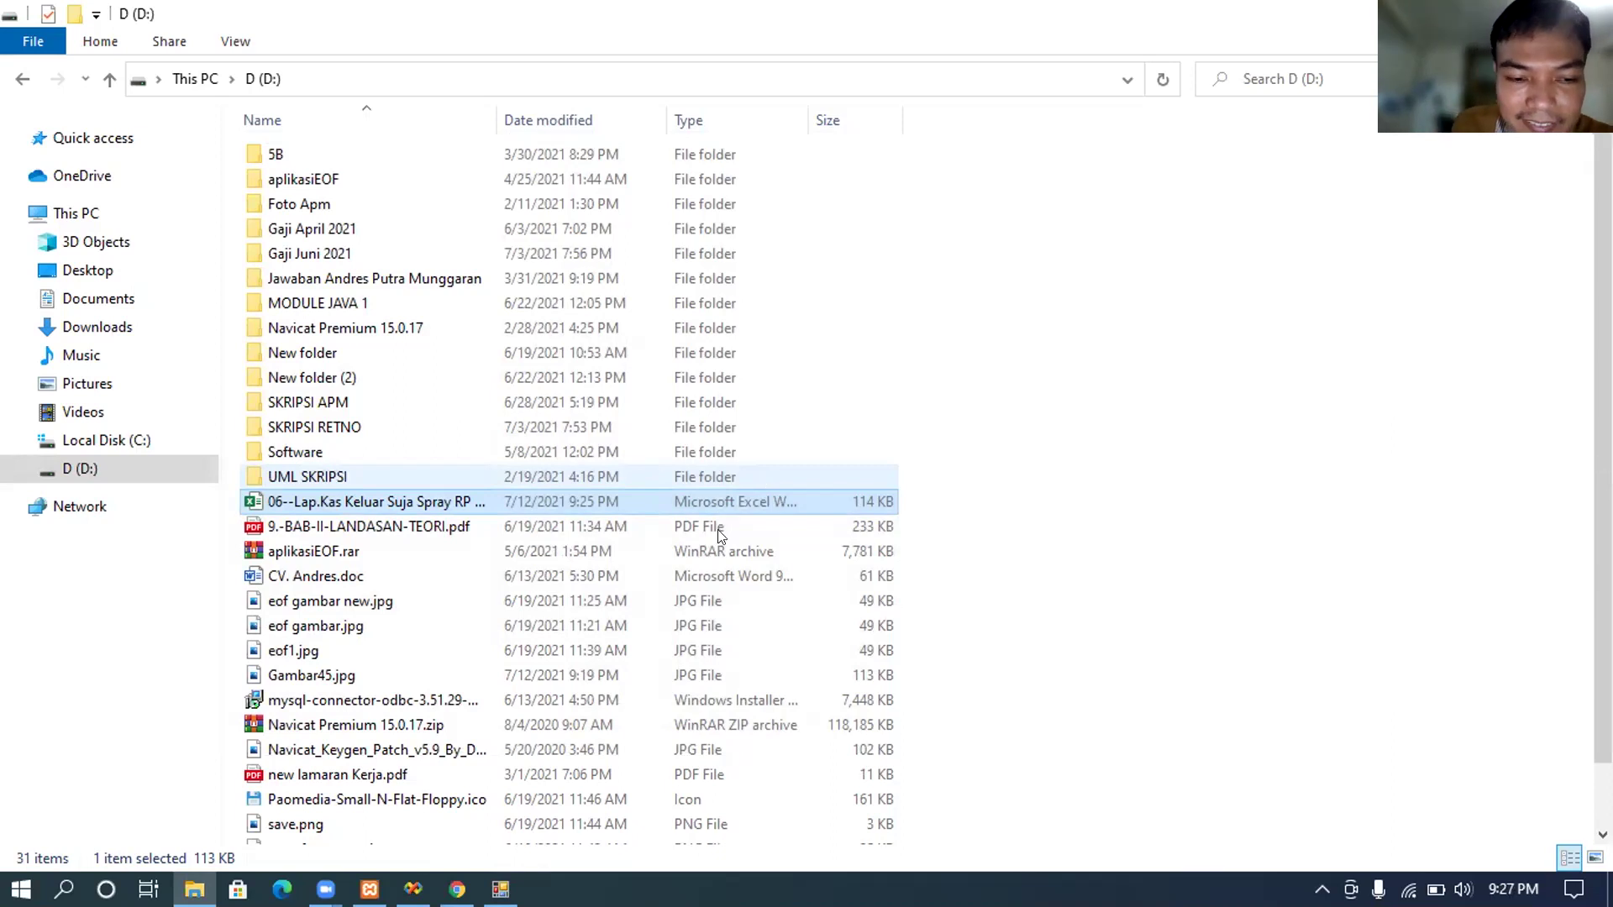
# Step: Close the f_deskripsi form in Menu Utama and show the Laporan menu options
pyautogui.click(501, 889)
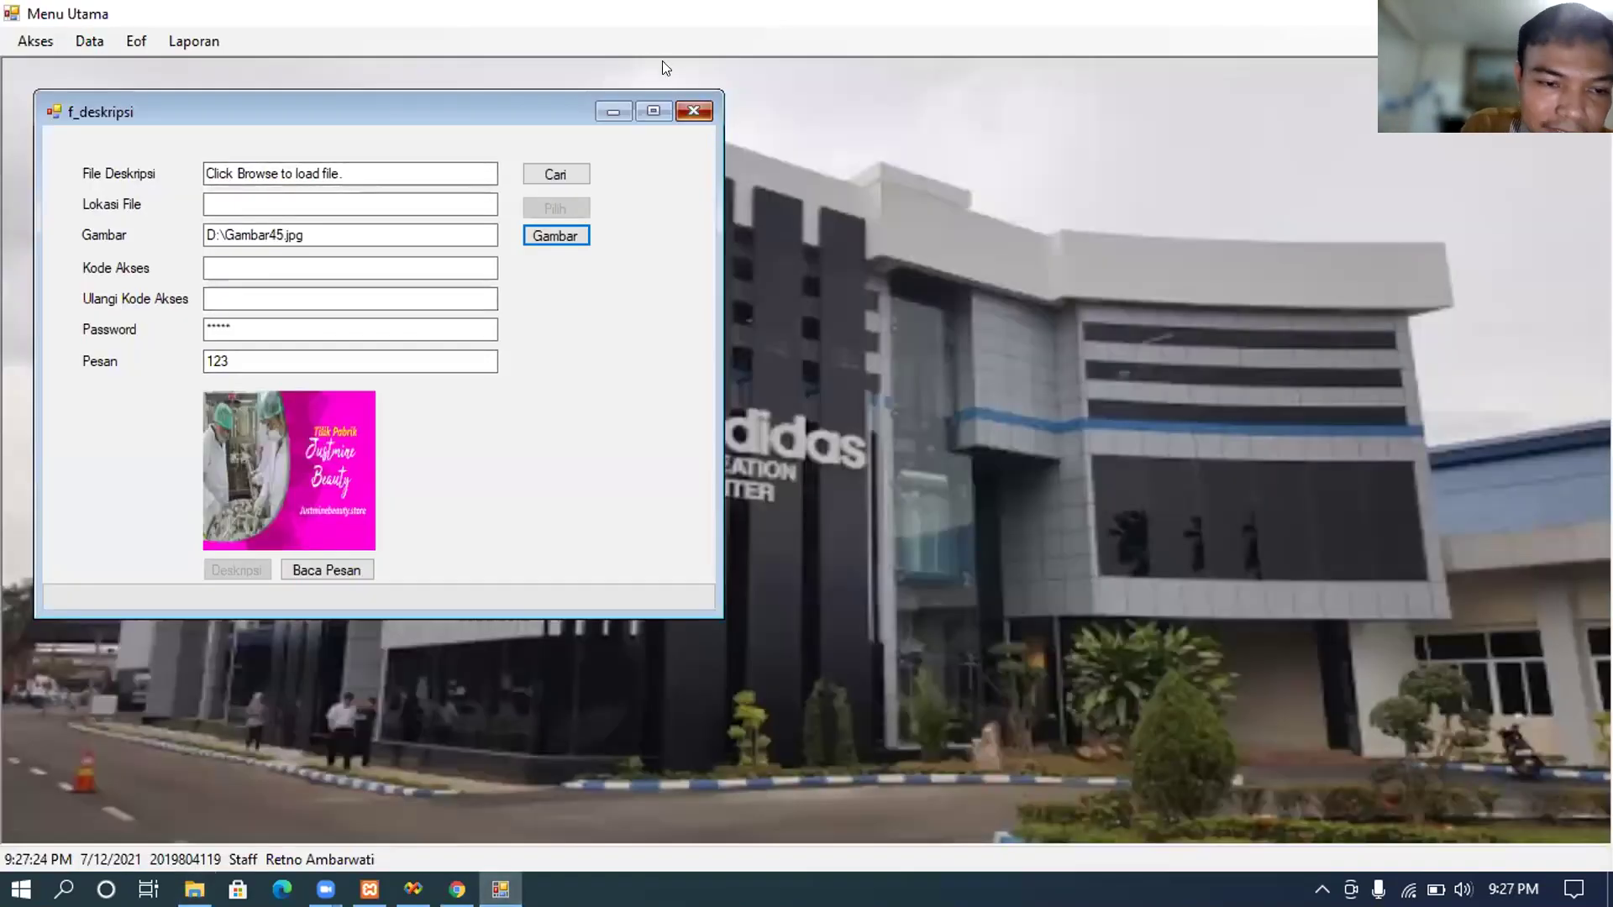
pyautogui.click(694, 111)
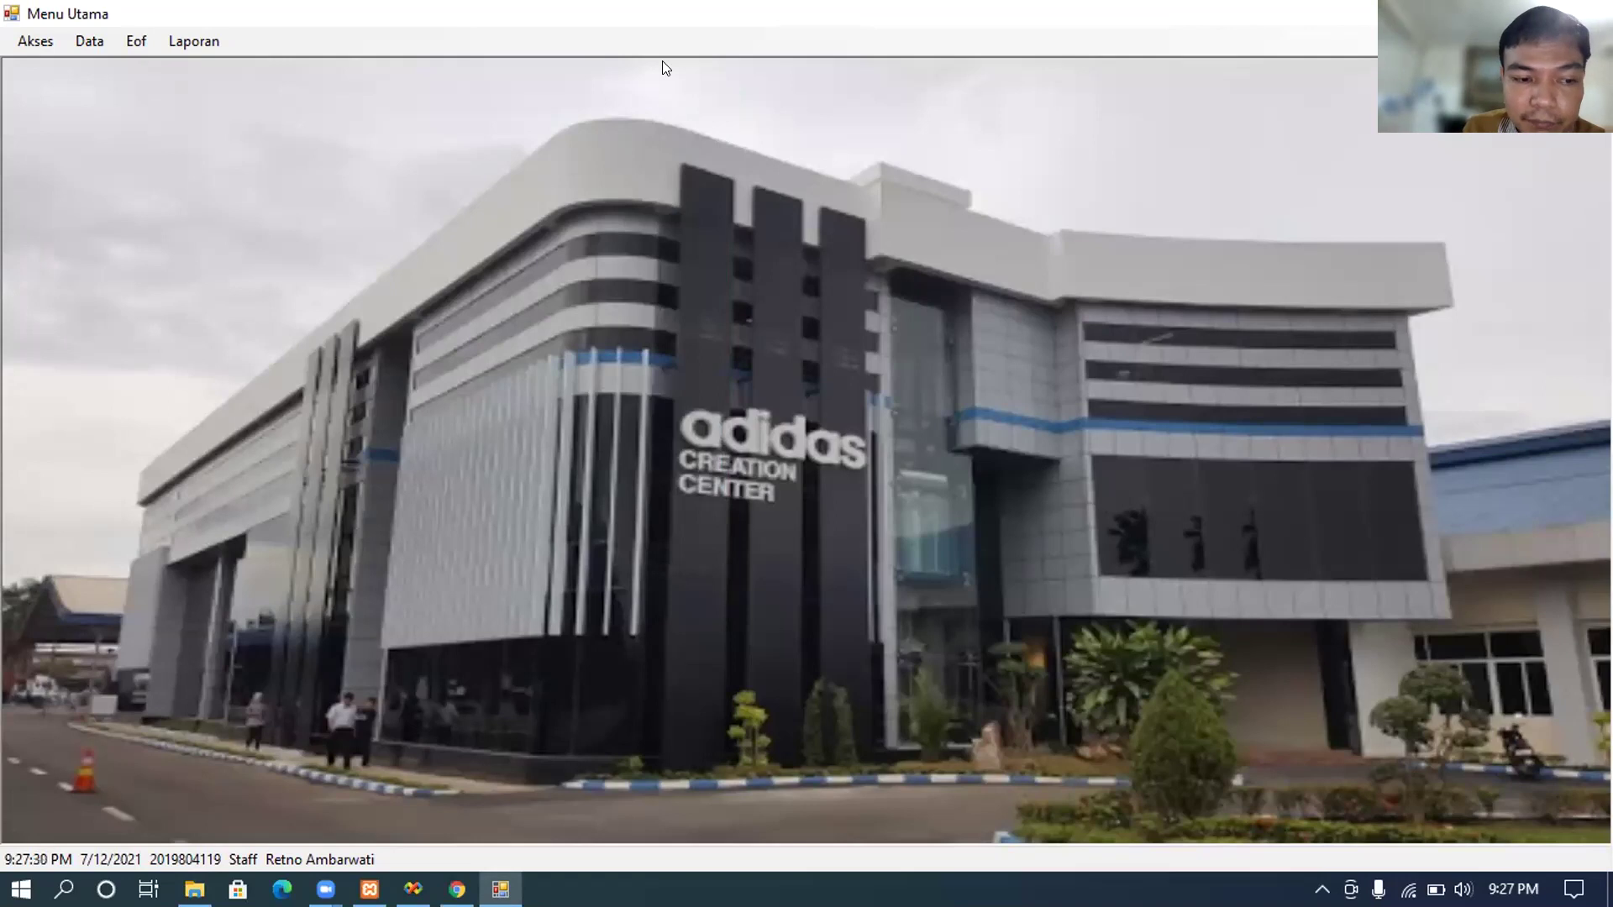
pyautogui.click(208, 30)
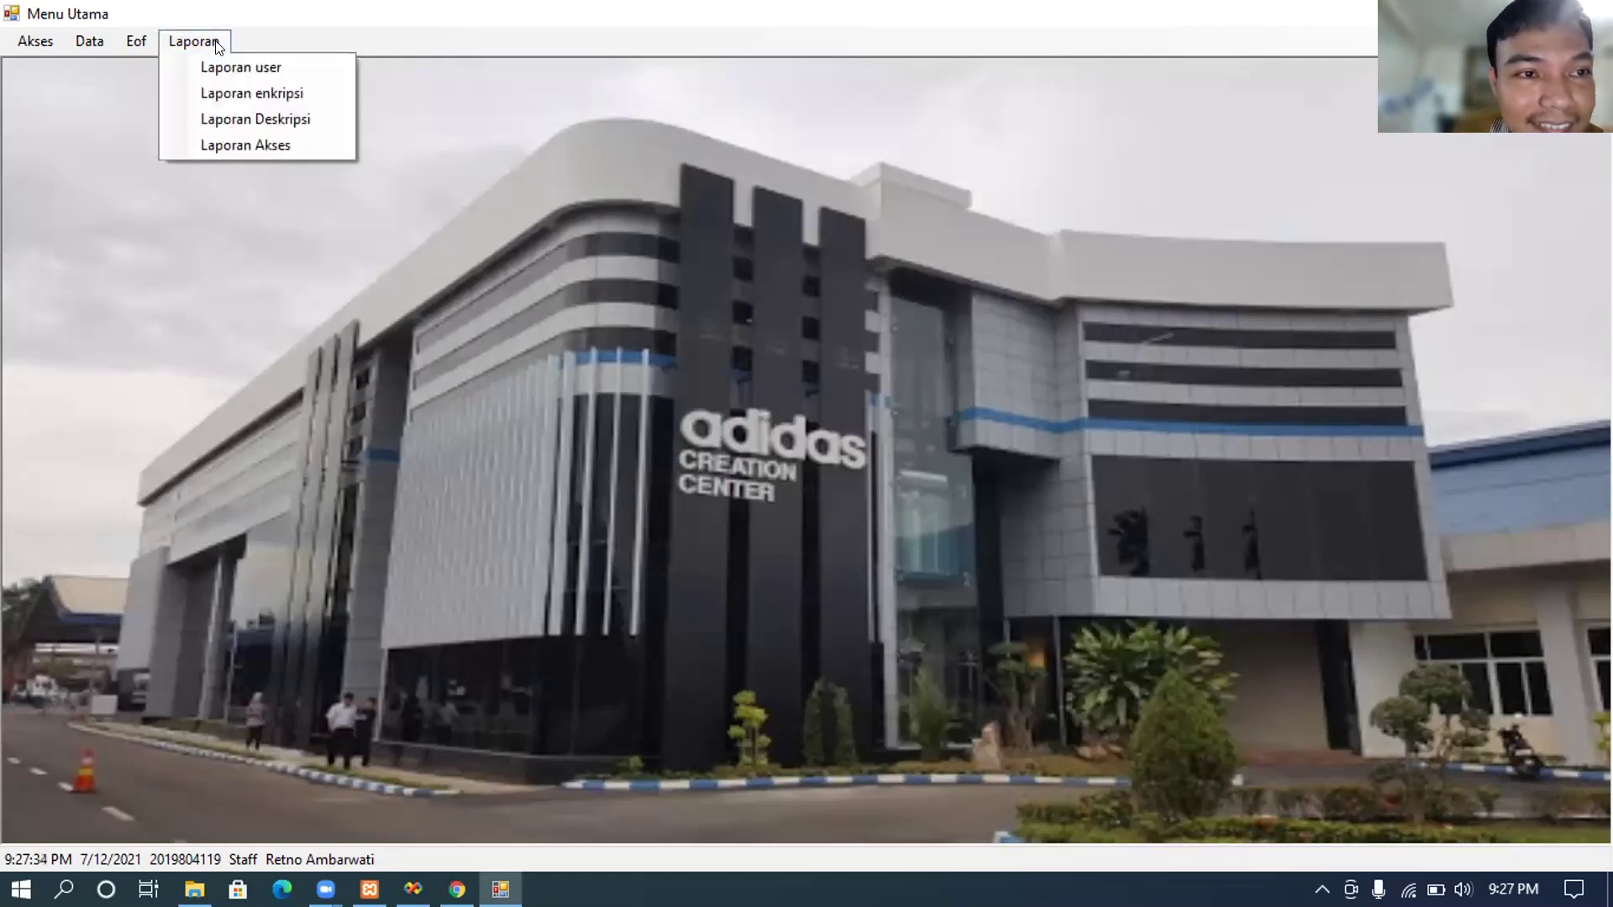
# Step: Open Laporan enkripsi, load its data with Lihat, and maximize the report window
pyautogui.click(228, 82)
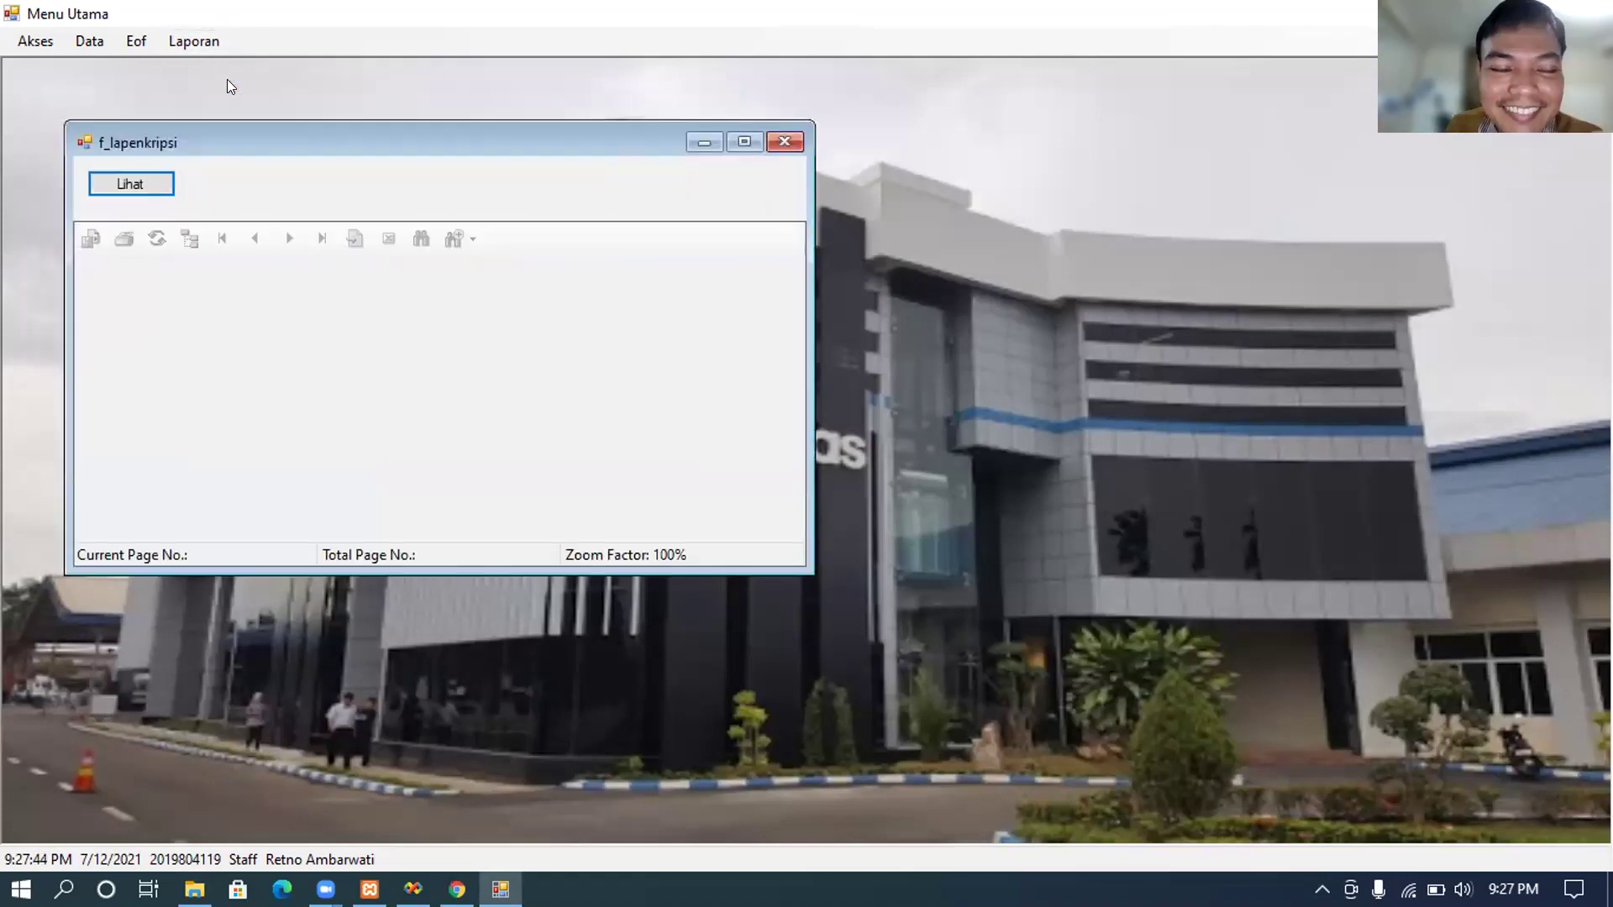
pyautogui.click(151, 183)
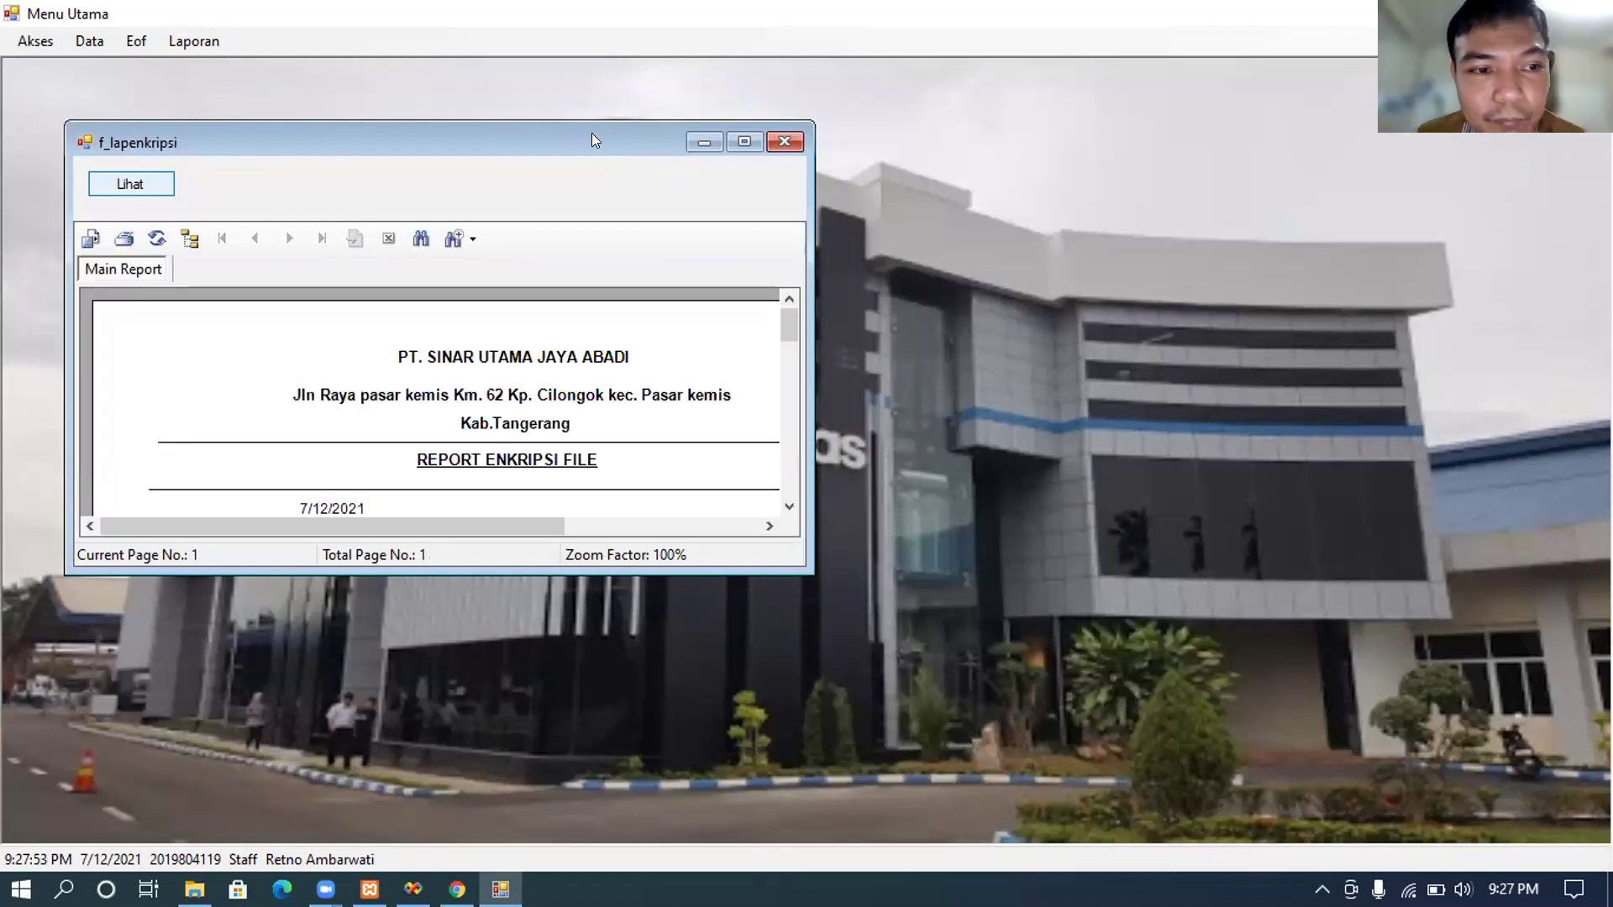
pyautogui.doubleClick(663, 140)
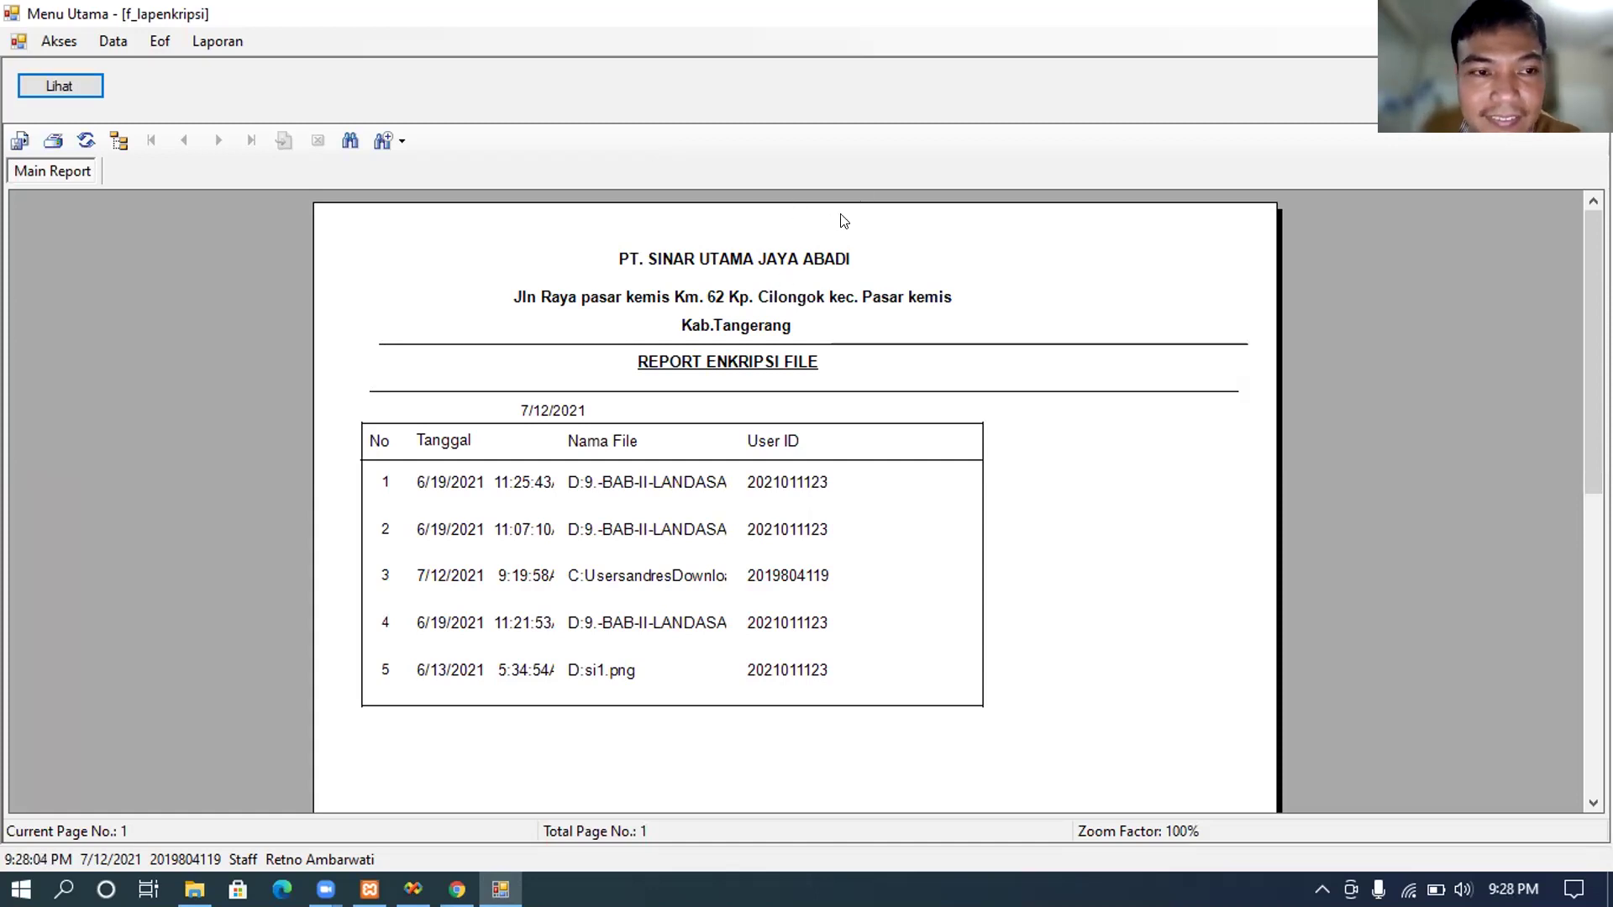
# Step: Scroll through the five encrypted files in REPORT ENKRIPSI FILE, then close the report
pyautogui.click(781, 217)
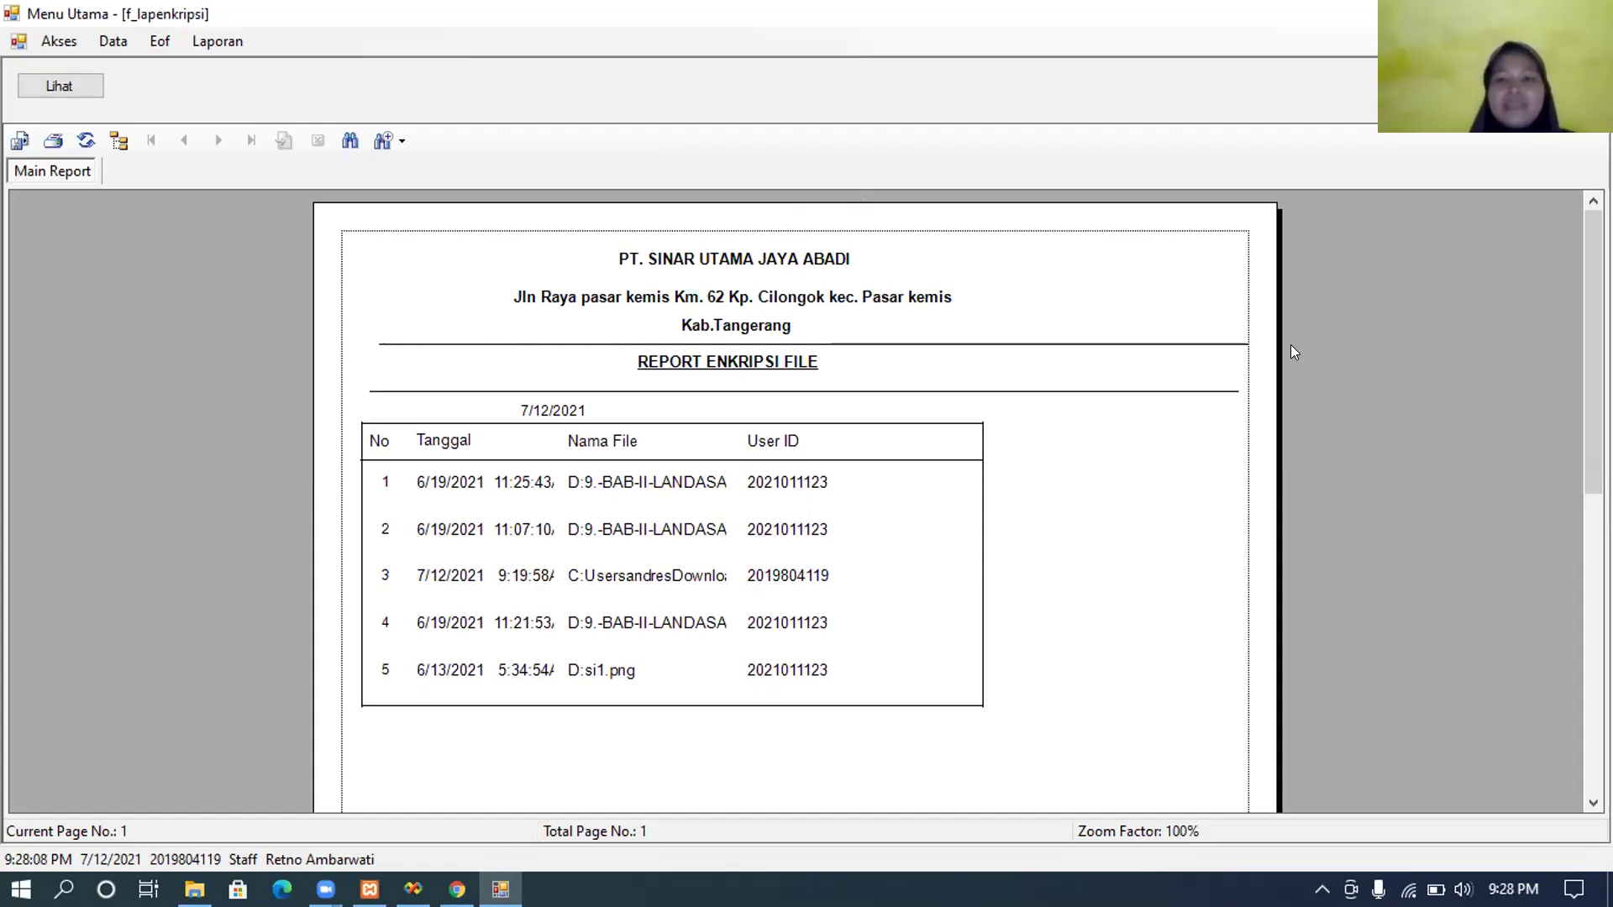
pyautogui.click(1238, 535)
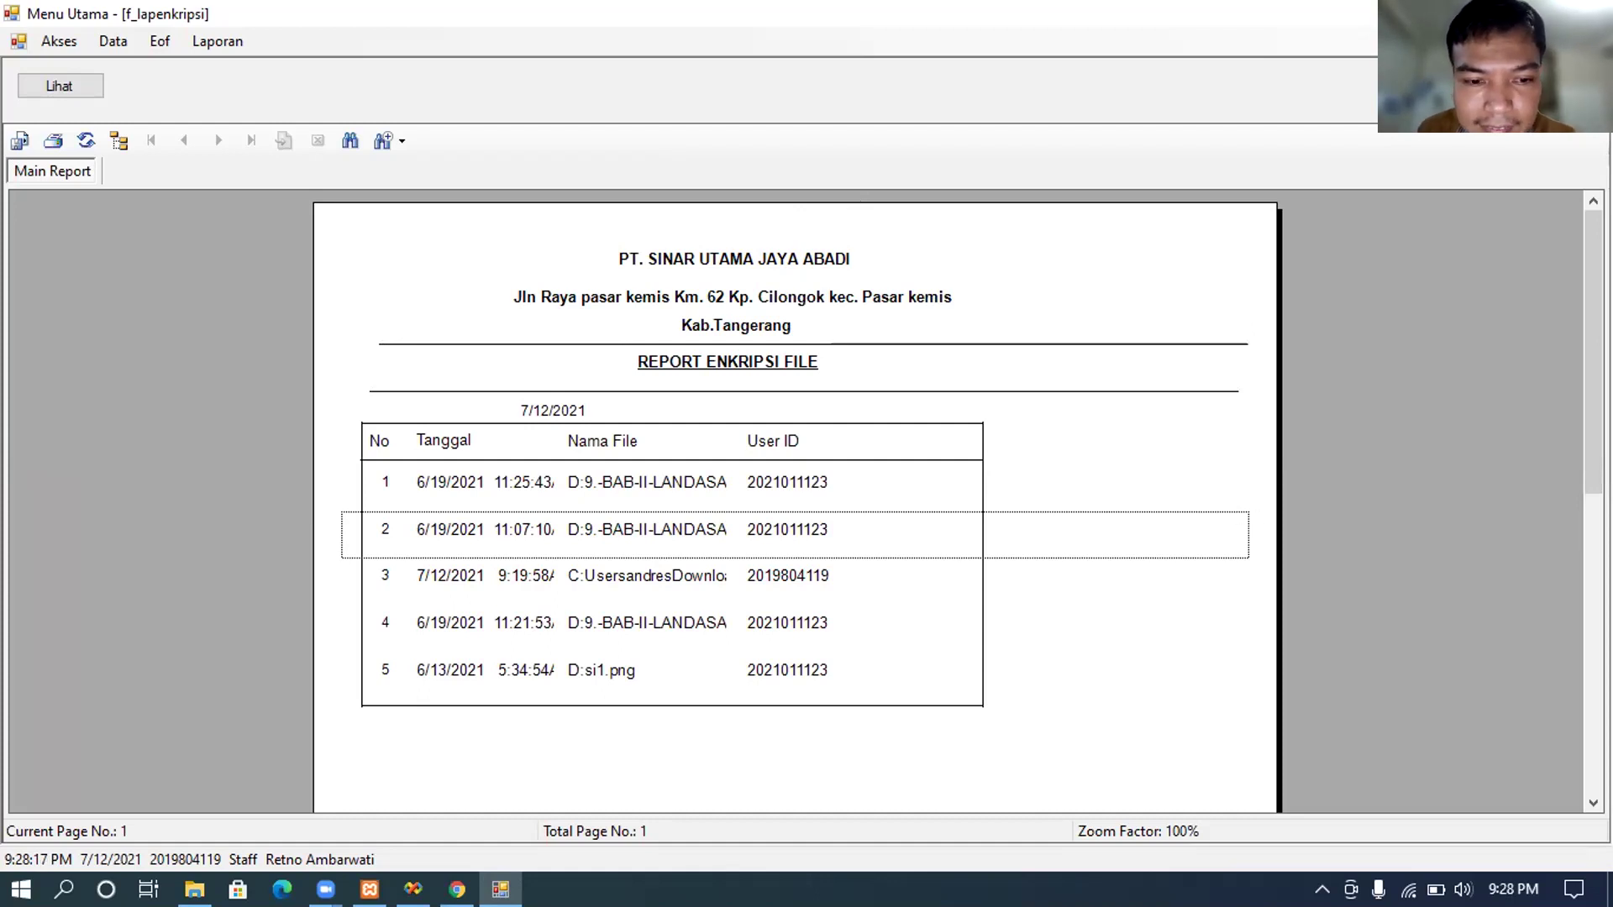
pyautogui.scroll(-10, 795, 500)
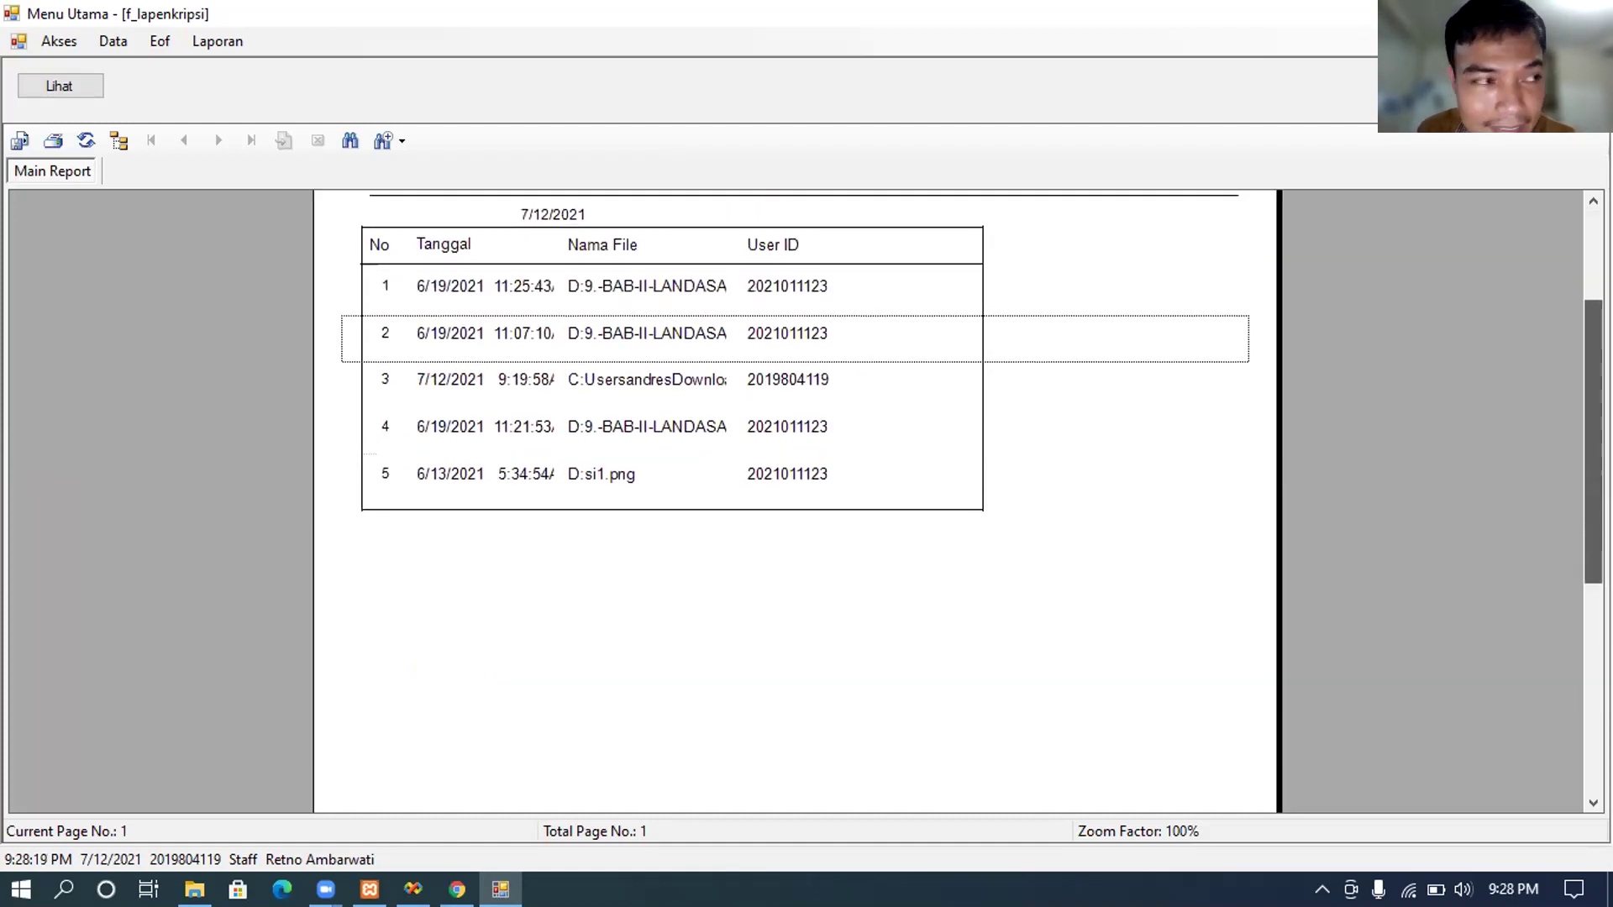
pyautogui.scroll(-1, 1095, 734)
pyautogui.scroll(8, 1095, 734)
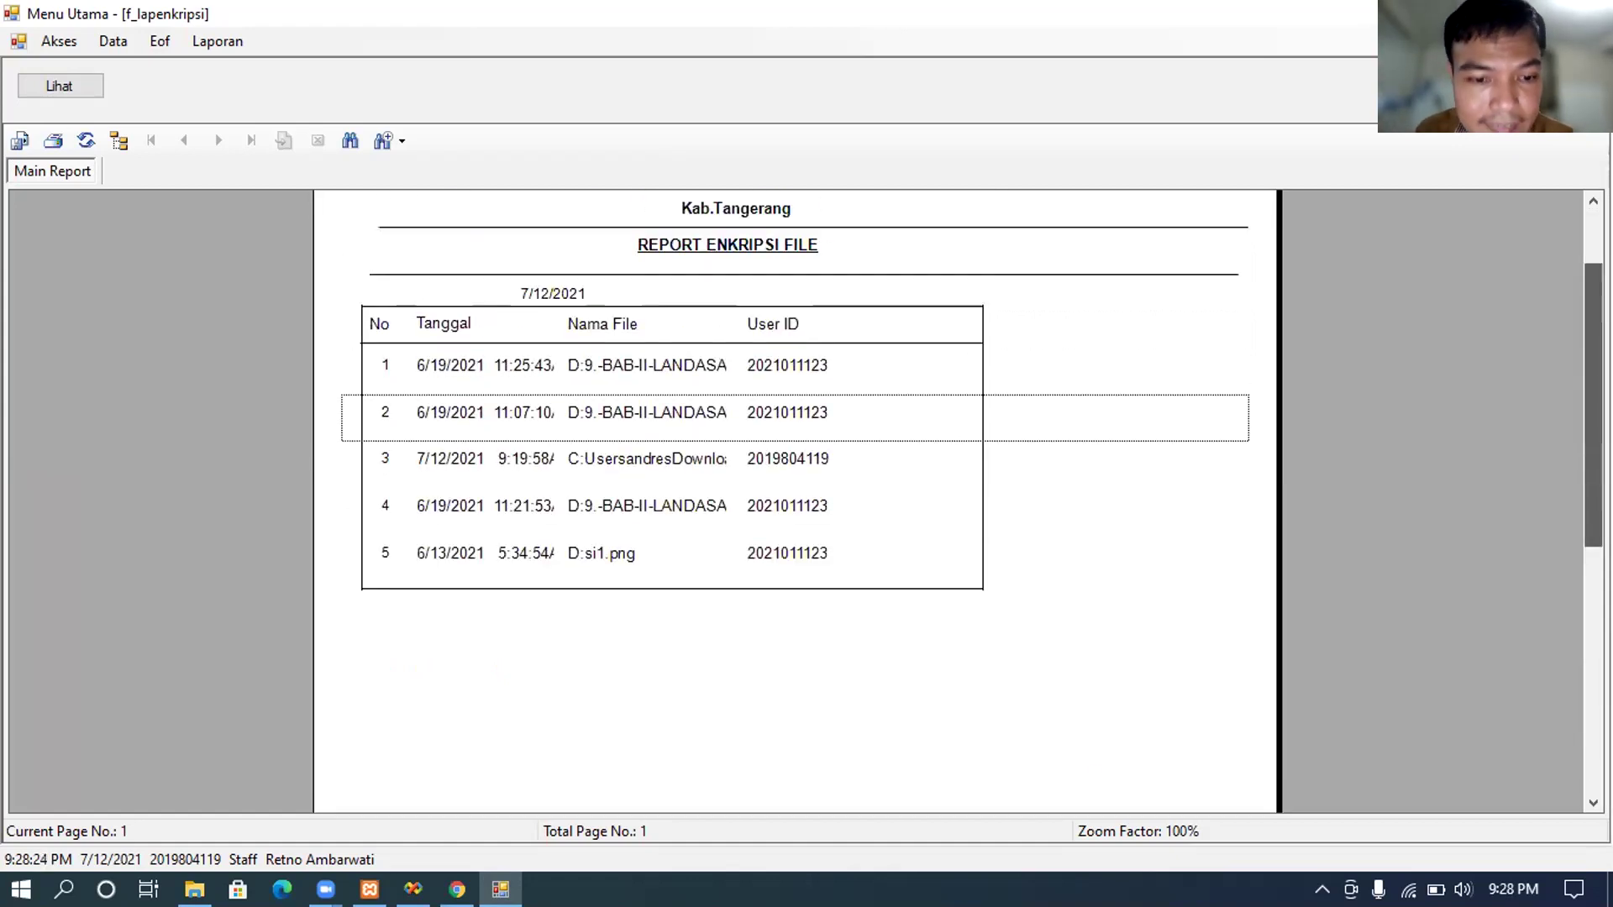
pyautogui.scroll(-8, 1095, 735)
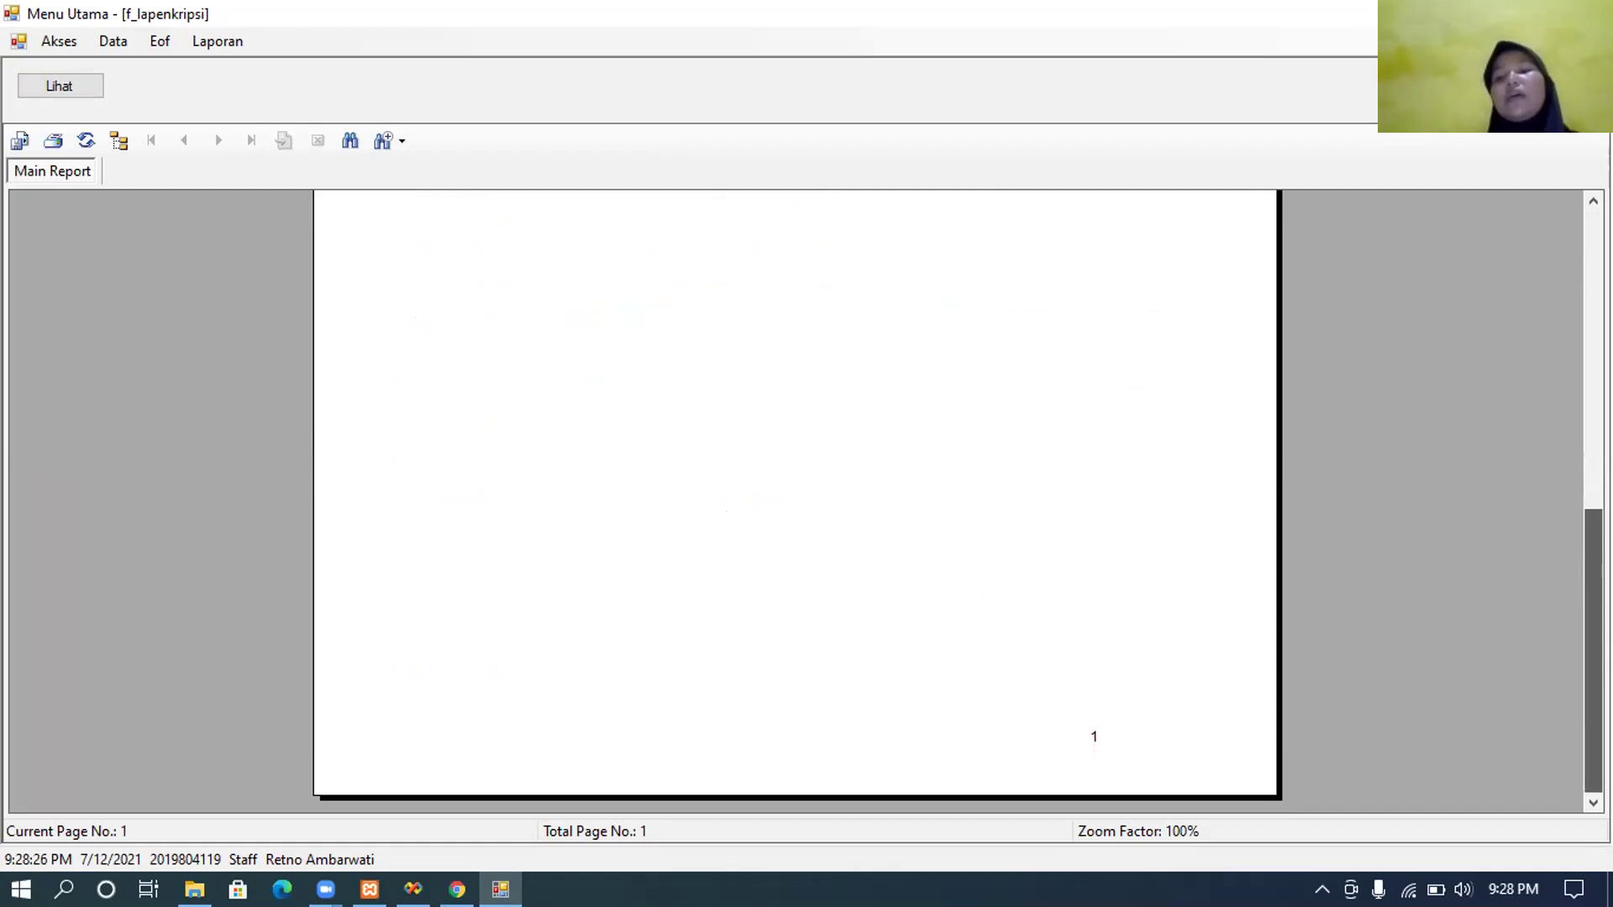
pyautogui.scroll(8, 796, 500)
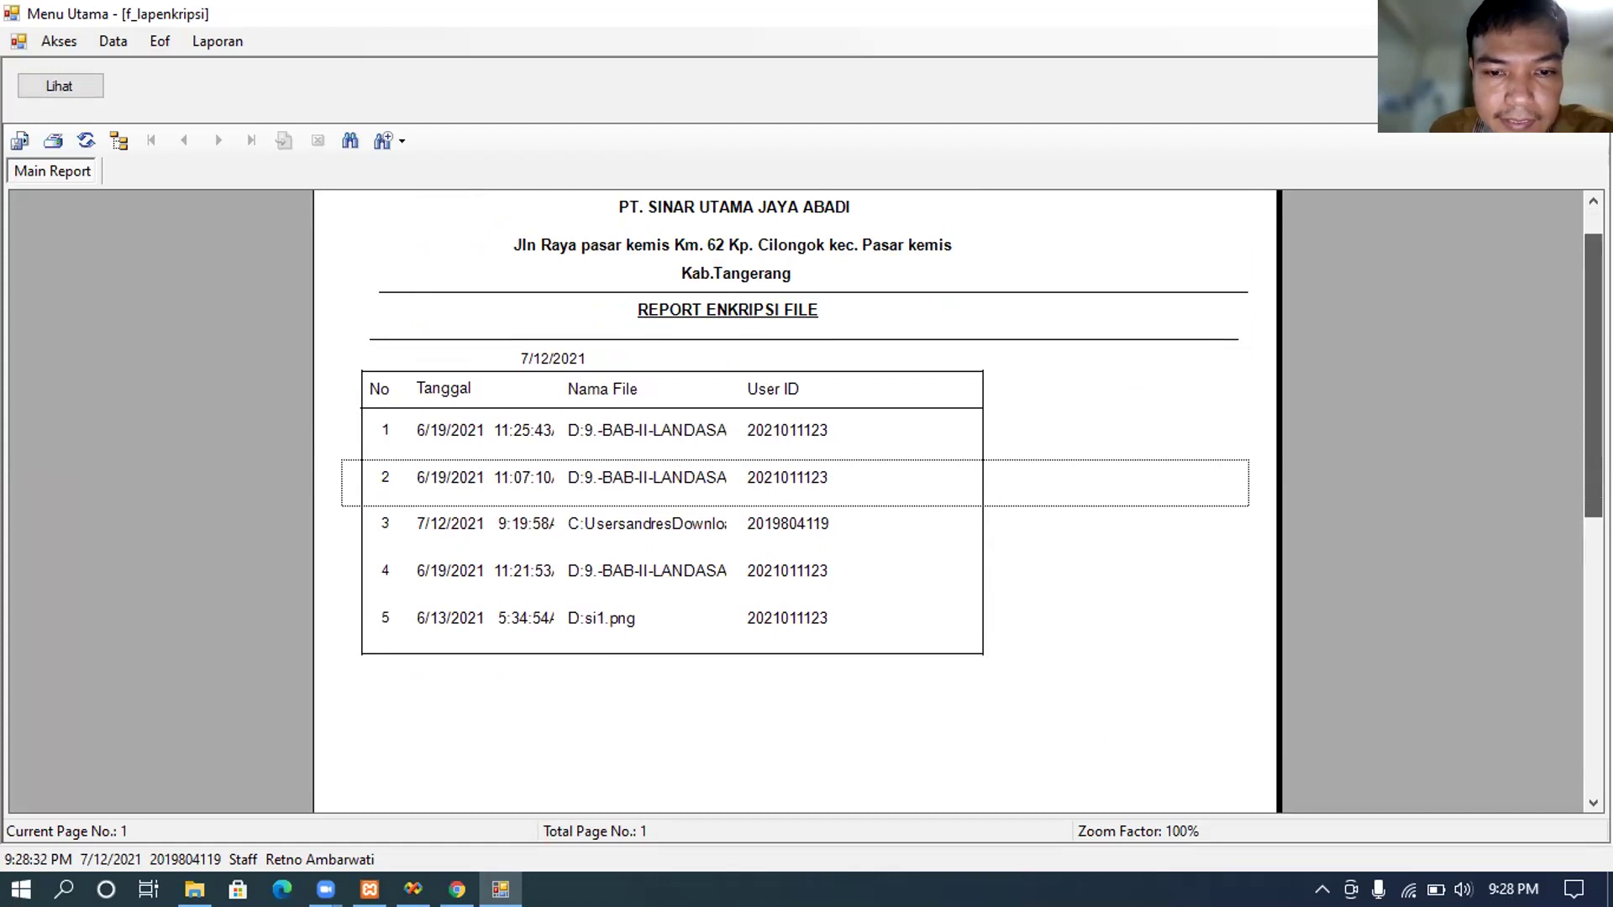
pyautogui.scroll(1, 795, 501)
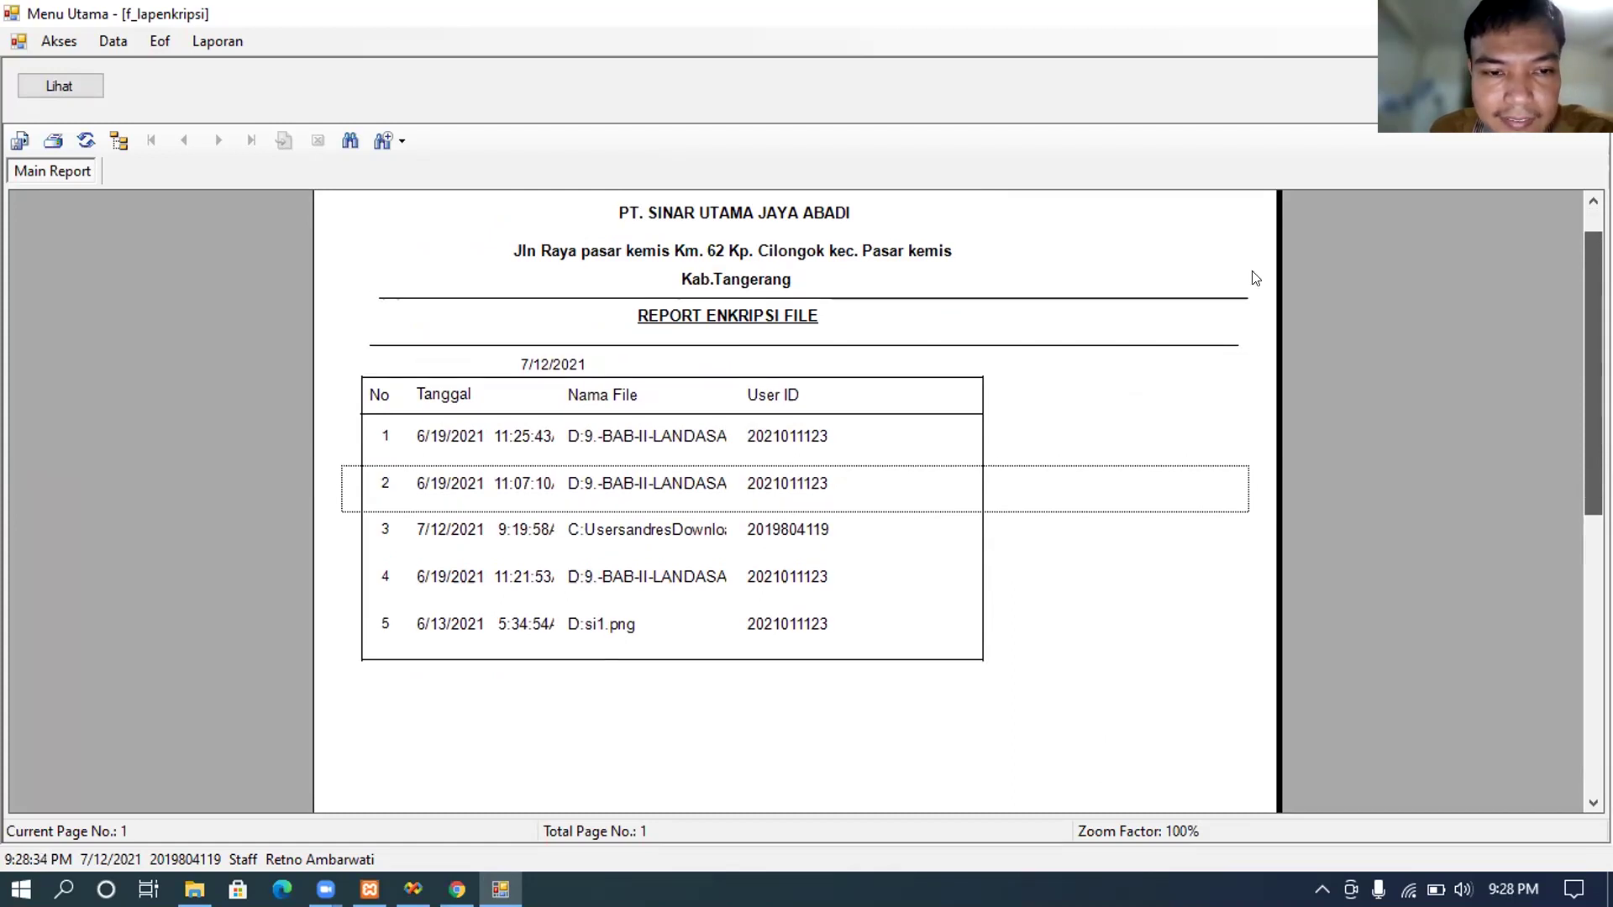
pyautogui.scroll(3, 1242, 265)
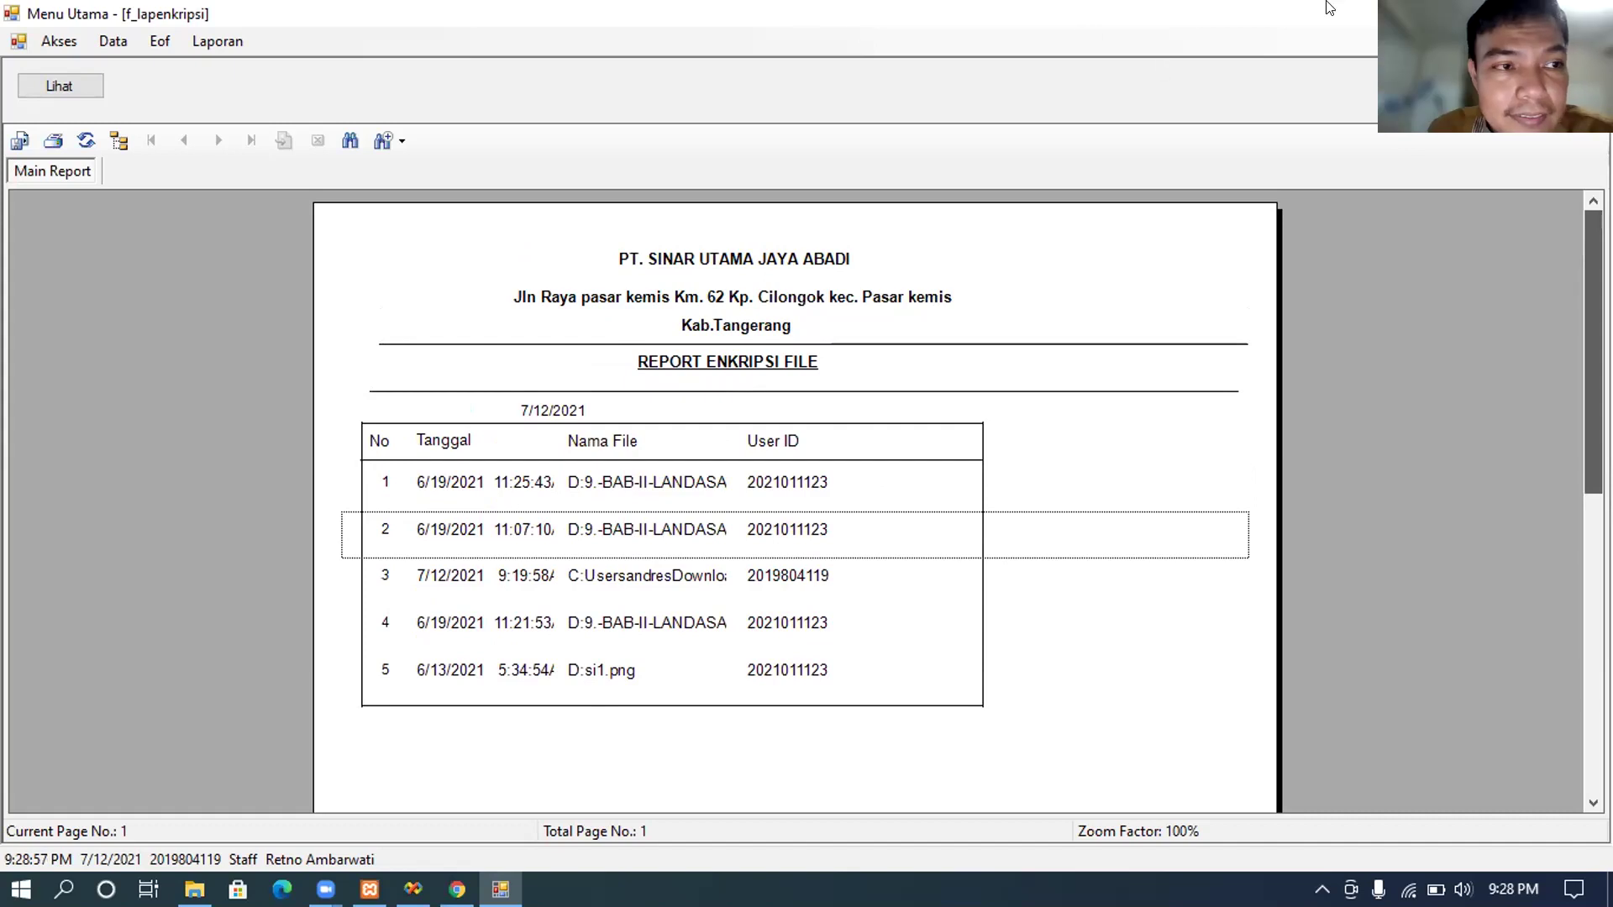
pyautogui.click(1595, 41)
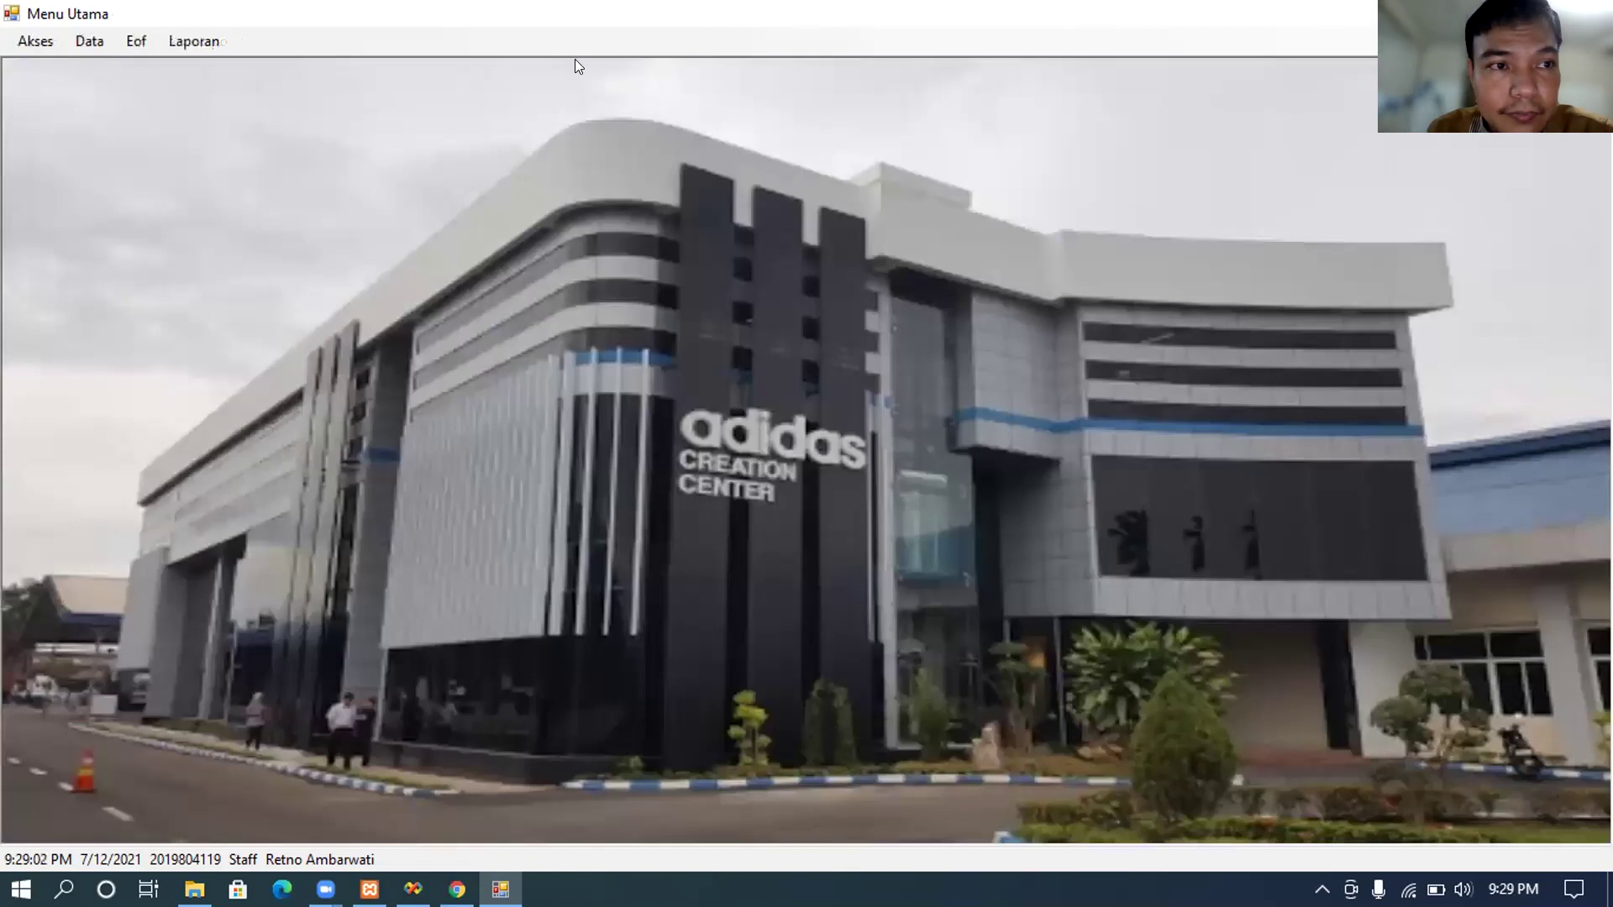
pyautogui.click(197, 28)
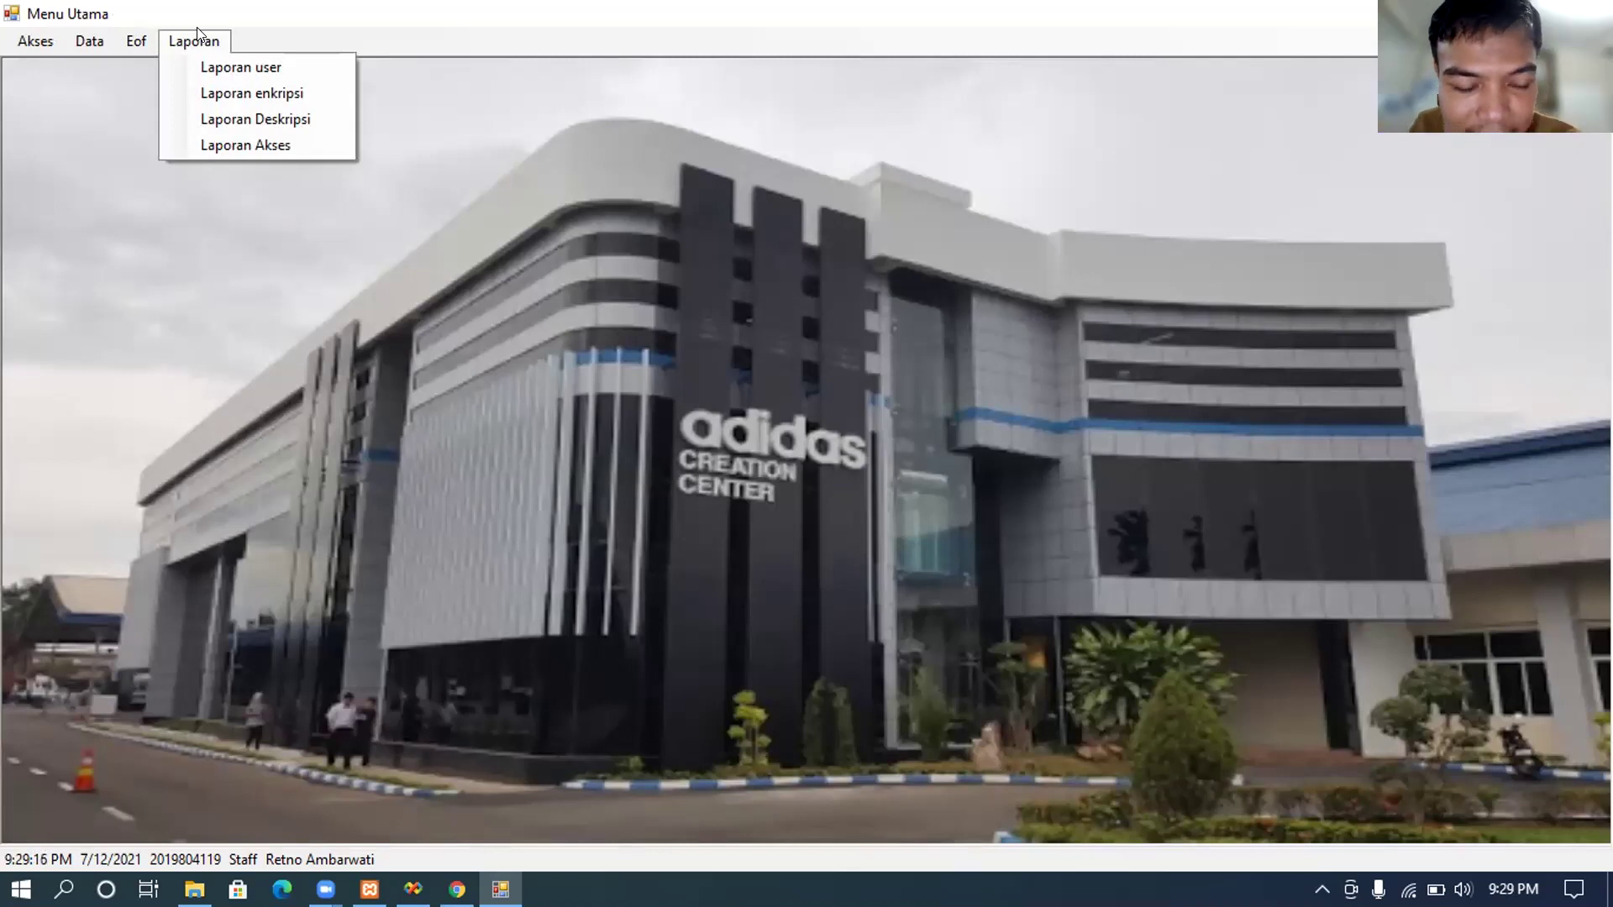
pyautogui.click(44, 35)
pyautogui.click(42, 30)
pyautogui.click(951, 33)
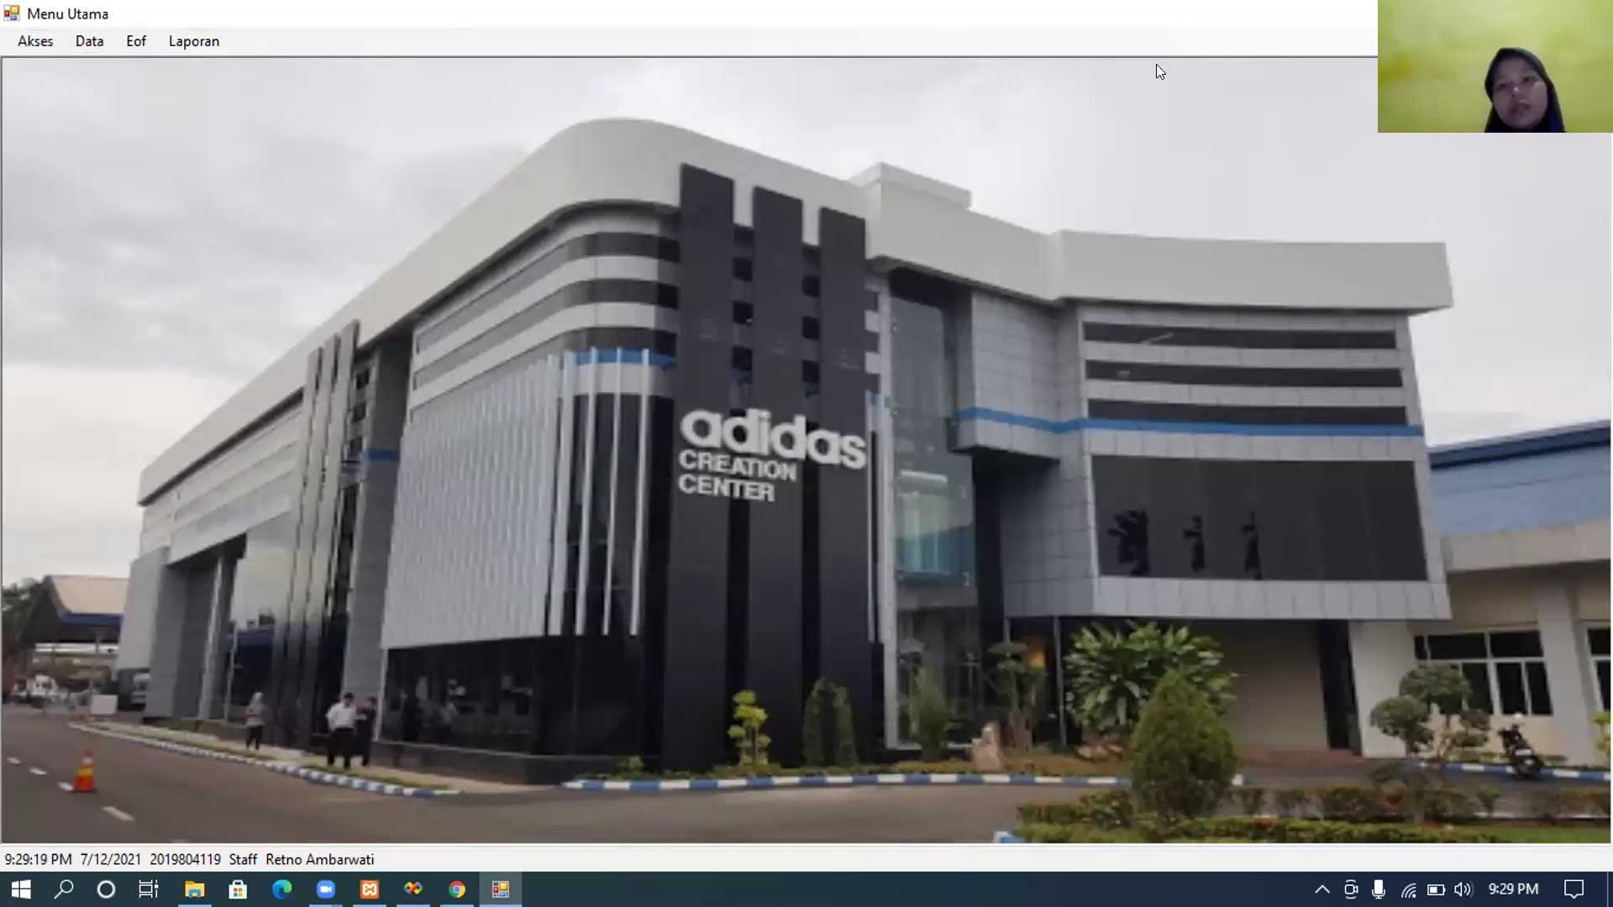